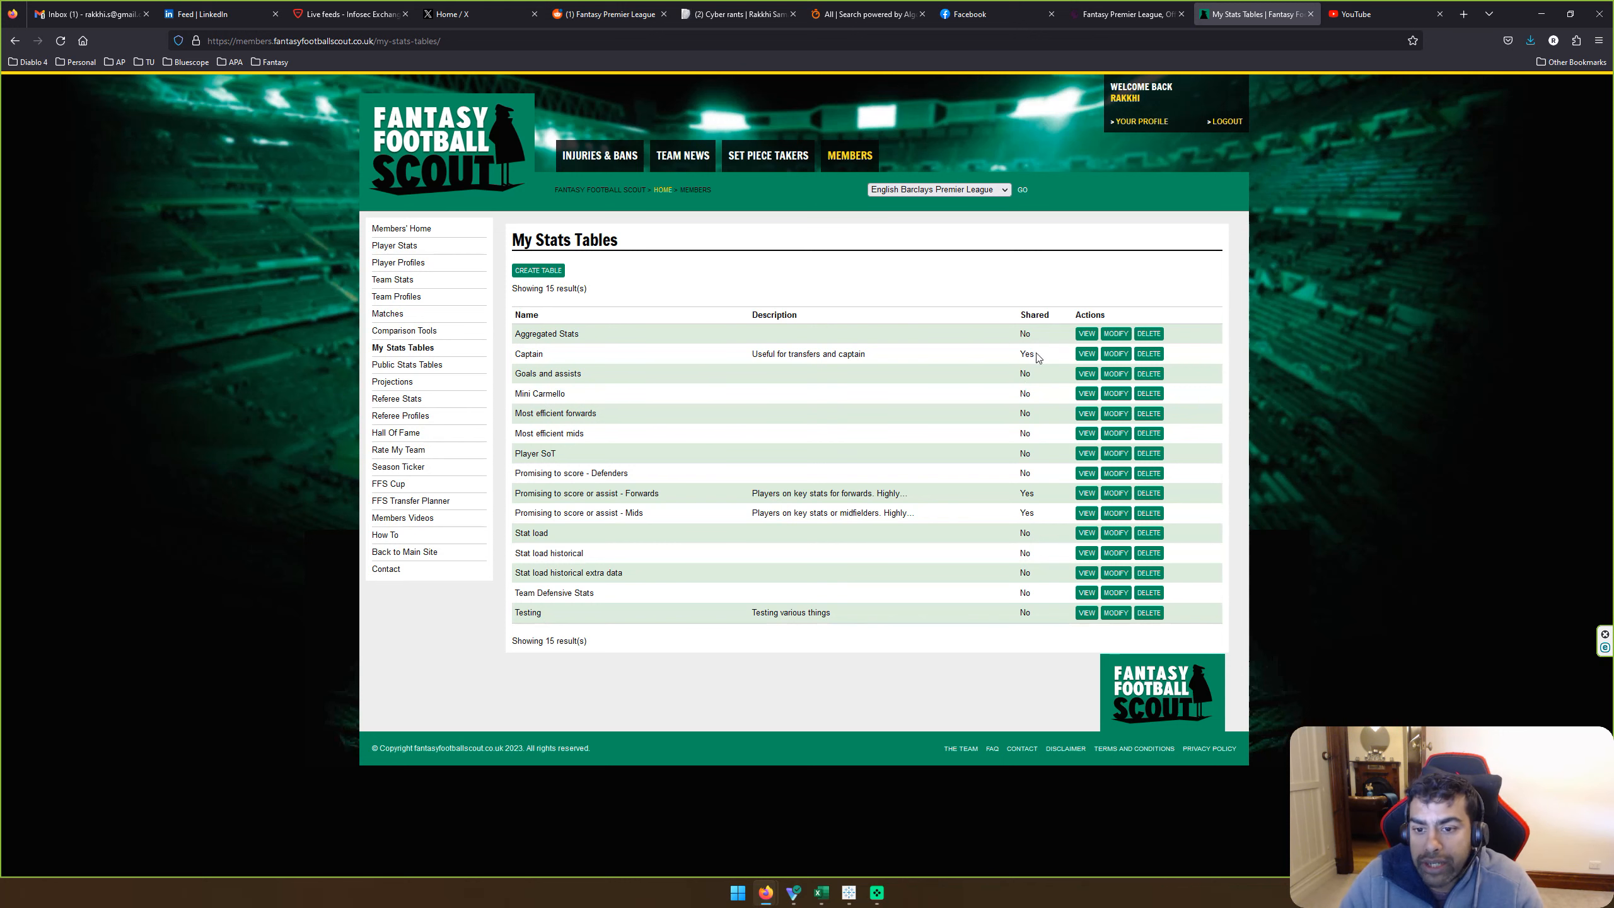
Step: Open the Captain stats table and sort it by xGI Expected Goal Involvement
left_click(1085, 357)
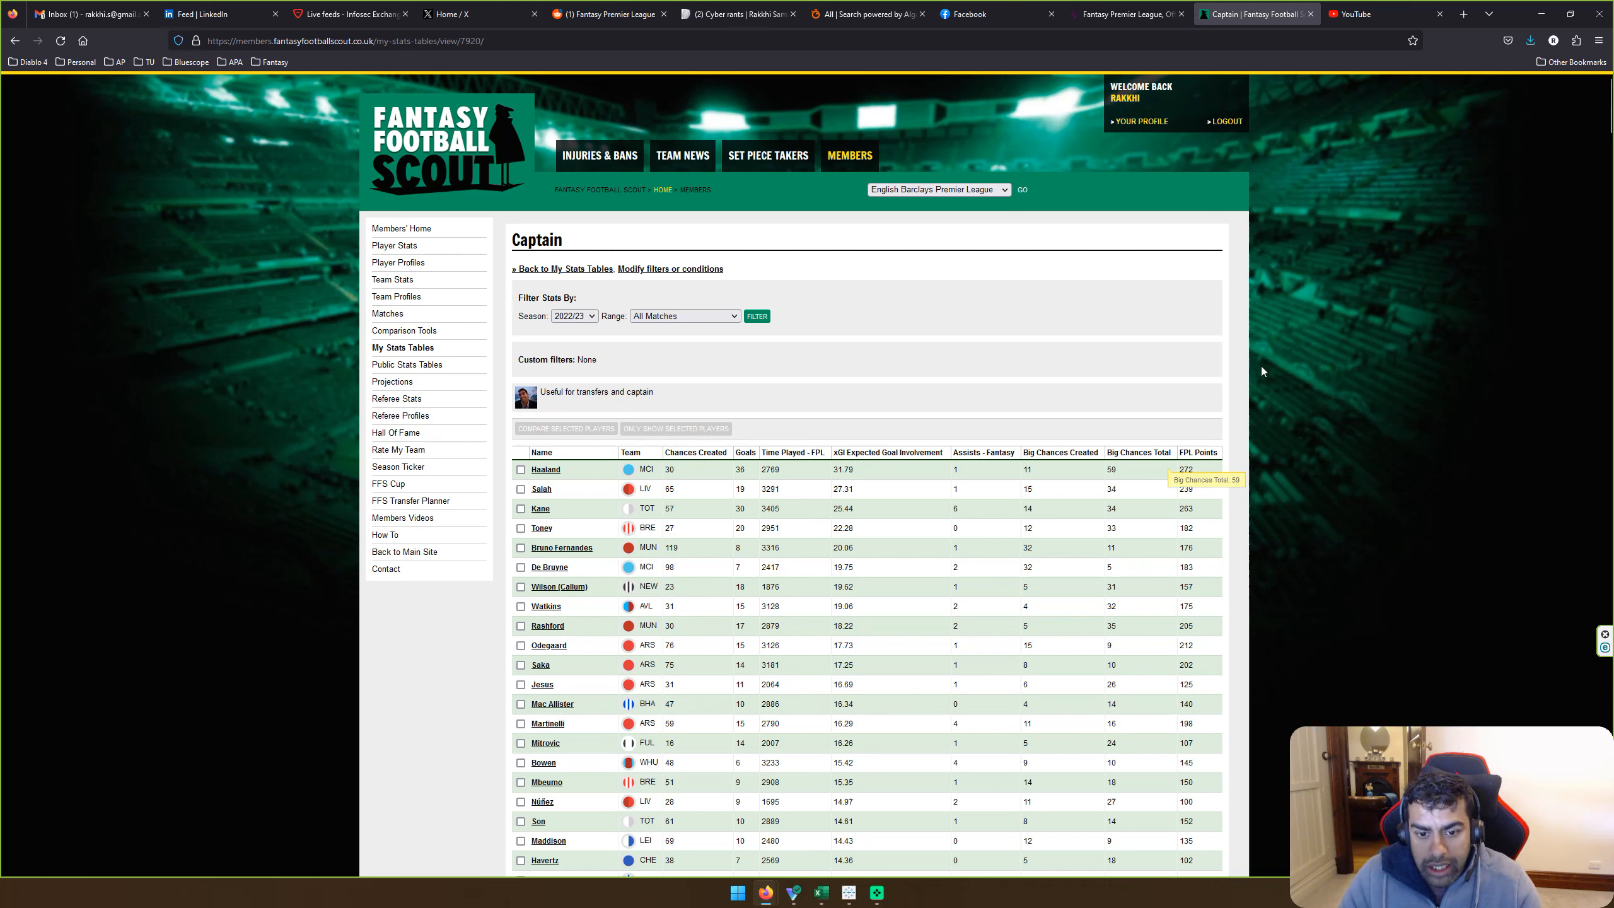
left_click(877, 452)
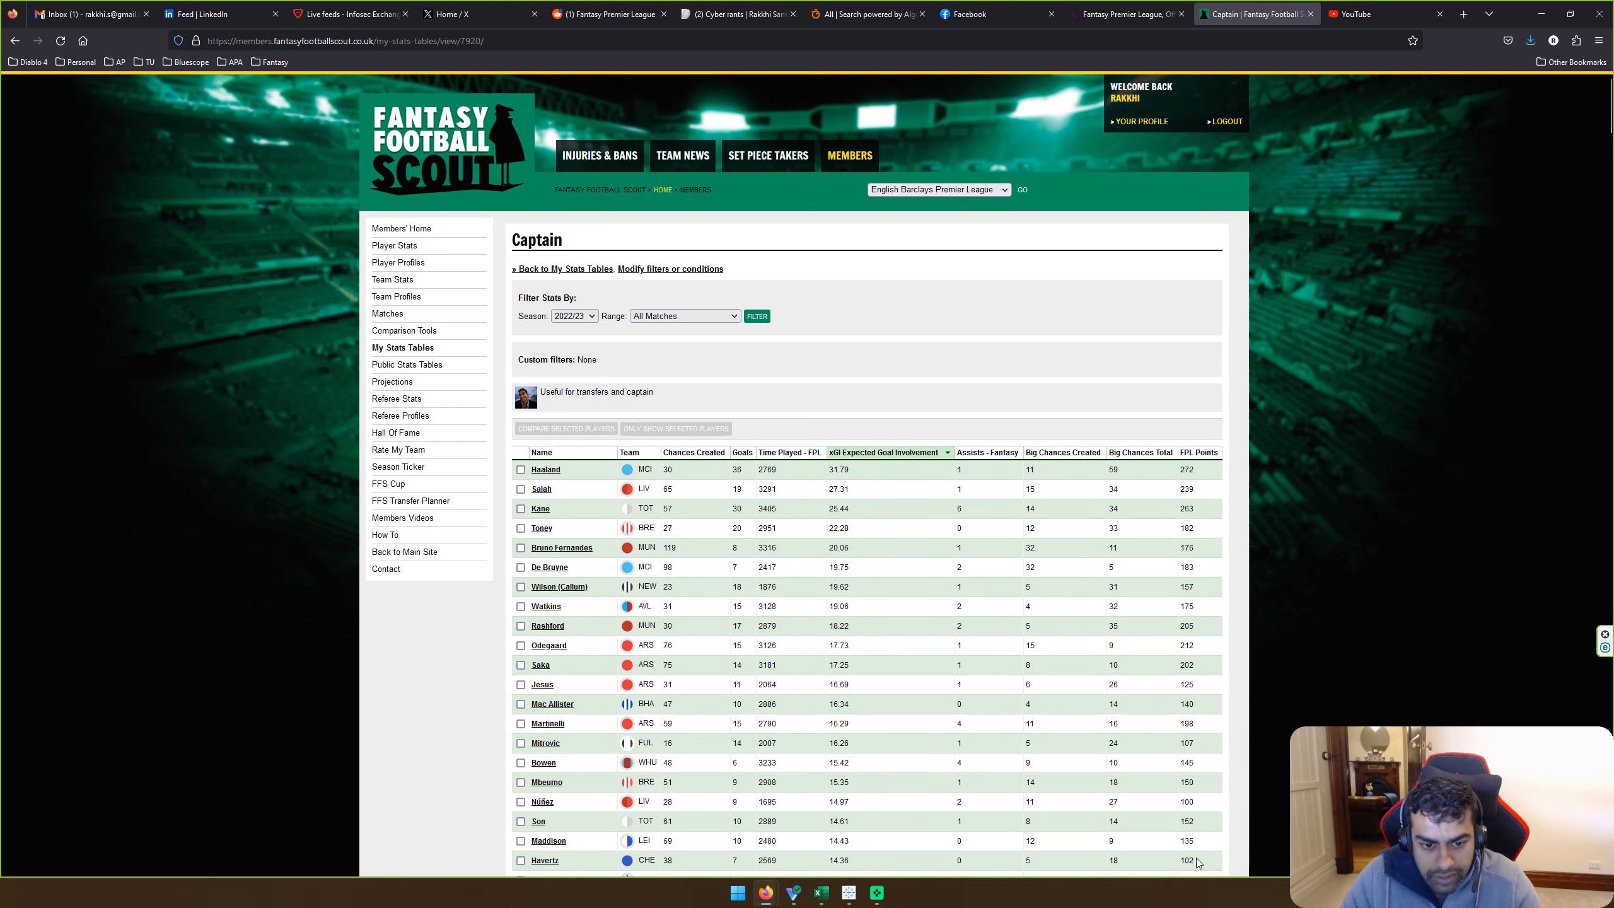
Step: Copy the Captain stats table from its header row down to the Havertz row and switch to the blank Excel workbook
left_click_drag(1195, 862, 532, 475)
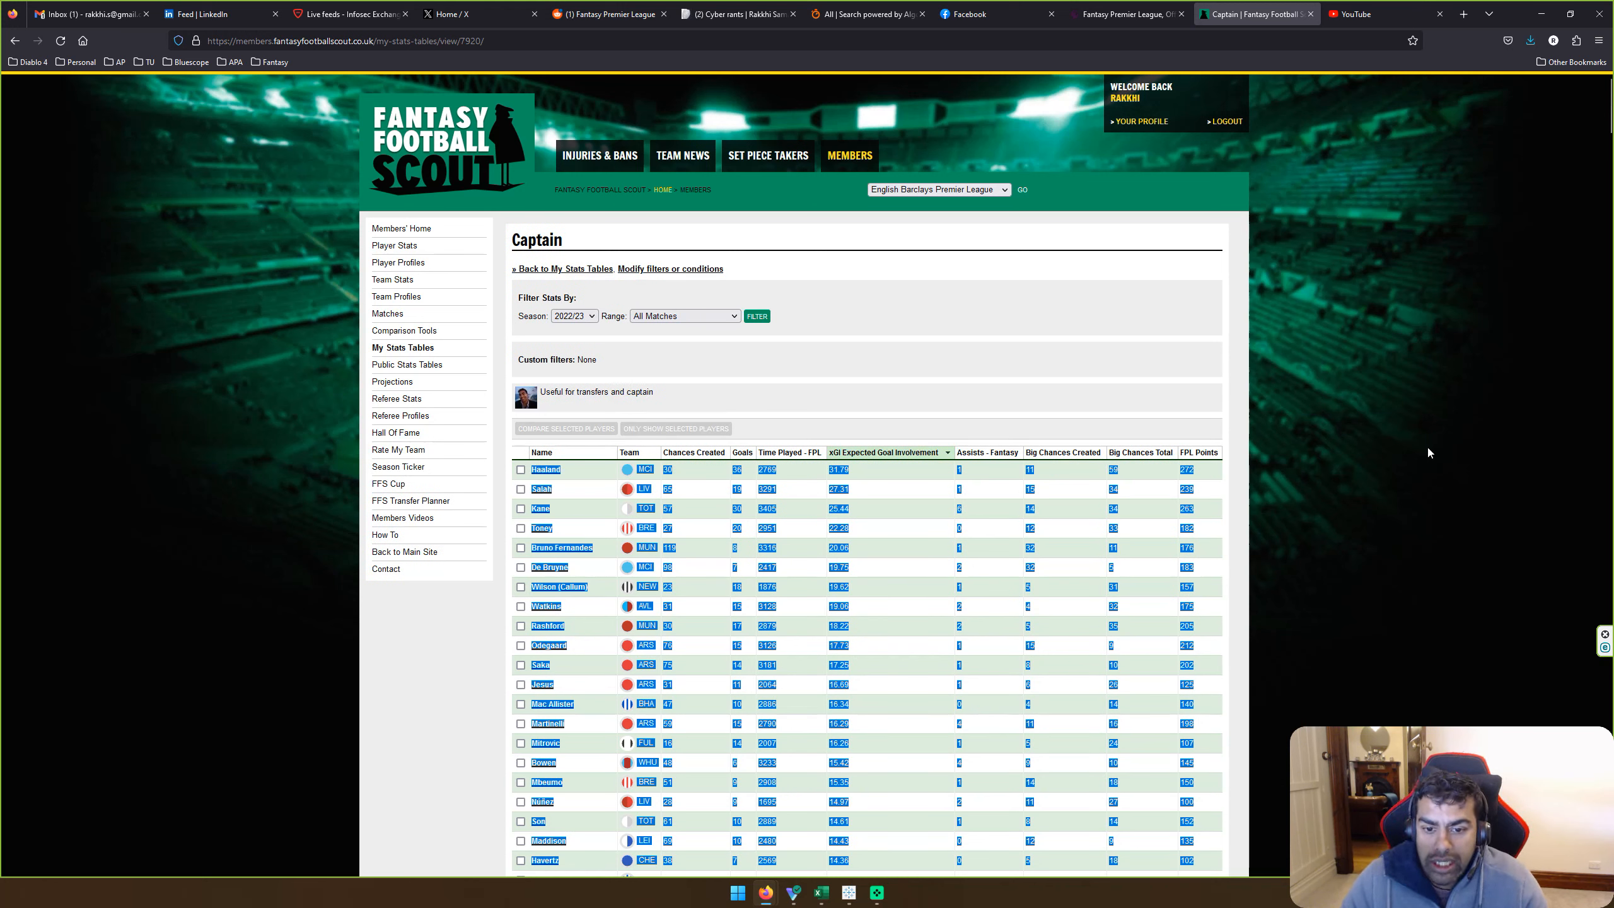
left_click(1193, 849)
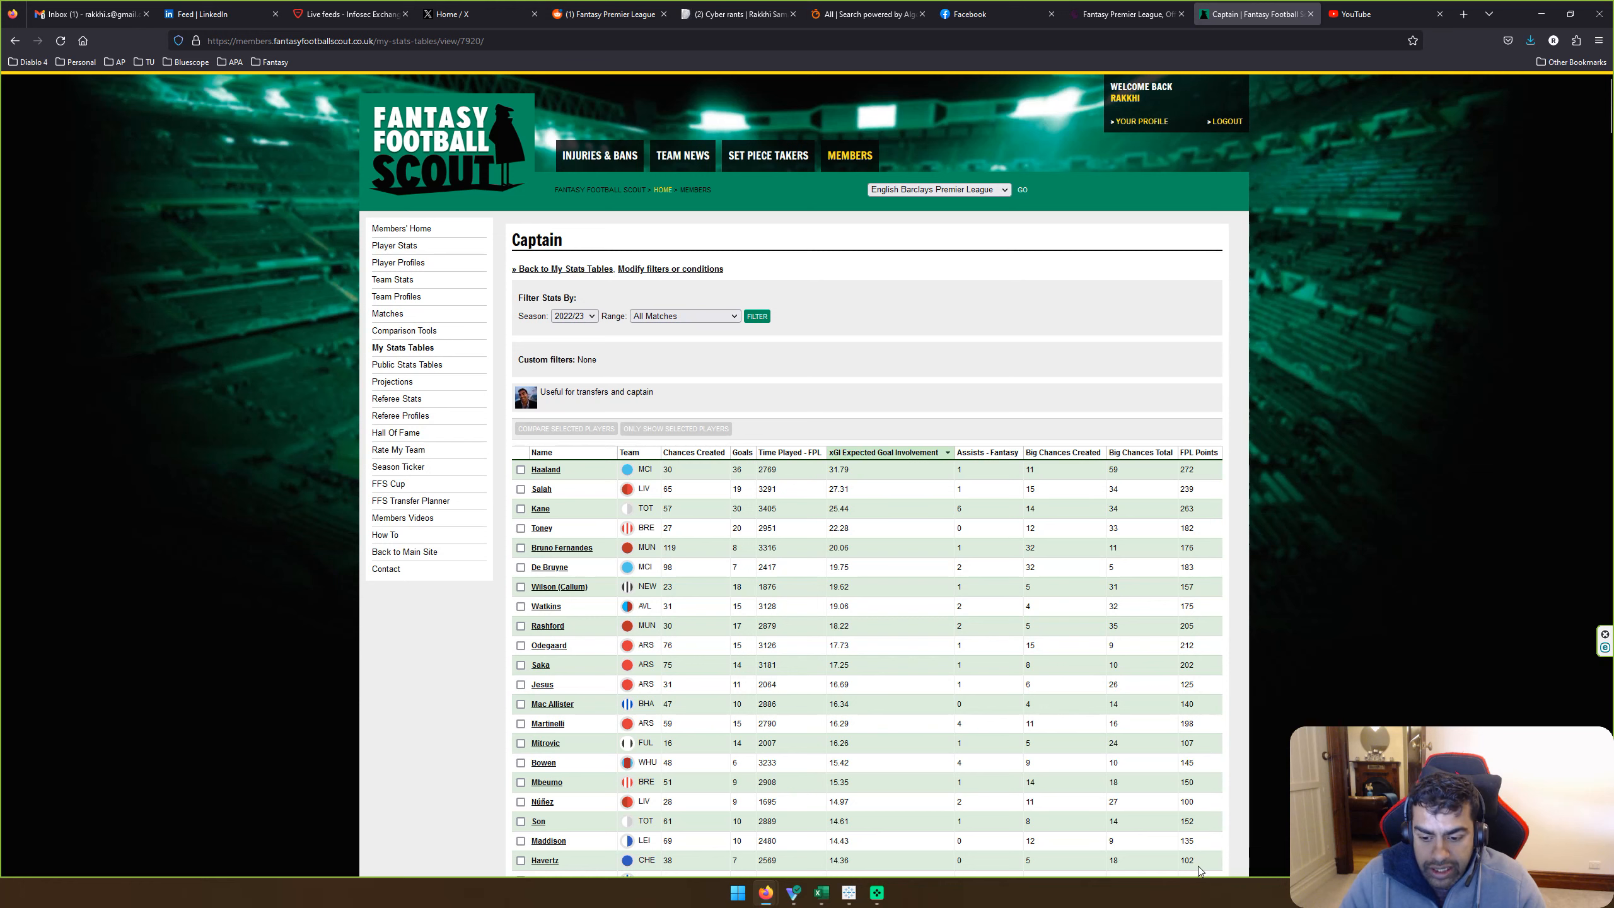
left_click_drag(1198, 865, 534, 446)
key("ctrl+c")
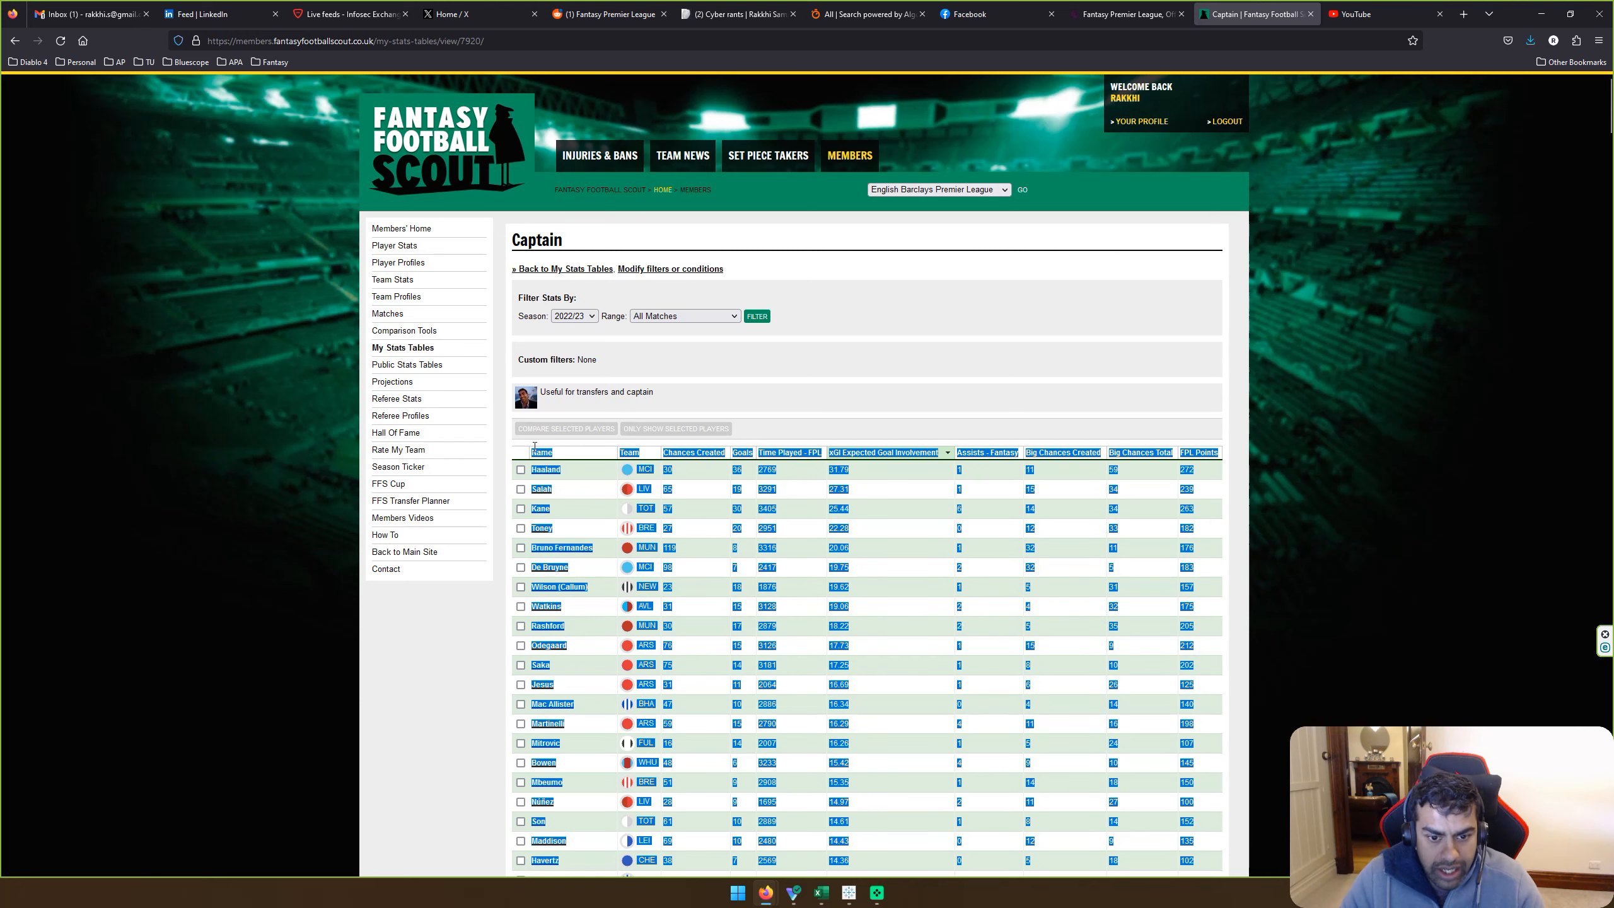
left_click(932, 843)
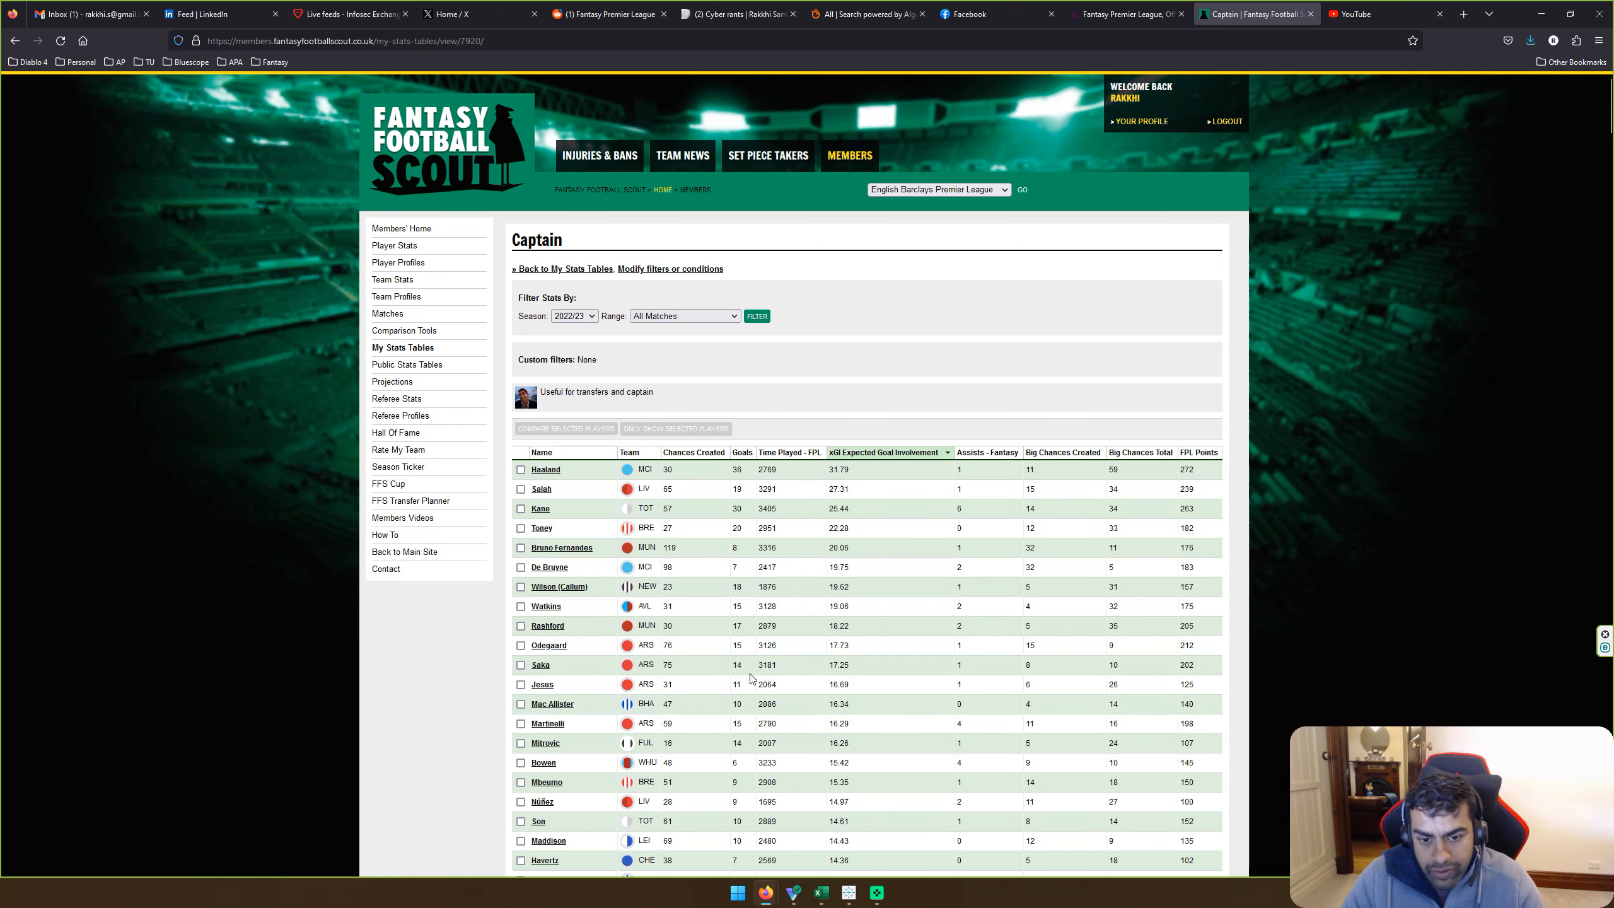
left_click(822, 893)
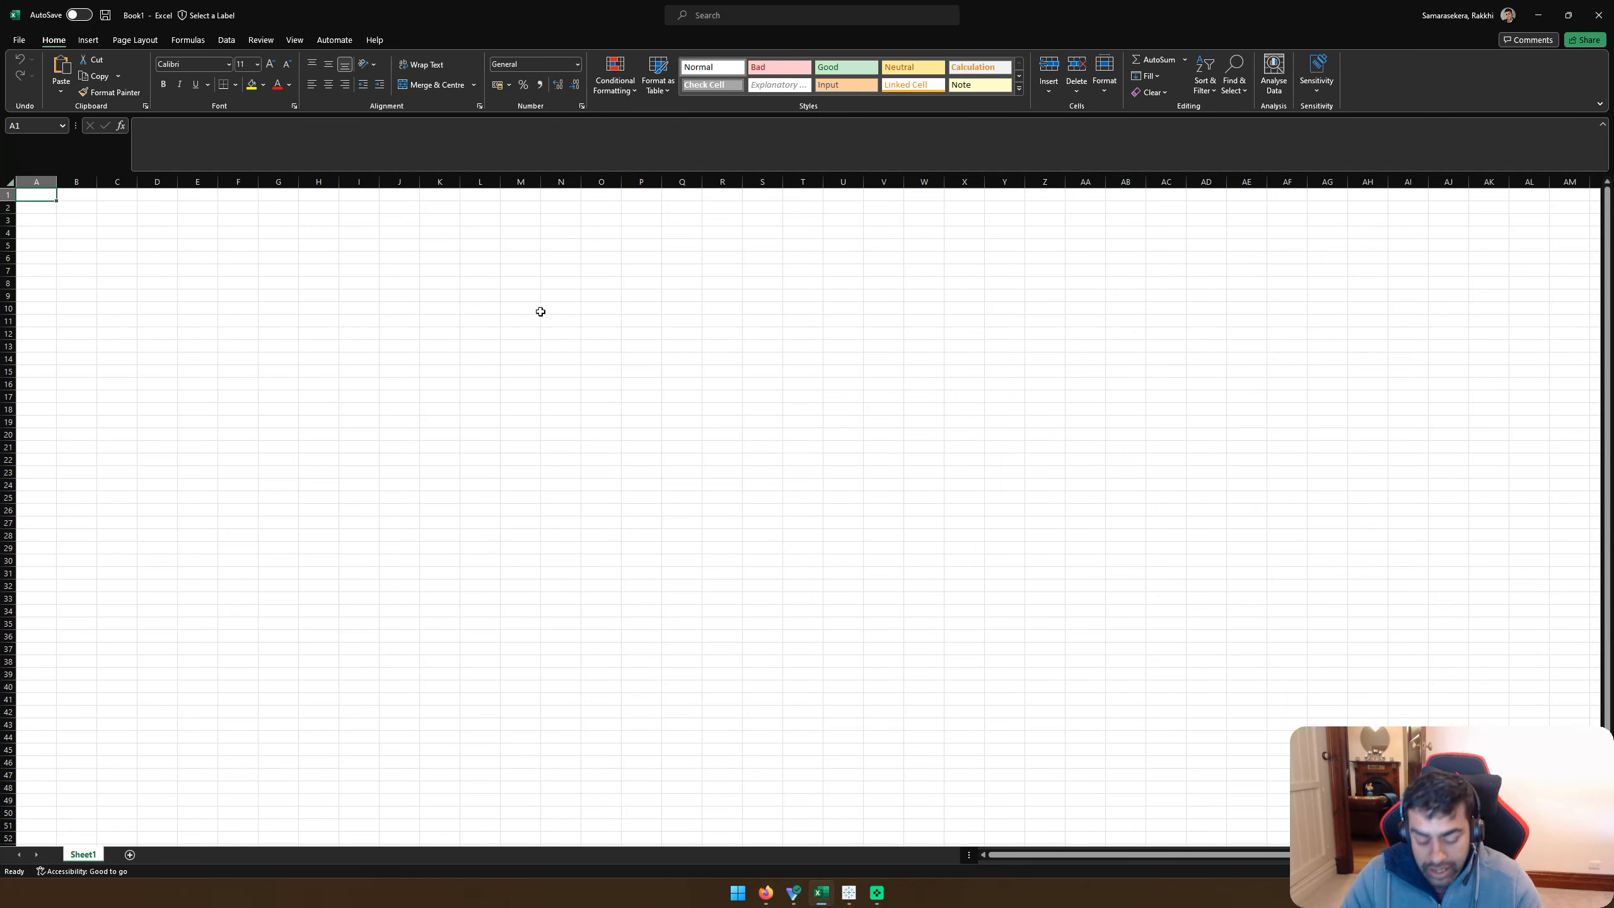
Step: Paste the copied stats table with its web formatting at A1 of Sheet1 and auto-fit all column widths
key("ctrl+v")
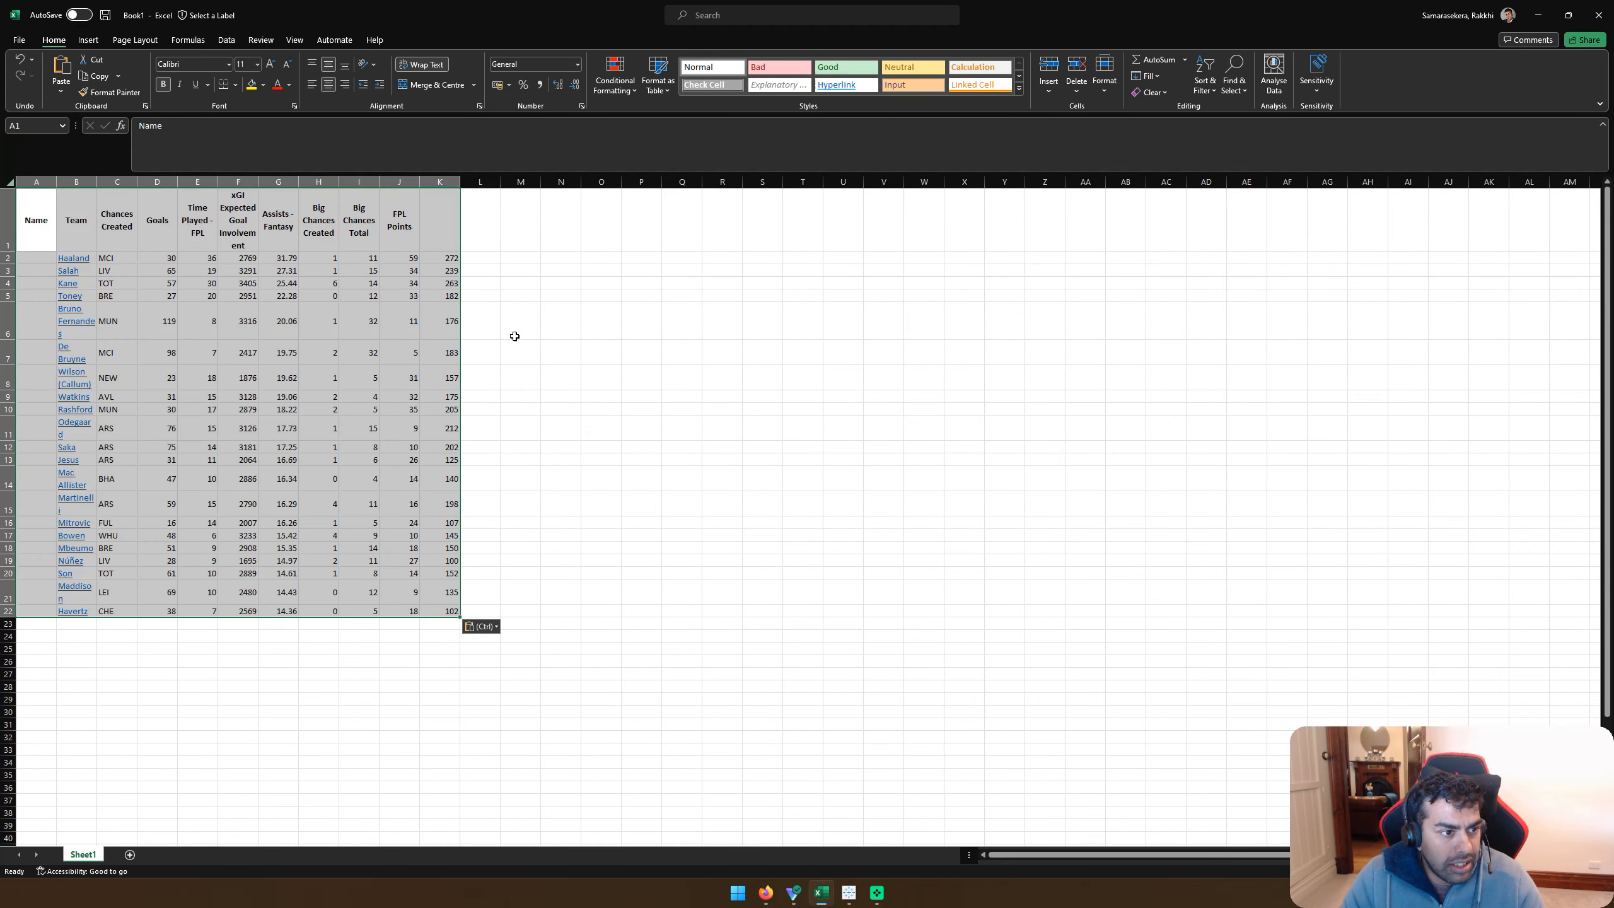
left_click(8, 182)
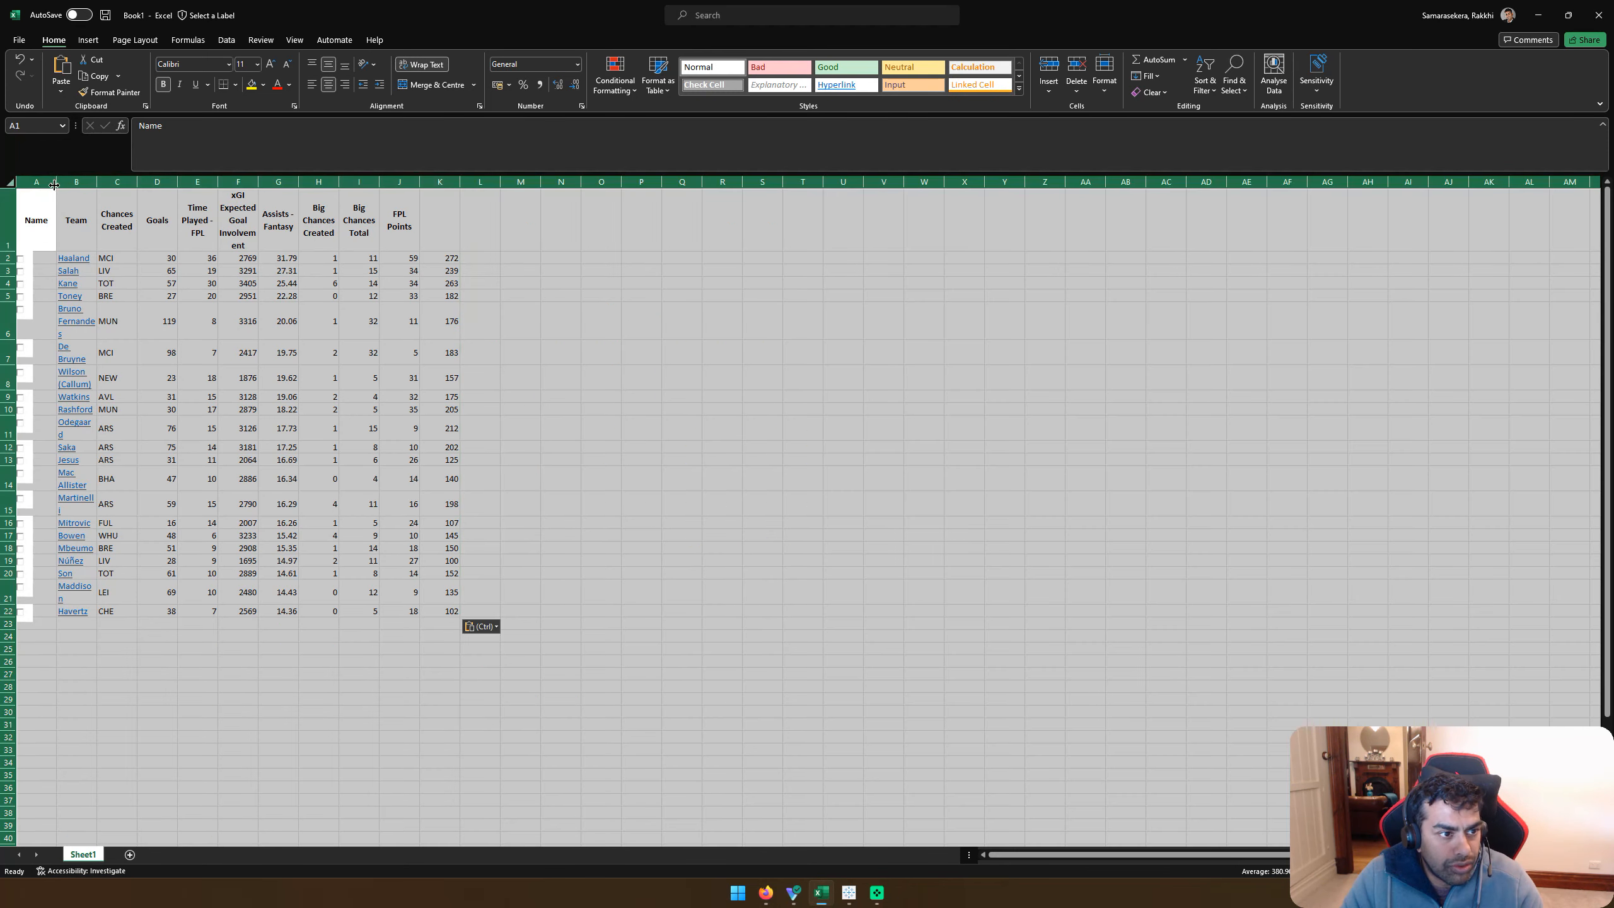
double_click(56, 182)
left_click(483, 498)
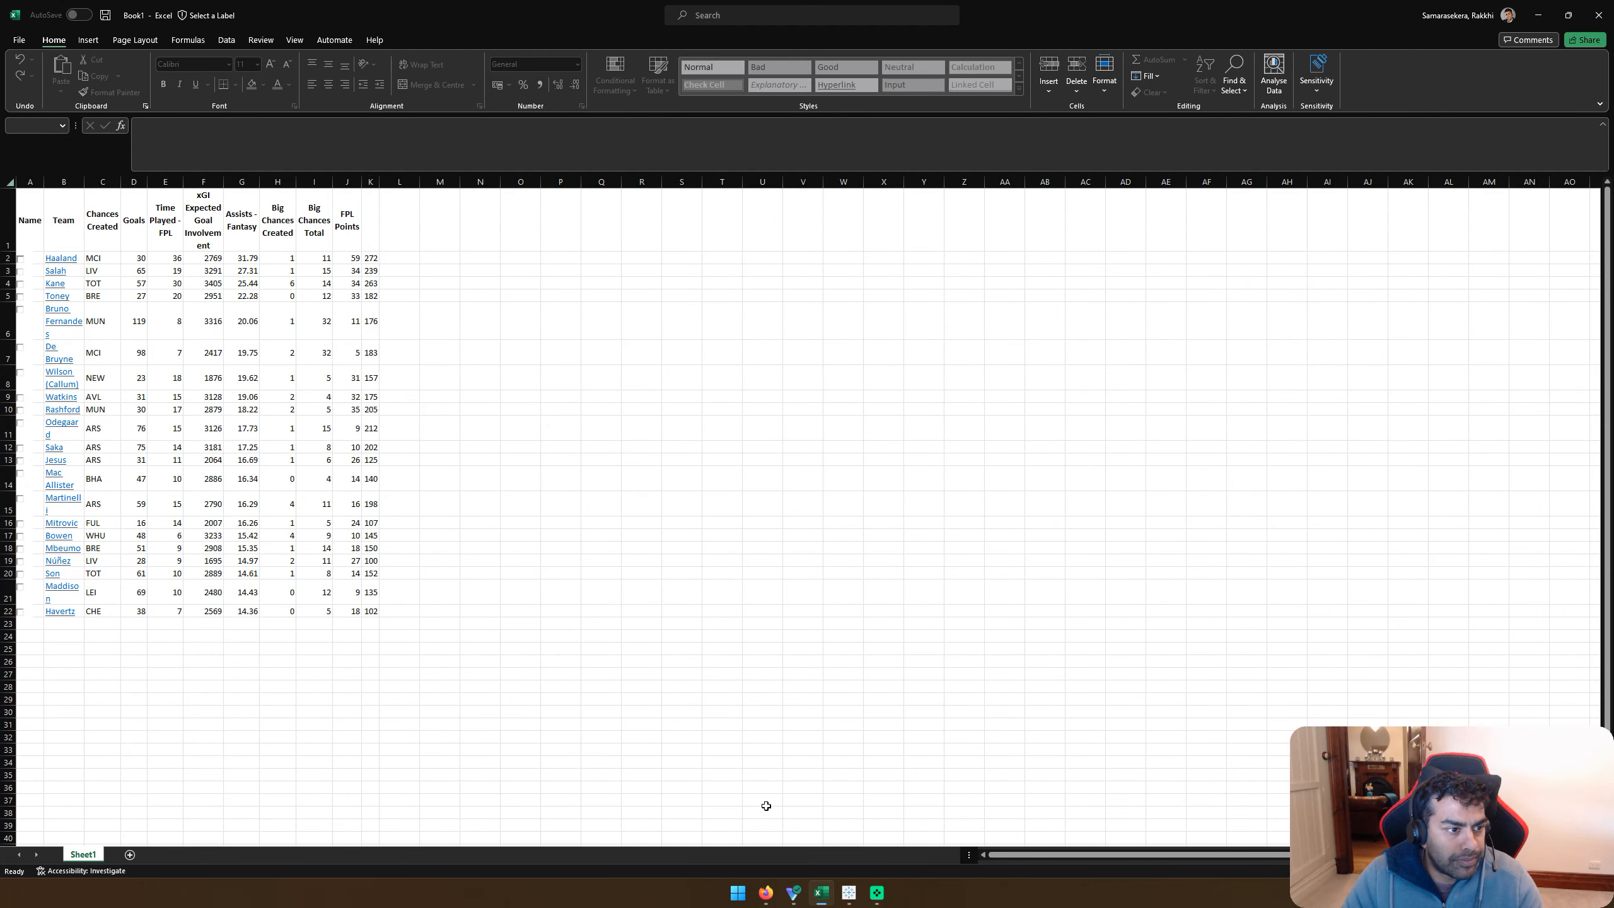
left_click(115, 674)
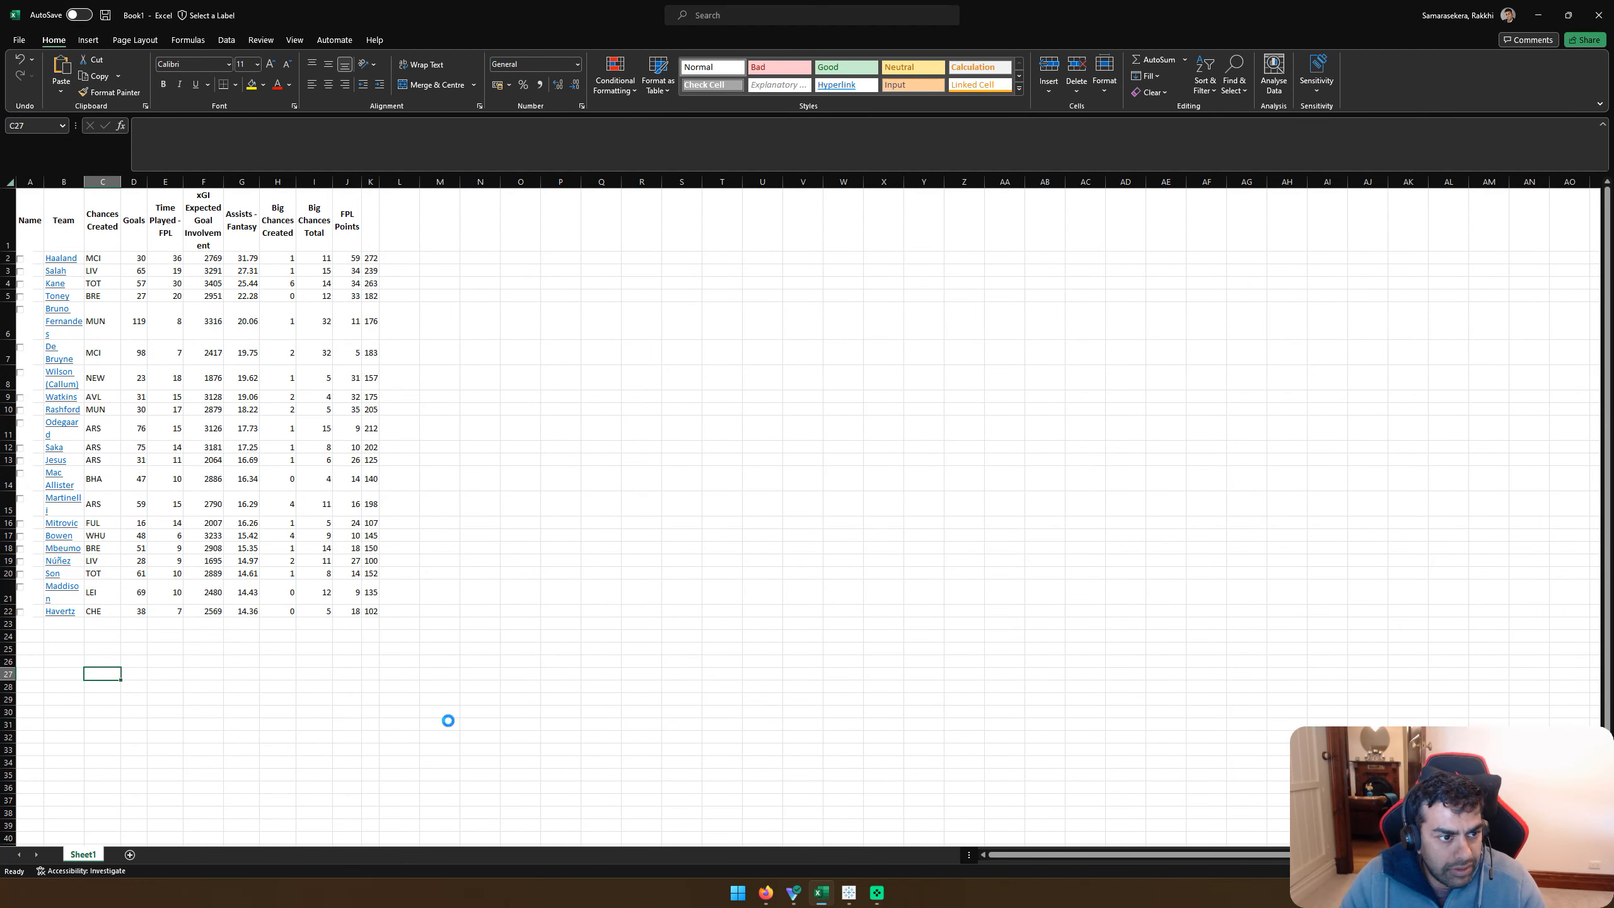
left_click(518, 545)
Step: Clear the pasted stats table from Sheet1
left_click_drag(546, 690, 28, 216)
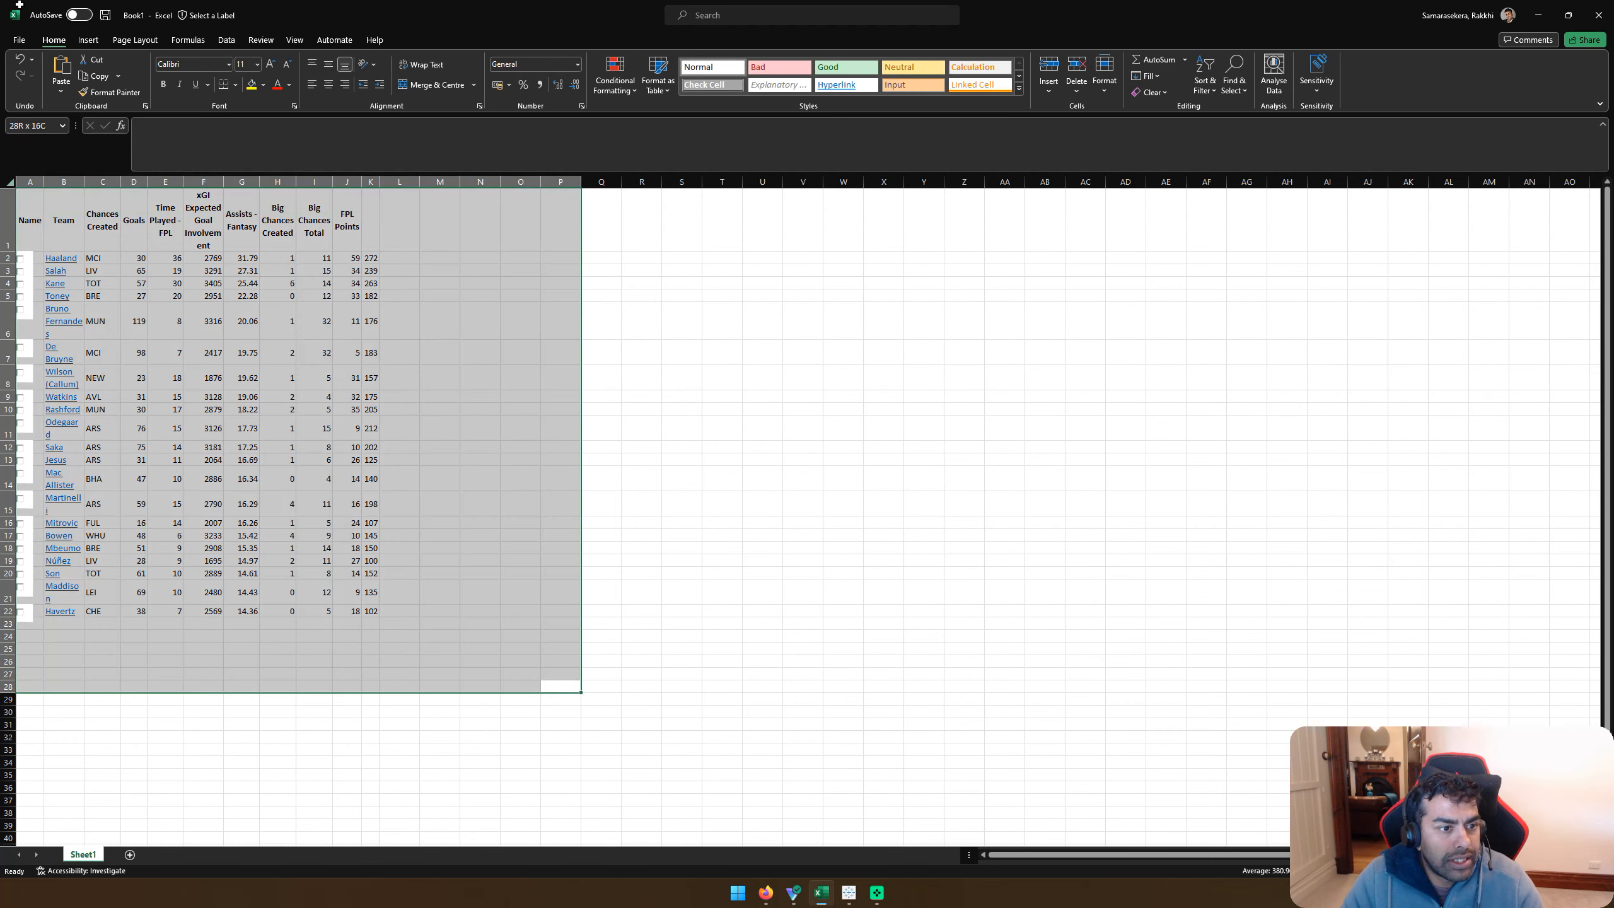
key("Delete")
left_click(64, 205)
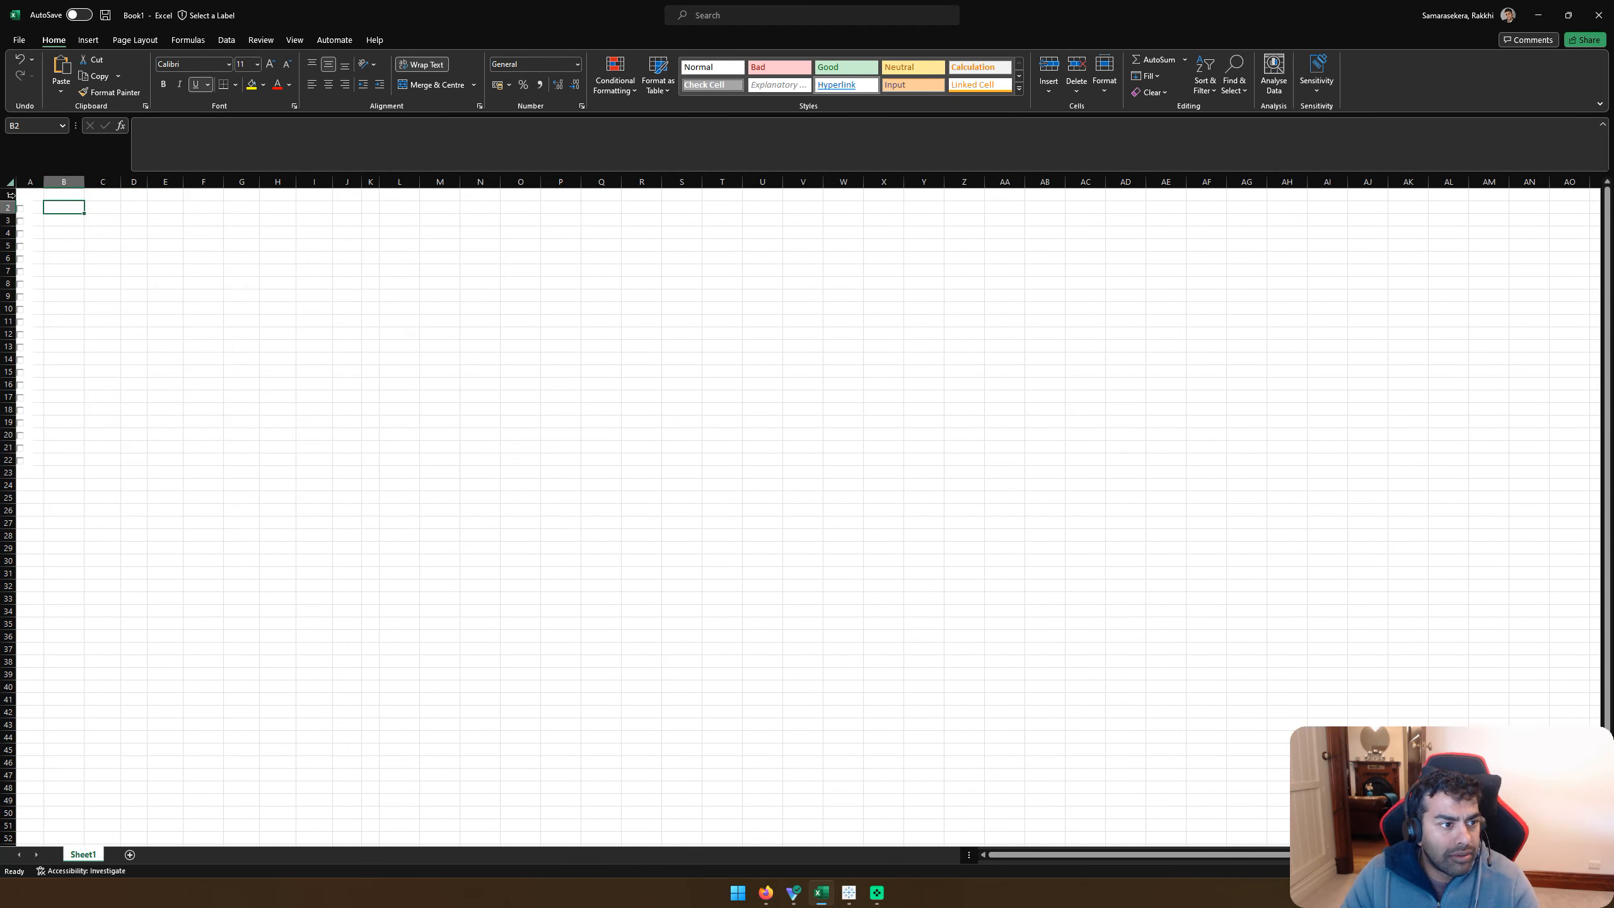
Step: Add a new worksheet and delete Sheet1 from the workbook
left_click(129, 855)
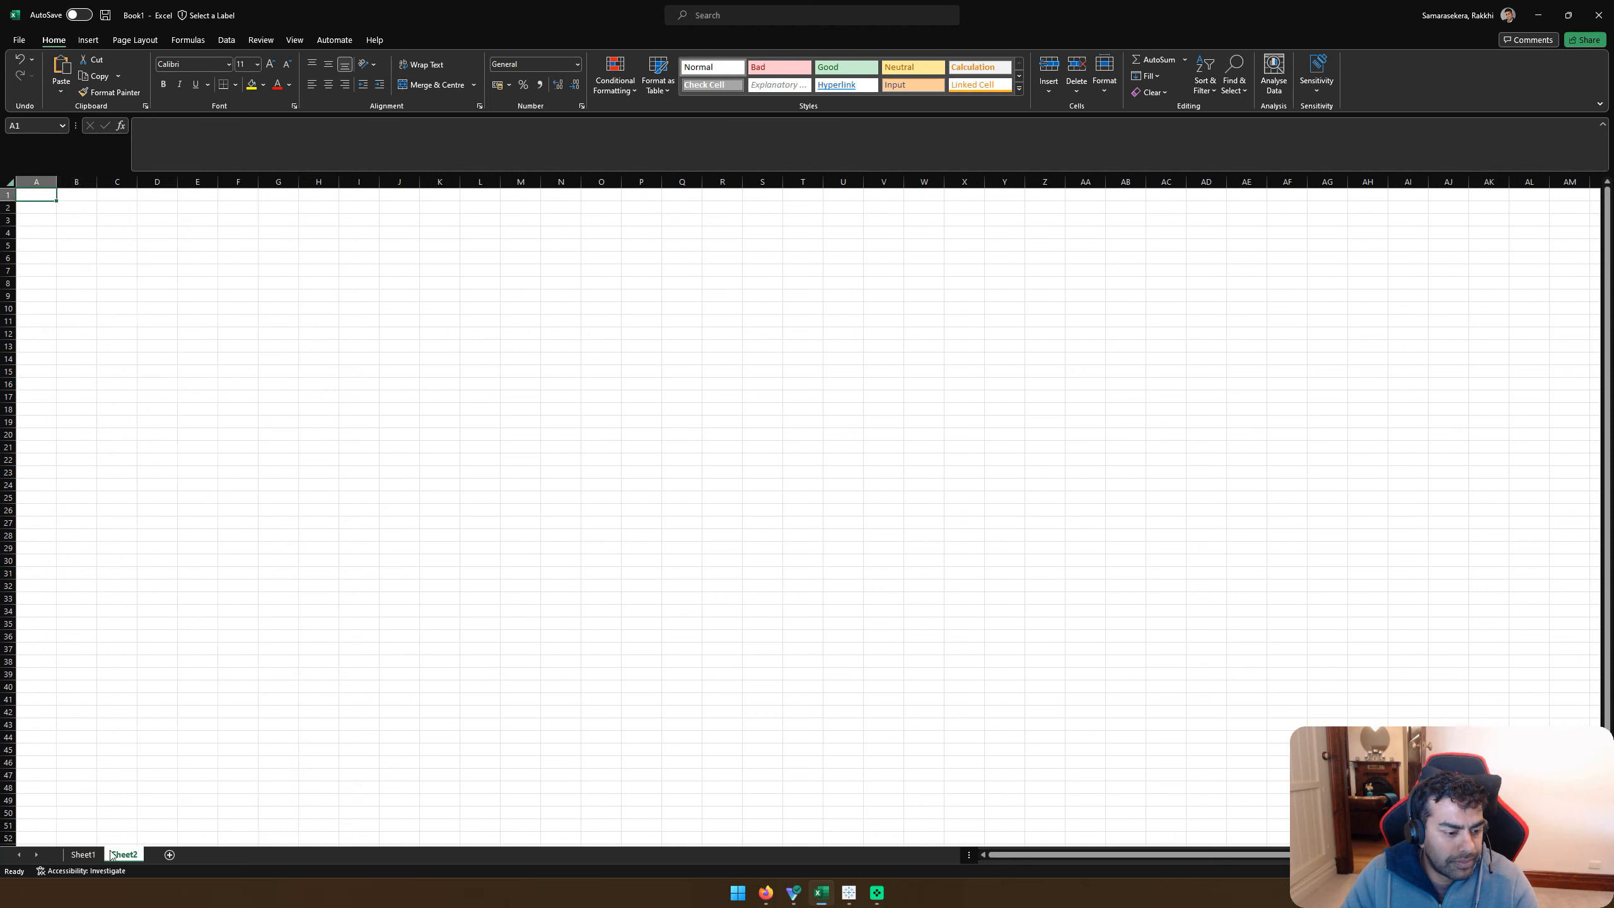
left_click(79, 854)
right_click(78, 854)
left_click(147, 710)
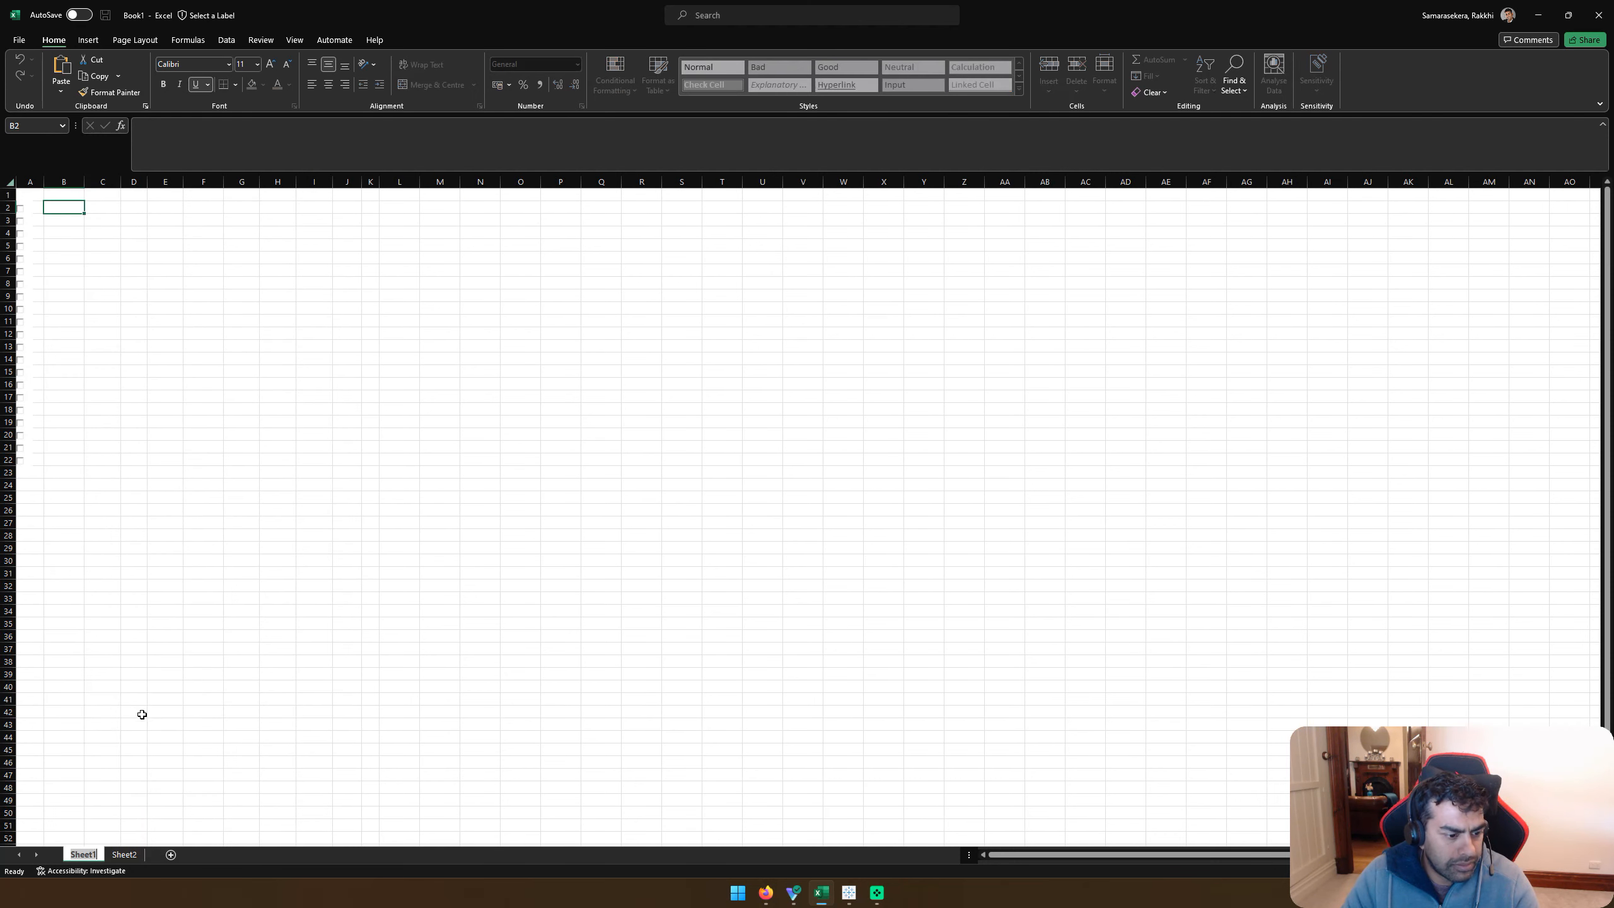
key("Escape")
right_click(88, 856)
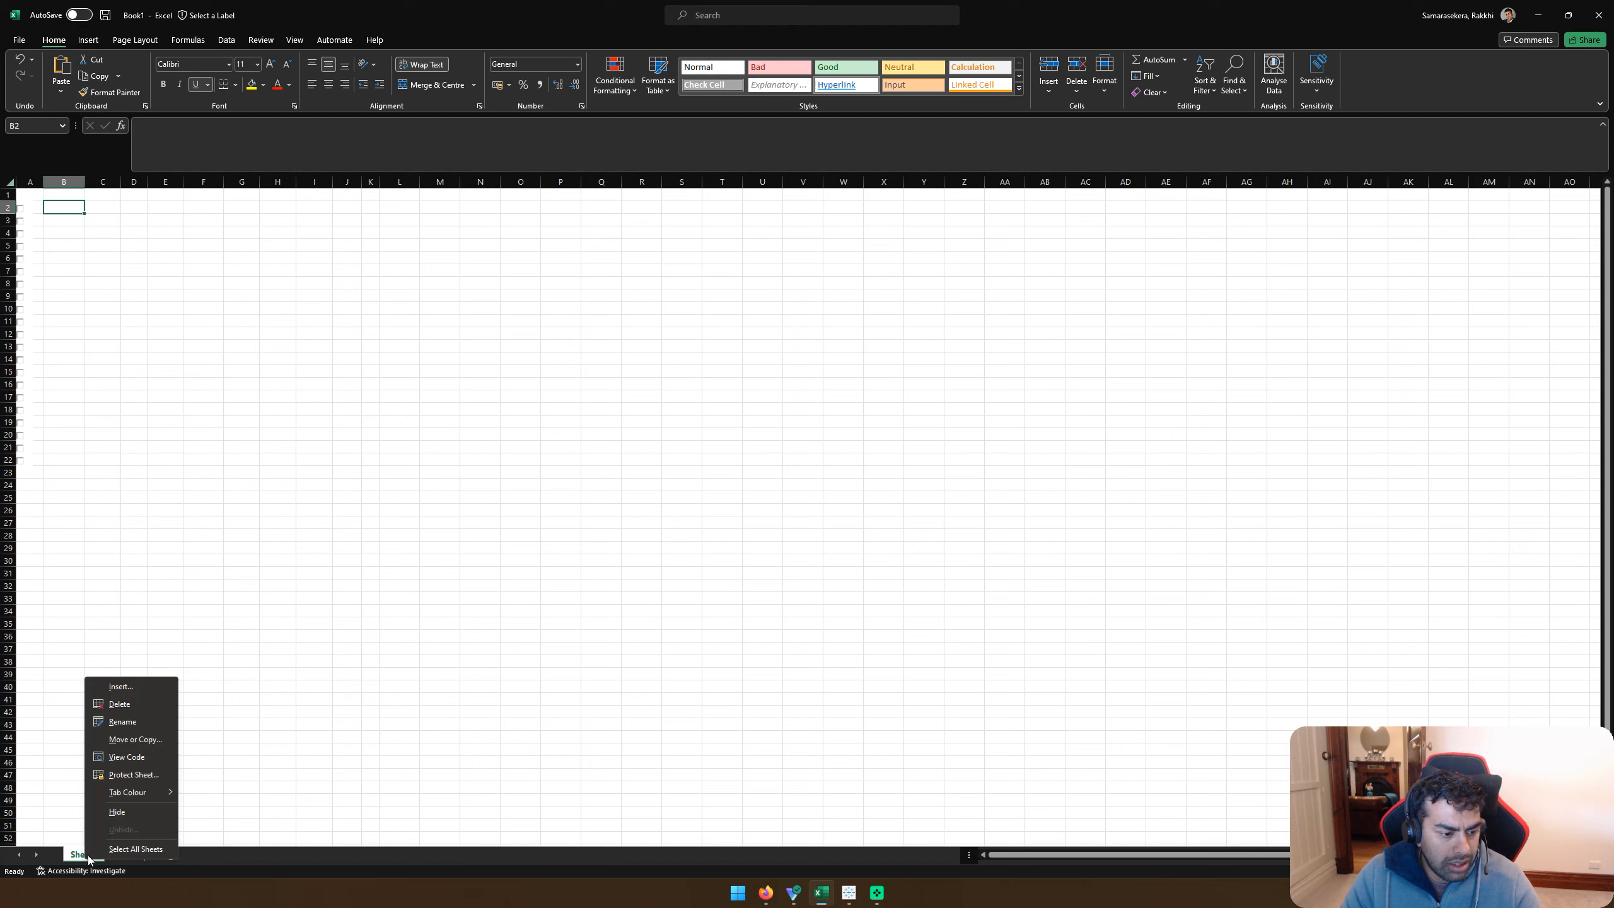
left_click(132, 709)
left_click(794, 482)
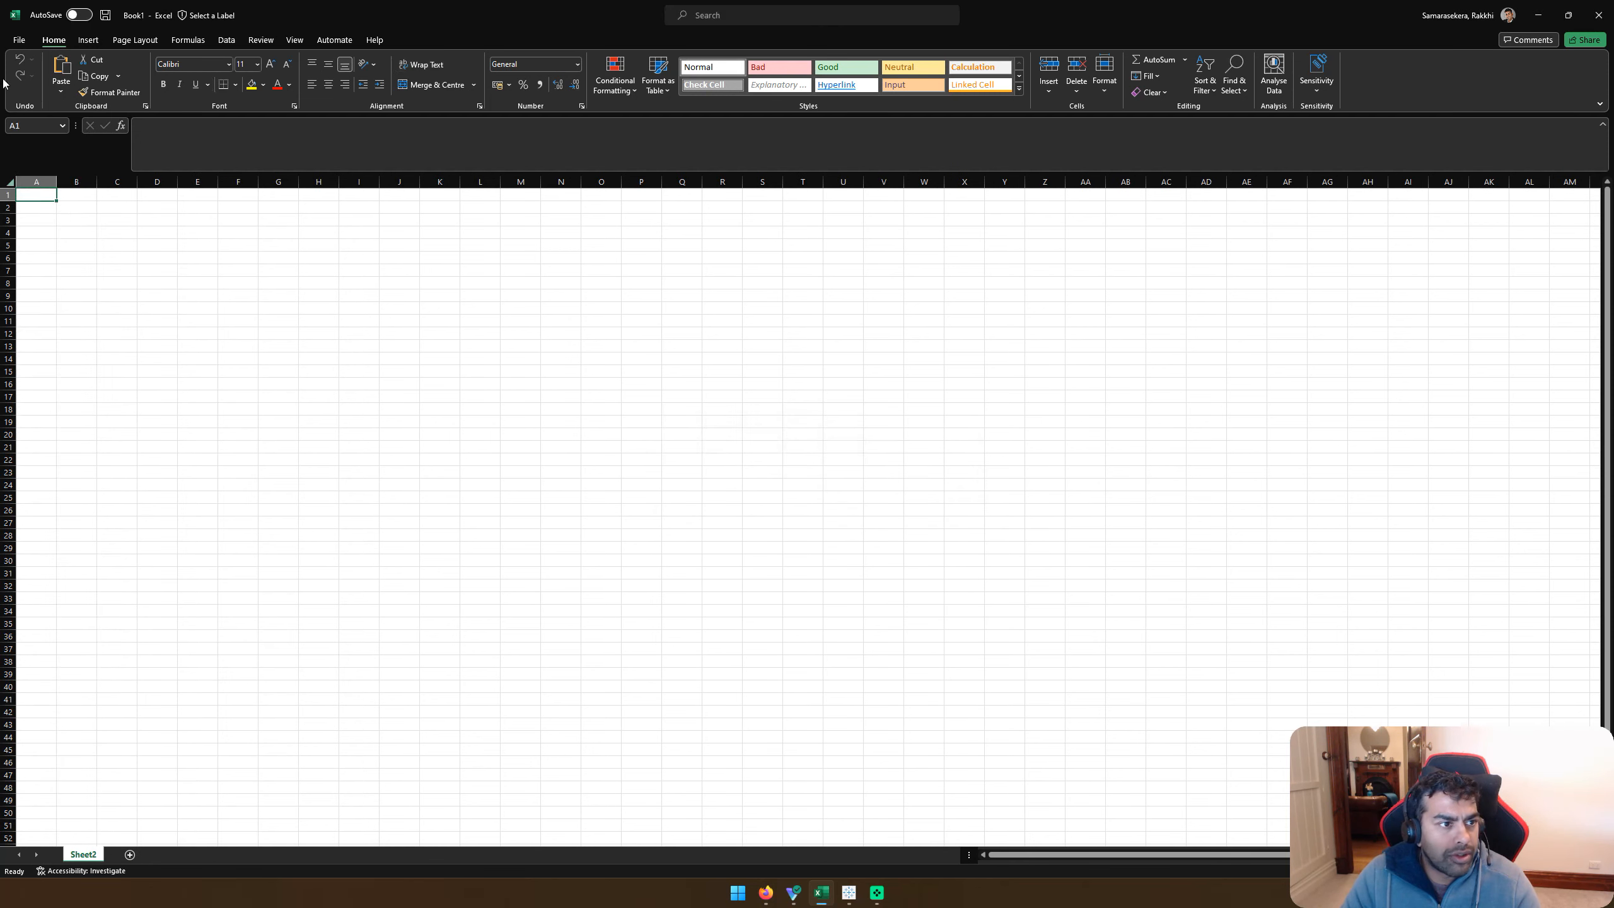
Step: Paste the copied stats table at A1 of Sheet2 using the destination formatting
left_click(61, 89)
left_click(78, 129)
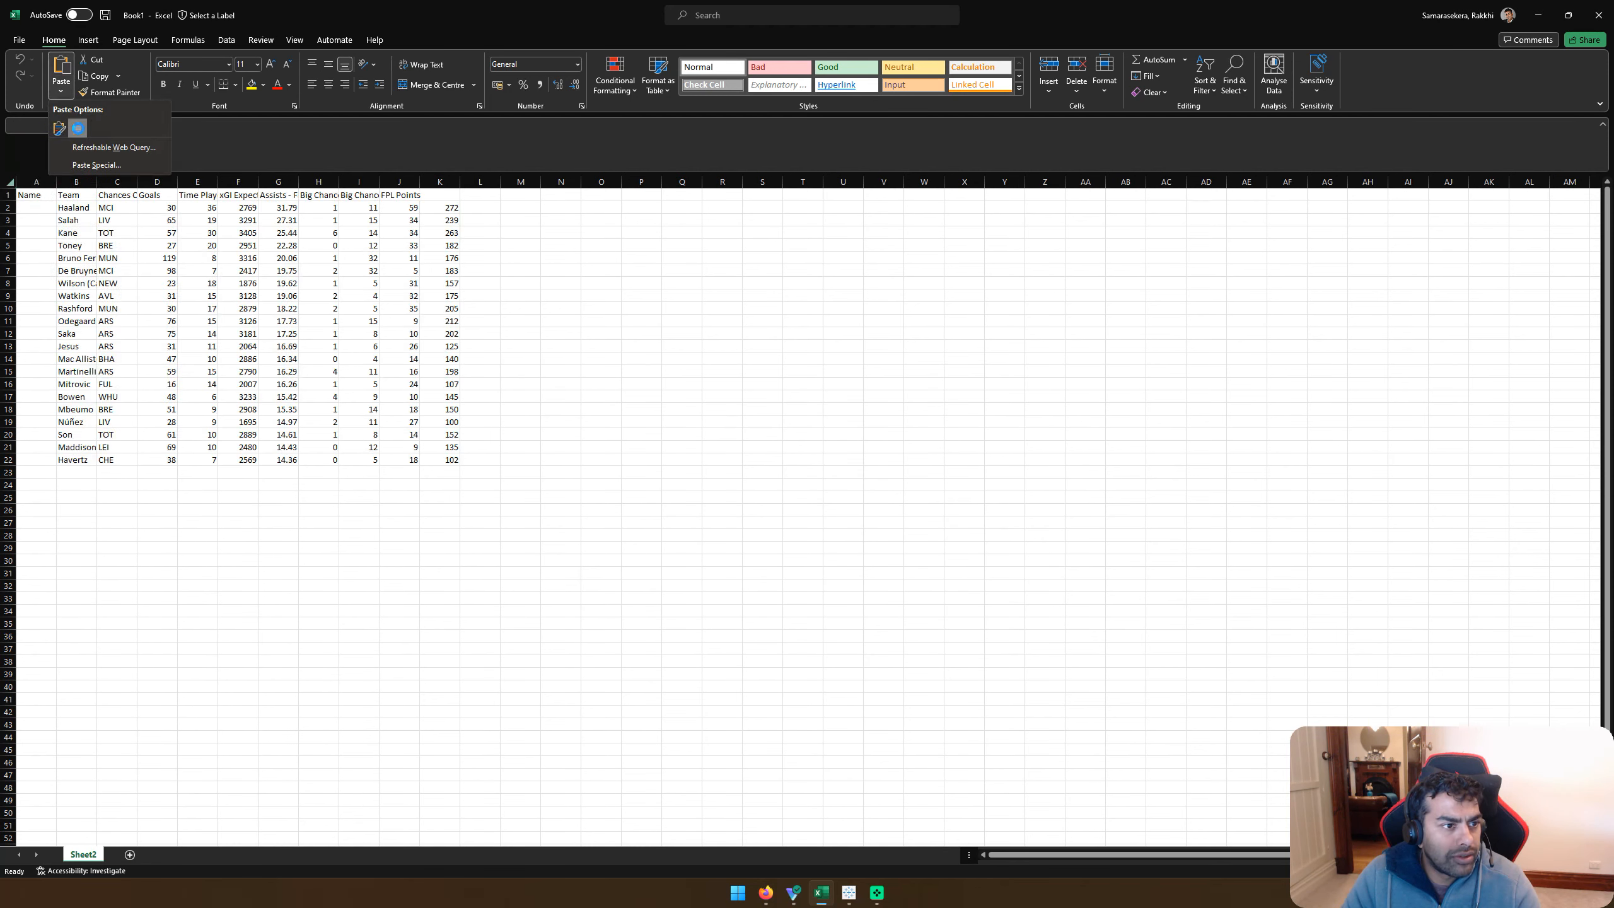
left_click(120, 621)
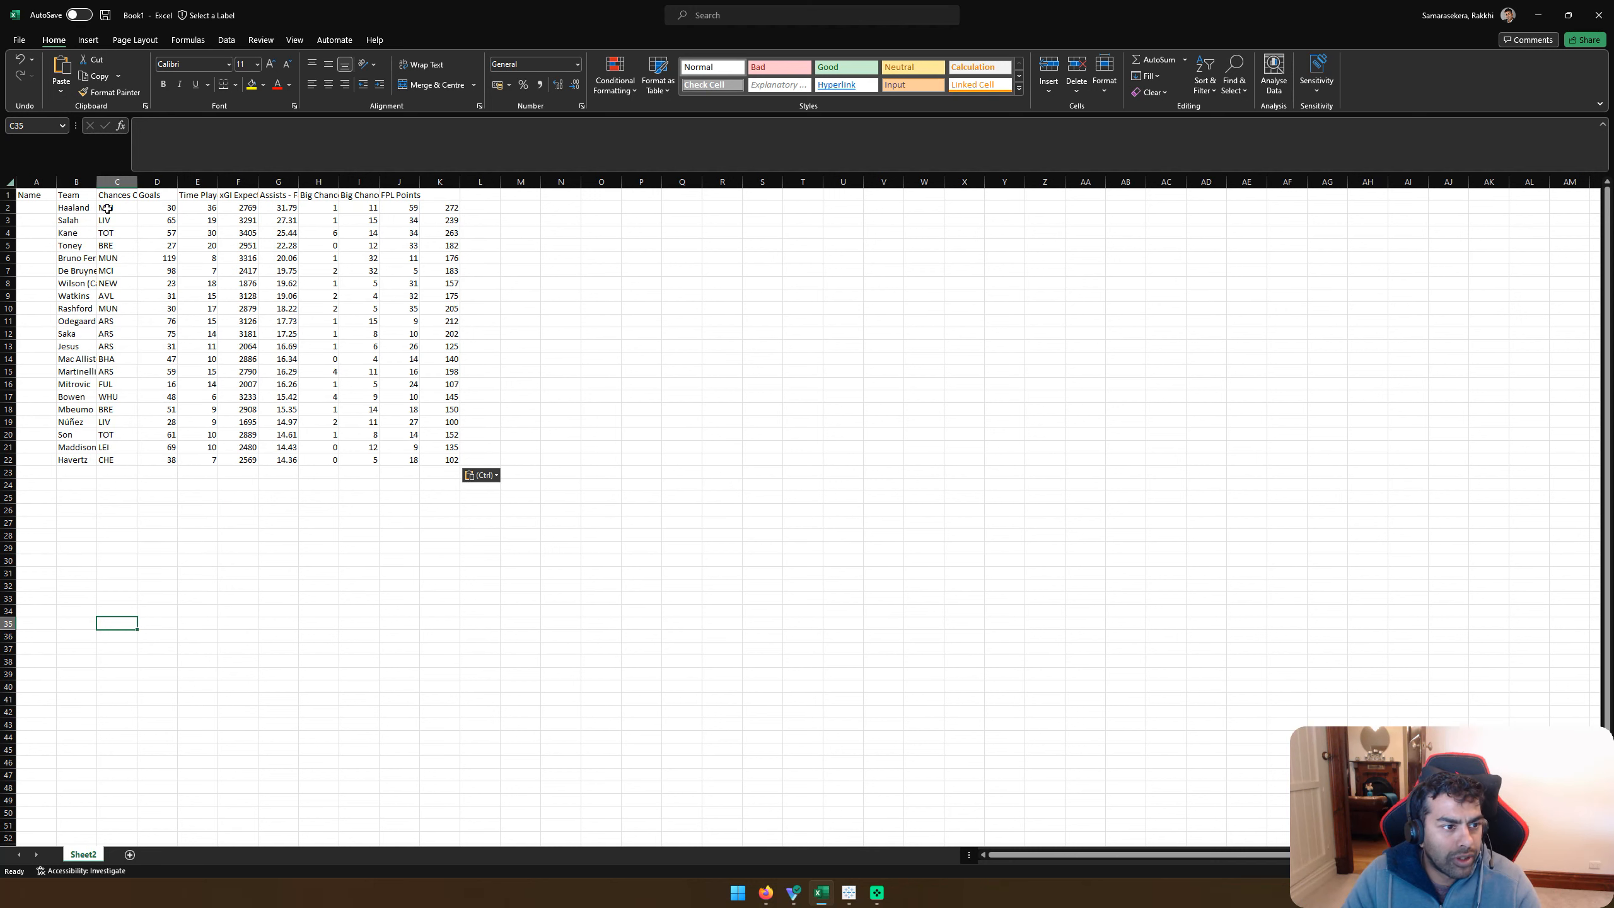
Step: Move the player data block B2:K22 one column left so that it starts at A2 under the matching headers
left_click_drag(62, 209, 451, 461)
key("ctrl+x")
key("Left")
key("ctrl+v")
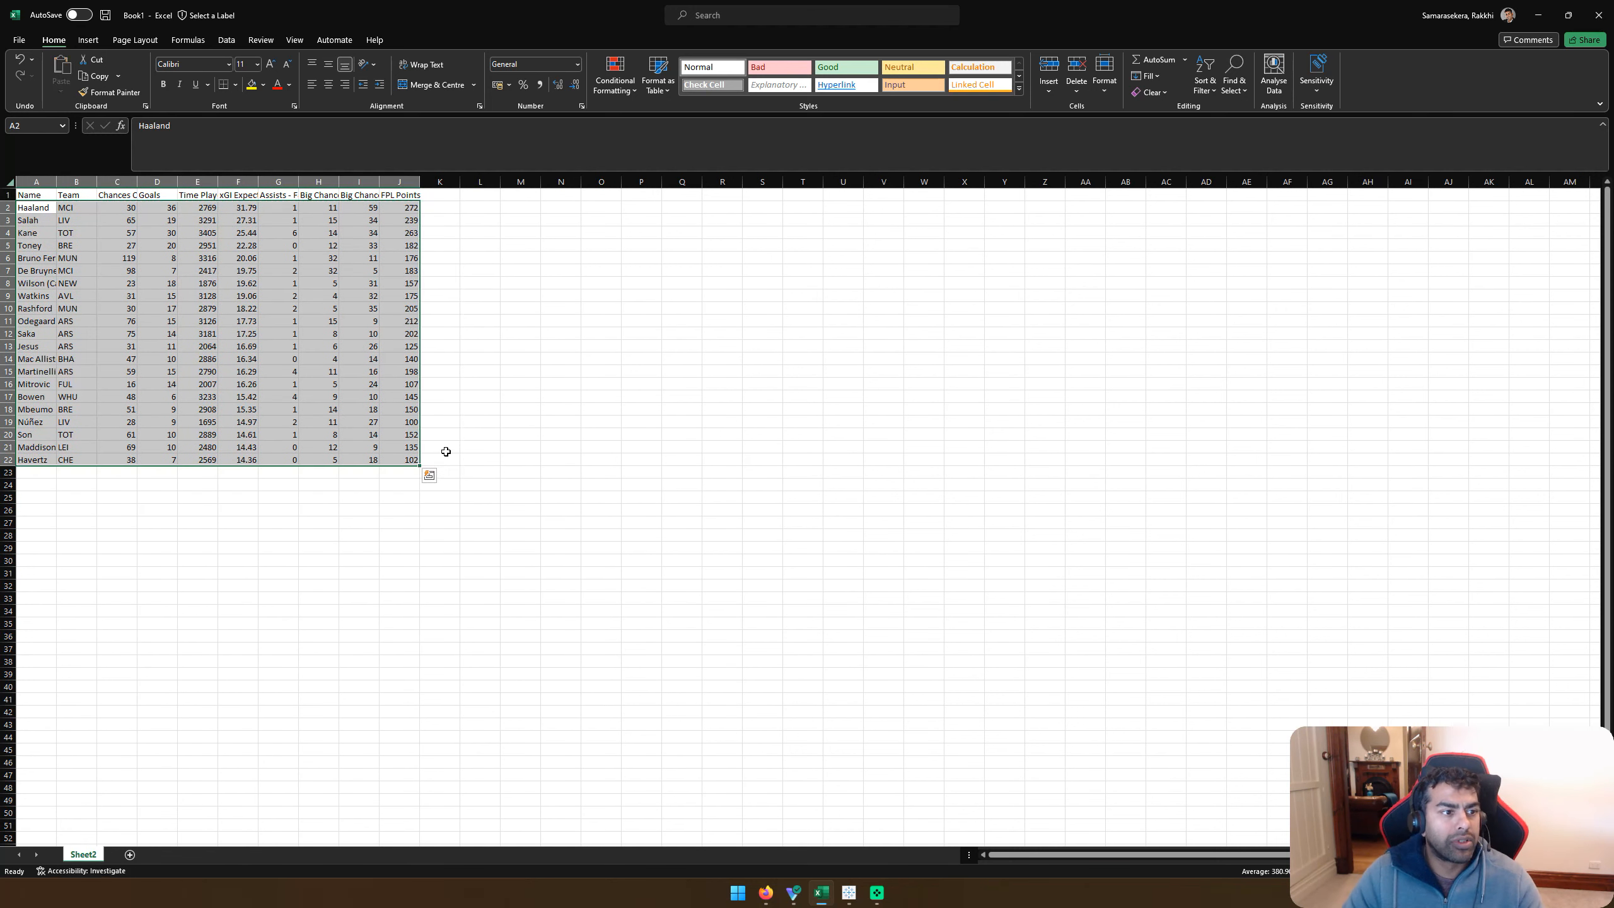
Step: Auto-fit all column widths and make the header row A1:J1 bold
left_click(6, 180)
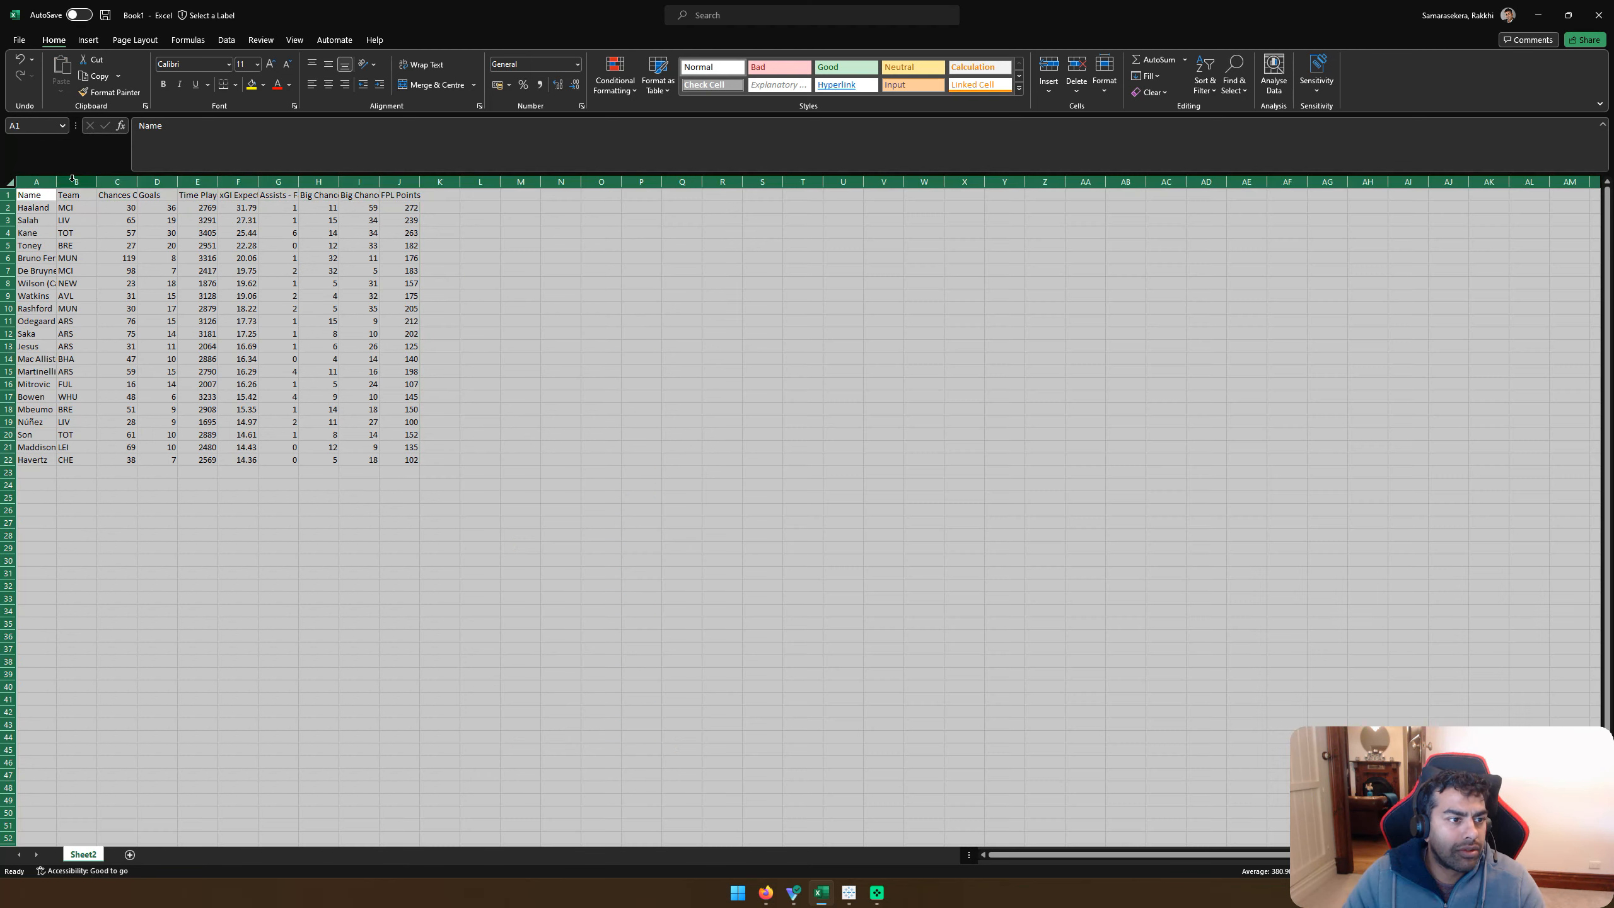
double_click(56, 181)
left_click(191, 642)
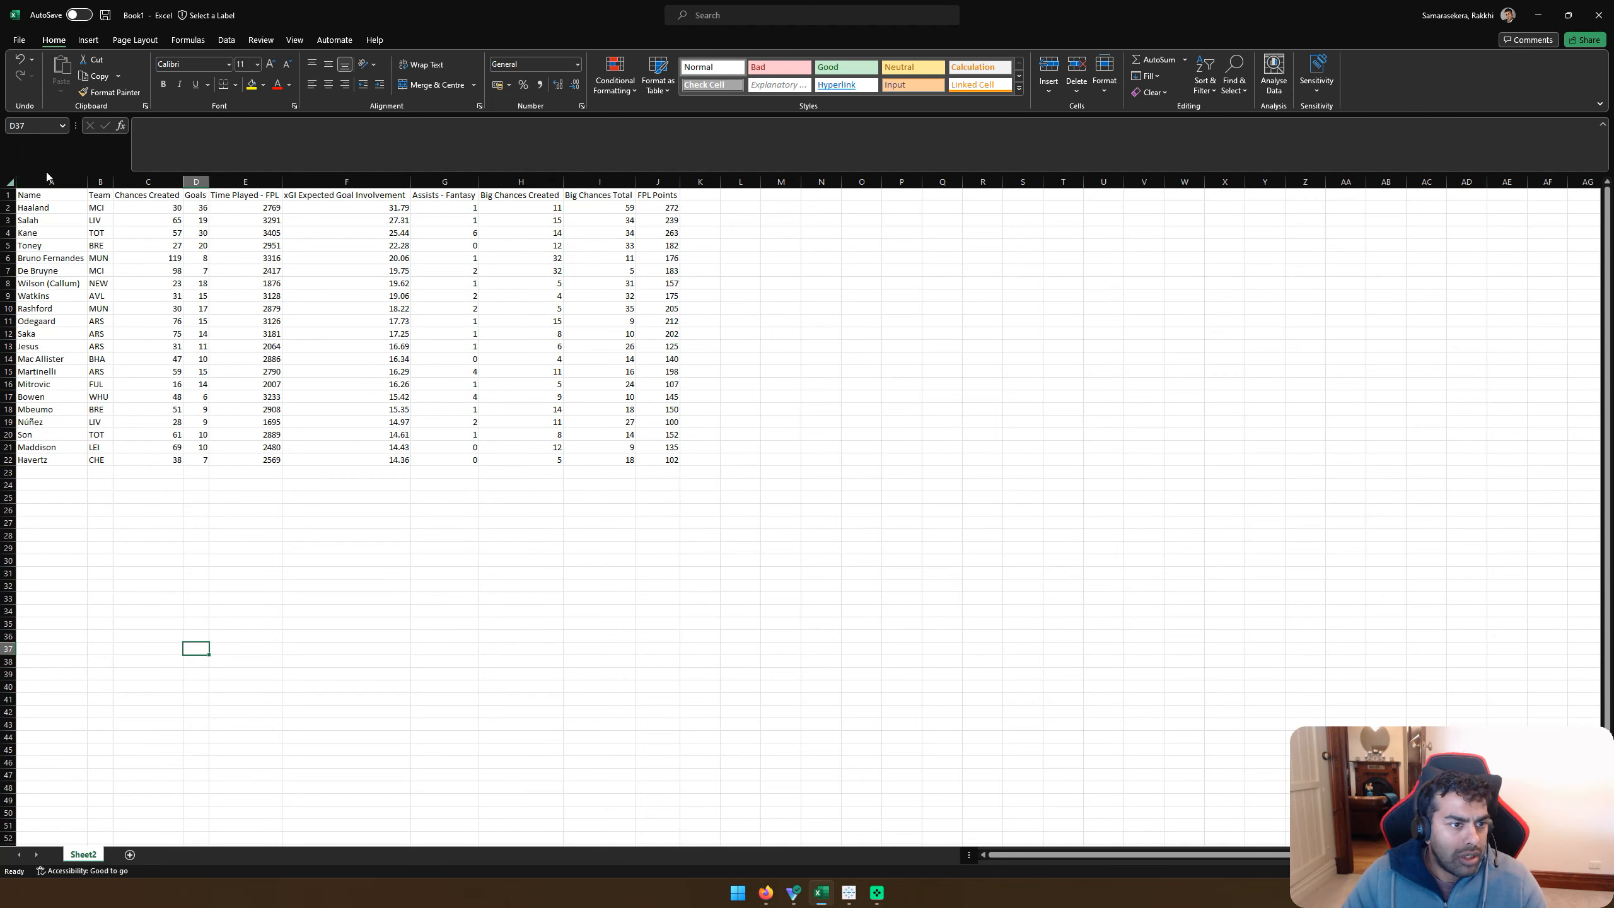
left_click_drag(45, 197, 673, 194)
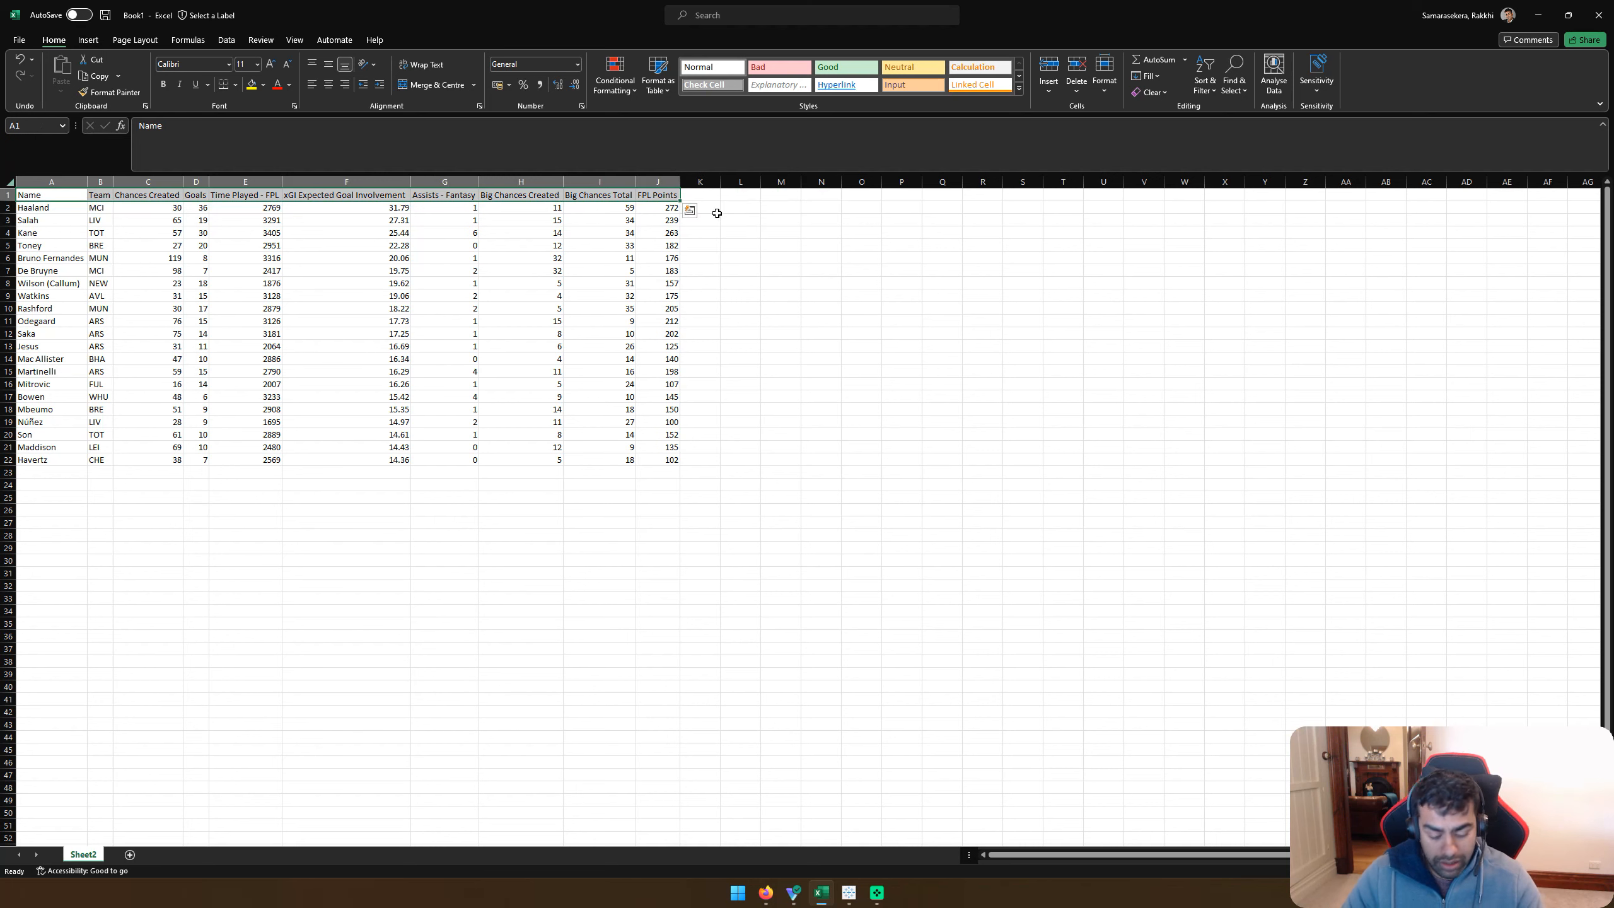
left_click(279, 370)
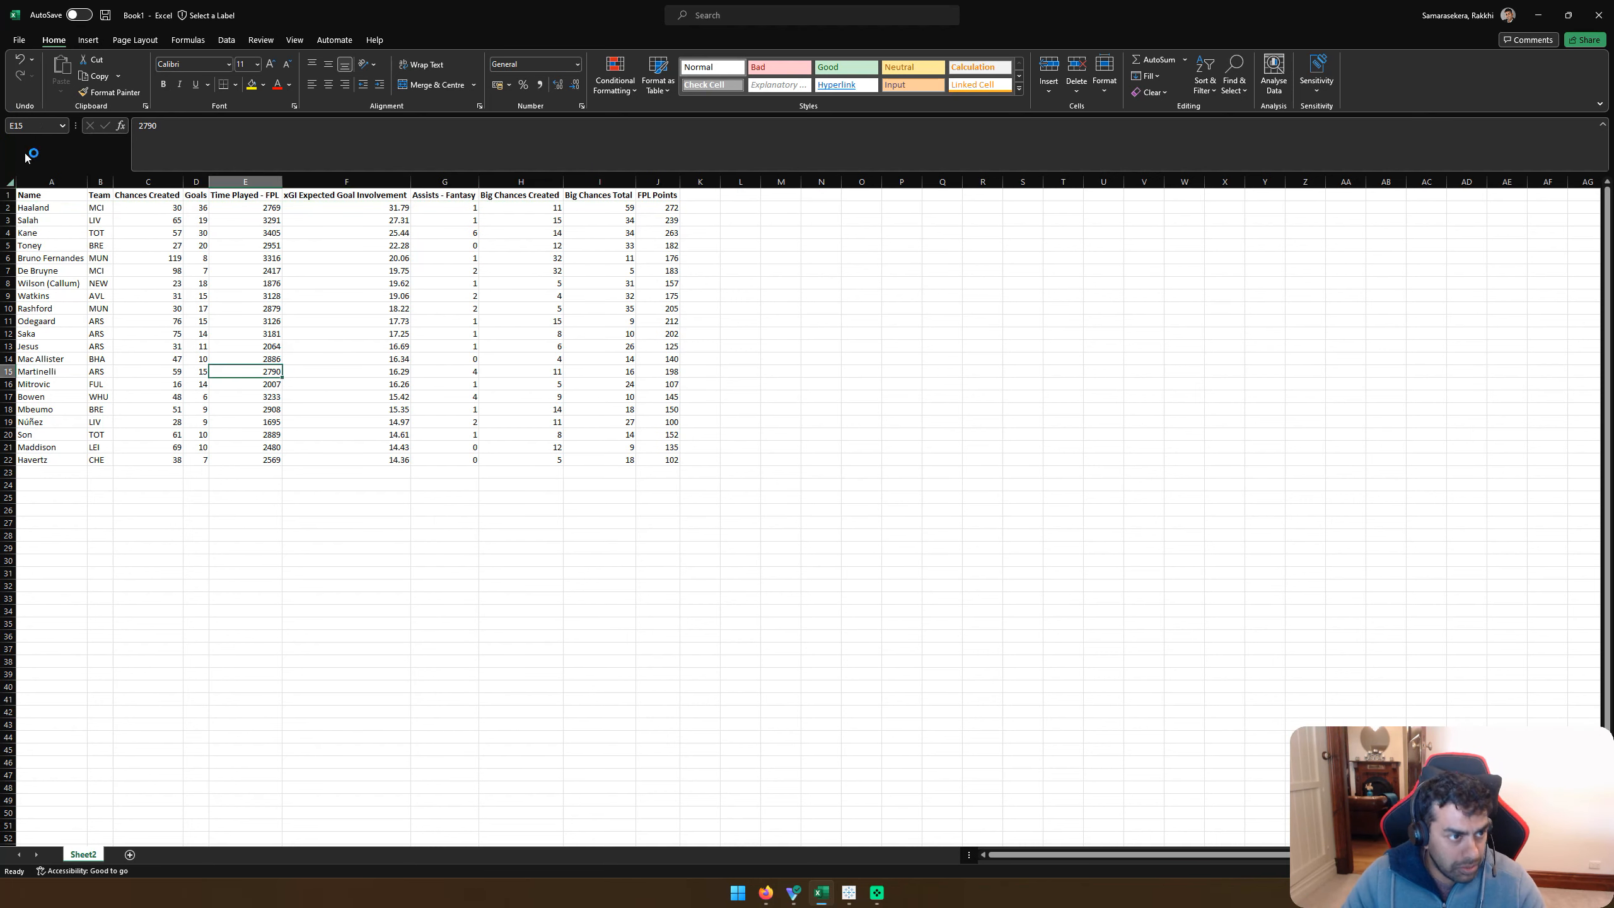
Step: Insert a new column before the Name column and enter the header Year in A1
right_click(42, 180)
left_click(127, 304)
left_click_drag(124, 318, 132, 321)
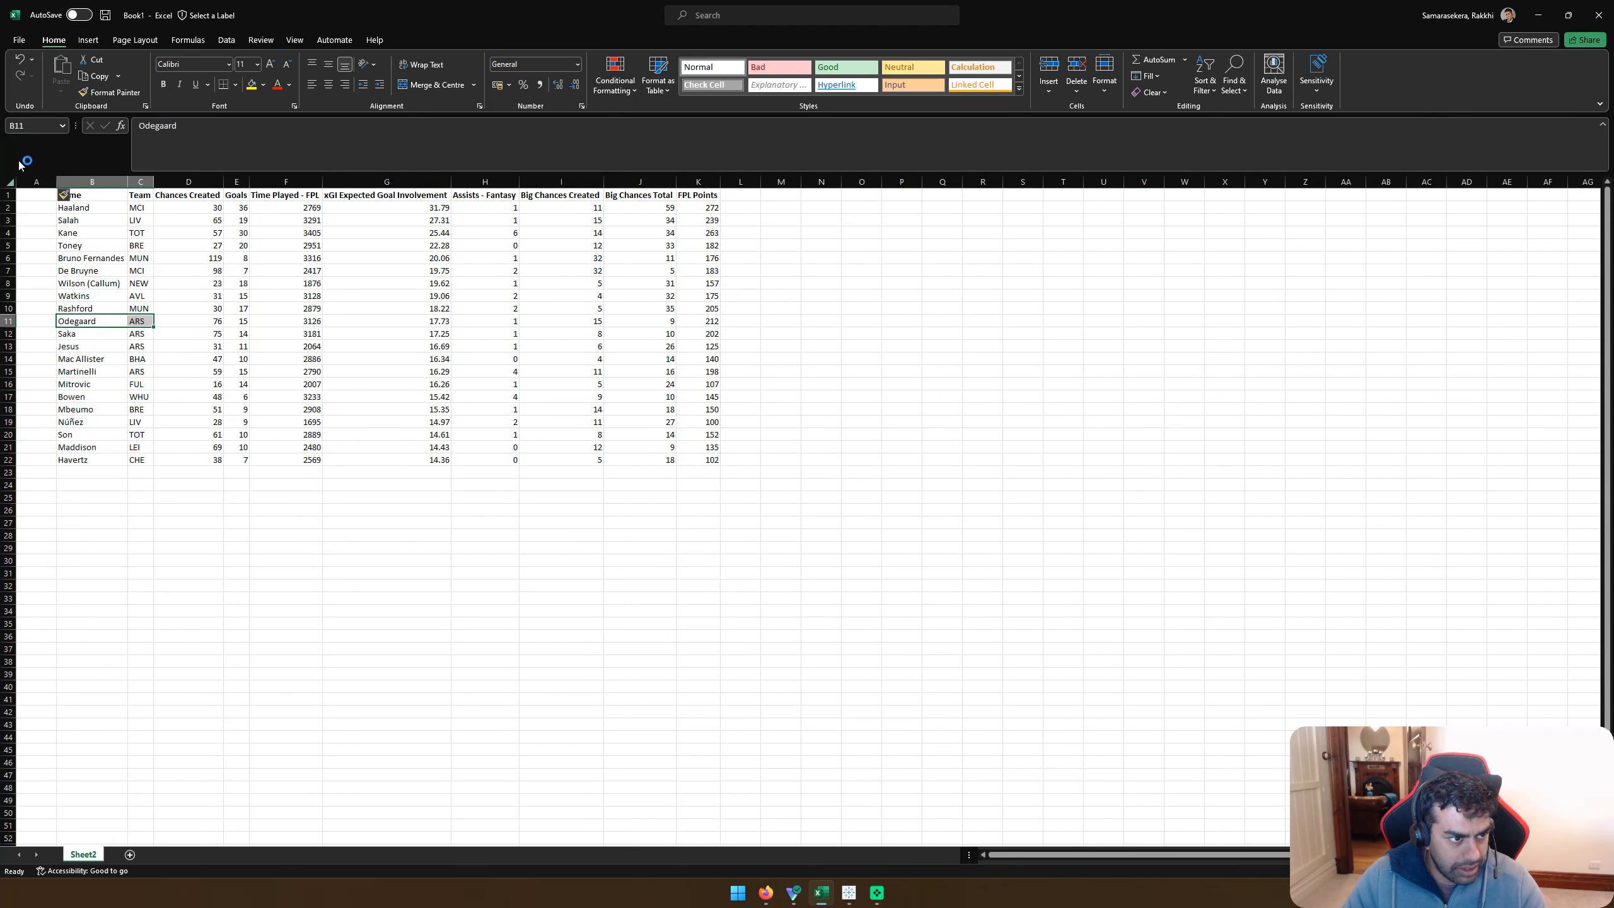
left_click(42, 196)
type("Yyear")
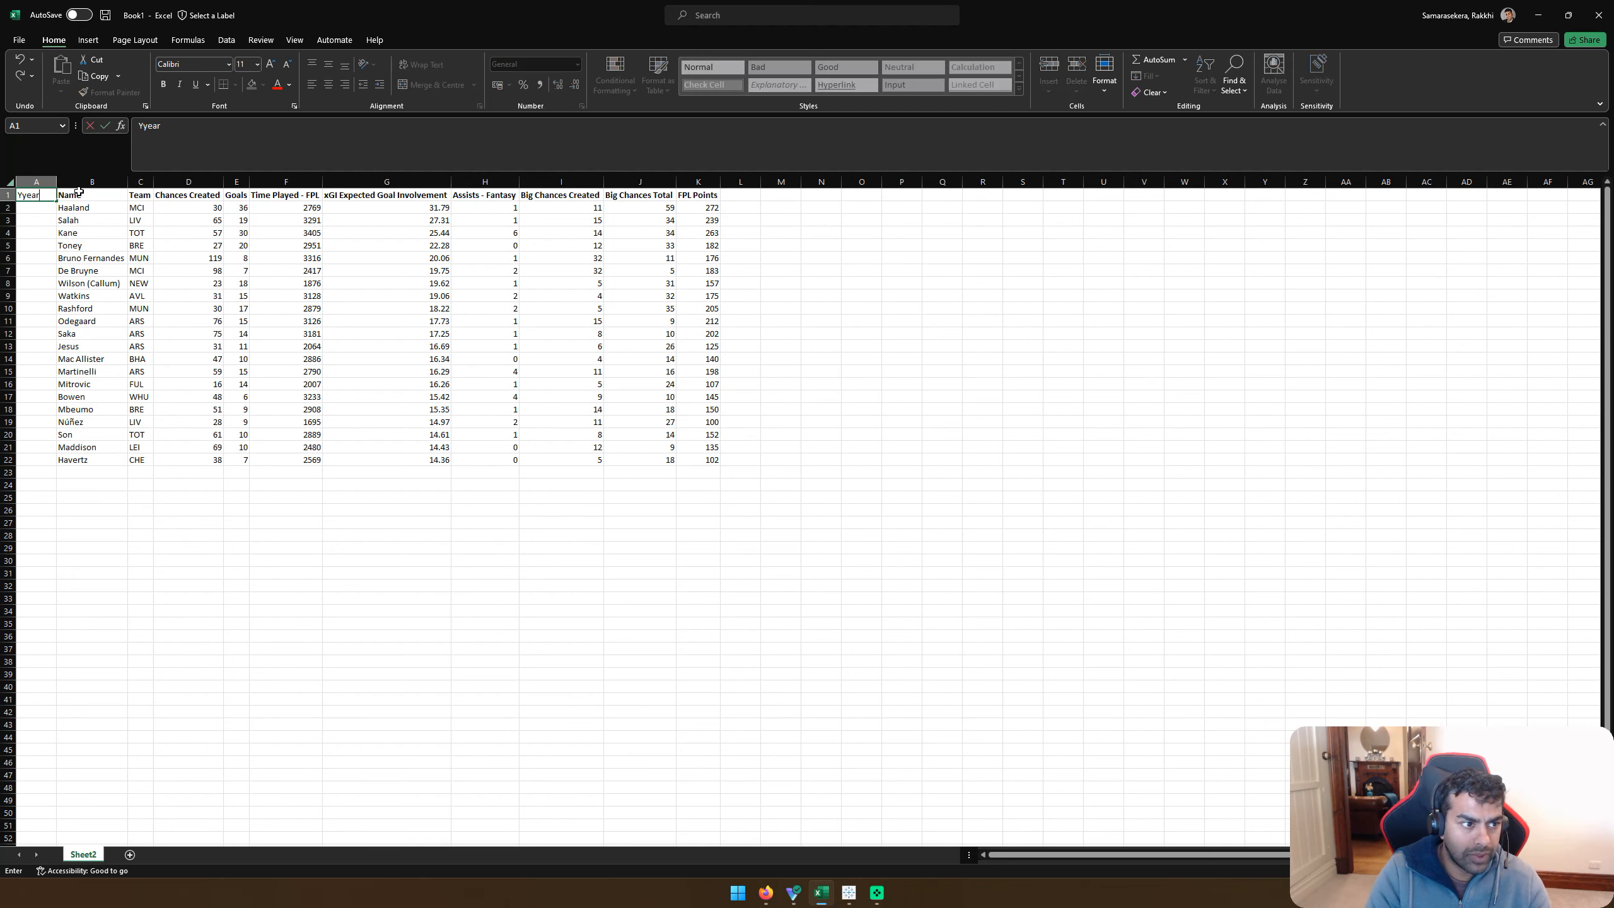
key("ctrl+Return")
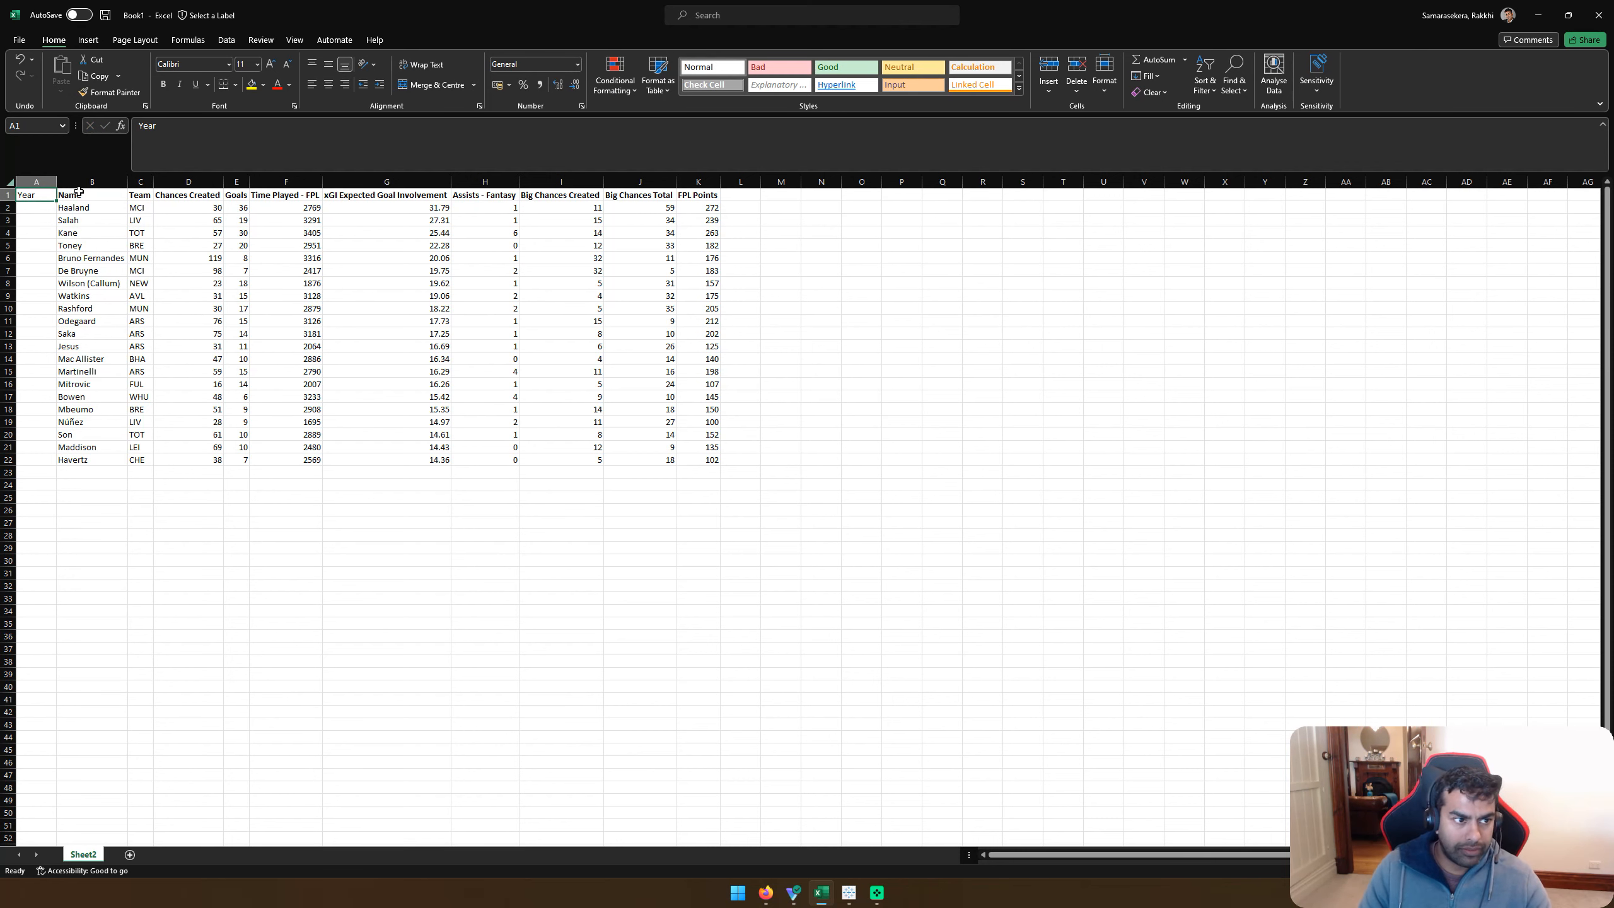
Step: Check the season on the Captain stats page and enter 22-23 in cell A2
key("alt+Tab")
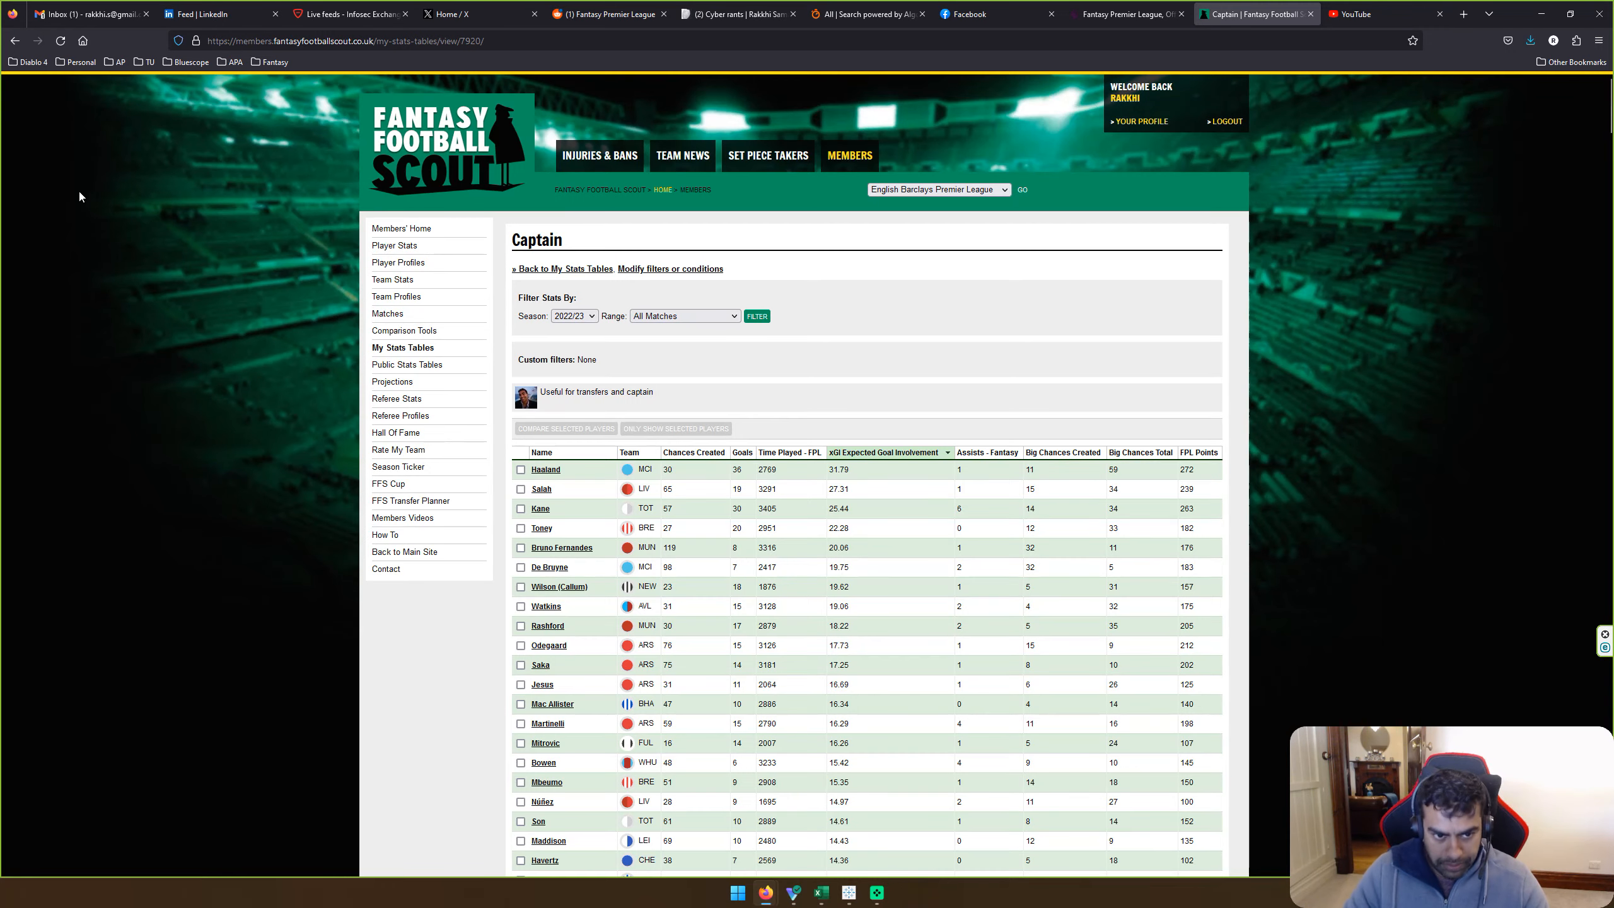
key("alt+Tab")
key("Down")
type("22")
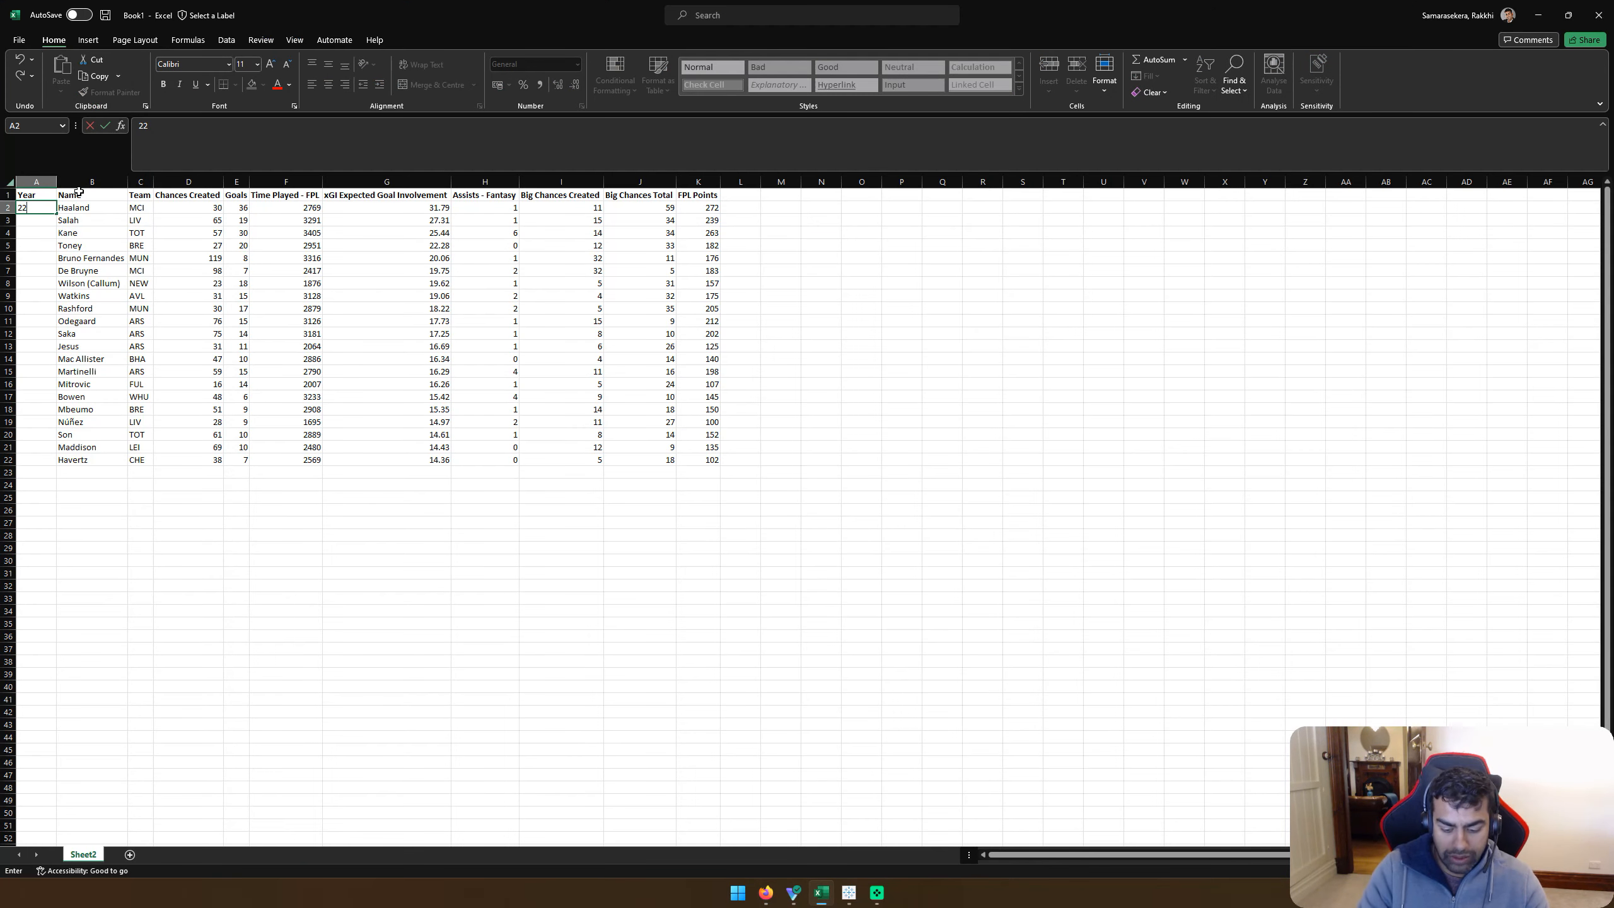
type("-23")
key("ctrl+Return")
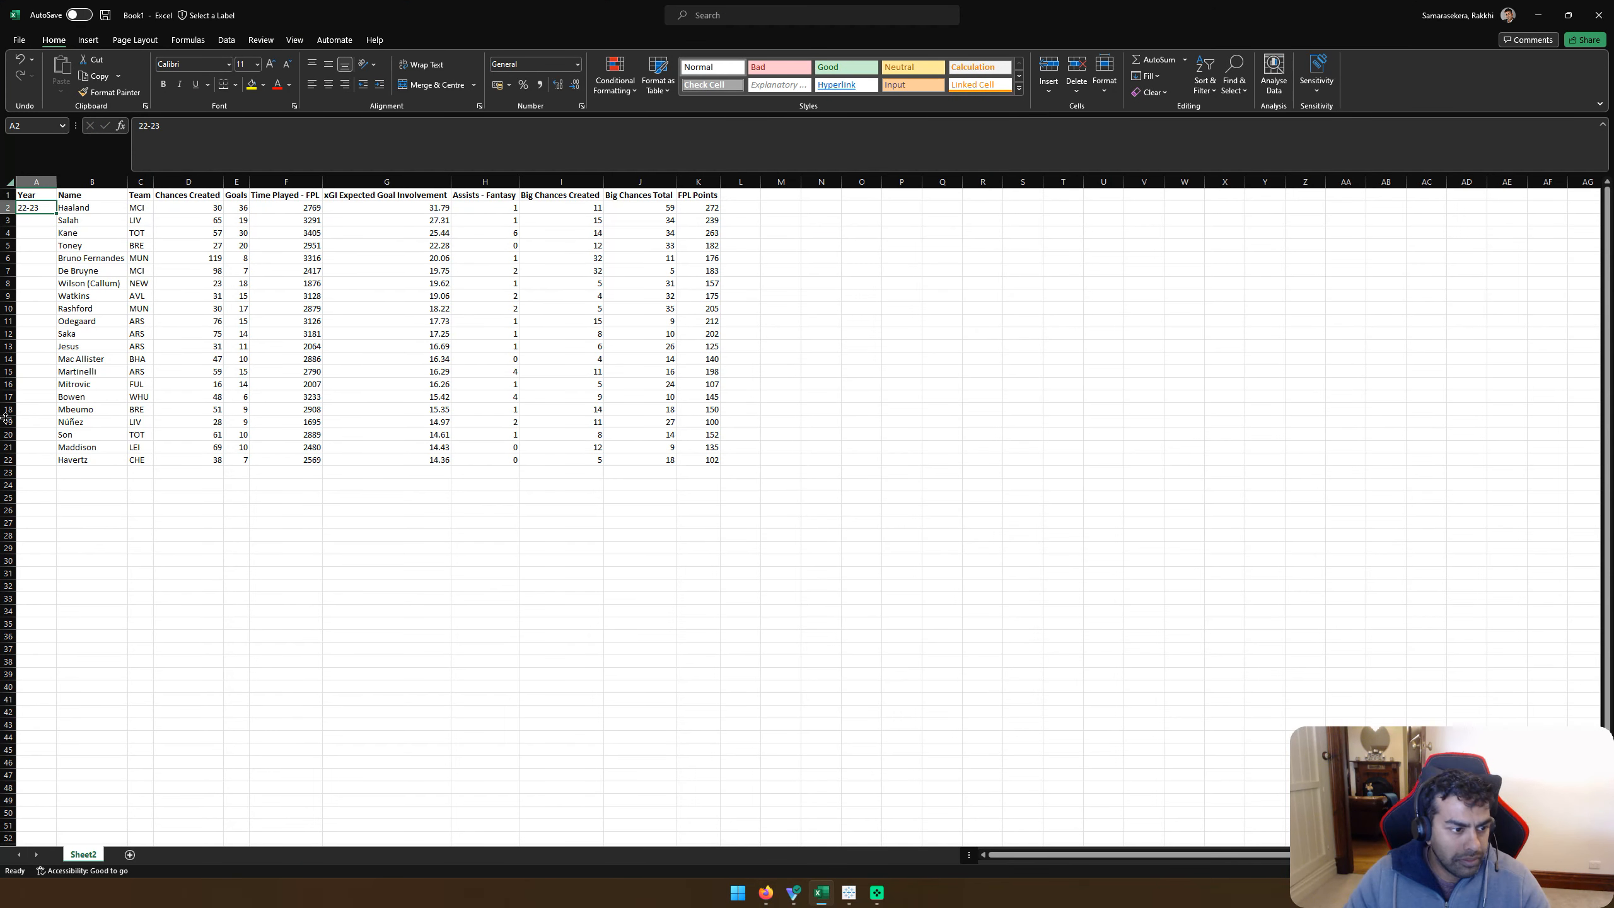
Step: Copy the 22-23 value from A2 down the Year column to A22
key("ctrl+c")
left_click(32, 459)
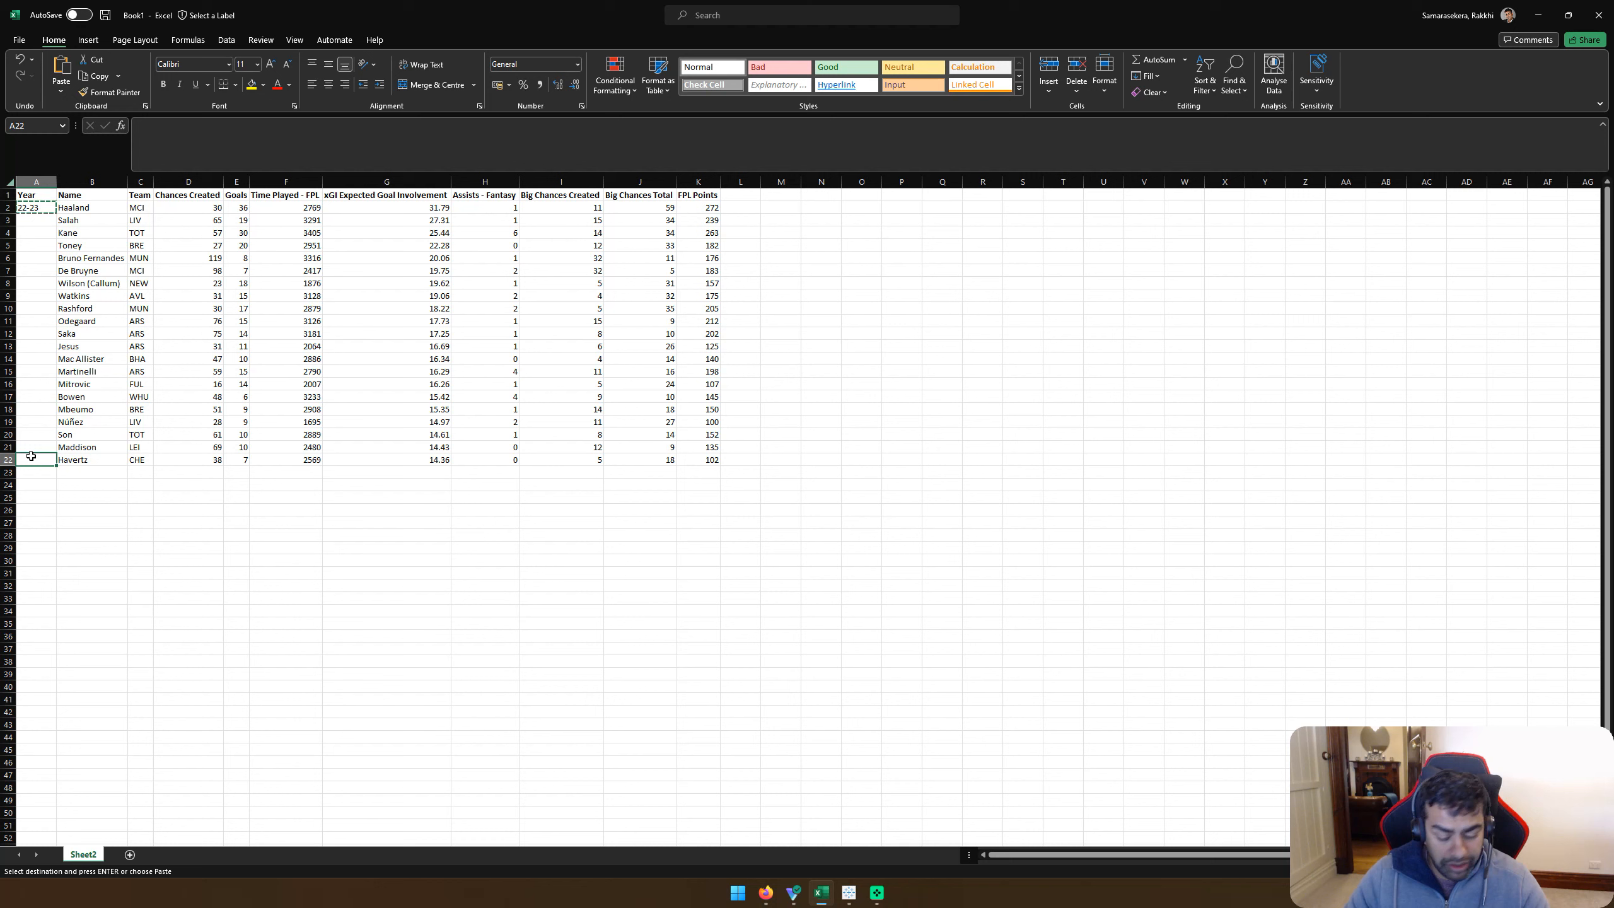
left_click(33, 208)
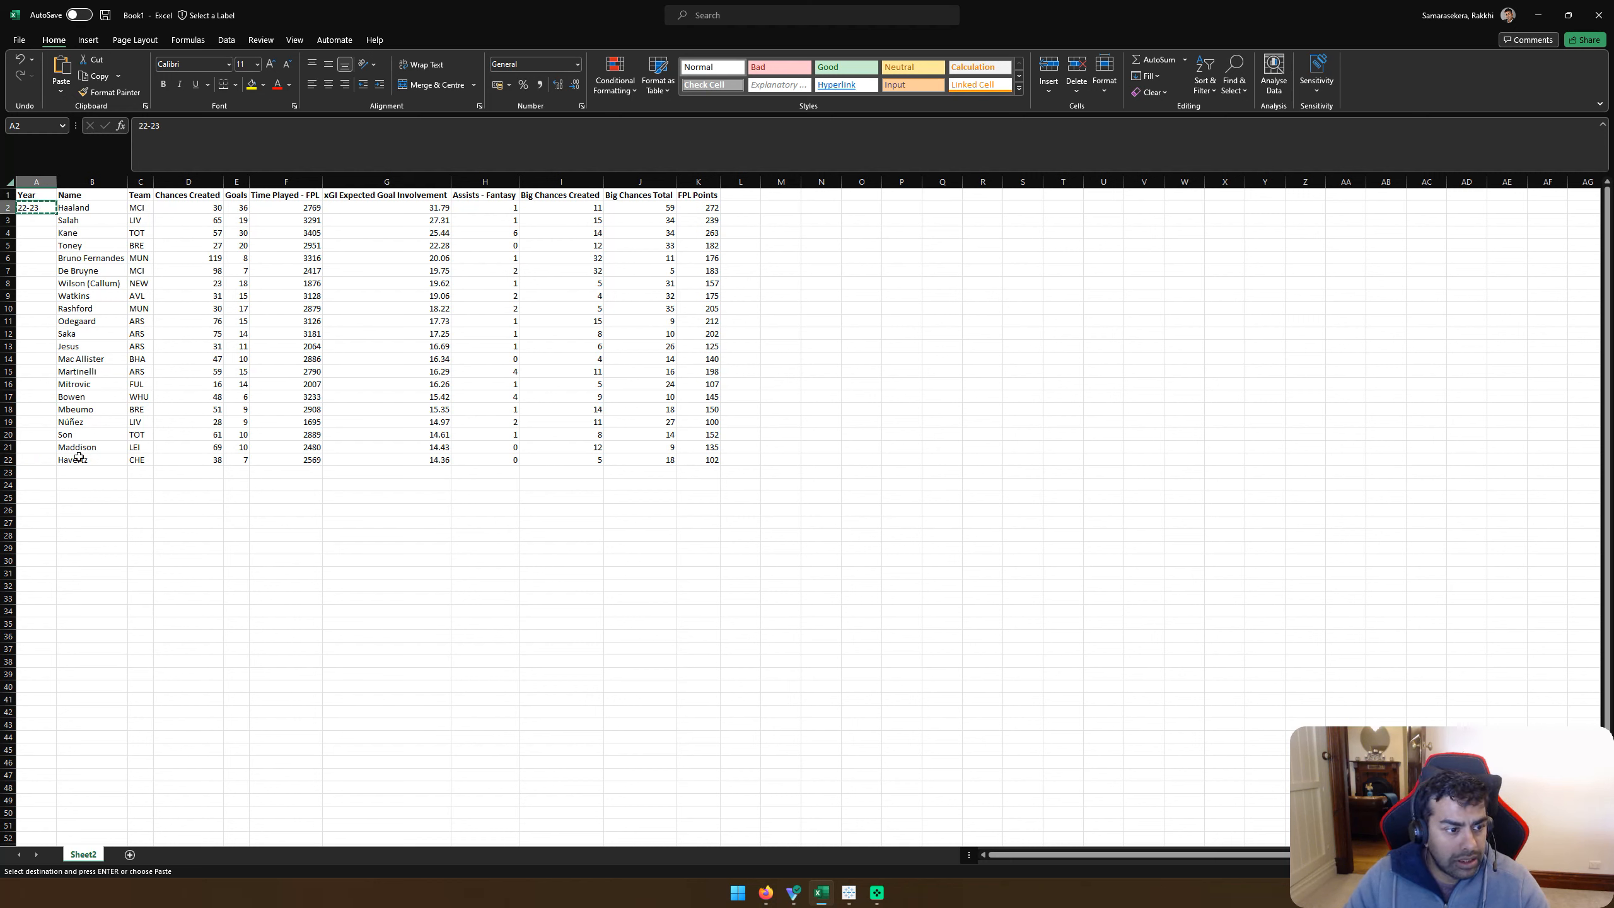
left_click(24, 456, "shift")
key("ctrl+v")
key("Escape")
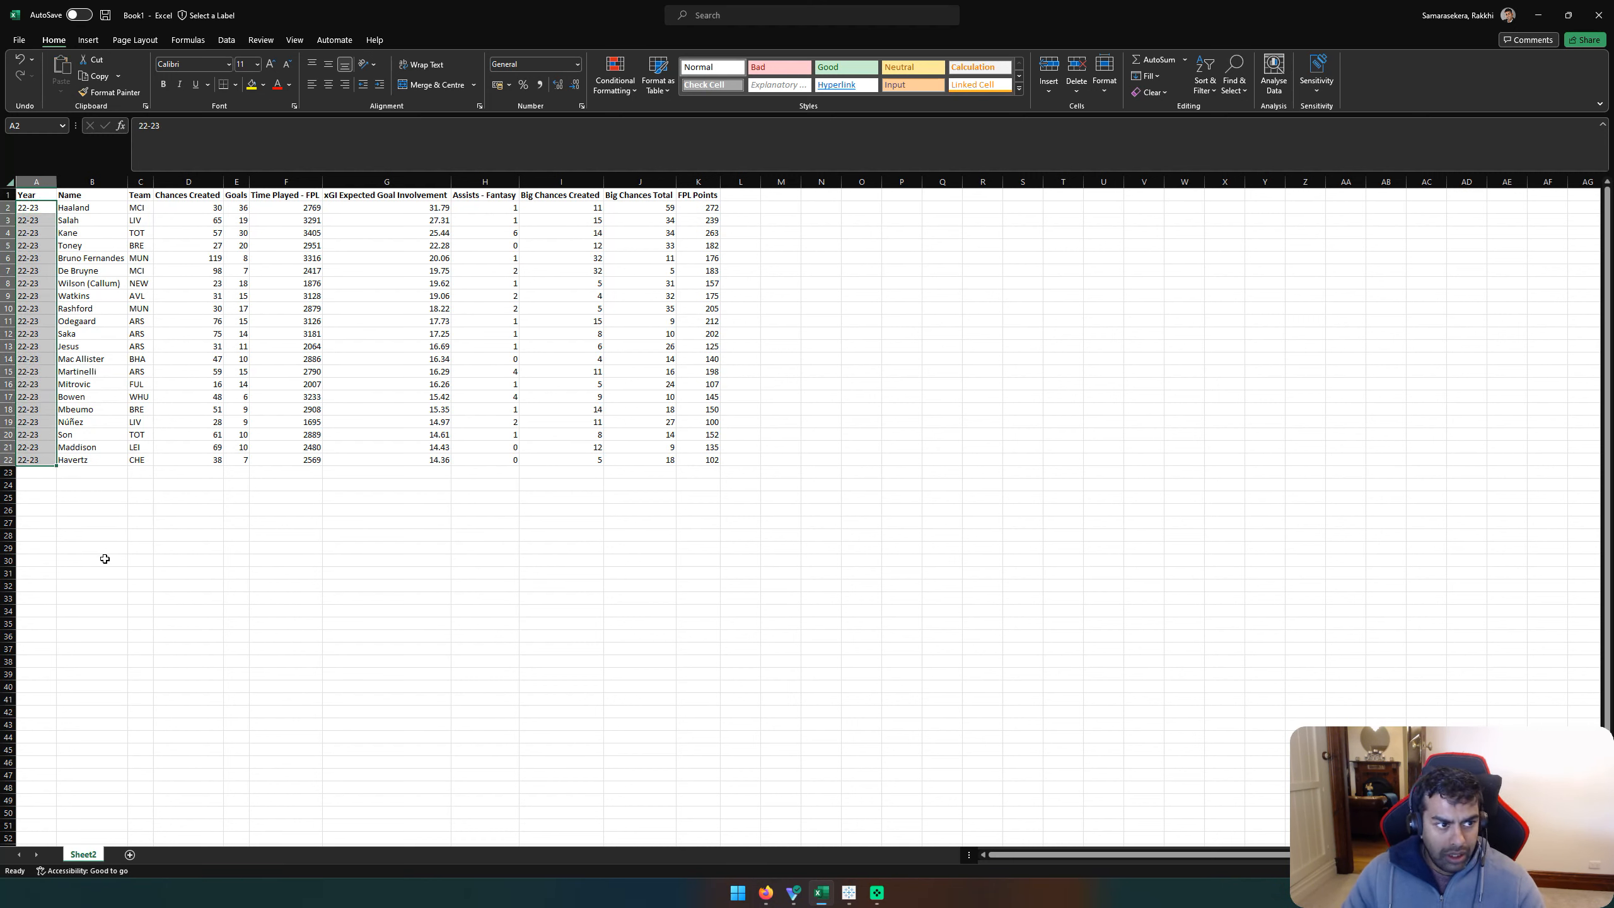
left_click(104, 559)
Step: Start saving the workbook and apply the Public sensitivity label to it
key("ctrl+s")
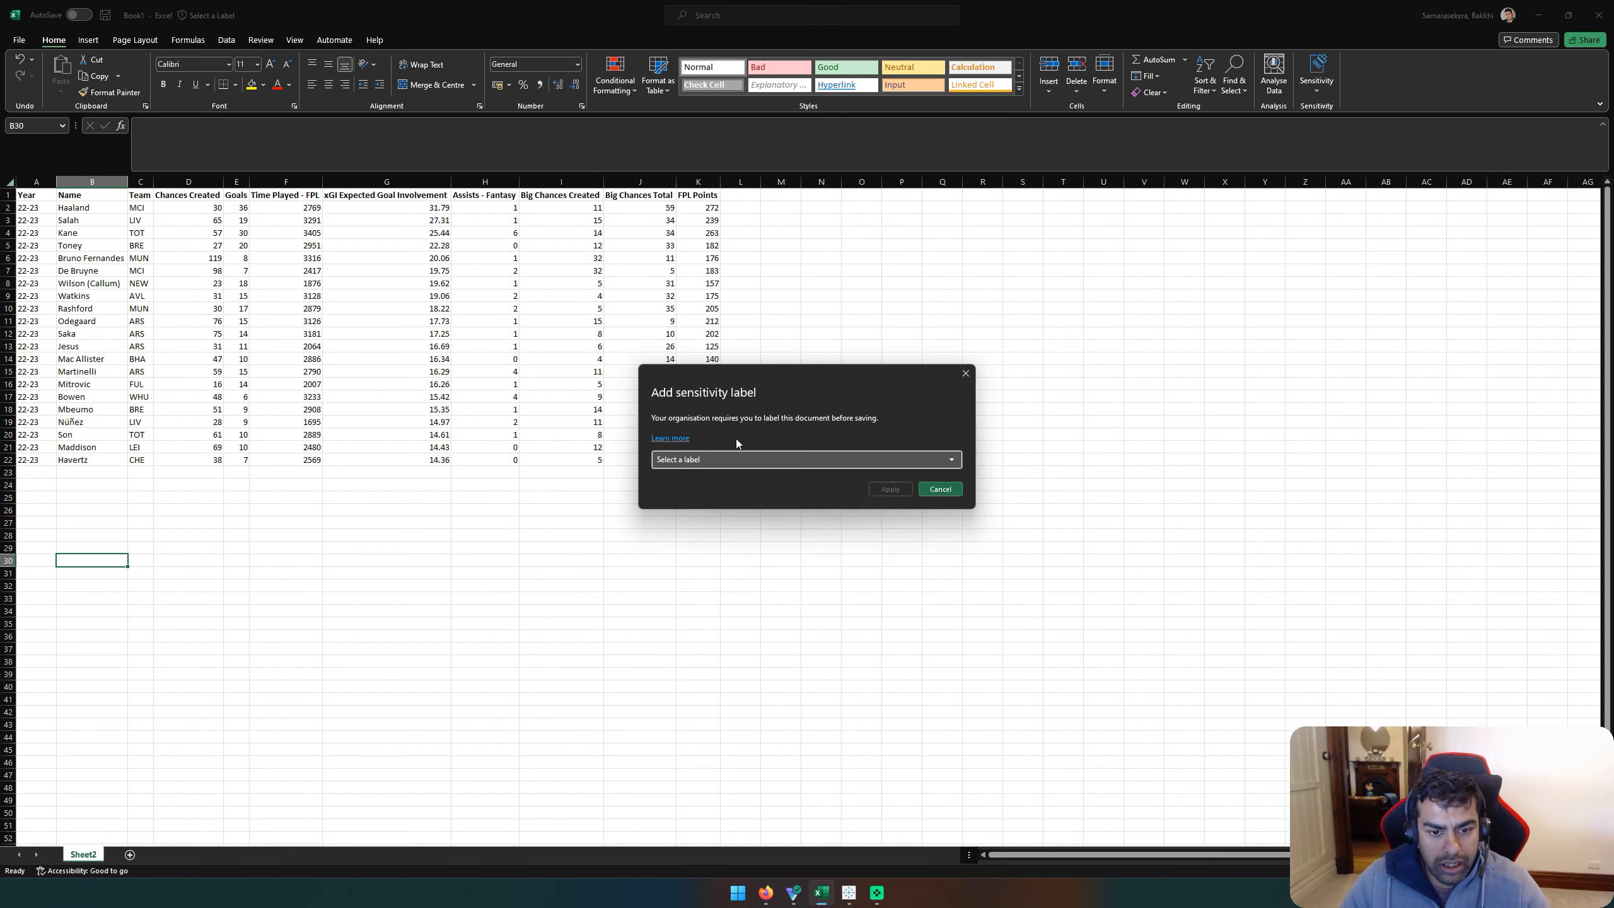
left_click(759, 459)
left_click(712, 479)
left_click(888, 489)
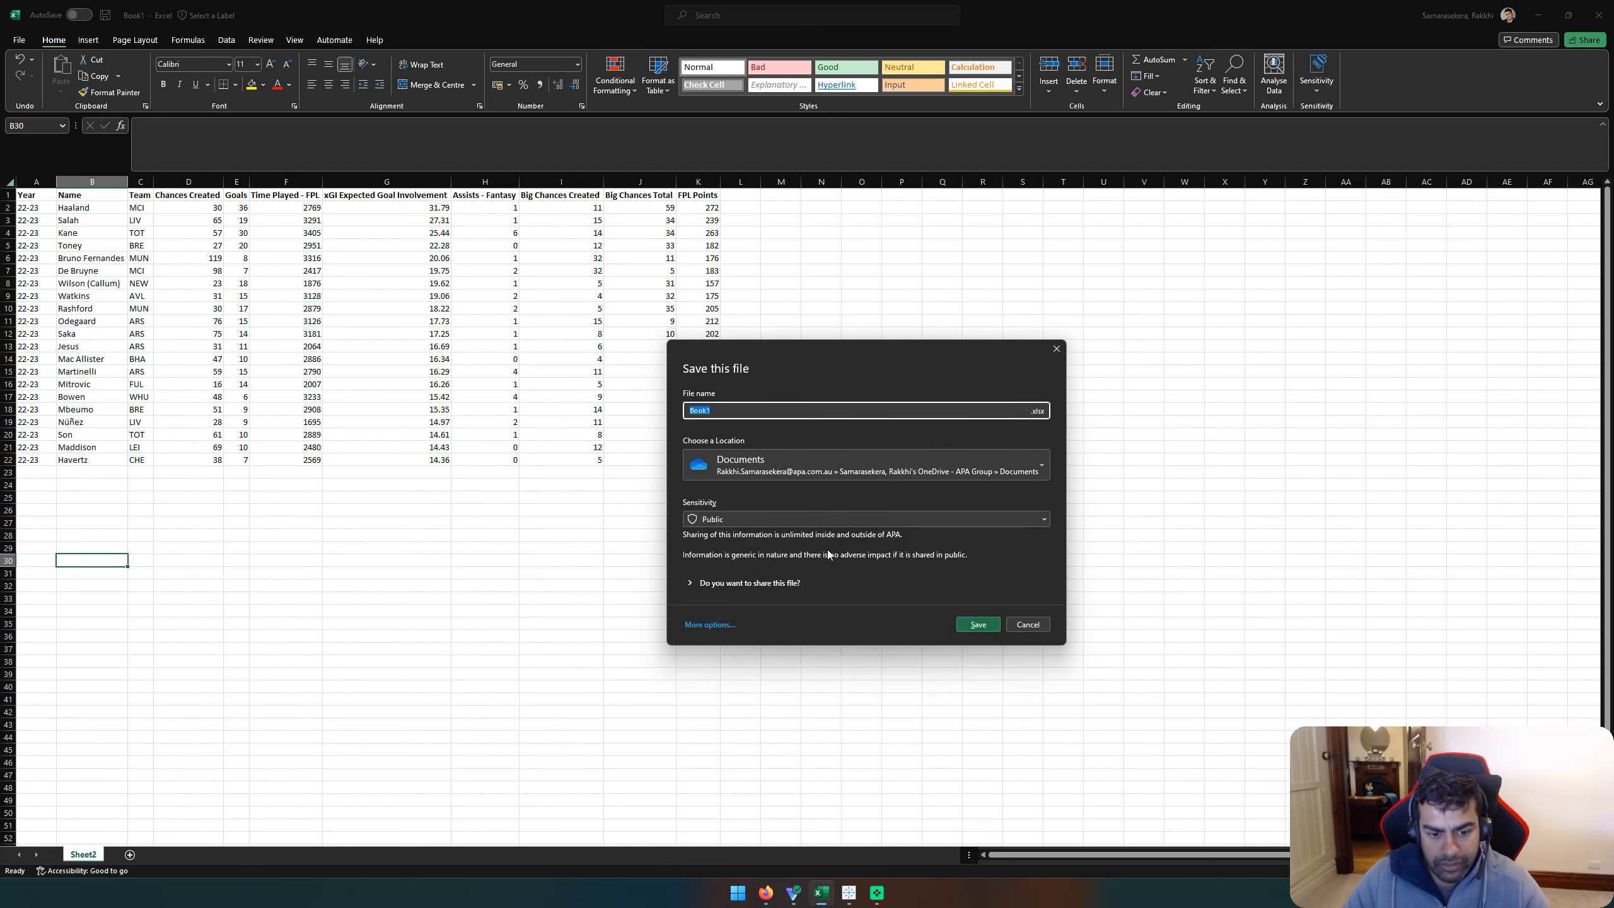
Step: Open the full Save As dialog for the workbook and browse to My Drive
left_click(710, 624)
left_click(153, 299)
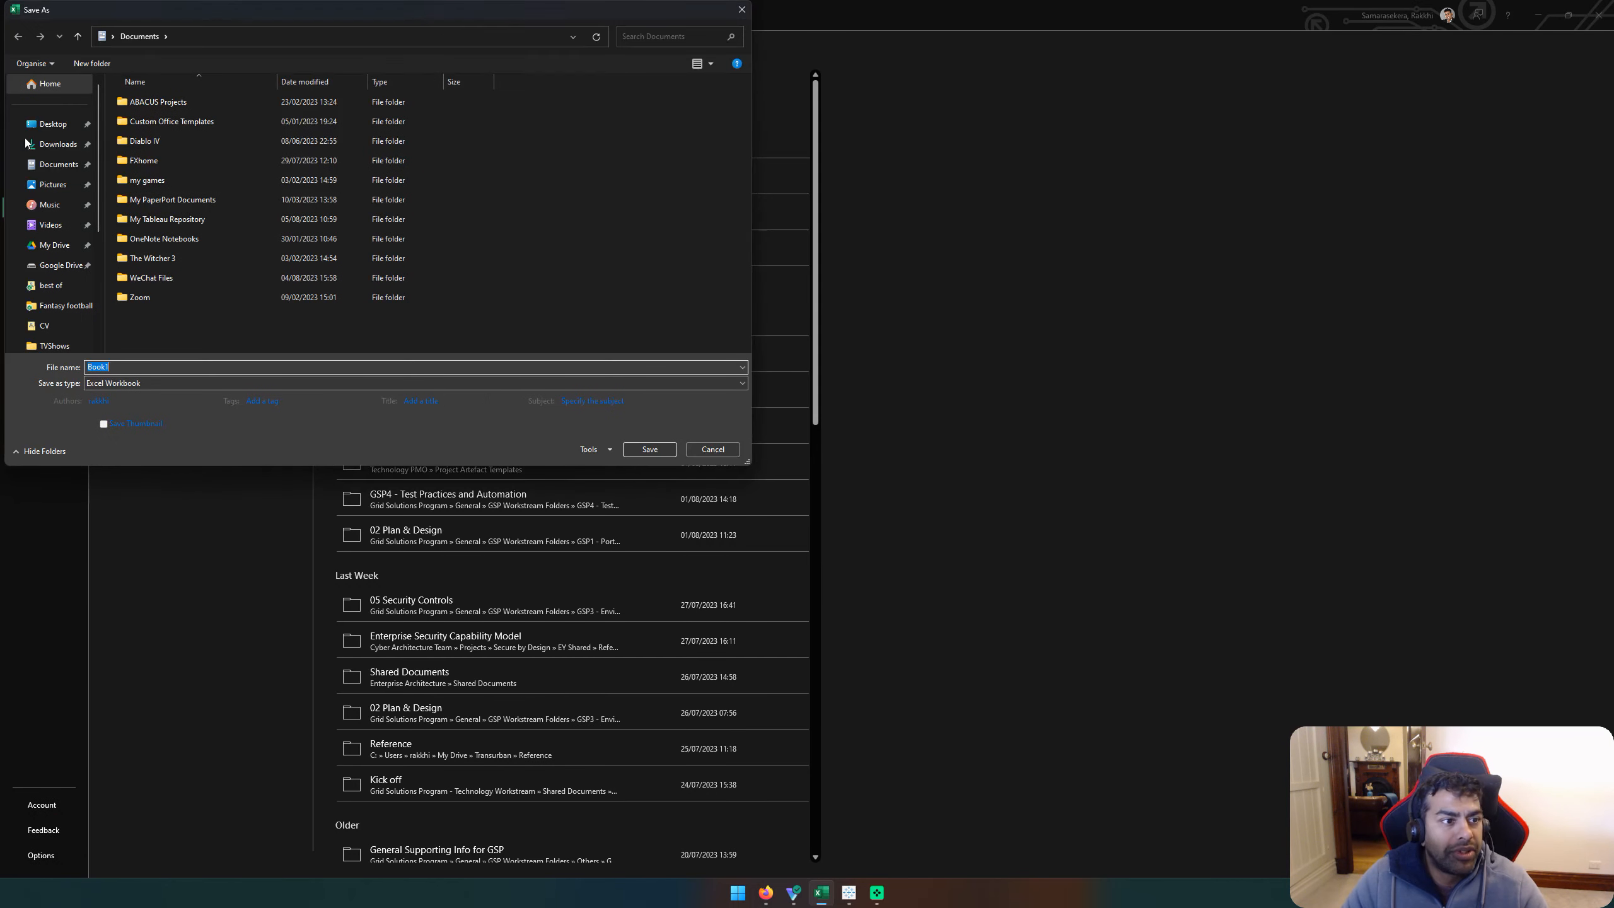
left_click(68, 146)
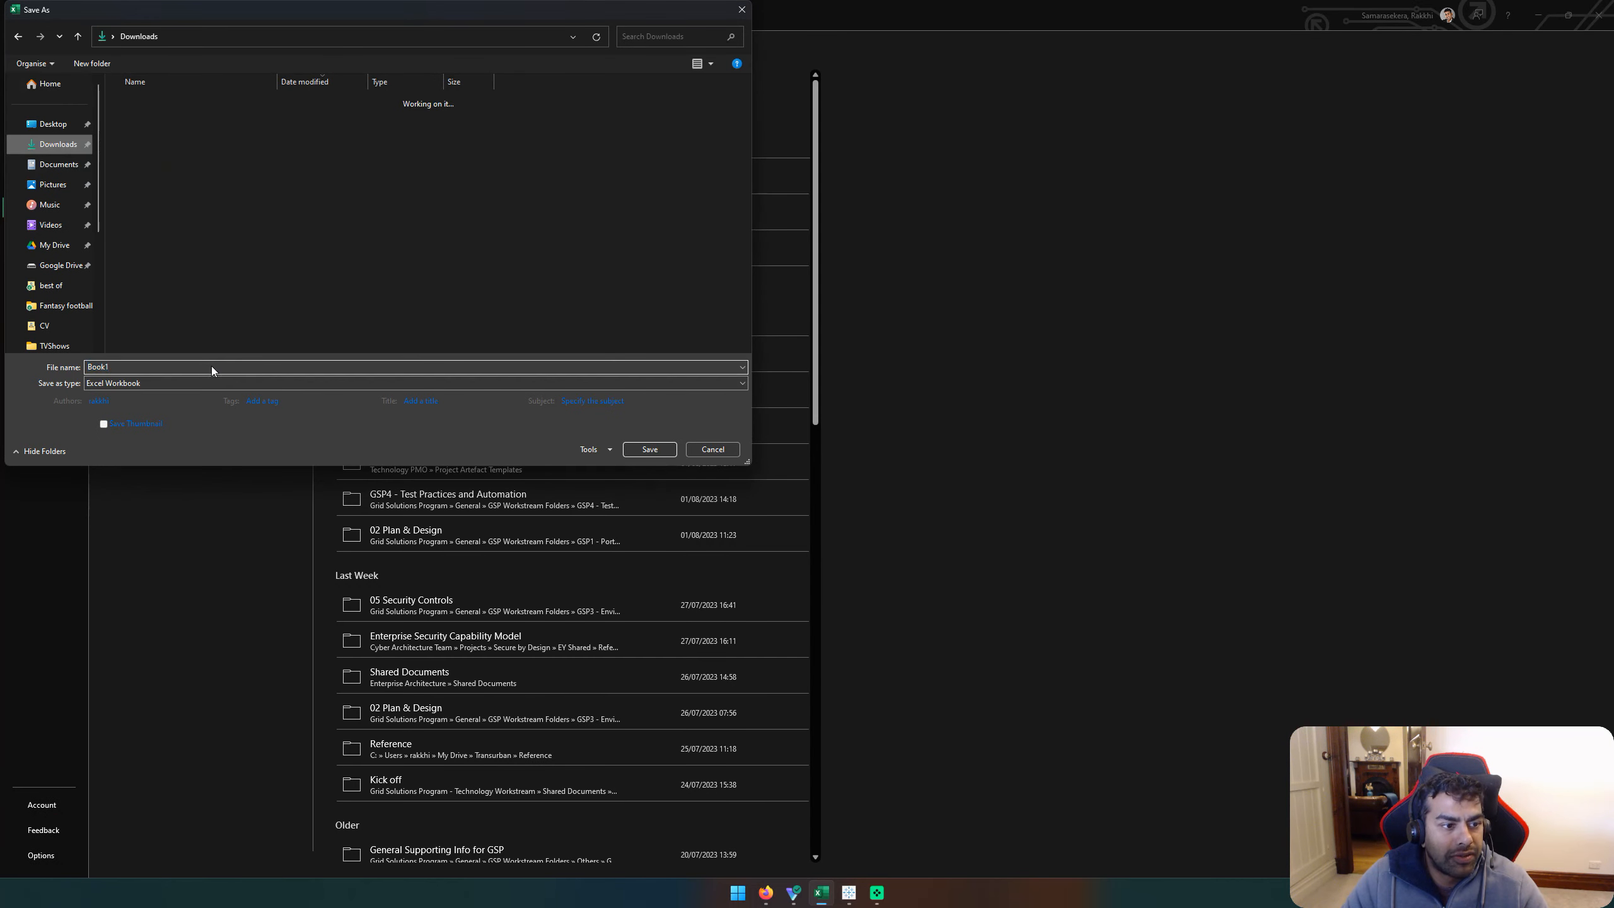
left_click(54, 245)
Step: Find the Fantasy football youtube folder in My Drive and open it as the save location
scroll(259, 263, "down", 13)
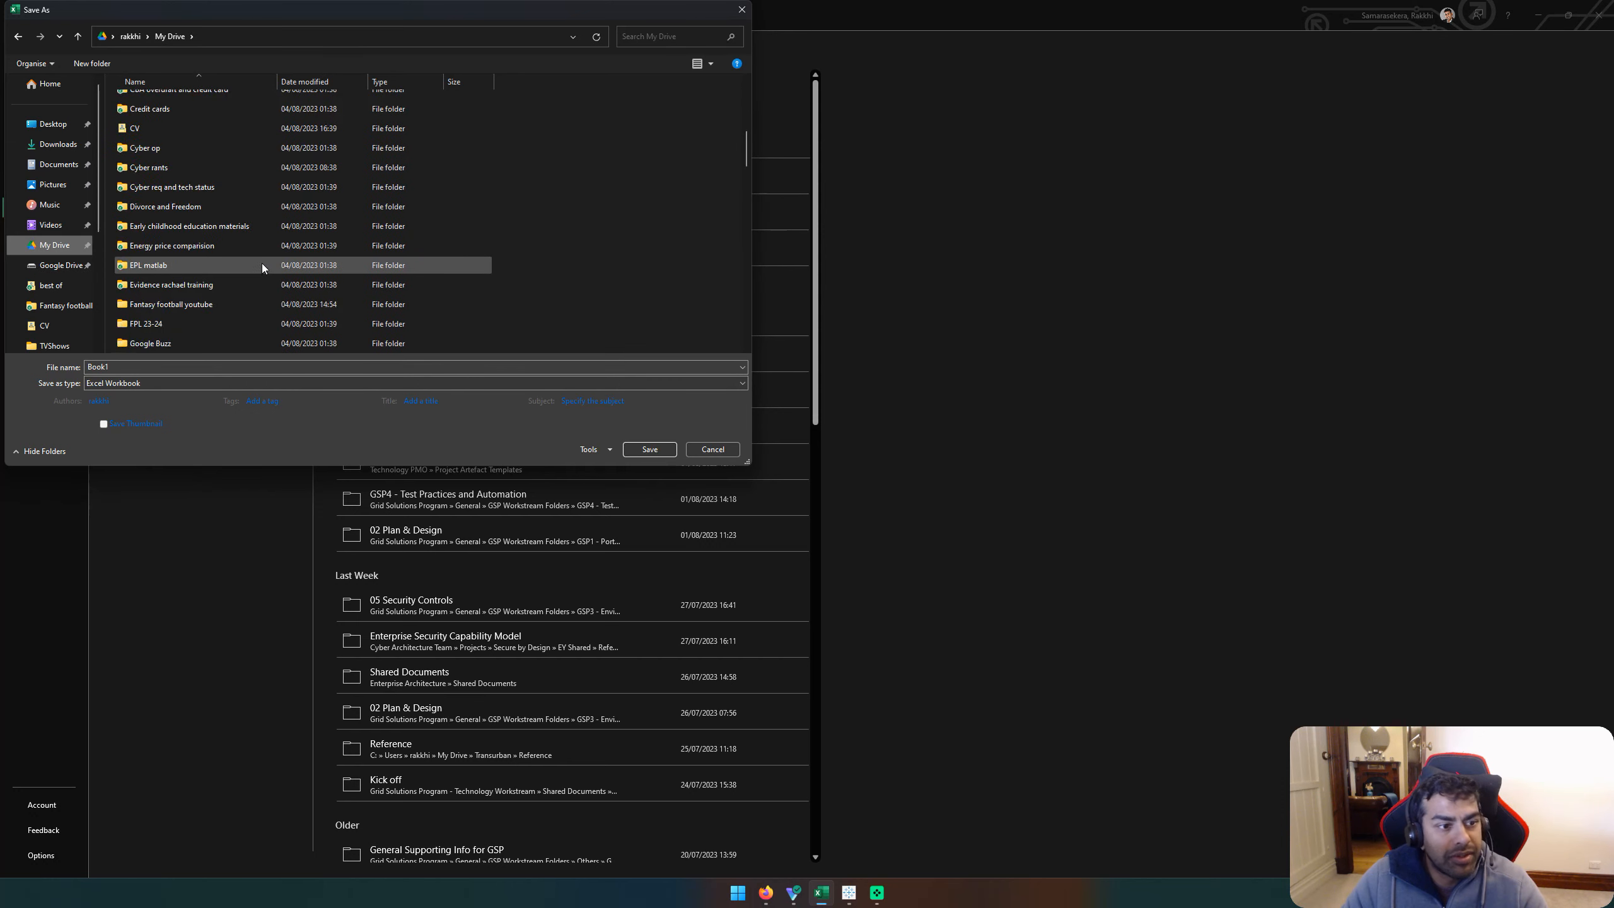
scroll(216, 280, "down", 5)
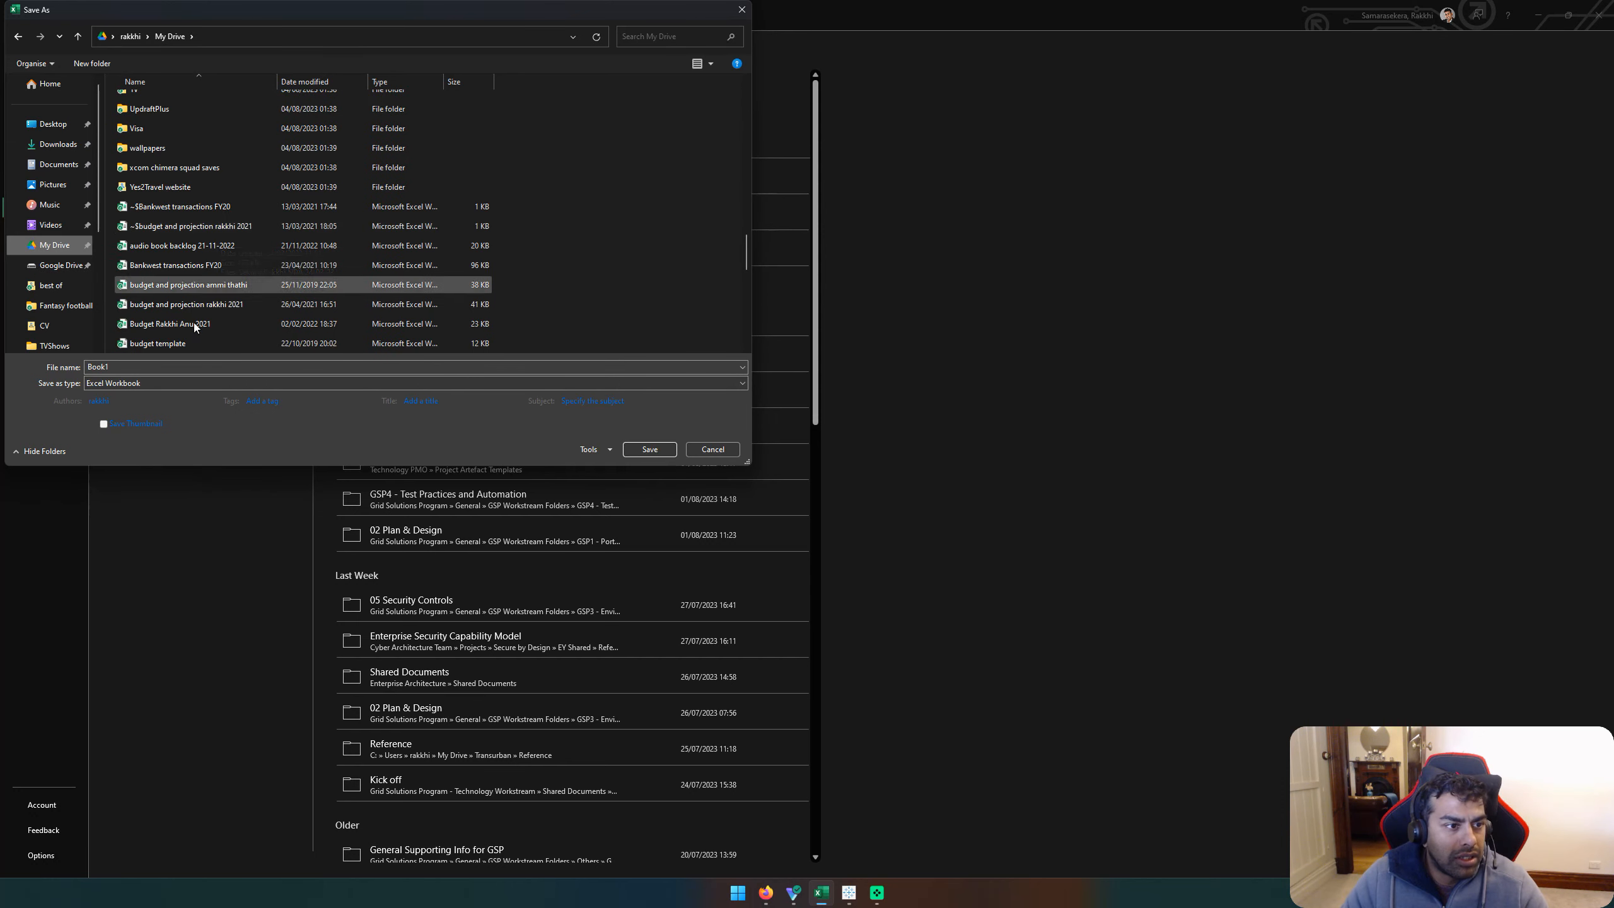
scroll(215, 265, "up", 12)
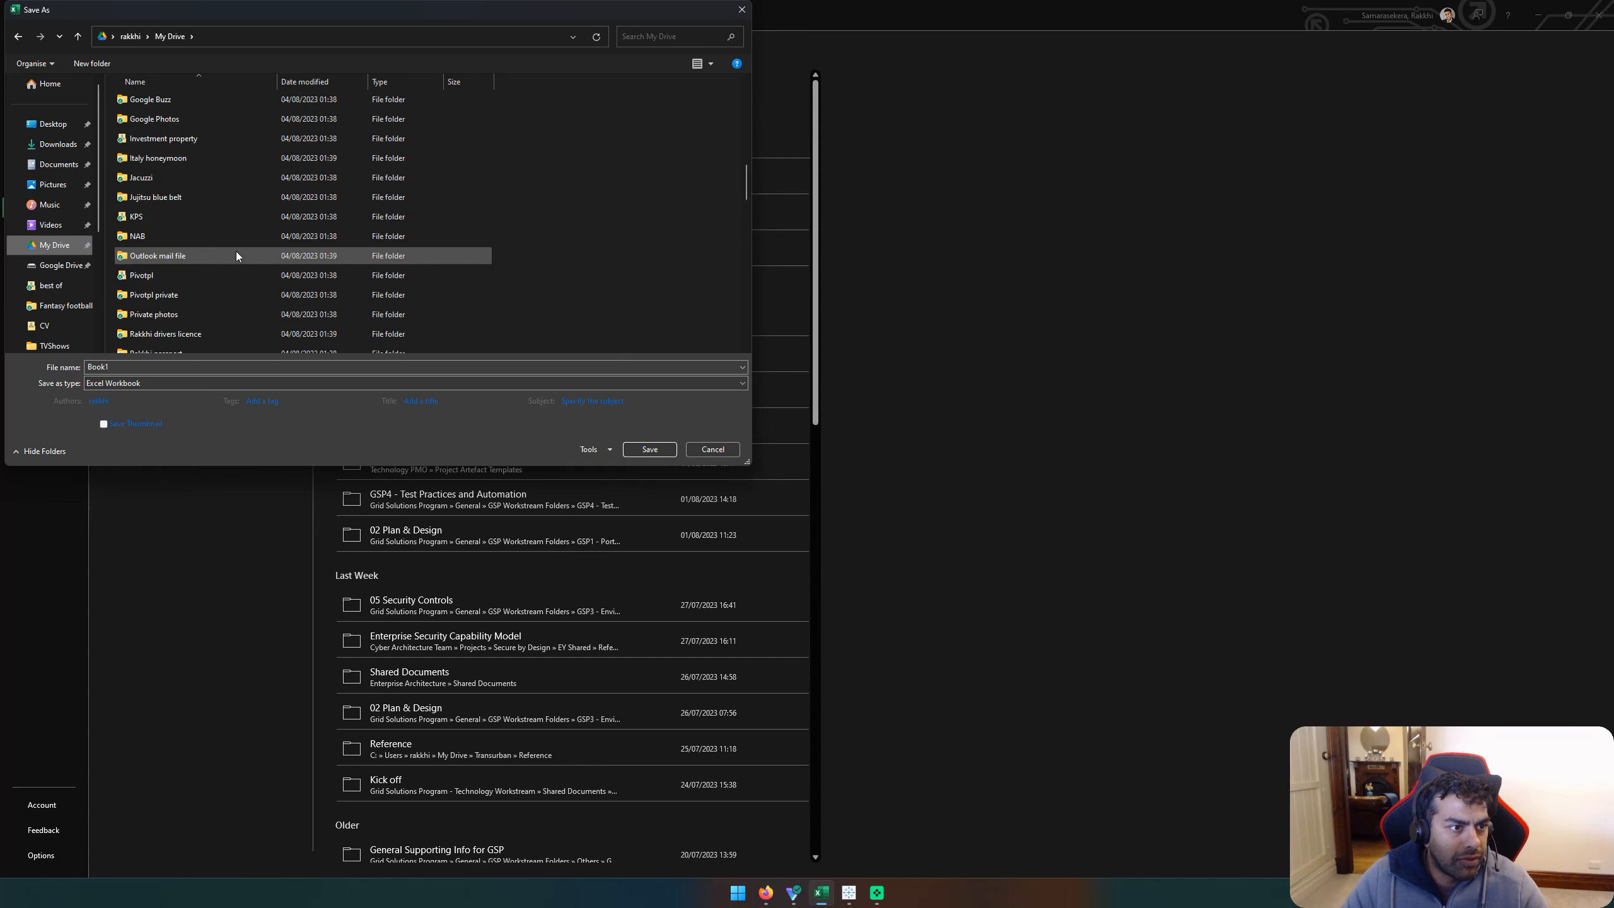
left_click(172, 164)
key("f")
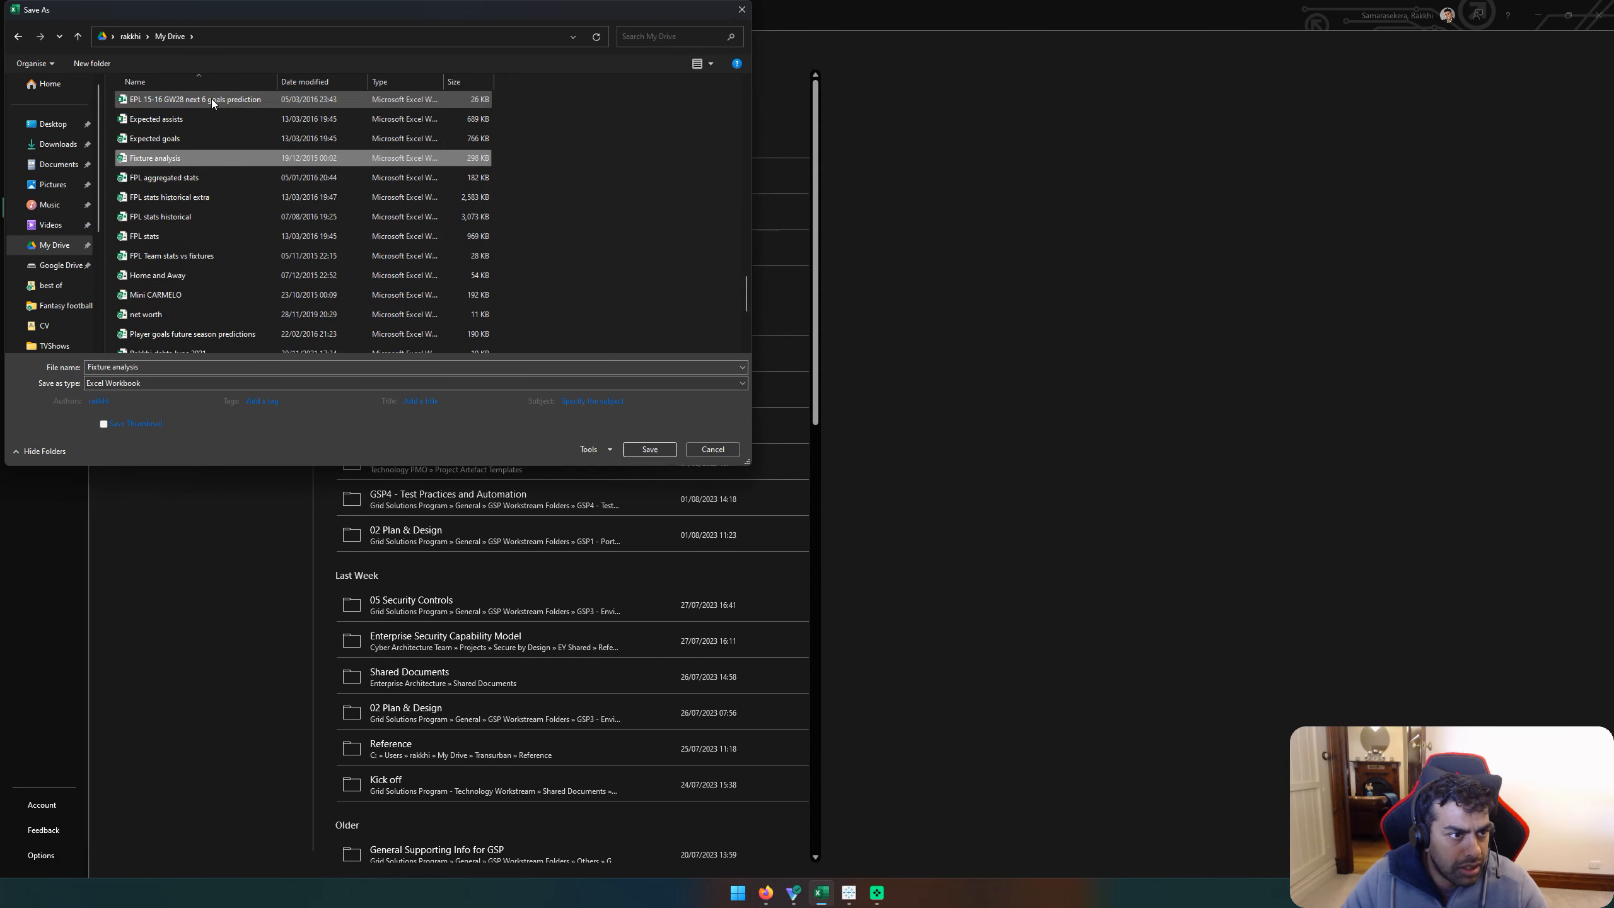
scroll(265, 212, "up", 8)
scroll(284, 240, "up", 4)
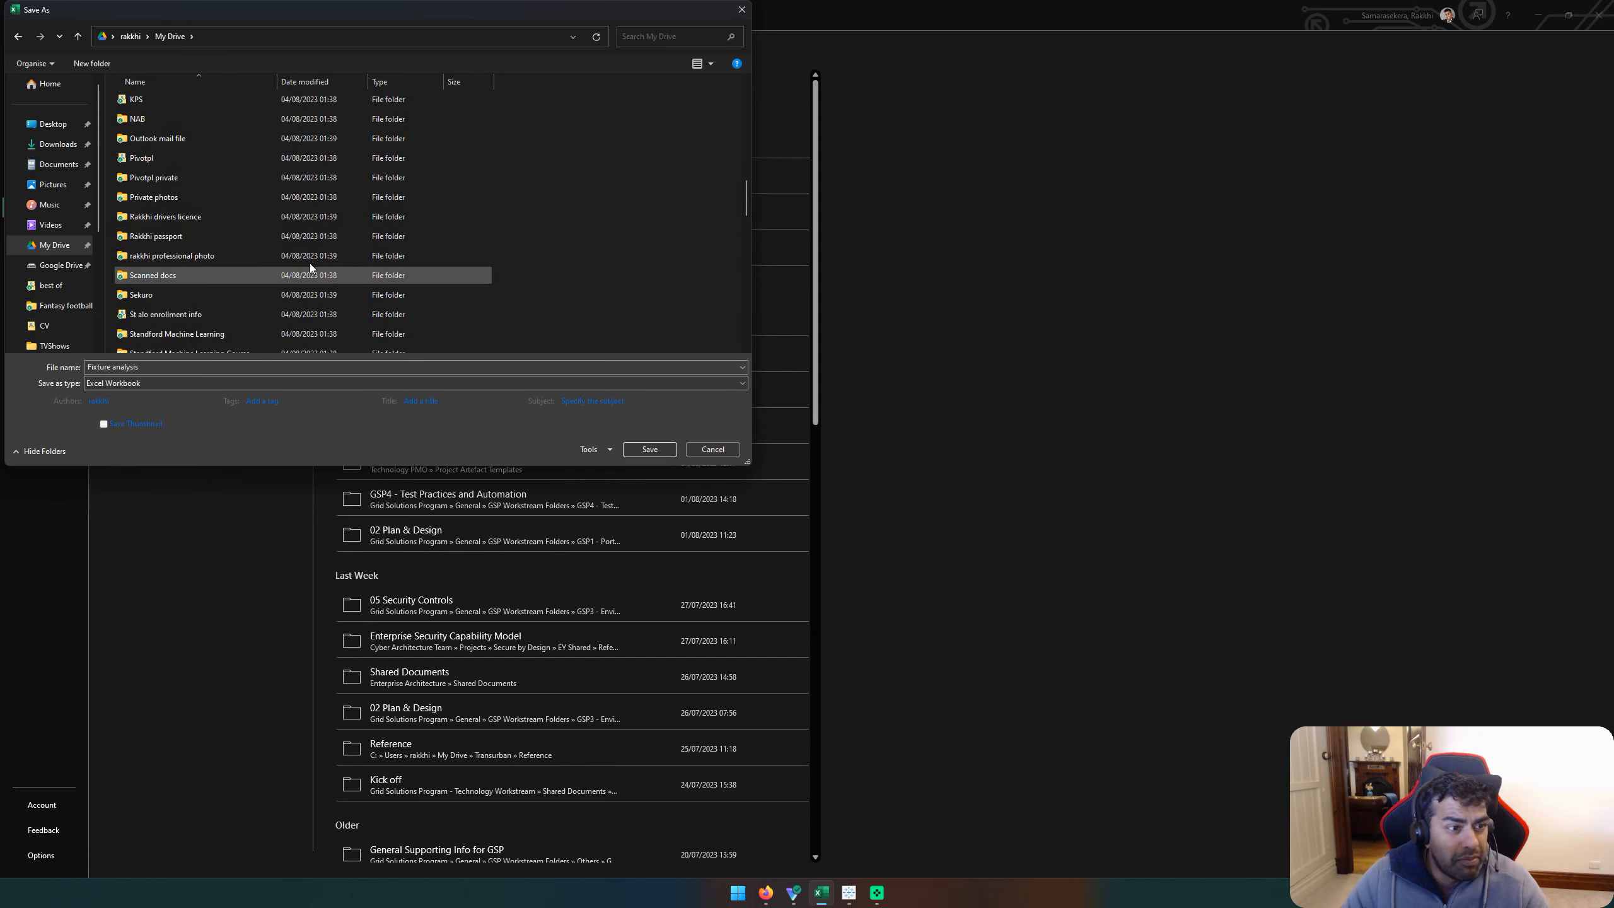
scroll(215, 247, "up", 1)
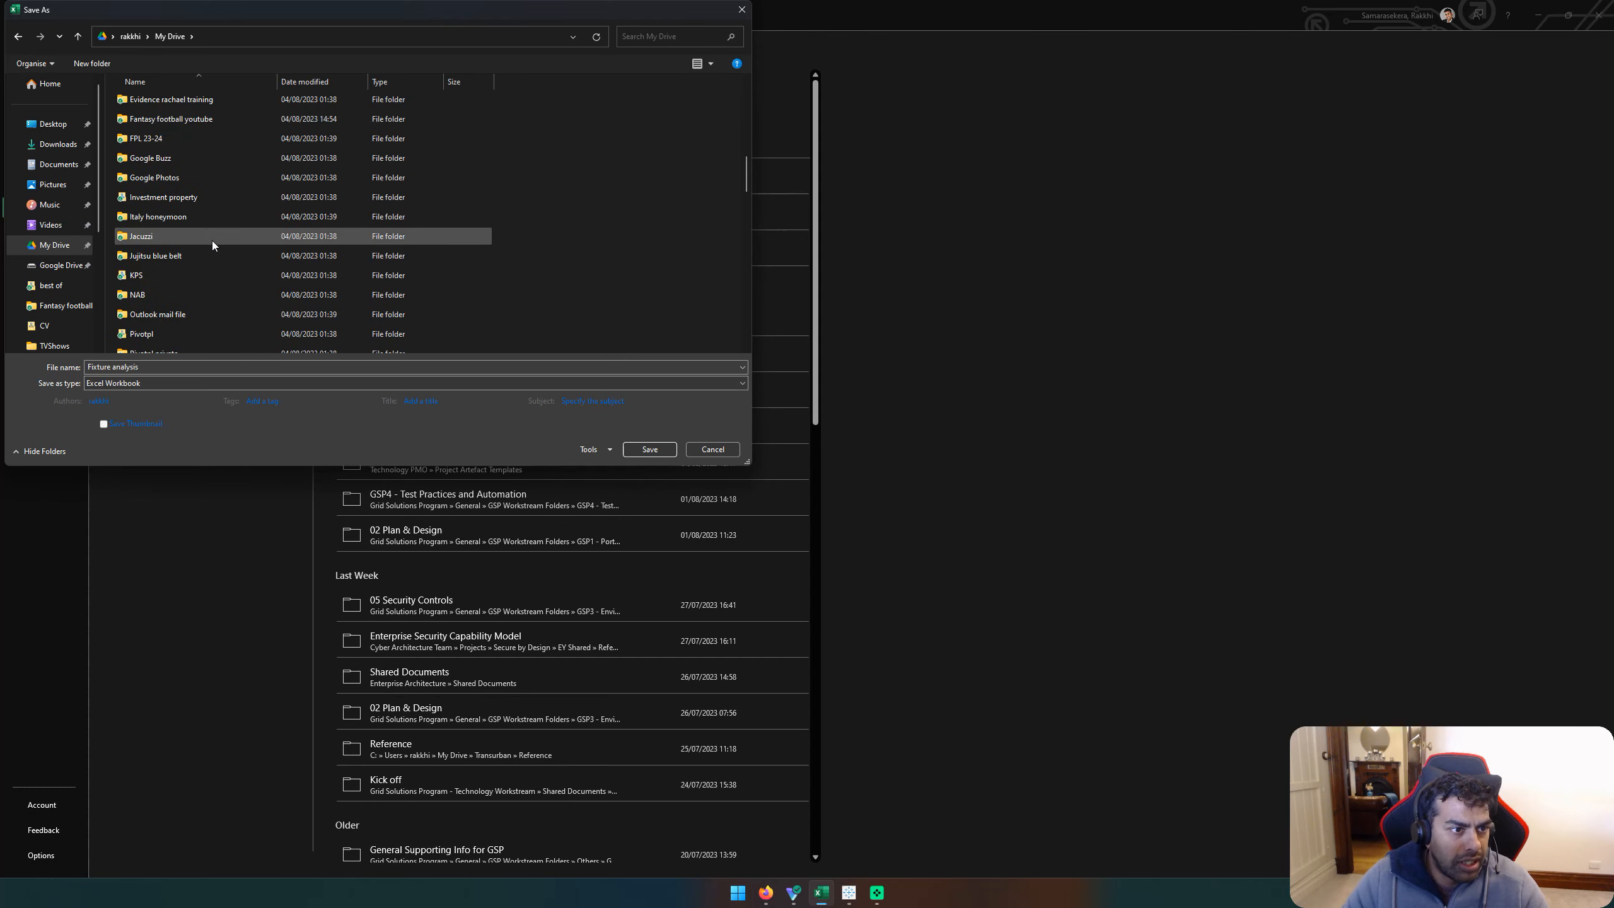
double_click(189, 120)
Step: Name the workbook Player xGI multi-year and save it in the Fantasy football youtube folder
left_click(160, 367)
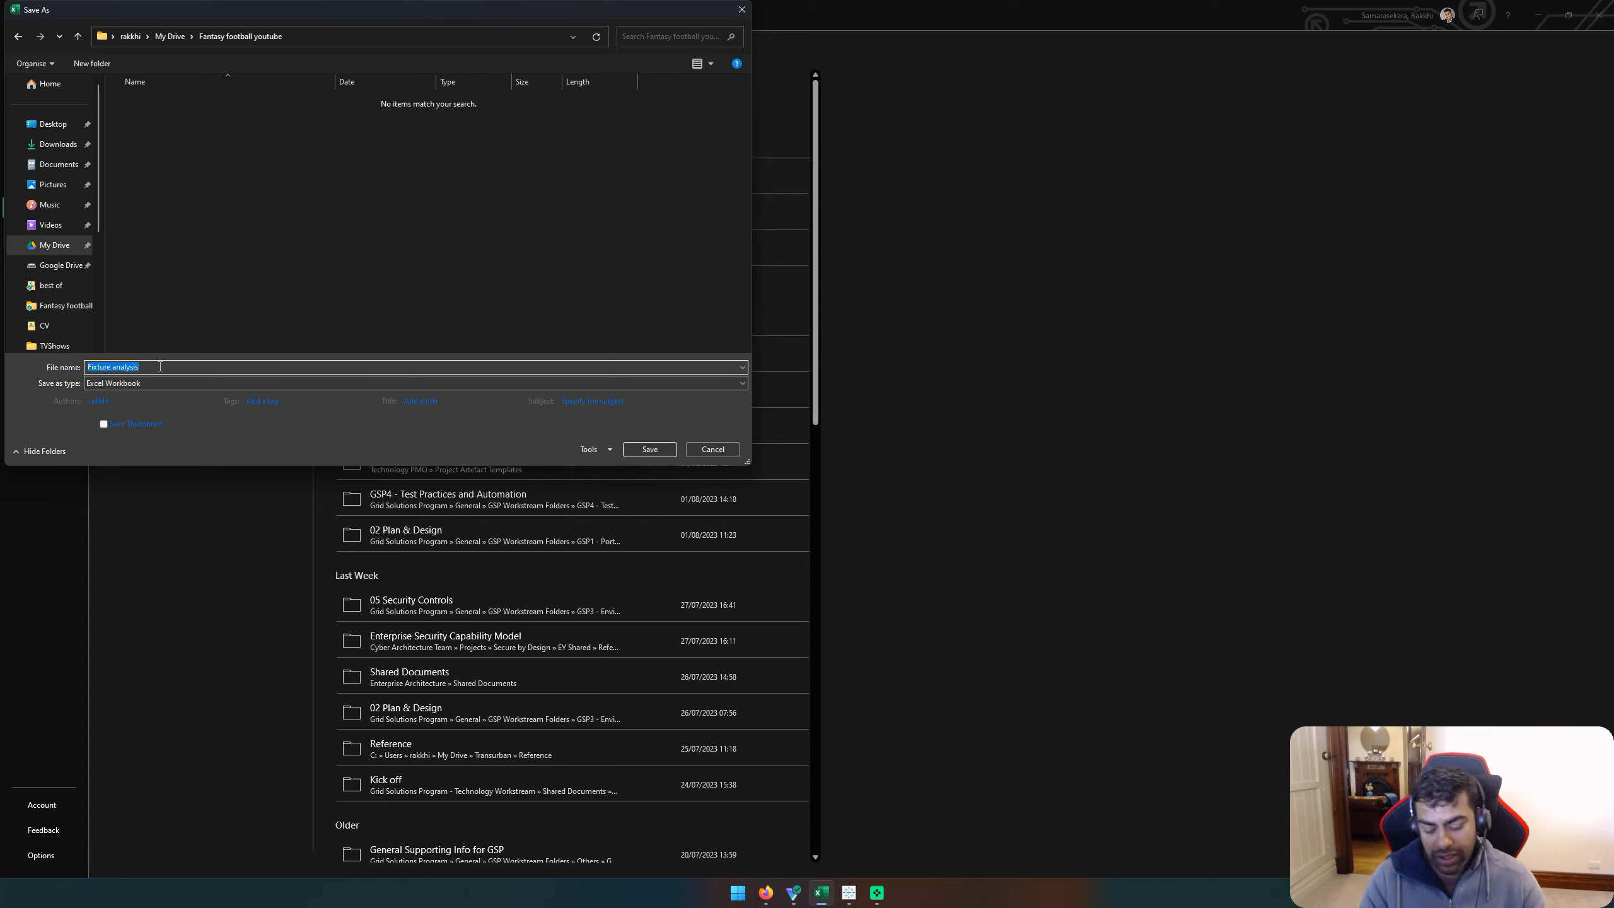
type("Pal")
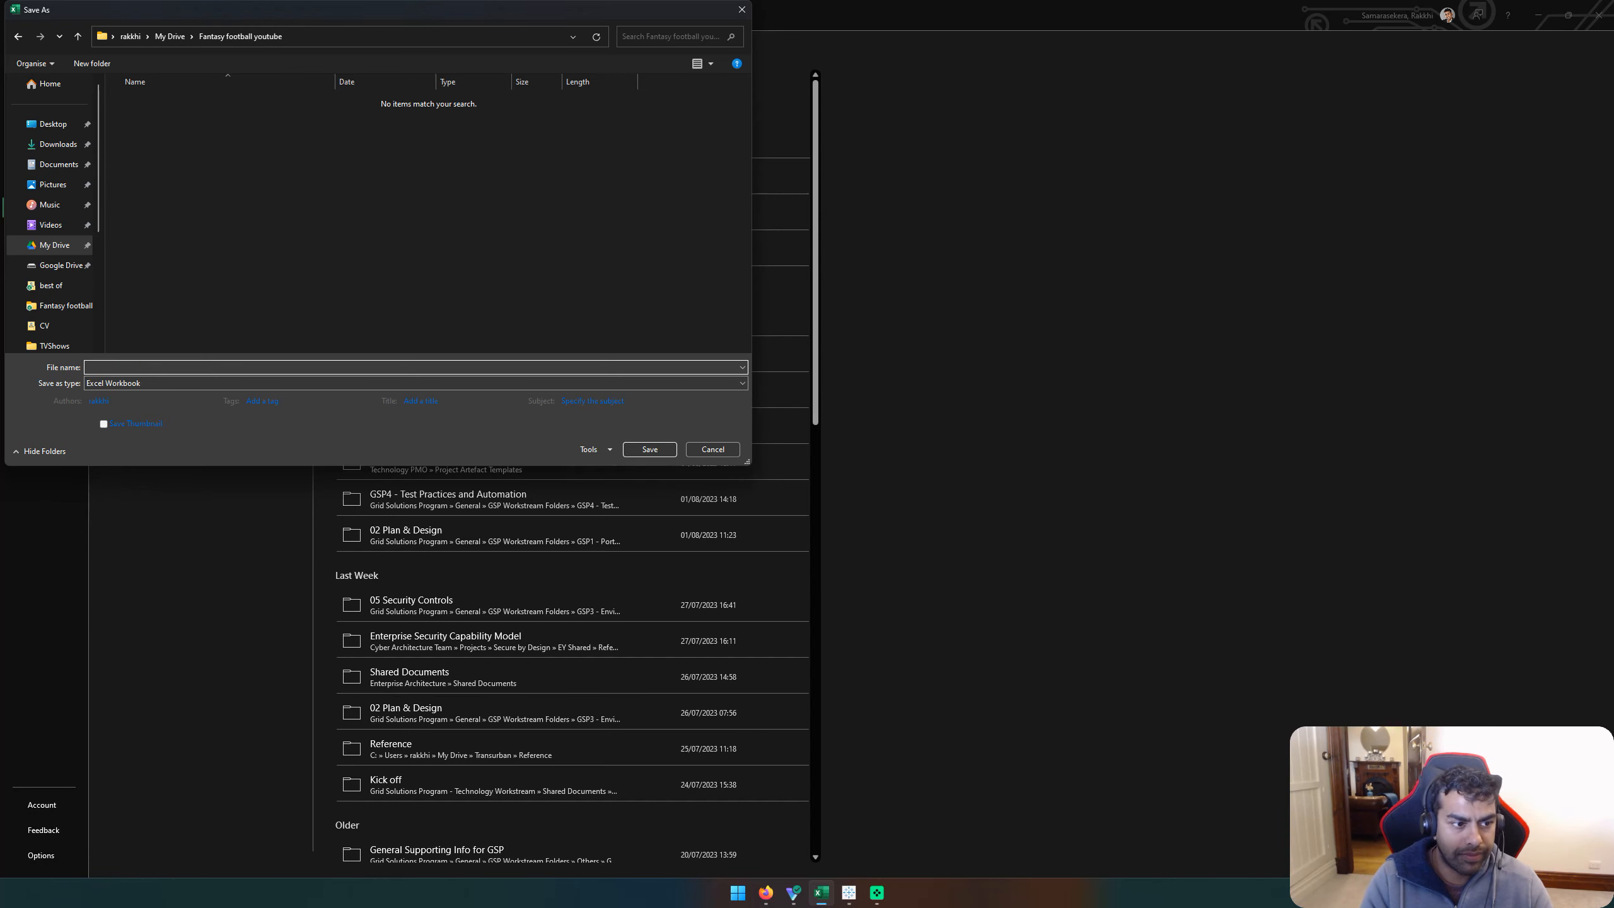
key("Return")
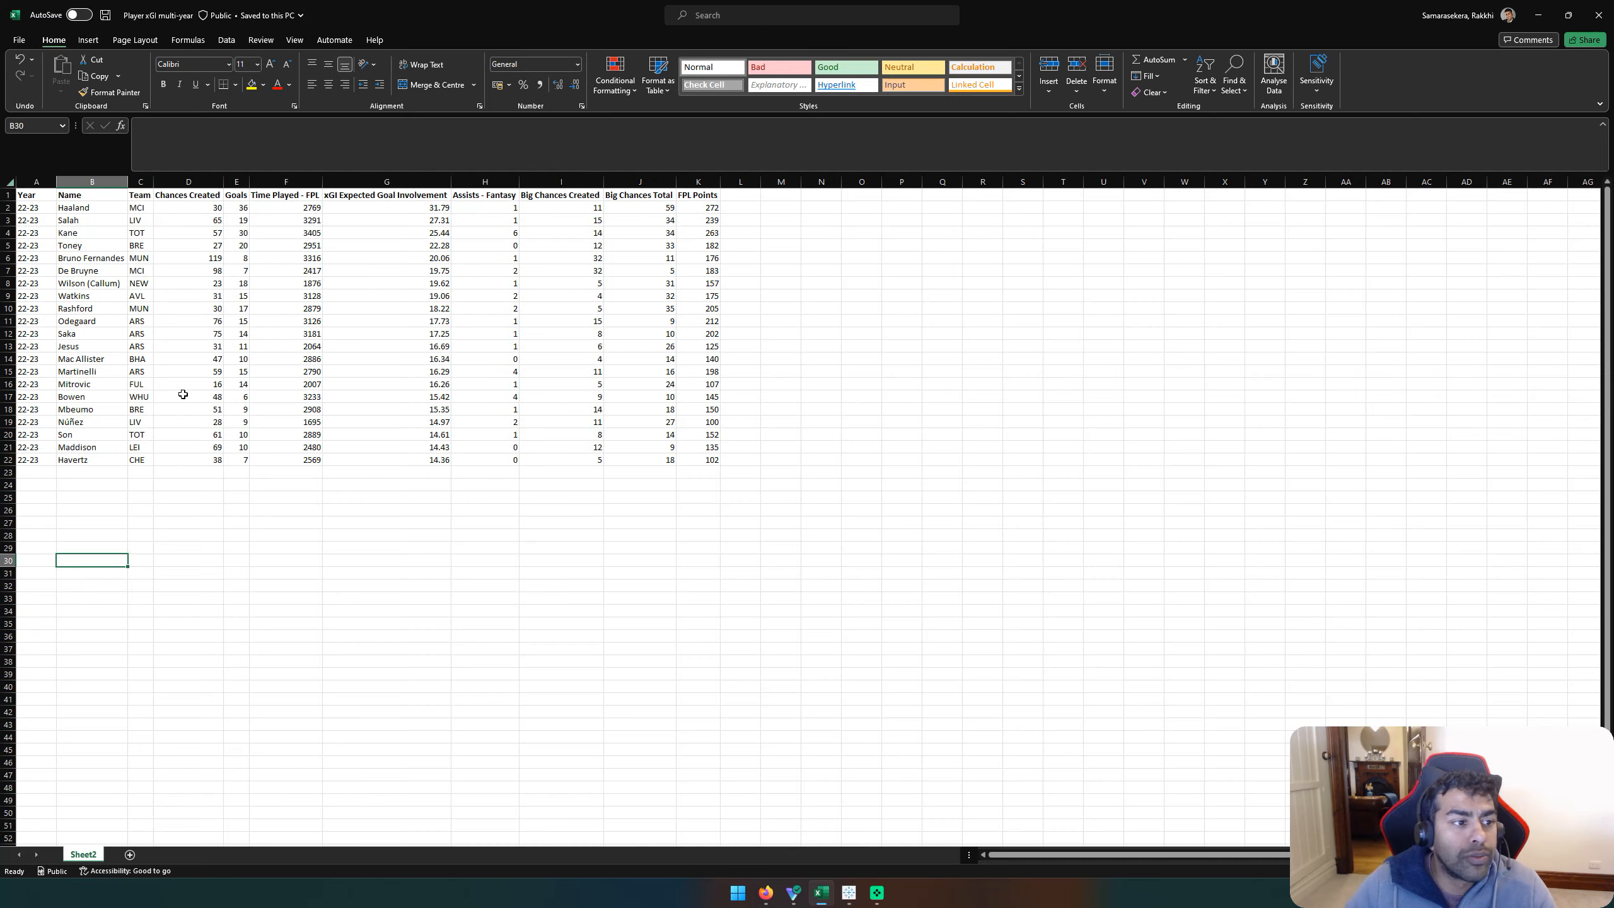
left_click(188, 520)
Step: Switch to the Captain stats page in Firefox and filter the table to the 2021/22 season
key("alt+Tab")
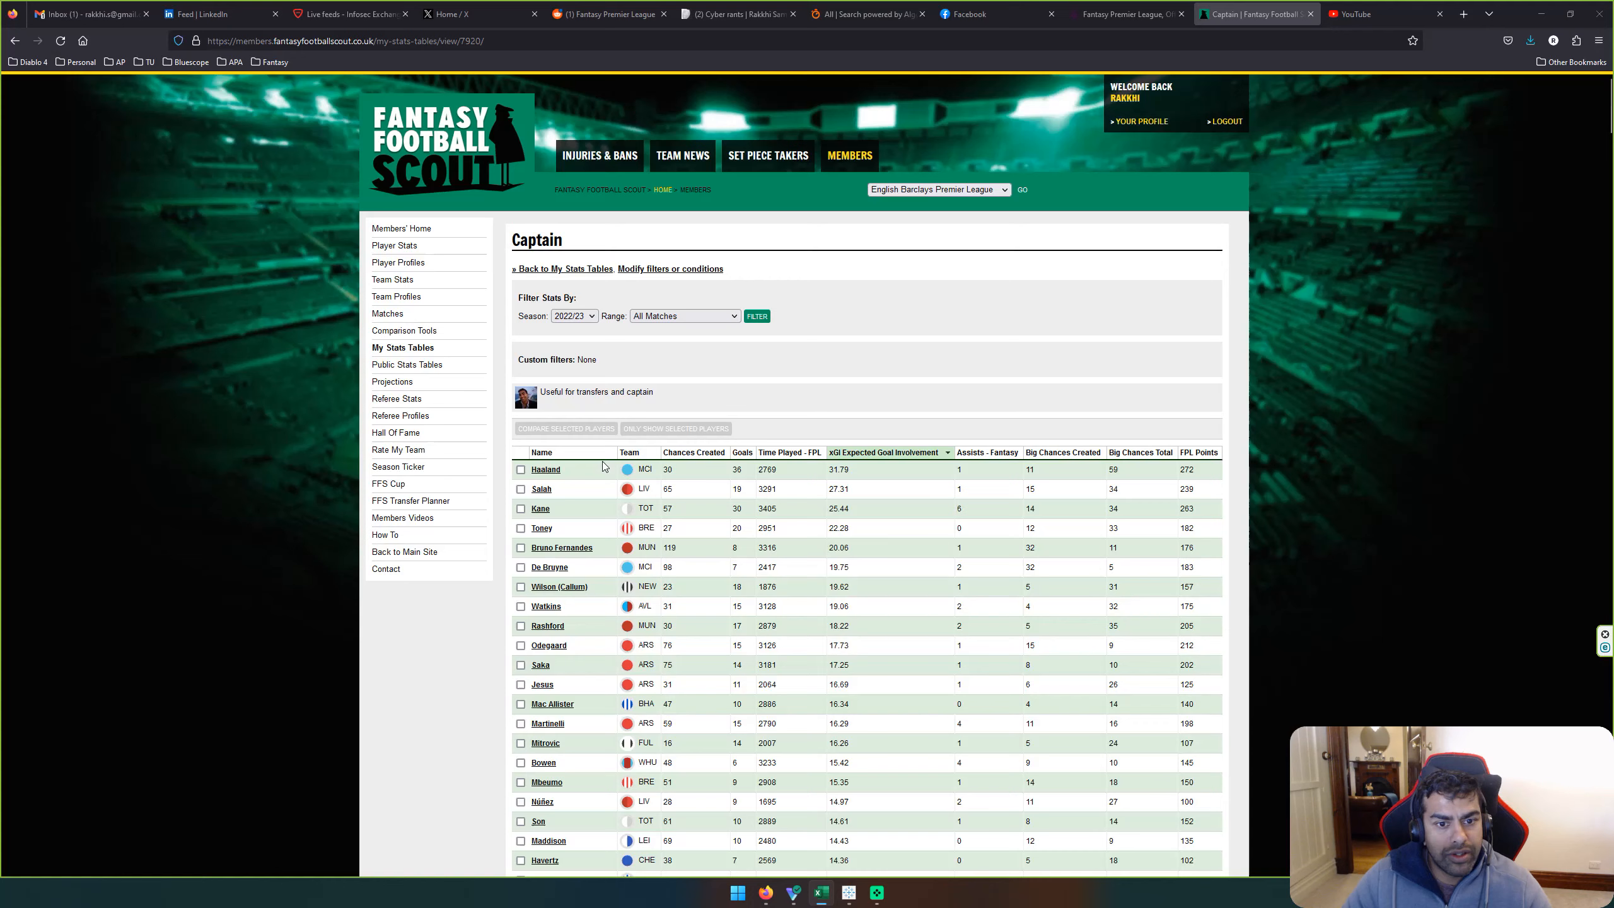
left_click(565, 318)
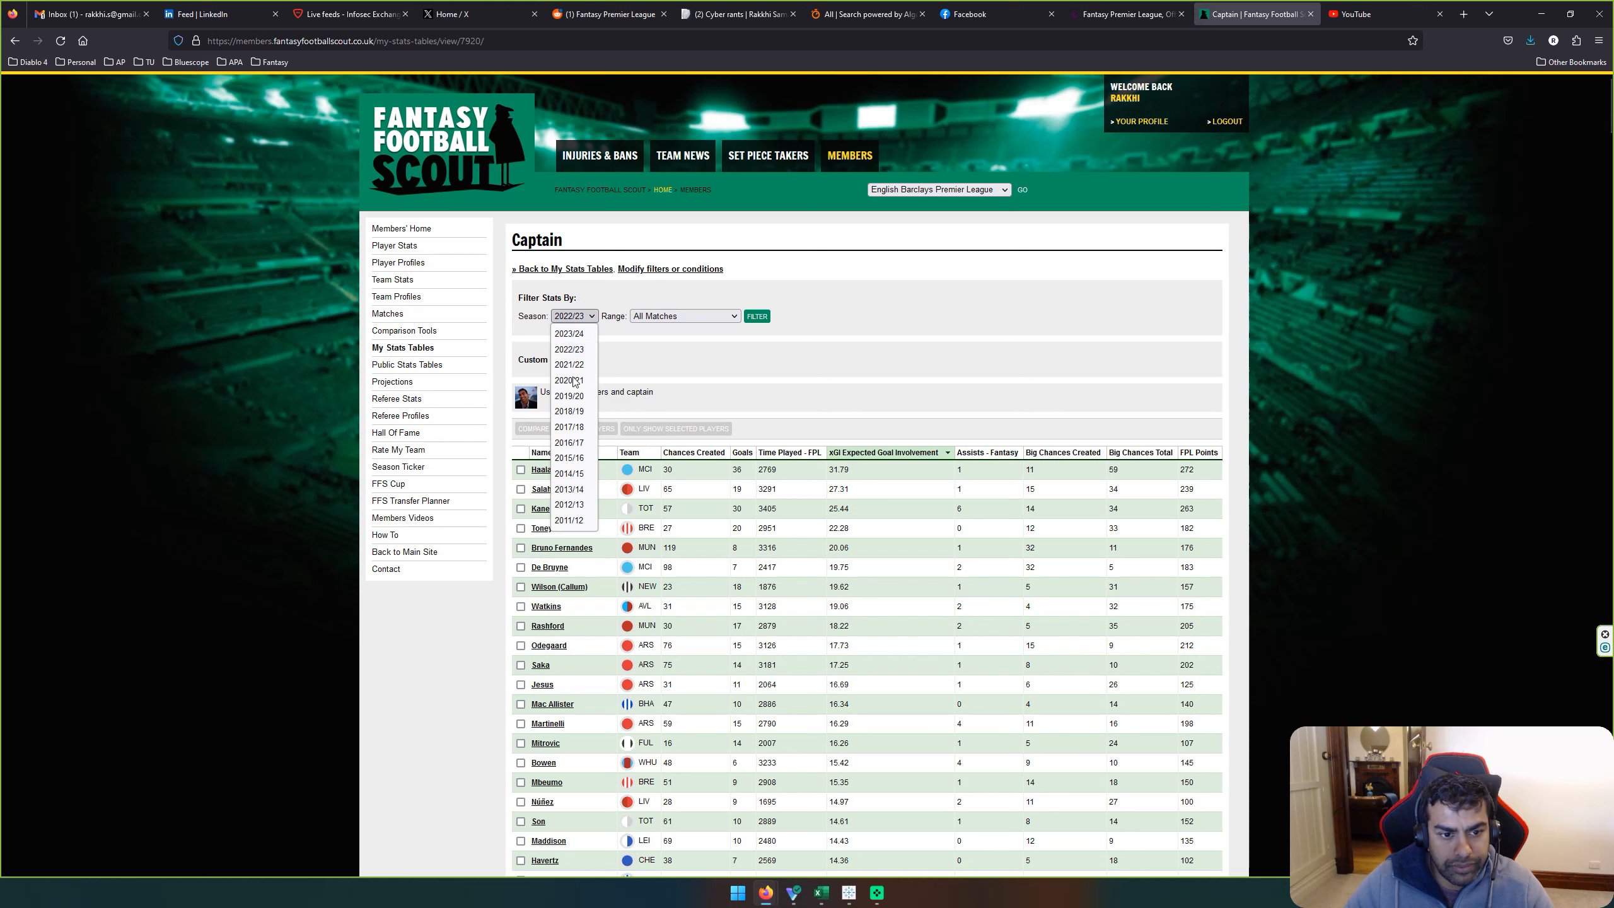
left_click(583, 371)
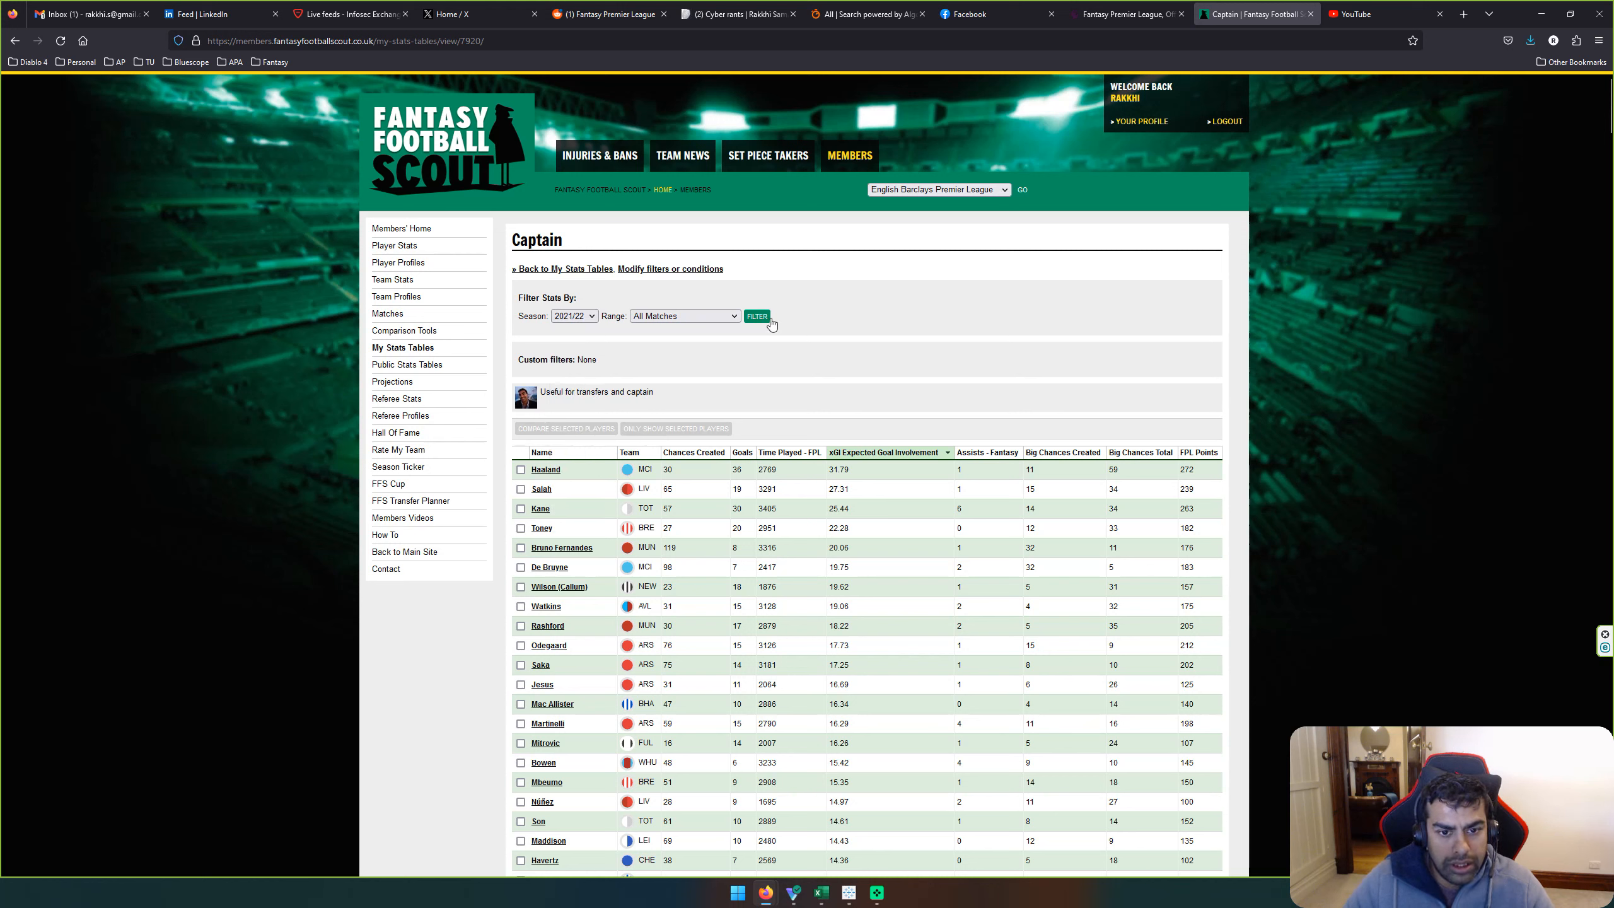
left_click(757, 315)
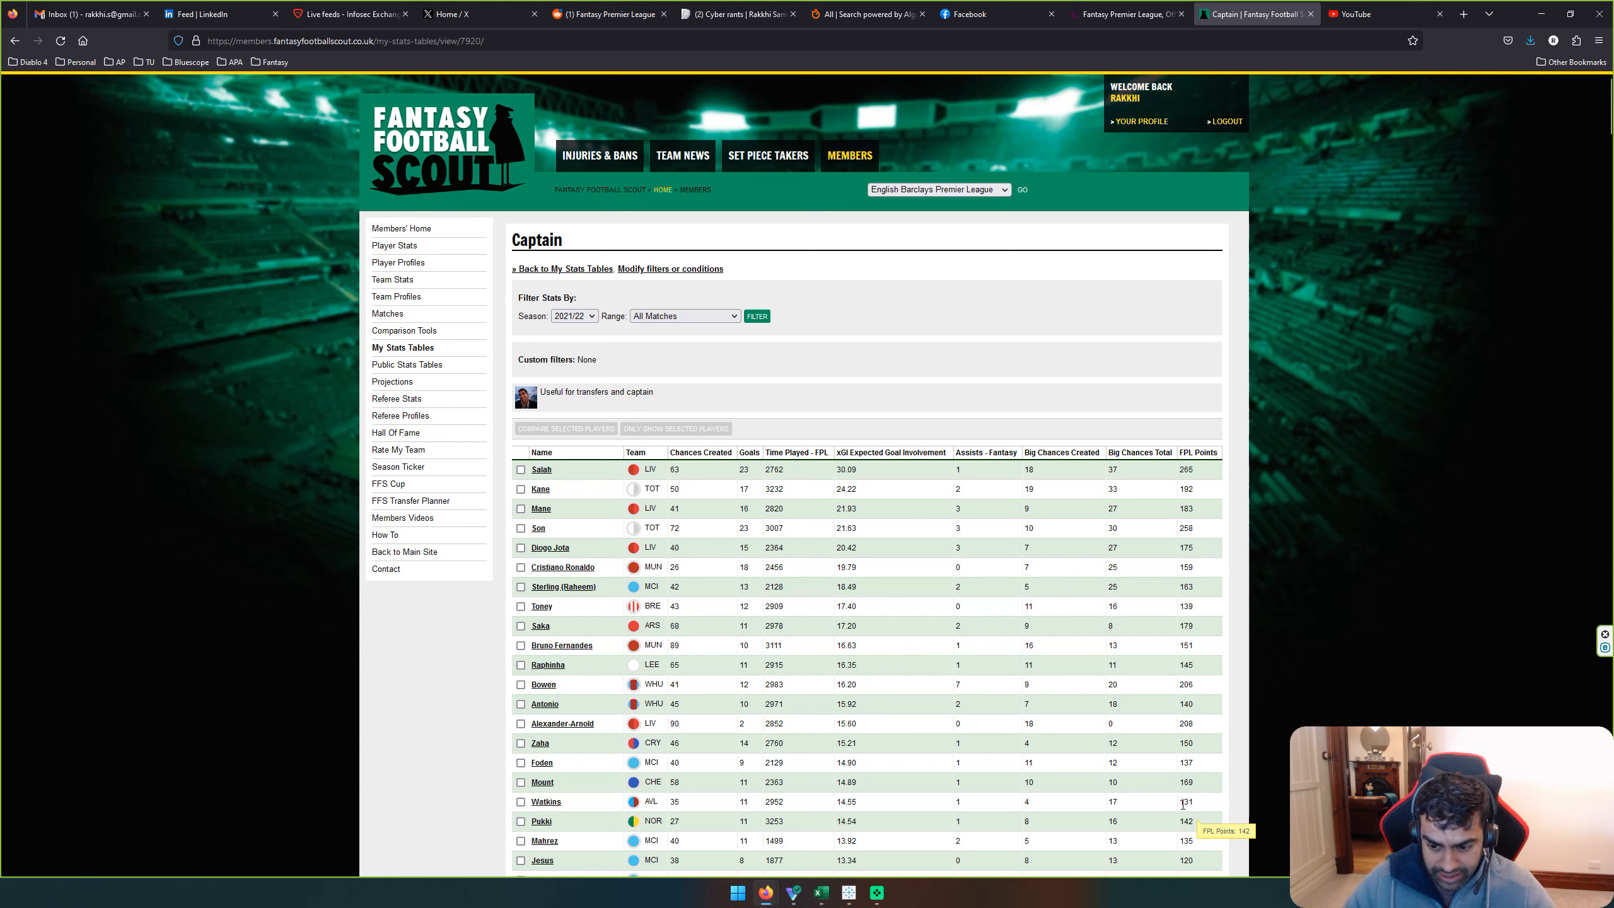
Step: Copy the 2021/22 player rows from Salah to Jesus and paste them into Excel as text from cell B23
left_click_drag(1198, 857, 538, 470)
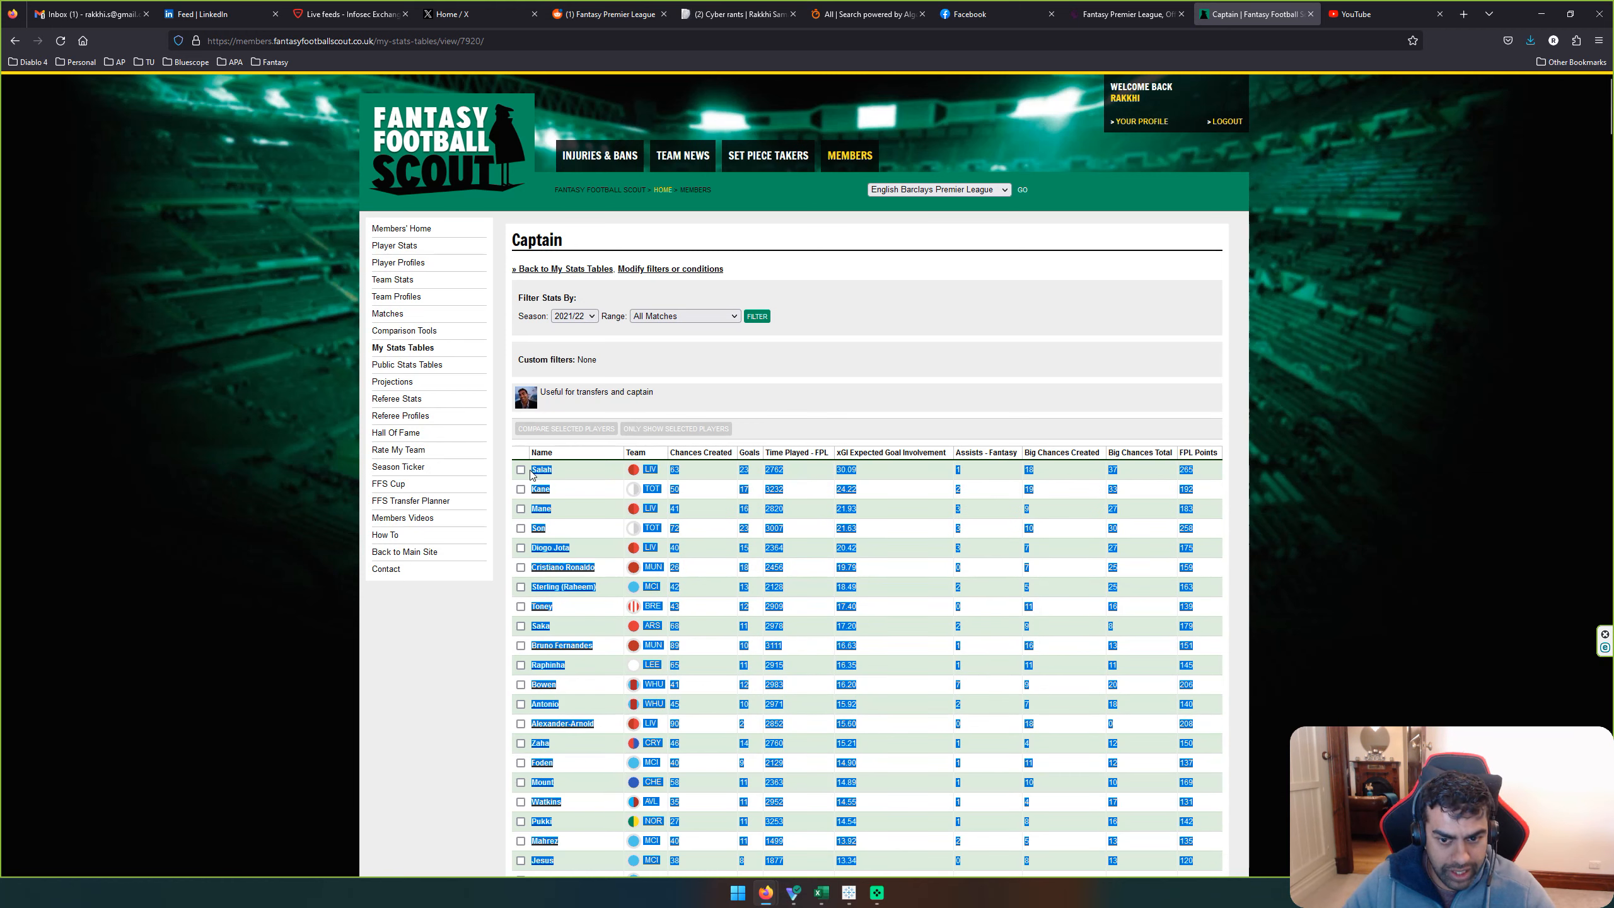
key("alt+Tab")
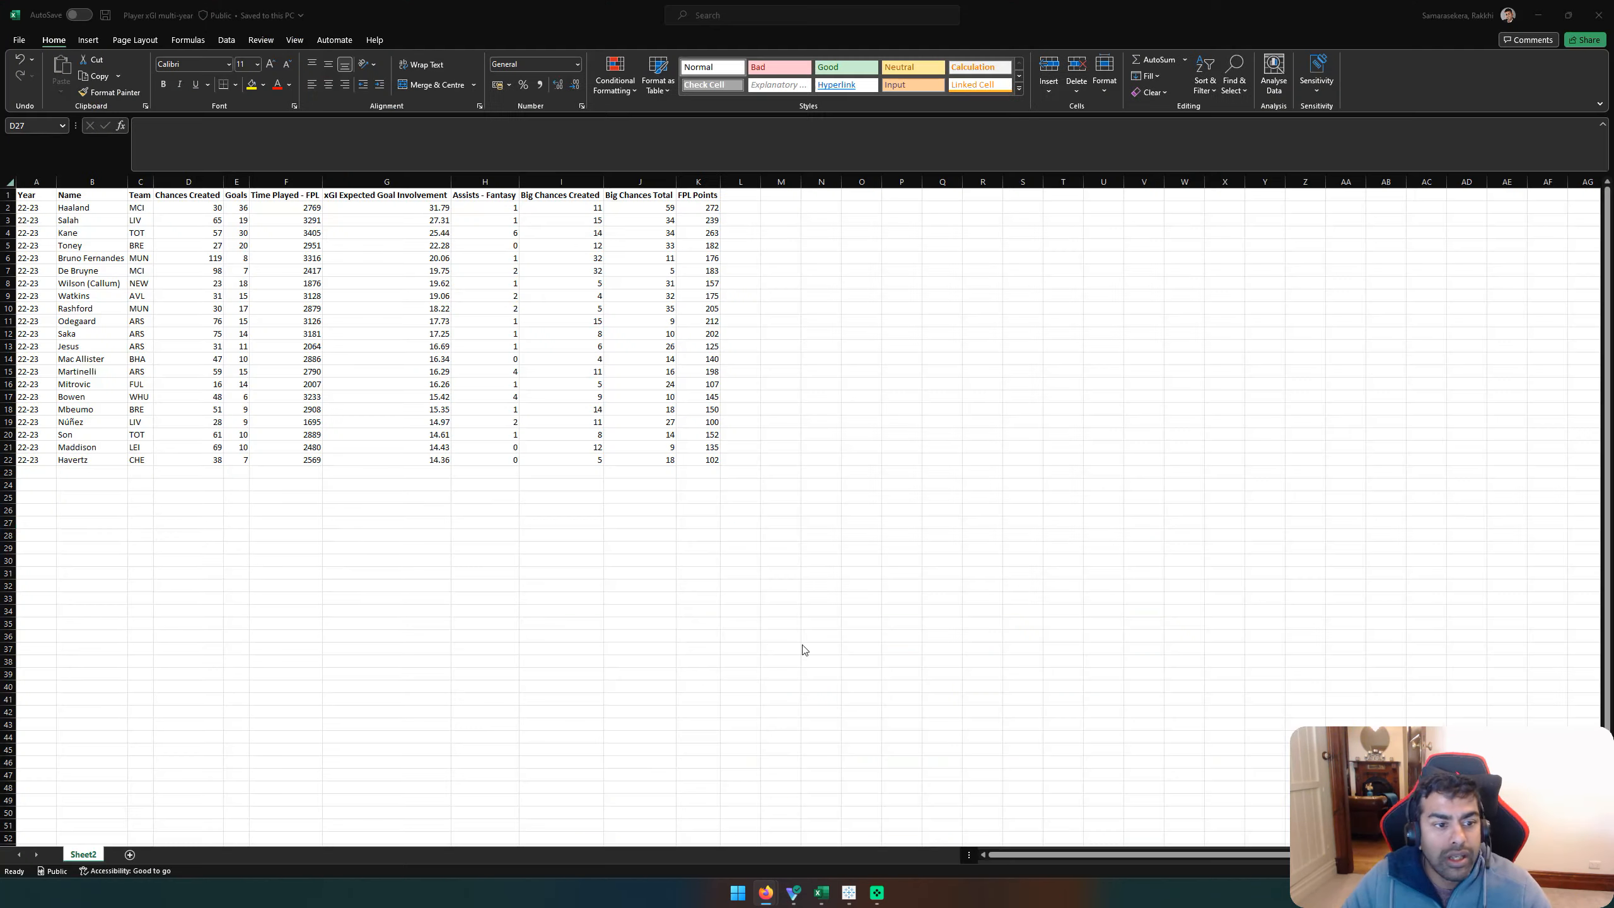
left_click(93, 473)
left_click(61, 91)
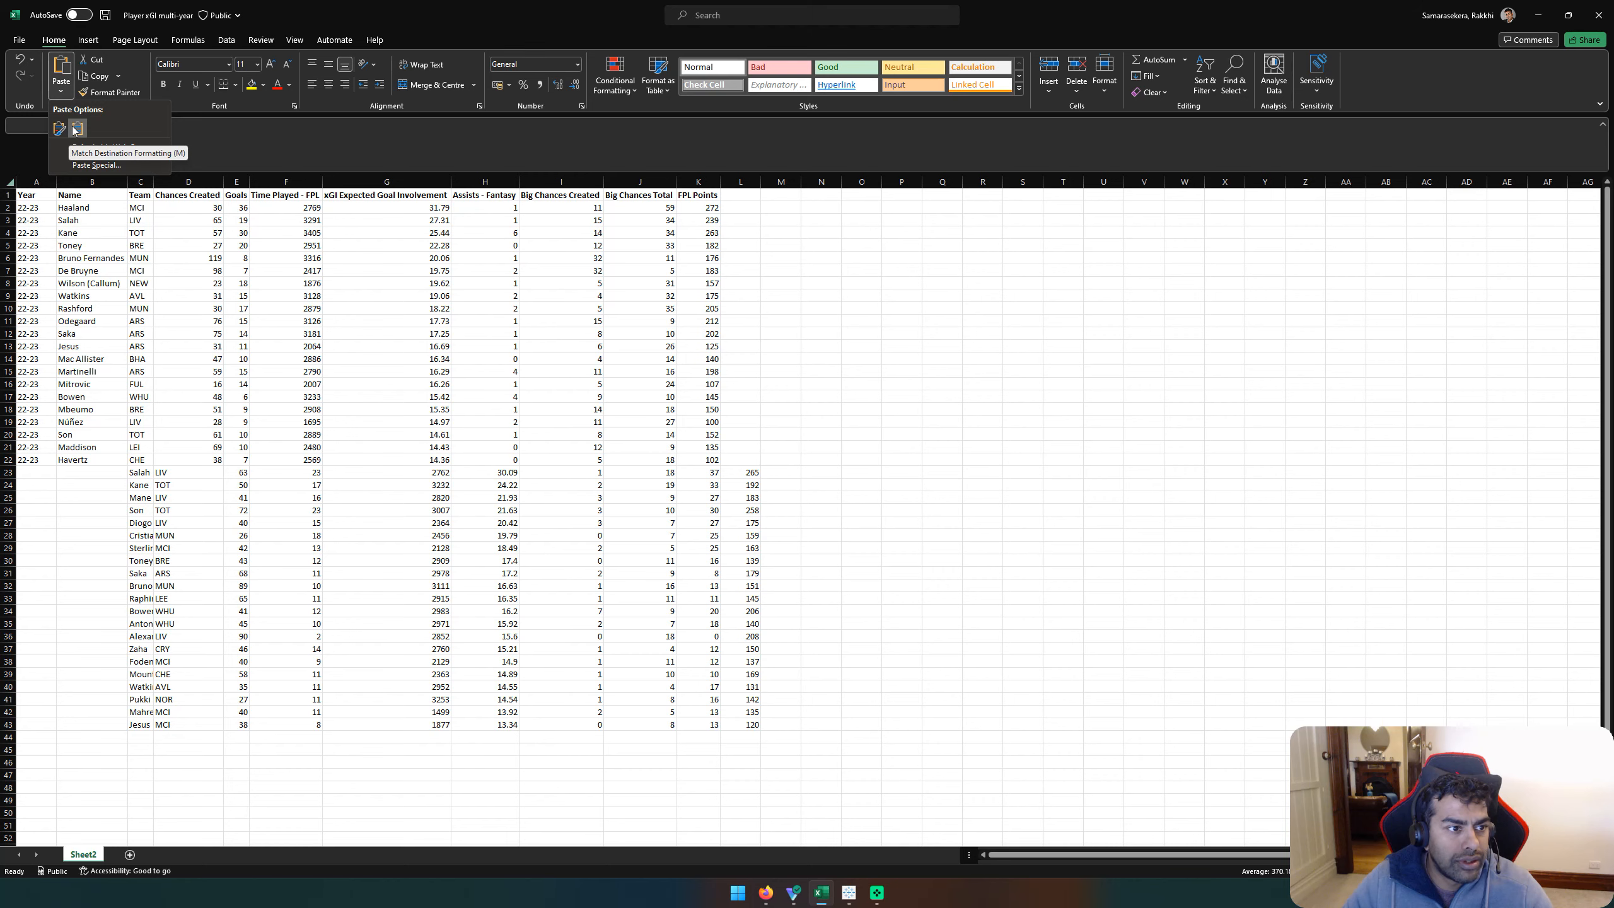
left_click(96, 165)
left_click(221, 250)
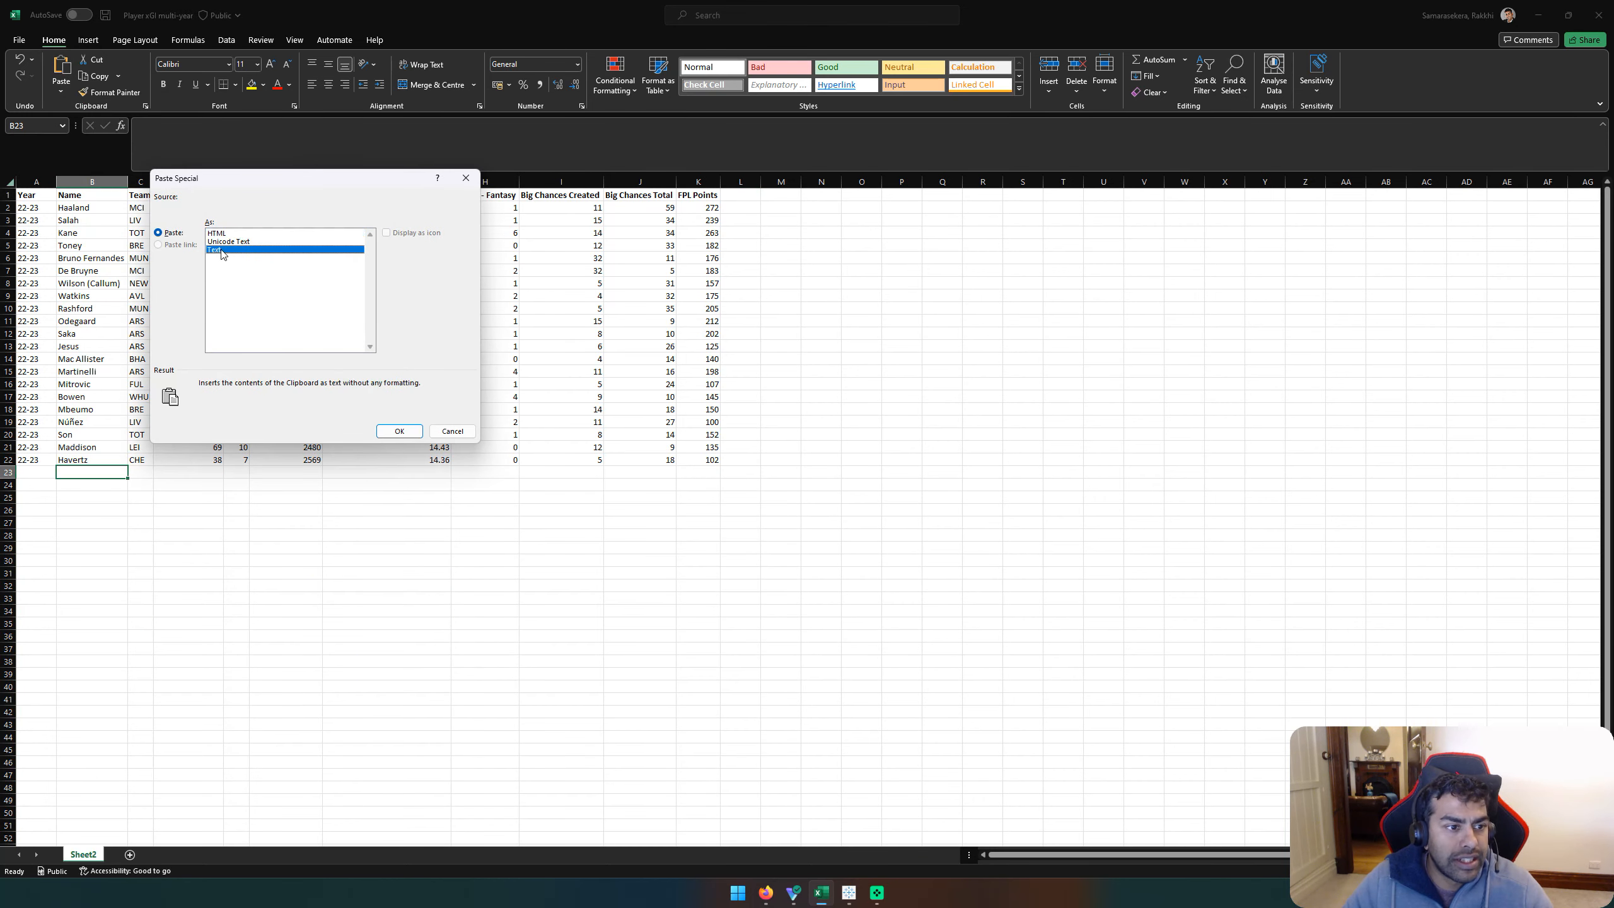
left_click(399, 431)
left_click(195, 570)
Step: Move the pasted 2021/22 block C23:L43 one column left so that it starts at B23 under Name
left_click_drag(140, 472, 753, 726)
key("ctrl+x")
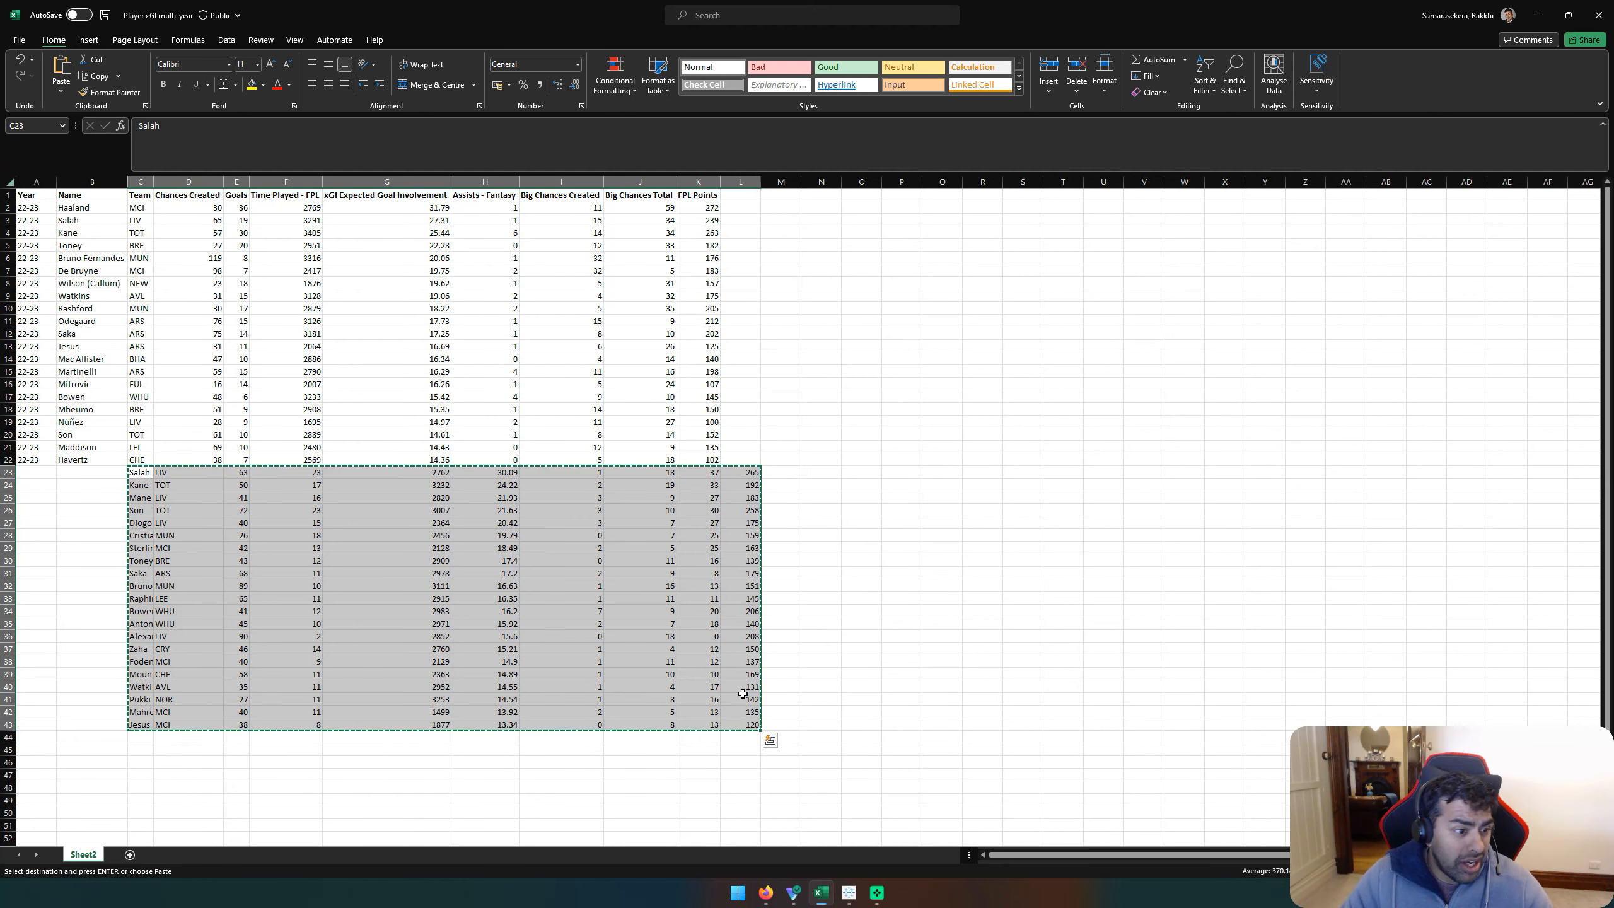
key("Left")
key("ctrl+v")
key("Left")
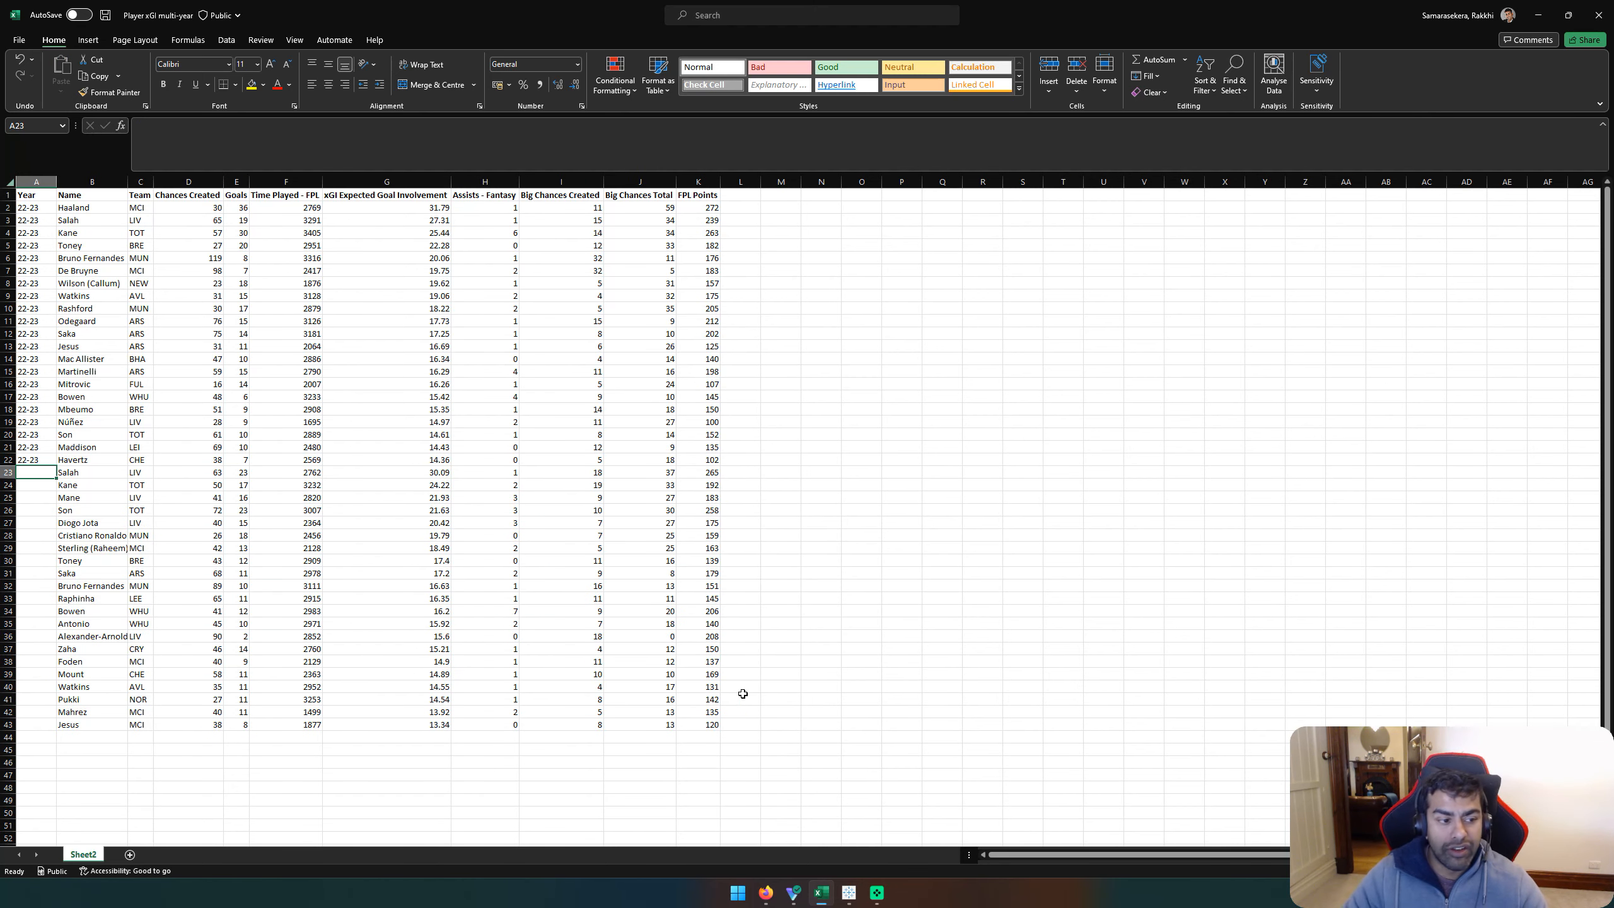
Step: Check the season on the Captain stats page and enter 21-22 in cell A23
key("alt+Tab")
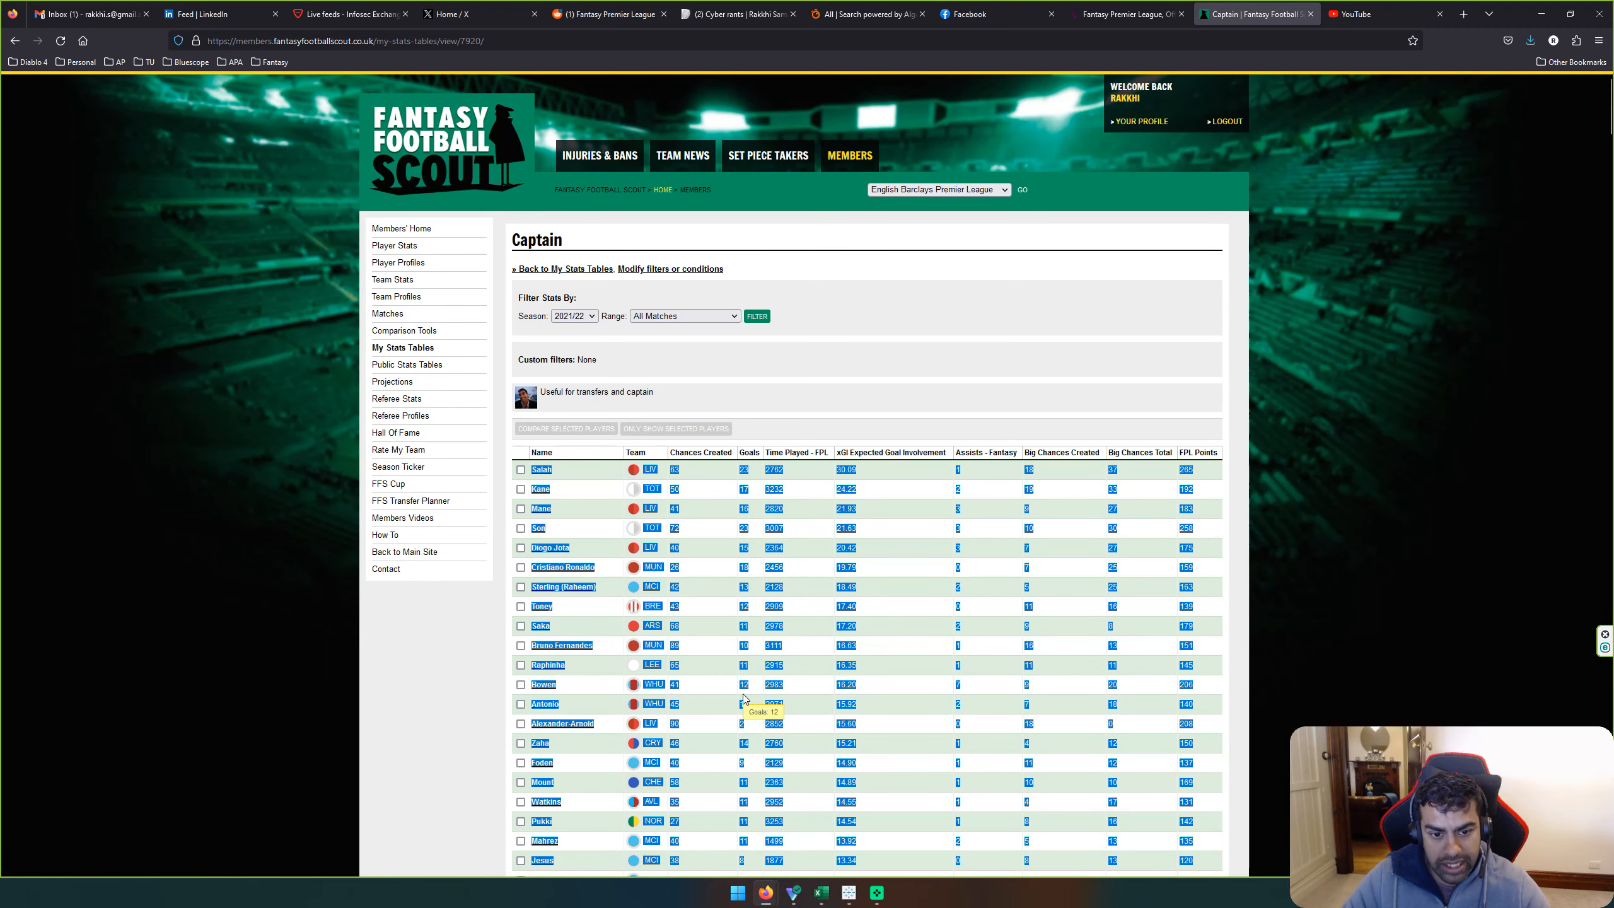
key("alt+Tab")
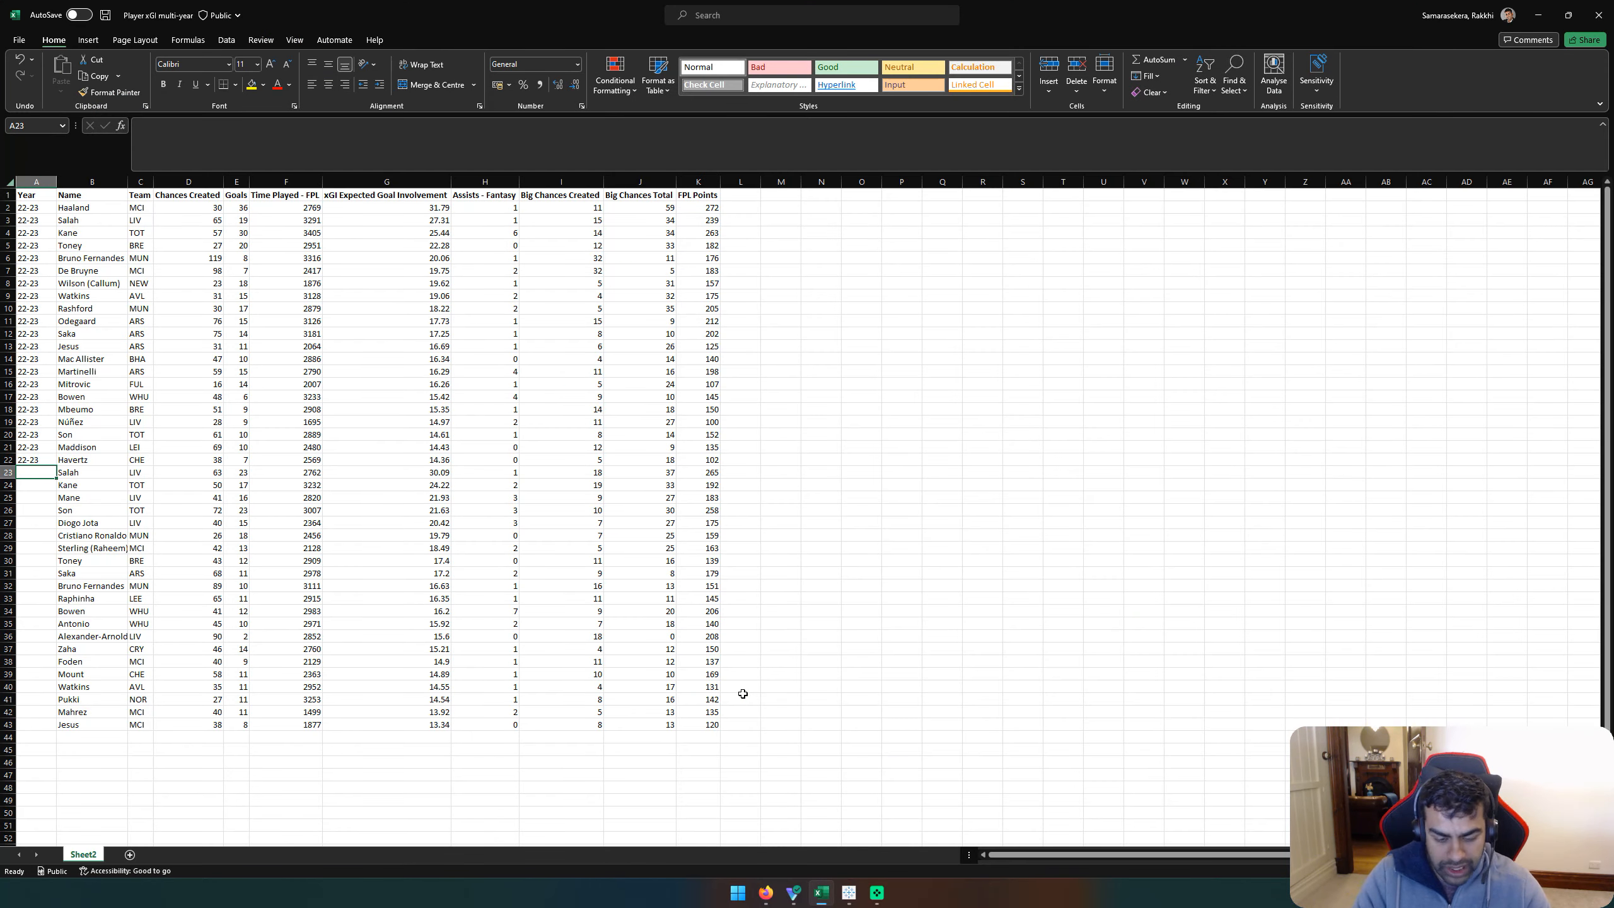
key("alt+Tab")
key("alt+Tab")
type("21-22")
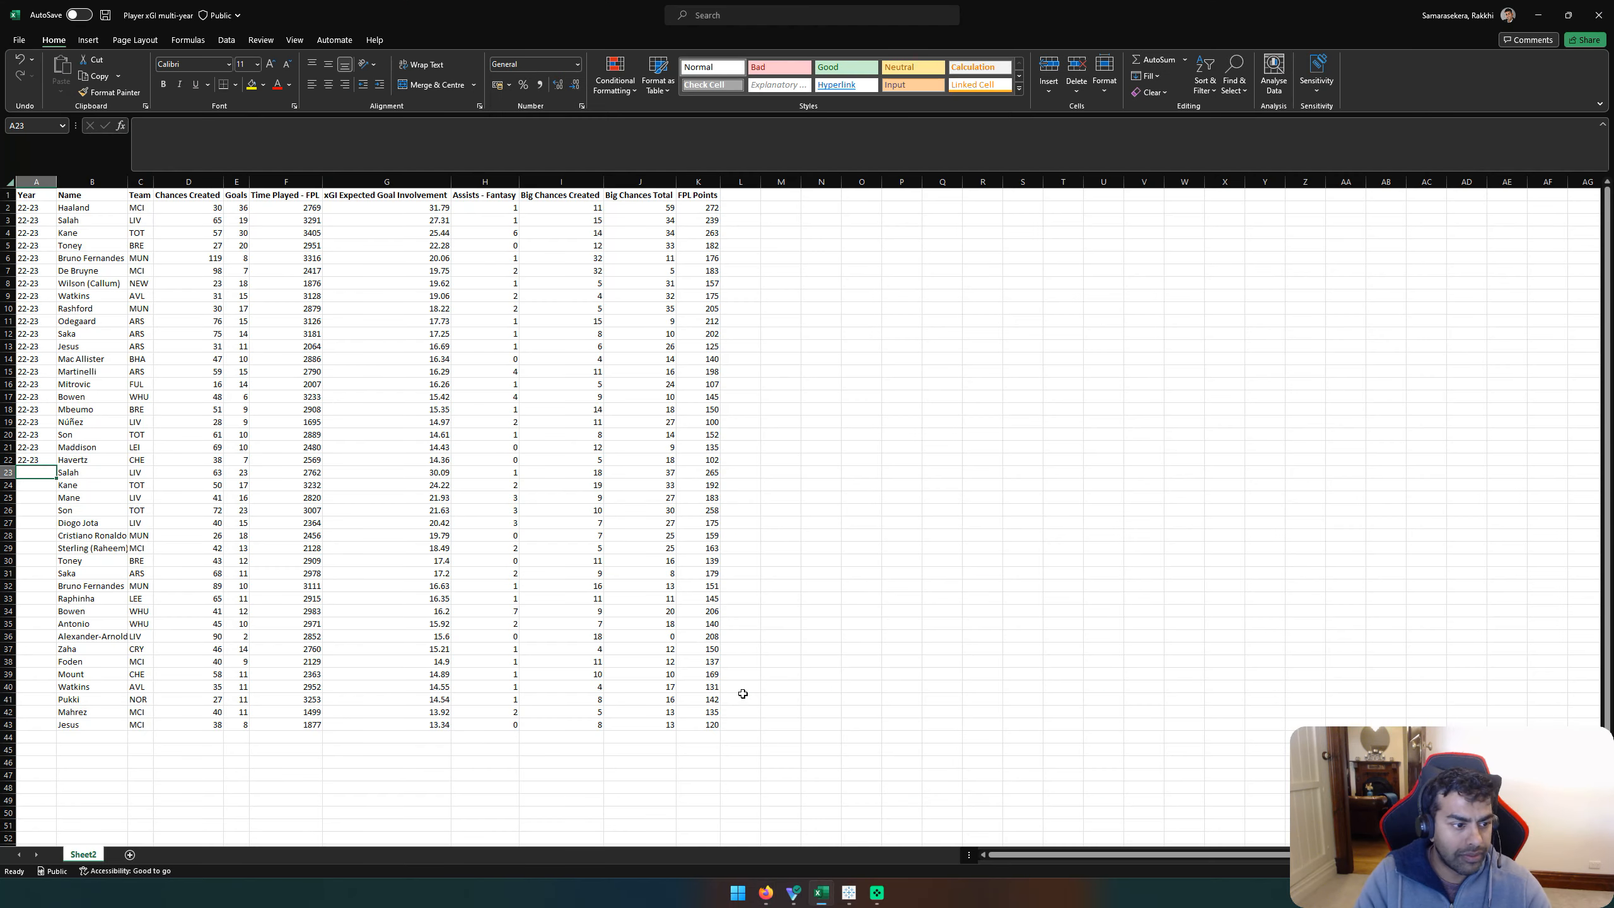
key("ctrl+Return")
Step: Copy the 21-22 value from A23 down the Year column to A43
key("ctrl+c")
key("Down")
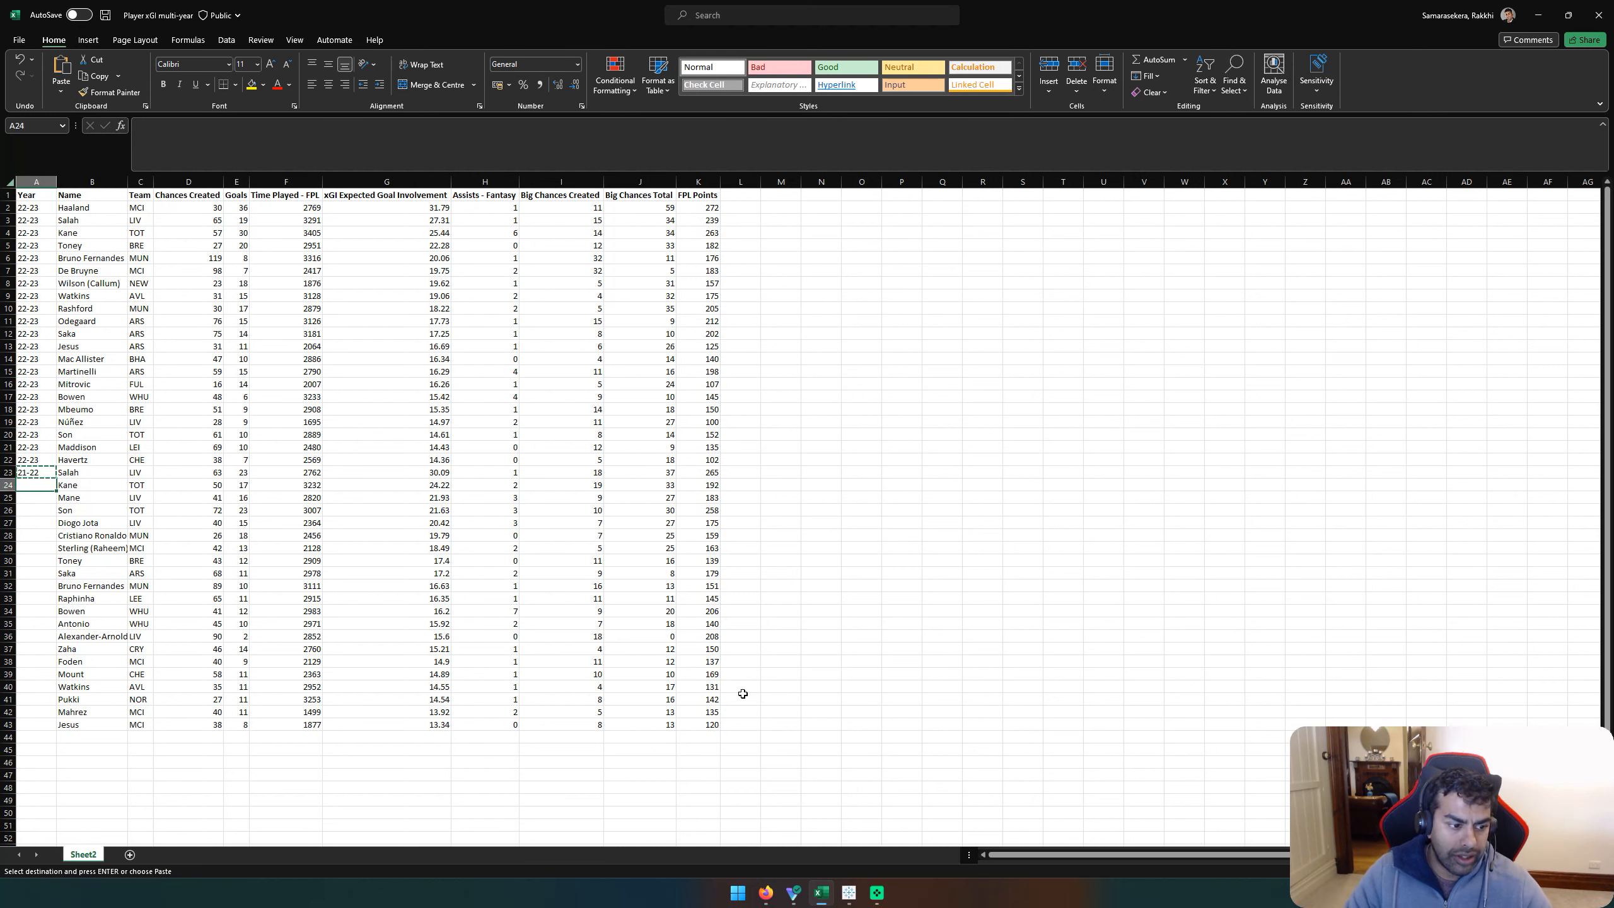
key("shift+Down")
key("shift+Down")
key("shift+Down")
key("shift+Down")
key("shift+Down")
key("shift+Down")
key("shift+Down")
key("shift+Down")
key("shift+Down")
key("shift+Down")
key("shift+Down")
key("shift+Down")
key("shift+Down")
key("shift+Down")
key("shift+Down")
key("shift+Down")
key("shift+Down")
key("shift+Down")
key("shift+Down")
key("shift+Down")
key("shift+Up")
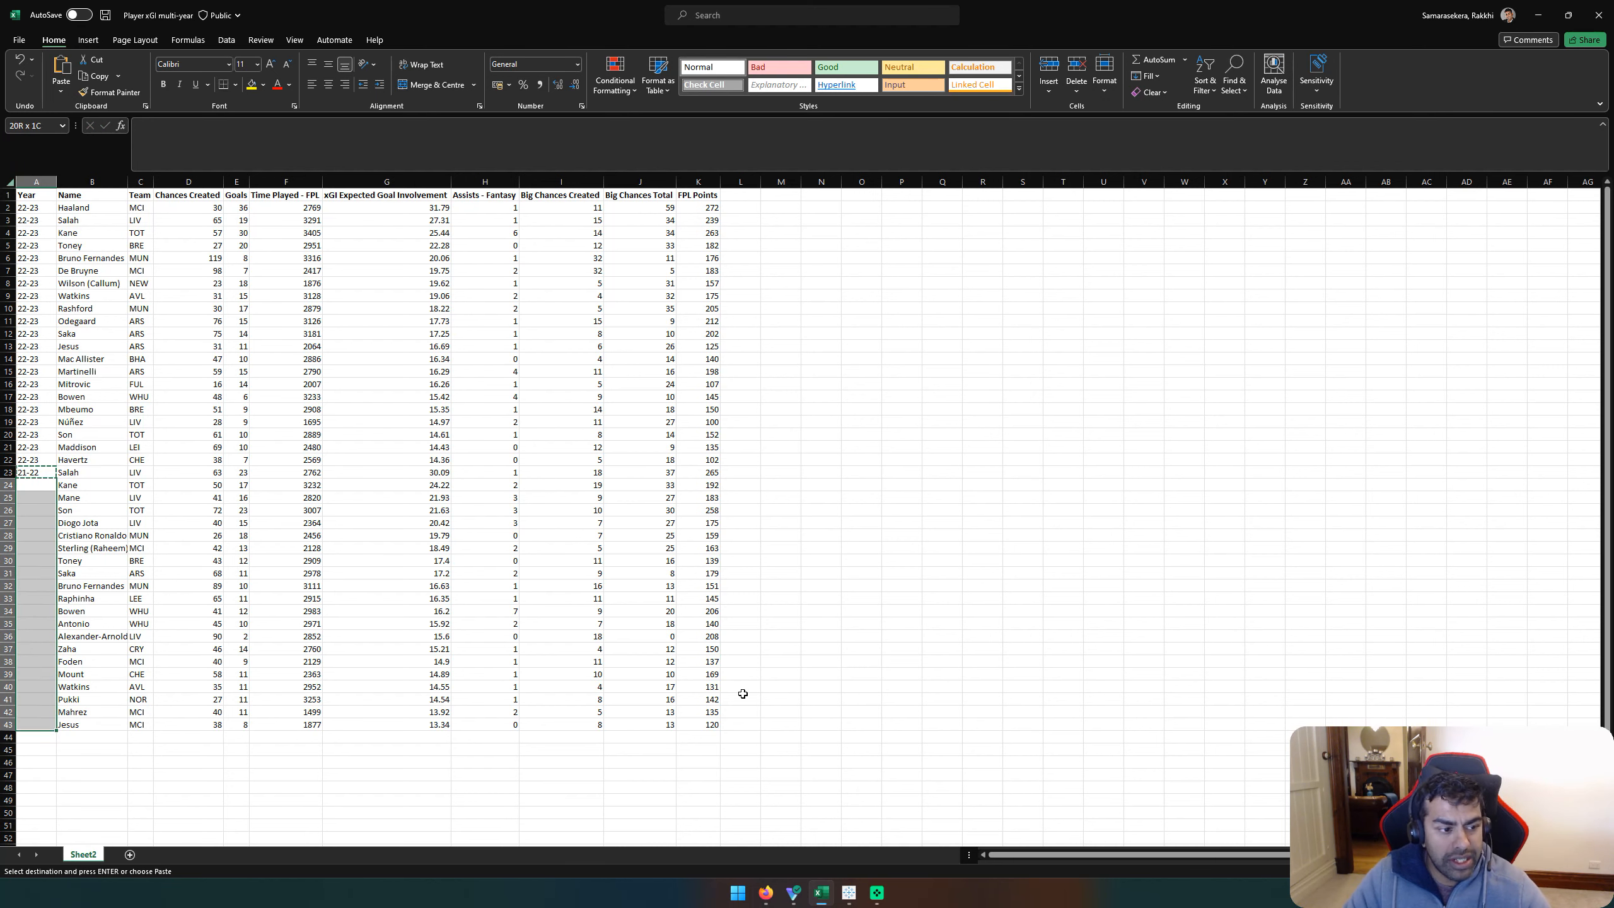
key("ctrl+v")
key("Escape")
key("Down")
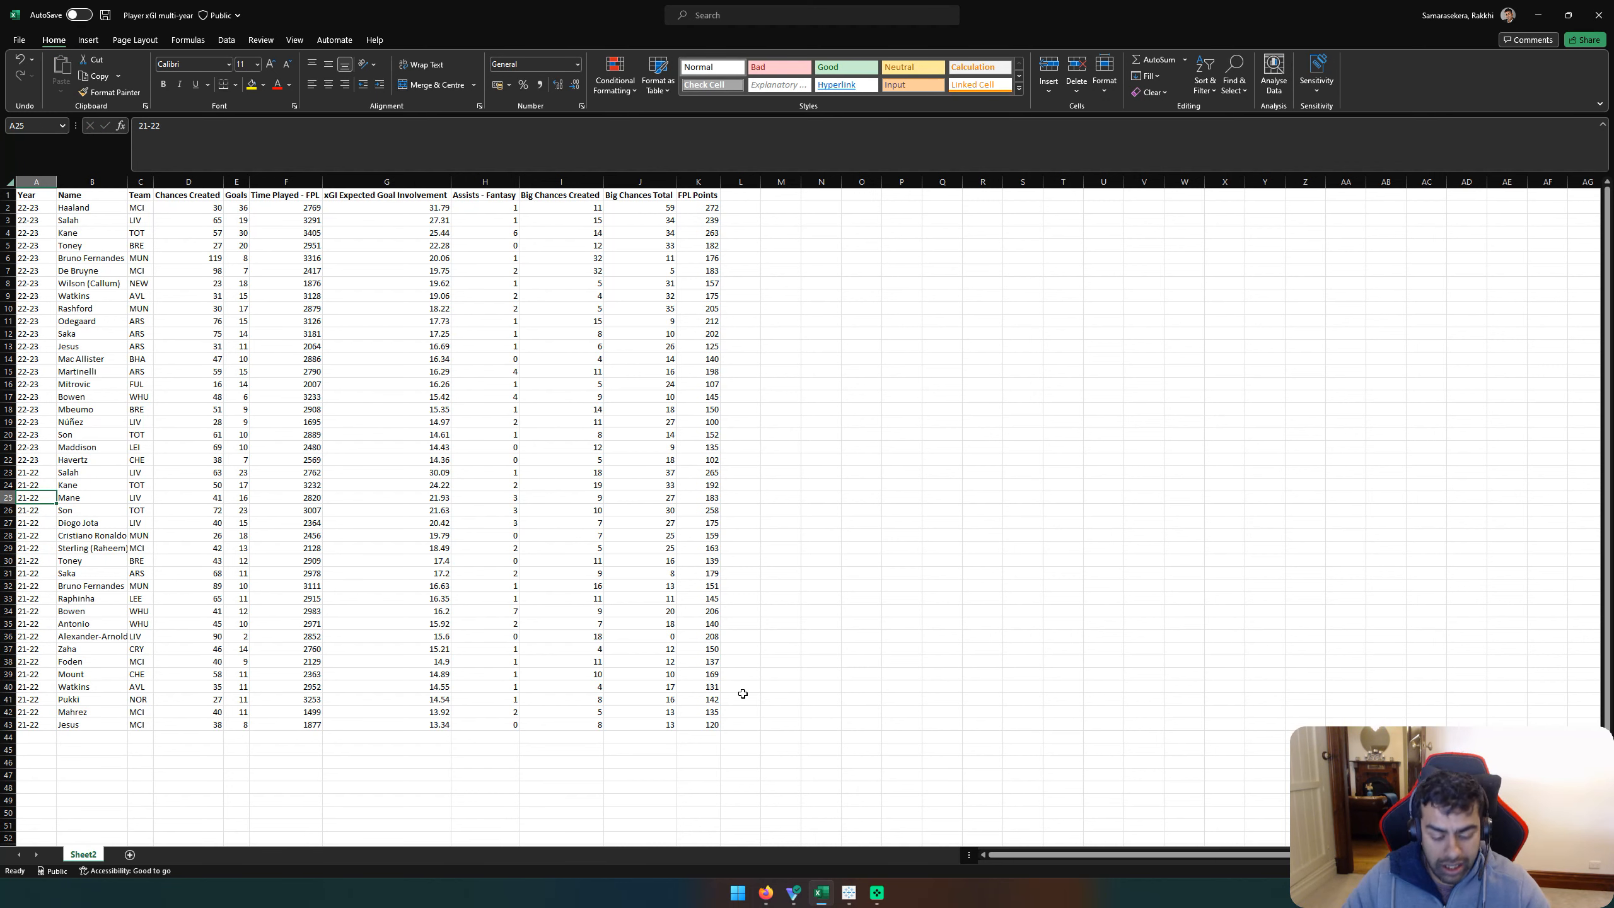
Step: Save the workbook and go to the empty rows below the 2021/22 data
key("ctrl+s")
scroll(461, 731, "down", 4)
left_click(97, 597)
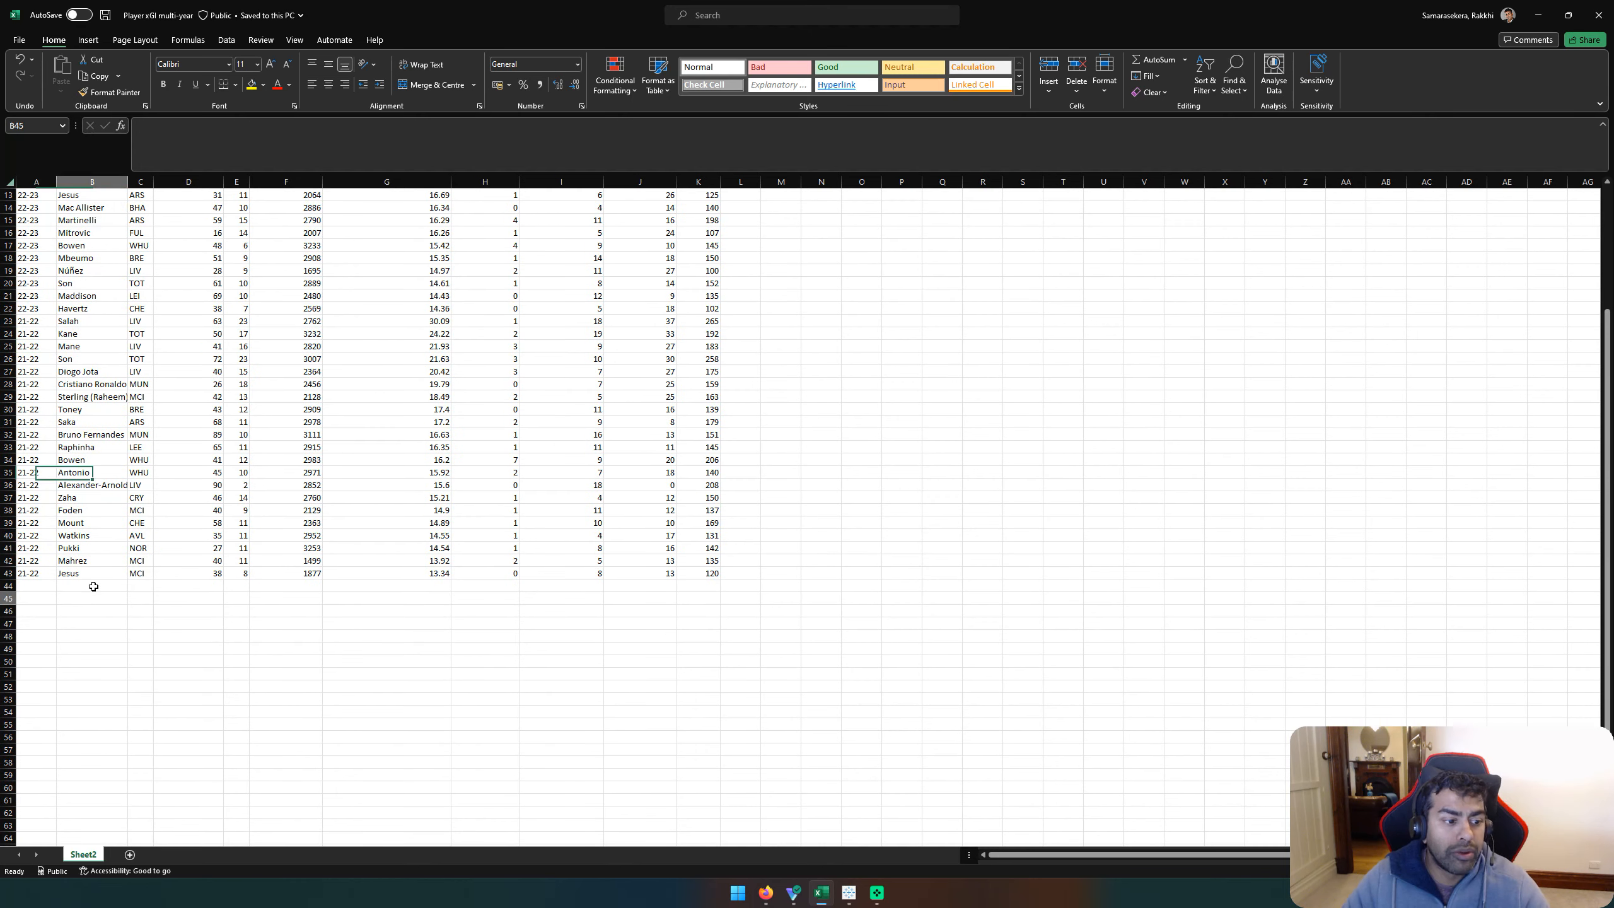
Step: Return to the Captain stats page in Firefox and filter the table to the 2020/21 season
key("alt+Tab")
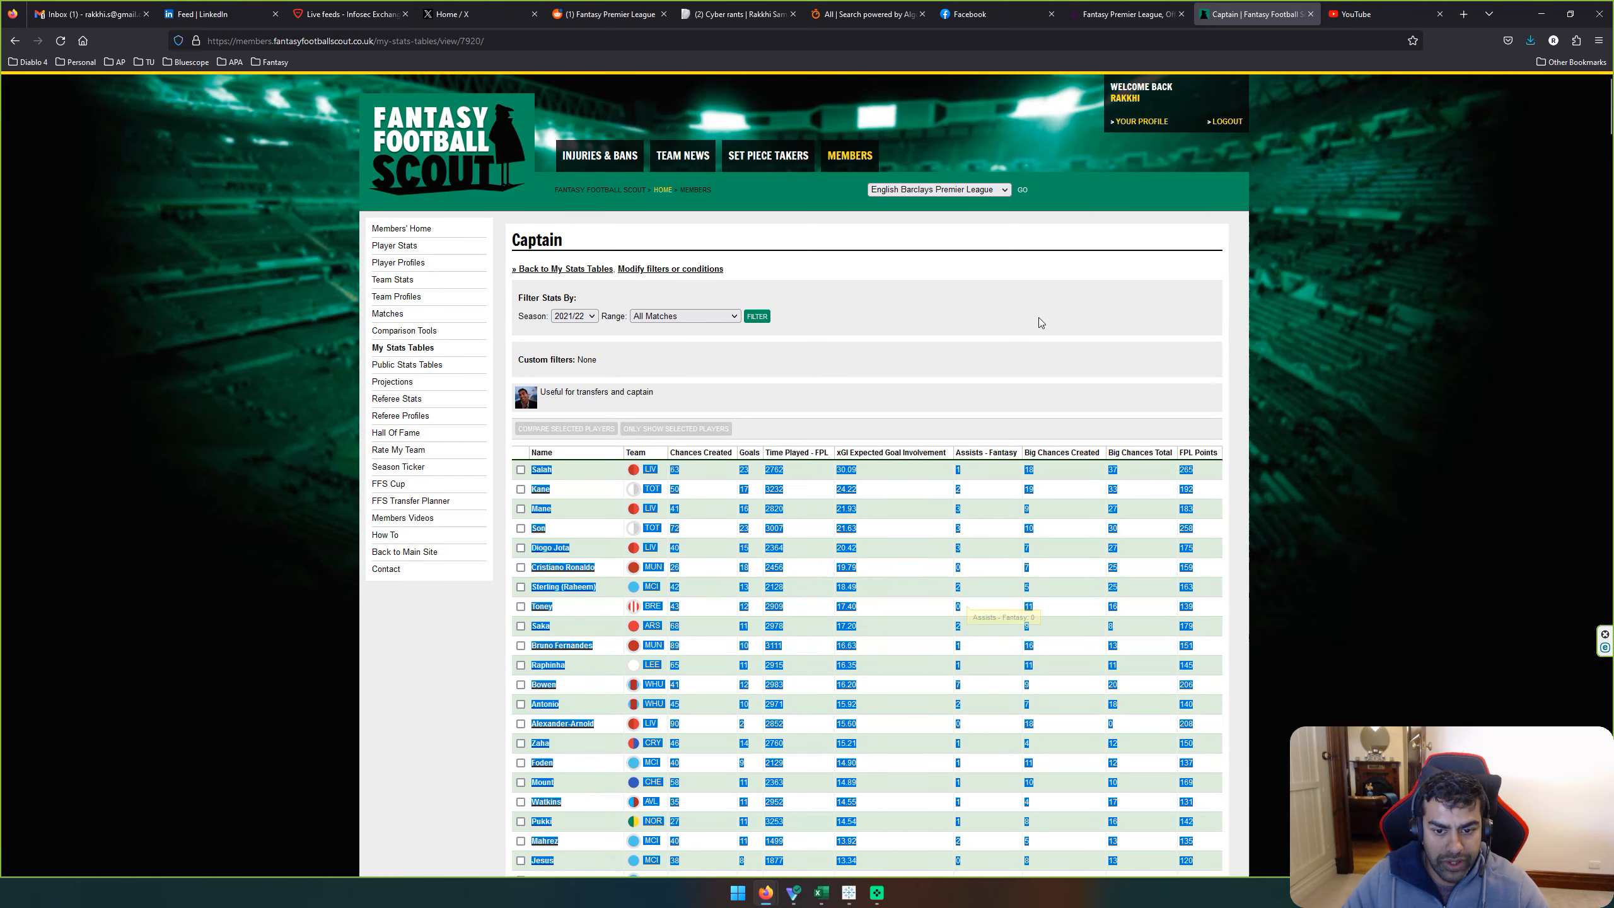
left_click(591, 316)
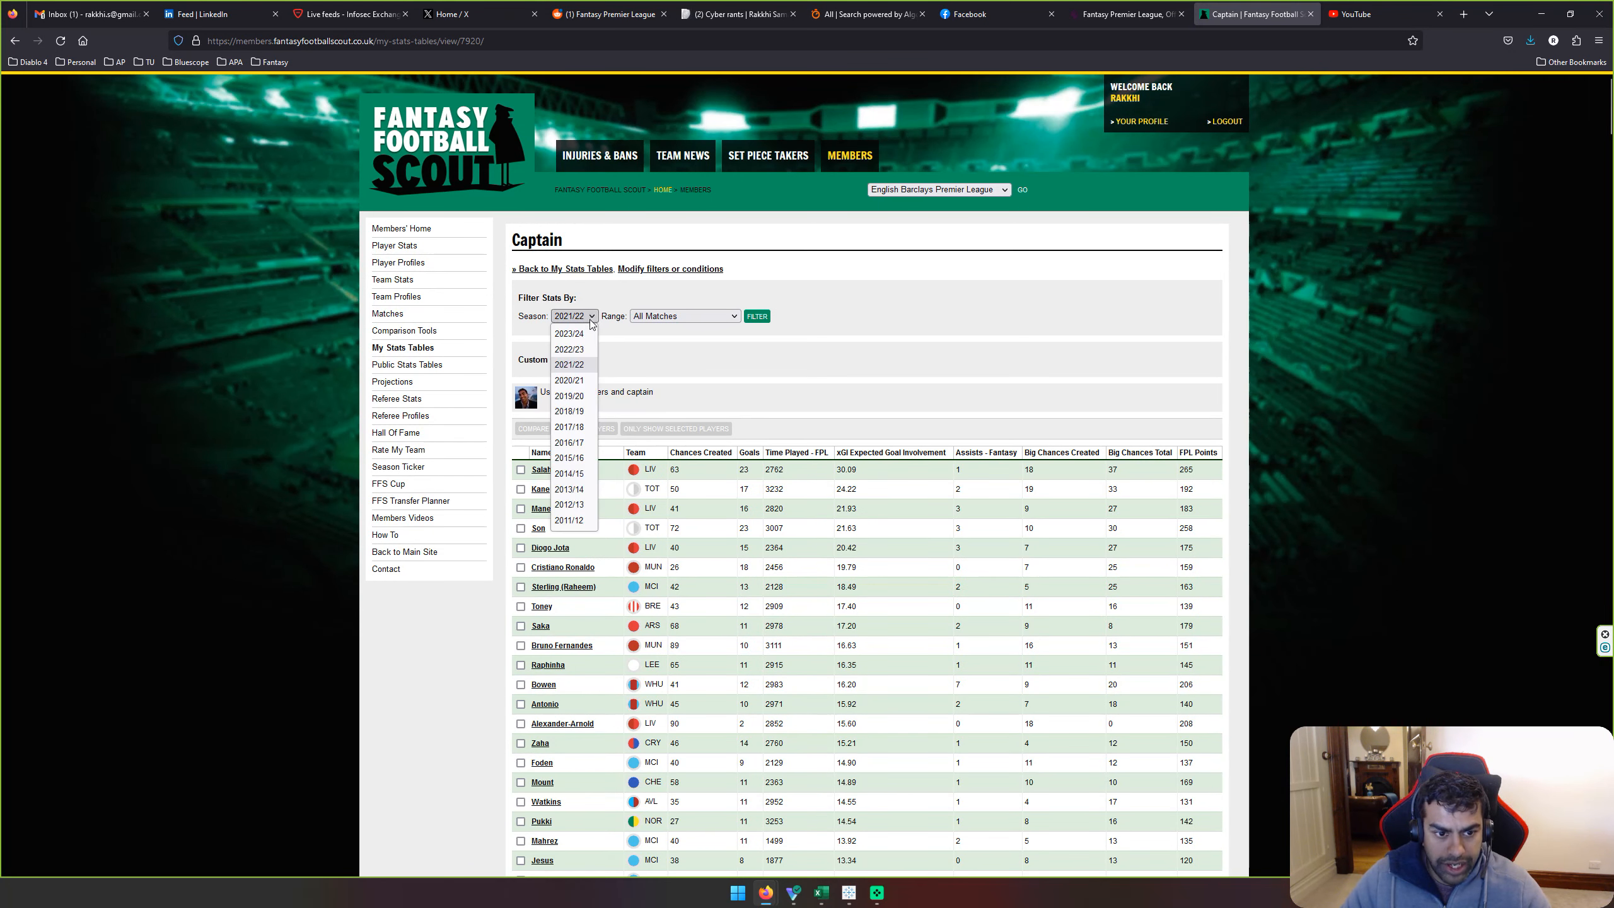
left_click(575, 389)
left_click(765, 317)
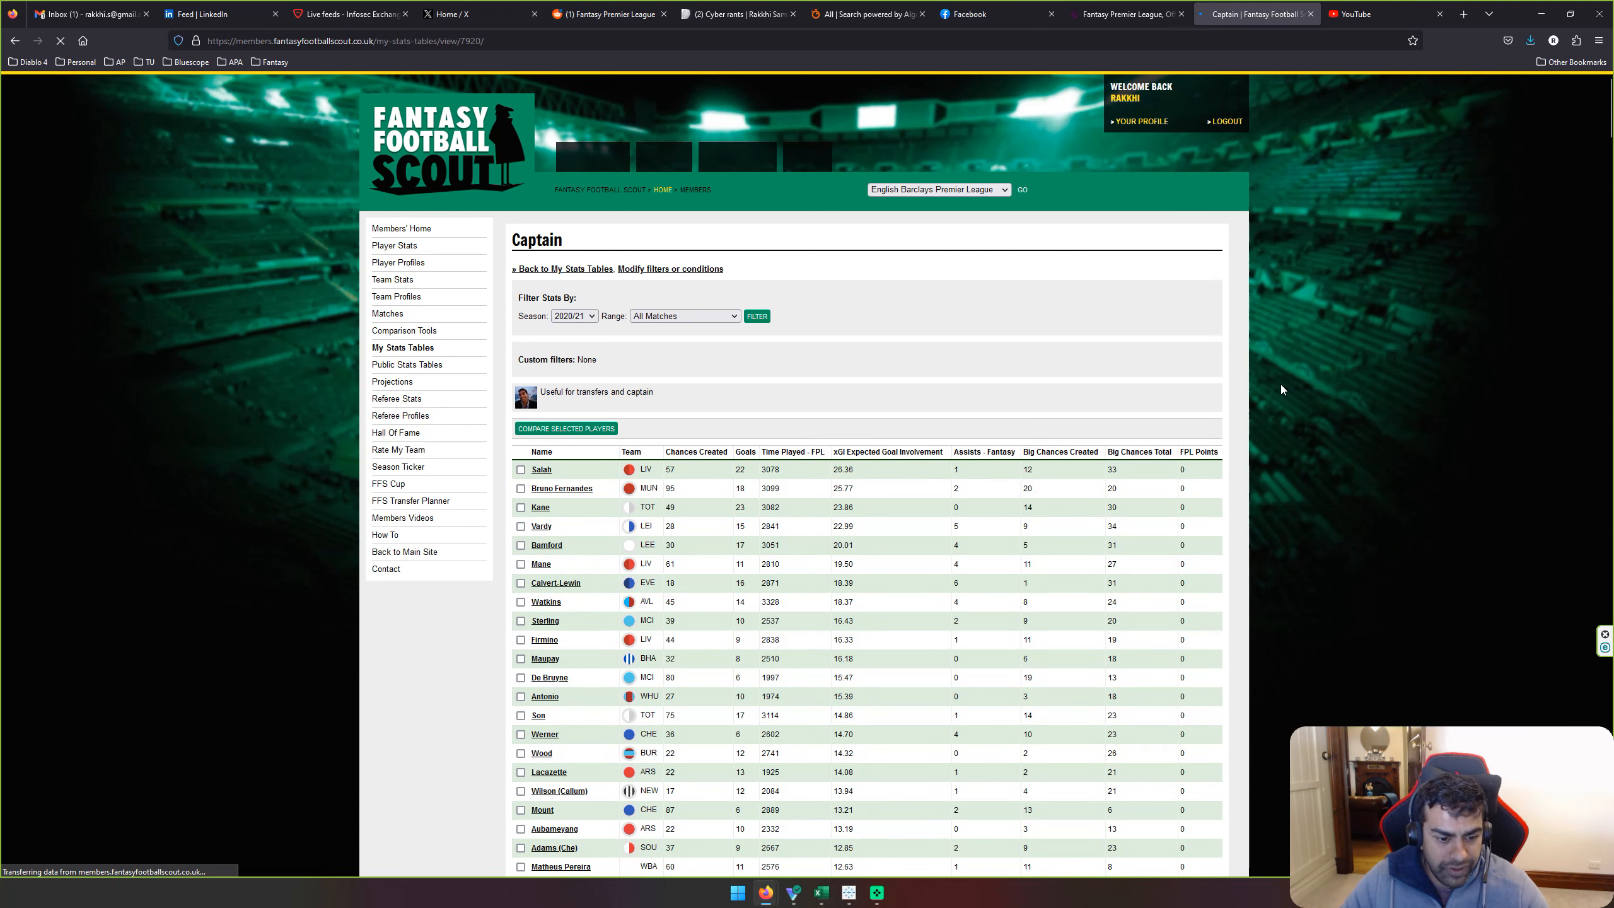
Step: Copy the 2020/21 player rows from Salah to Adams (Che) and paste them into Excel as text from cell B44
left_click_drag(1221, 863, 533, 470)
left_click(1312, 423)
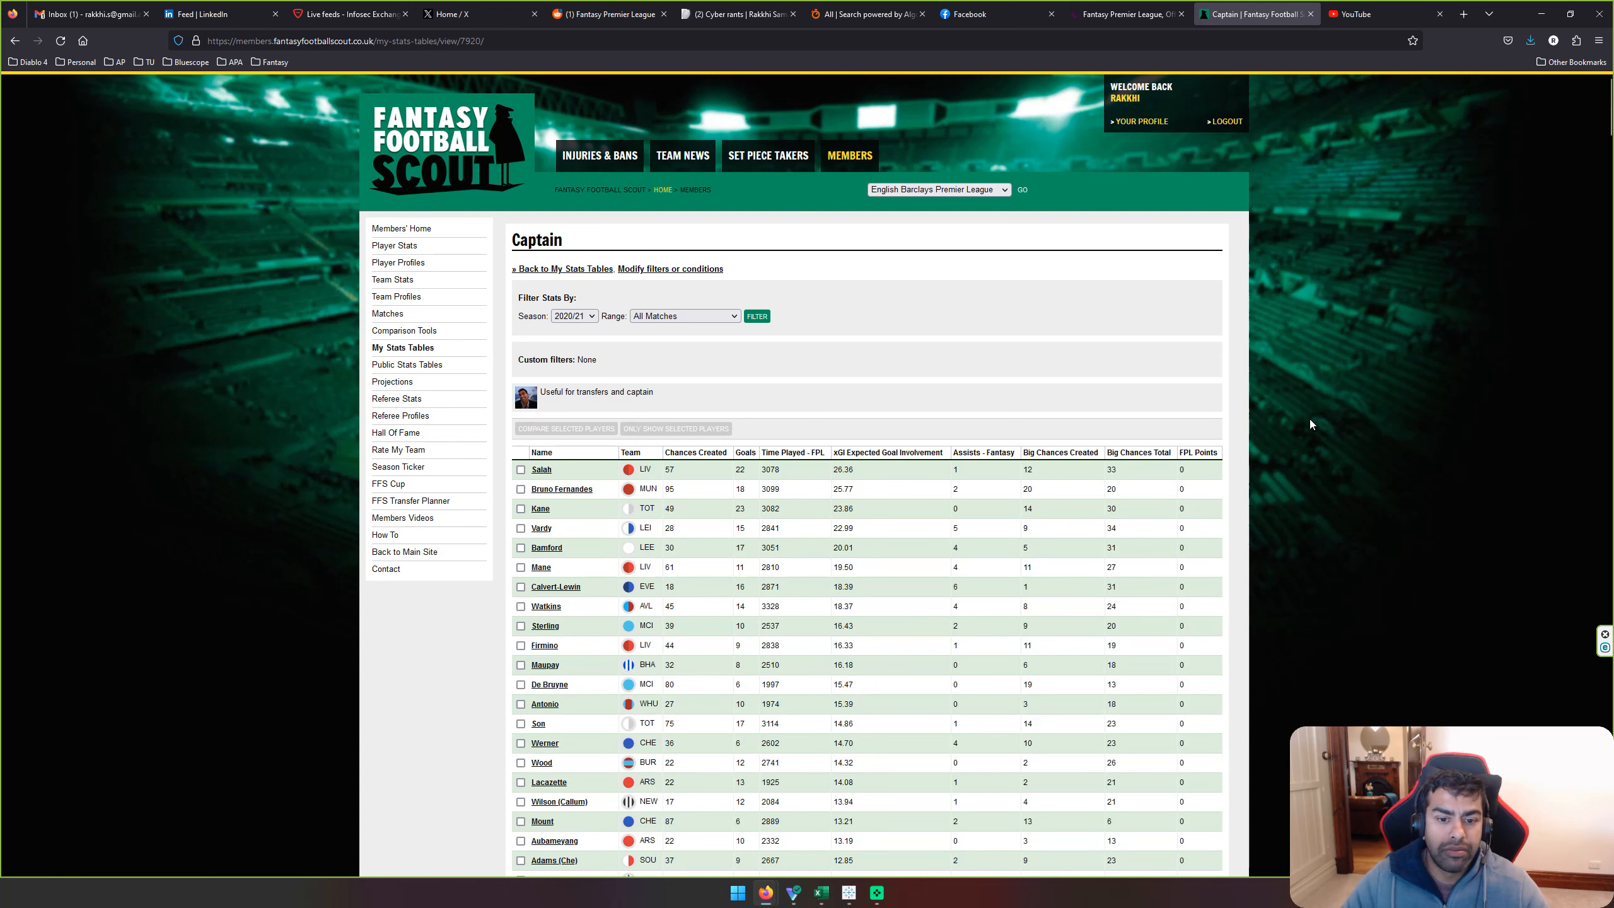
key("alt+Tab")
left_click(86, 585)
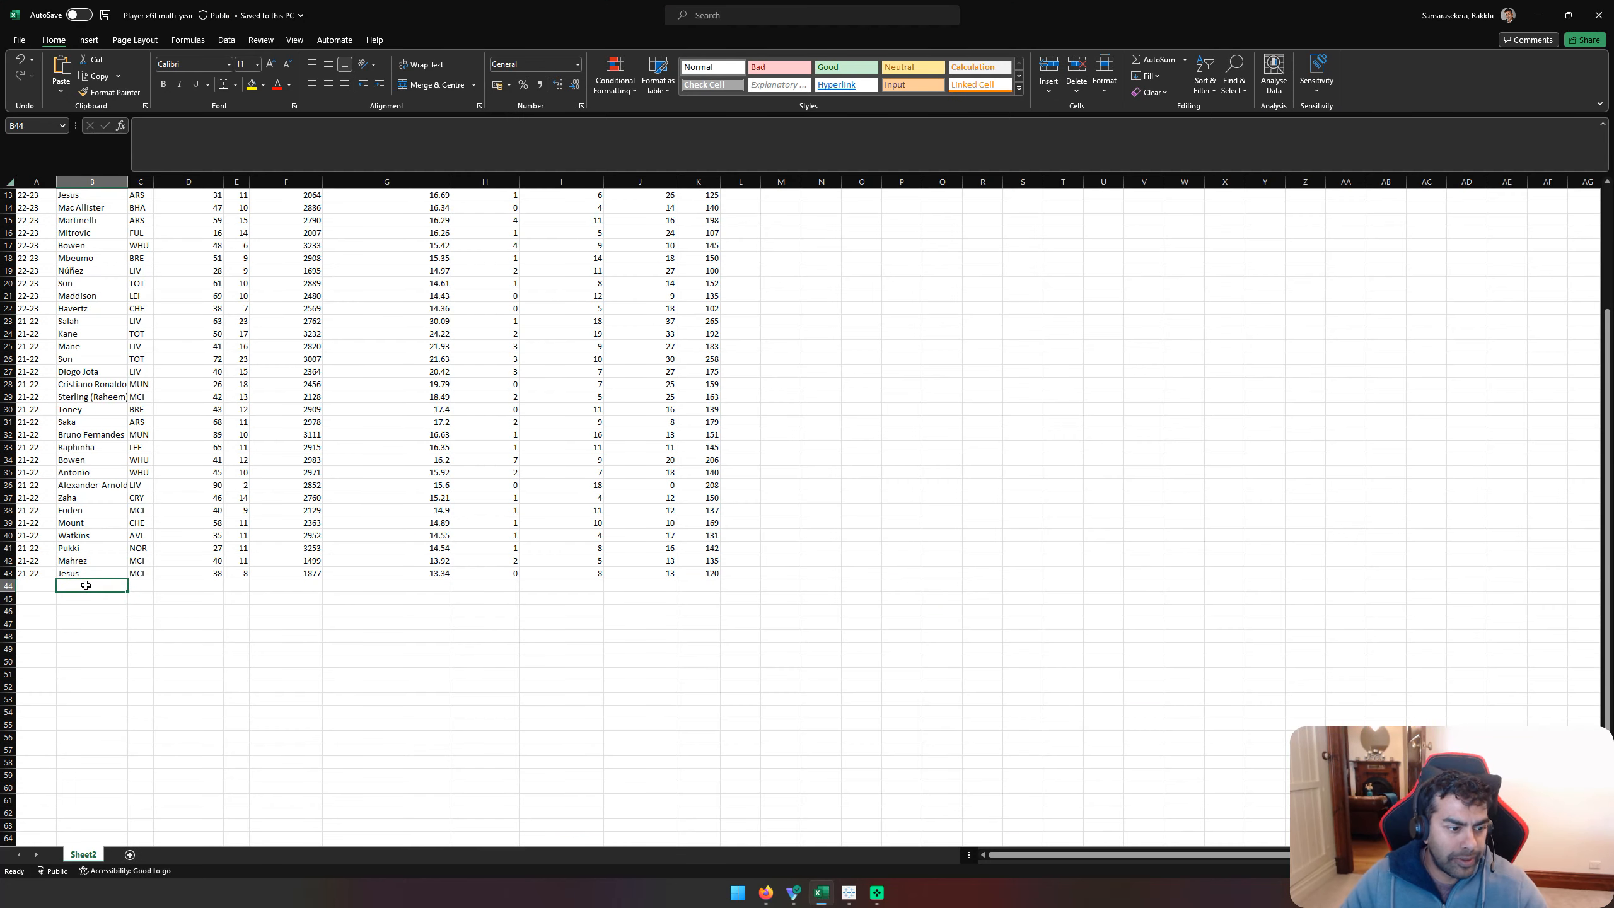
left_click(61, 91)
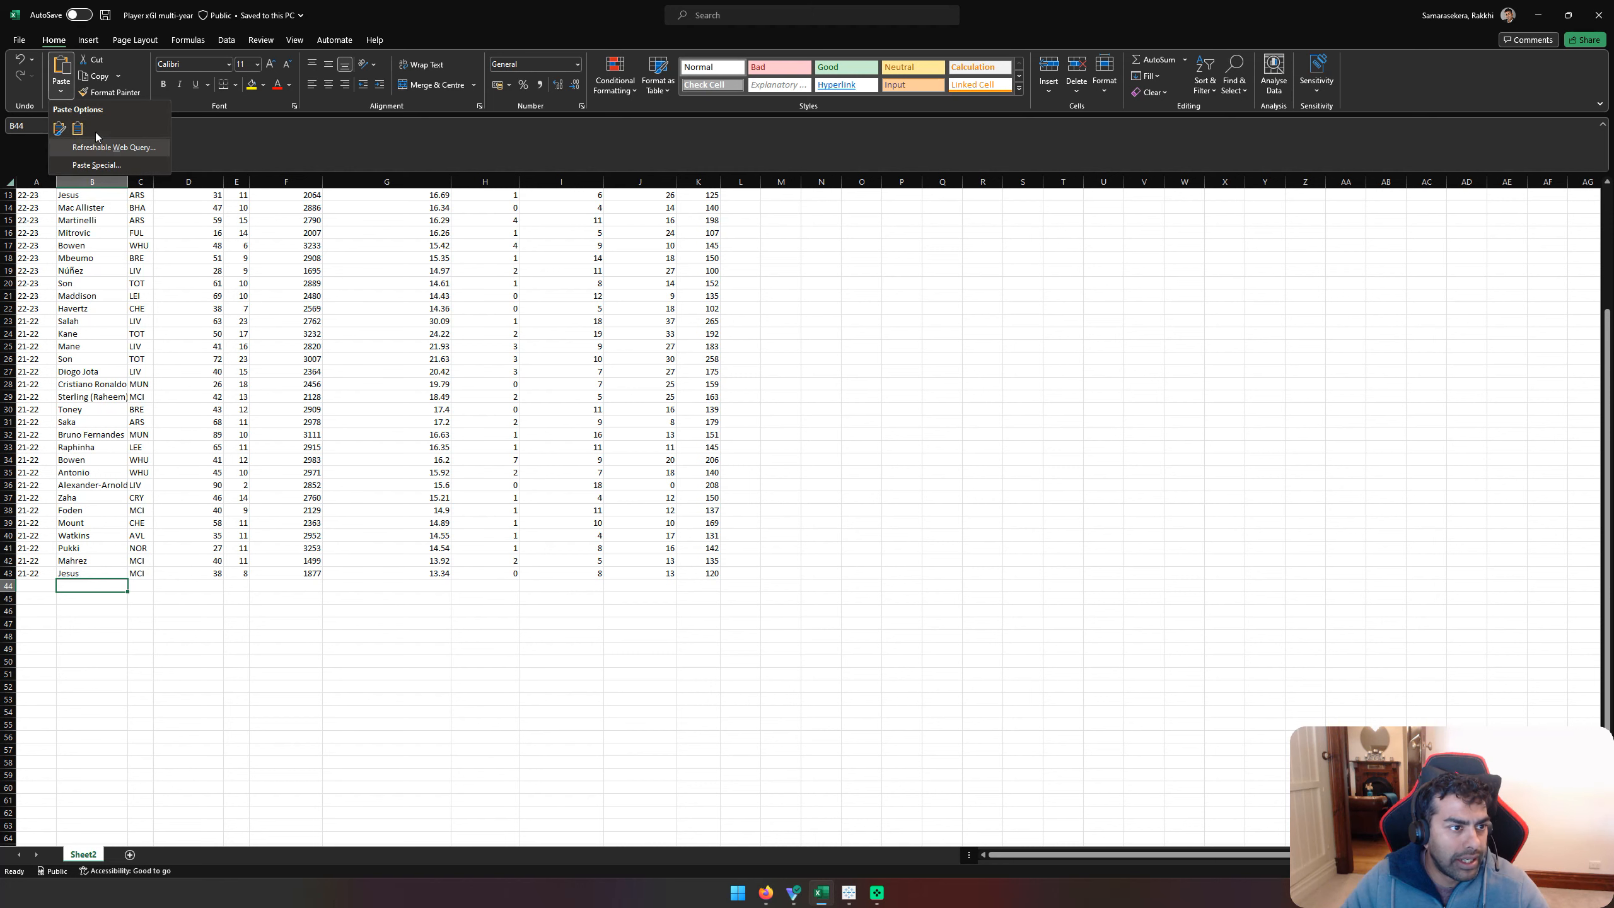
left_click(96, 165)
double_click(213, 249)
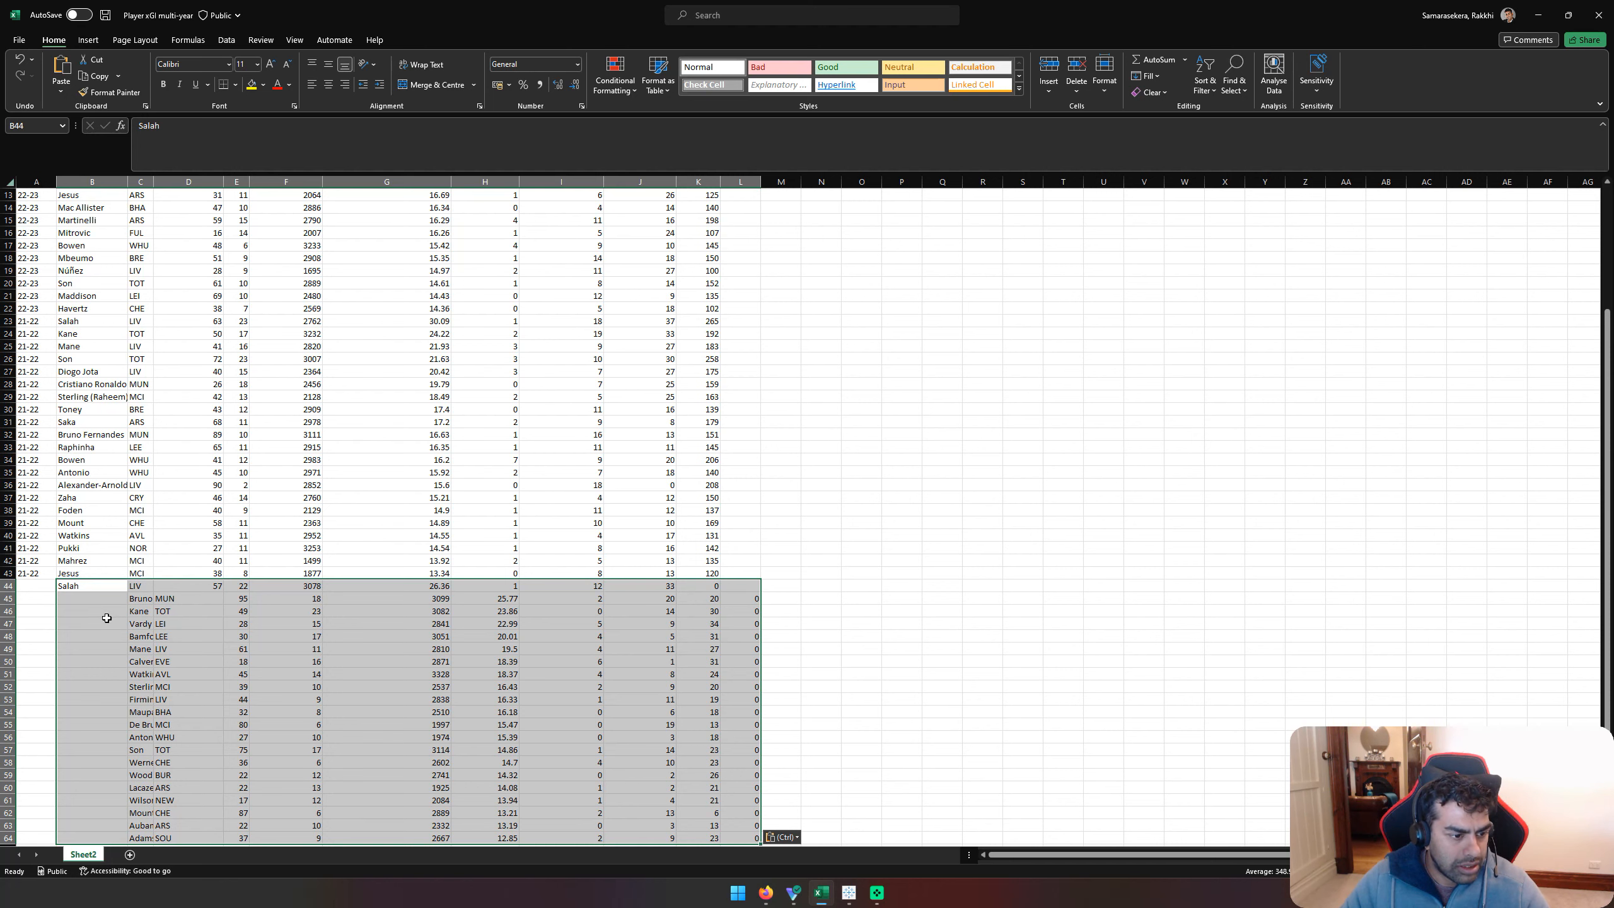
Step: Move the misaligned 2020/21 block in C45:L64 one column over so it starts at B45
left_click(138, 601)
scroll(762, 711, "down", 3)
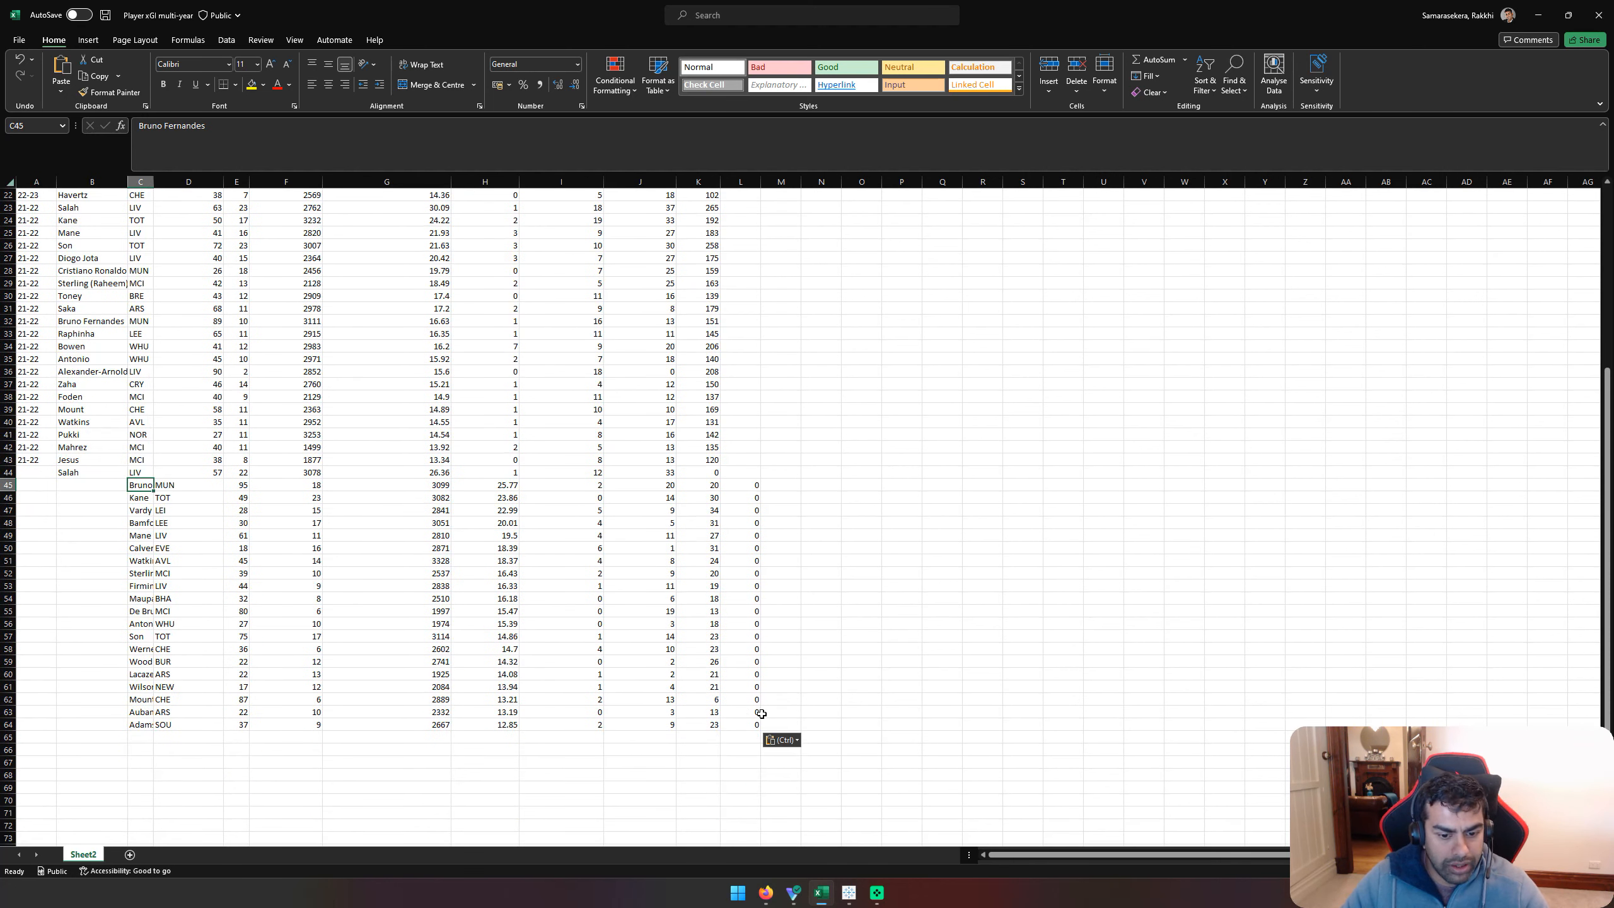
left_click(742, 724, "shift")
key("ctrl+x")
key("Left")
key("ctrl+v")
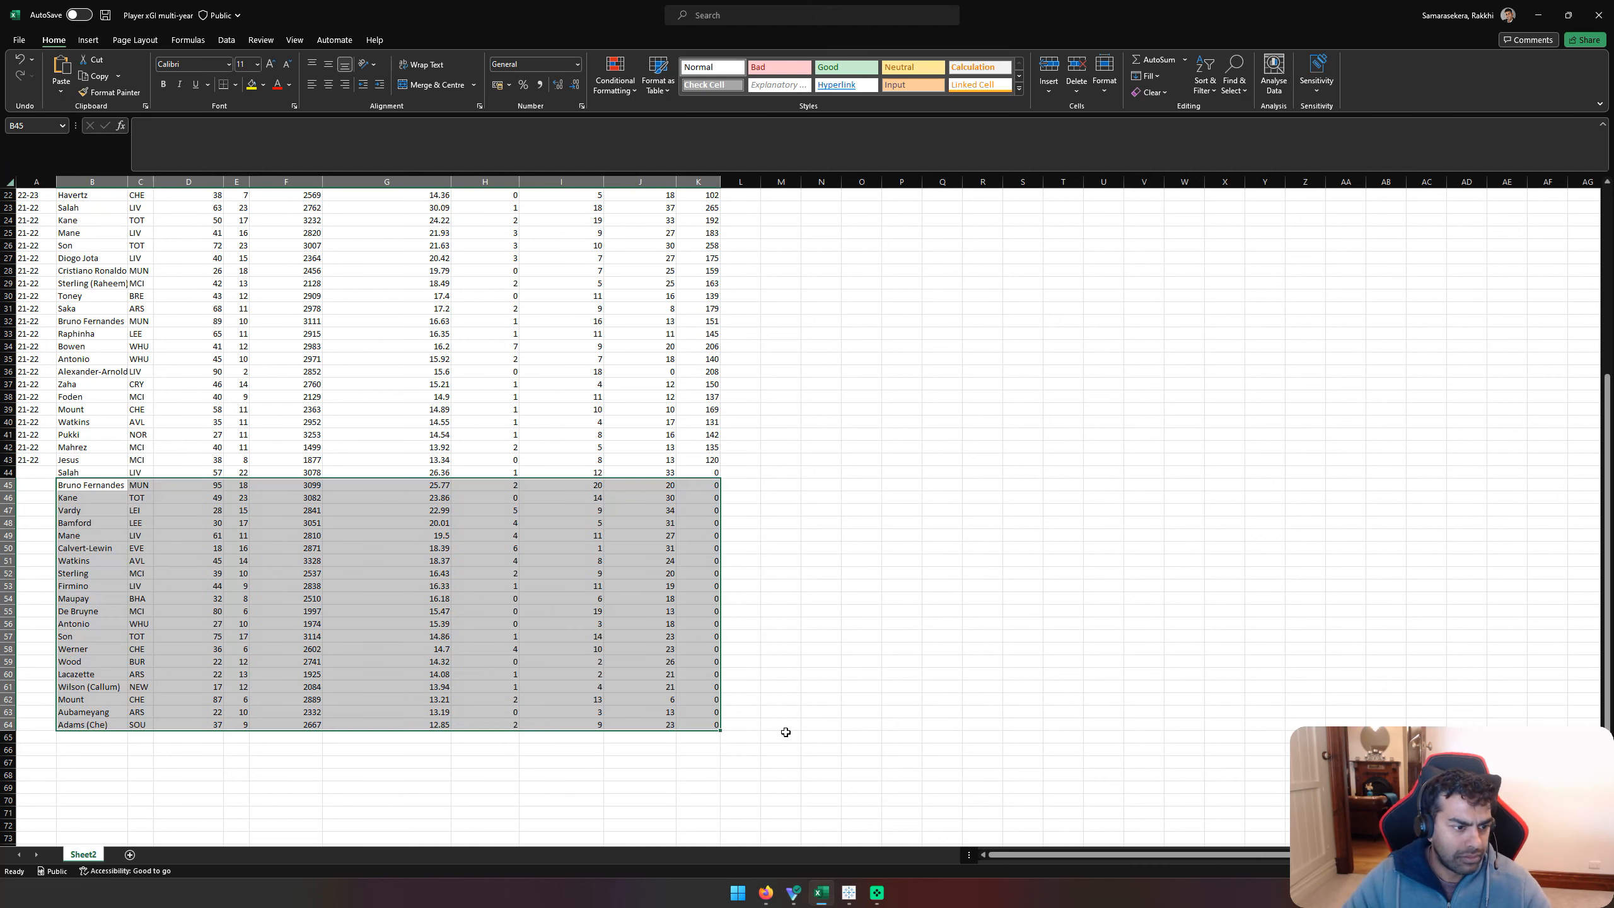
Step: Enter the season 20-21 in Year cell A44, next to Salah's 2020/21 row
left_click(36, 471)
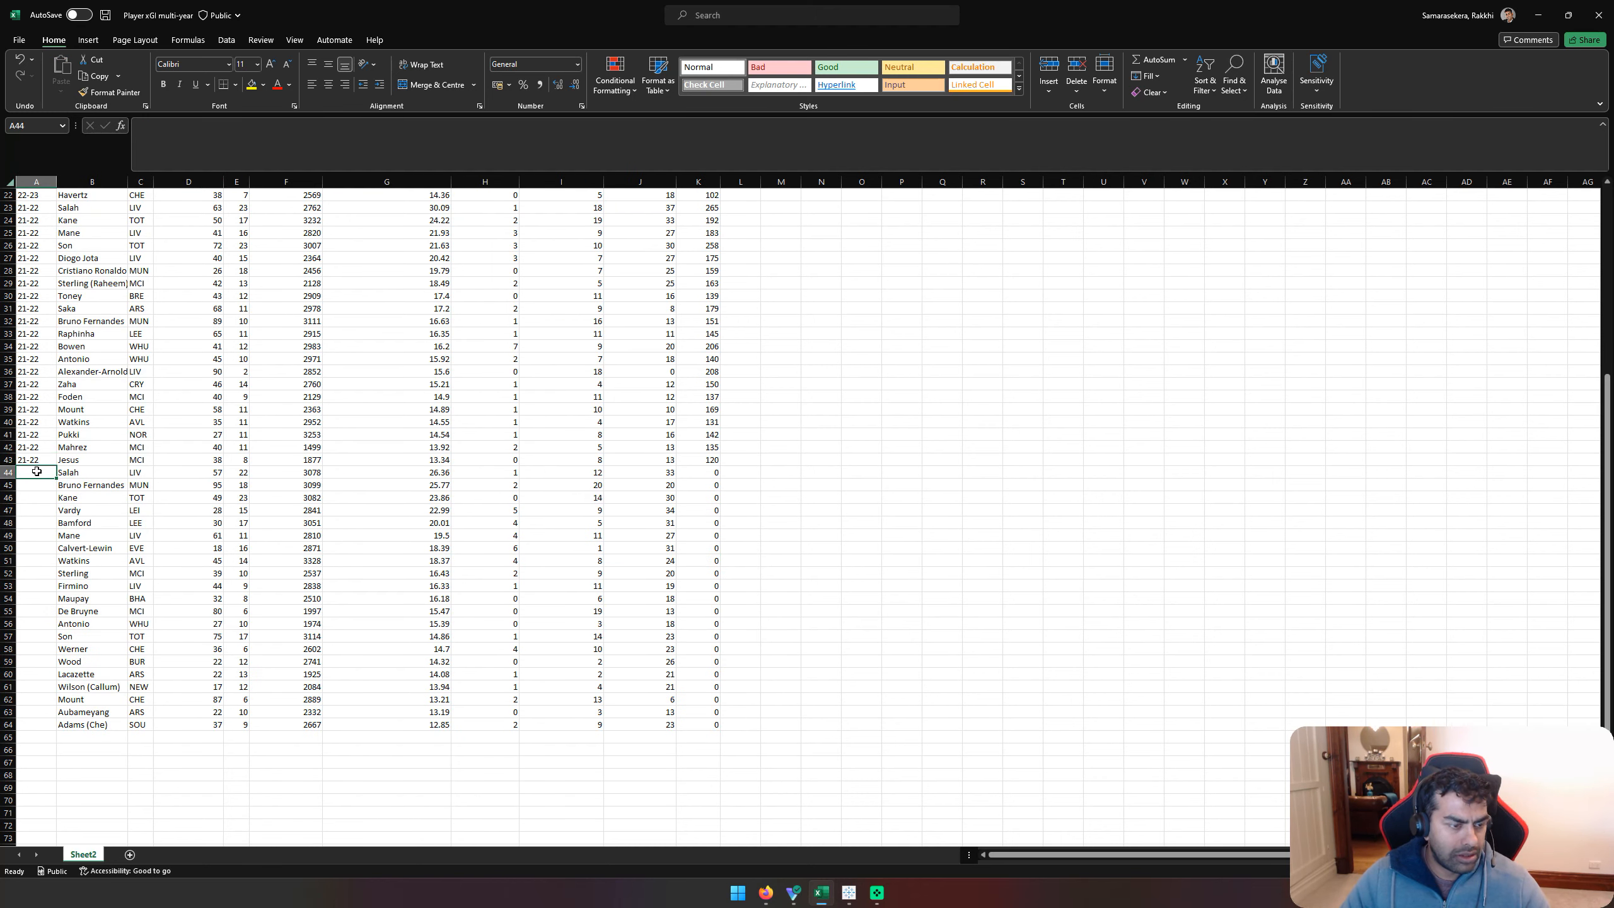
key("alt+Tab")
key("alt+Tab")
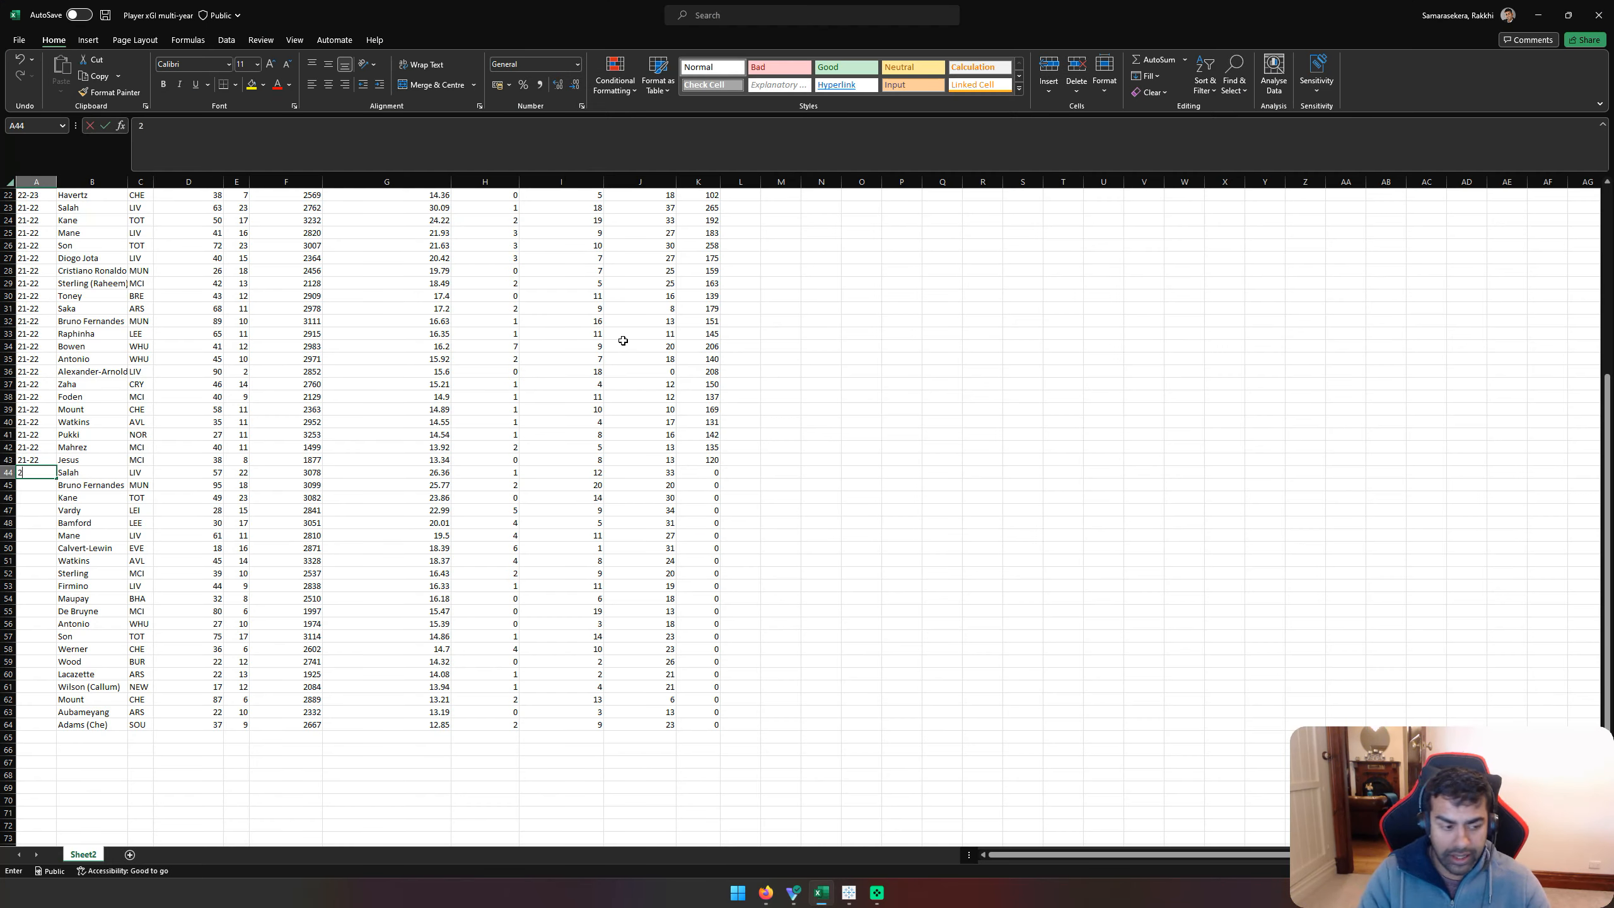
type("20-21")
key("Return")
Step: Copy the 20-21 value from A44 down the Year column to A64
key("Up")
key("ctrl+c")
key("Down")
left_click(34, 725, "shift")
key("ctrl+v")
Step: Save the workbook and go to the first empty row below the 2020/21 data, at B65
left_click(235, 749)
scroll(228, 749, "down", 1)
key("ctrl+s")
left_click(101, 699)
scroll(147, 750, "down", 1)
Step: Switch to the Captain stats page in Firefox and filter the table to the 2019/20 season
key("alt+Tab")
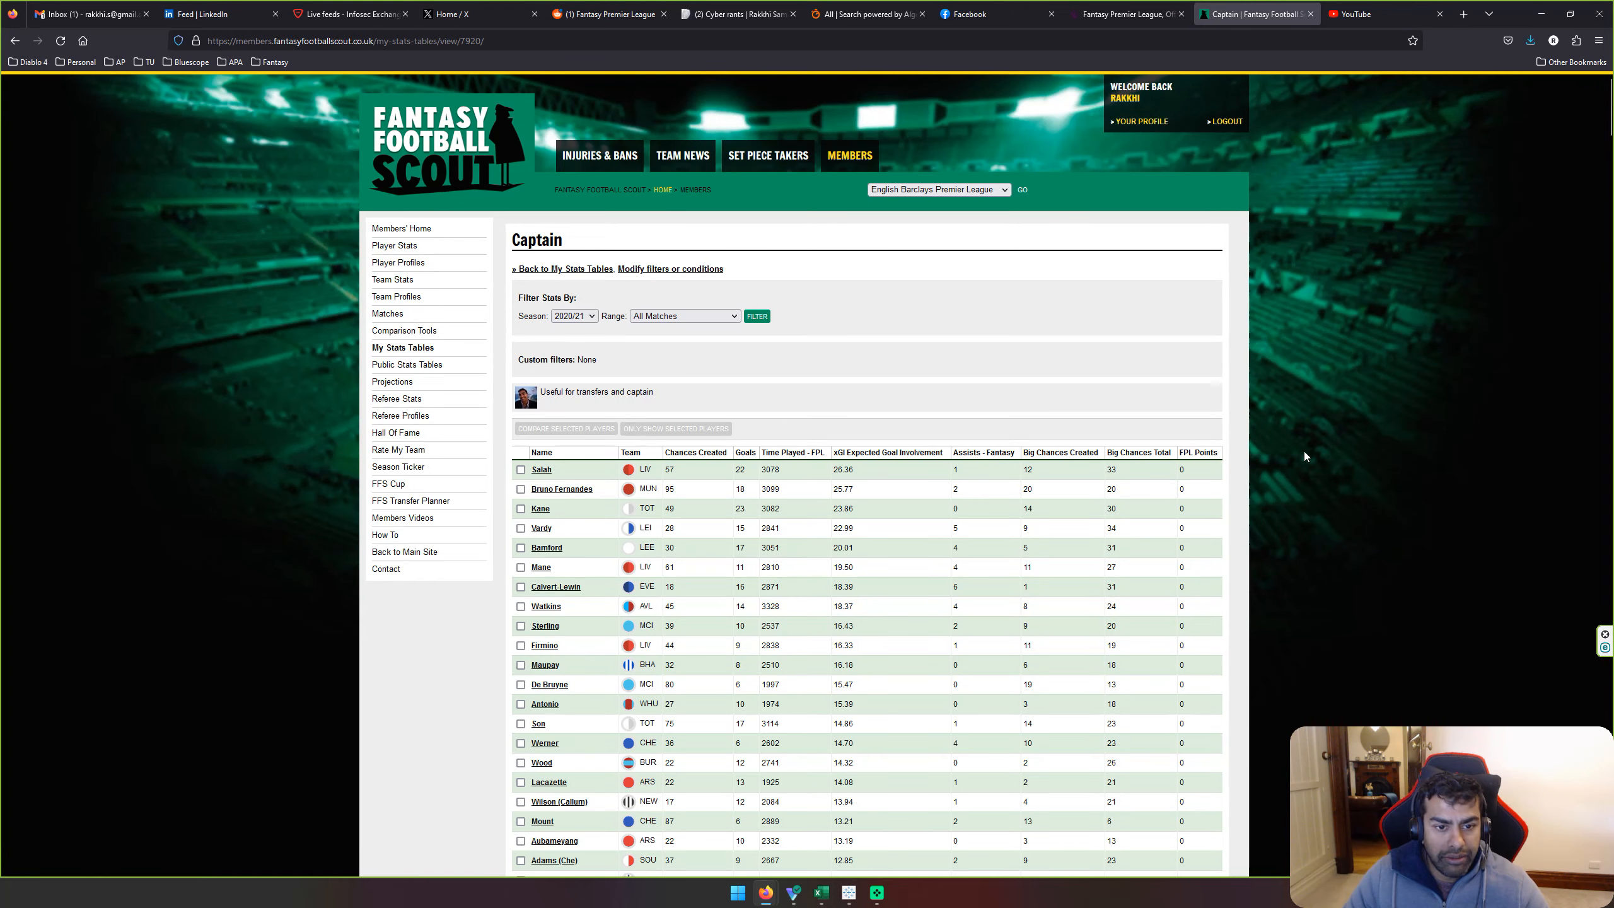
left_click(574, 316)
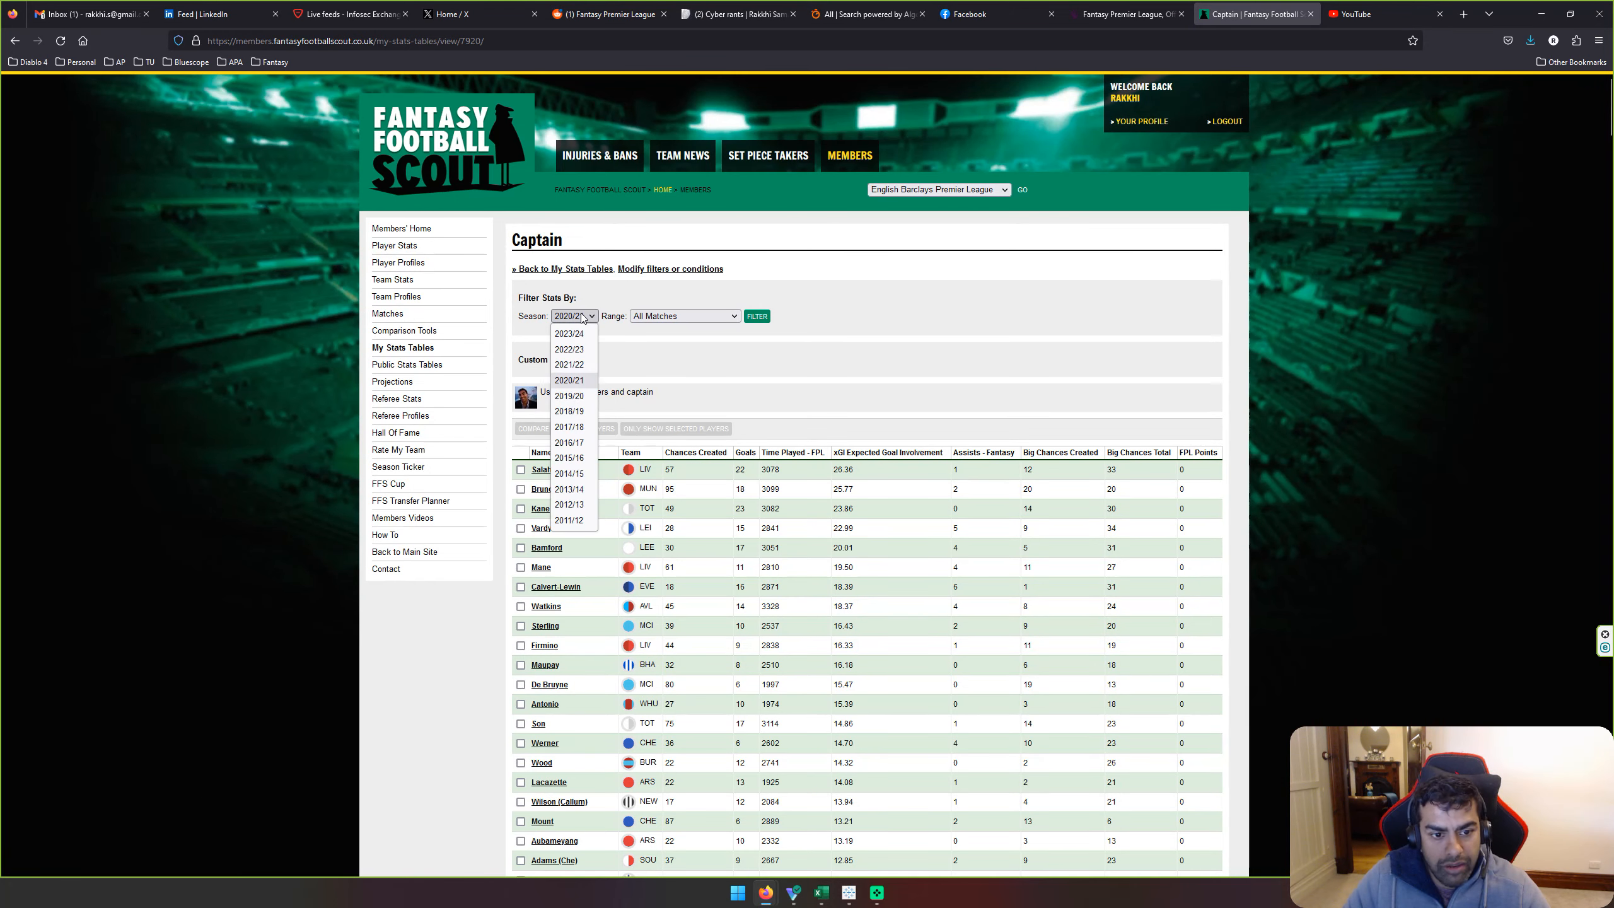
left_click(570, 396)
left_click(754, 316)
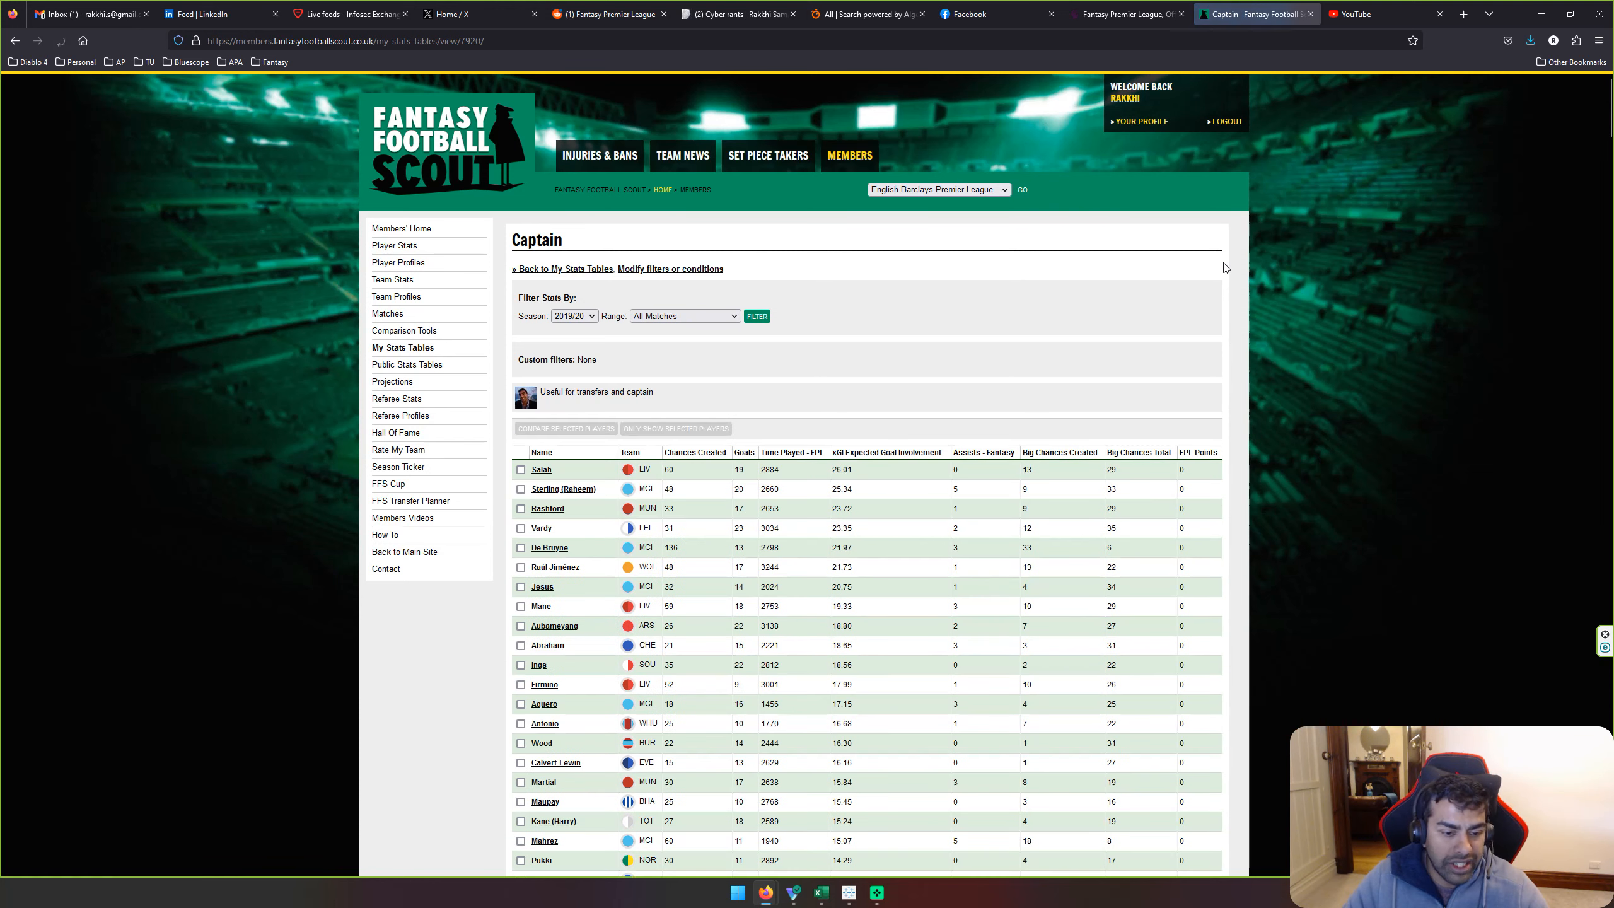
Step: Copy the 2019/20 player rows from Salah to Pukki and paste them into Excel as text from cell B65
left_click_drag(1186, 860, 536, 469)
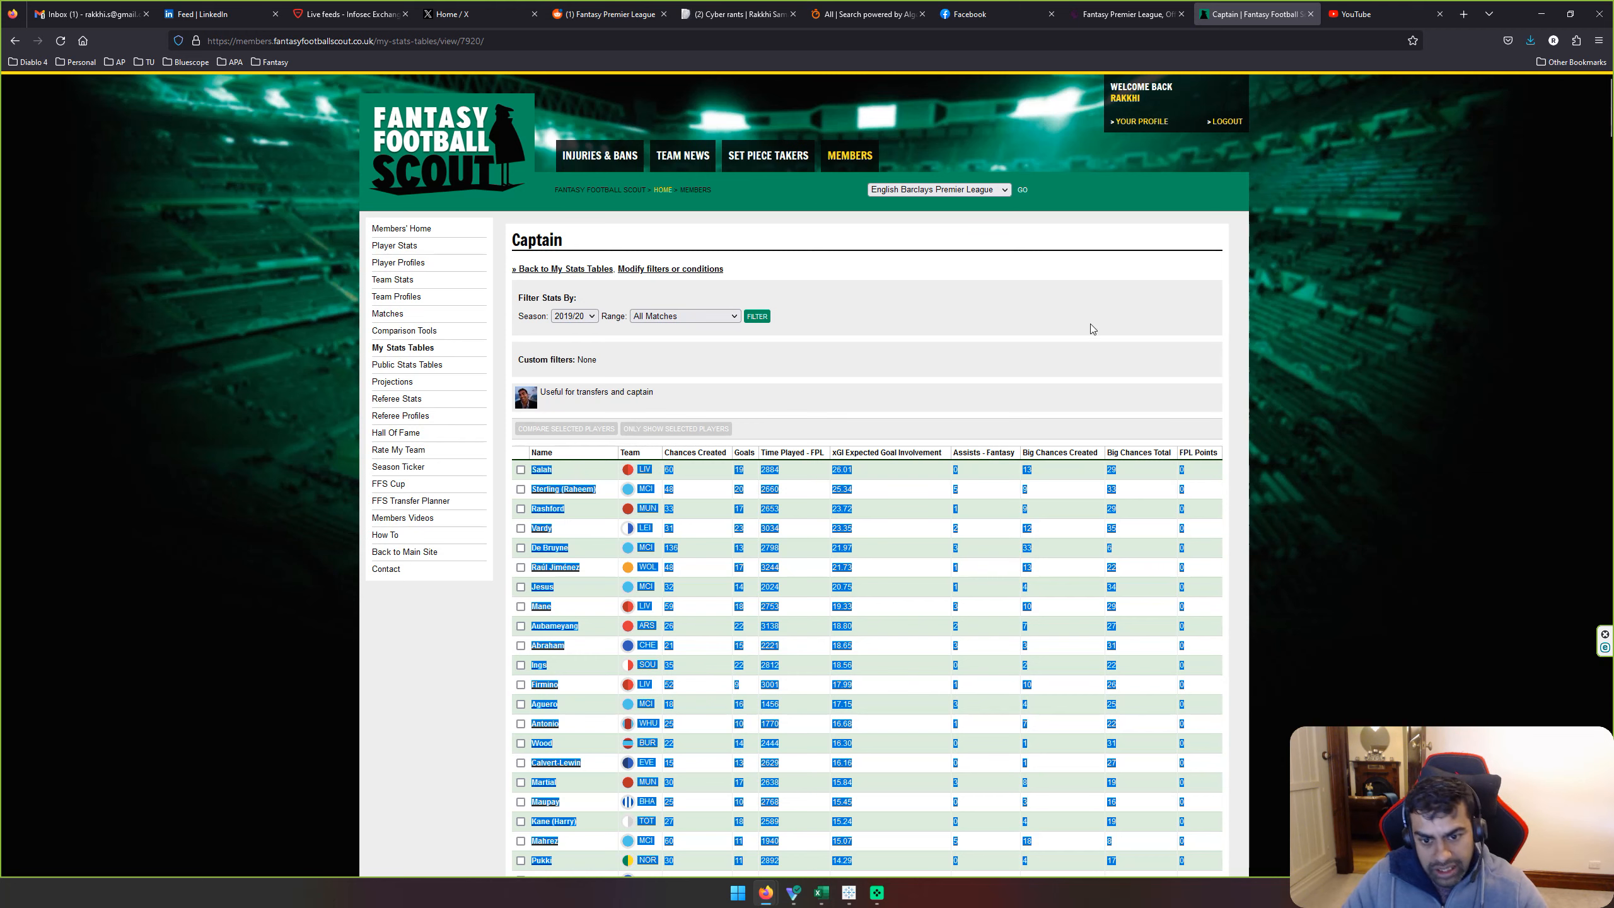
key("alt+Tab")
left_click(61, 92)
left_click(70, 171)
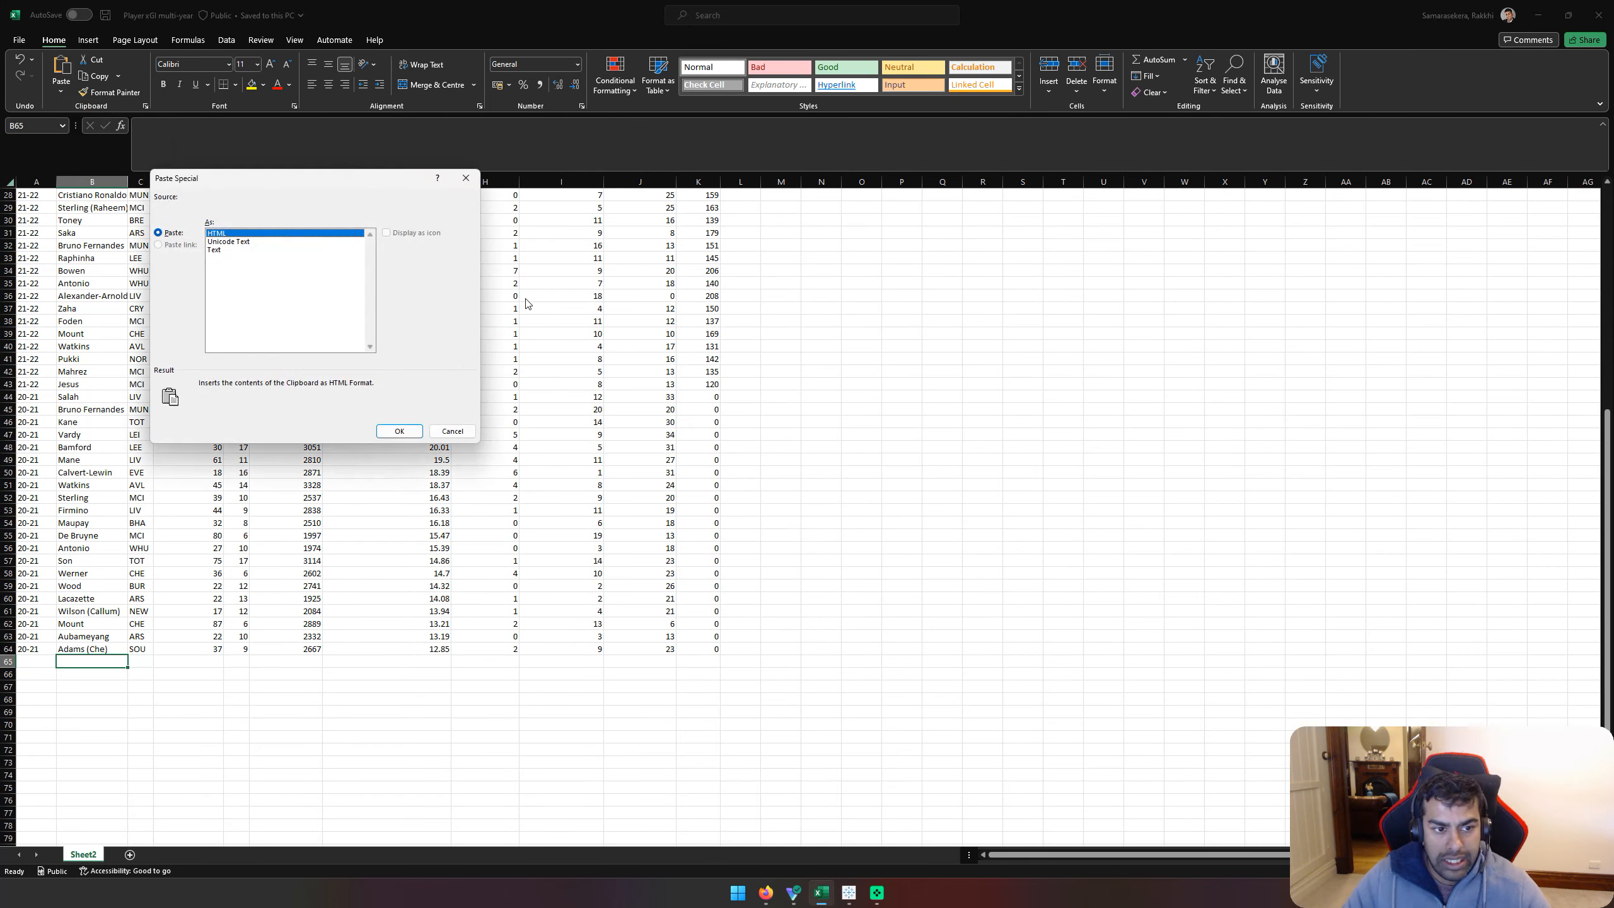
double_click(216, 249)
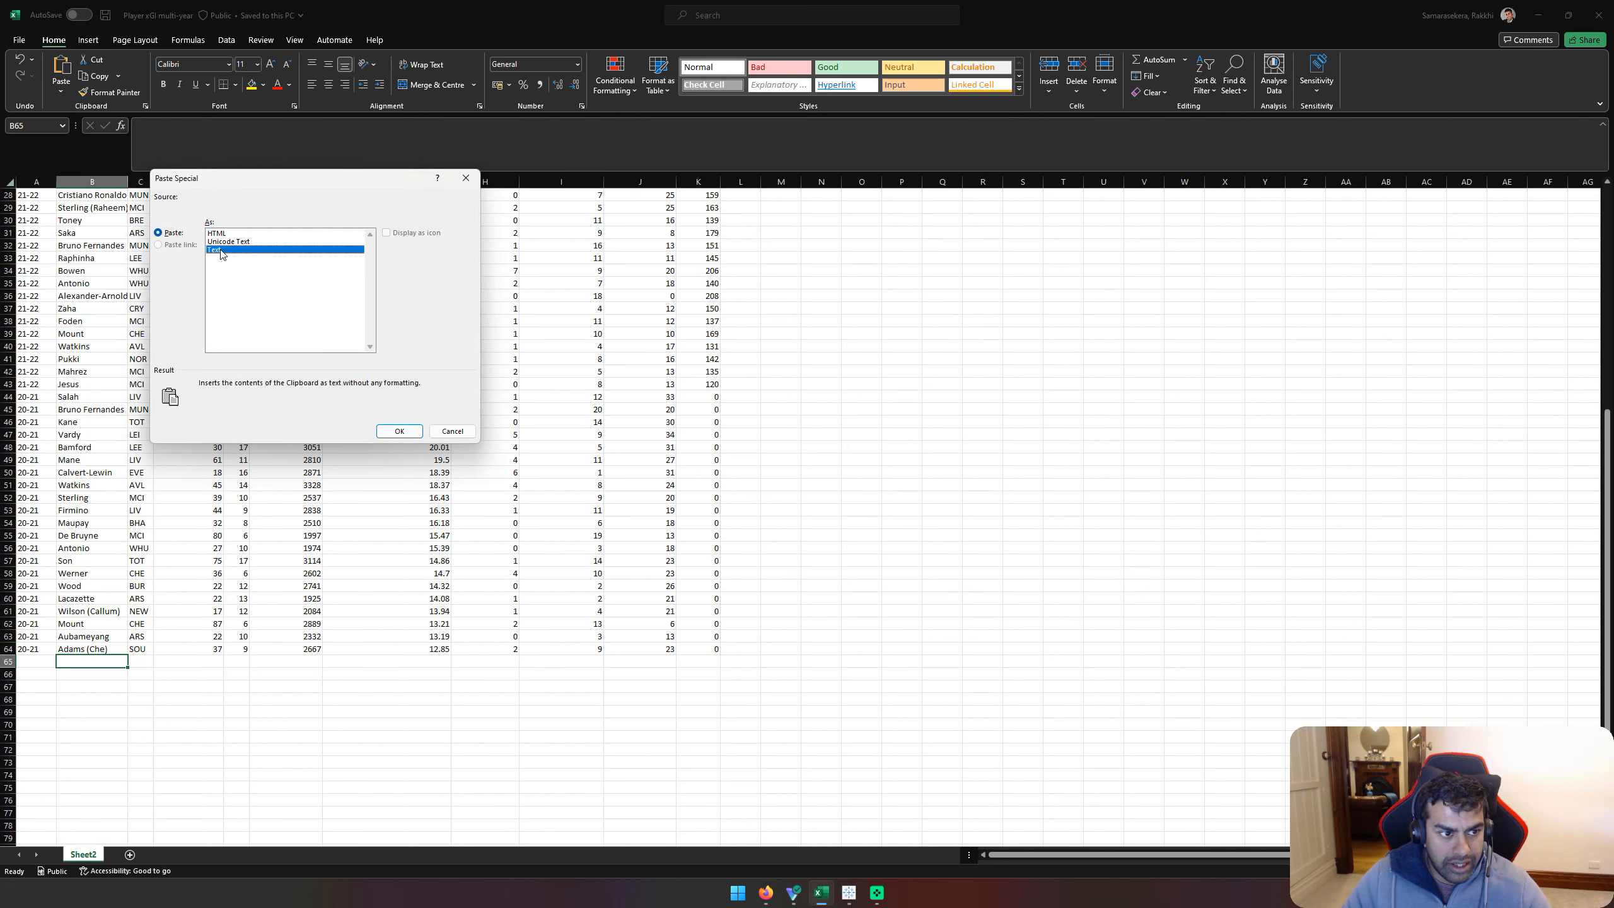
Step: Move the pasted 2019/20 block in C65:L85 one column over so it starts at B65
key("Right")
scroll(159, 670, "down", 3)
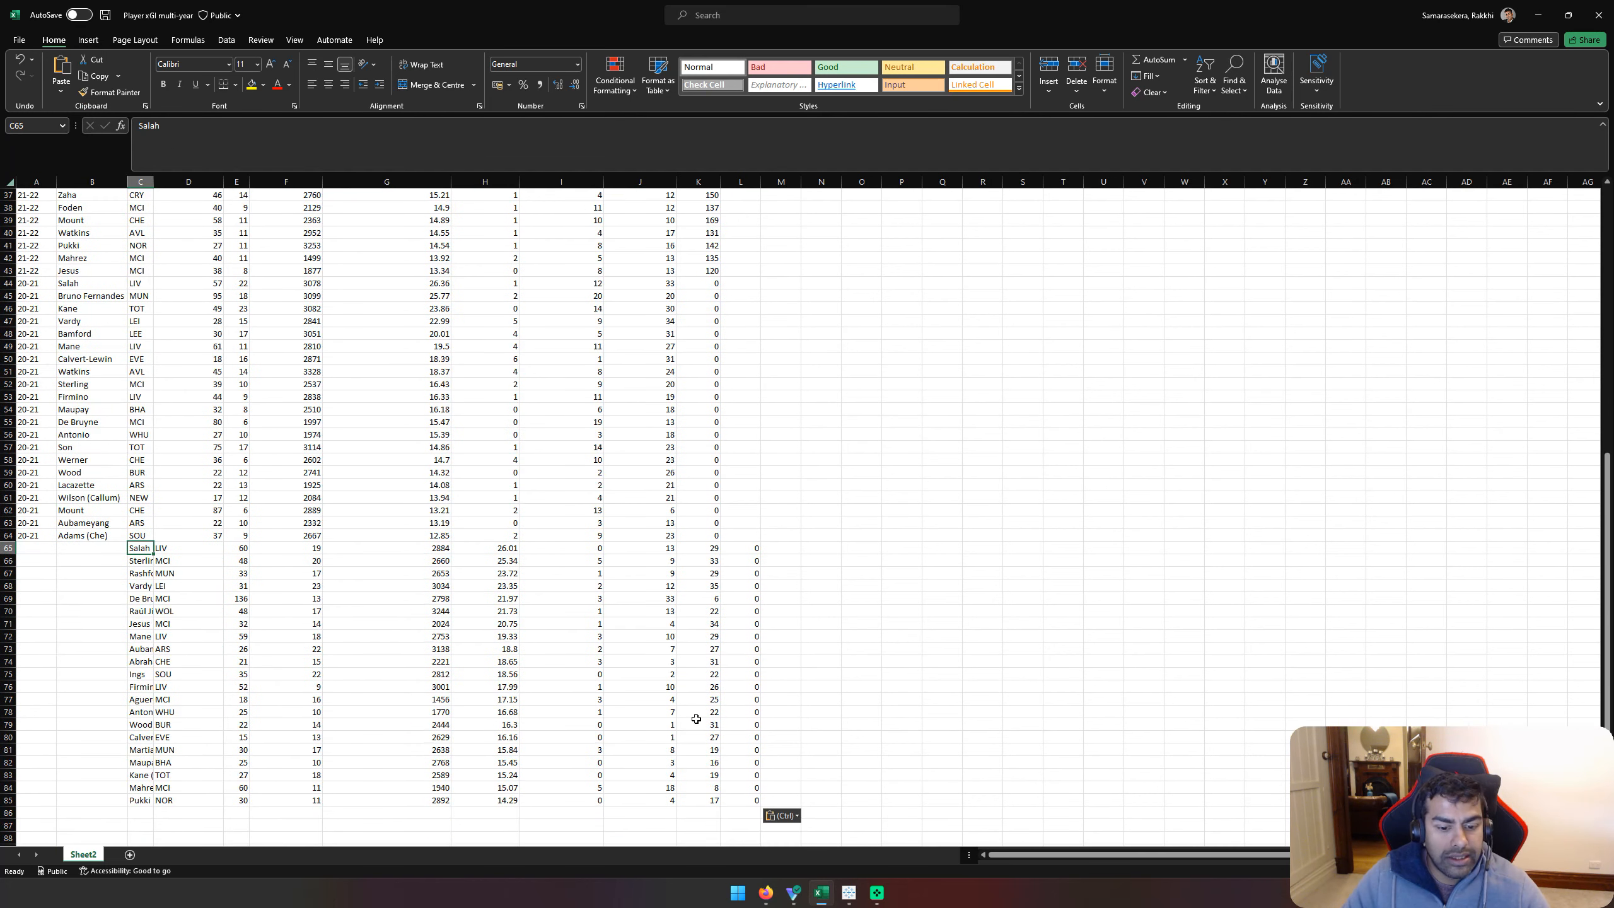
left_click(750, 802, "shift")
key("ctrl+x")
key("Left")
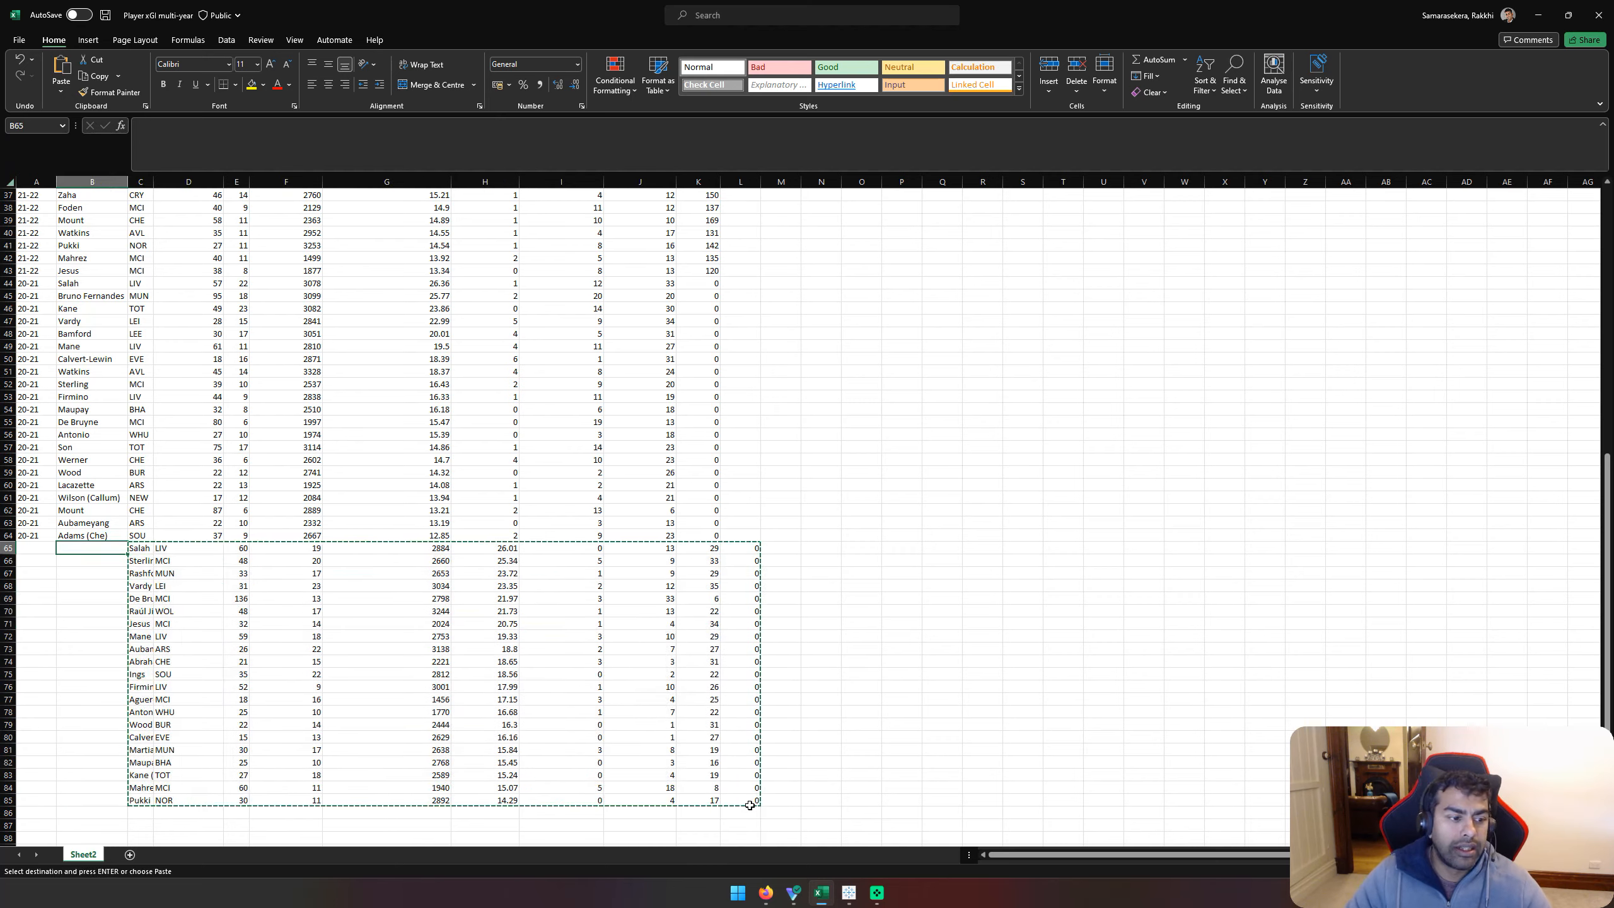
key("ctrl+v")
Step: Check the season on the Captain page and enter 19-20 in Year cell A65
key("Left")
key("Down")
key("Up")
key("alt+Tab")
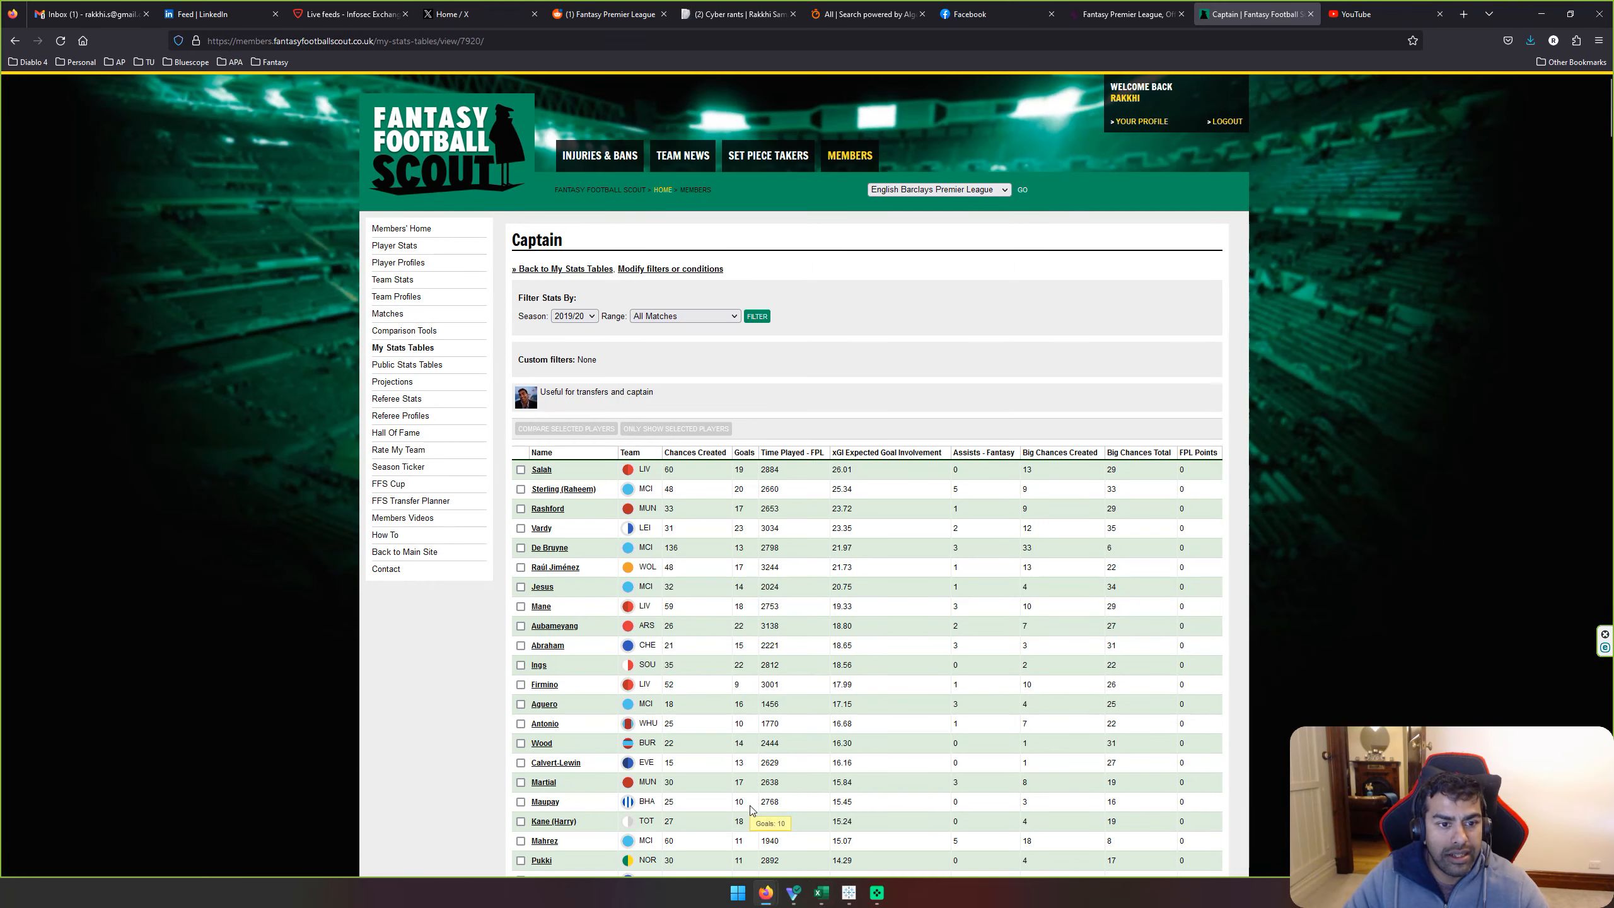
key("alt+Tab")
type("1")
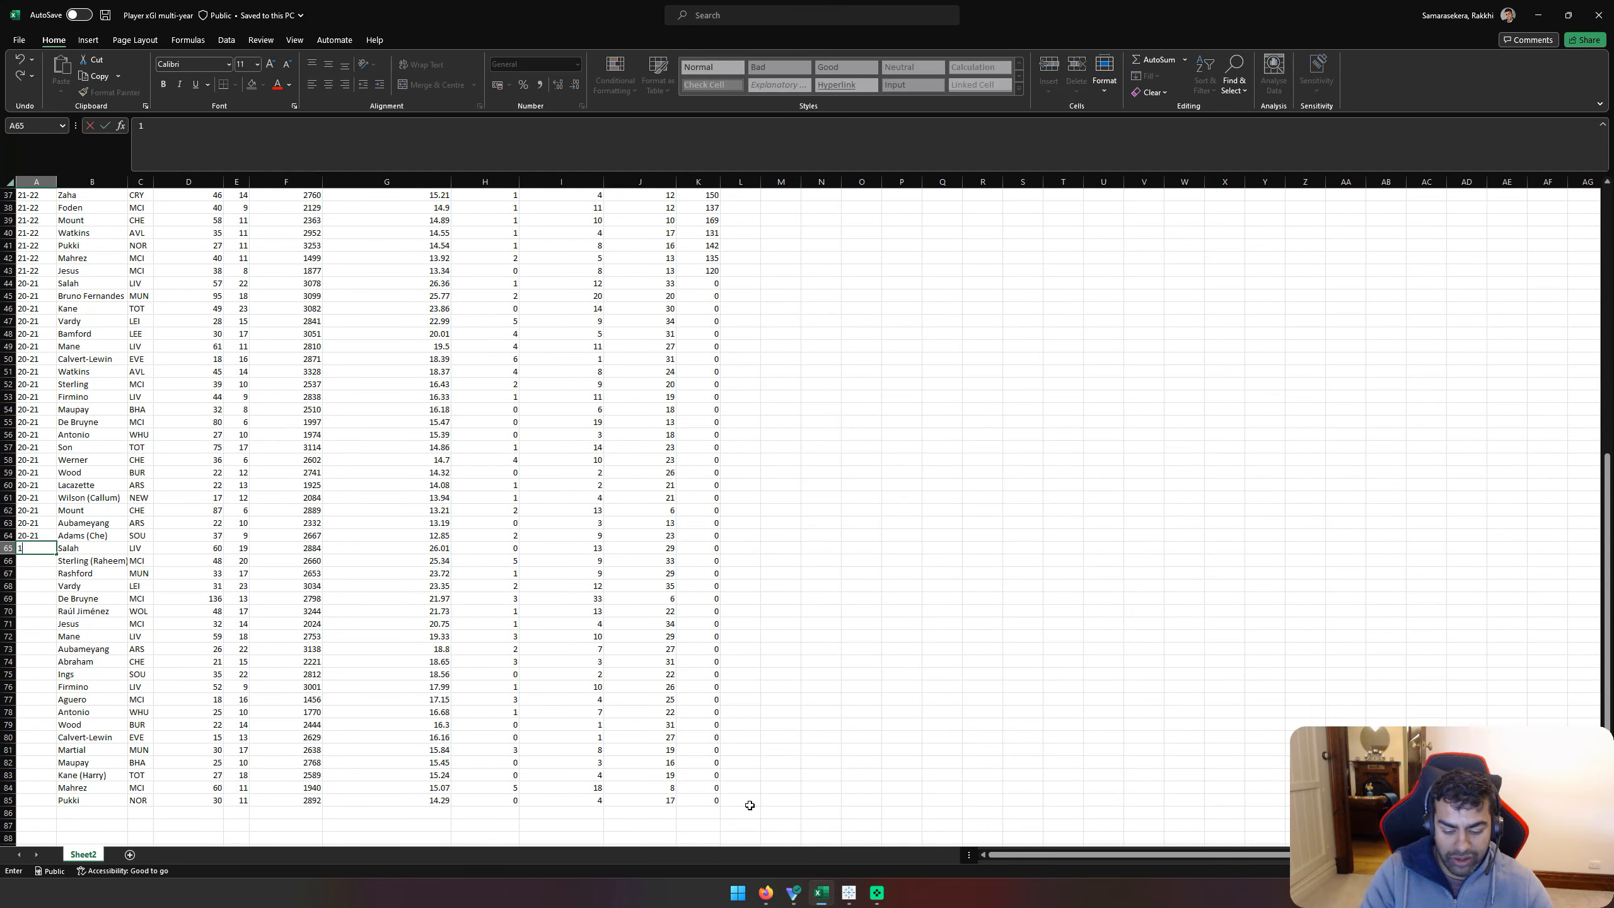
type("9-20")
key("Return")
Step: Copy the 19-20 value from A65 down the Year column to A85
key("Up")
key("ctrl+c")
key("Down")
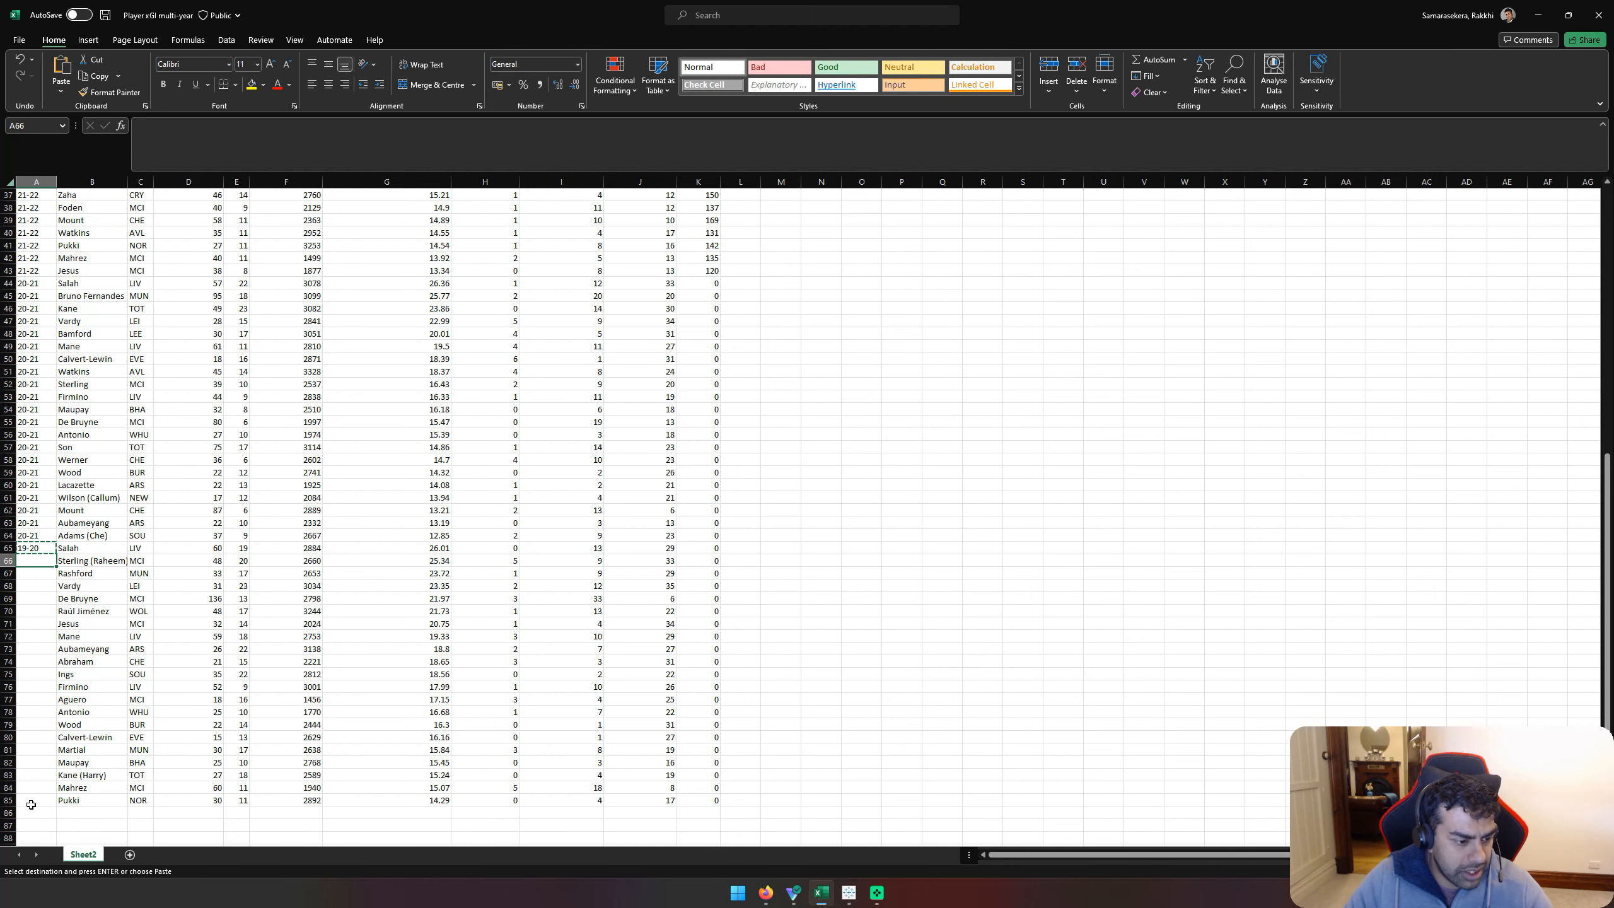
left_click(32, 800, "shift")
key("ctrl+v")
Step: Go to the empty rows below the 2019/20 data and save the workbook
scroll(106, 706, "down", 3)
left_click(106, 704)
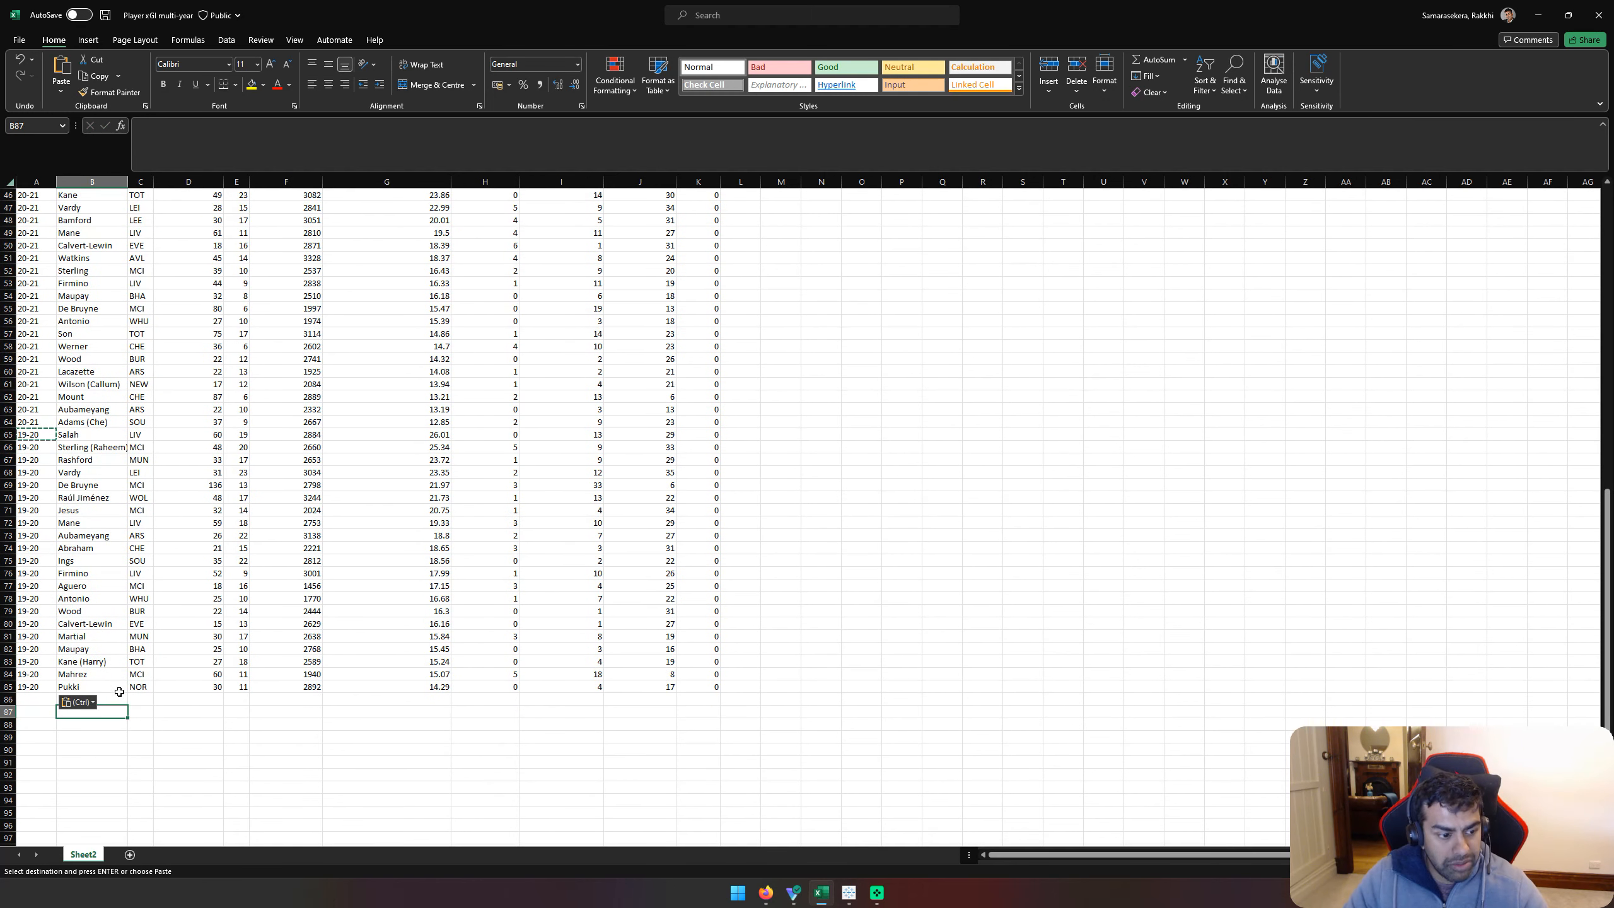
key("ctrl+s")
Step: Return to the Captain stats page in Firefox and filter the table to the 2018/19 season
key("alt+Tab")
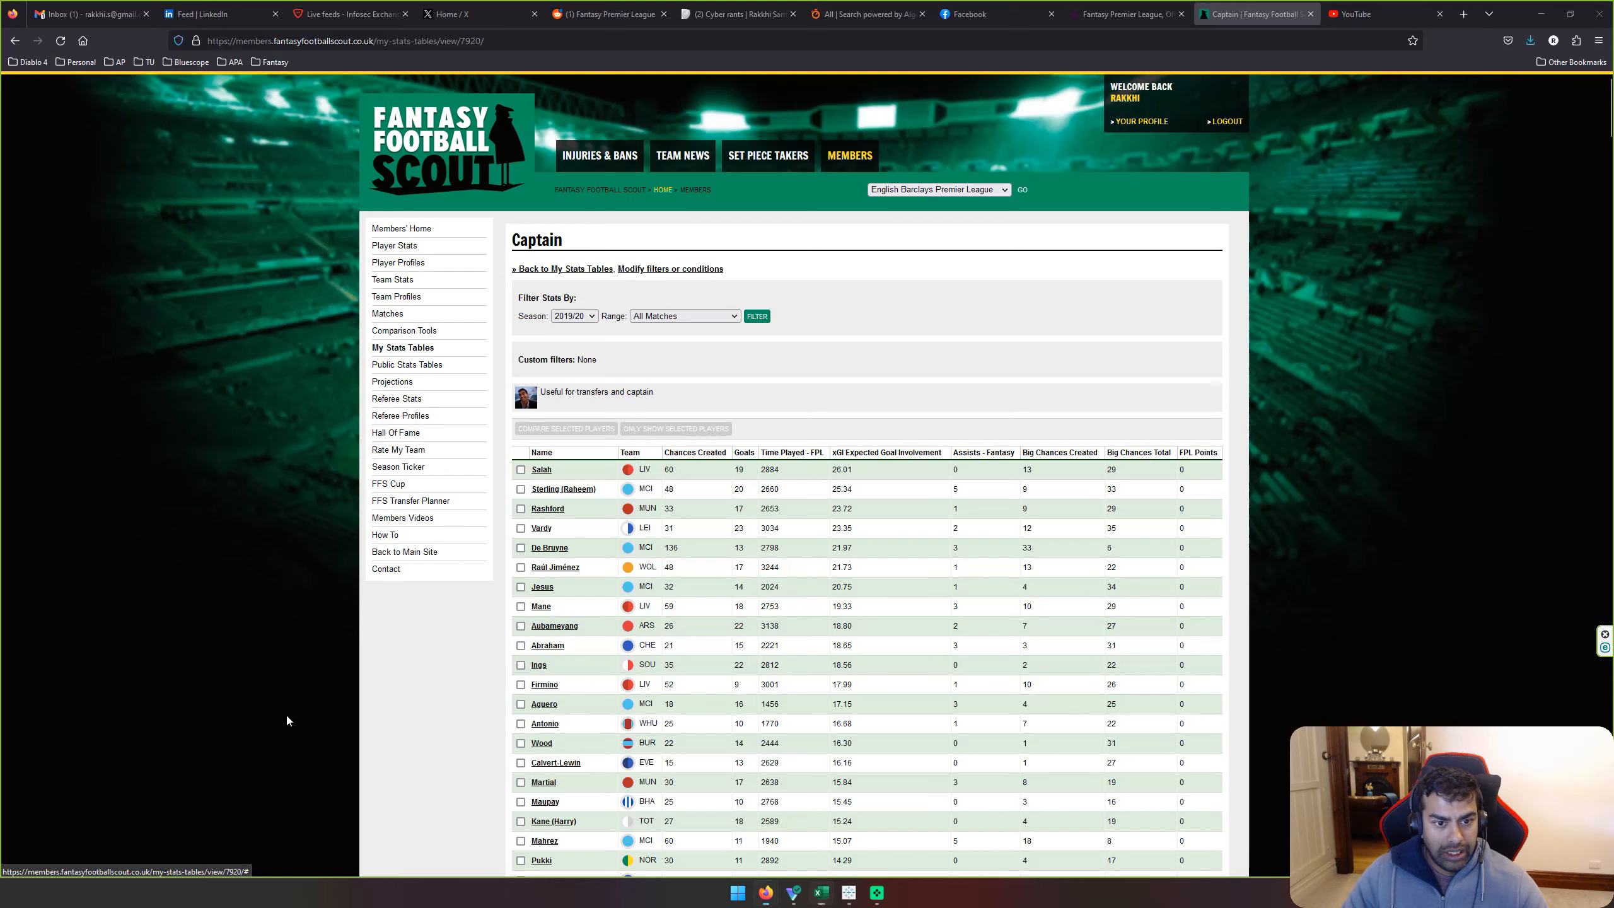
left_click(574, 315)
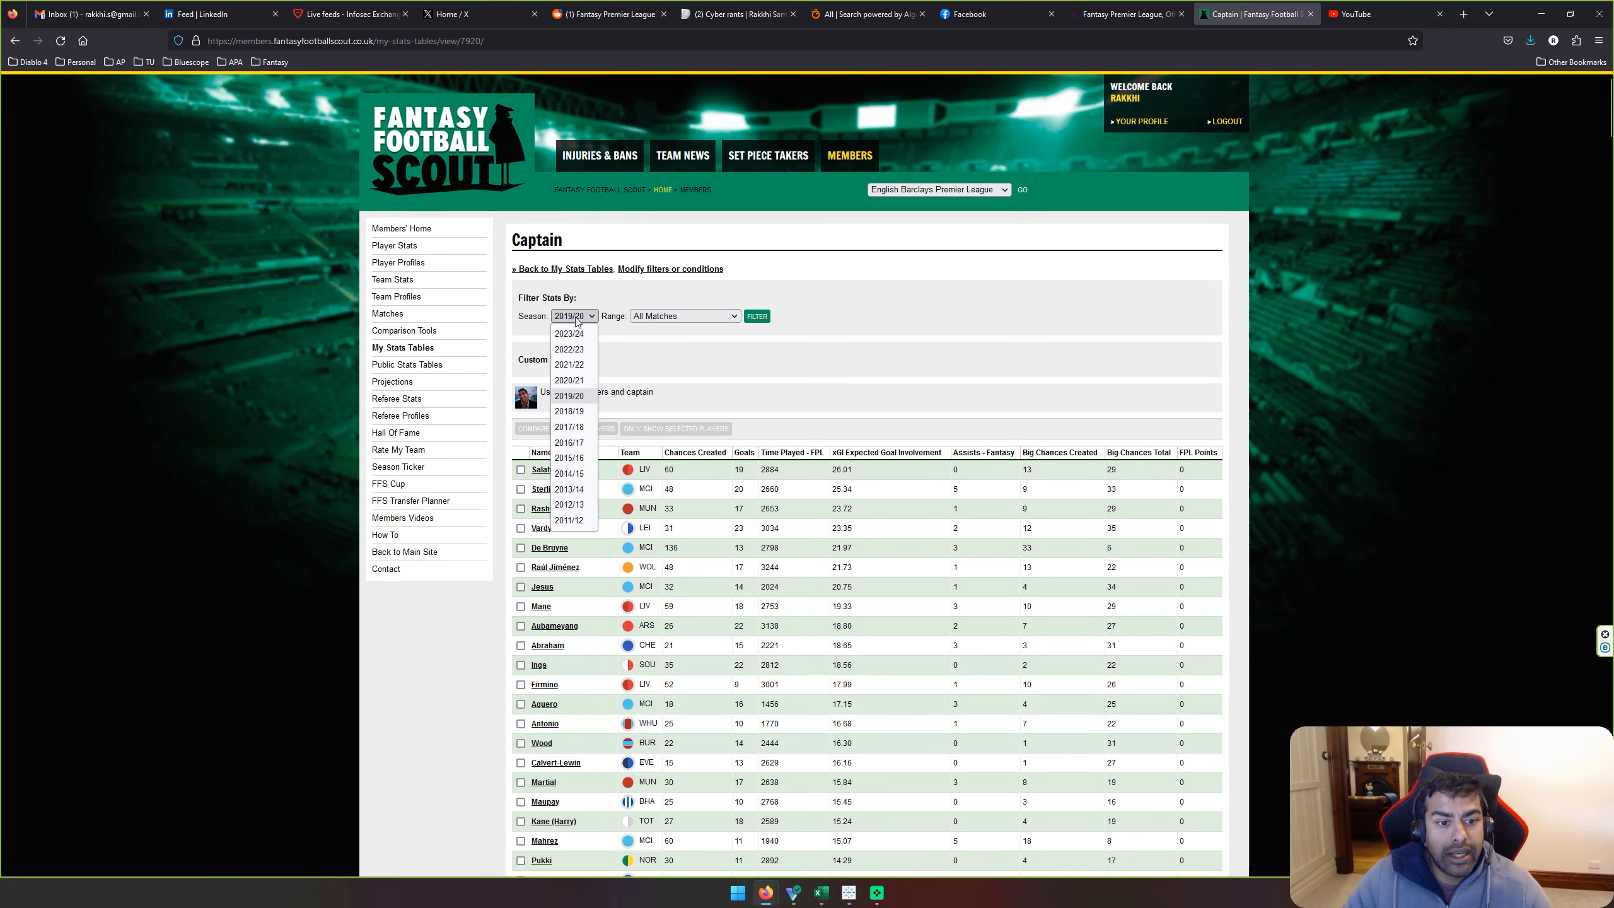
left_click(574, 412)
left_click(757, 316)
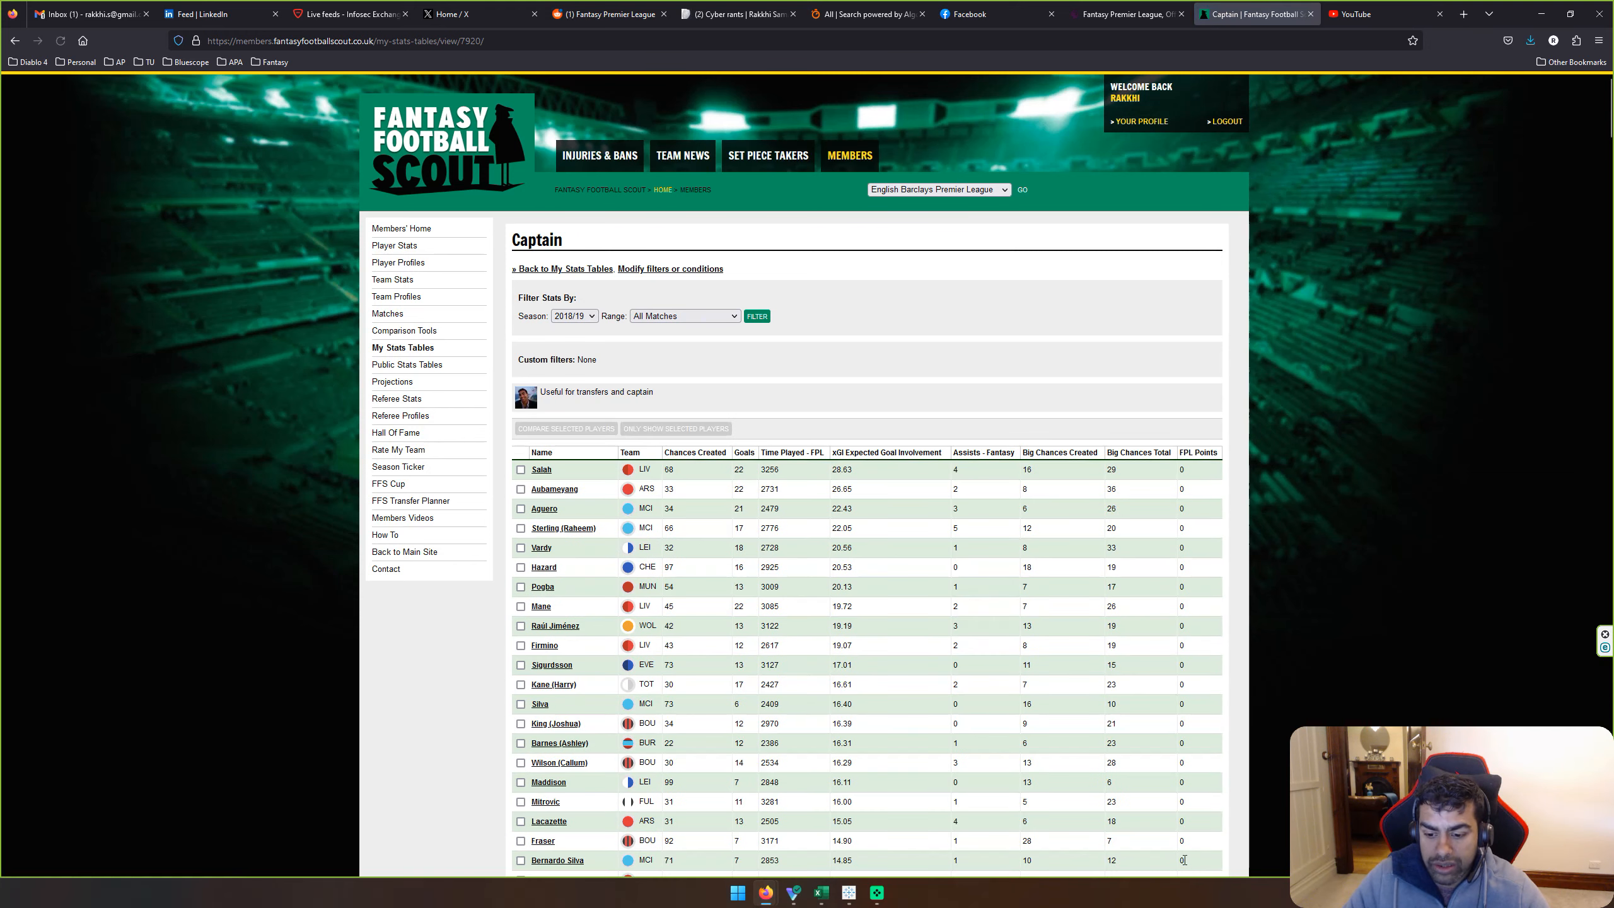
Step: Copy the 2018/19 player rows from Salah to Bernardo Silva and paste them into Excel as text from cell B86
left_click_drag(1119, 873, 533, 471)
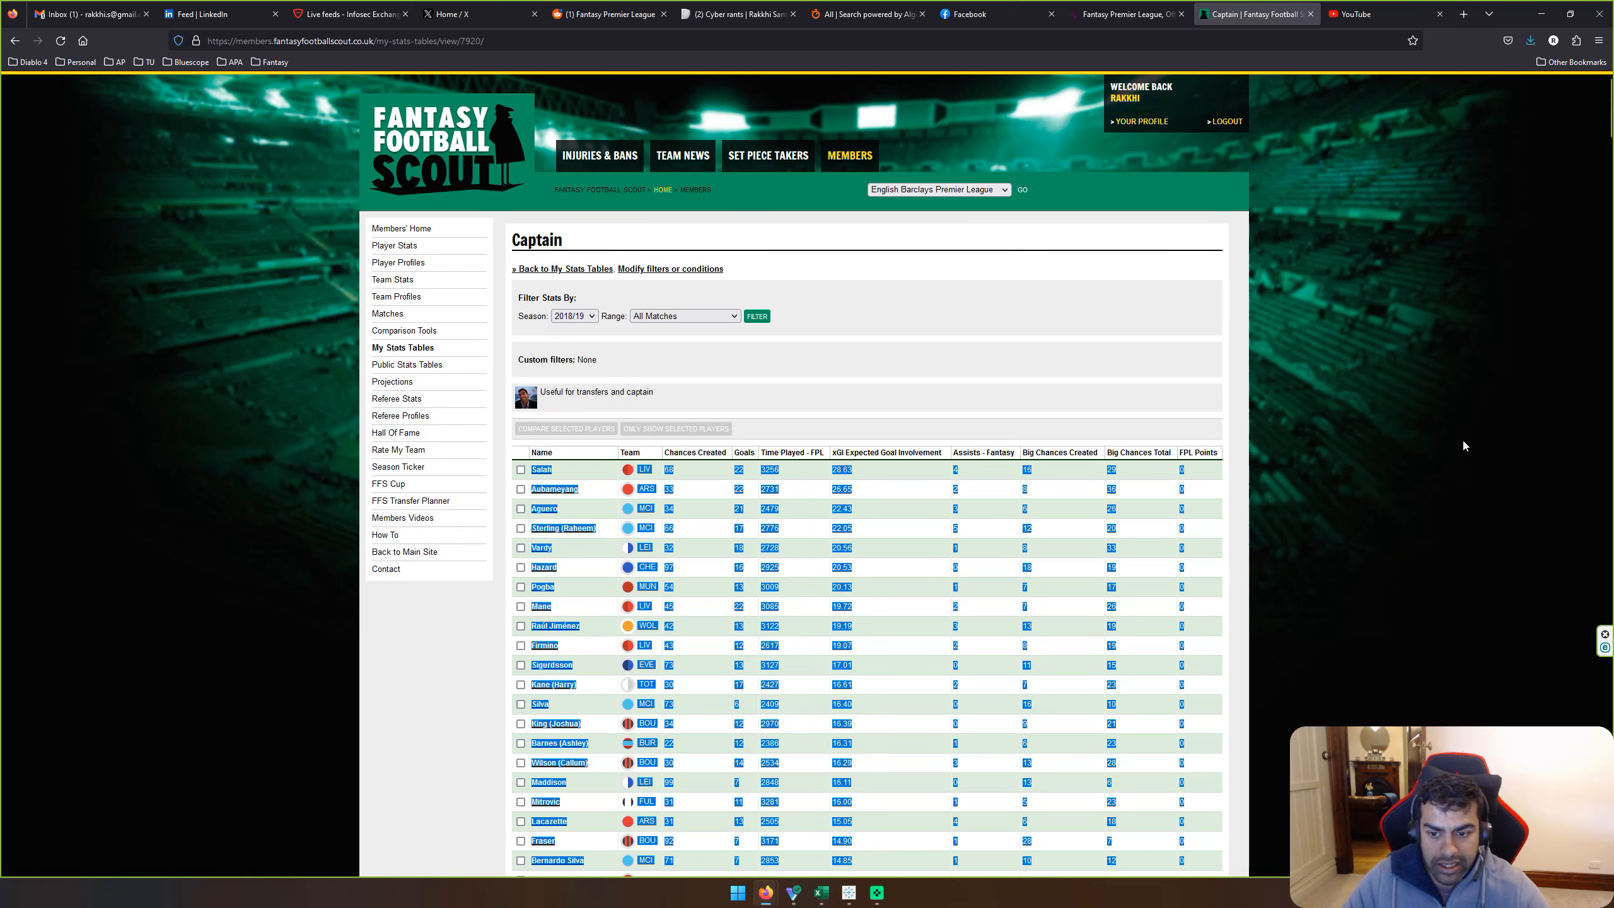
key("alt+Tab")
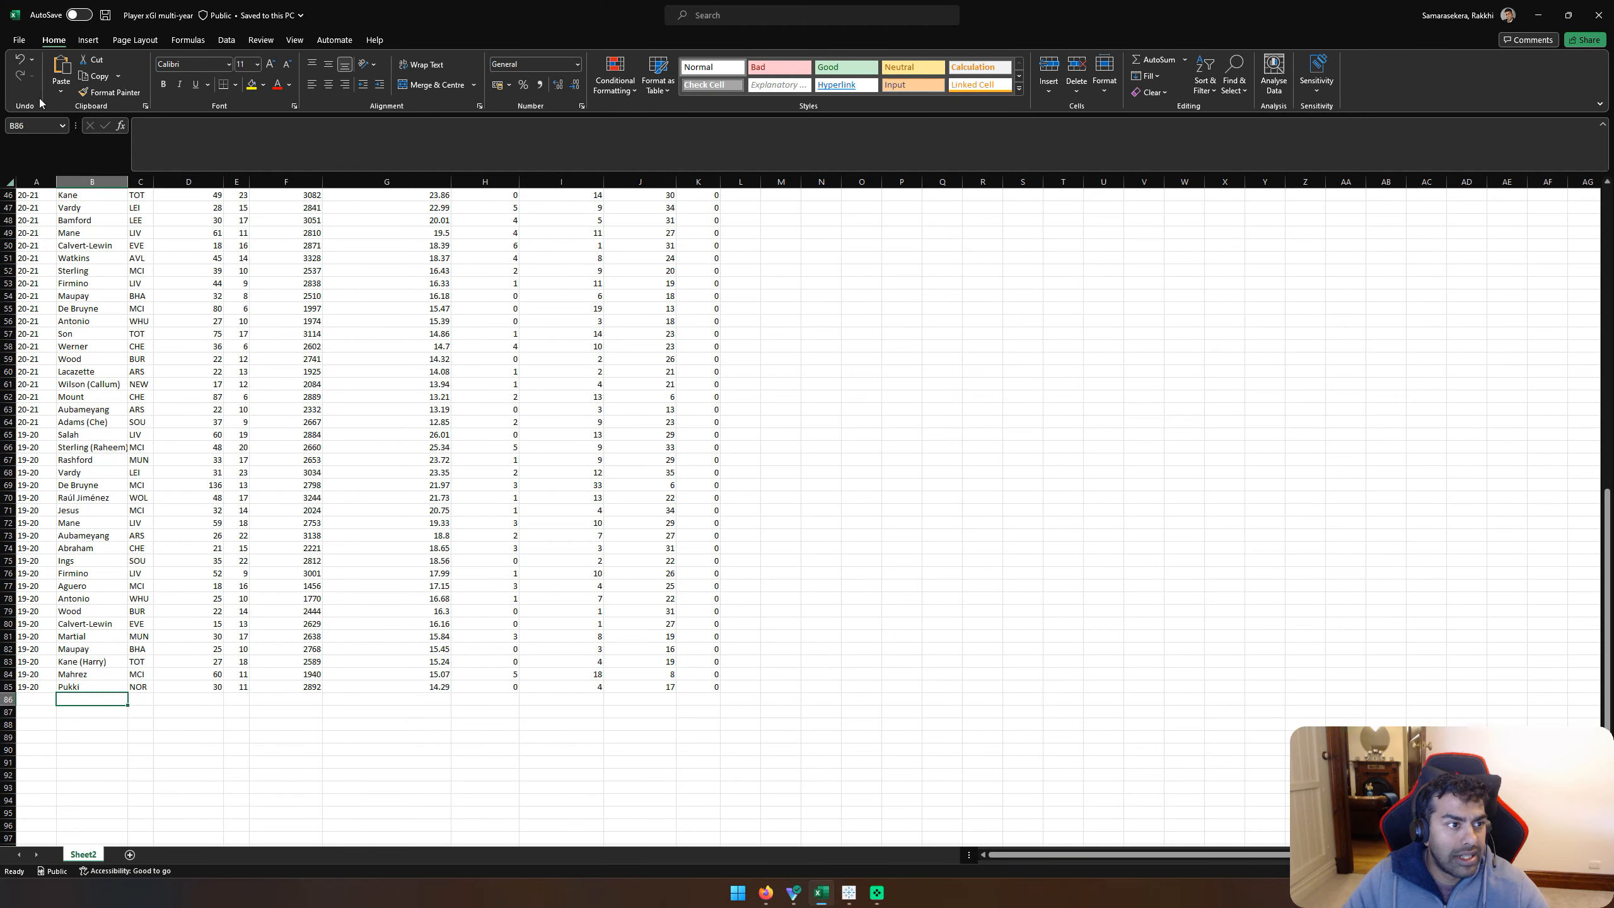
left_click(61, 92)
left_click(89, 164)
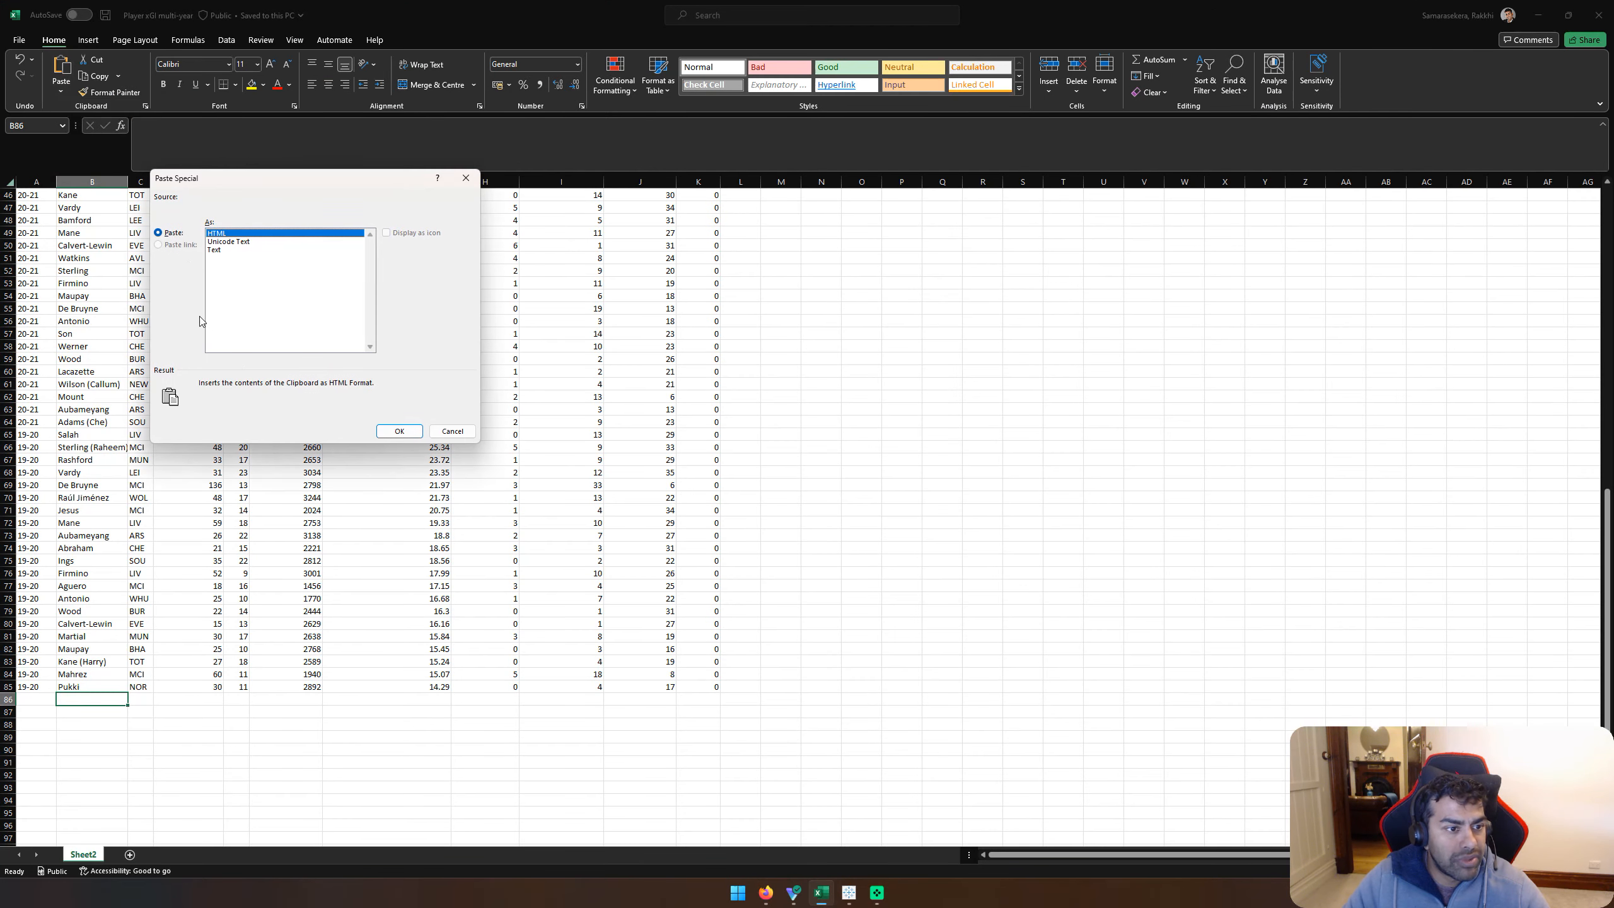
left_click(215, 249)
left_click(399, 431)
Step: Move the pasted 2018/19 block in C86:L106 one column over so it starts at B86
scroll(345, 534, "down", 4)
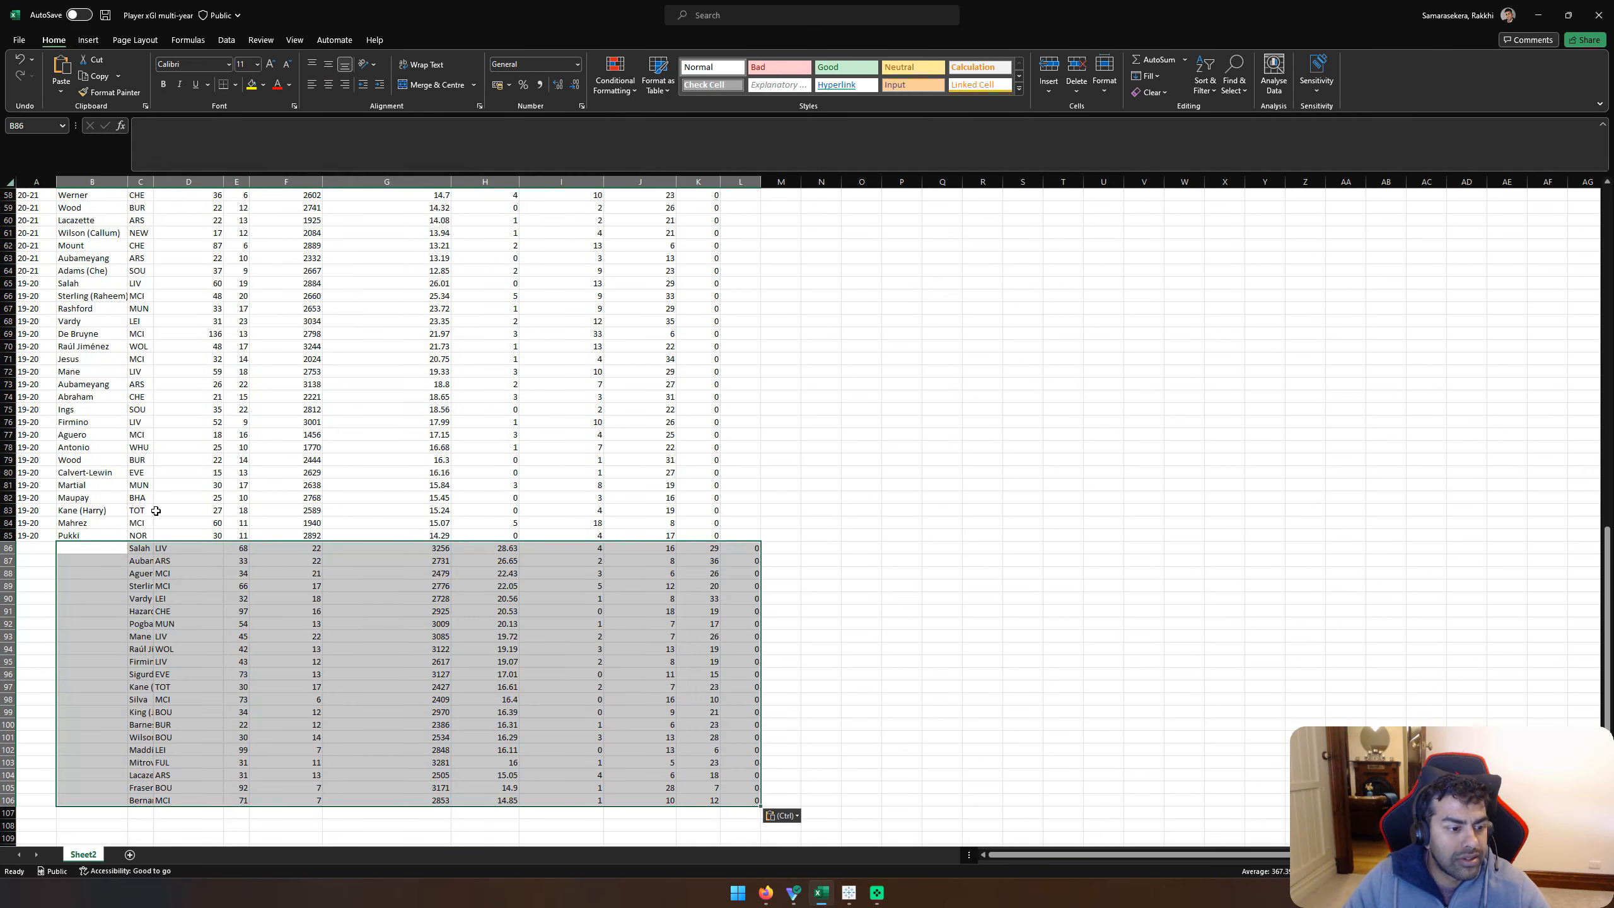
left_click_drag(137, 547, 745, 801)
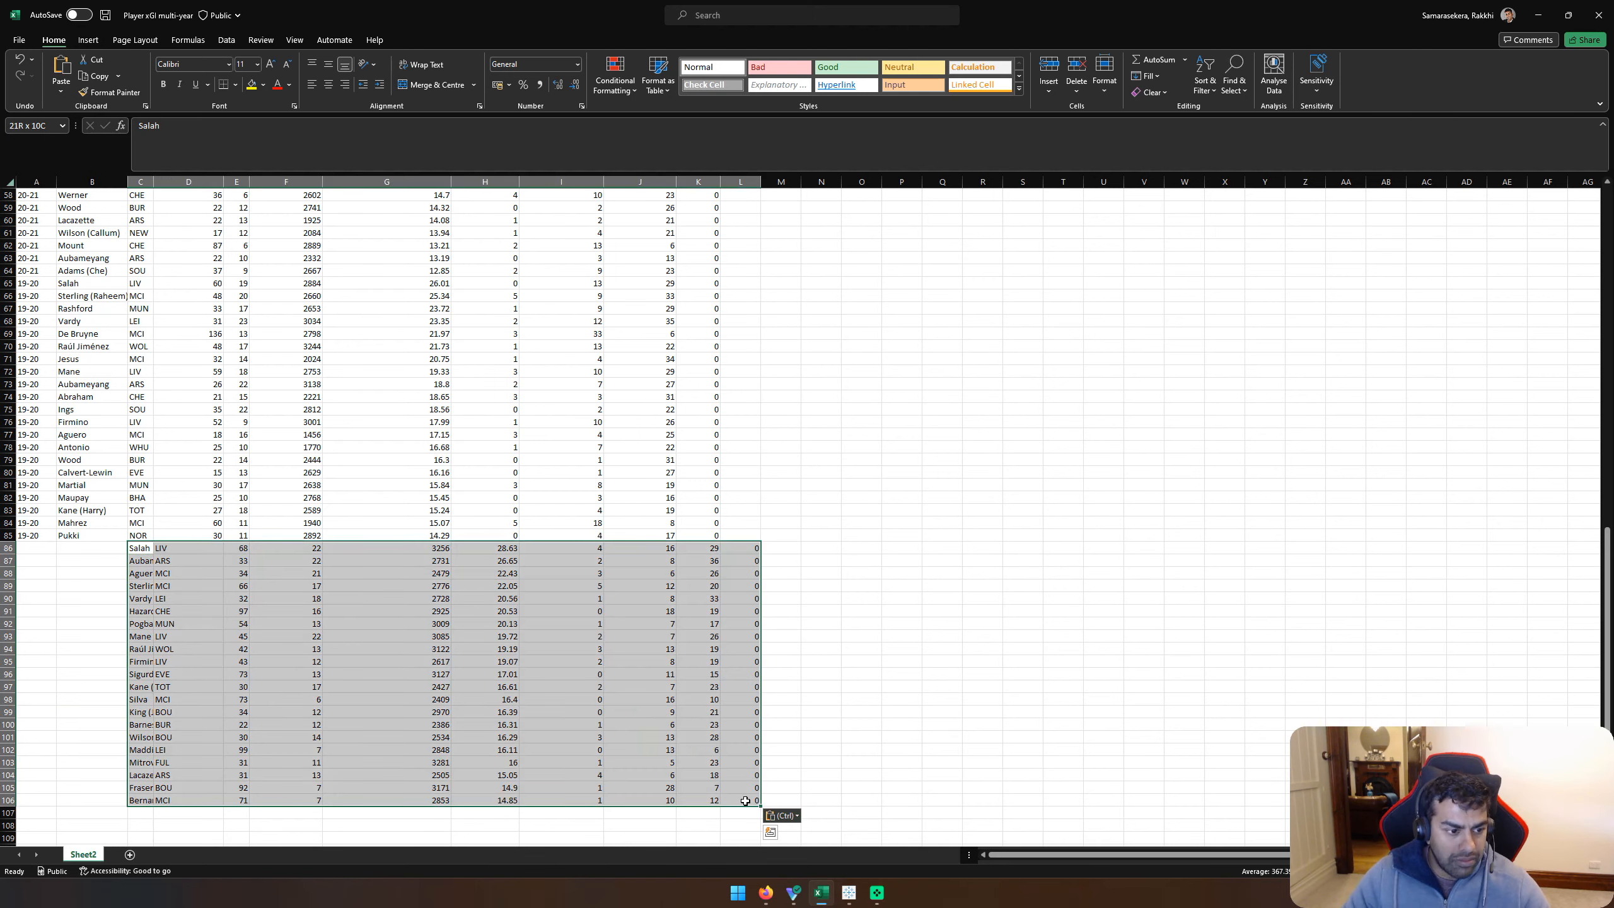
key("ctrl+x")
key("Left")
key("ctrl+v")
Step: Check the season on the Captain page and enter 18-19 in Year cell A86
key("Left")
key("Up")
key("ctrl+c")
key("Down")
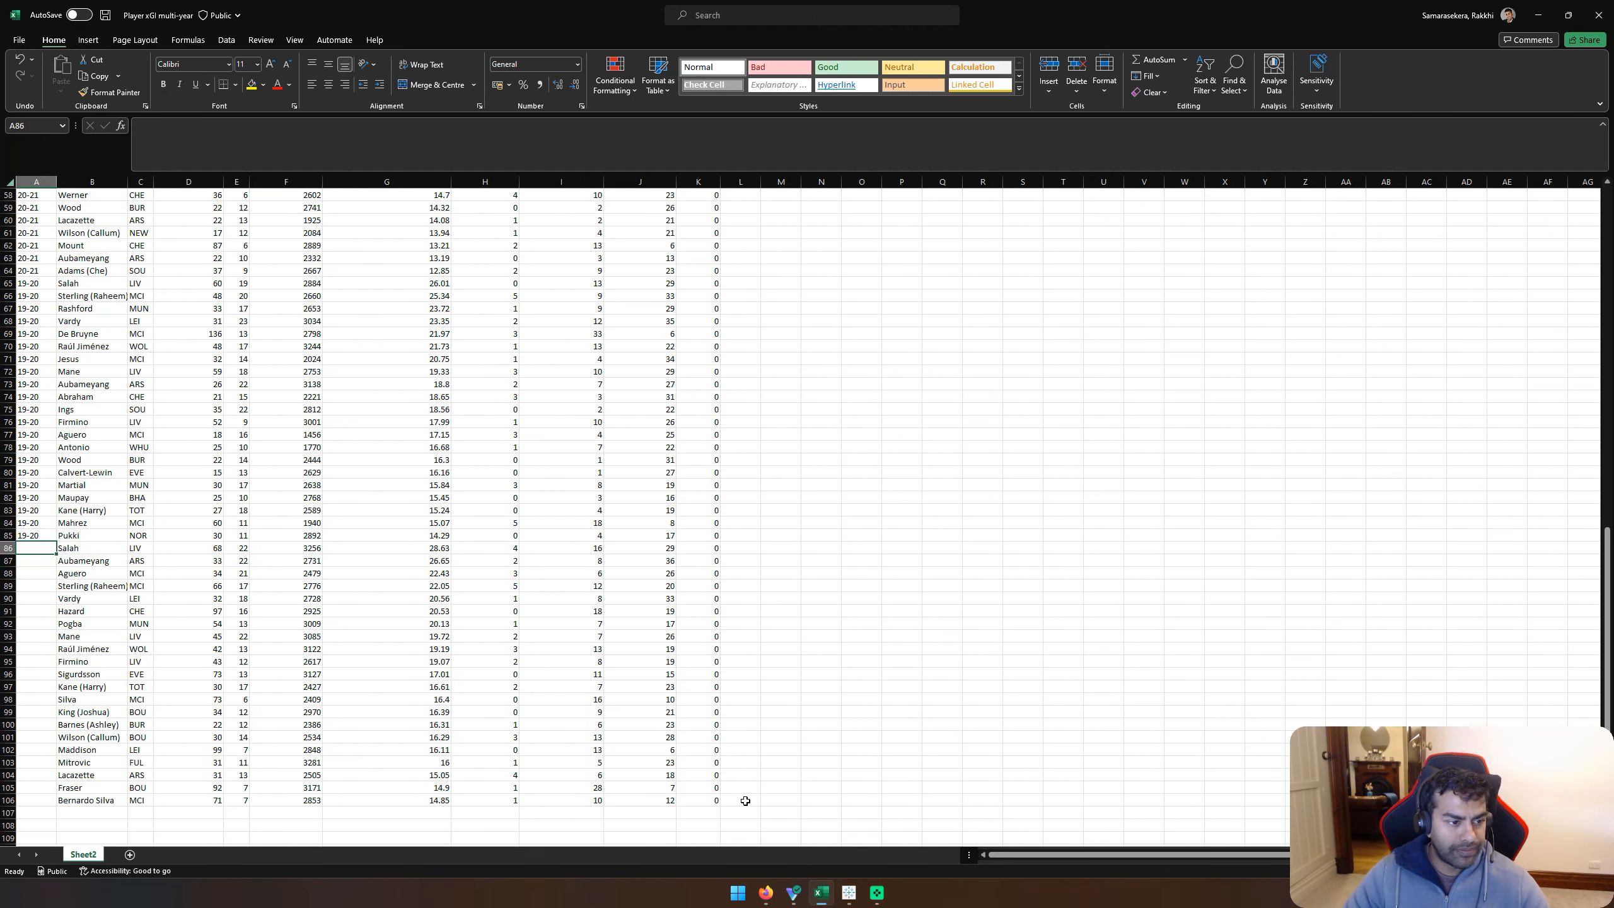
key("alt+Tab")
key("alt+Tab")
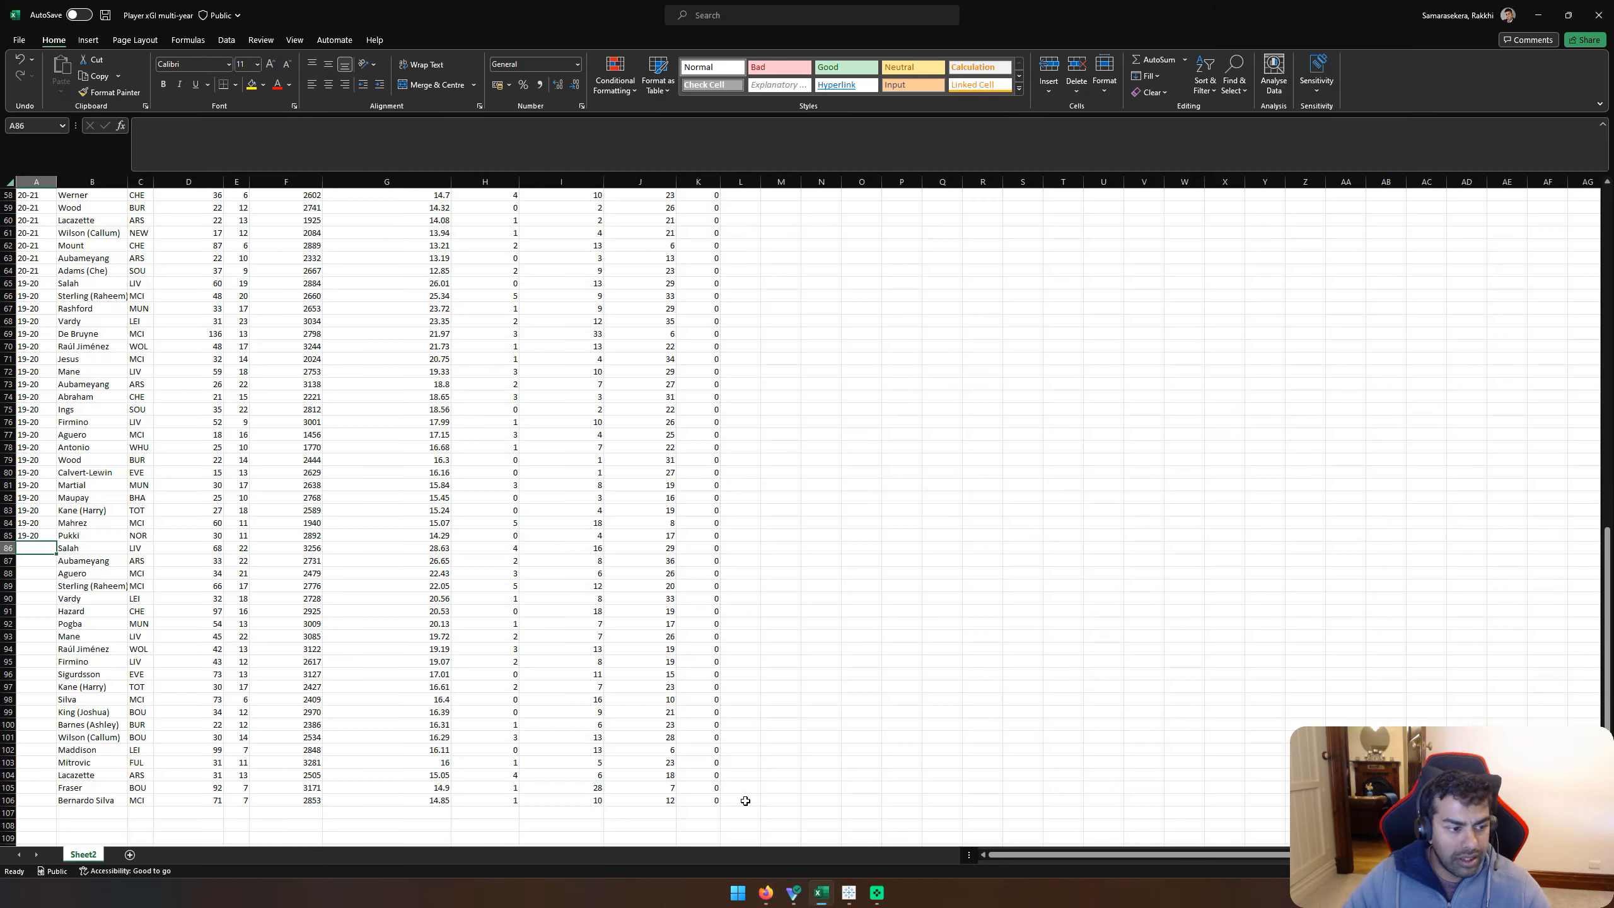
type("18-19")
key("Return")
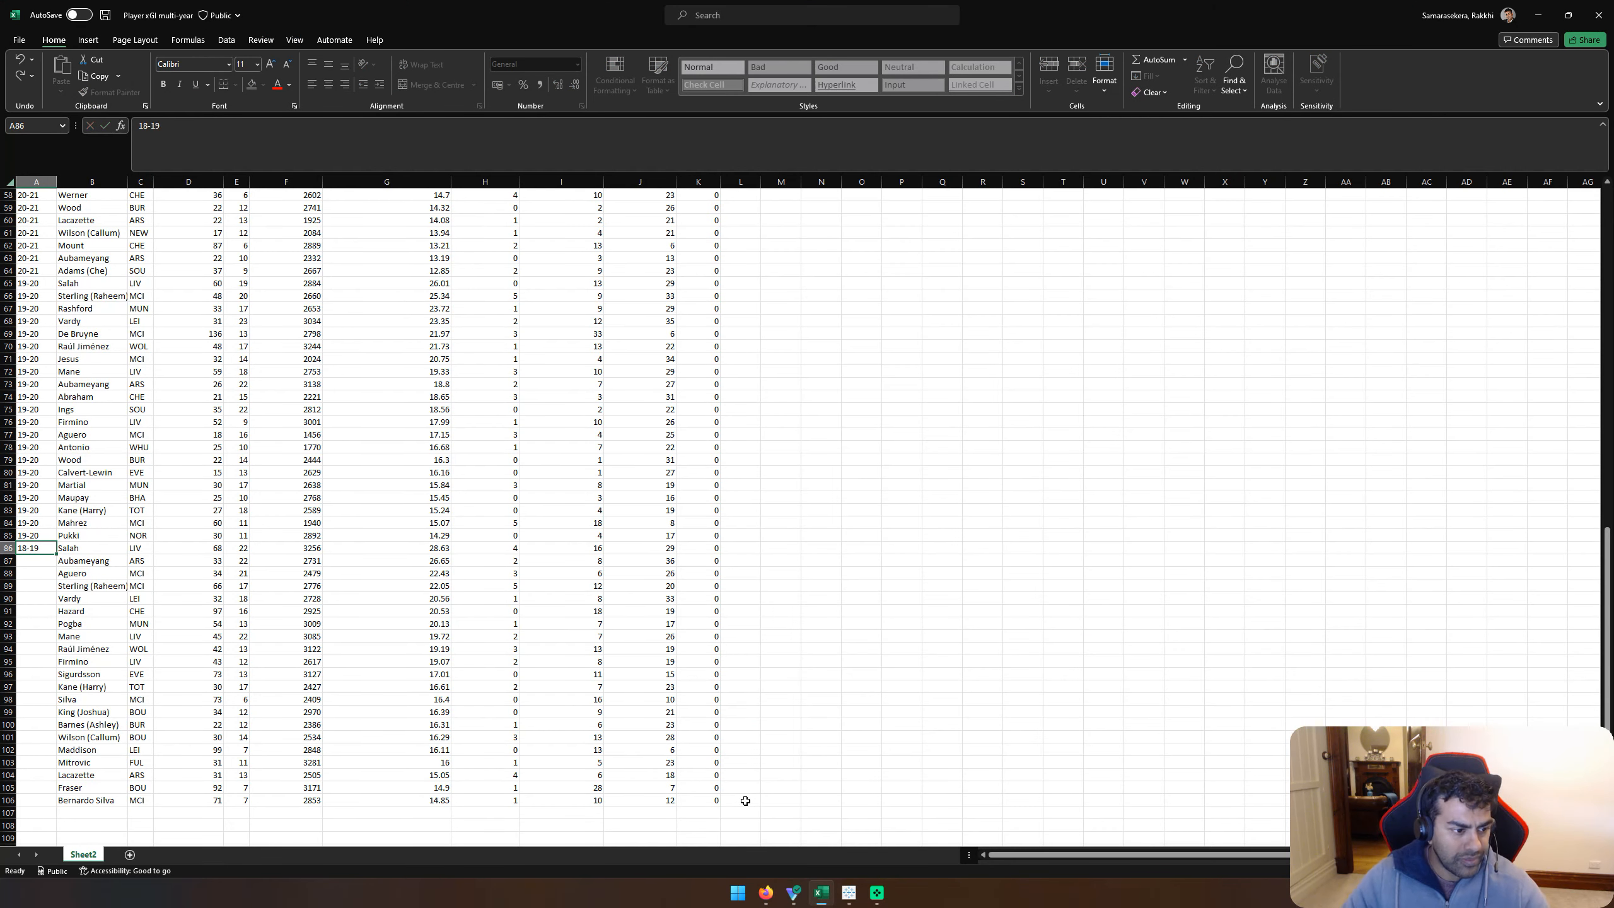
Step: Copy the 18-19 value from A86 down the Year column to A106 and save the workbook
key("Up")
key("ctrl+c")
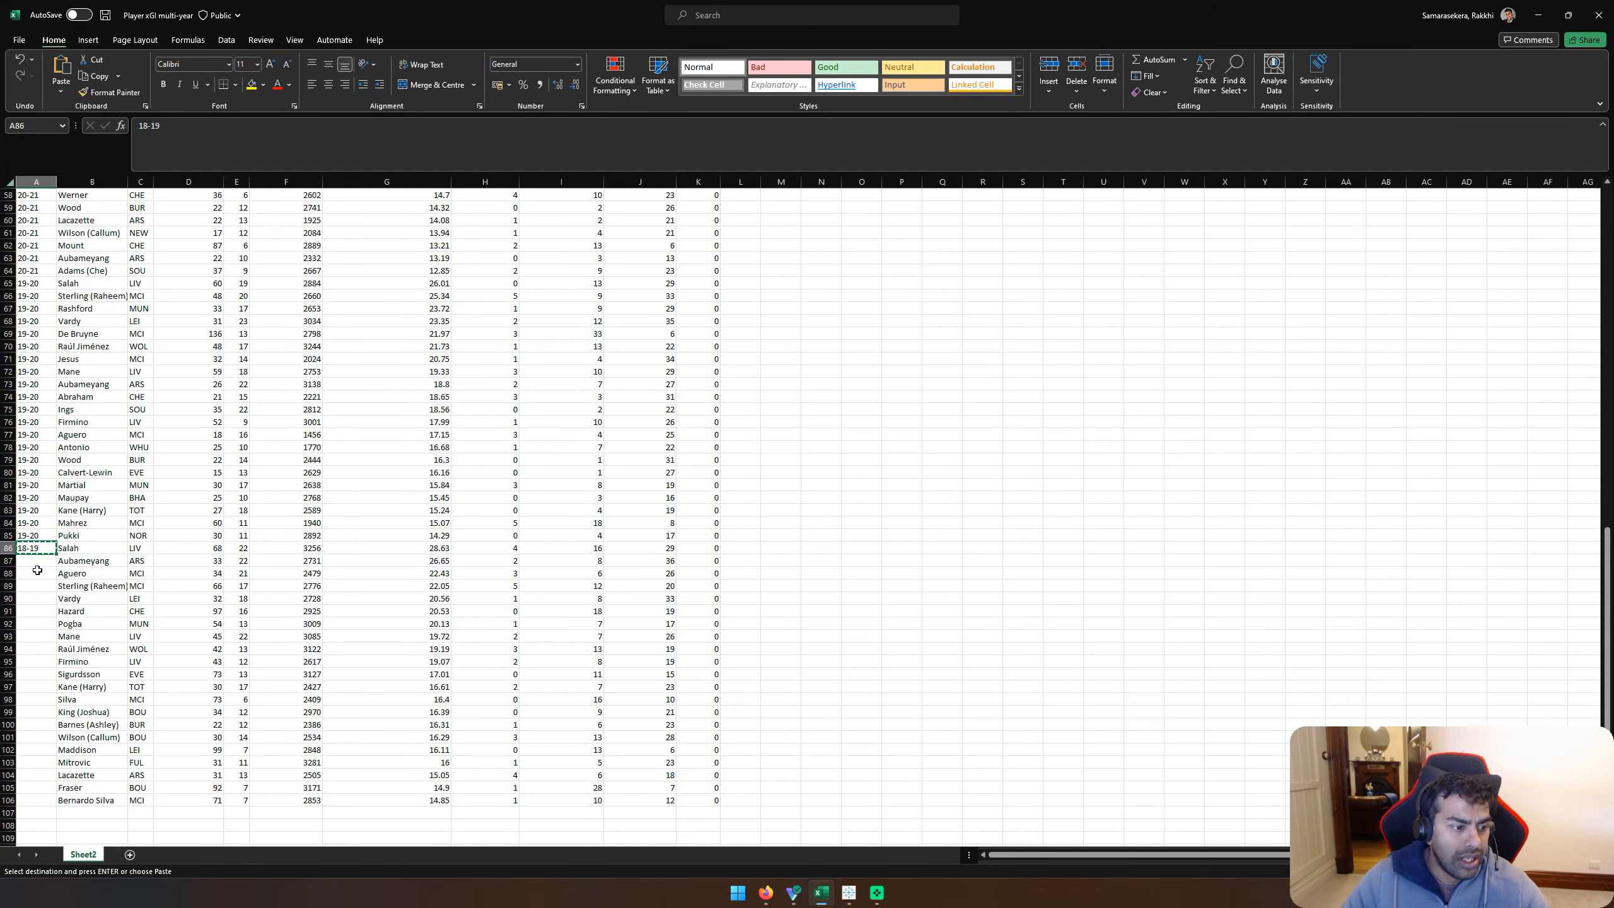
left_click(43, 563)
scroll(43, 563, "down", 3)
left_click(26, 686, "shift")
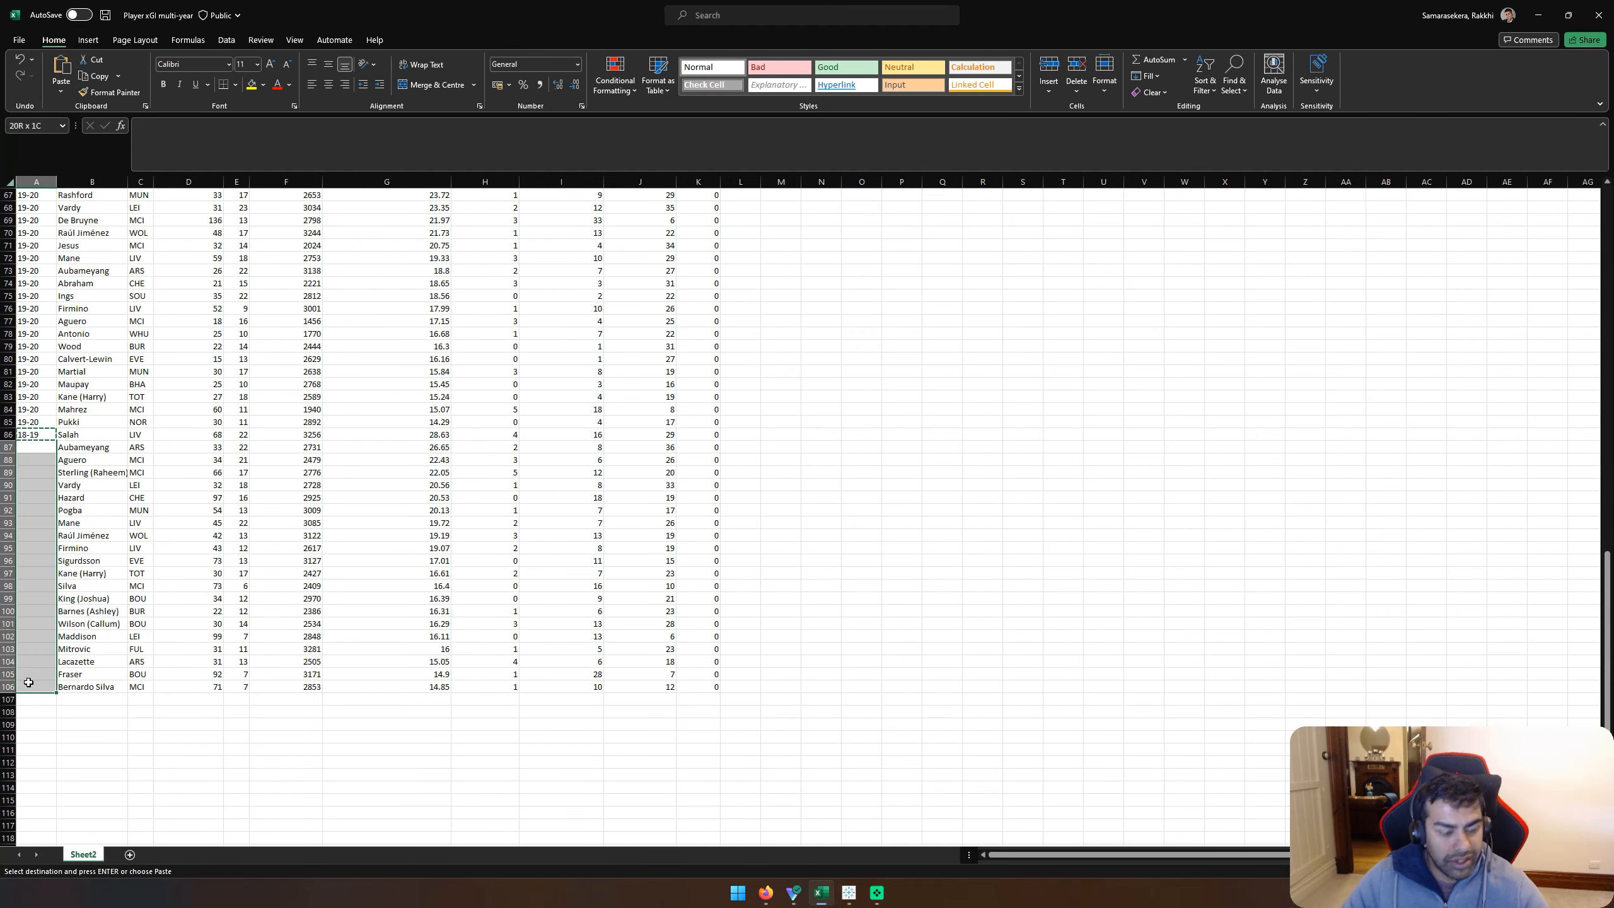
key("Return")
key("ctrl+s")
left_click(295, 711)
Step: Go back to the Captain stats page in Firefox and filter the table to the 2017/18 season
key("alt+Tab")
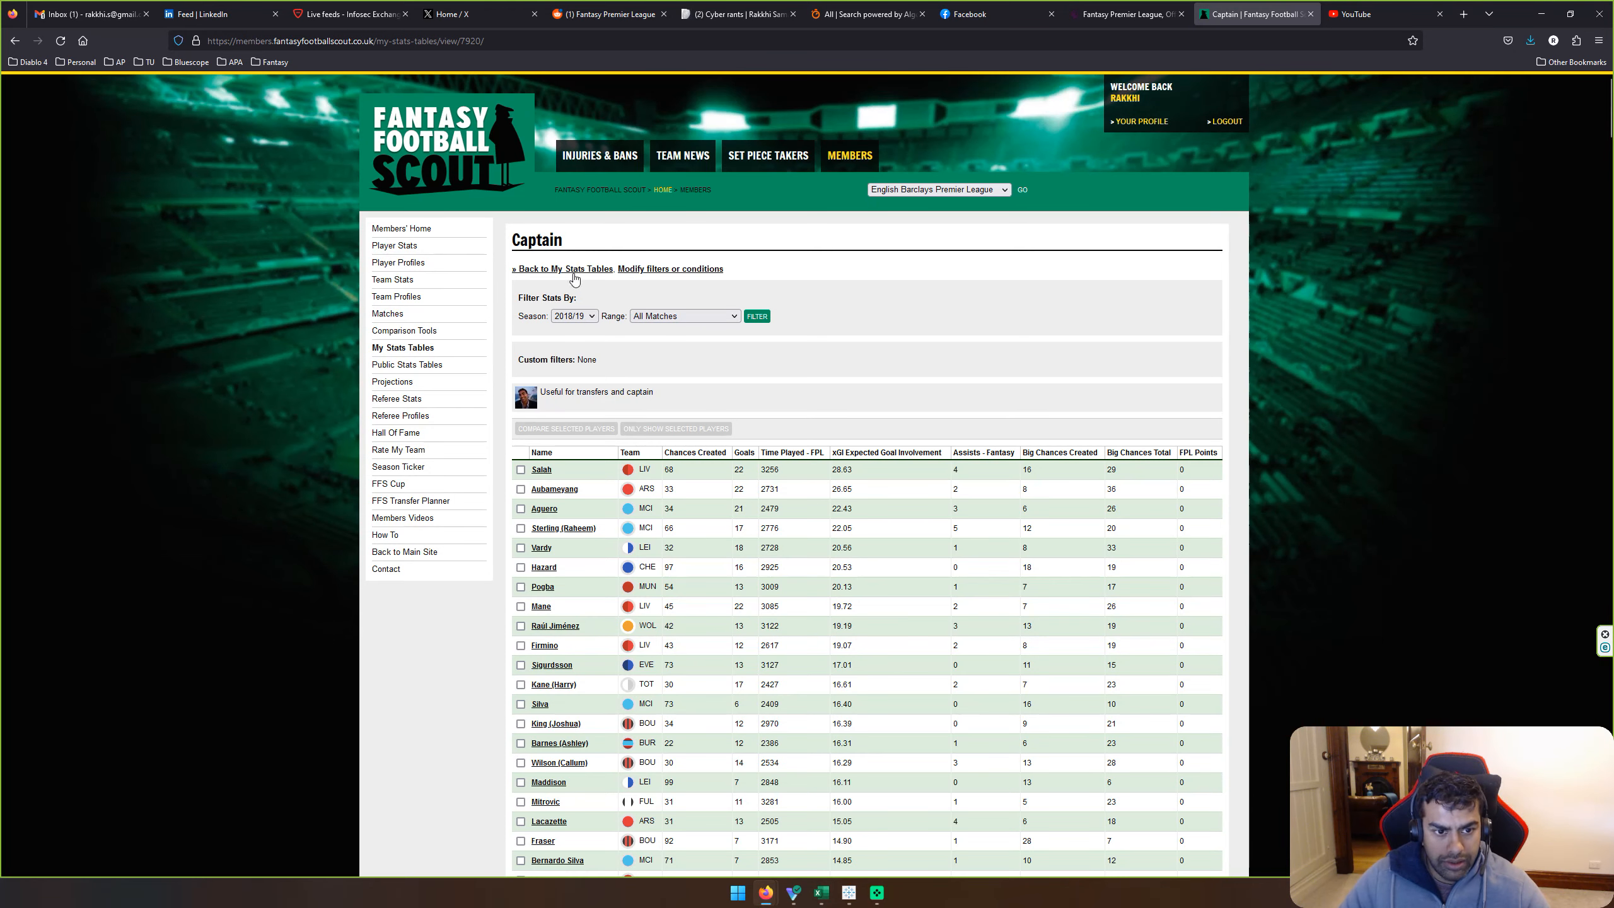
left_click(579, 317)
left_click(580, 428)
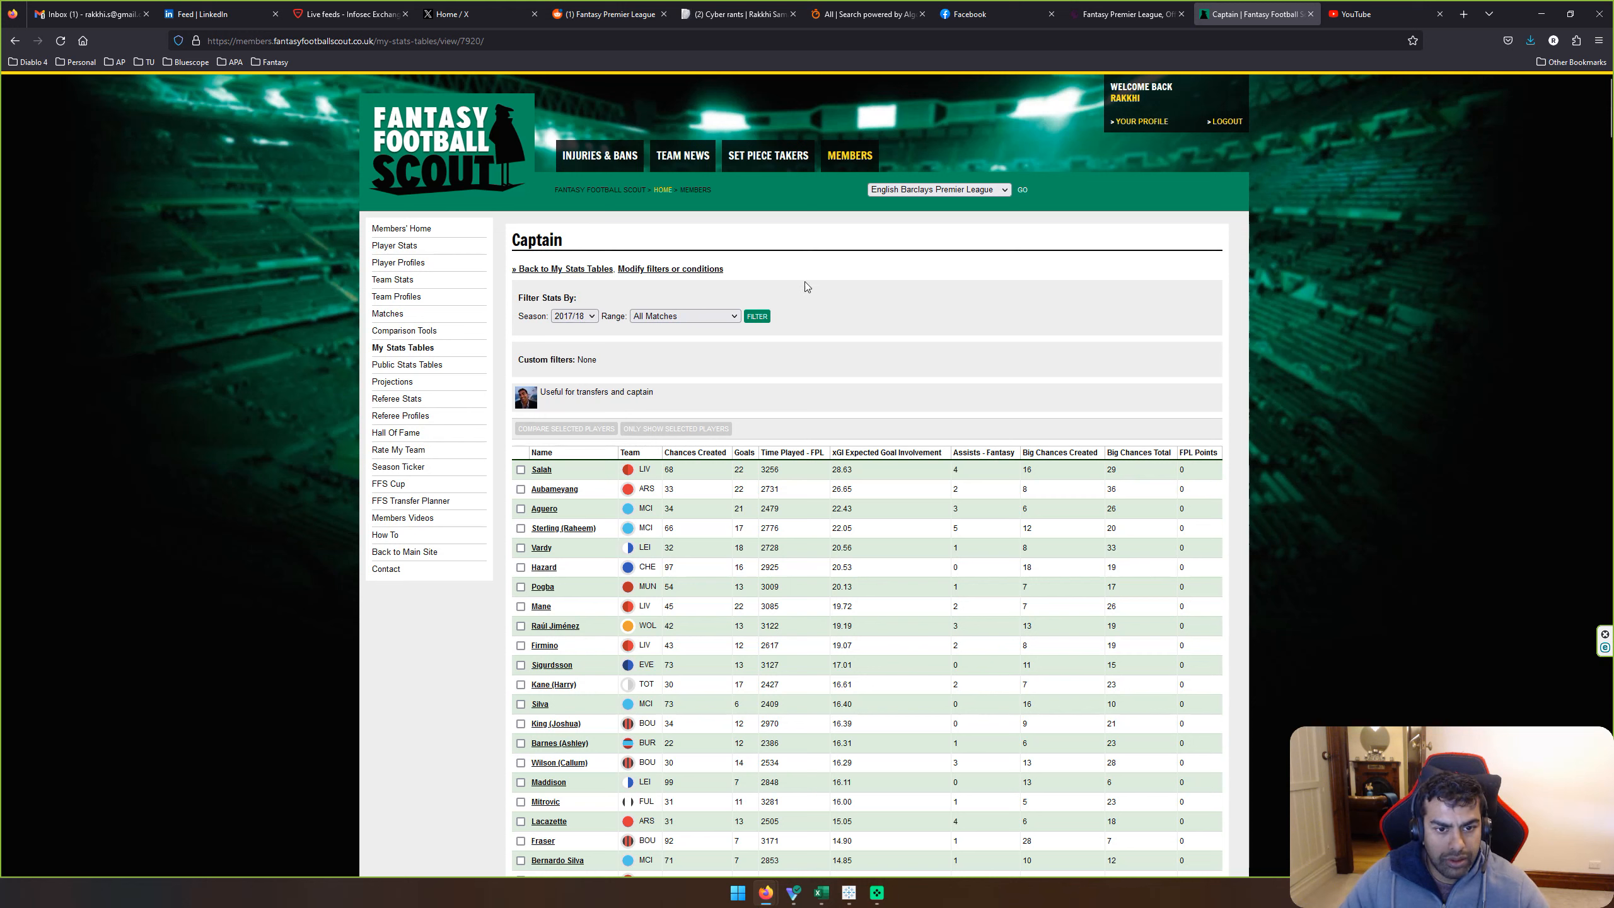
left_click(757, 316)
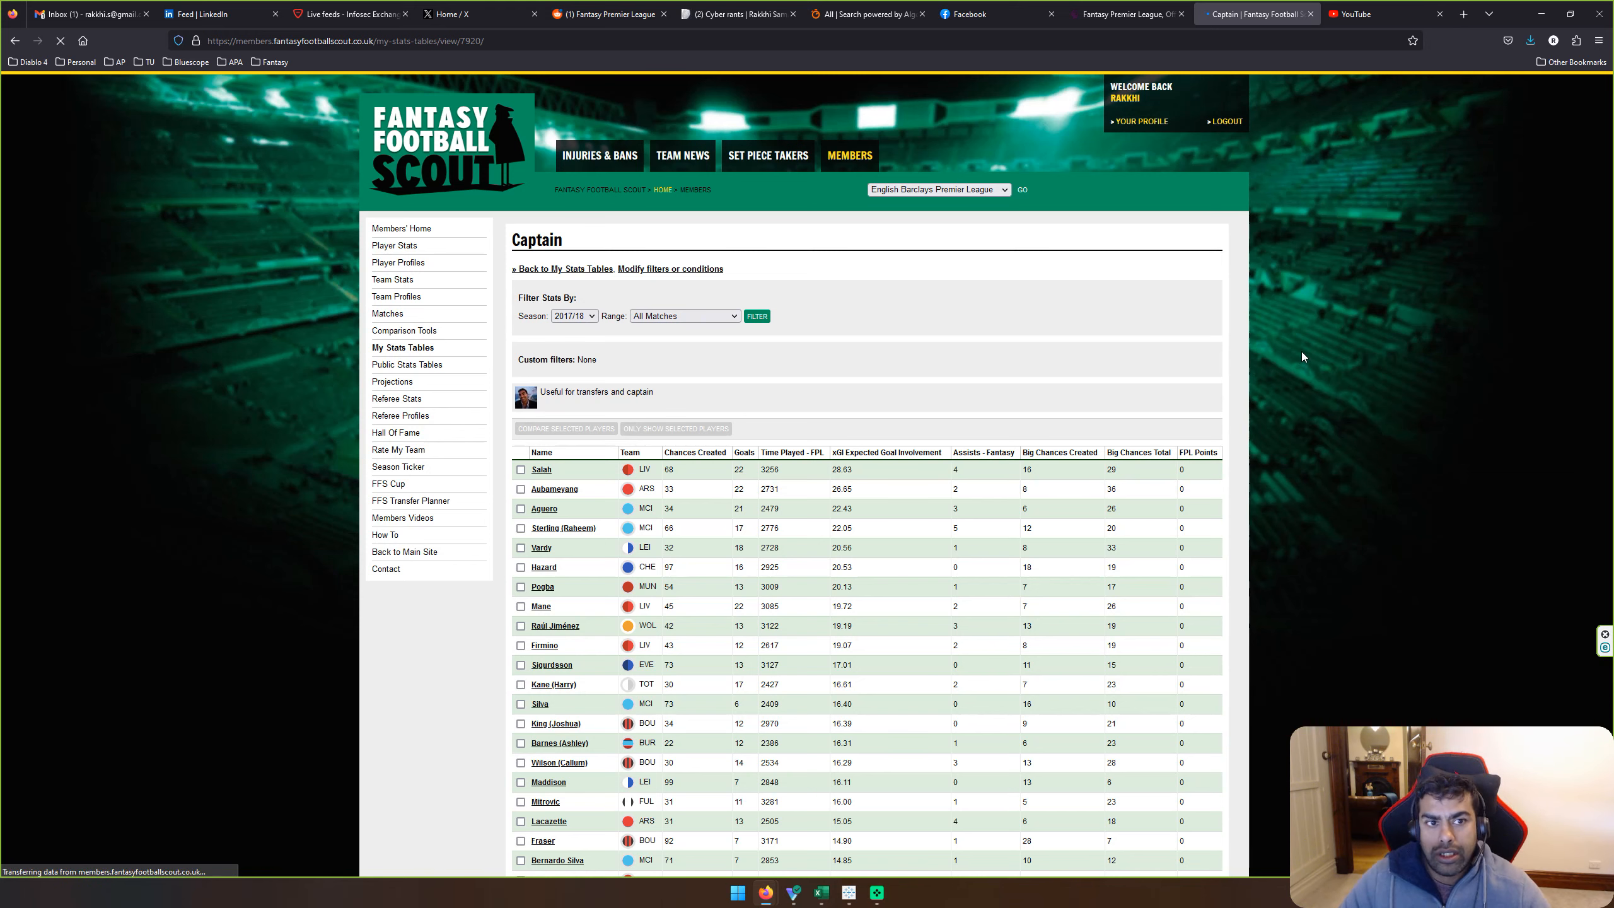
Step: Open the Pick Team page on the Fantasy Premier League site and view the Gameweek 1 squad
key("ctrl+shift+Tab")
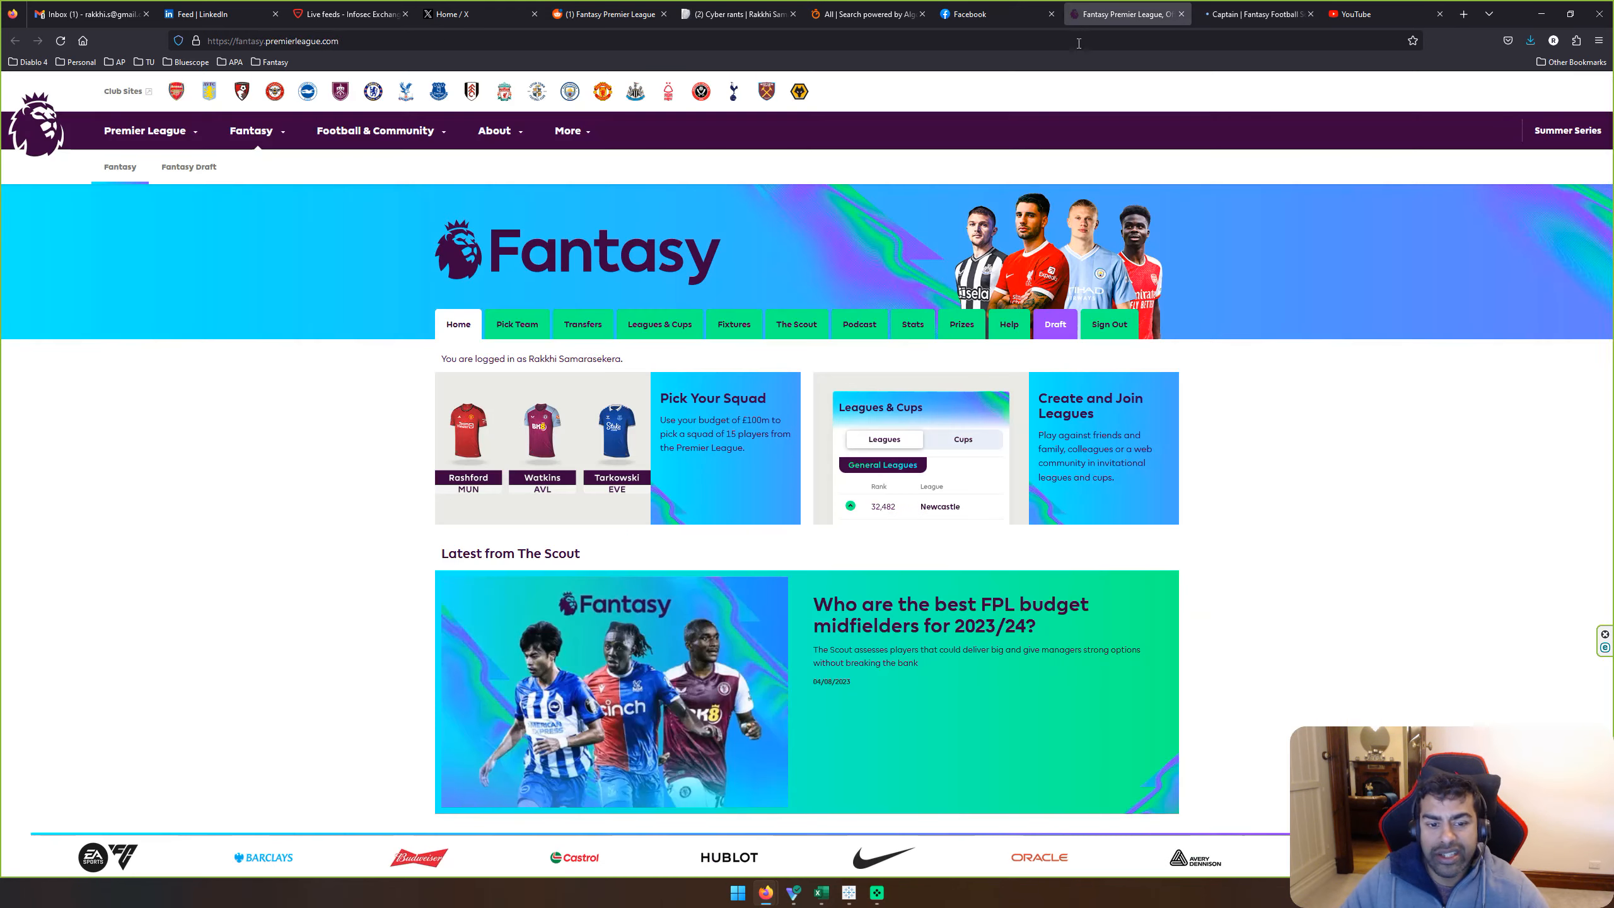
left_click(505, 326)
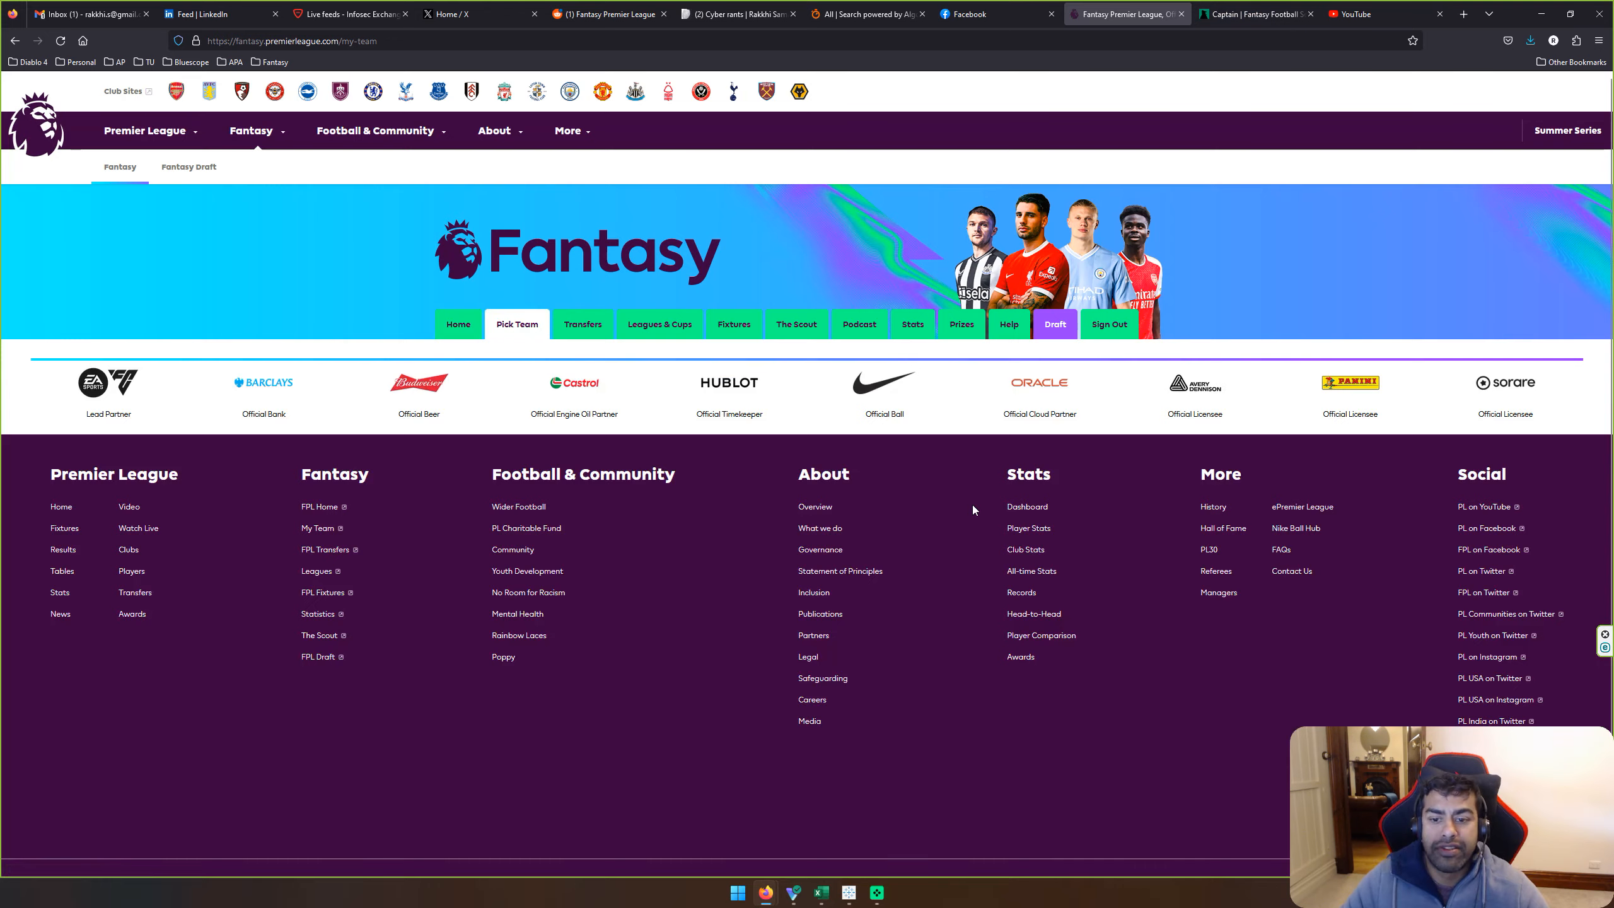
scroll(811, 450, "down", 5)
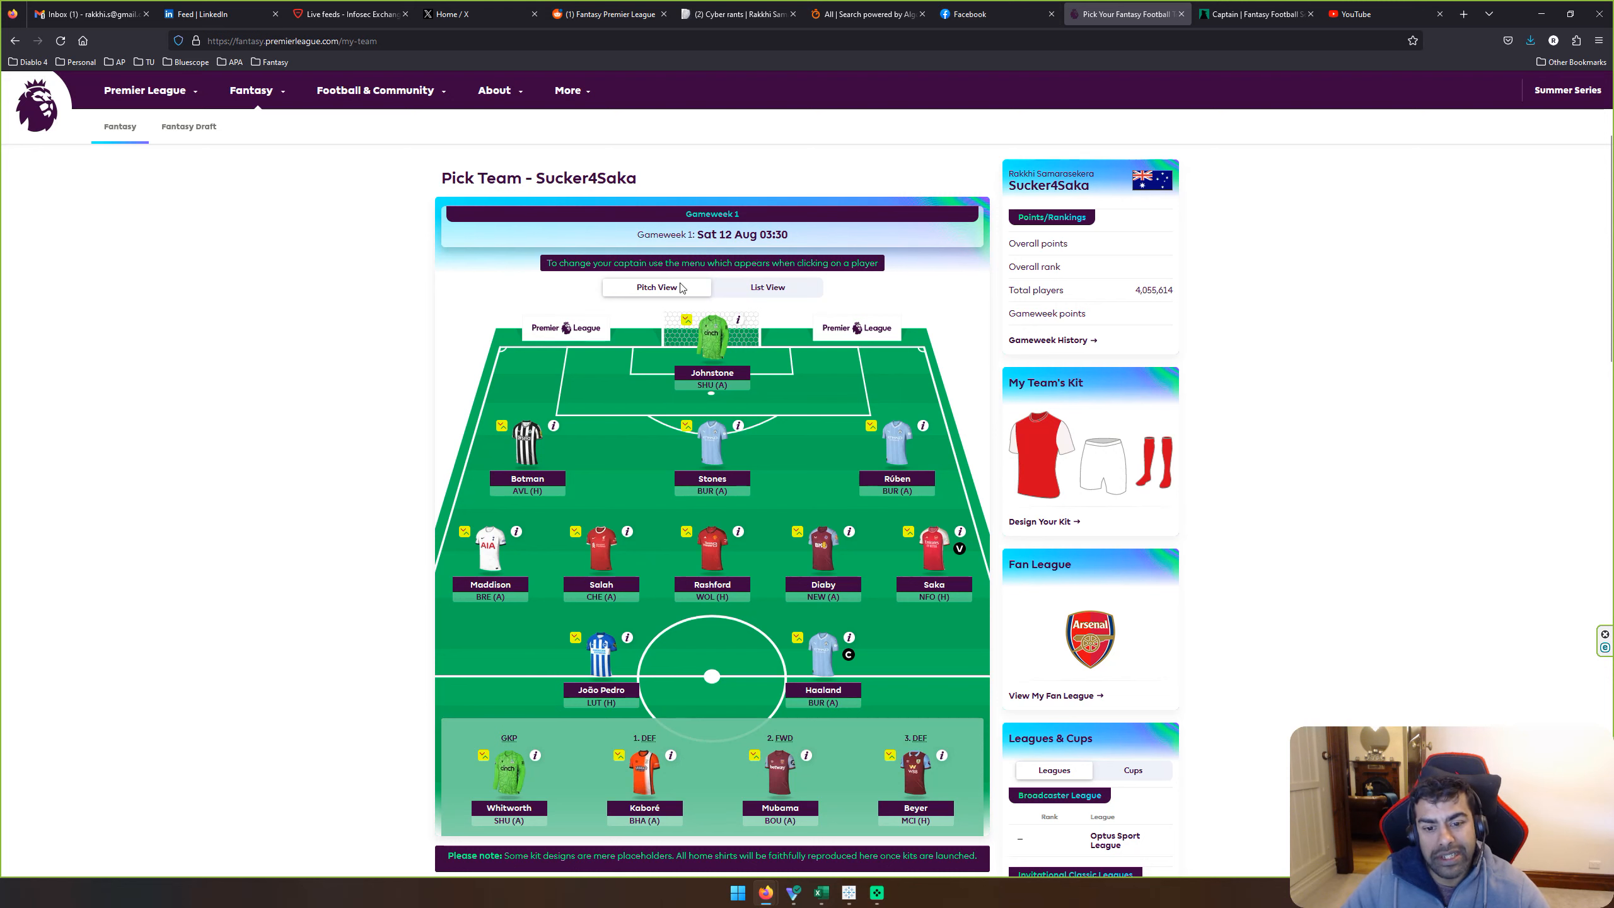
Step: Copy the 2017/18 player rows from the Captain stats page in Firefox and switch to the Excel workbook
left_click(1249, 6)
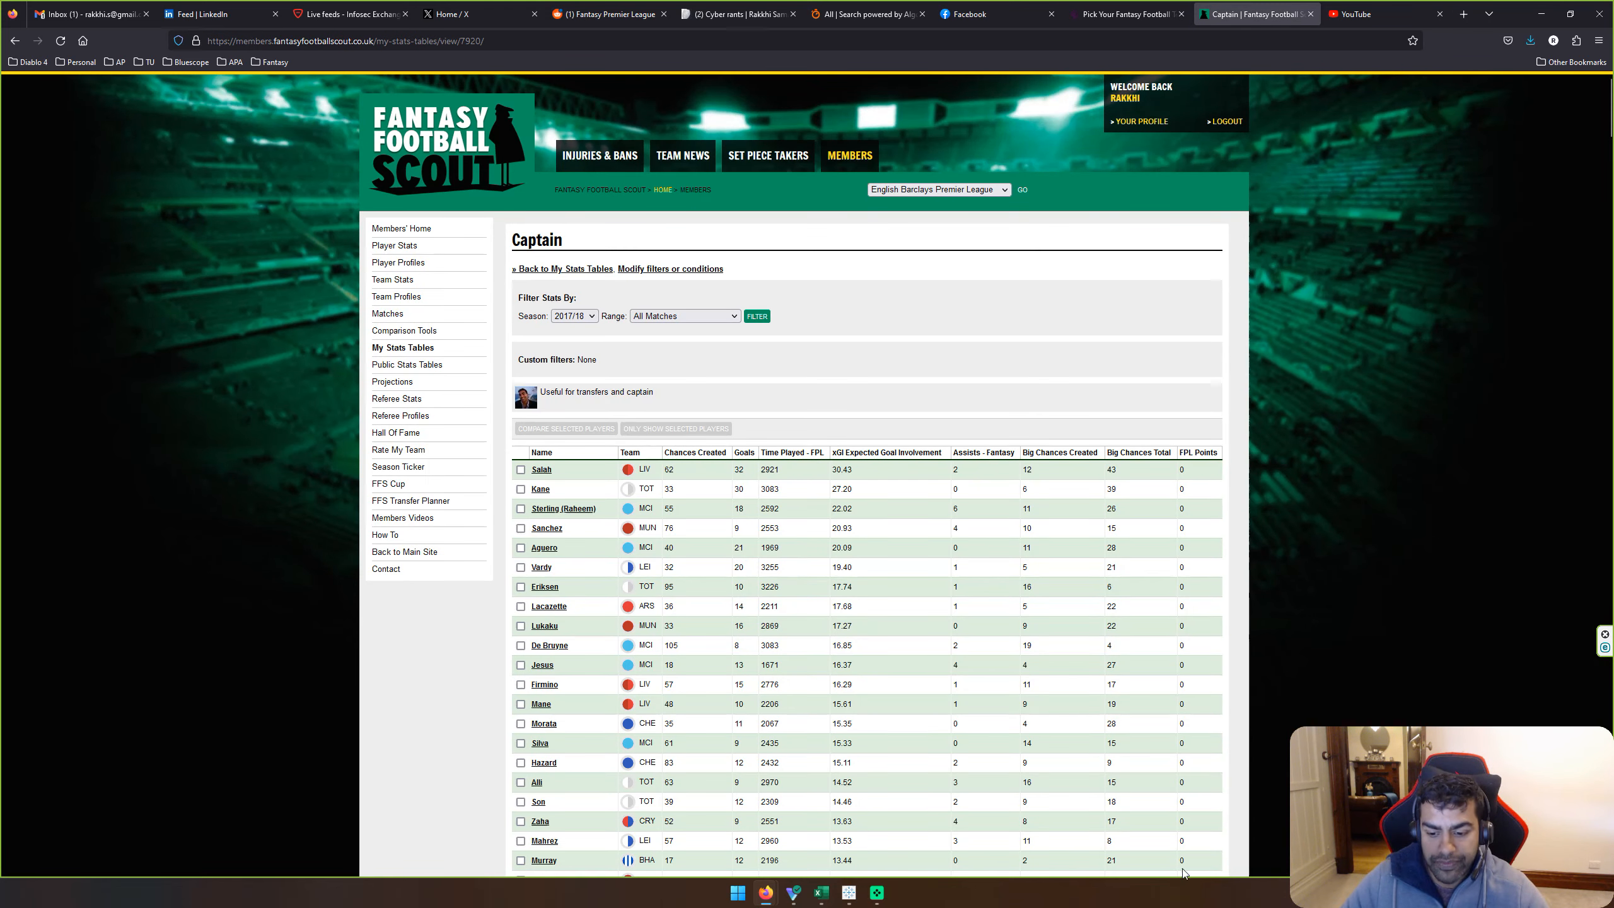
left_click_drag(1189, 873, 539, 464)
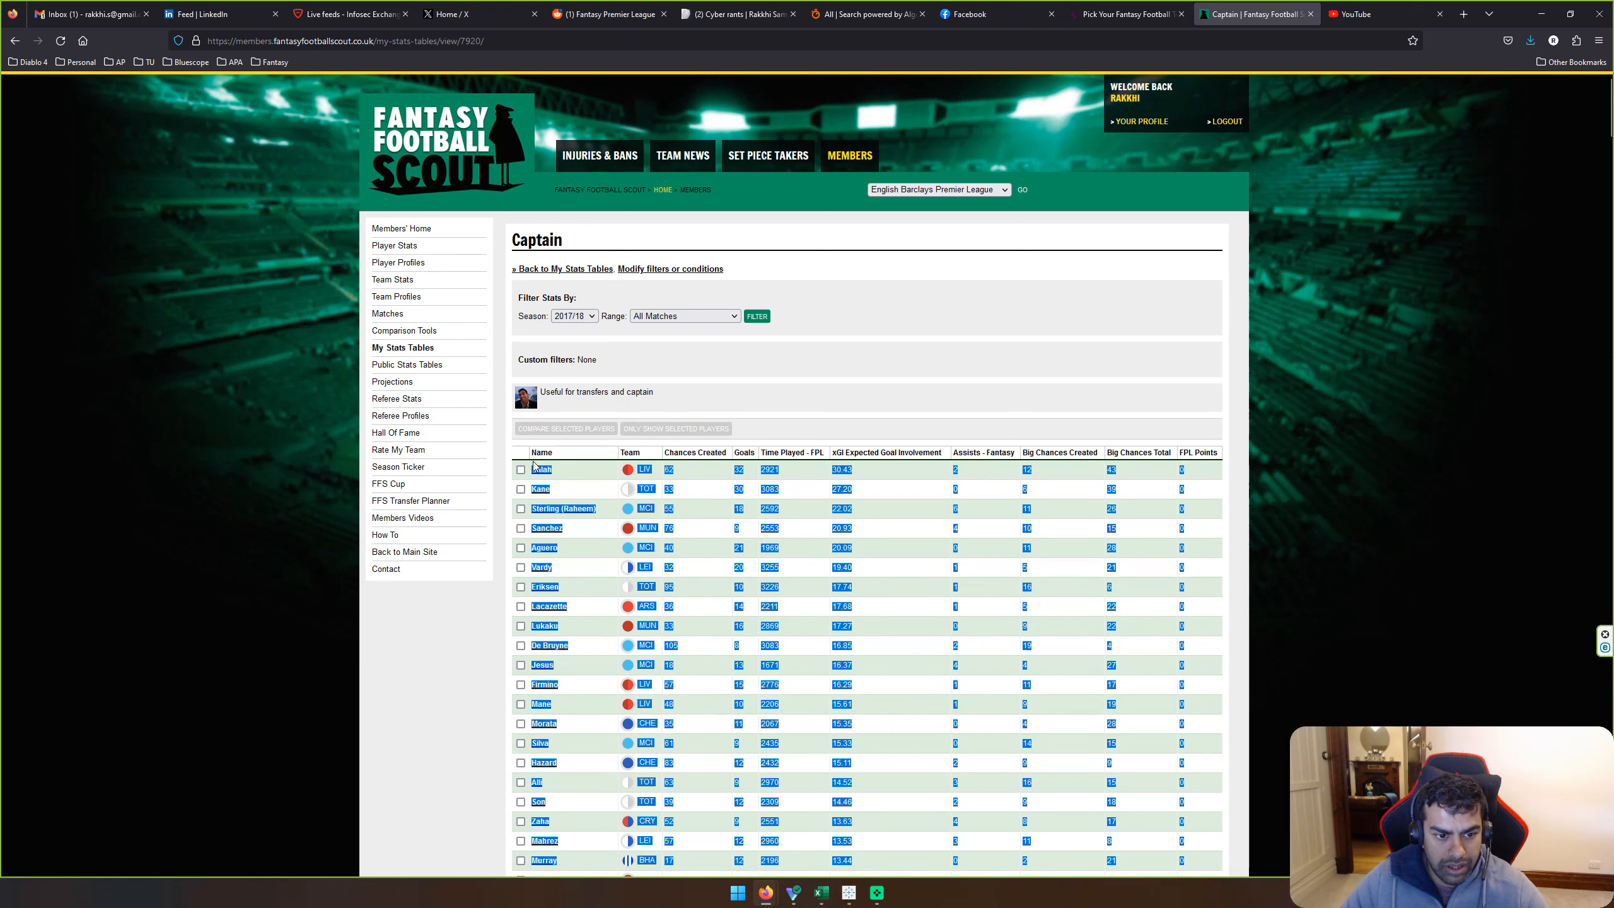
left_click(1309, 417)
key("alt+Tab")
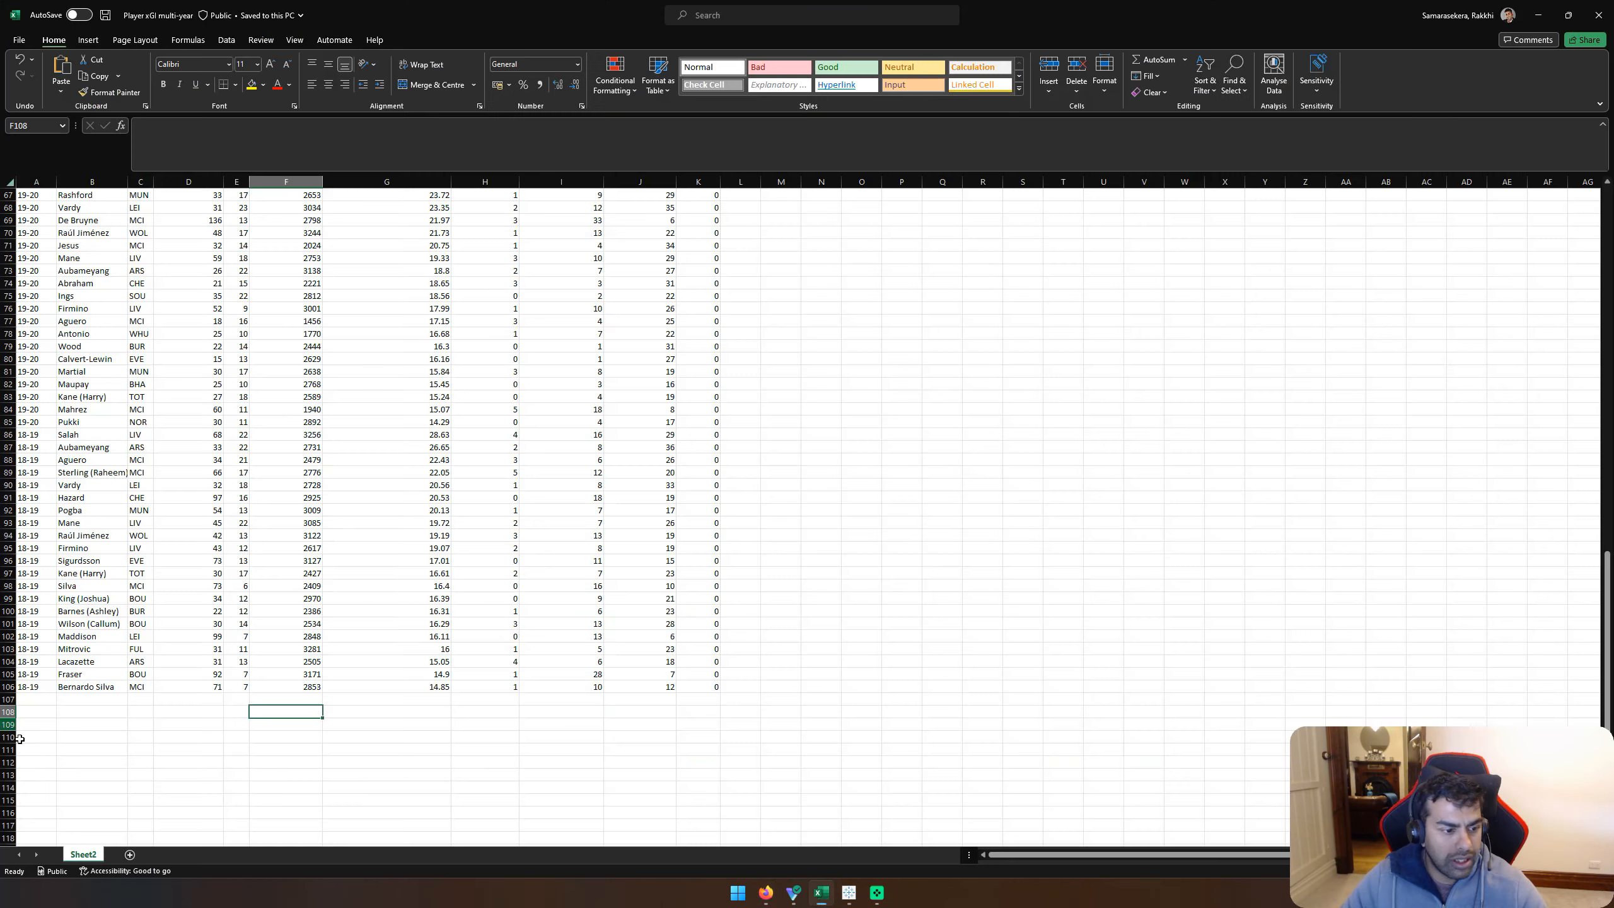
Step: Paste the copied 2017/18 player rows as Text below the existing data, starting in cell B107
left_click(99, 689)
left_click(101, 703)
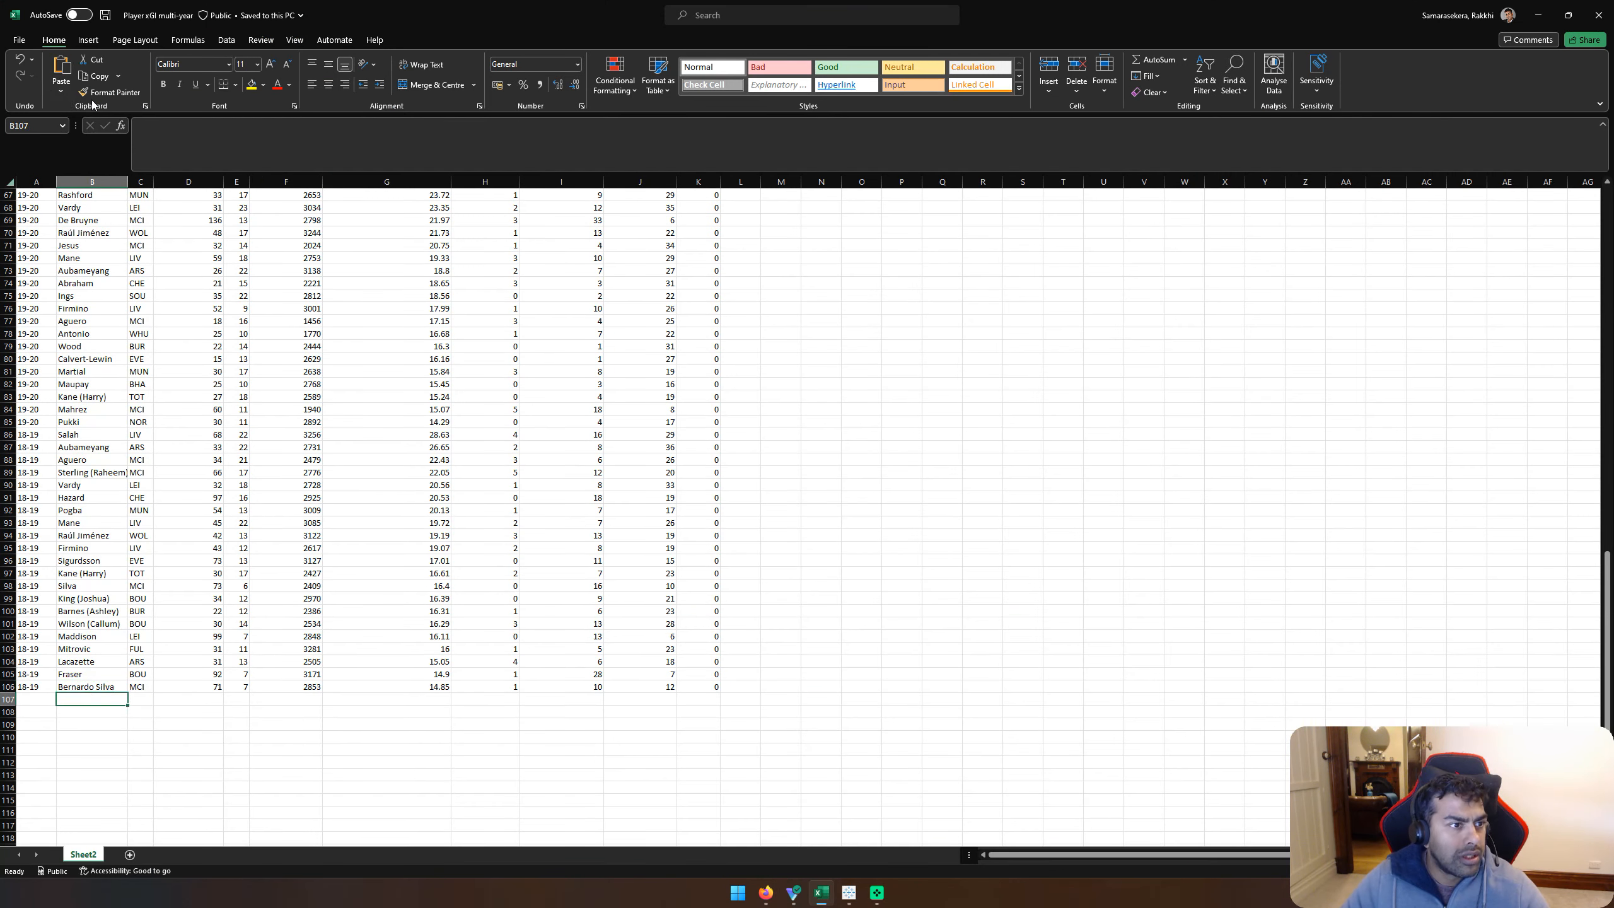
left_click(62, 92)
left_click(82, 147)
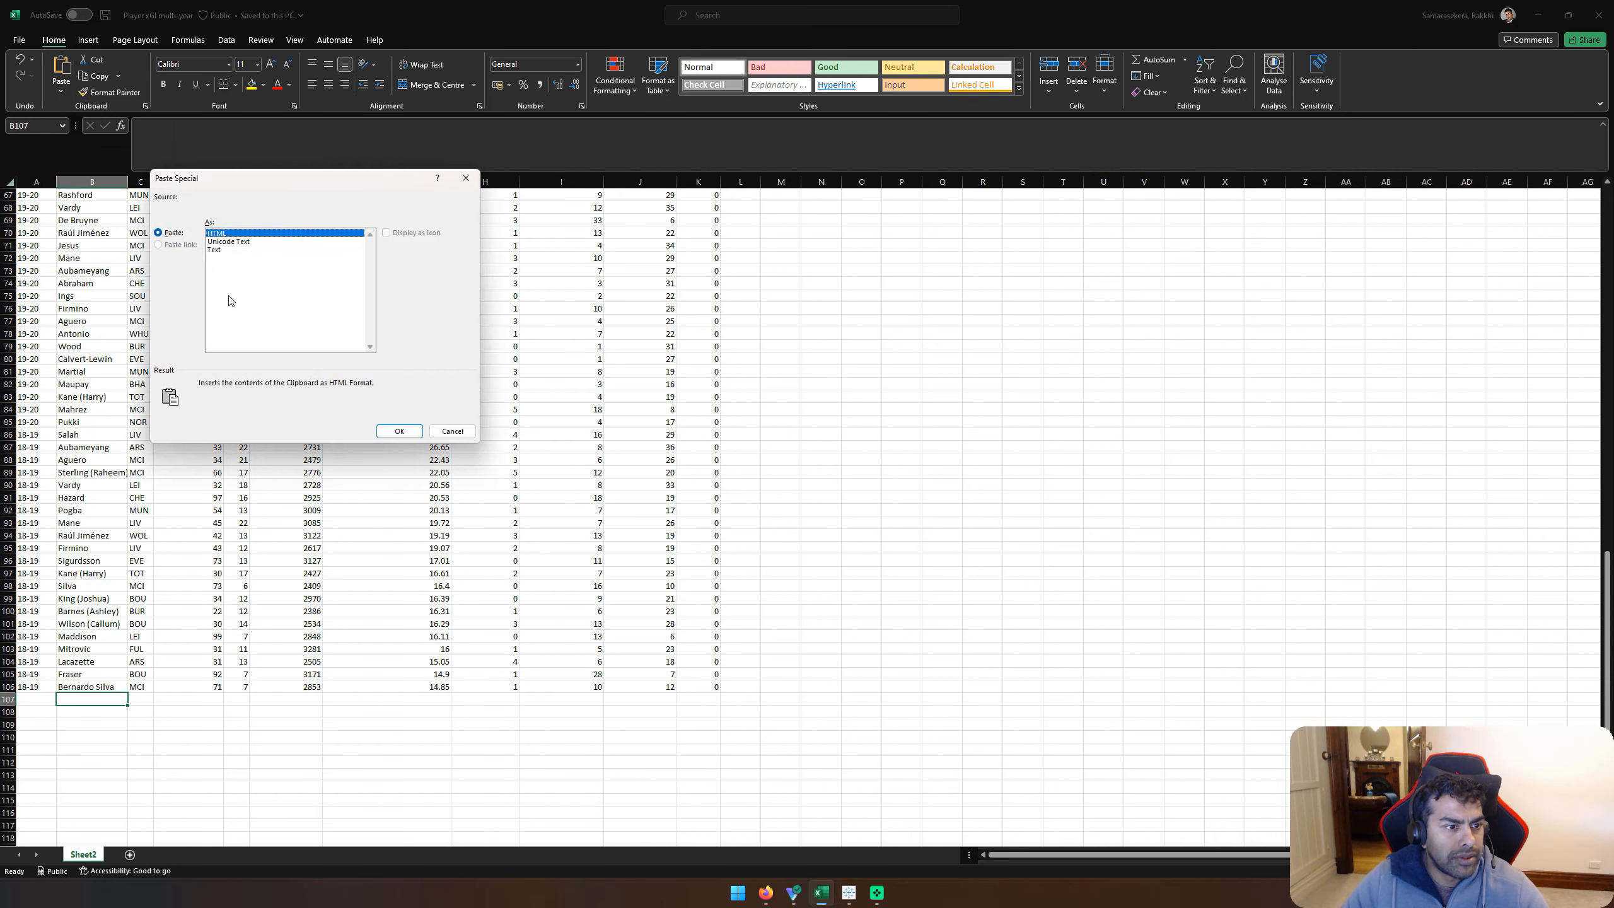
double_click(215, 251)
scroll(190, 795, "down", 4)
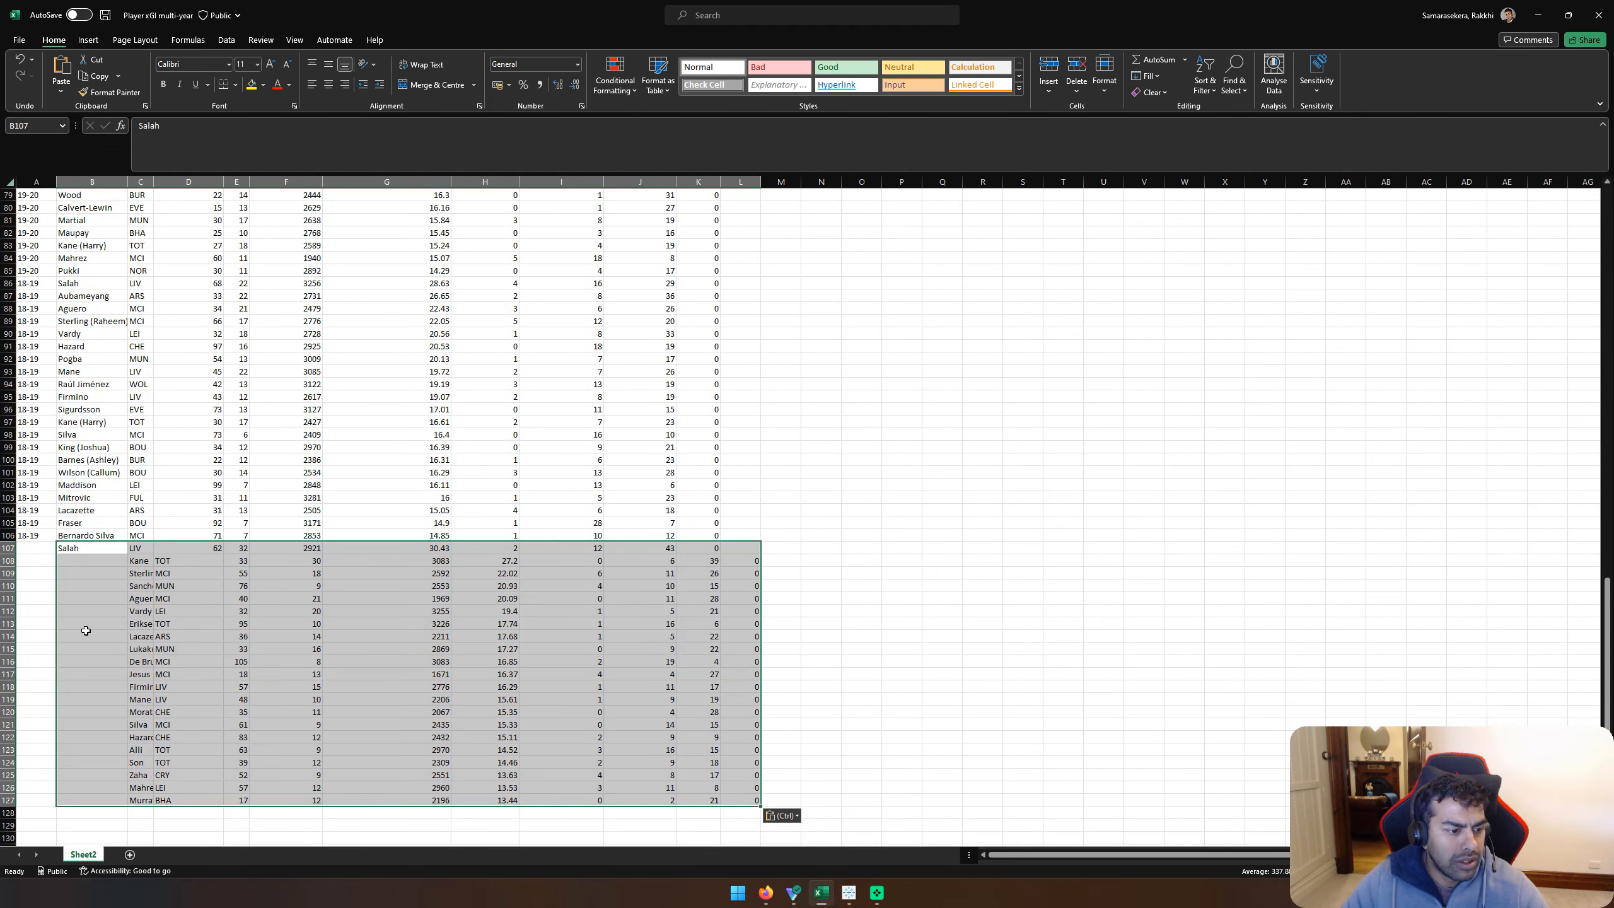
Step: Move the misaligned block C108:L127 one column left so it starts in B108, and save the workbook
left_click(119, 573)
left_click(141, 559)
left_click(734, 801, "shift")
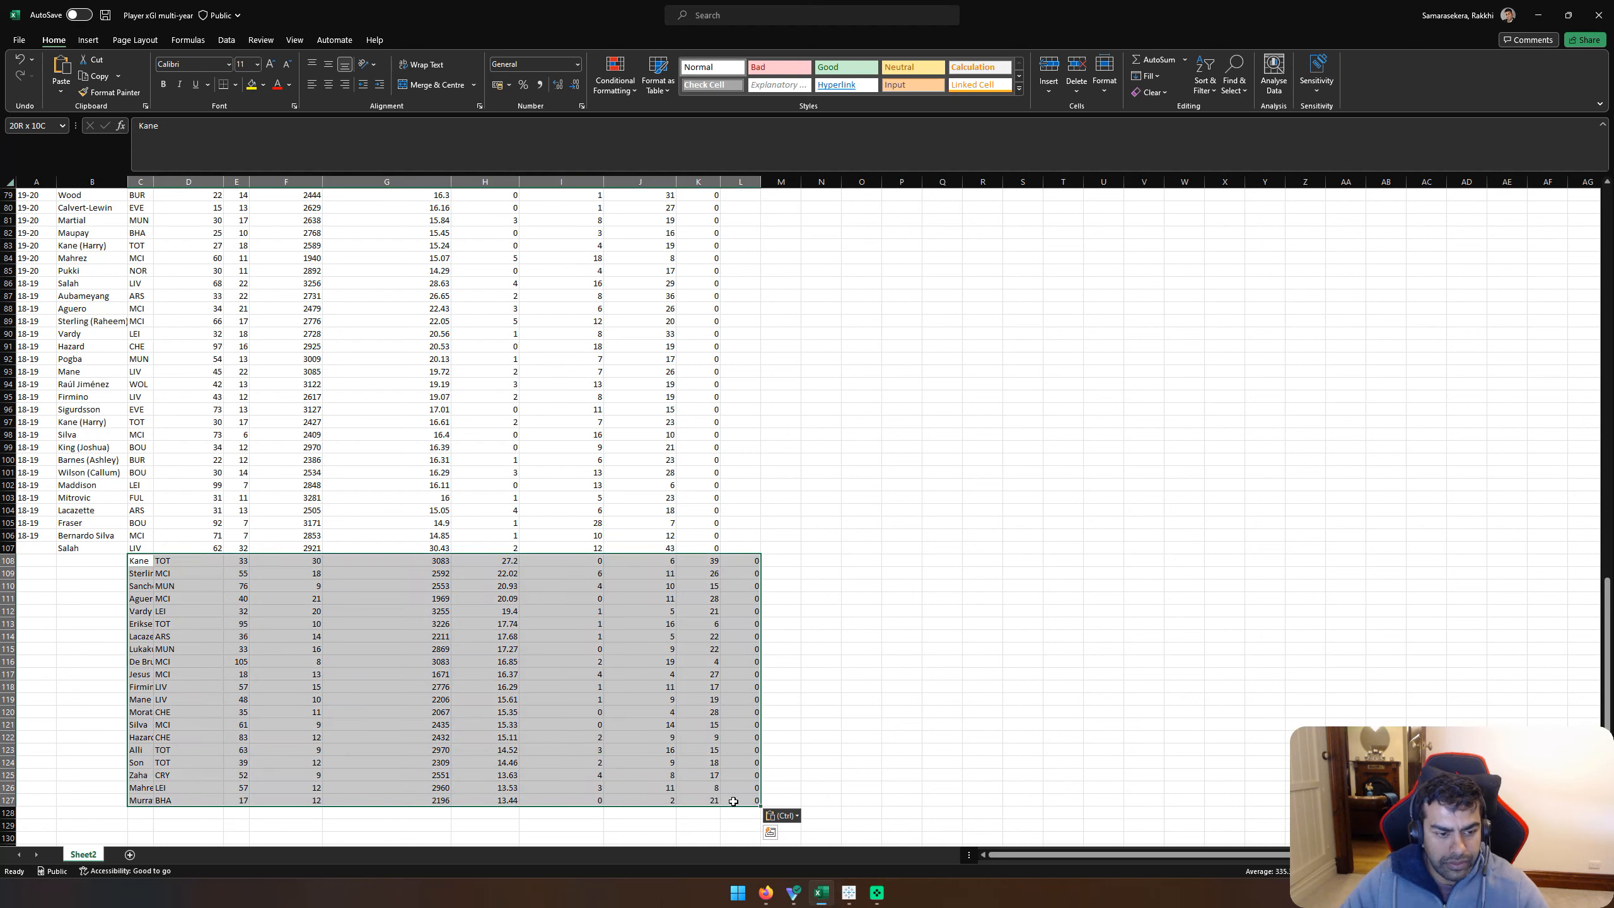
key("ctrl+x")
key("Left")
key("ctrl+v")
key("Left")
key("Up")
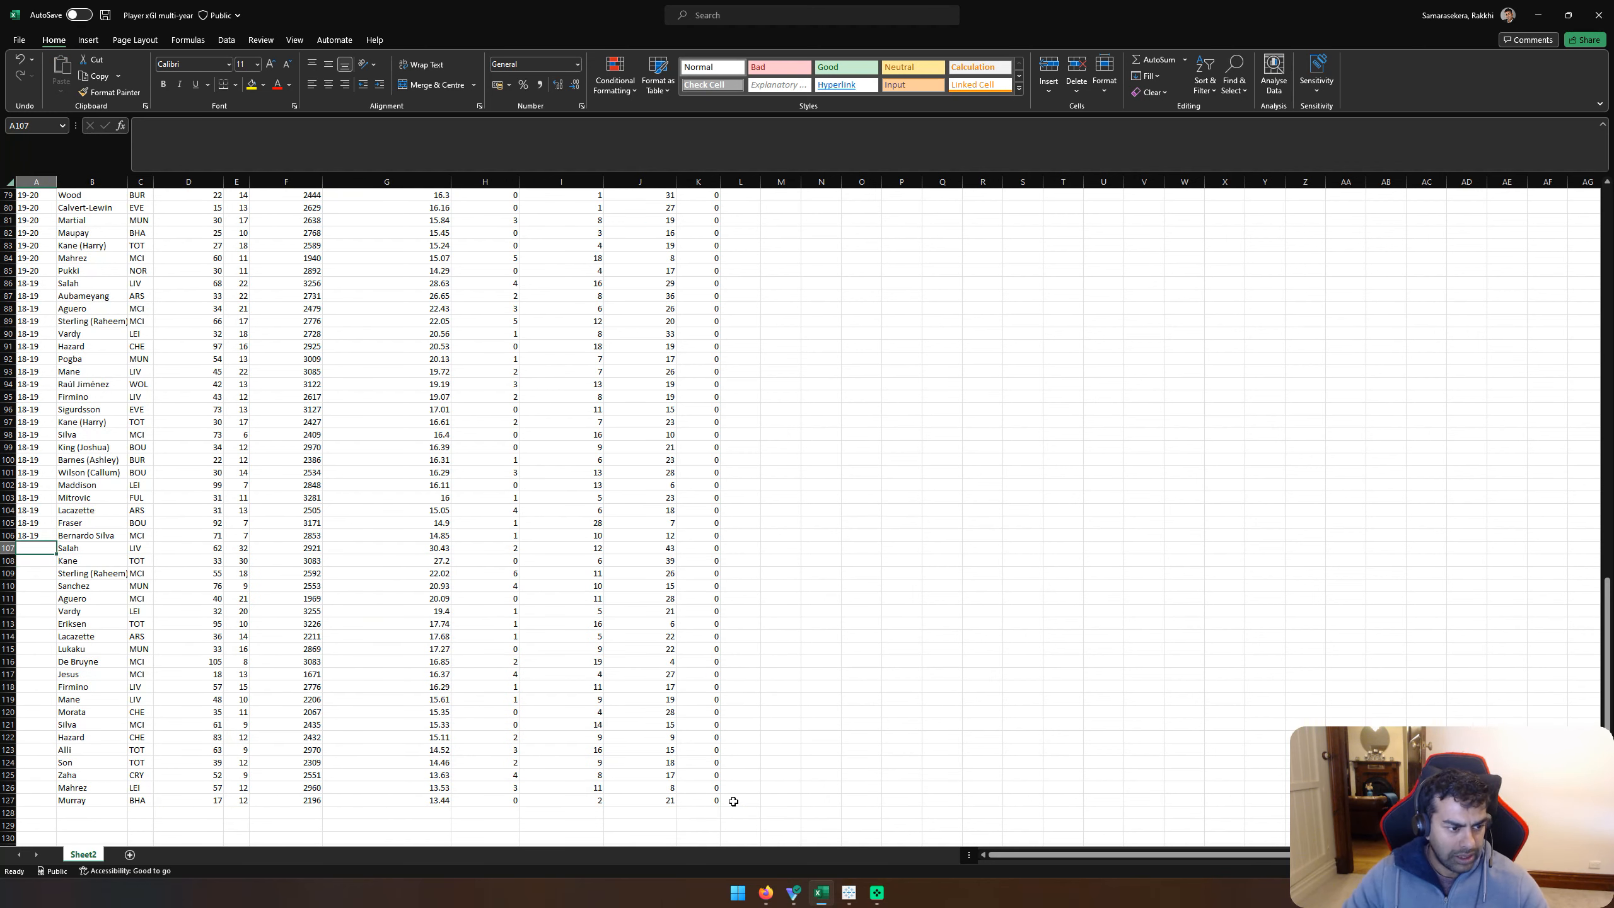
key("ctrl+s")
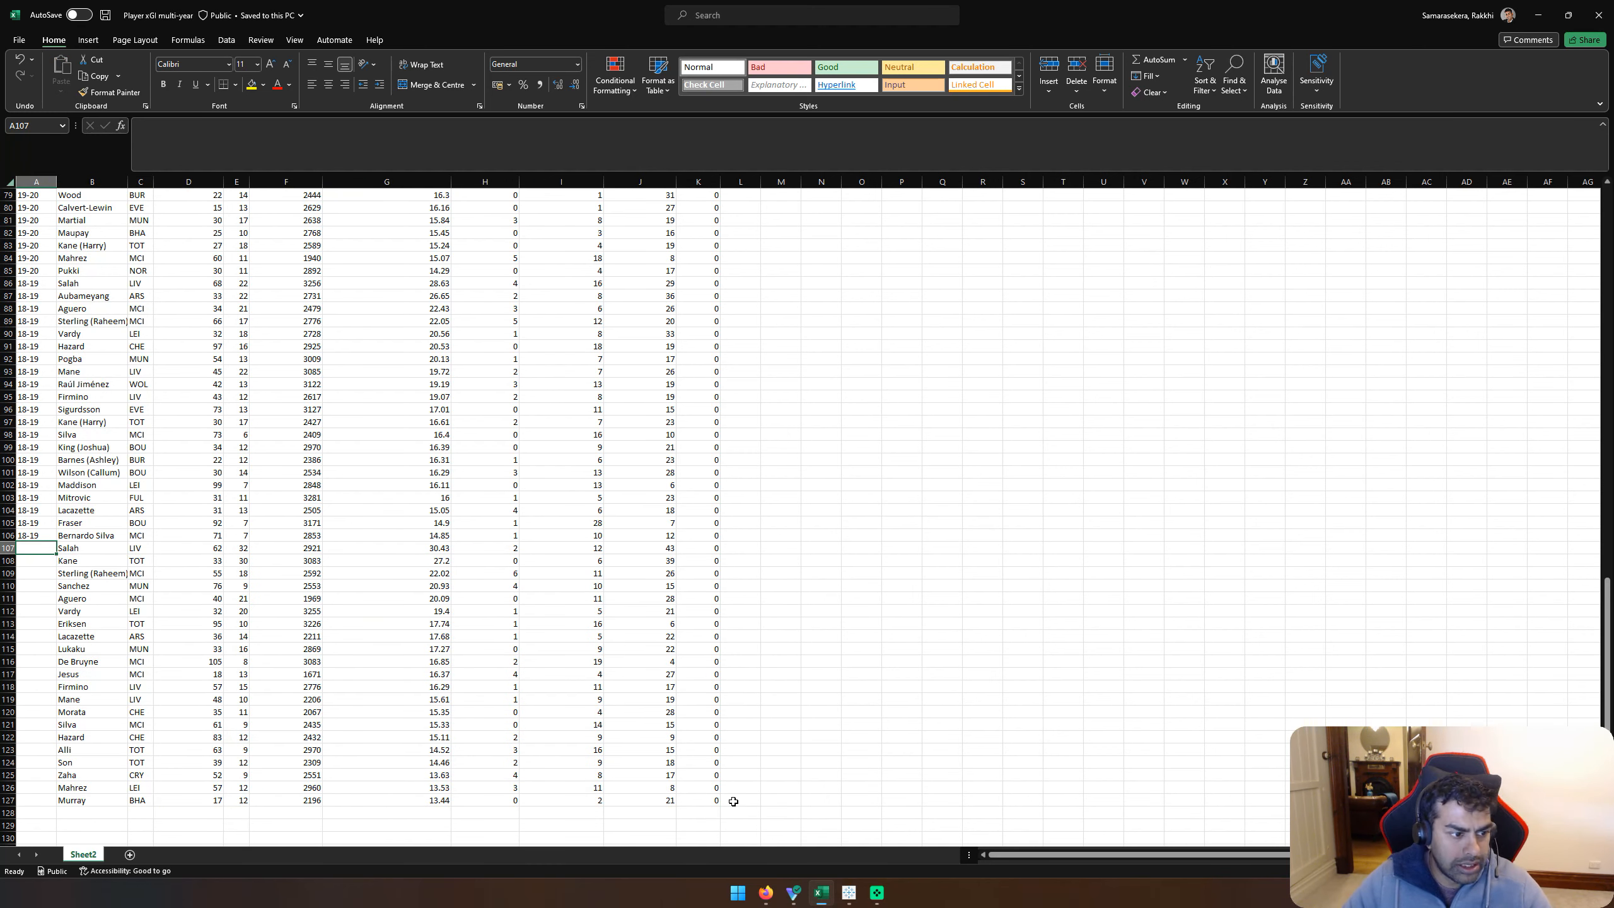
Step: Check the season on the Captain page and enter 17-18 in Year cell A107
key("alt+Tab")
key("alt+Tab")
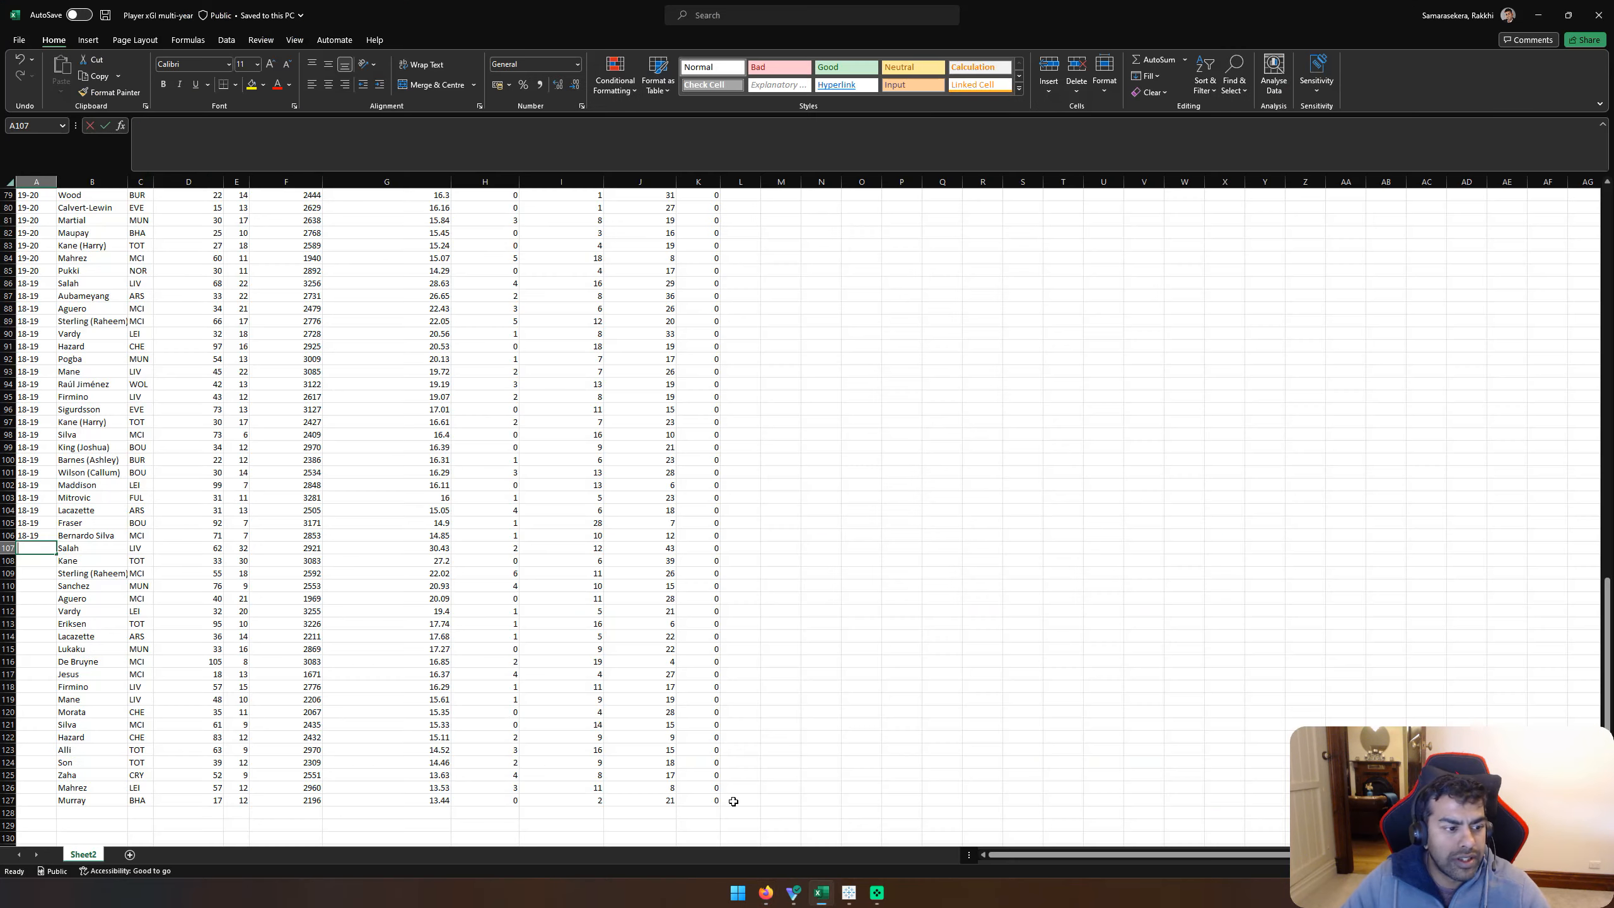
type("17-18")
key("Return")
key("Up")
Step: Copy the 17-18 value from A107 down the Year column to A127 and save the workbook
key("ctrl+c")
key("Down")
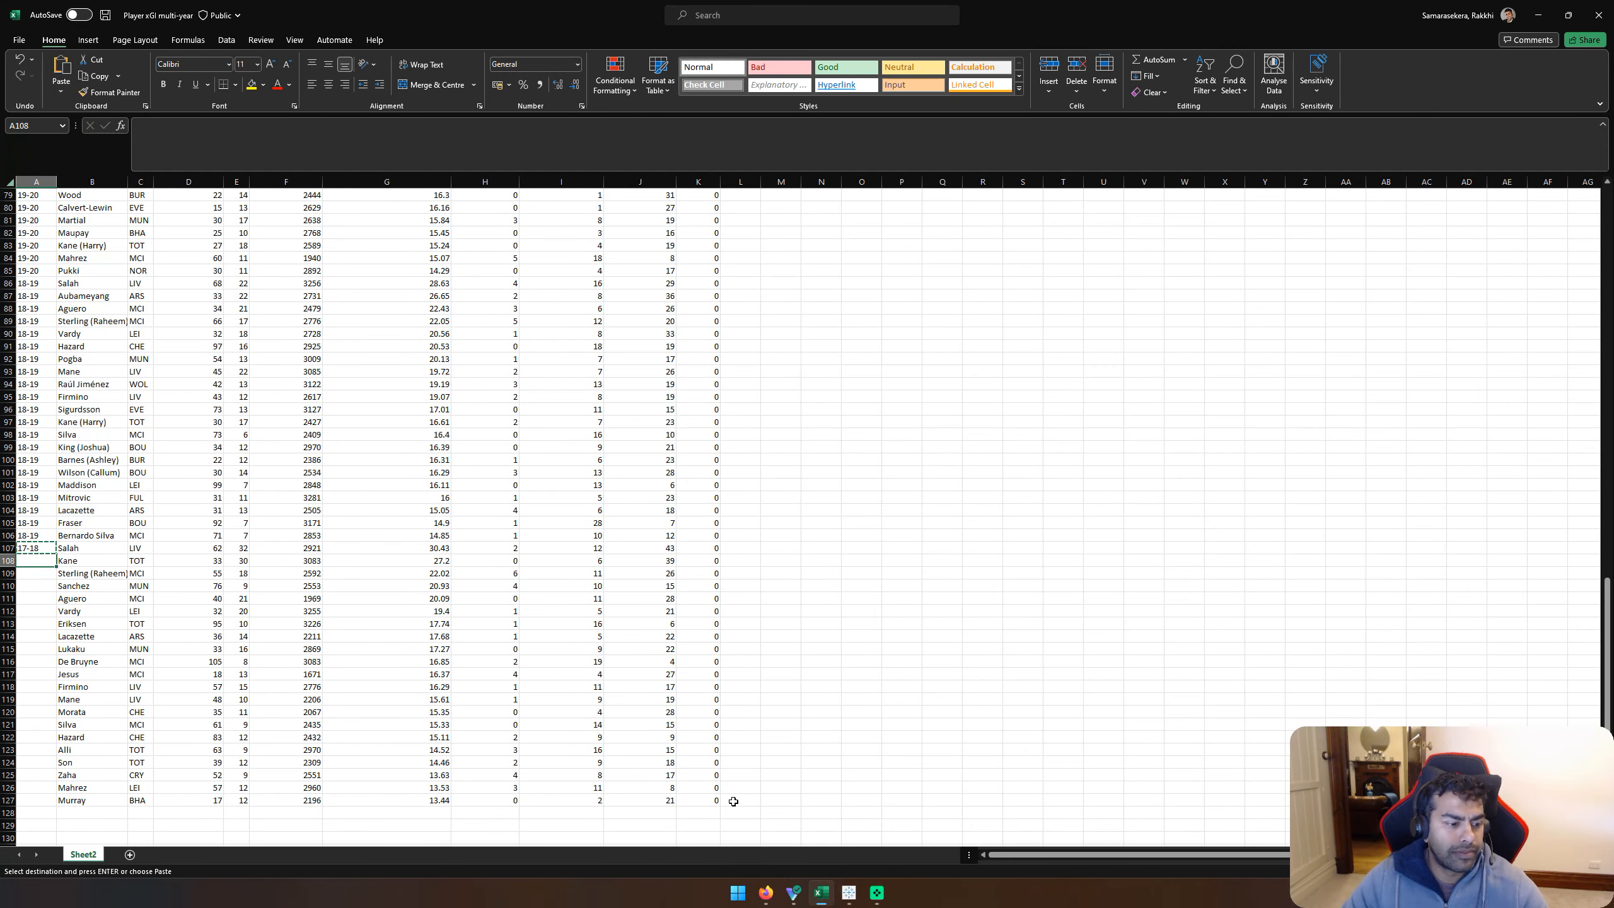
left_click(37, 798, "shift")
key("ctrl+v")
left_click(382, 661)
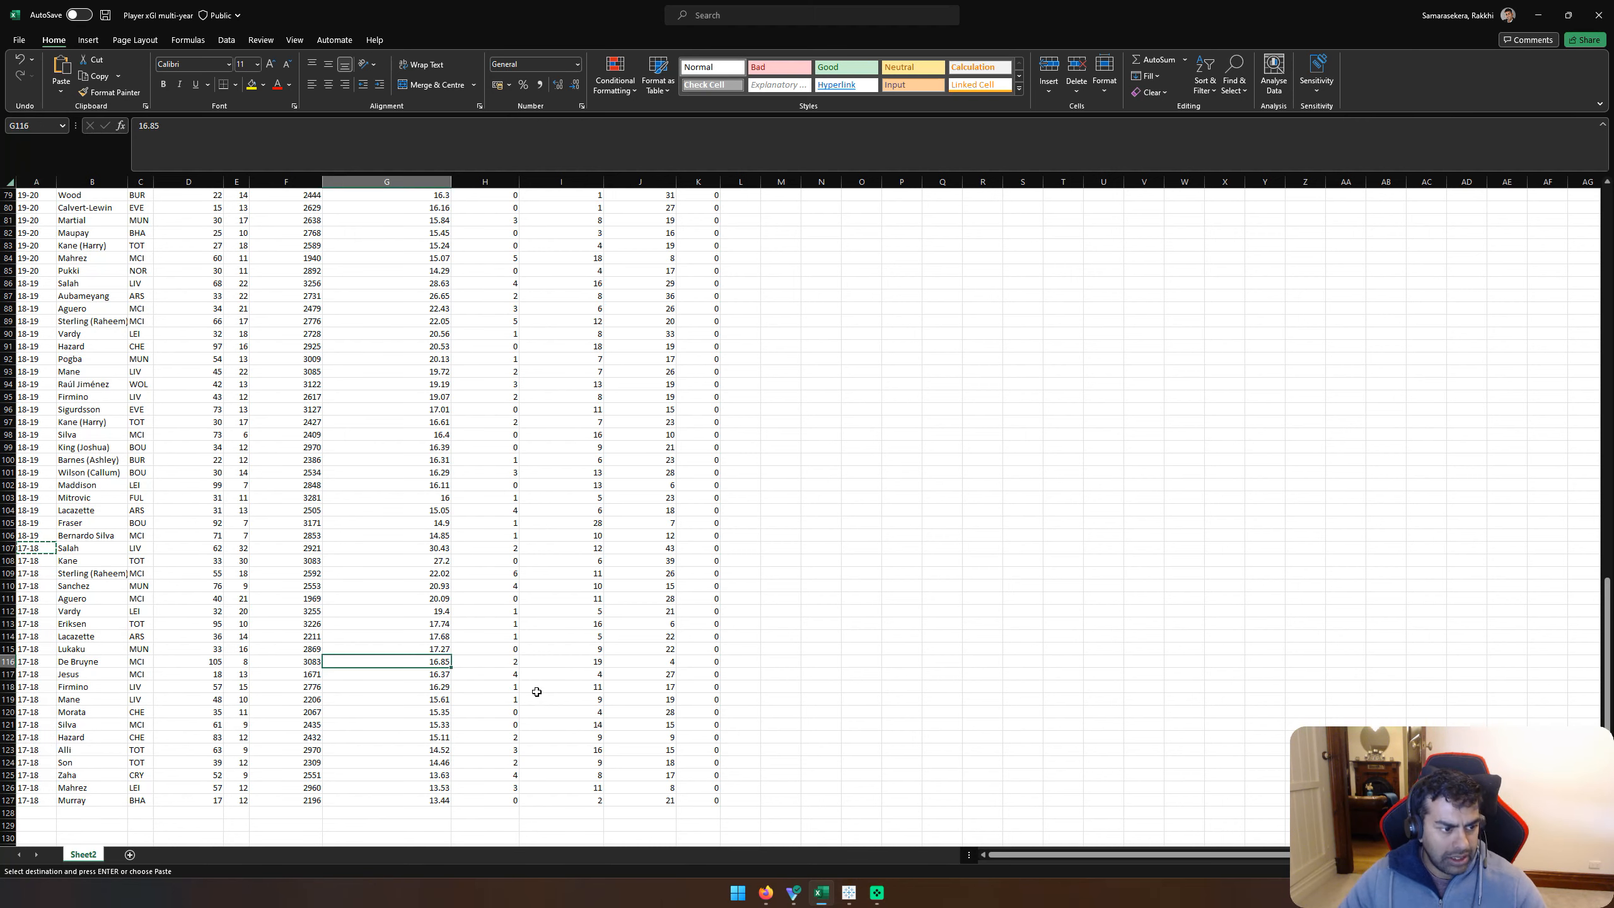
scroll(534, 693, "up", 20)
left_click(781, 396)
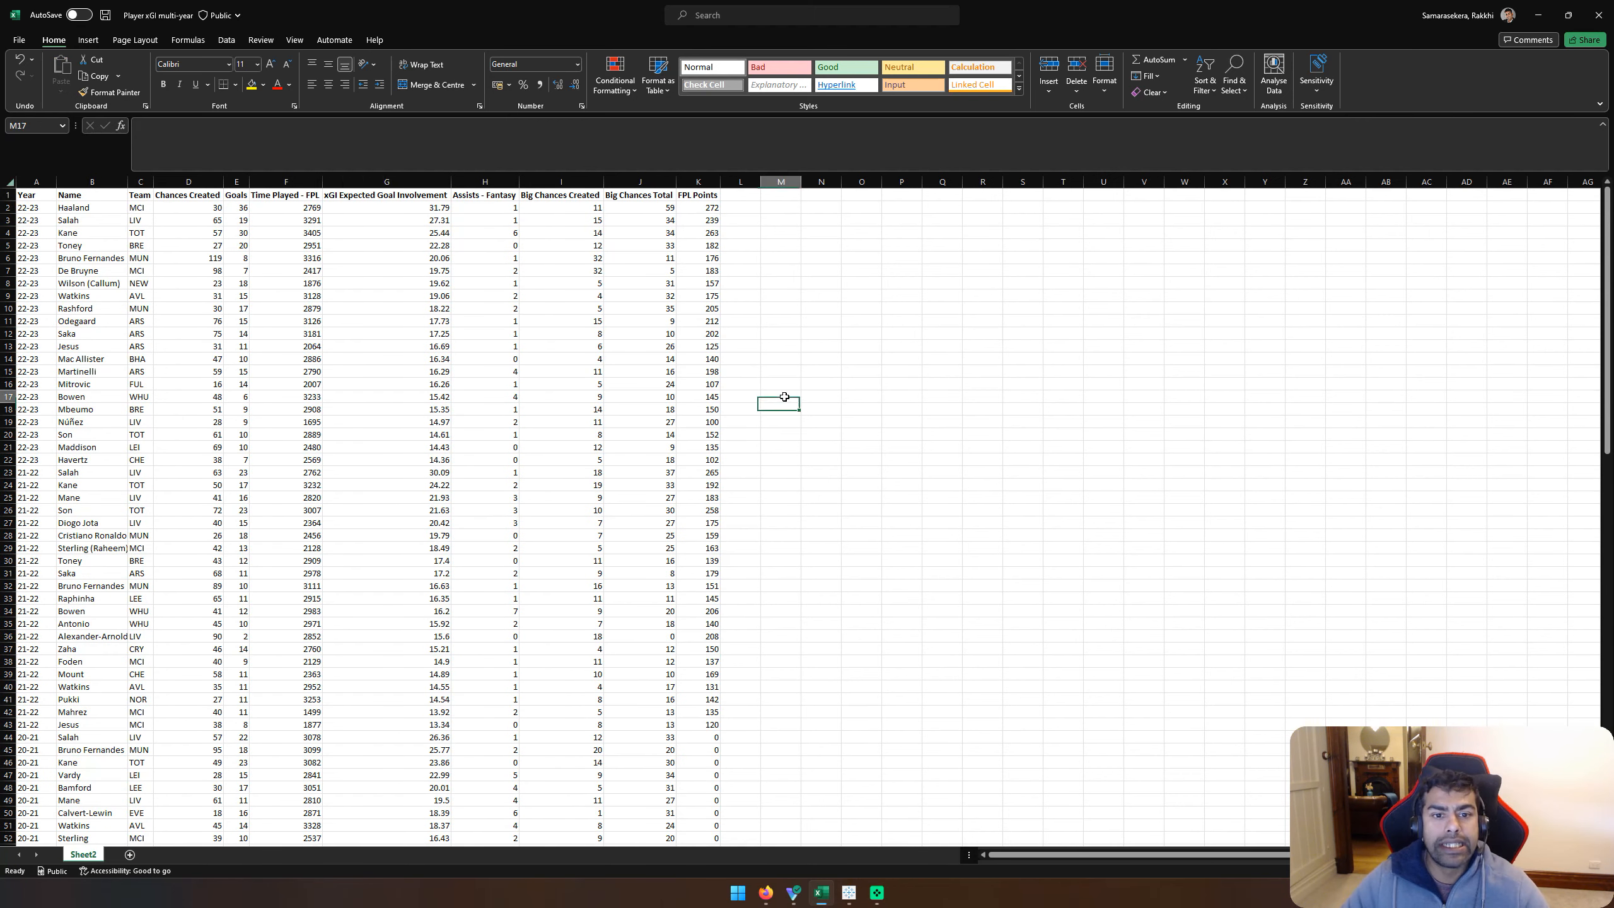
key("ctrl+s")
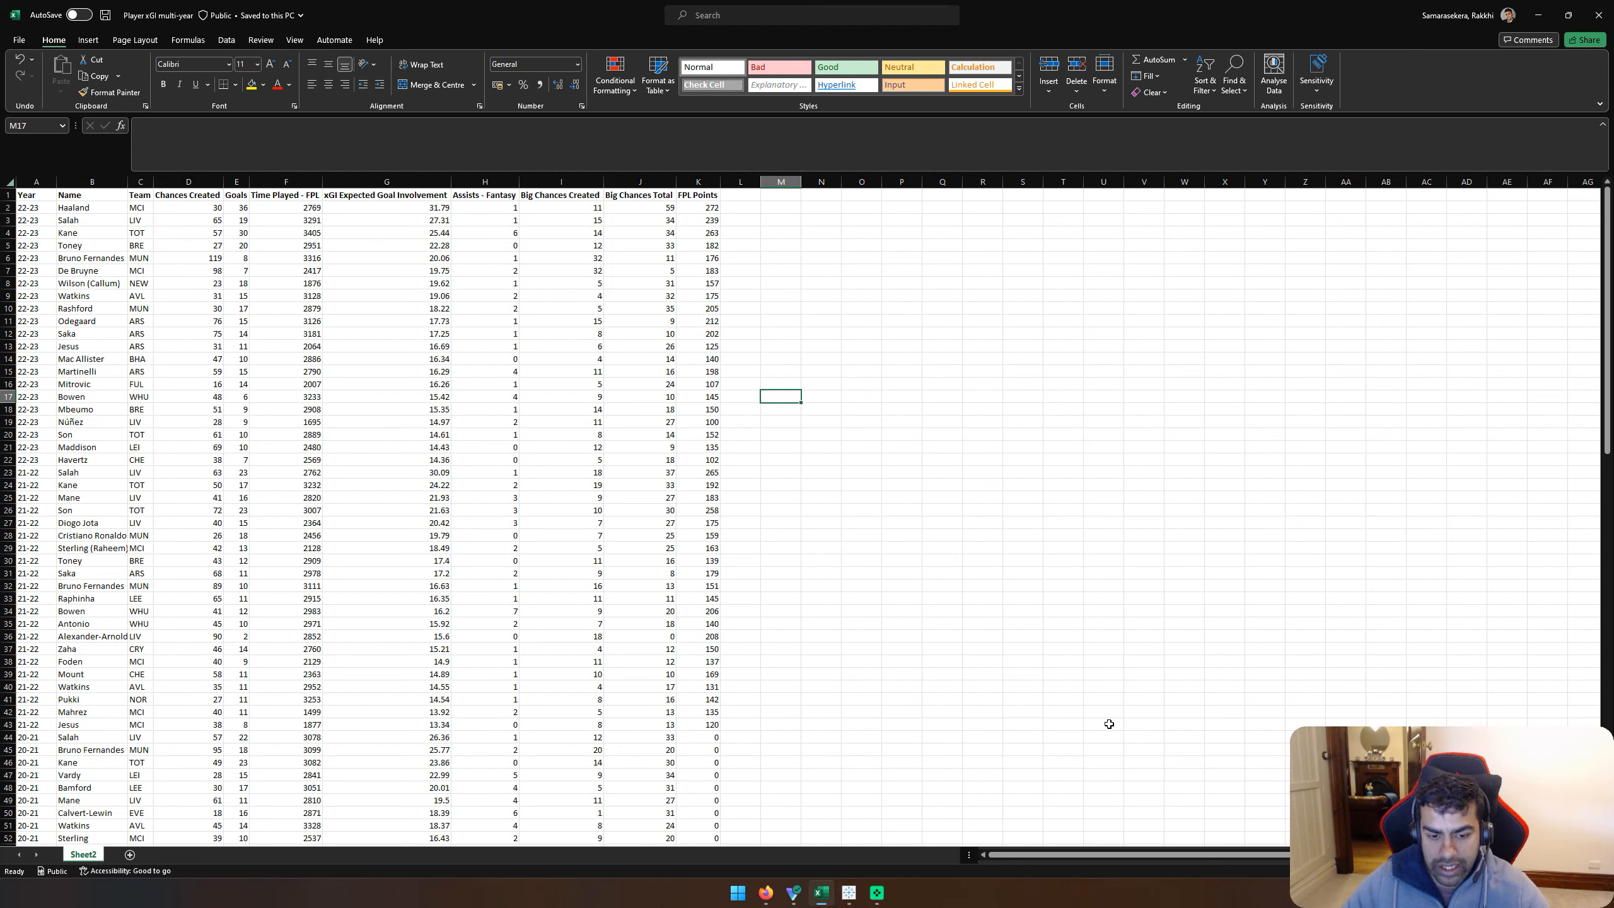
Step: Switch to Tableau and start a Microsoft Excel file connection, and open a maximized File Explorer window
left_click(853, 901)
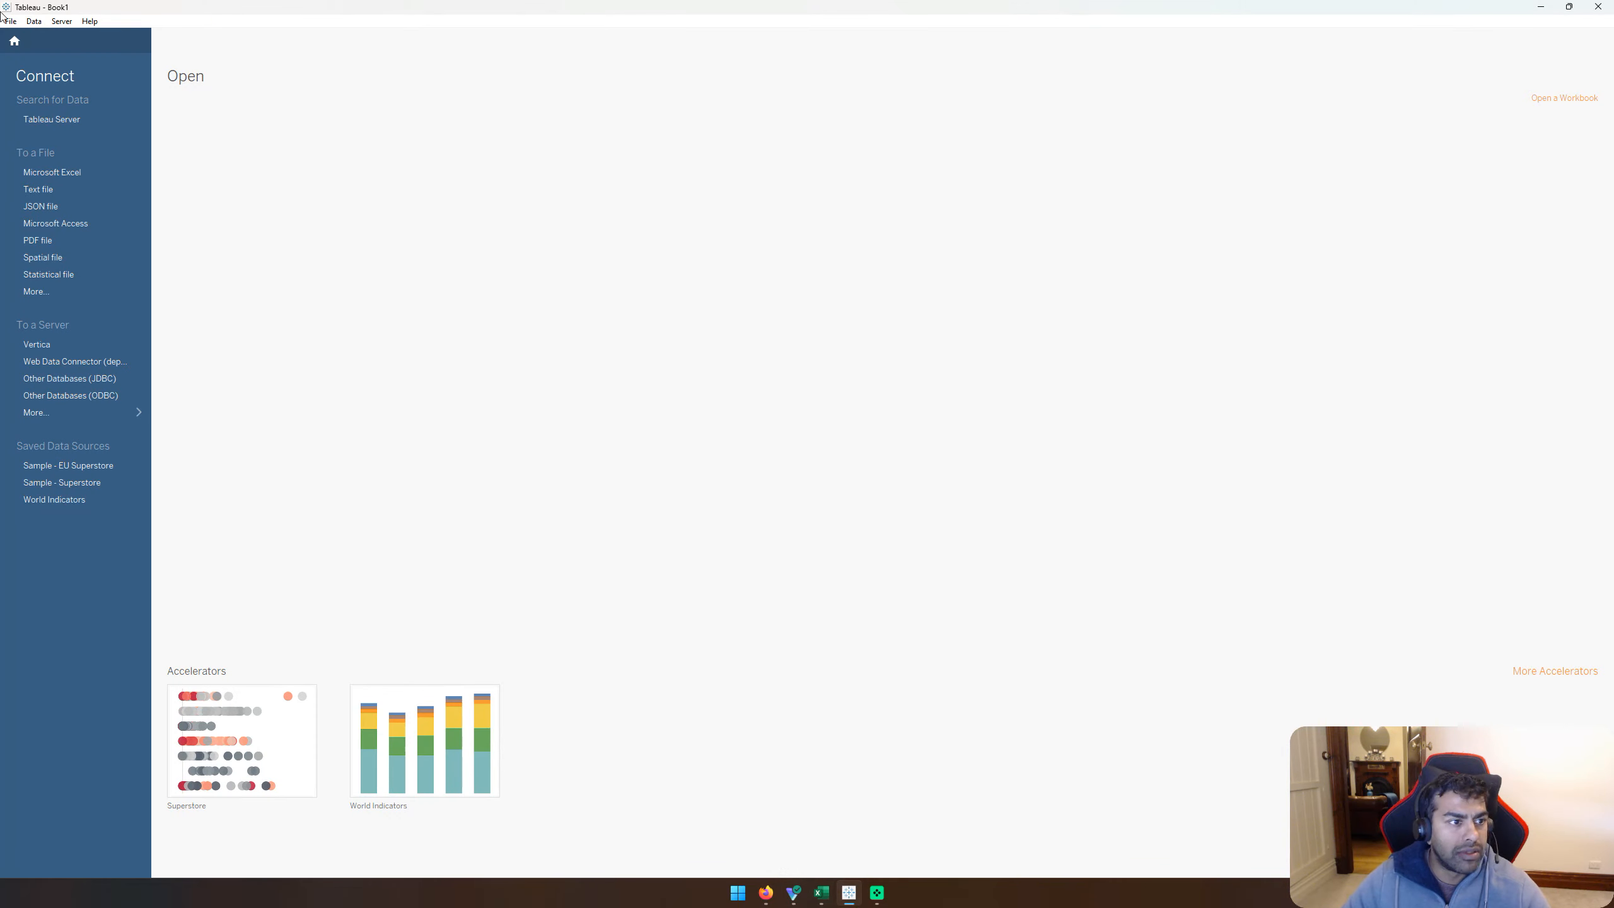
left_click(40, 170)
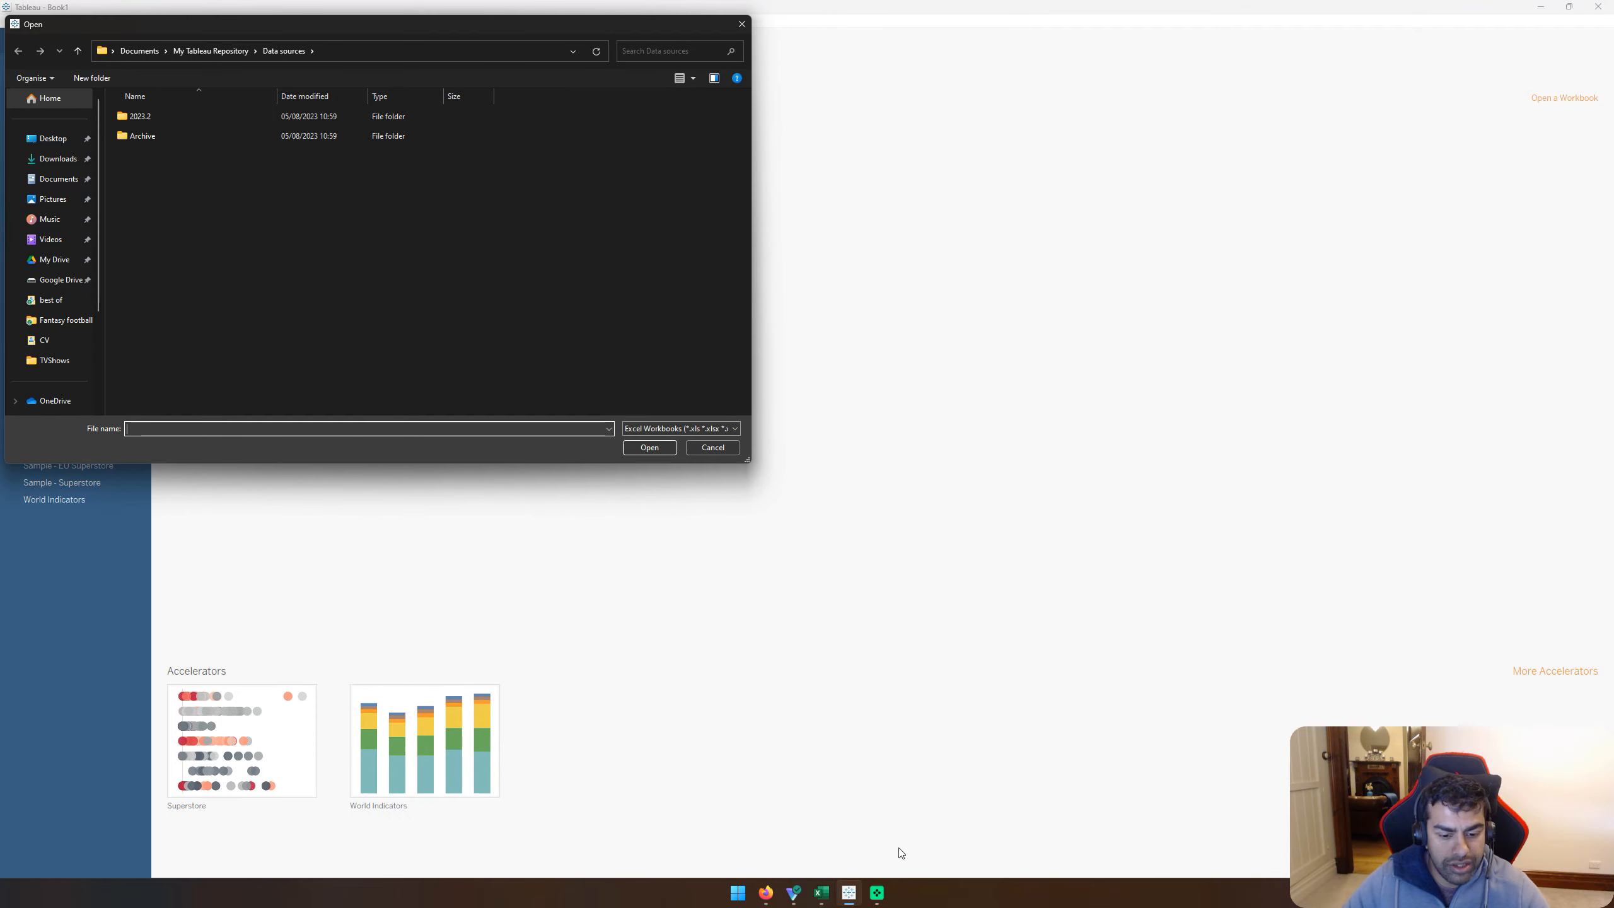
key("super")
type("exp")
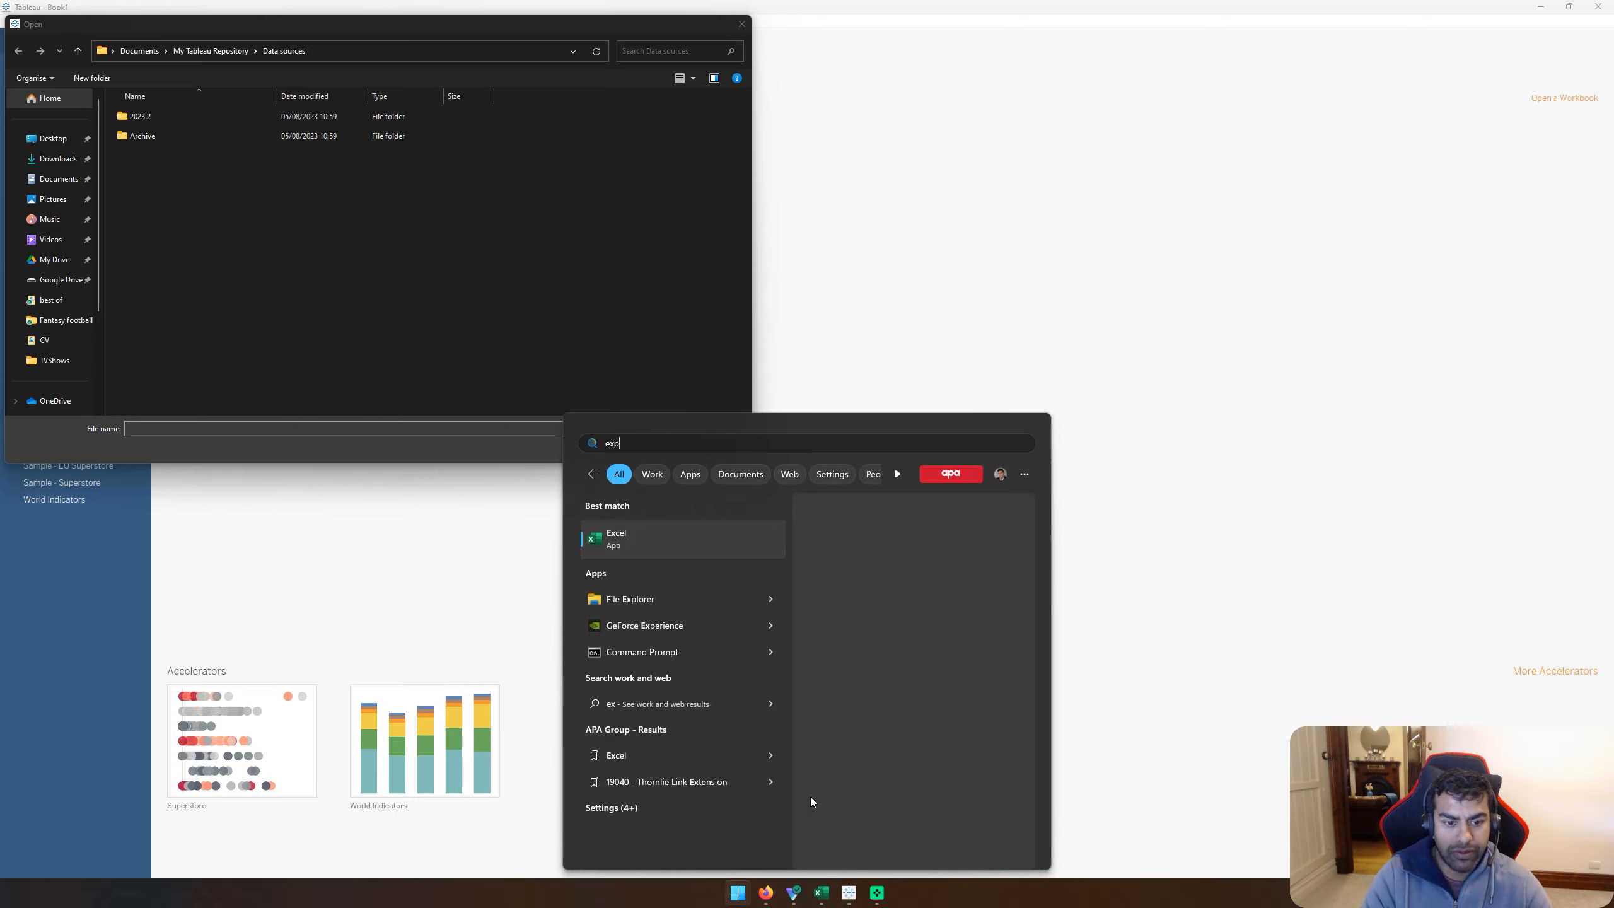
key("Return")
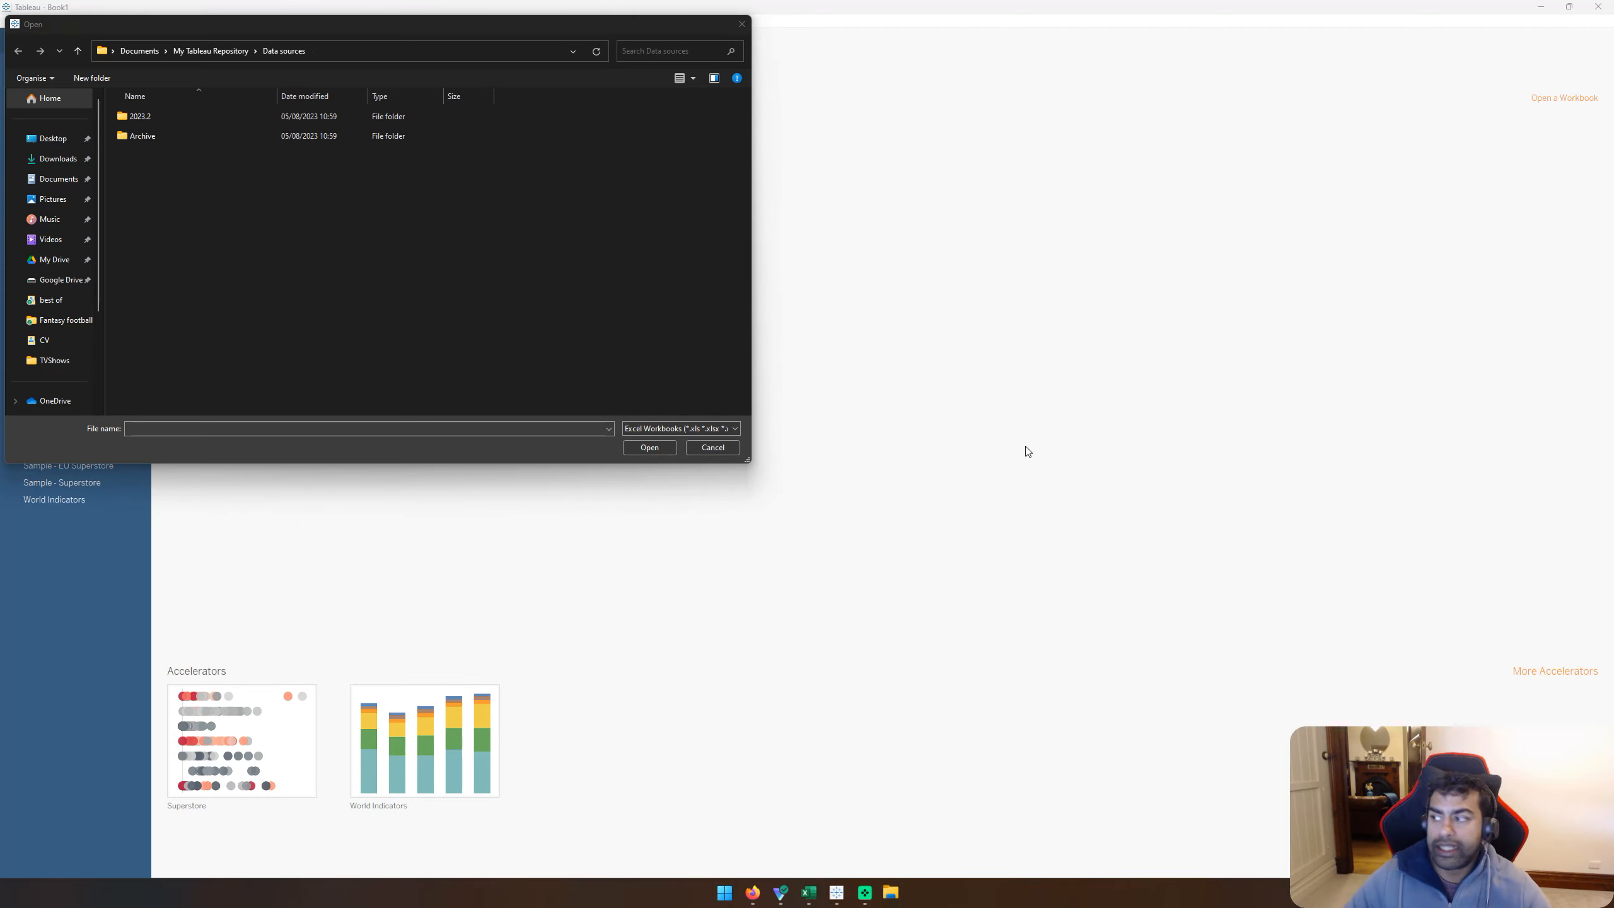
left_click_drag(1, 203, 1193, 316)
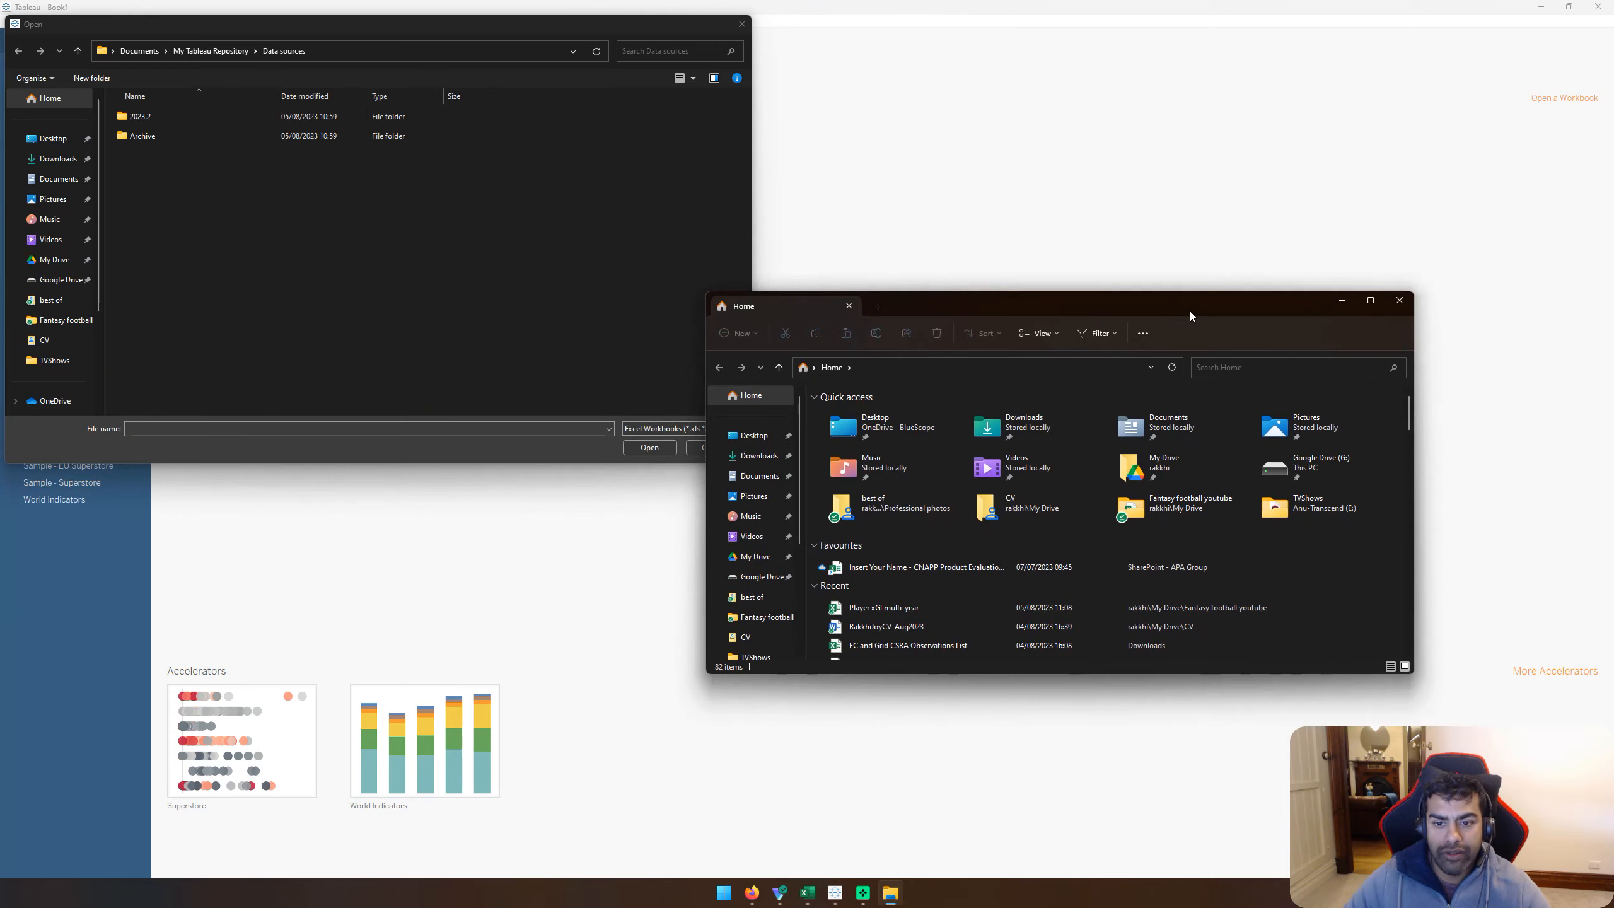
double_click(1193, 315)
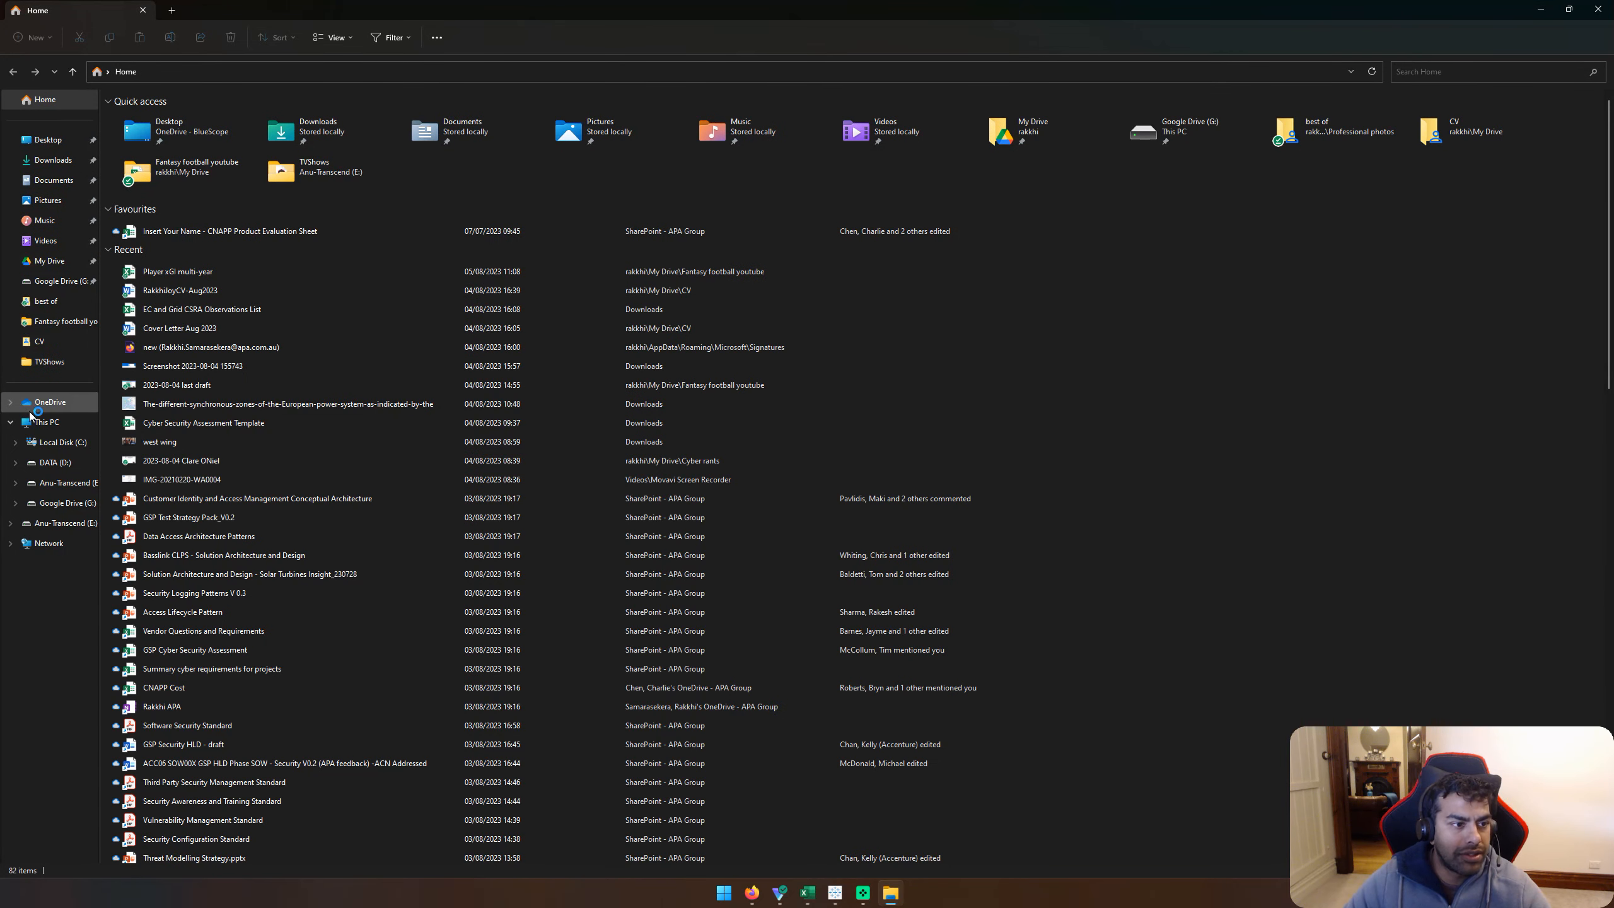
Step: Open the Fantasy football youtube folder in My Drive and copy its folder path
left_click(50, 261)
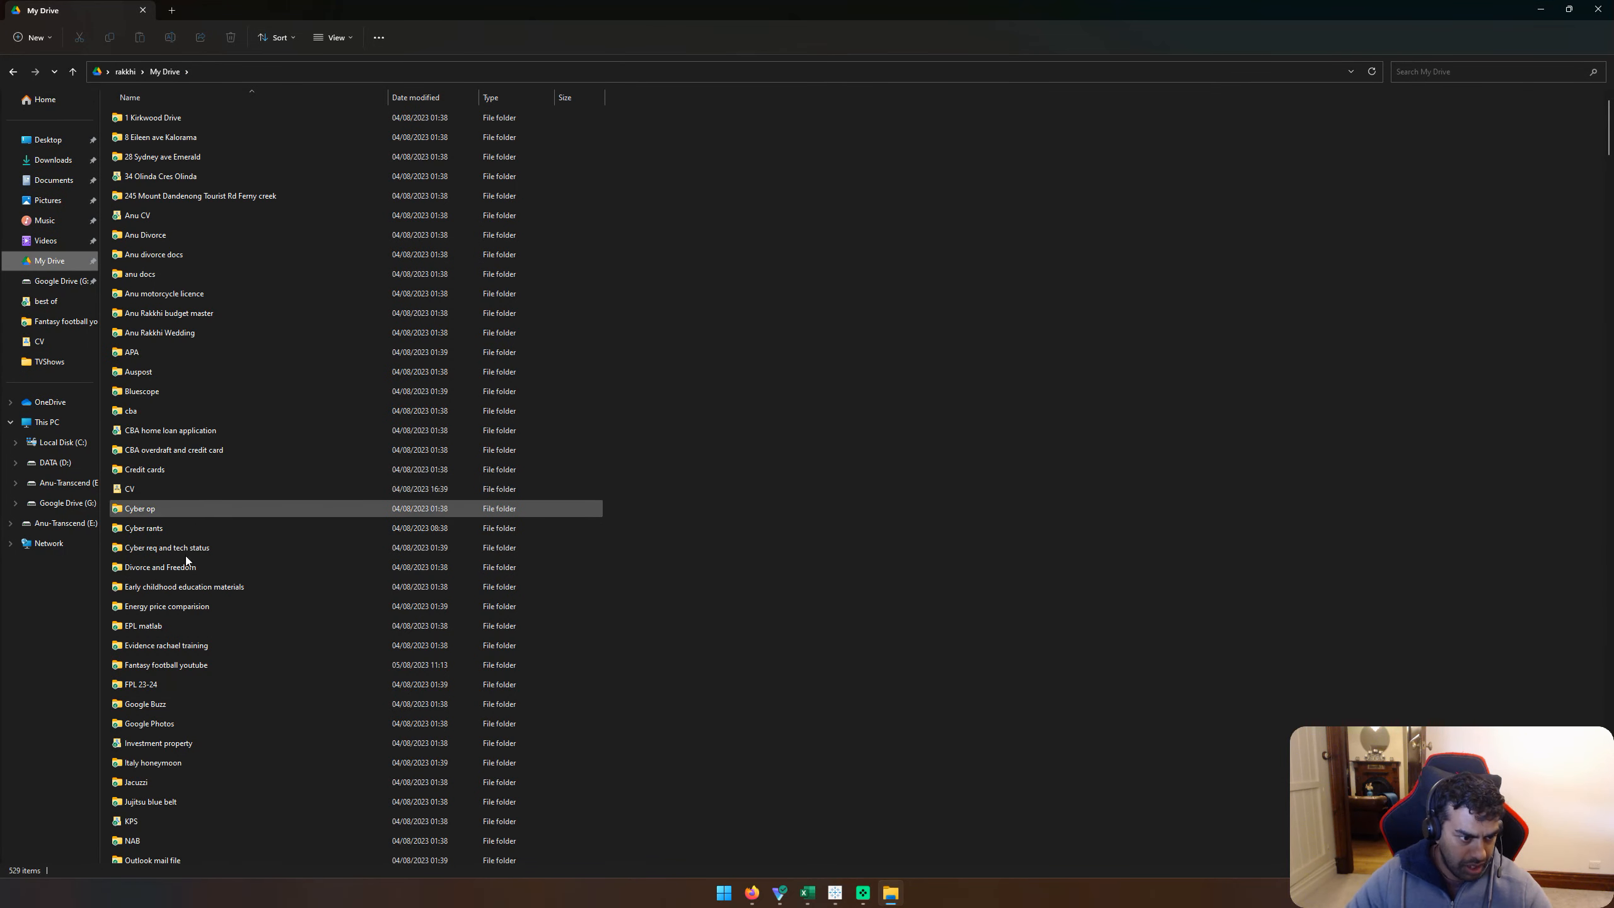
left_click(187, 567)
left_click(153, 664)
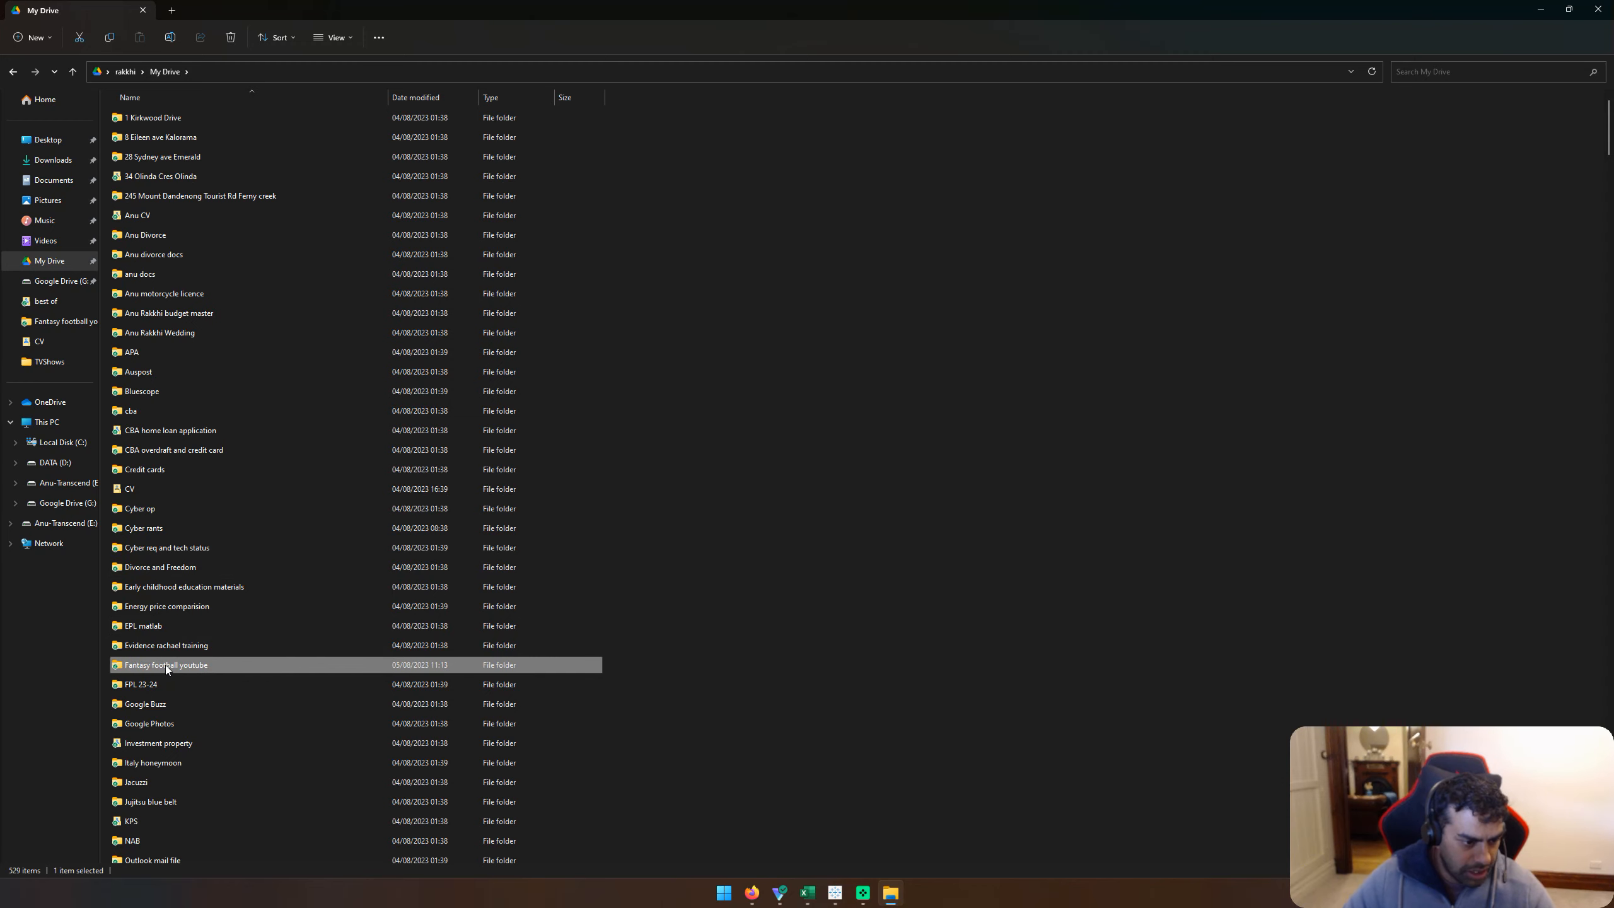
double_click(162, 665)
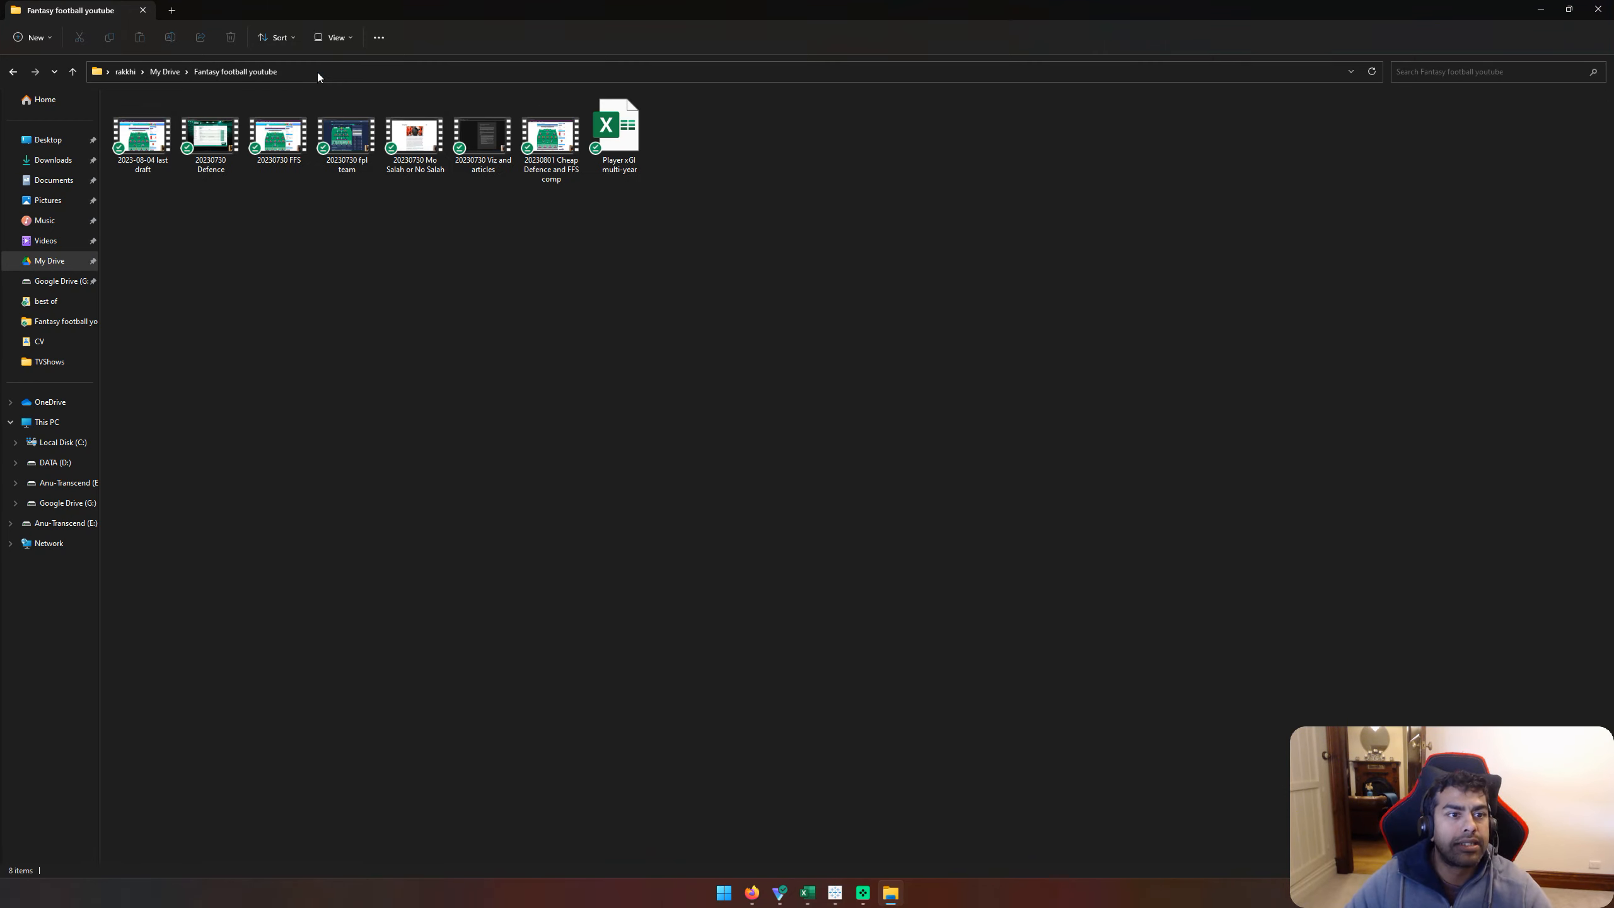
left_click(338, 76)
Step: Return to Tableau's Open dialog, go to the copied folder path and open the Player xGI multi-year workbook
key("alt+Tab")
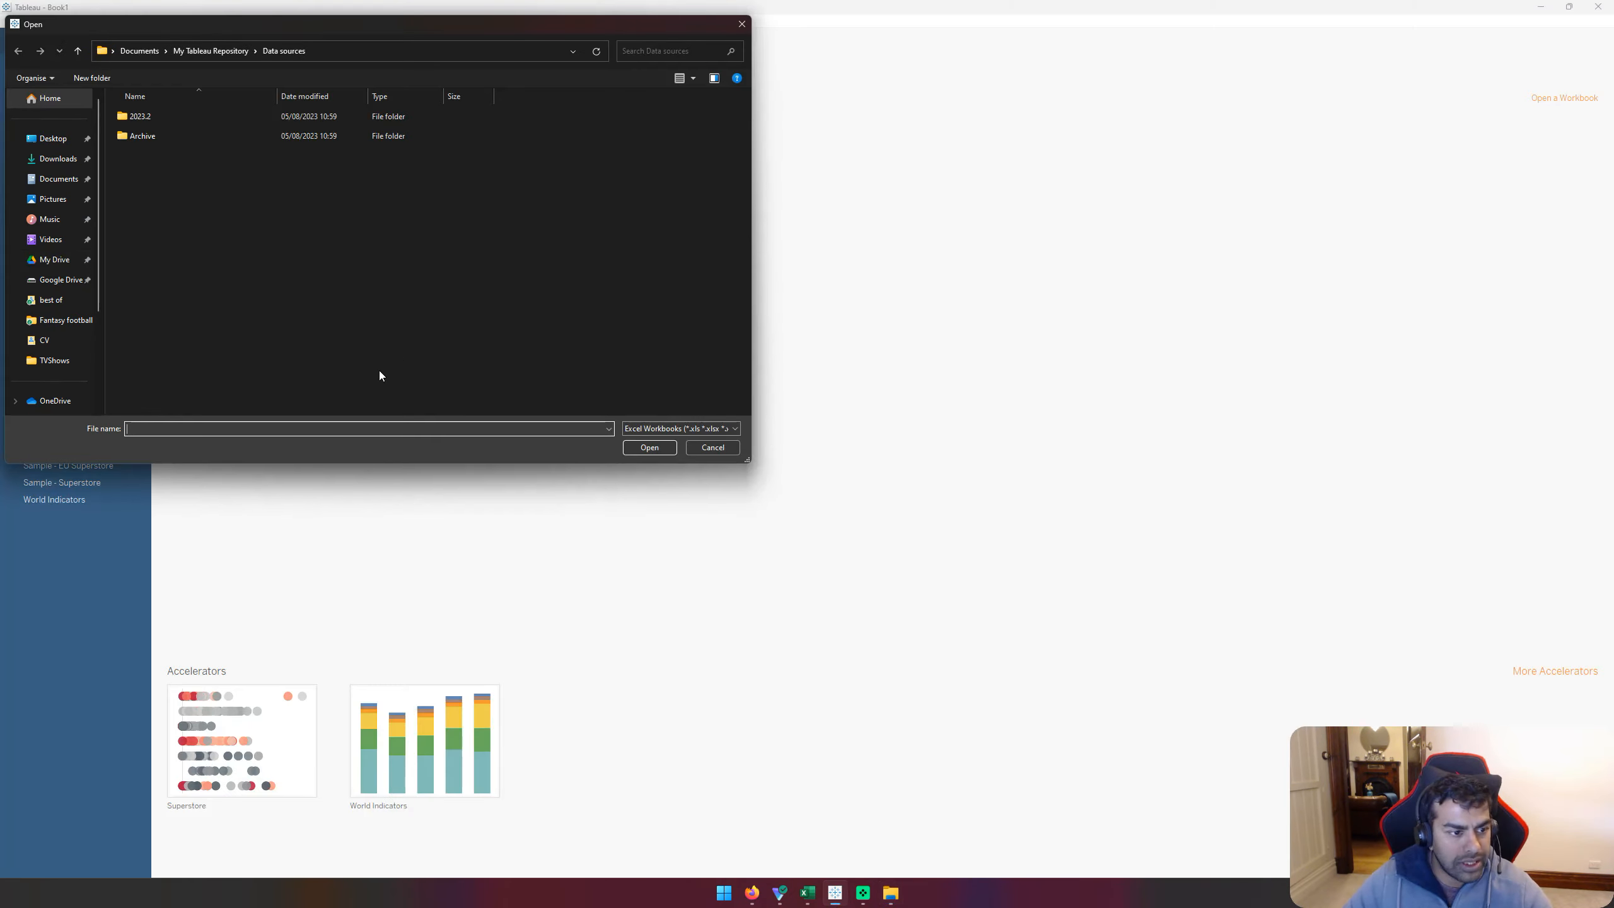
key("ctrl+v")
key("Return")
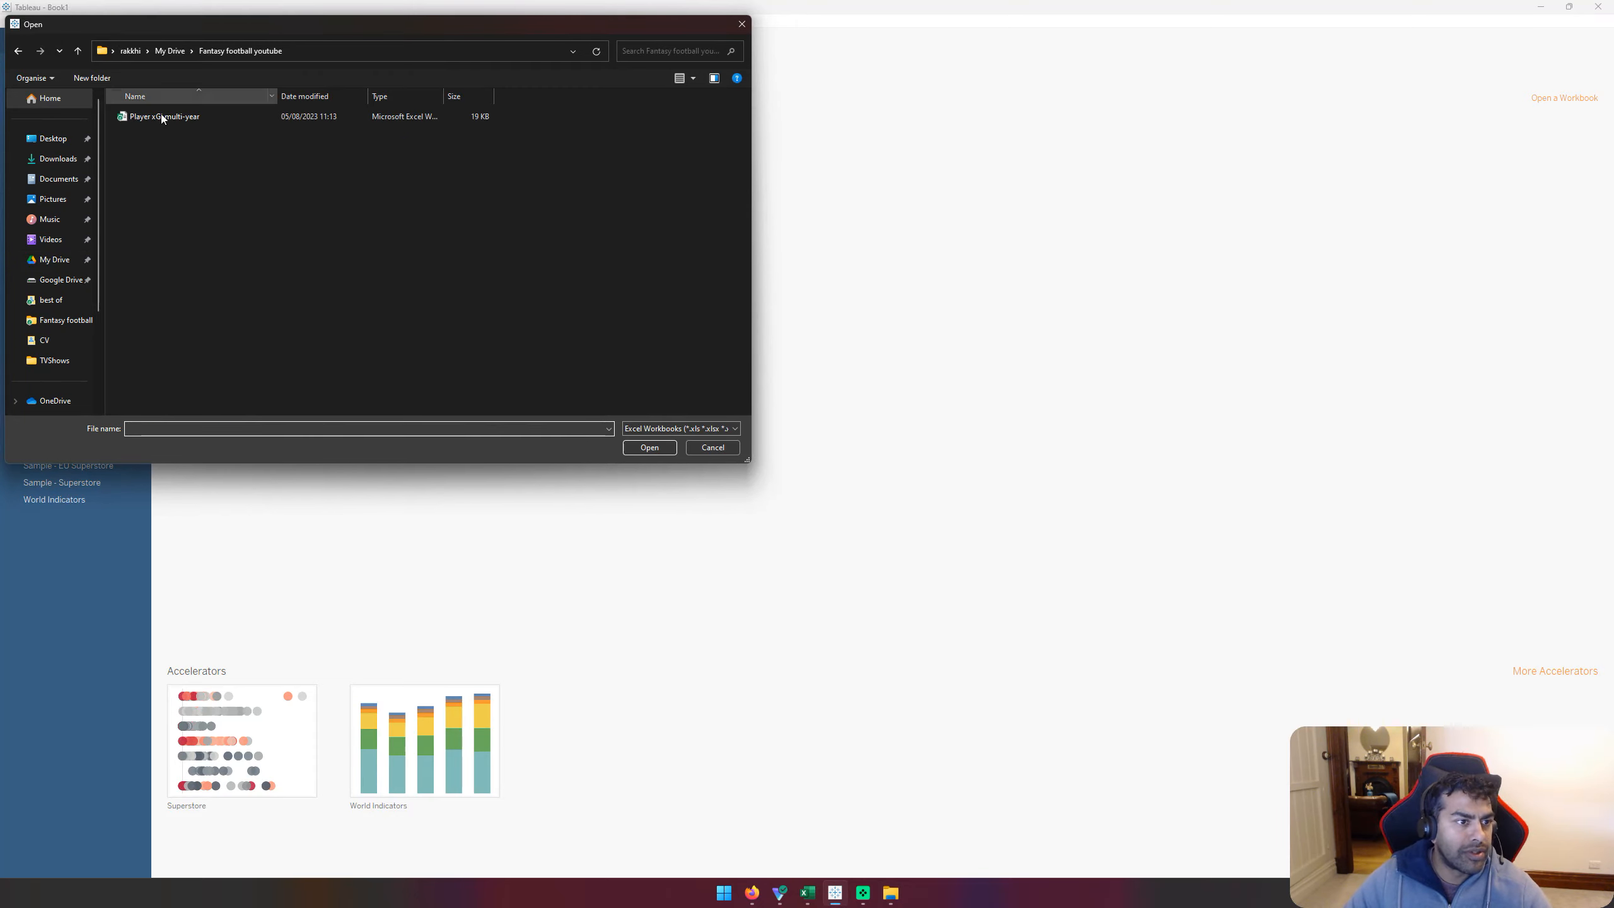
double_click(163, 115)
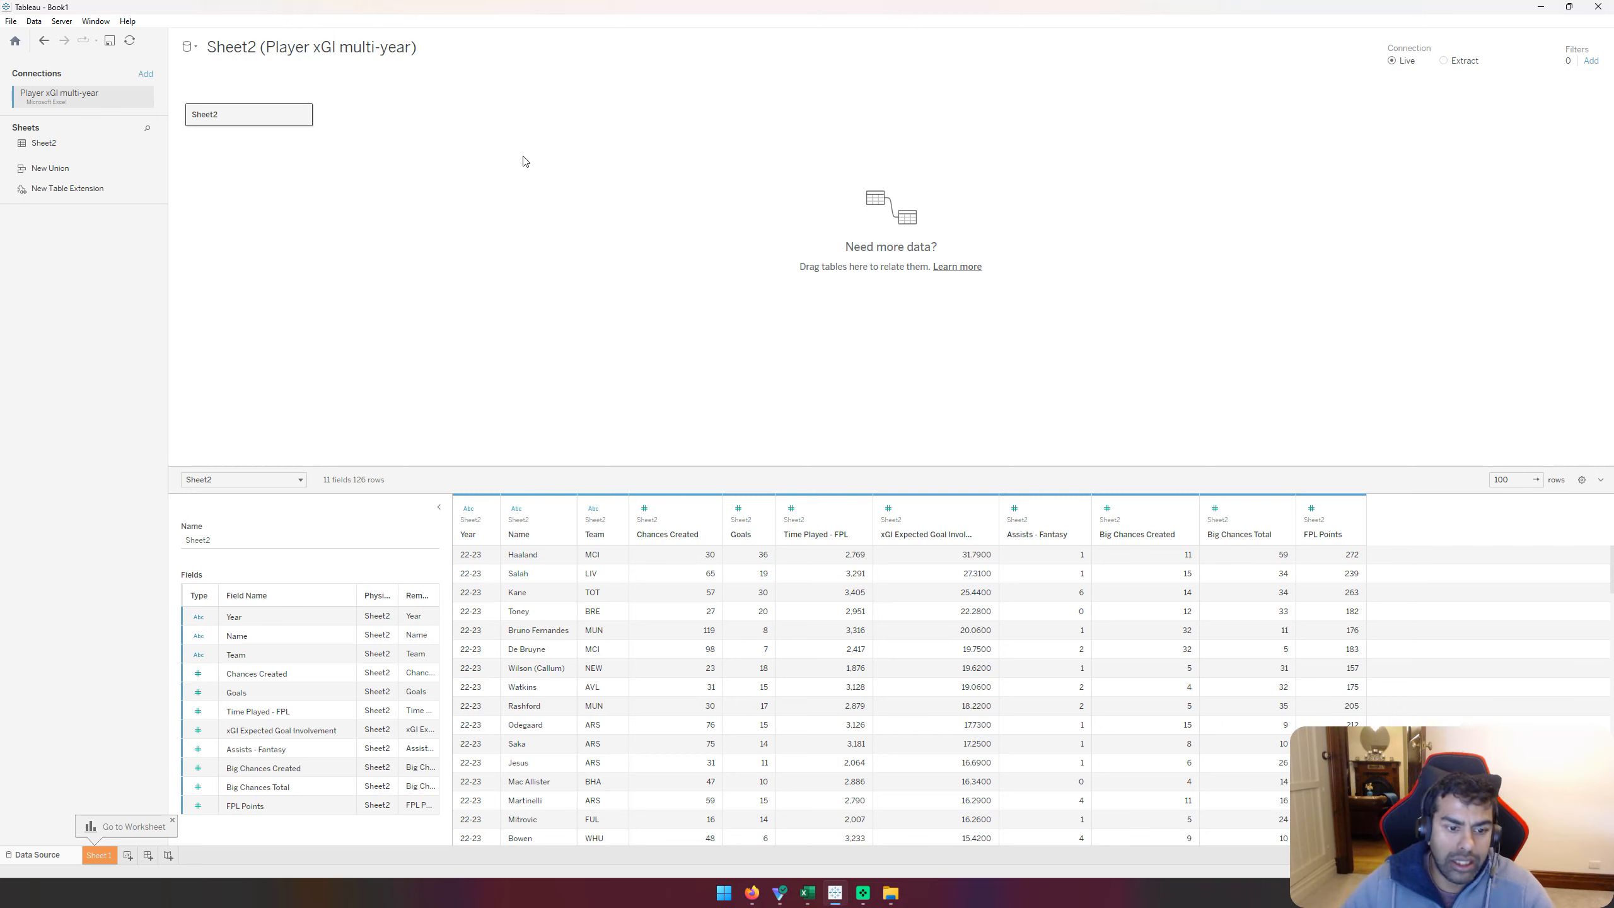
Step: Look over the Sheet2 data source and open the blank worksheet Sheet 1
left_click(96, 856)
left_click(39, 854)
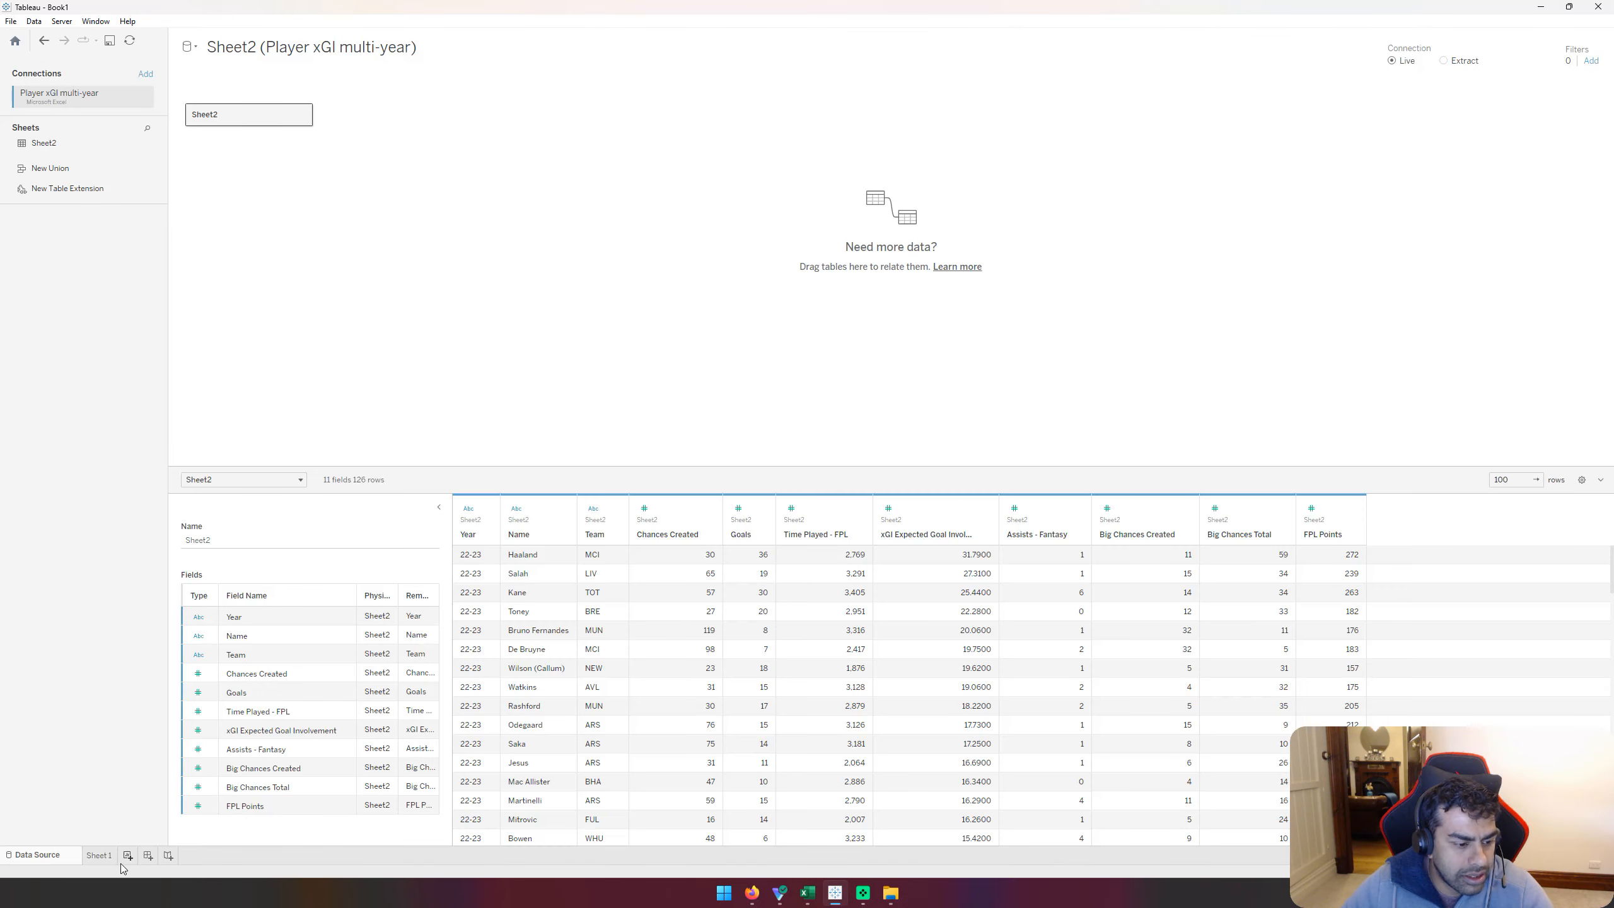
left_click(102, 853)
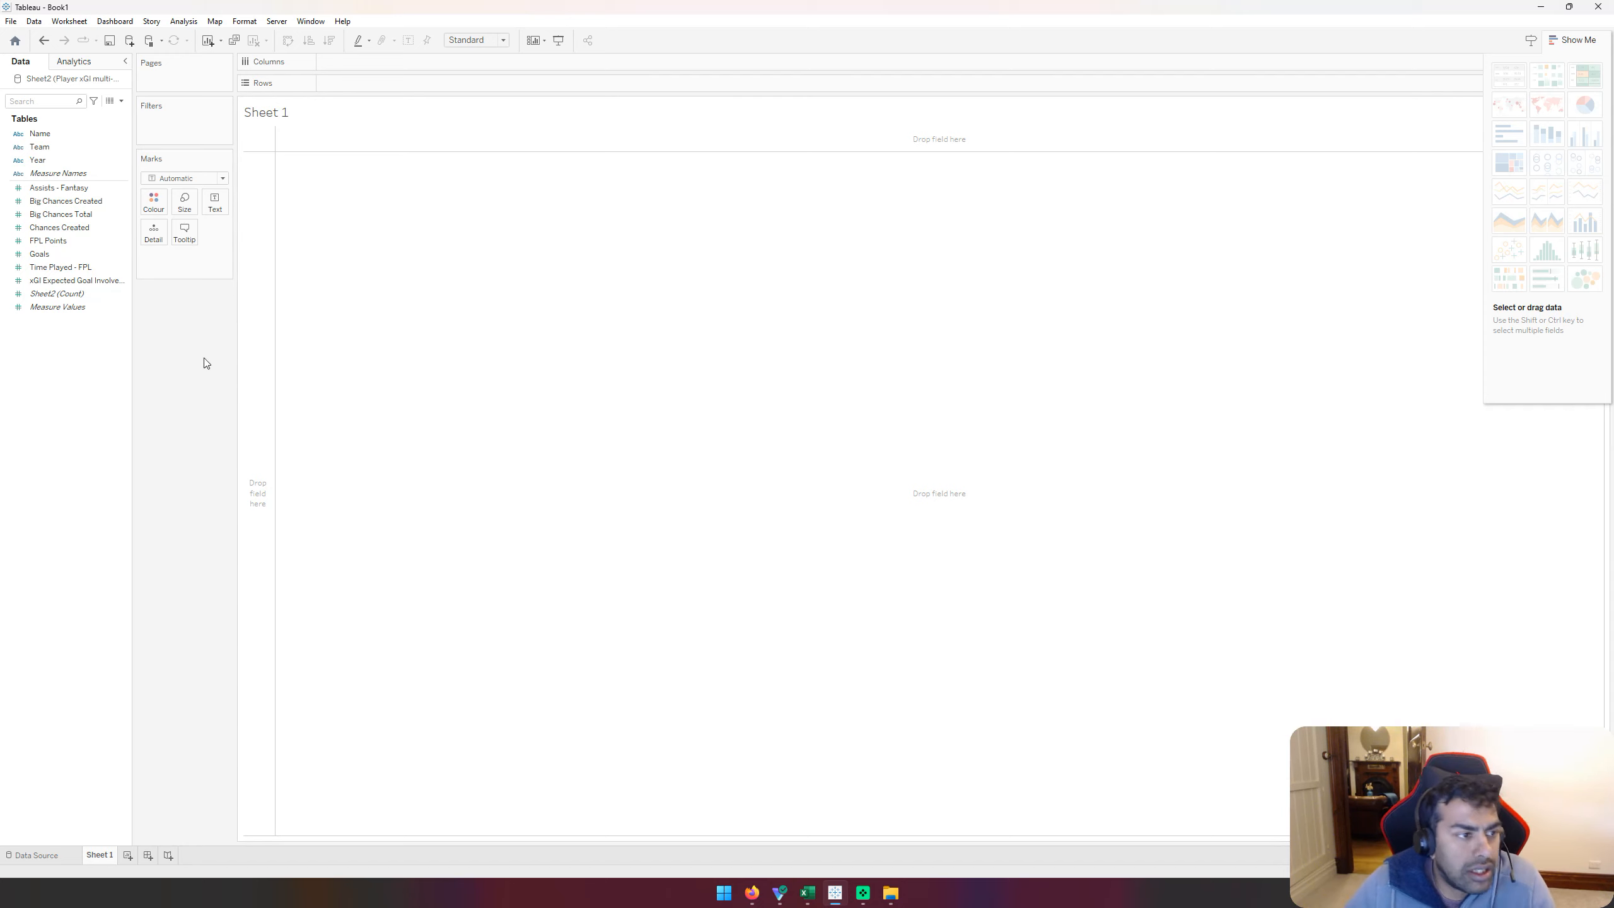
Step: Build a scatter plot with xGI Expected Goal Involvement on Columns and FPL Points on Rows
left_click_drag(51, 281, 617, 130)
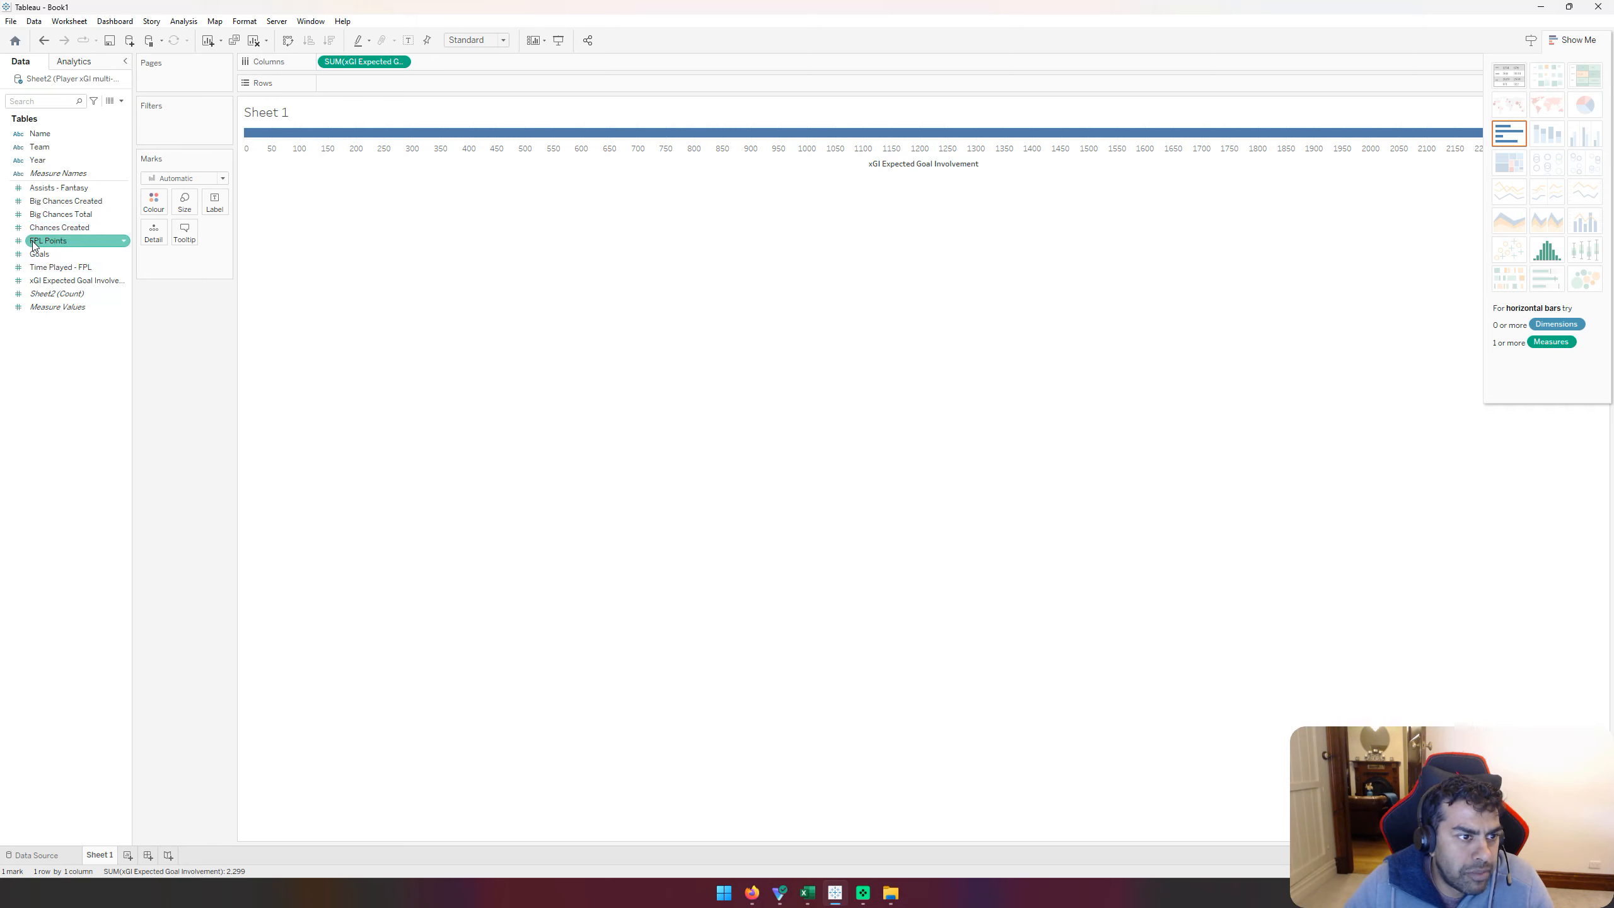
left_click_drag(35, 245, 396, 84)
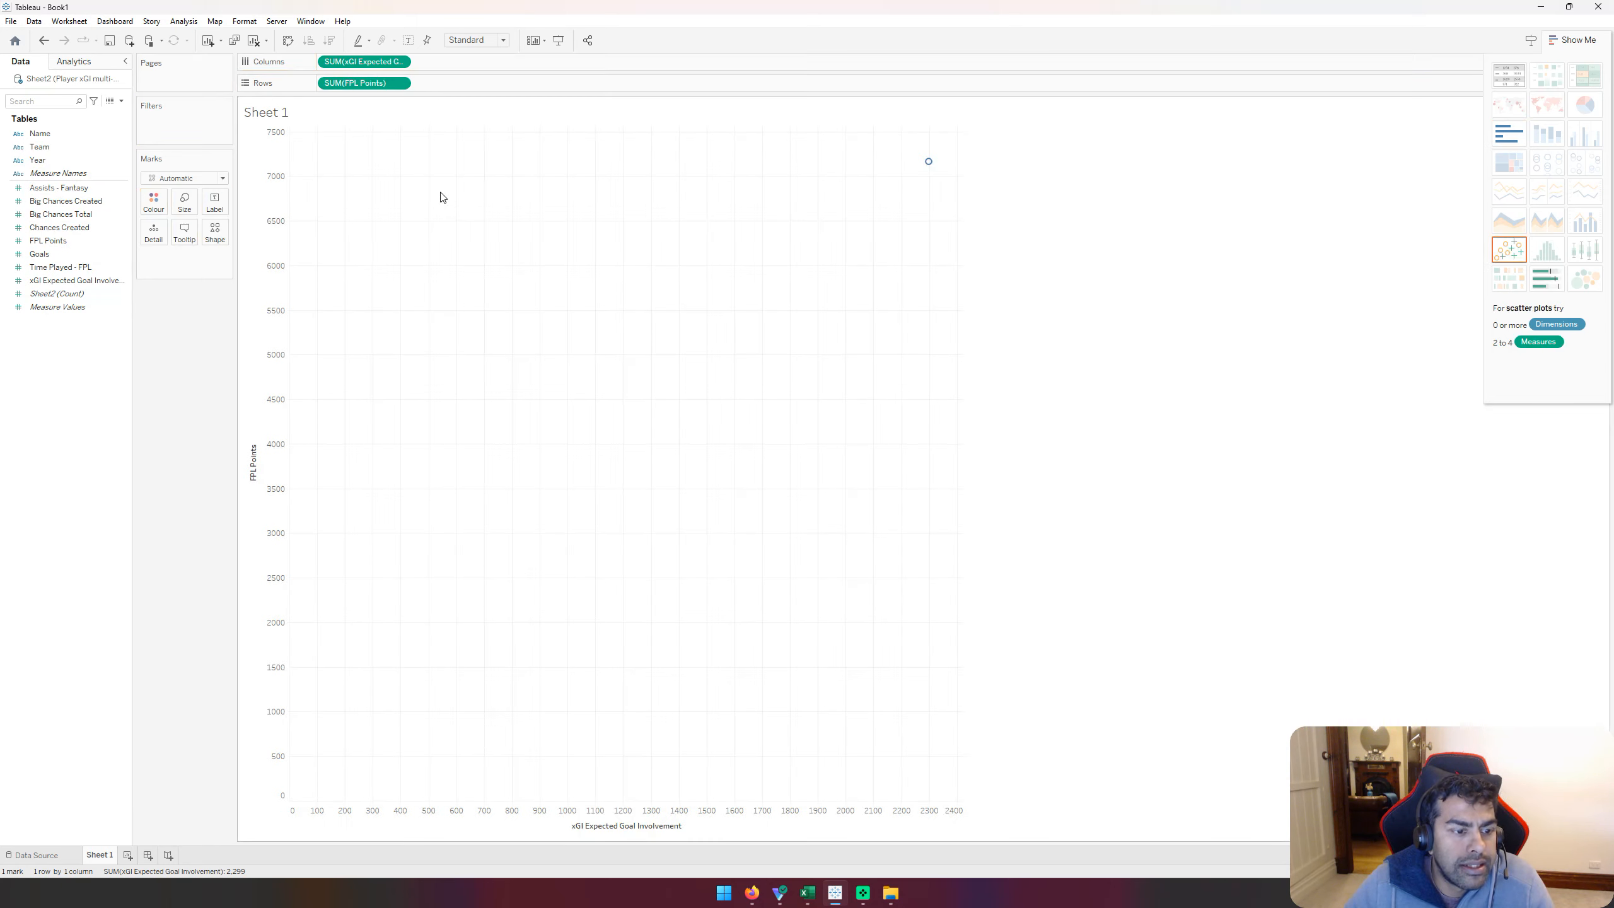
left_click(401, 62)
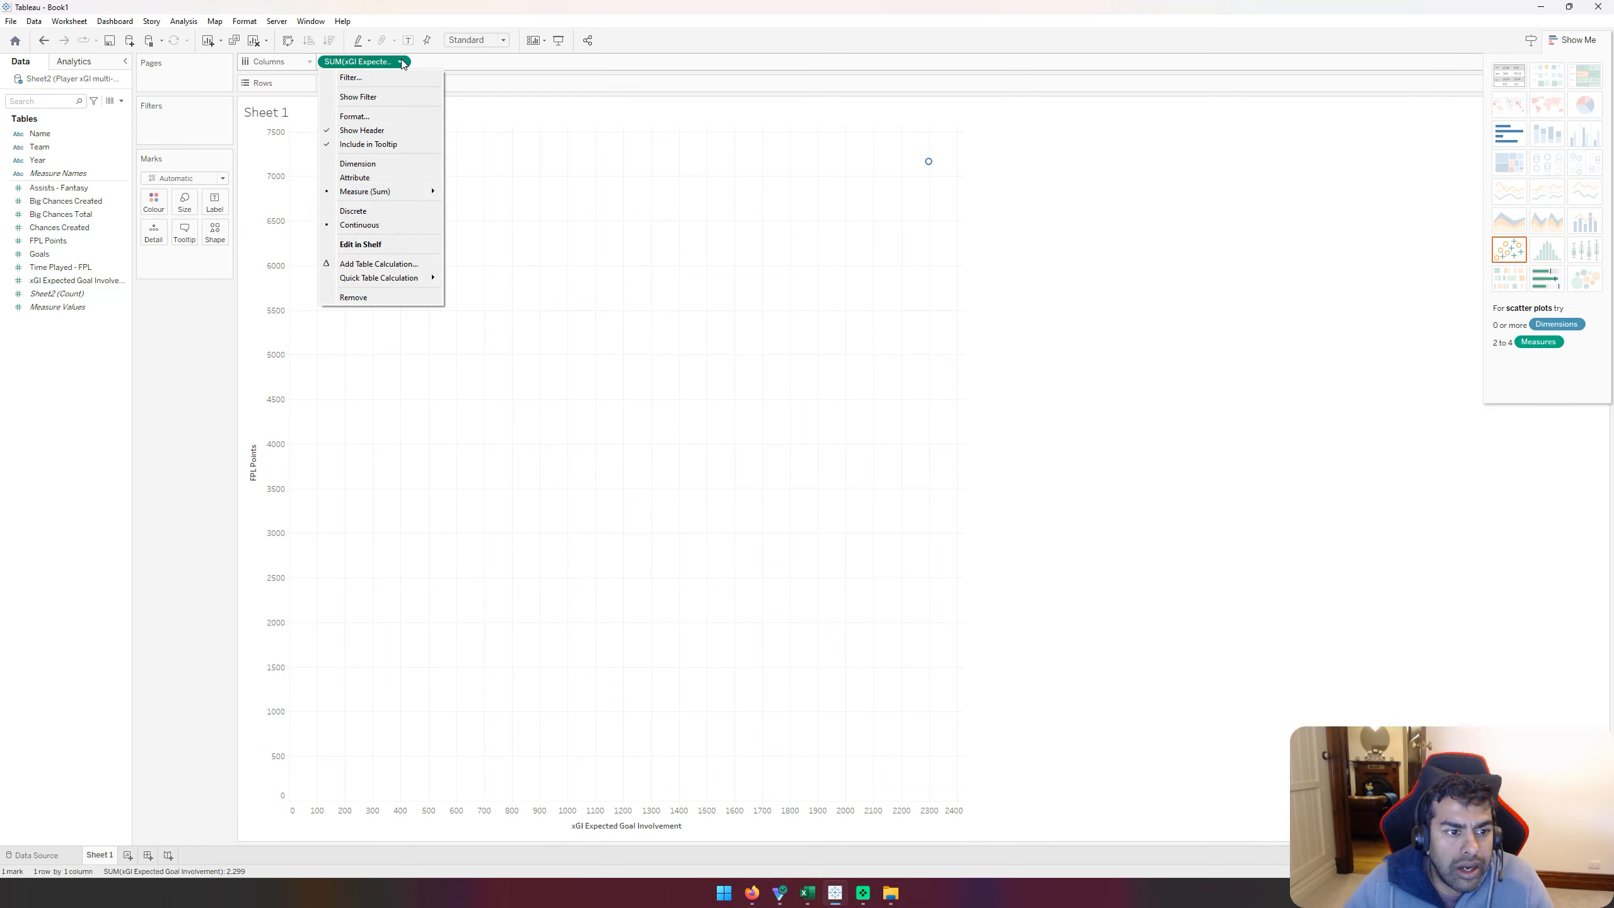
left_click(404, 64)
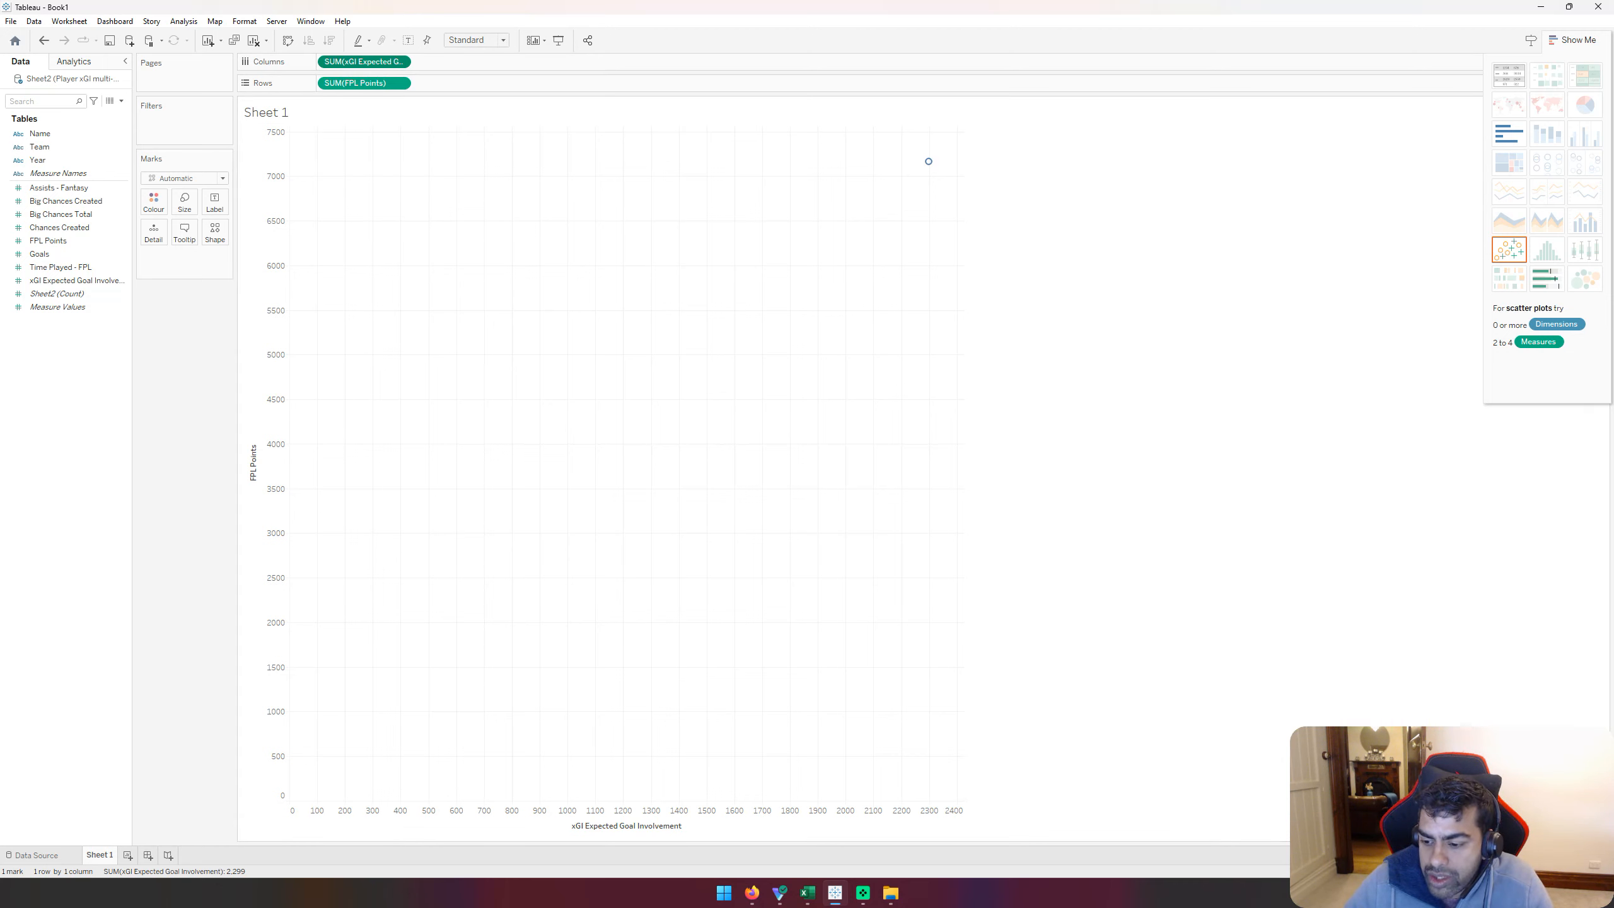
Step: Label the scatter plot marks with the Name field and inspect the details of Son's mark
left_click_drag(39, 133, 215, 203)
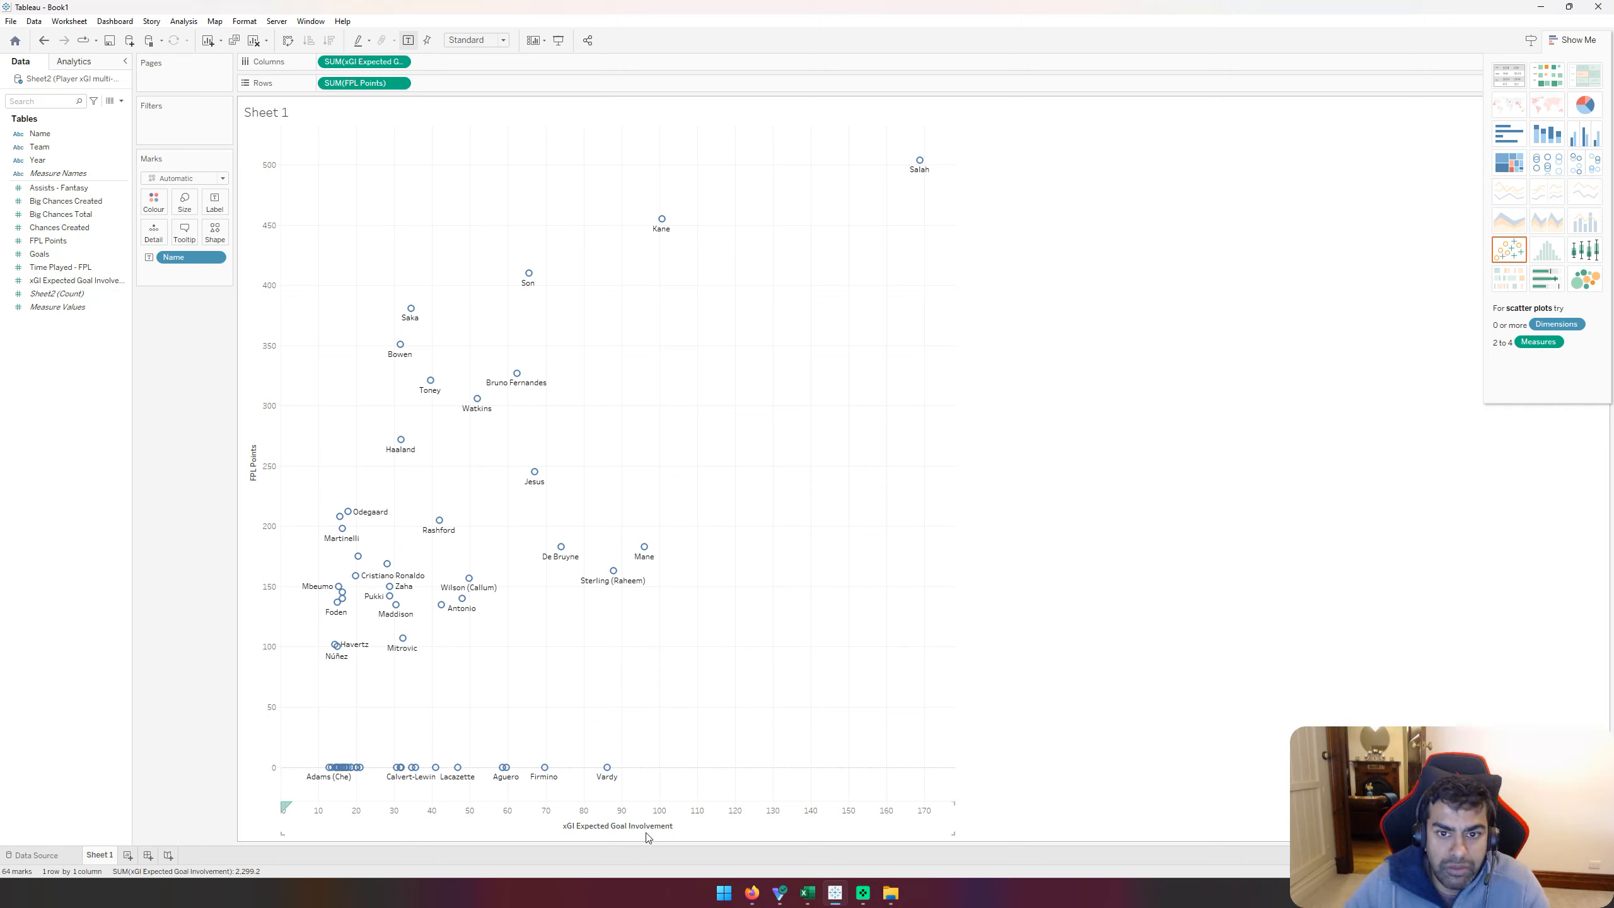
mouse_move(927, 170)
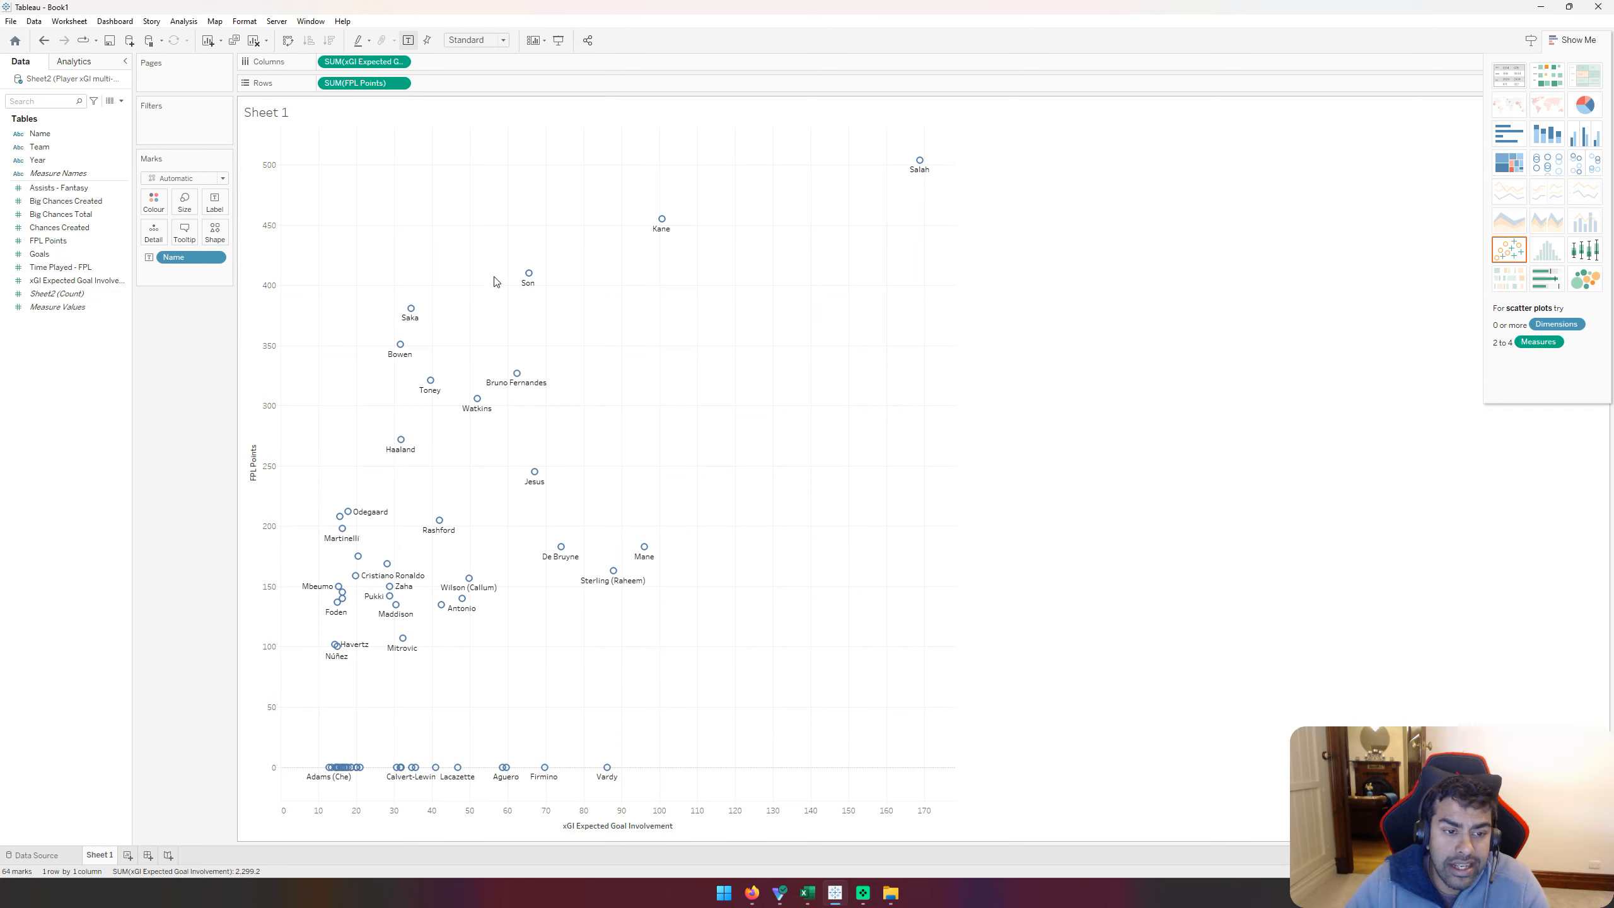
mouse_move(529, 287)
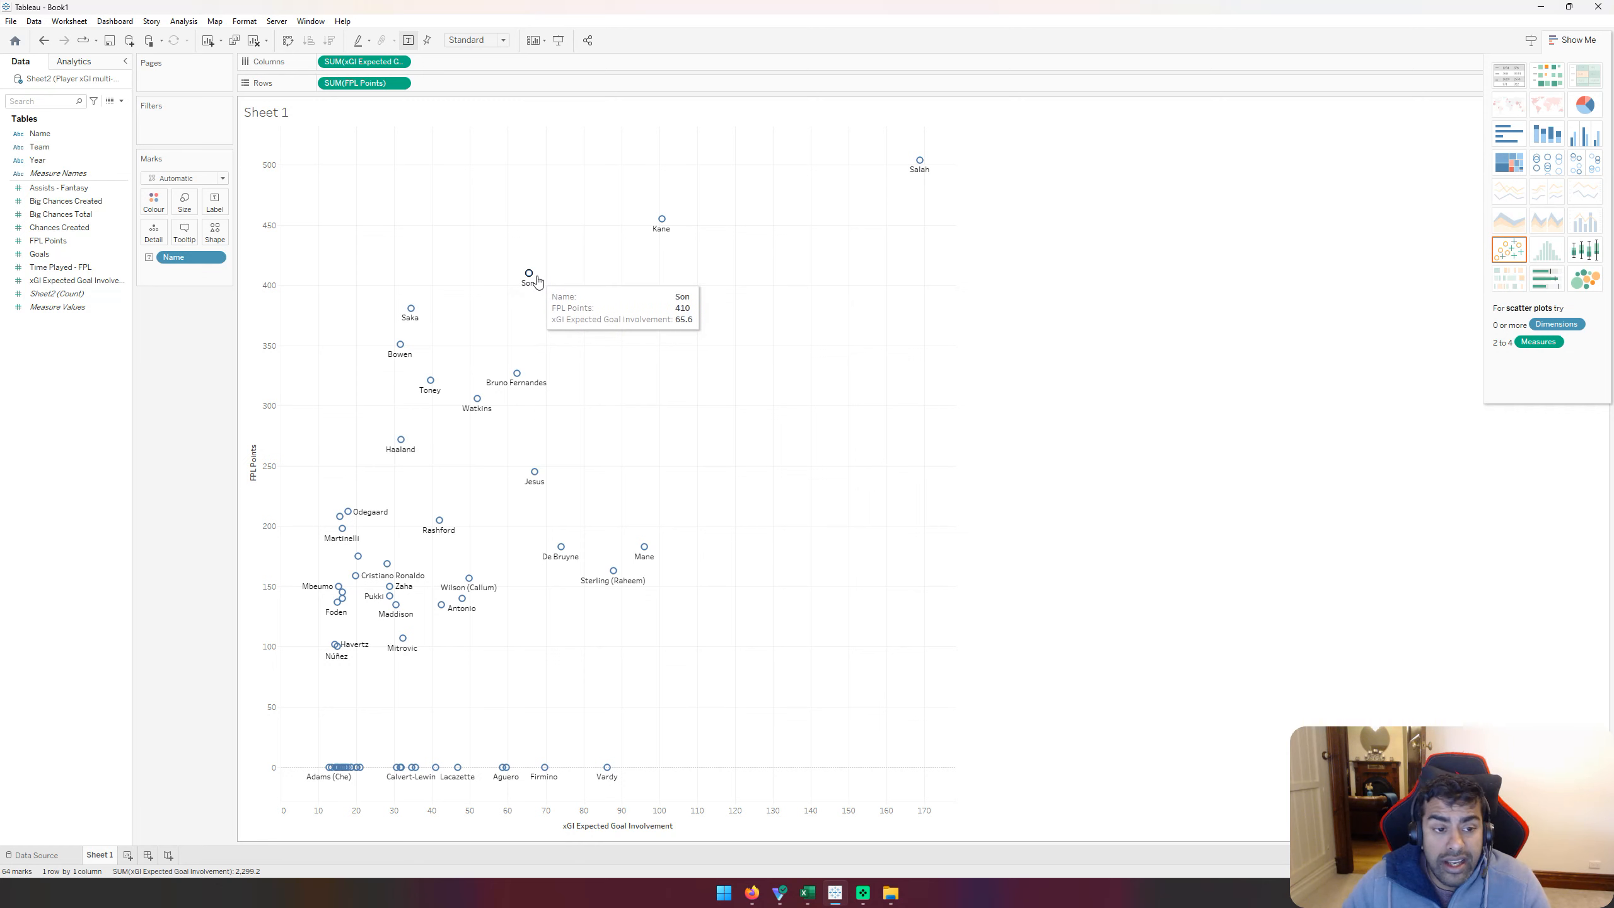
Step: Switch to the Fantasy Premier League site in Firefox, open Transfers and look up the Spurs players' points
mouse_move(751, 893)
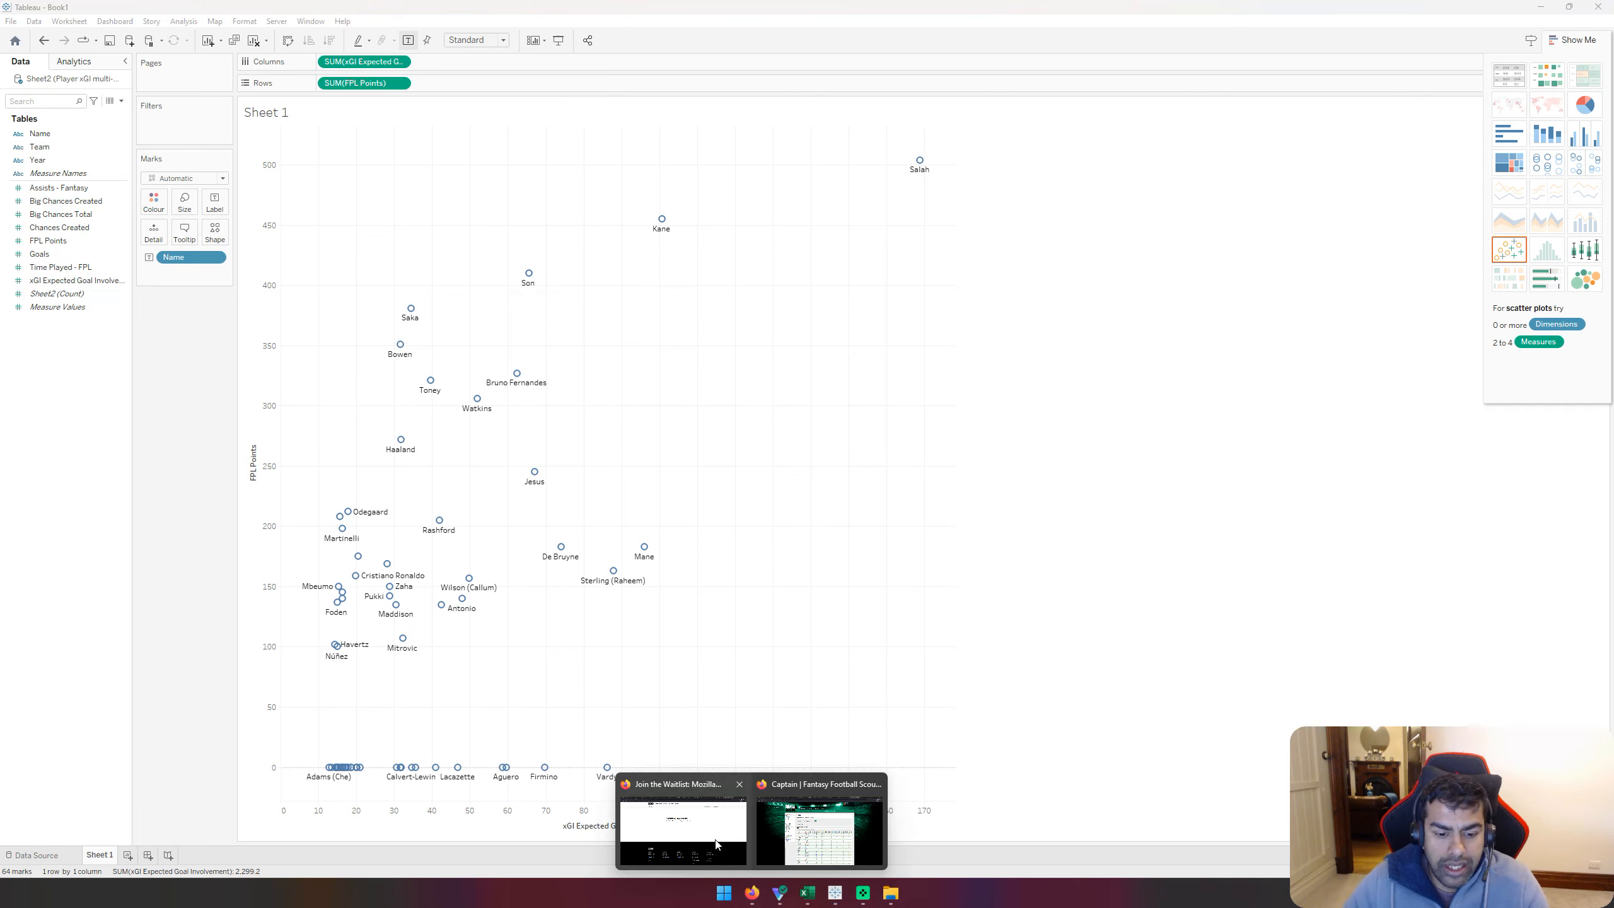
left_click(683, 820)
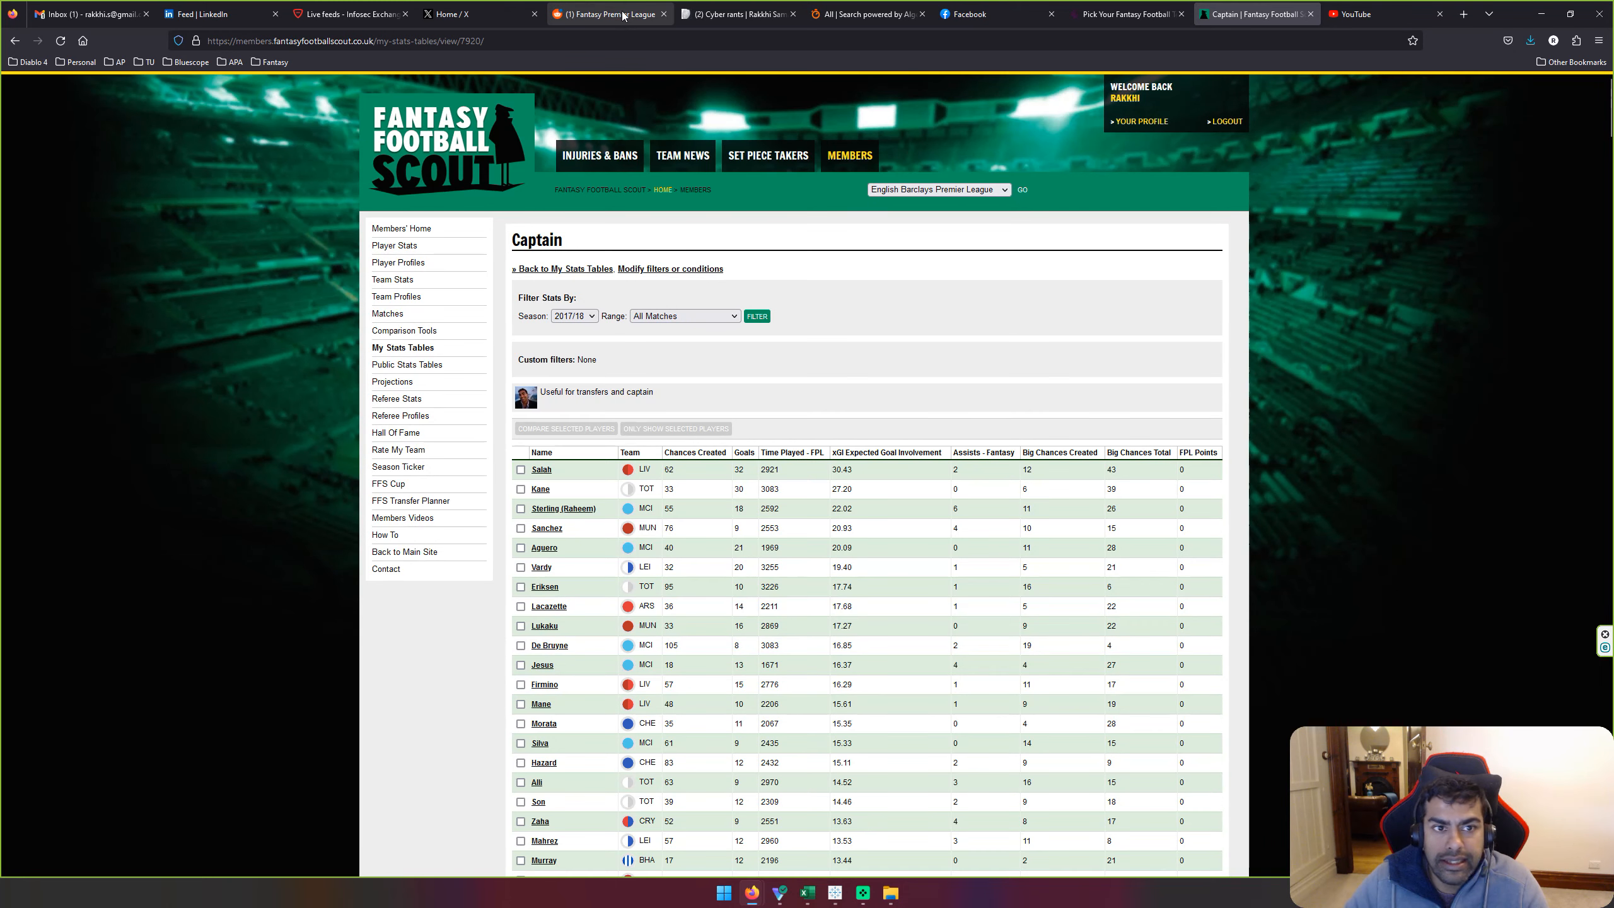
left_click(1158, 15)
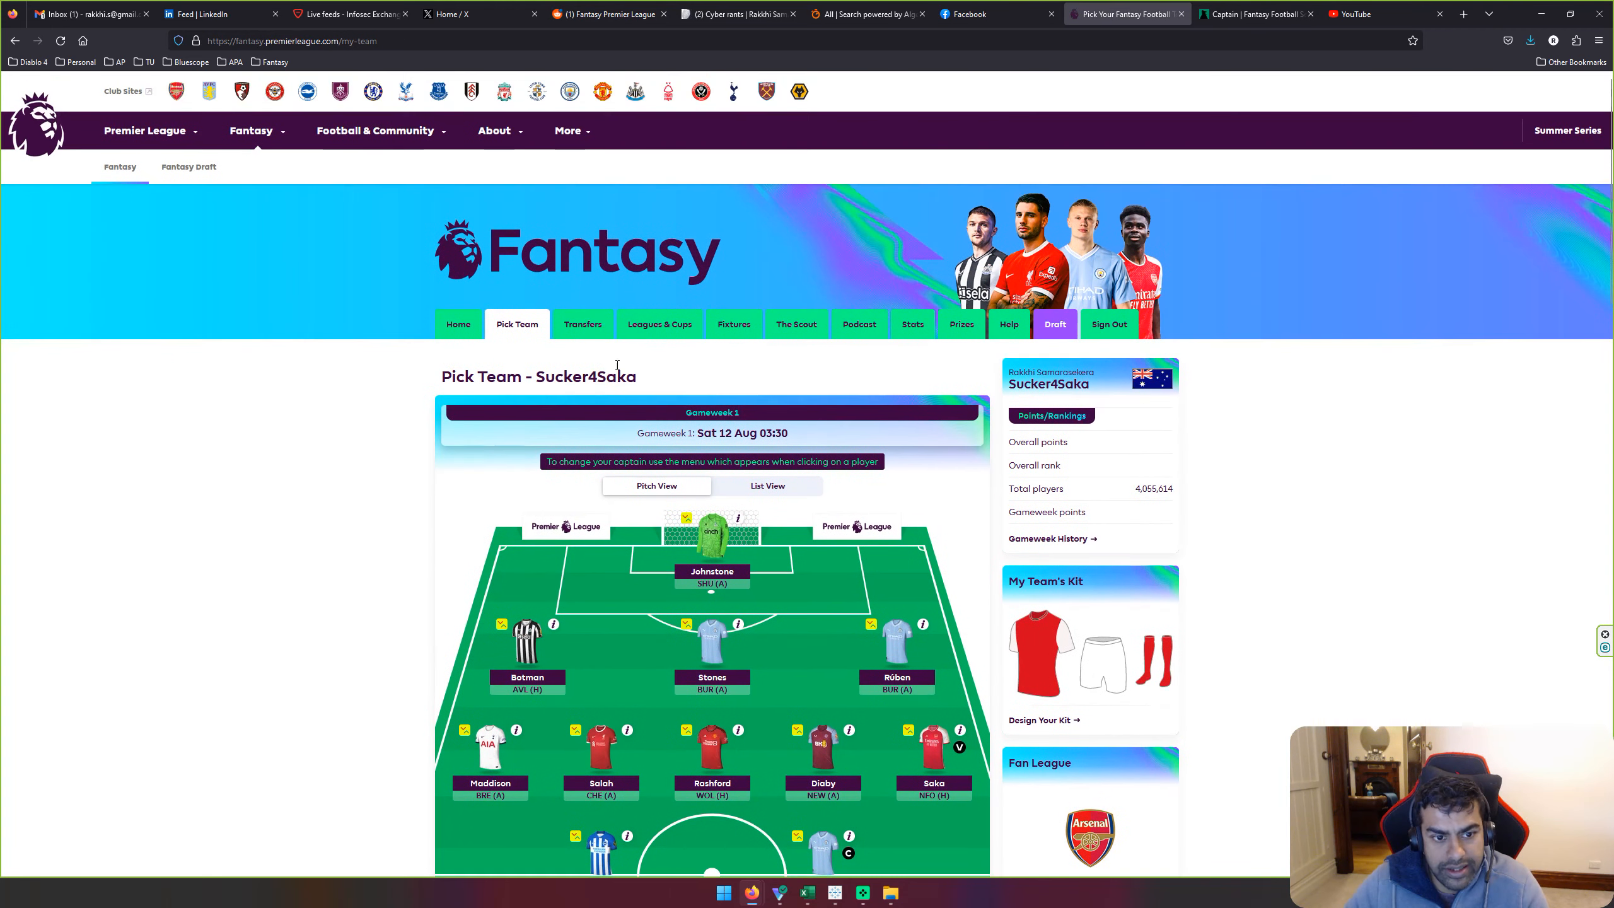
left_click(578, 329)
left_click(1131, 436)
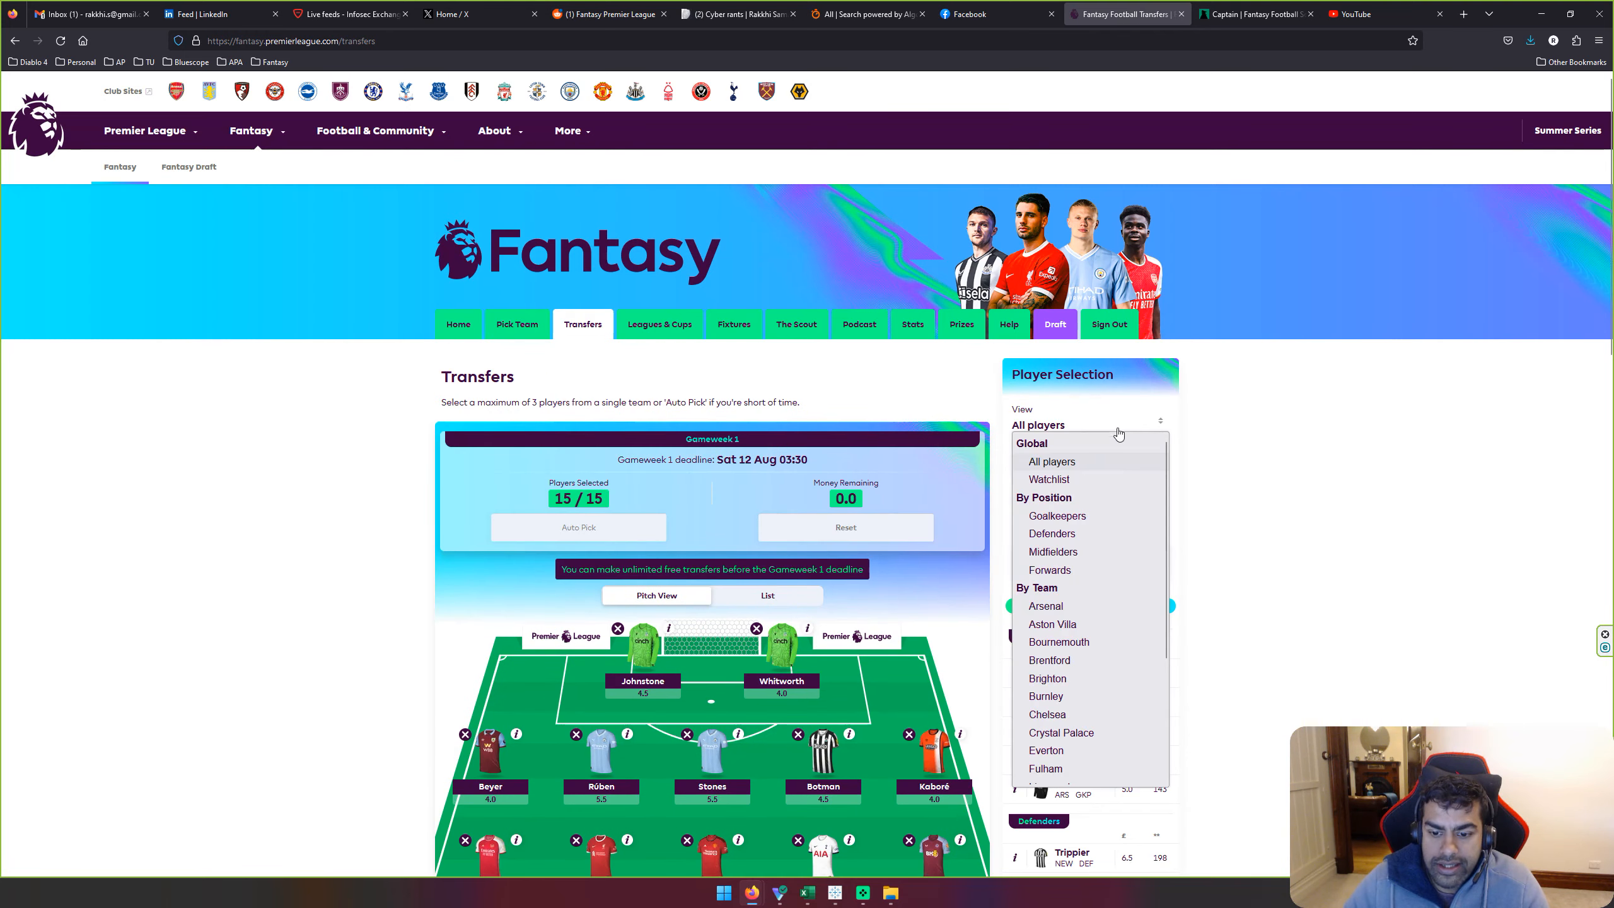
scroll(1112, 763, "down", 5)
left_click(1043, 739)
scroll(1296, 671, "down", 10)
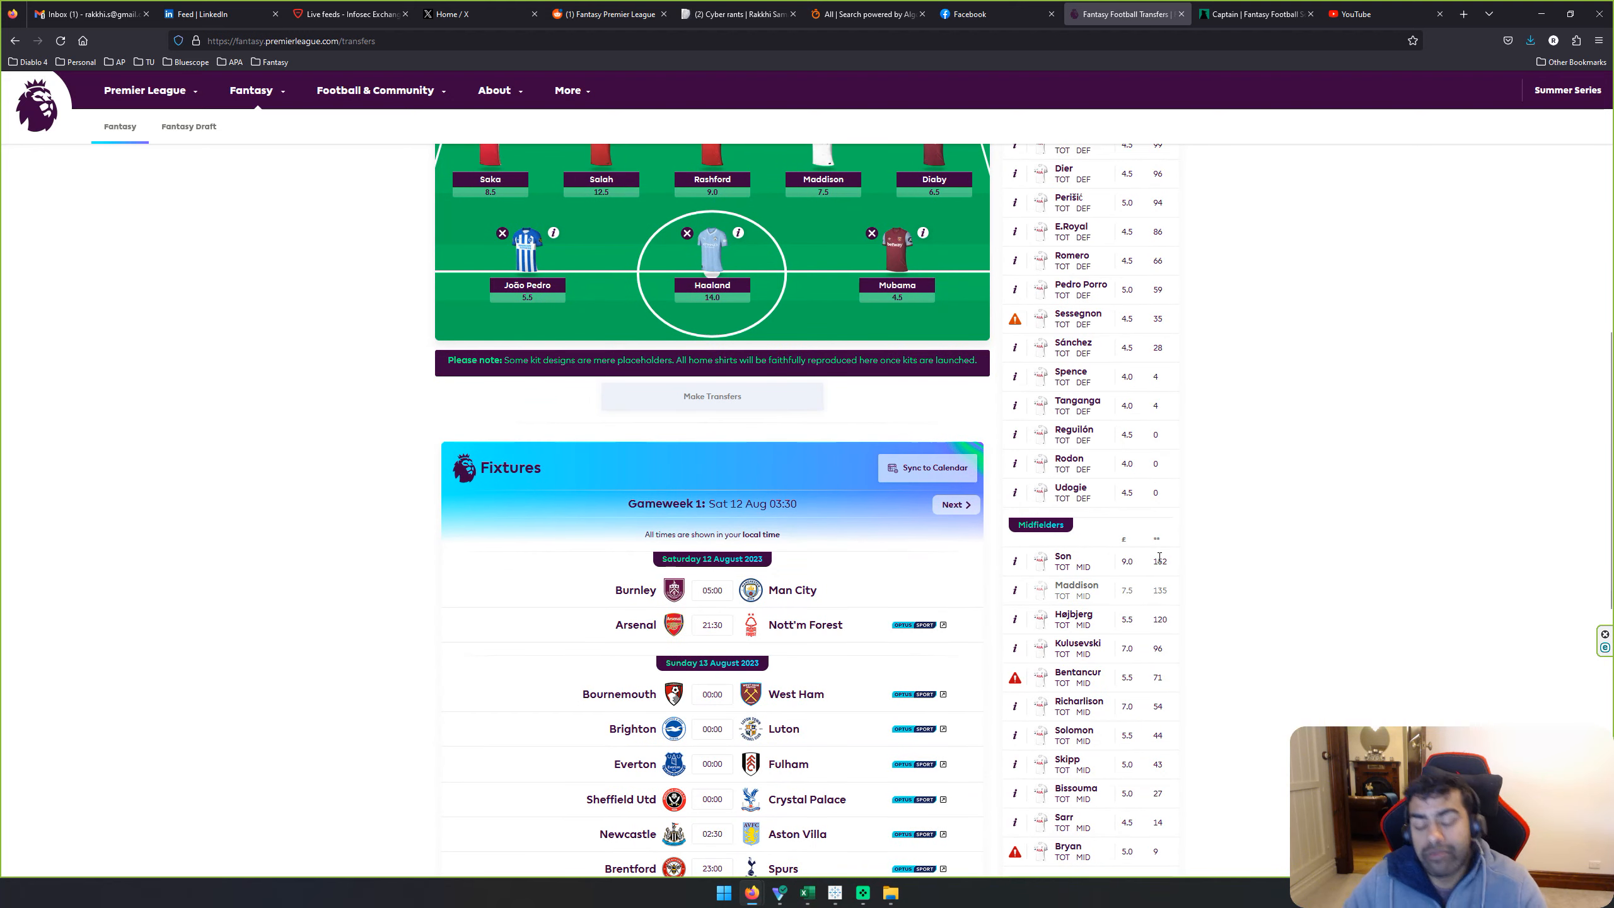
scroll(1218, 569, "up", 4)
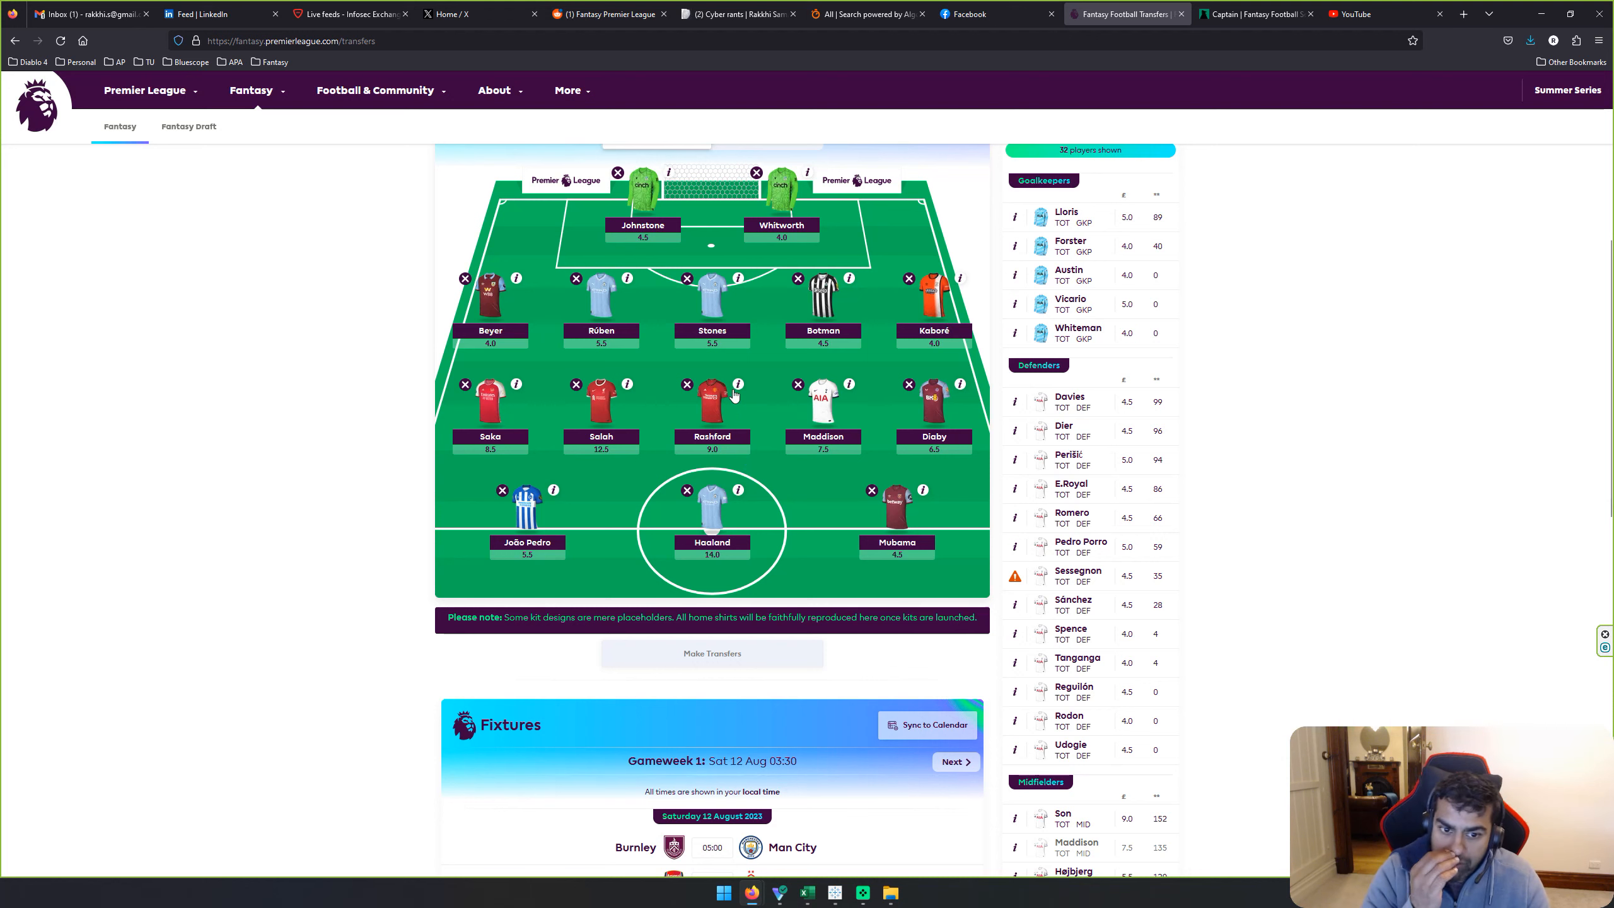
Step: Return to Tableau and inspect player marks in the scatter plot, including the details of Jesus's mark
key("alt+Tab")
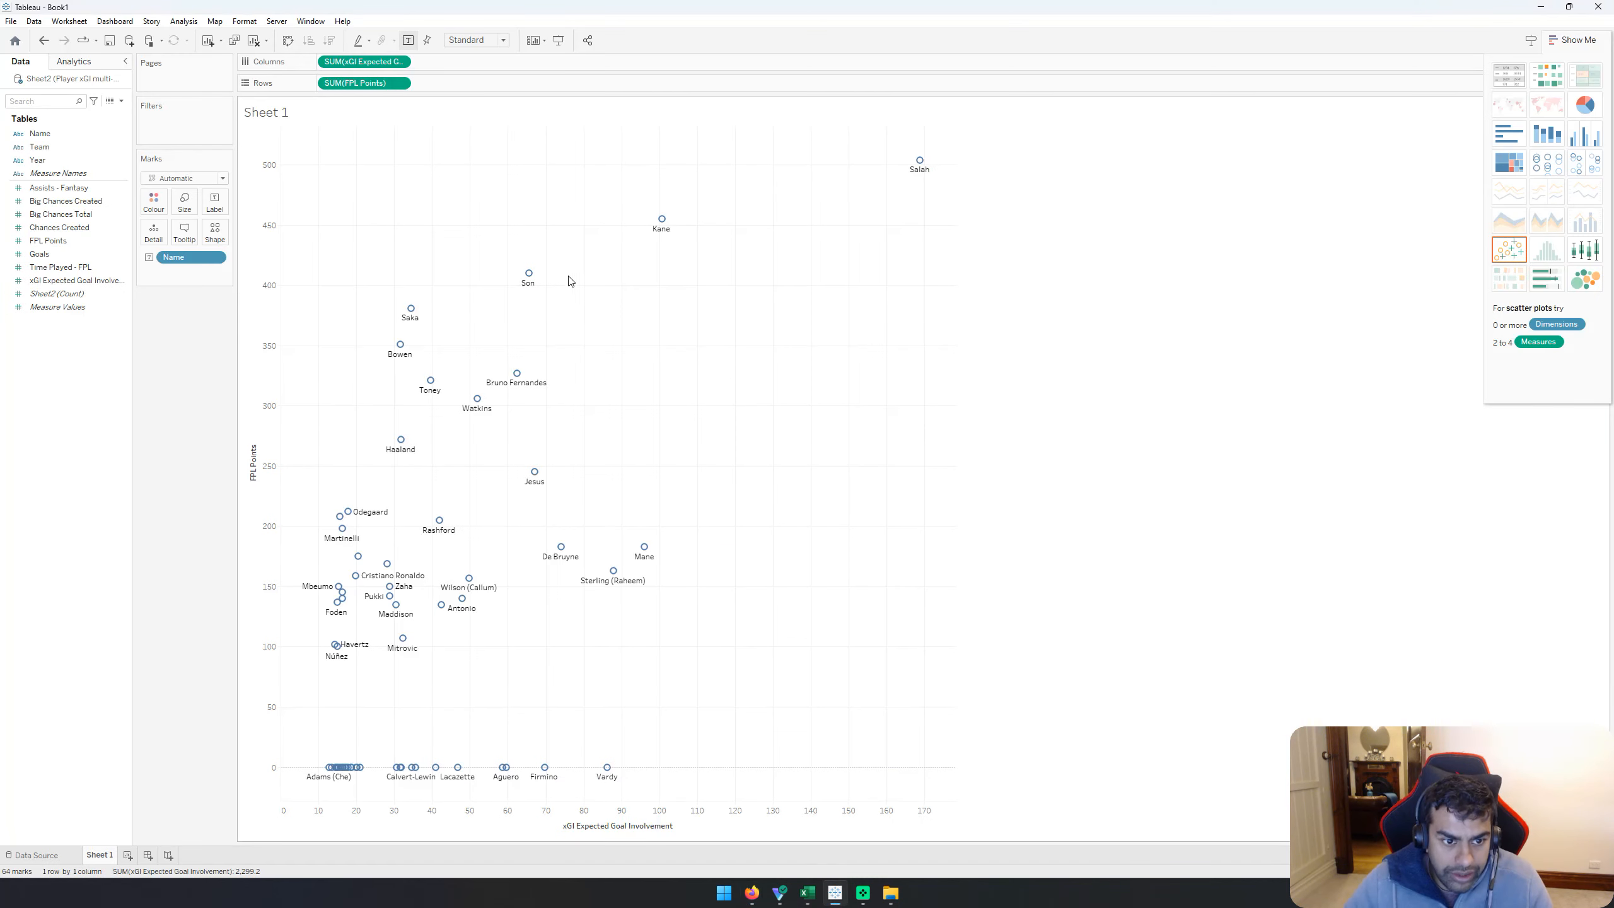
mouse_move(518, 377)
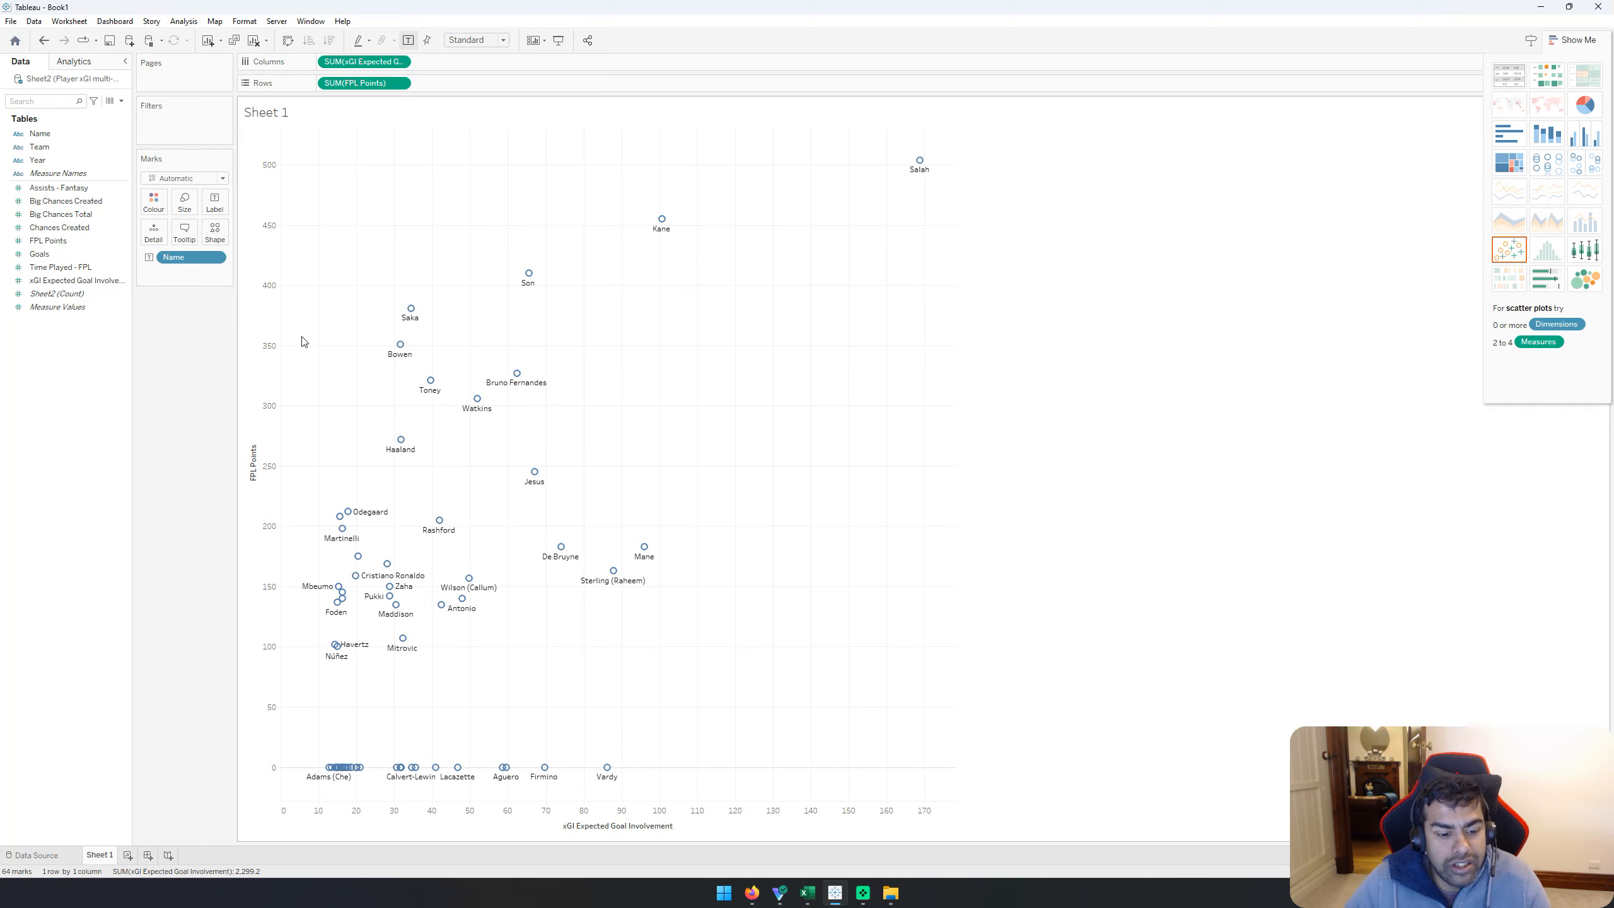
mouse_move(413, 309)
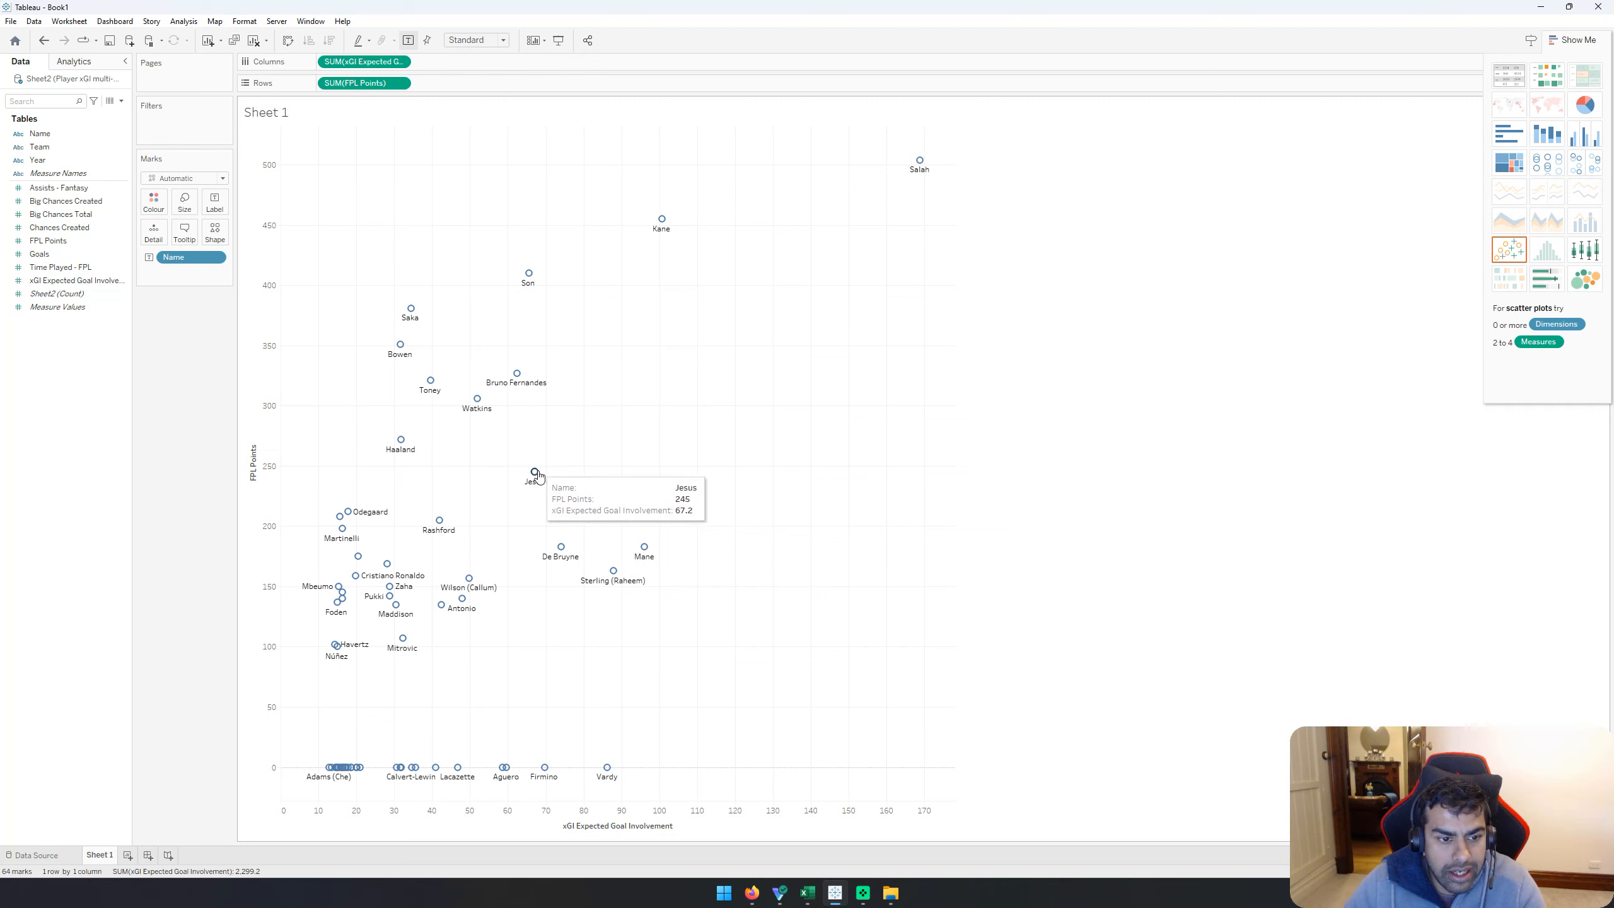
mouse_move(528, 378)
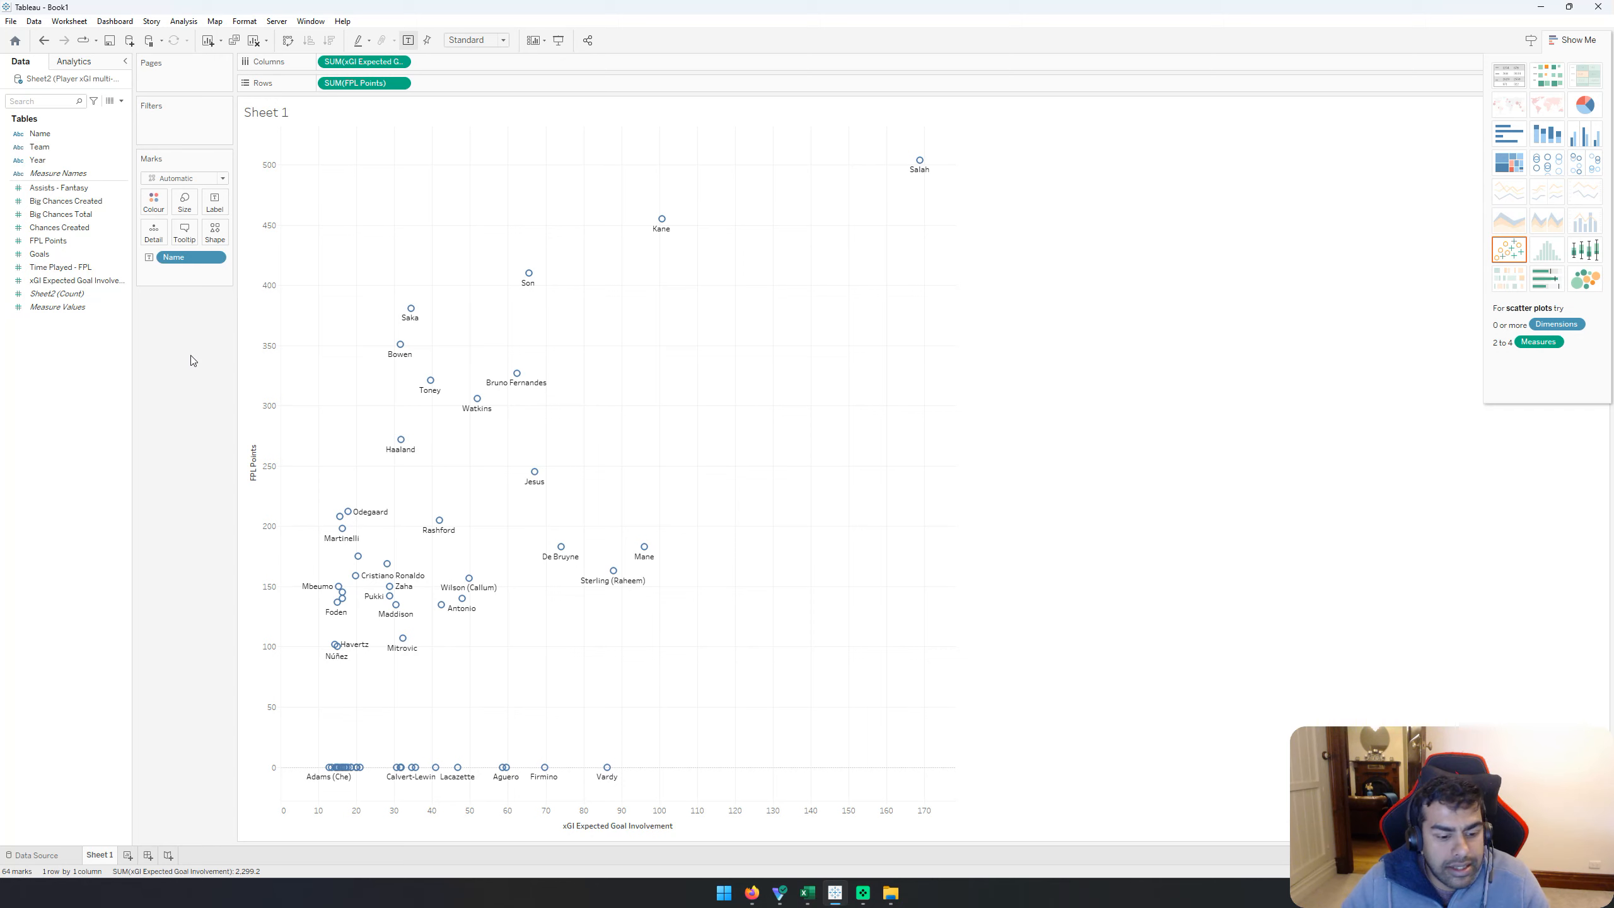
Step: Save the workbook as "xGI players vs fantasy points 5 years" in the Fantasy football youtube folder on My Drive
key("ctrl+s")
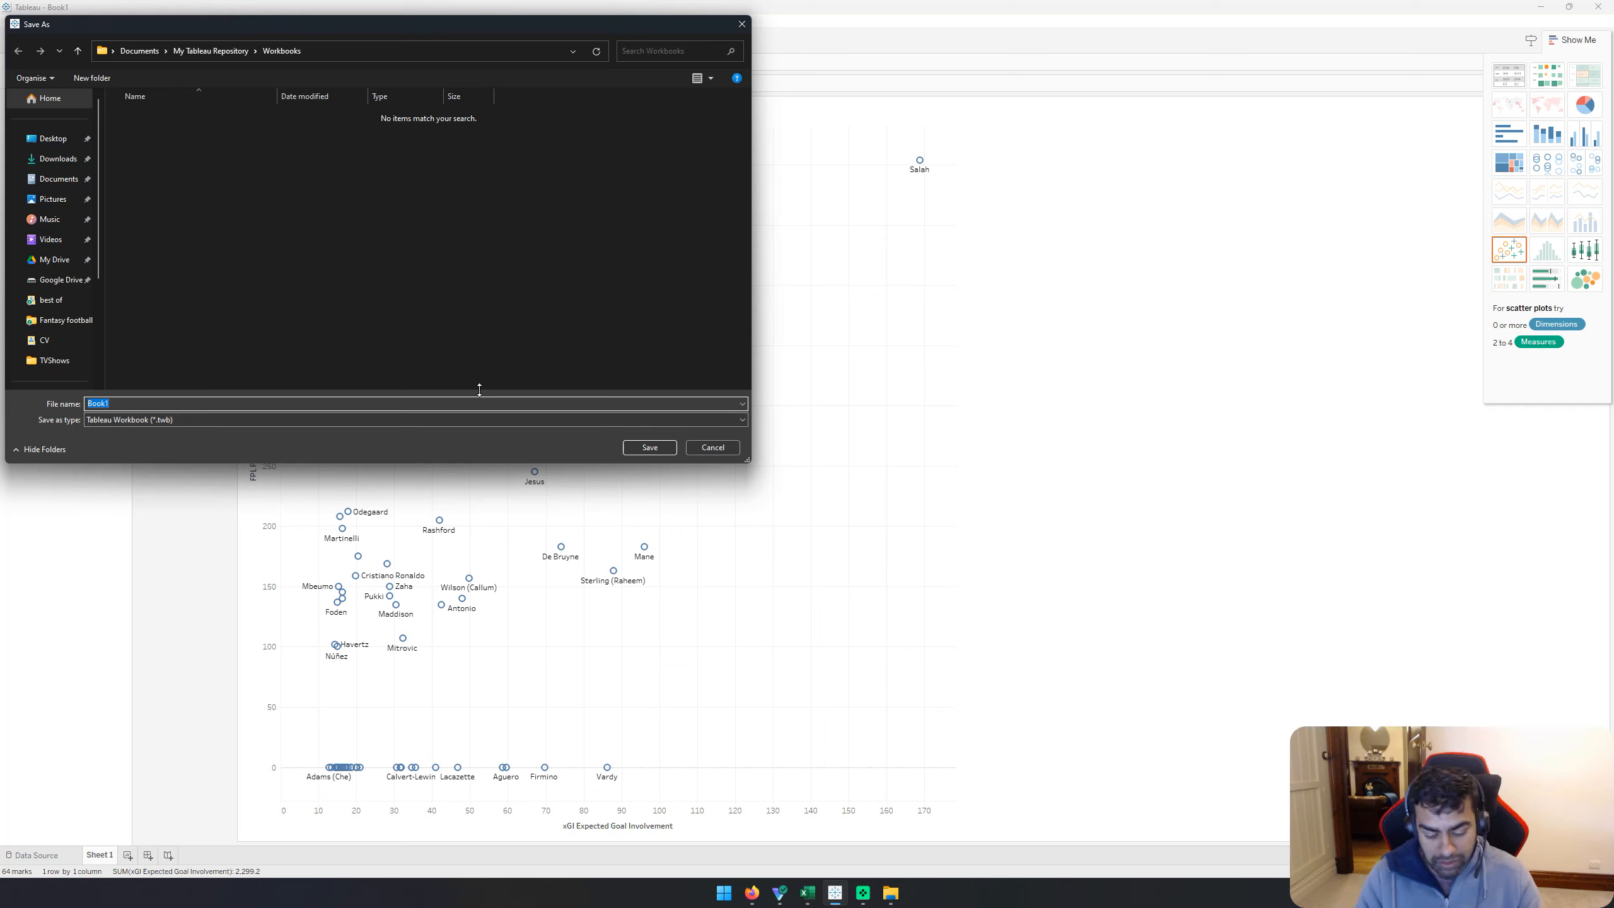
type("xGI")
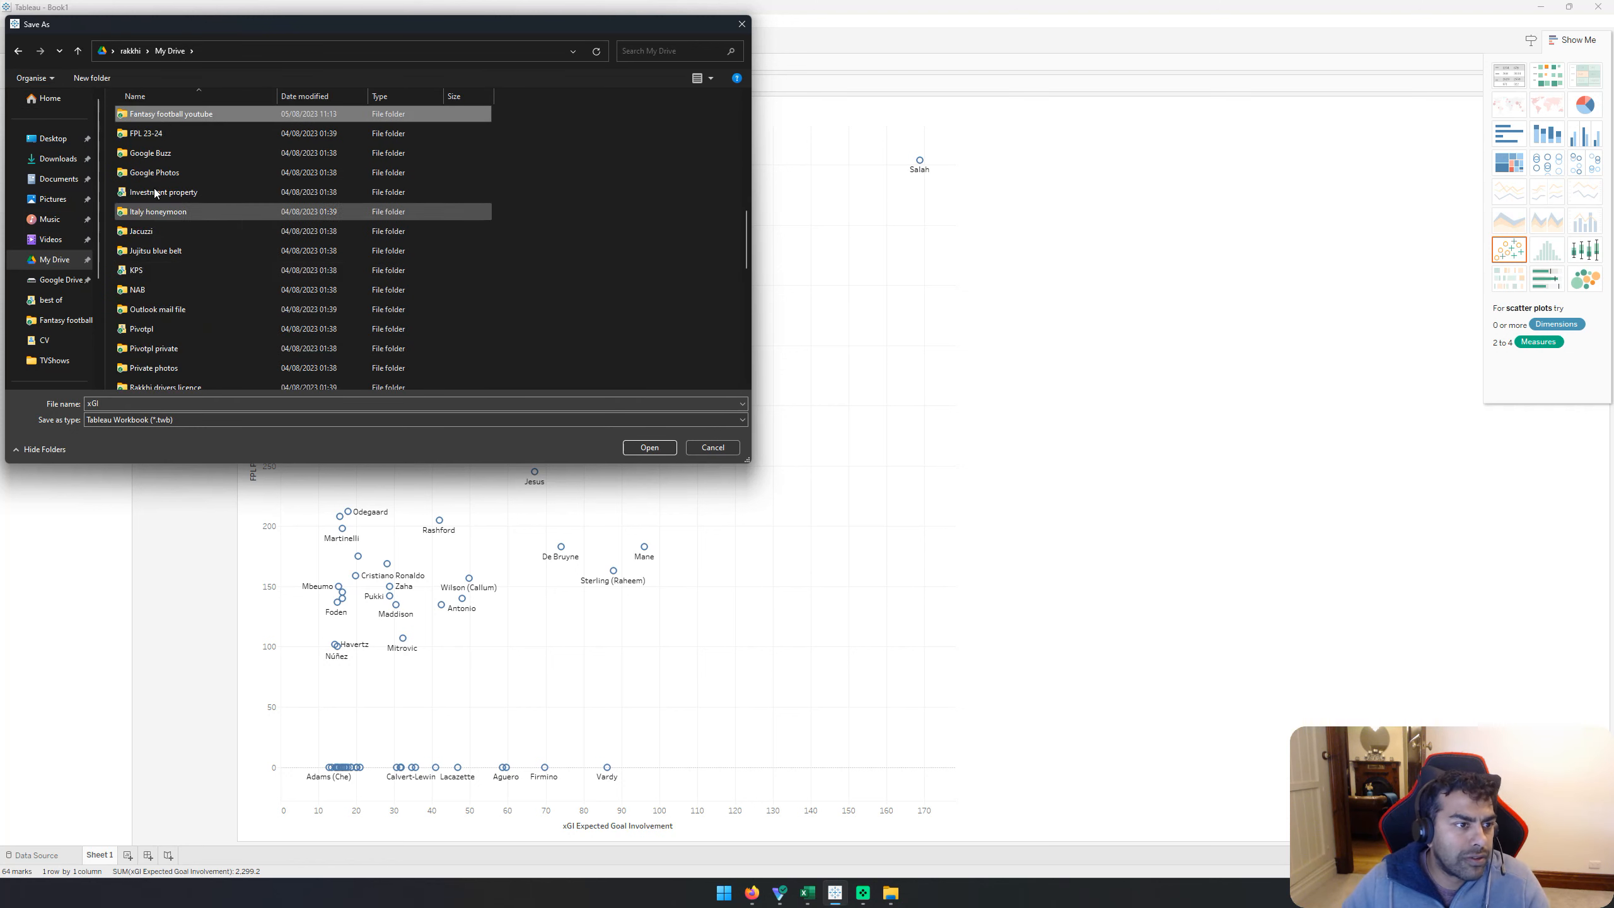
double_click(167, 115)
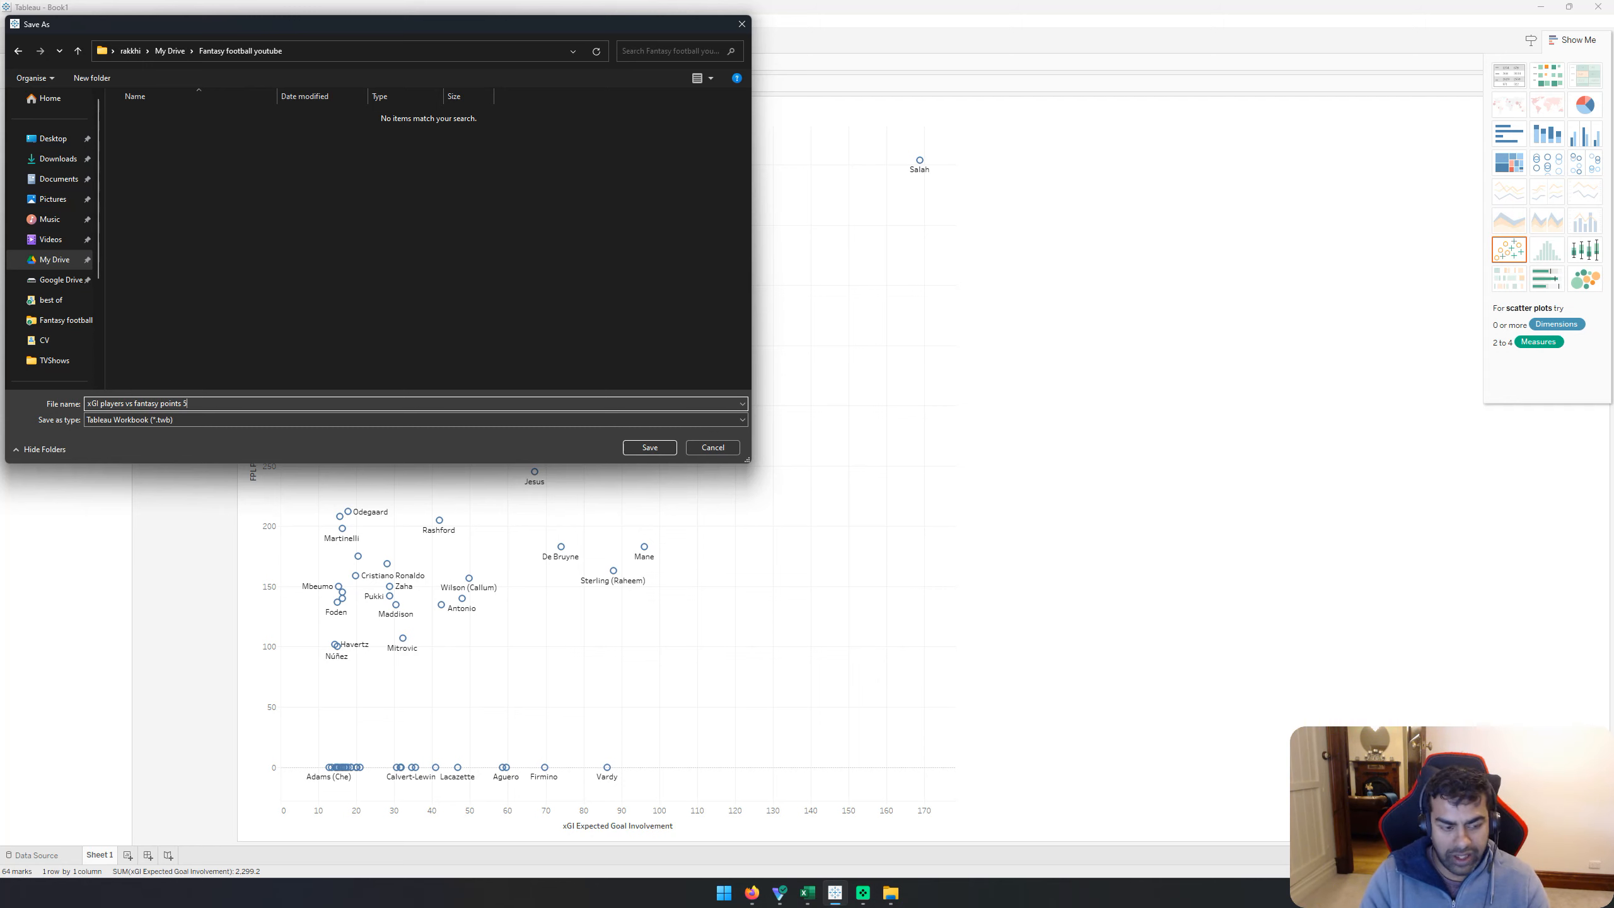
type("s")
key("Return")
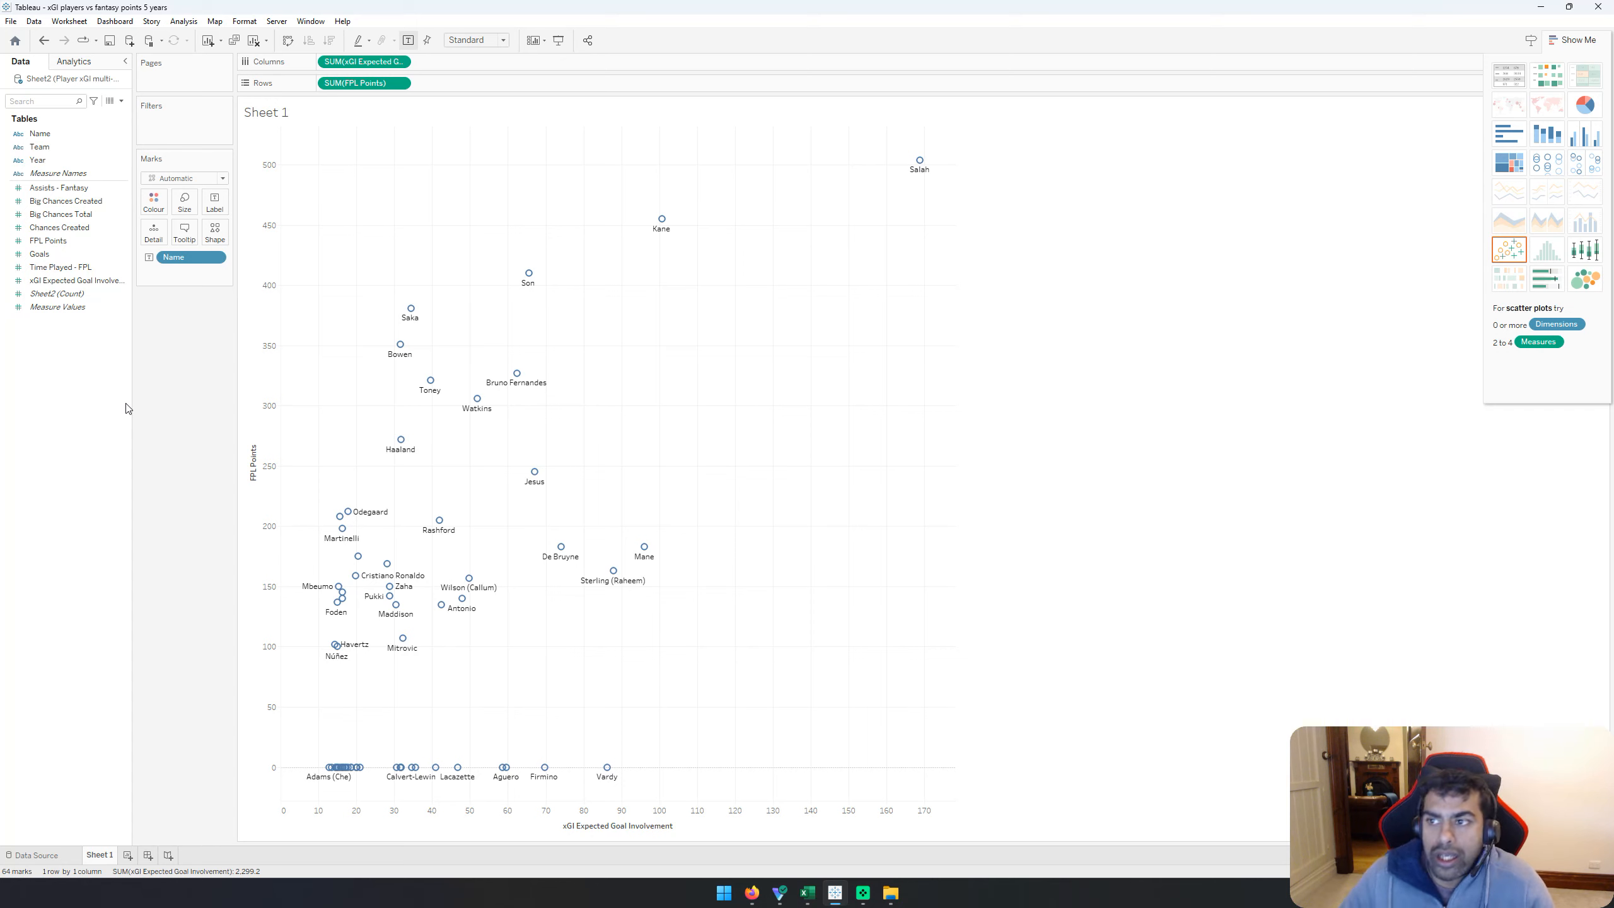
Step: Try to export the worksheet to PowerPoint with This View included
left_click(12, 21)
mouse_move(69, 22)
mouse_move(12, 21)
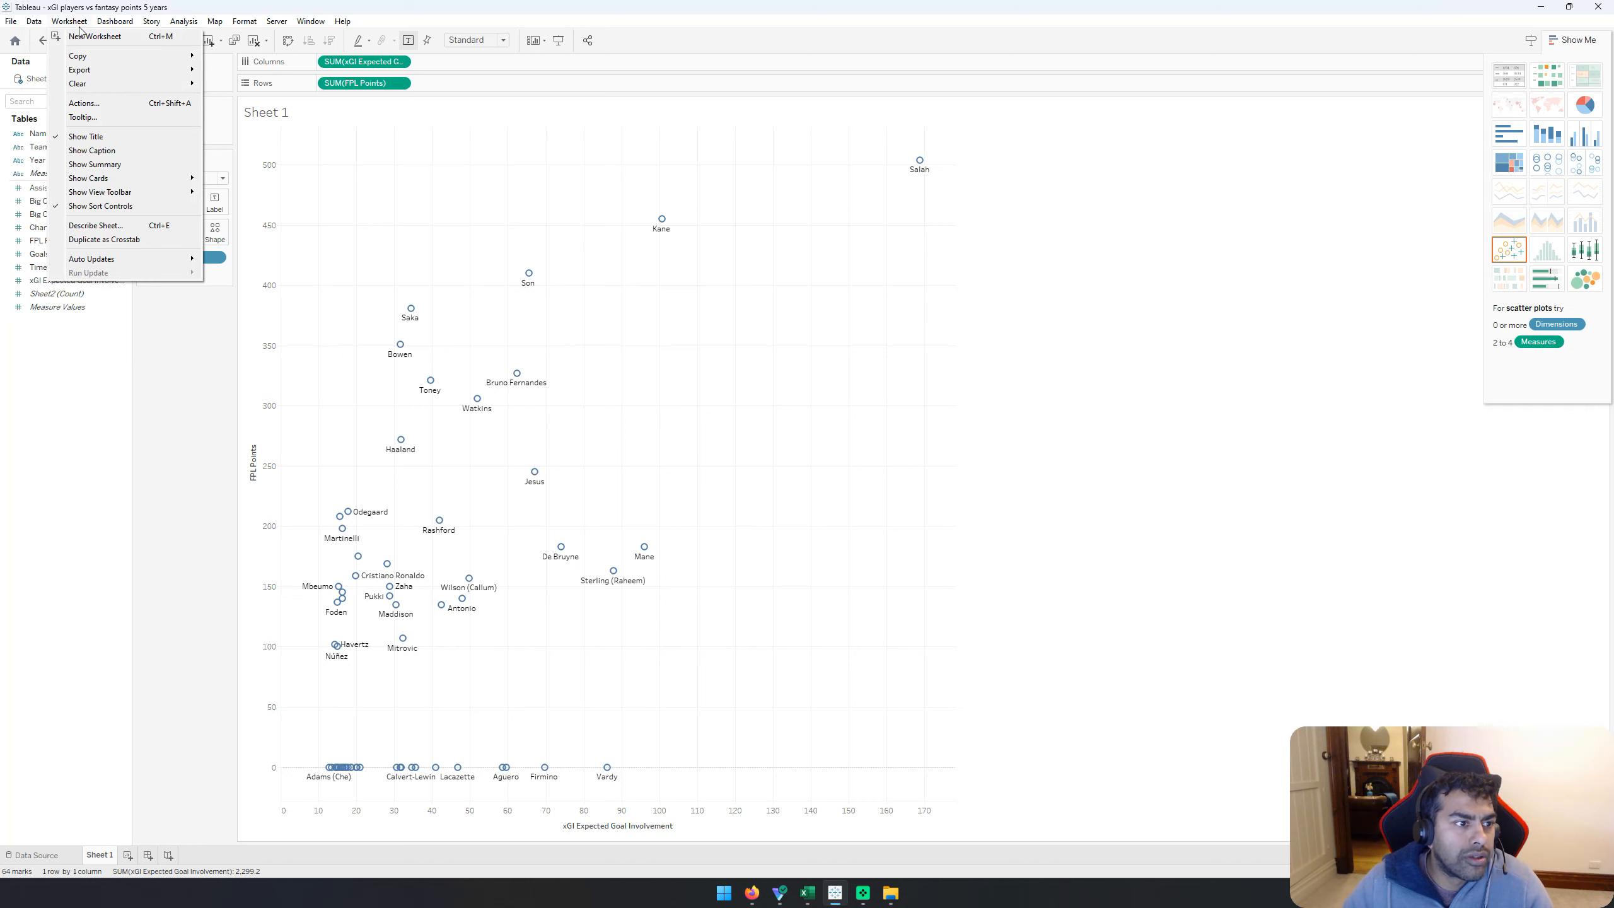
mouse_move(189, 23)
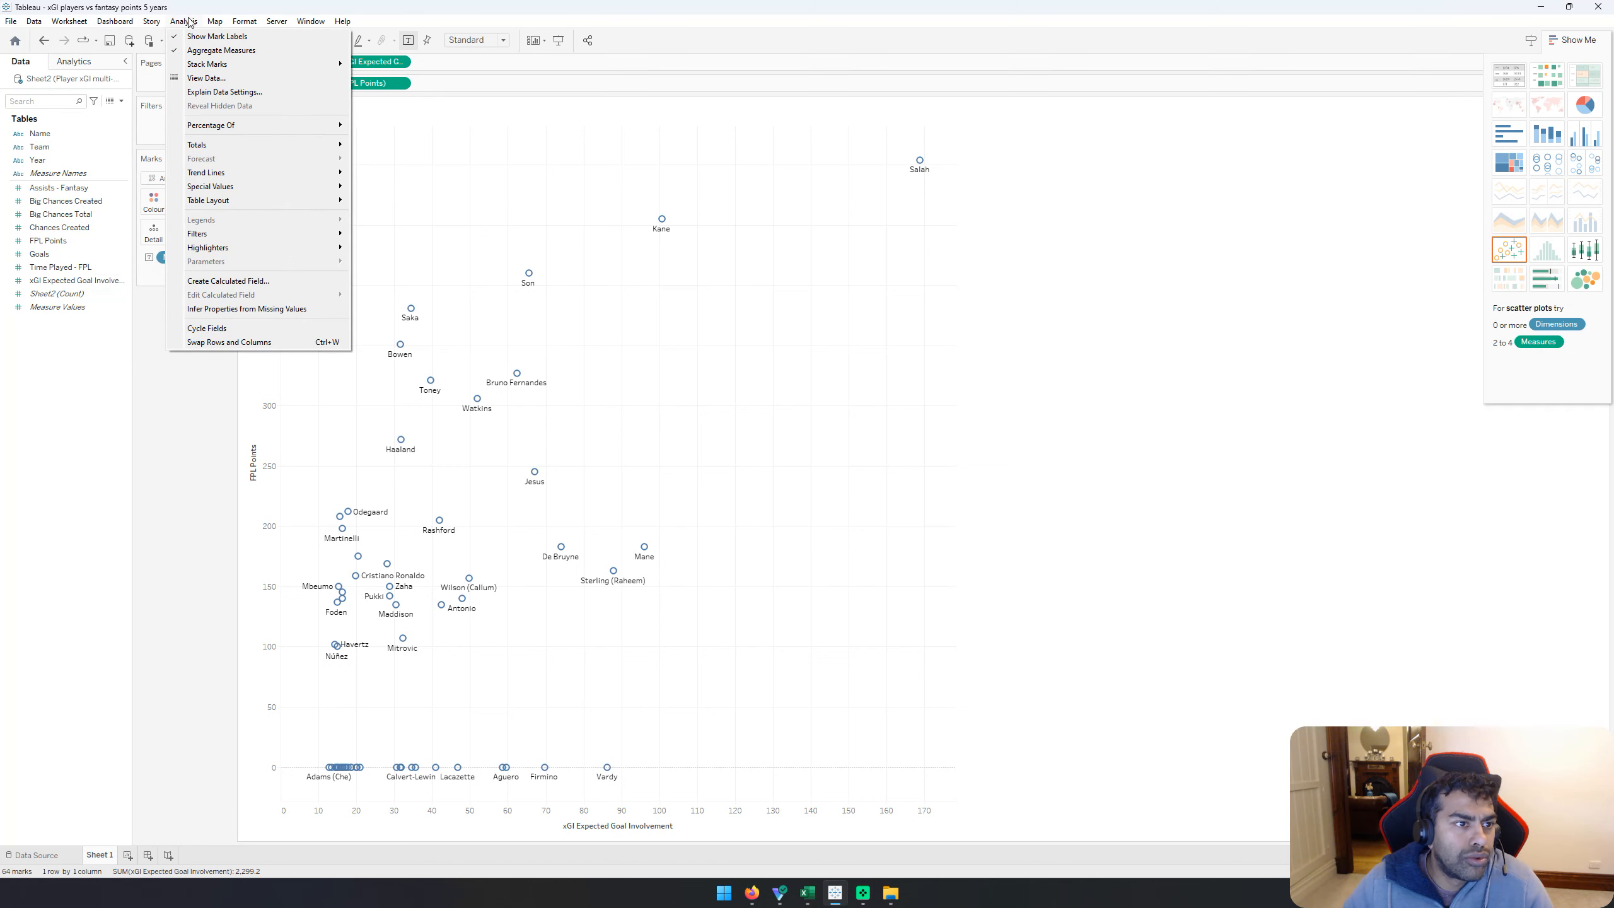
left_click(248, 23)
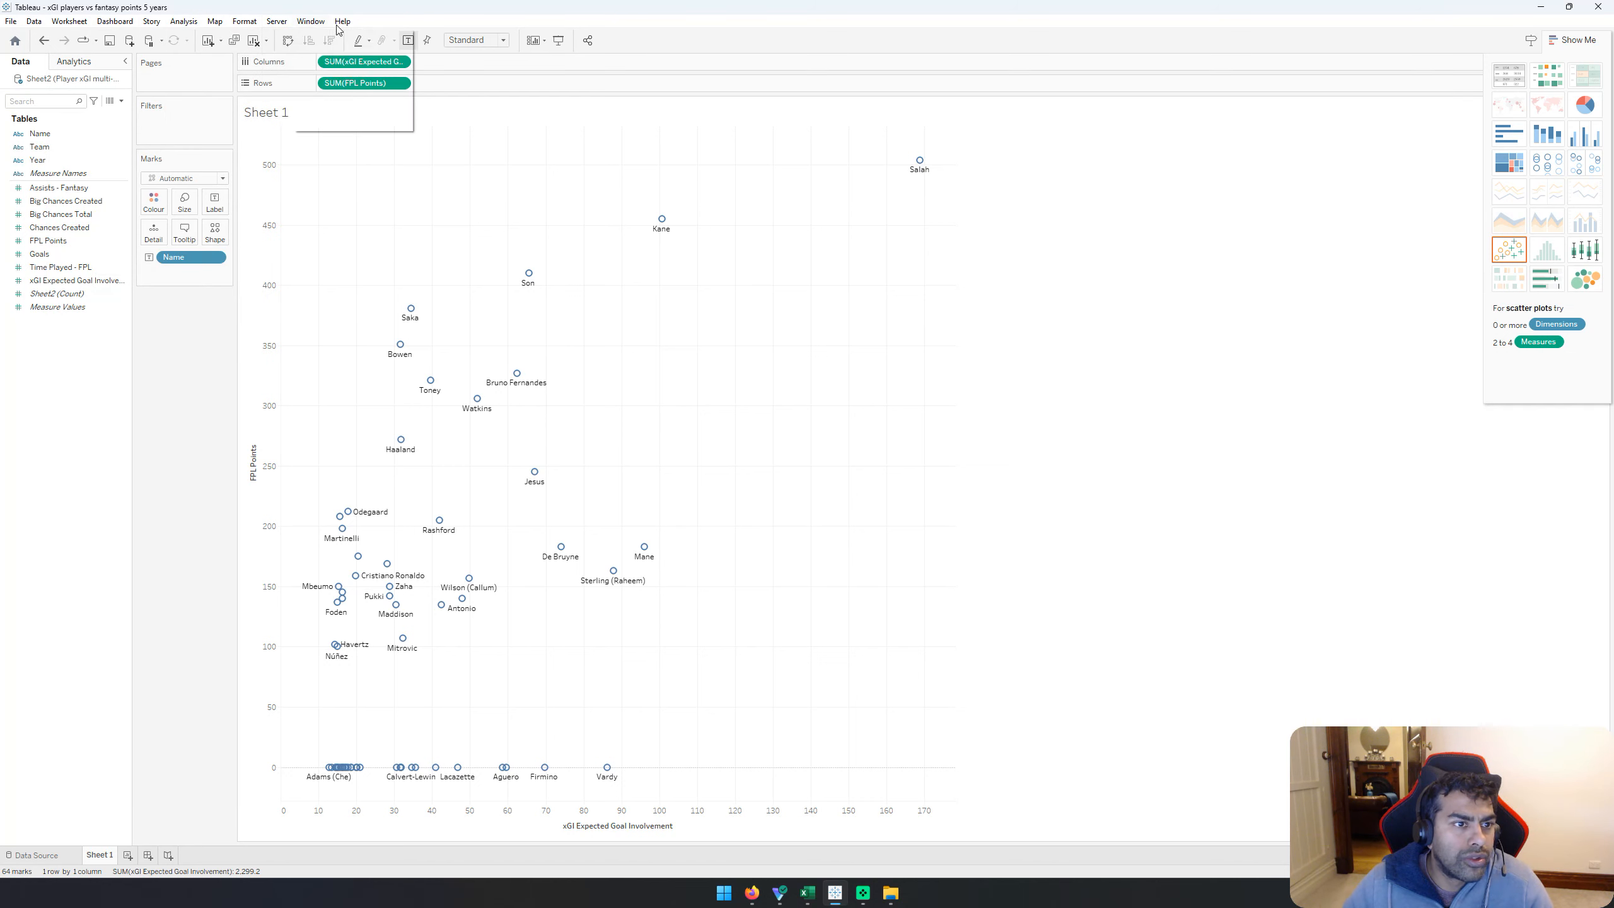
left_click(152, 22)
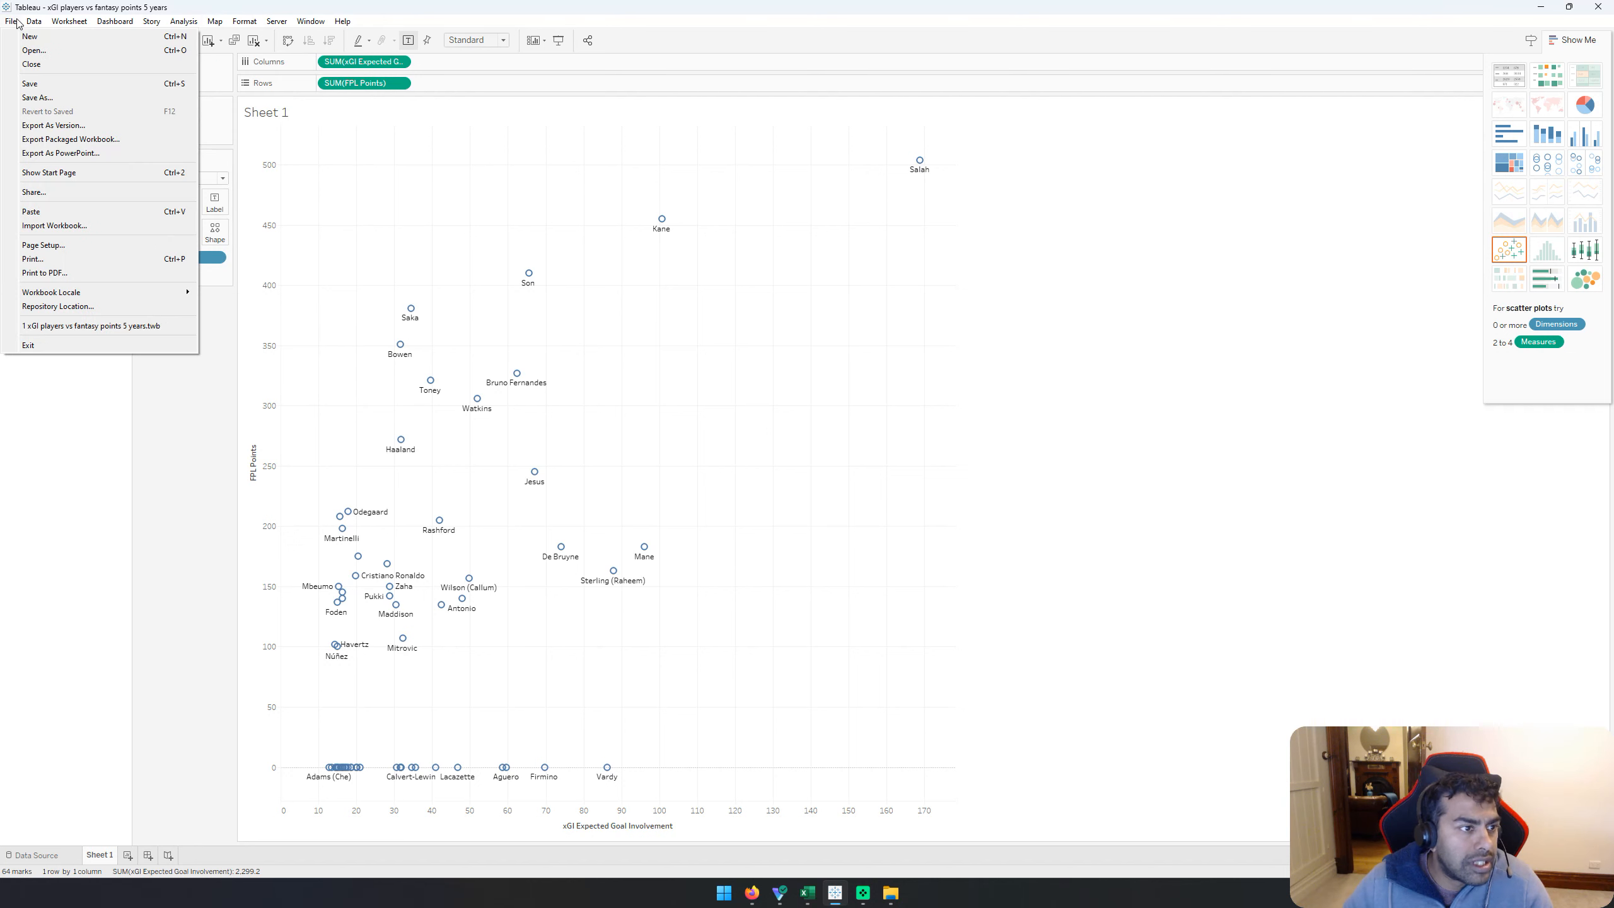
left_click(88, 155)
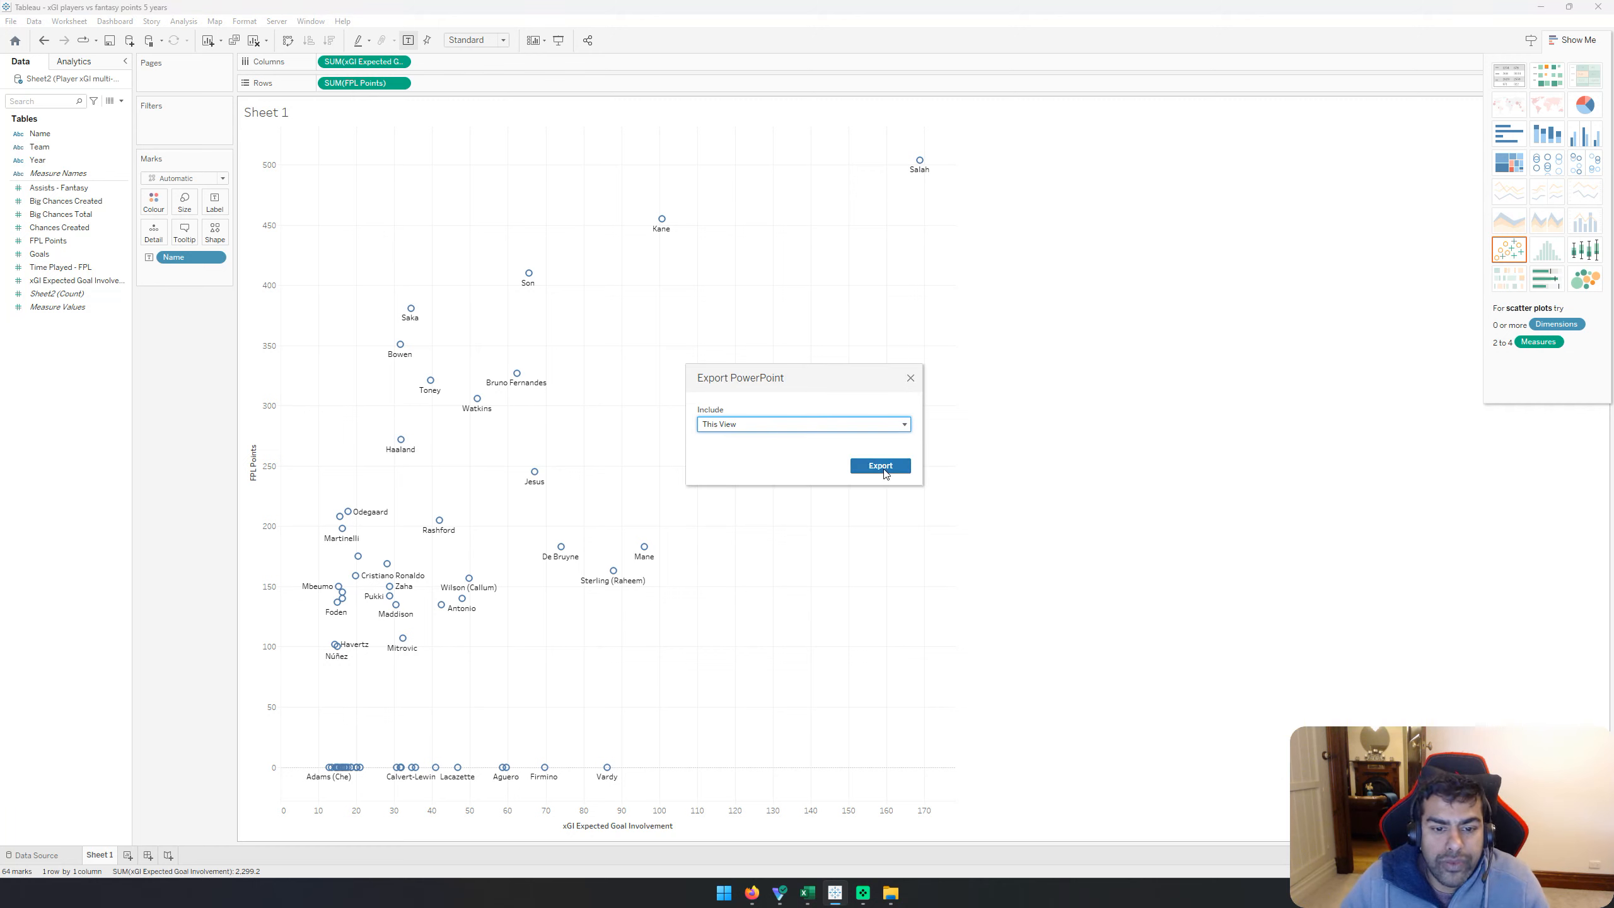
left_click(880, 465)
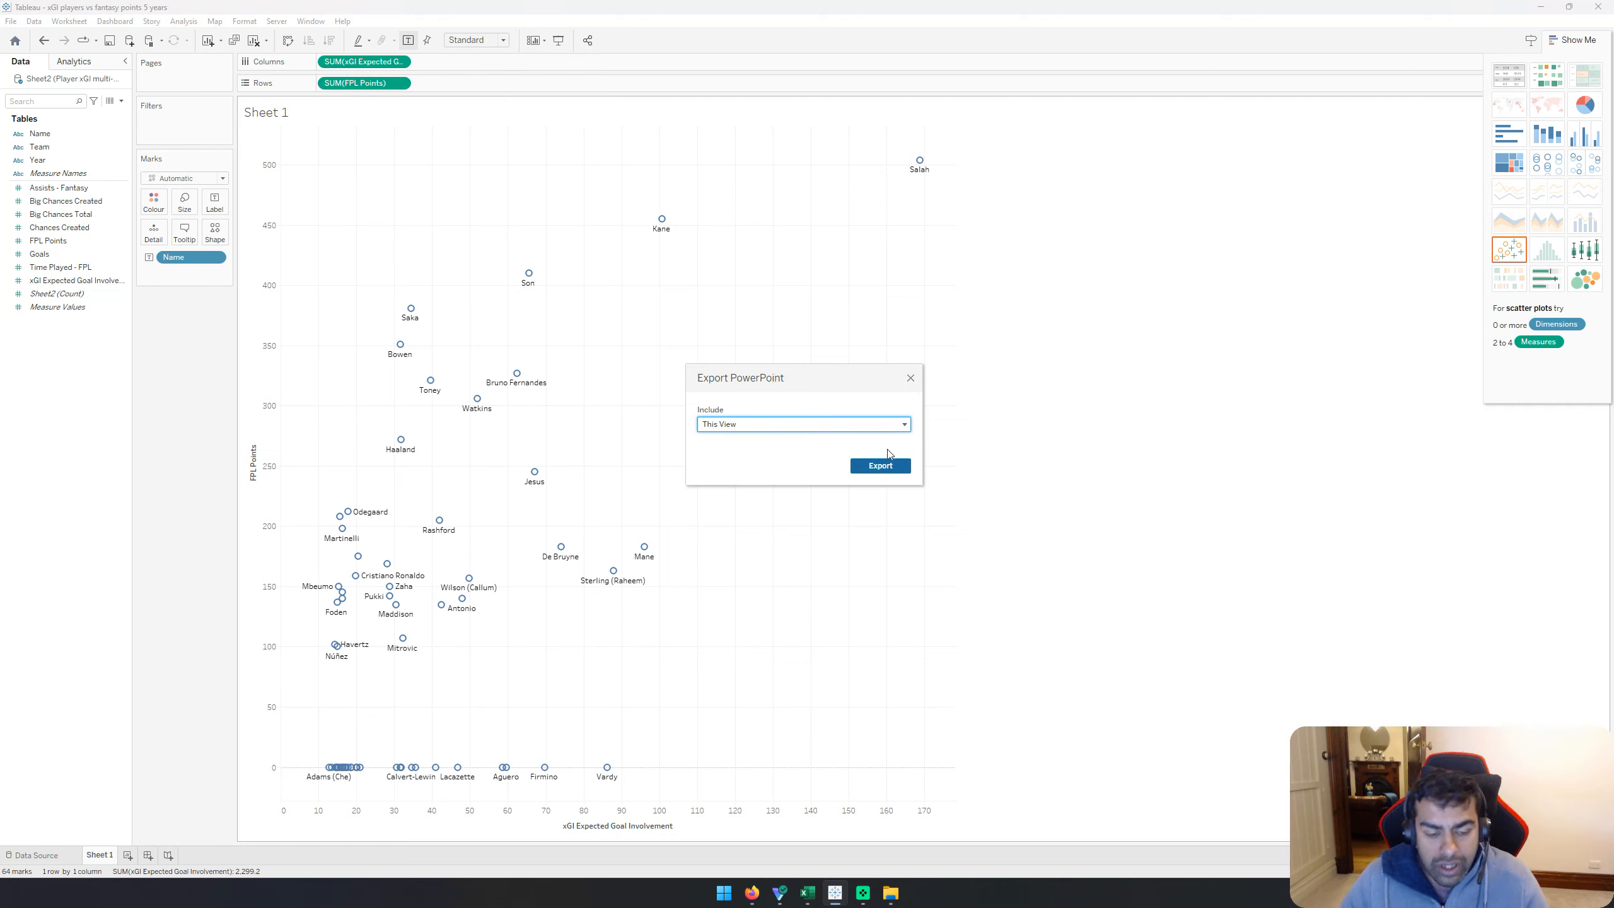
Step: Open the chart title for editing and replace the sheet name placeholder with "FPL points vs xGI"
double_click(258, 114)
key("ctrl+a")
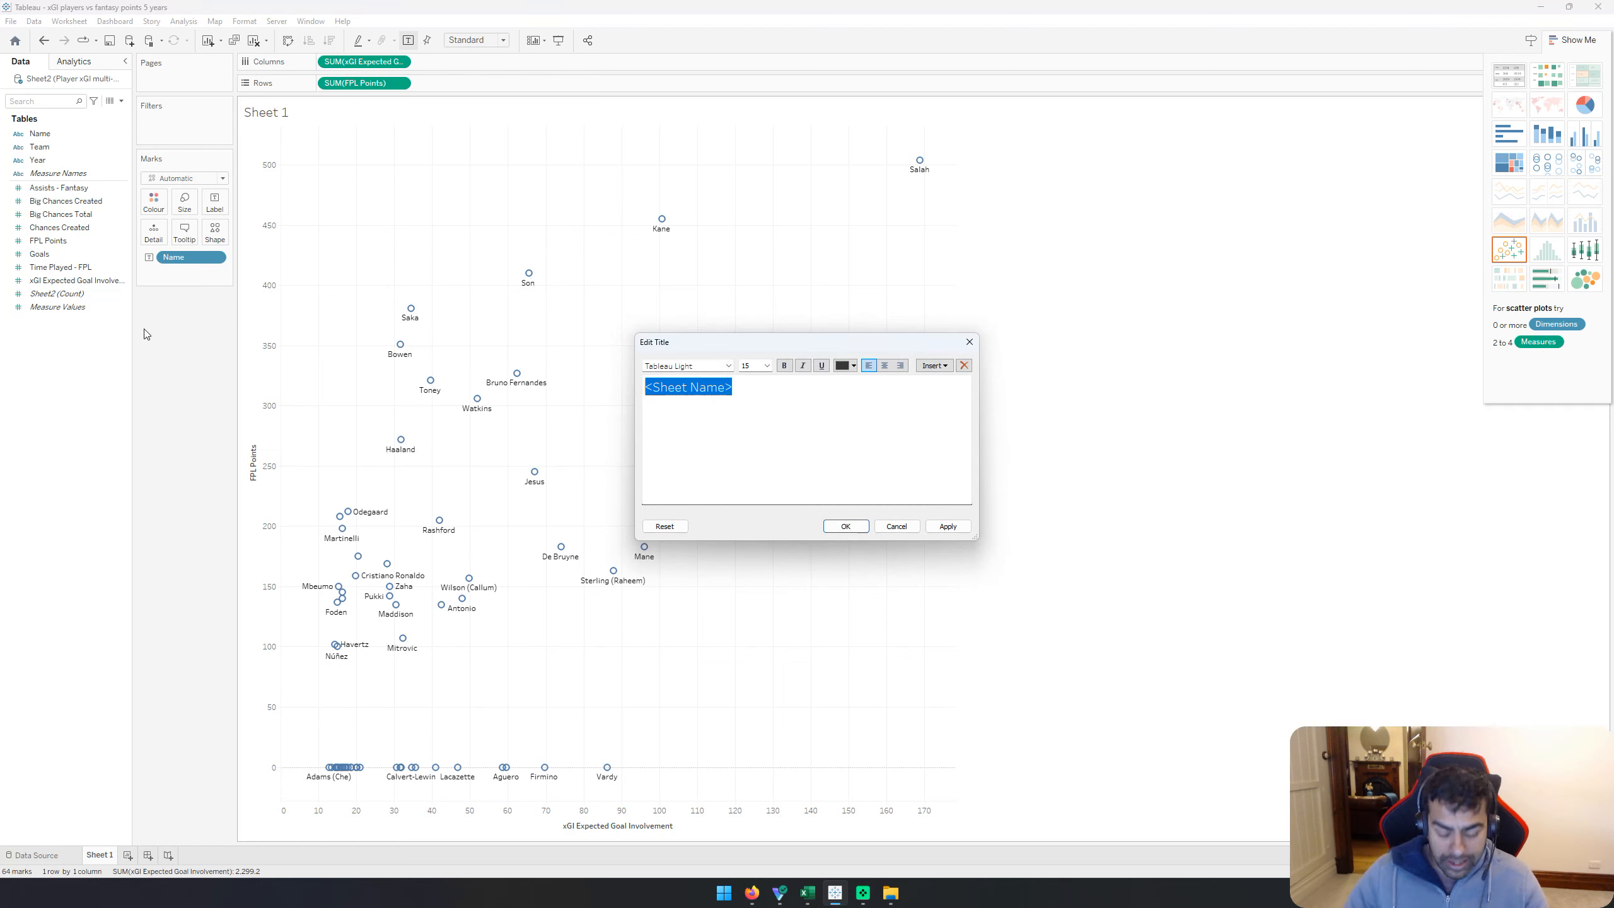
type("FPL p")
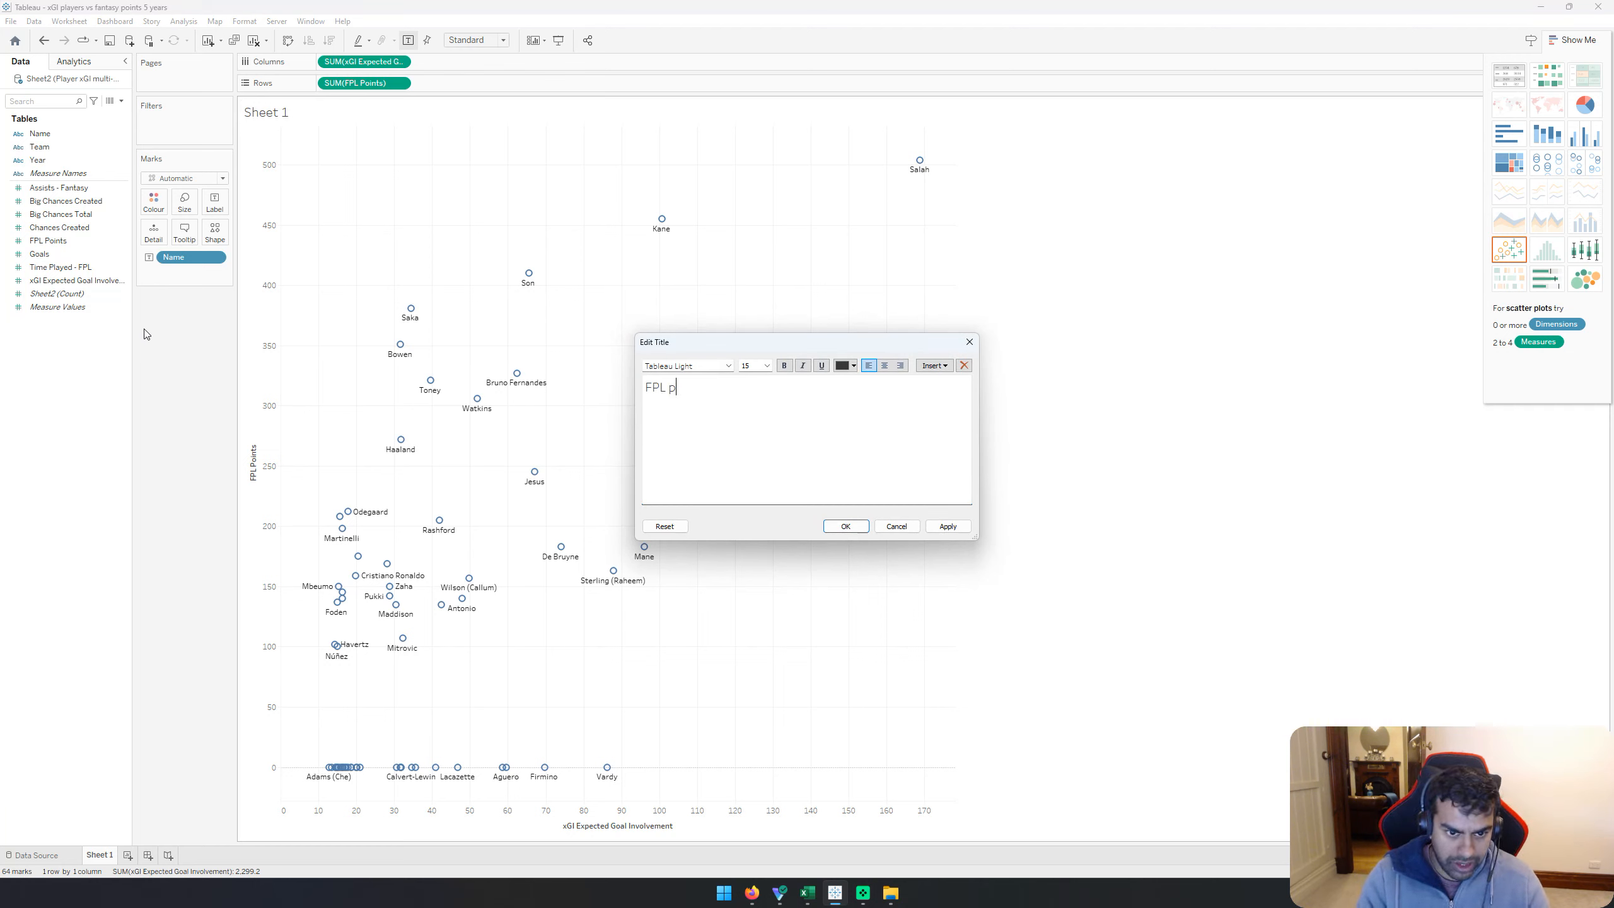
type("oints vs x")
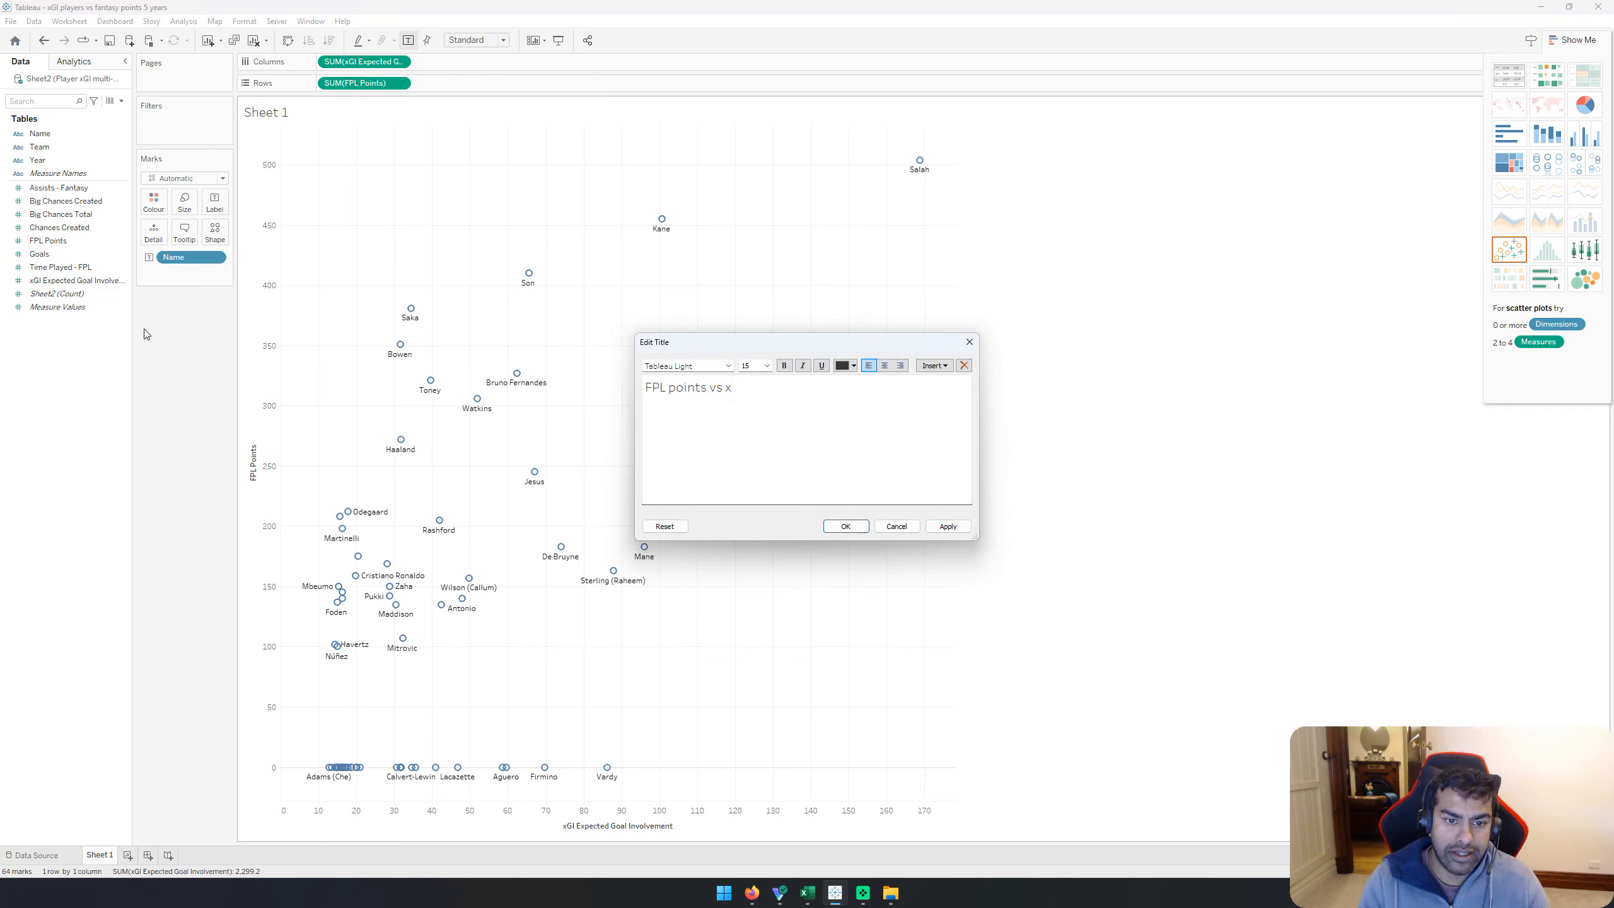
type("GI")
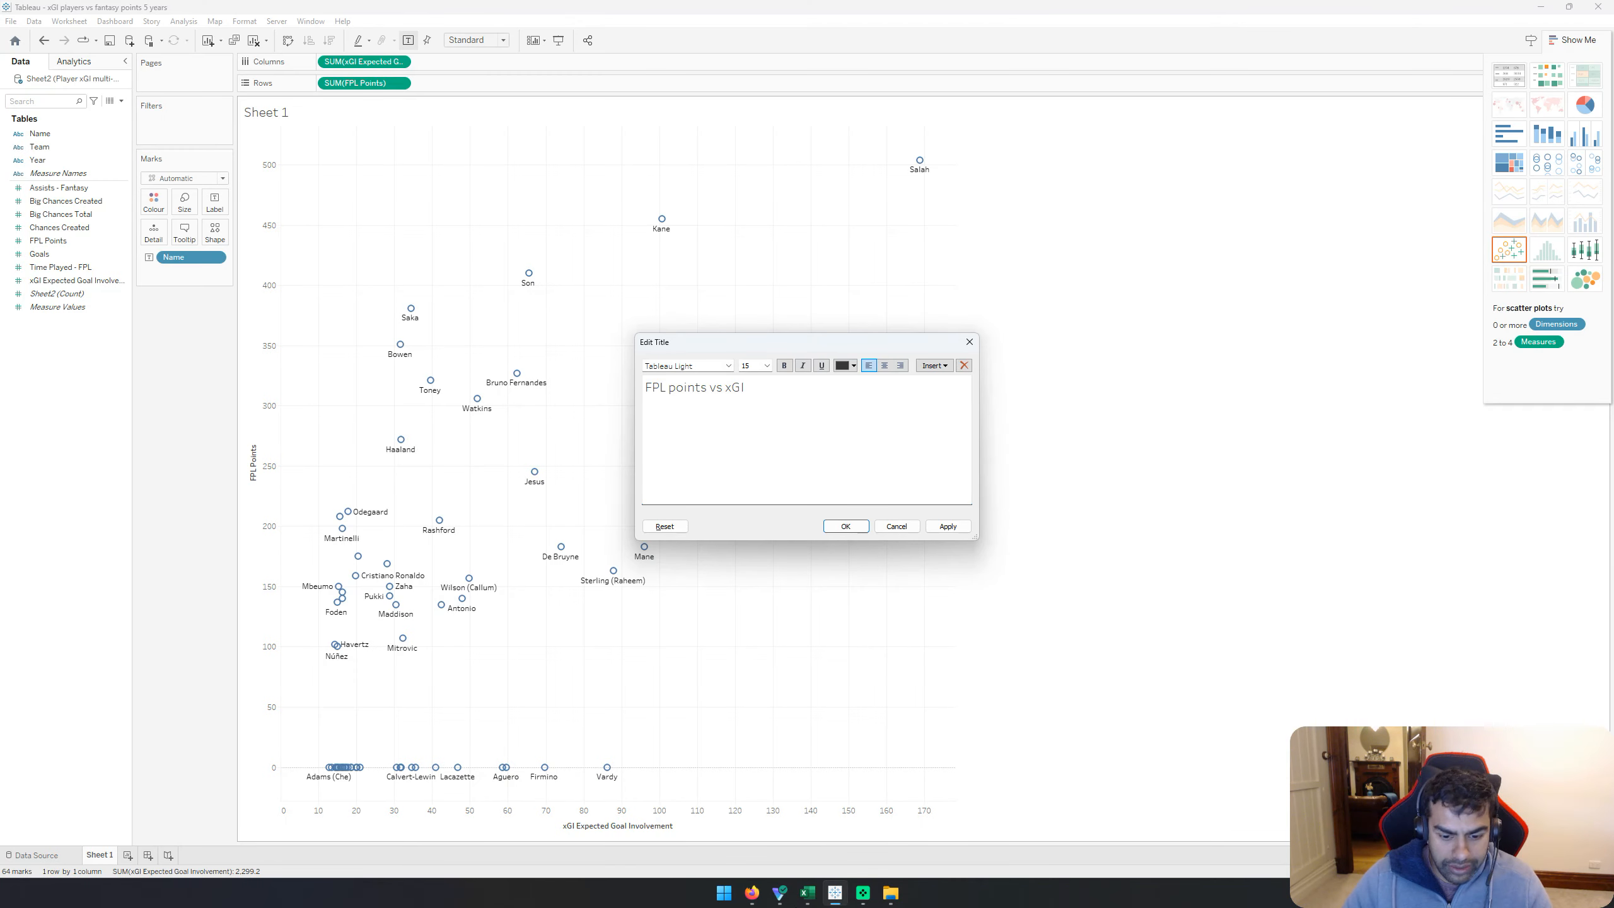
Step: Switch to the Player xGI multi-year workbook in Excel, add filters to the header row and check which seasons the Year column contains
mouse_move(807, 893)
left_click(670, 827)
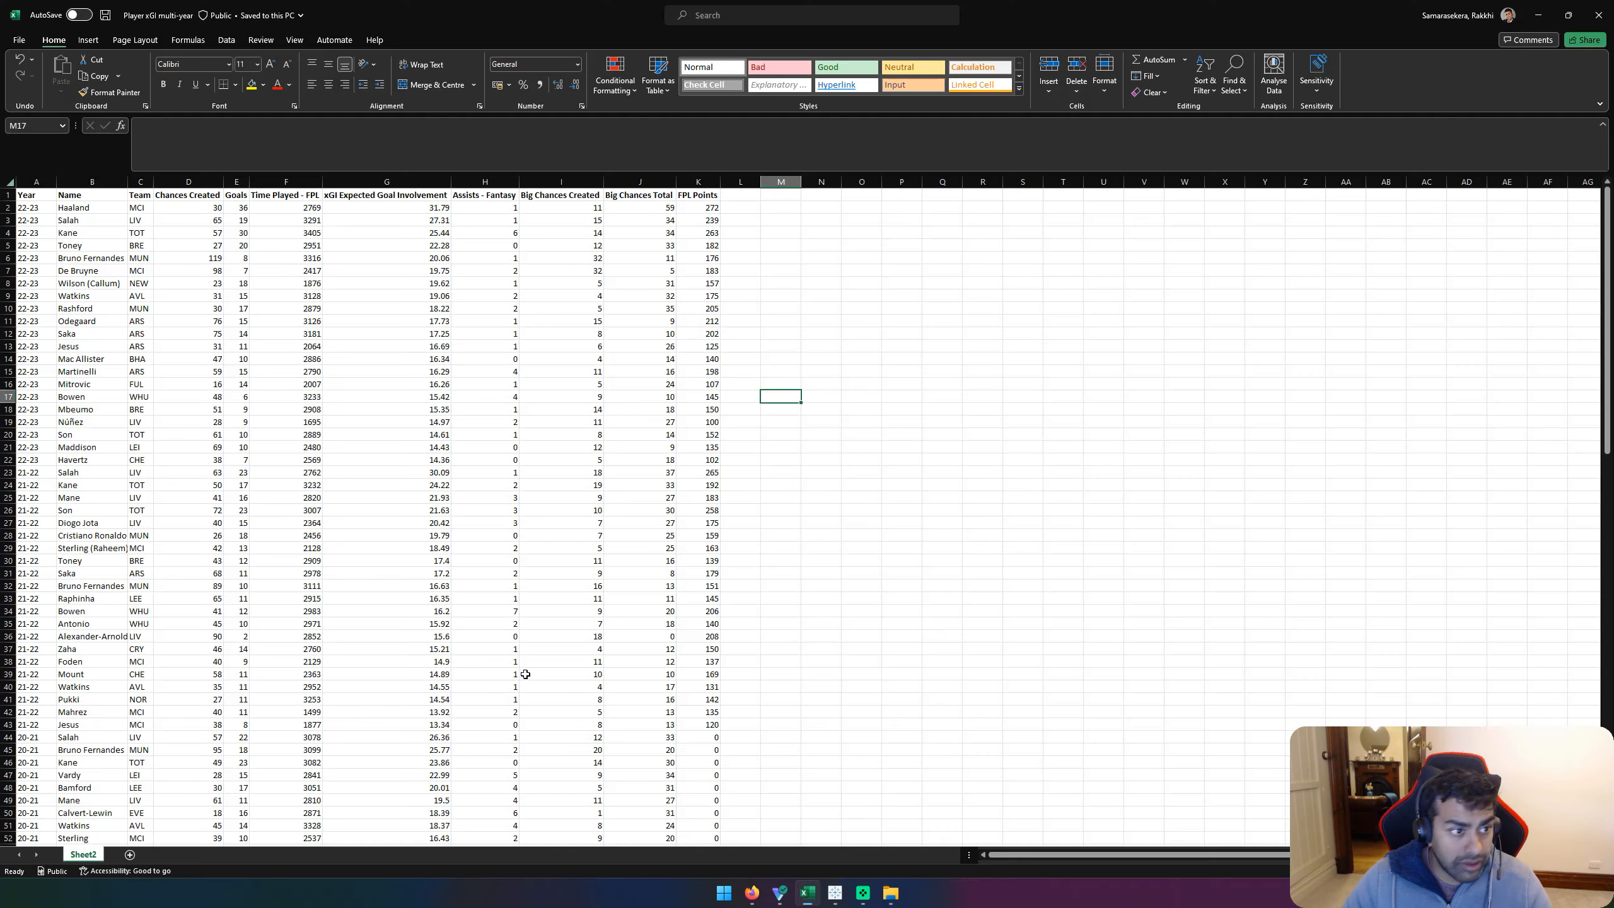
left_click(36, 208)
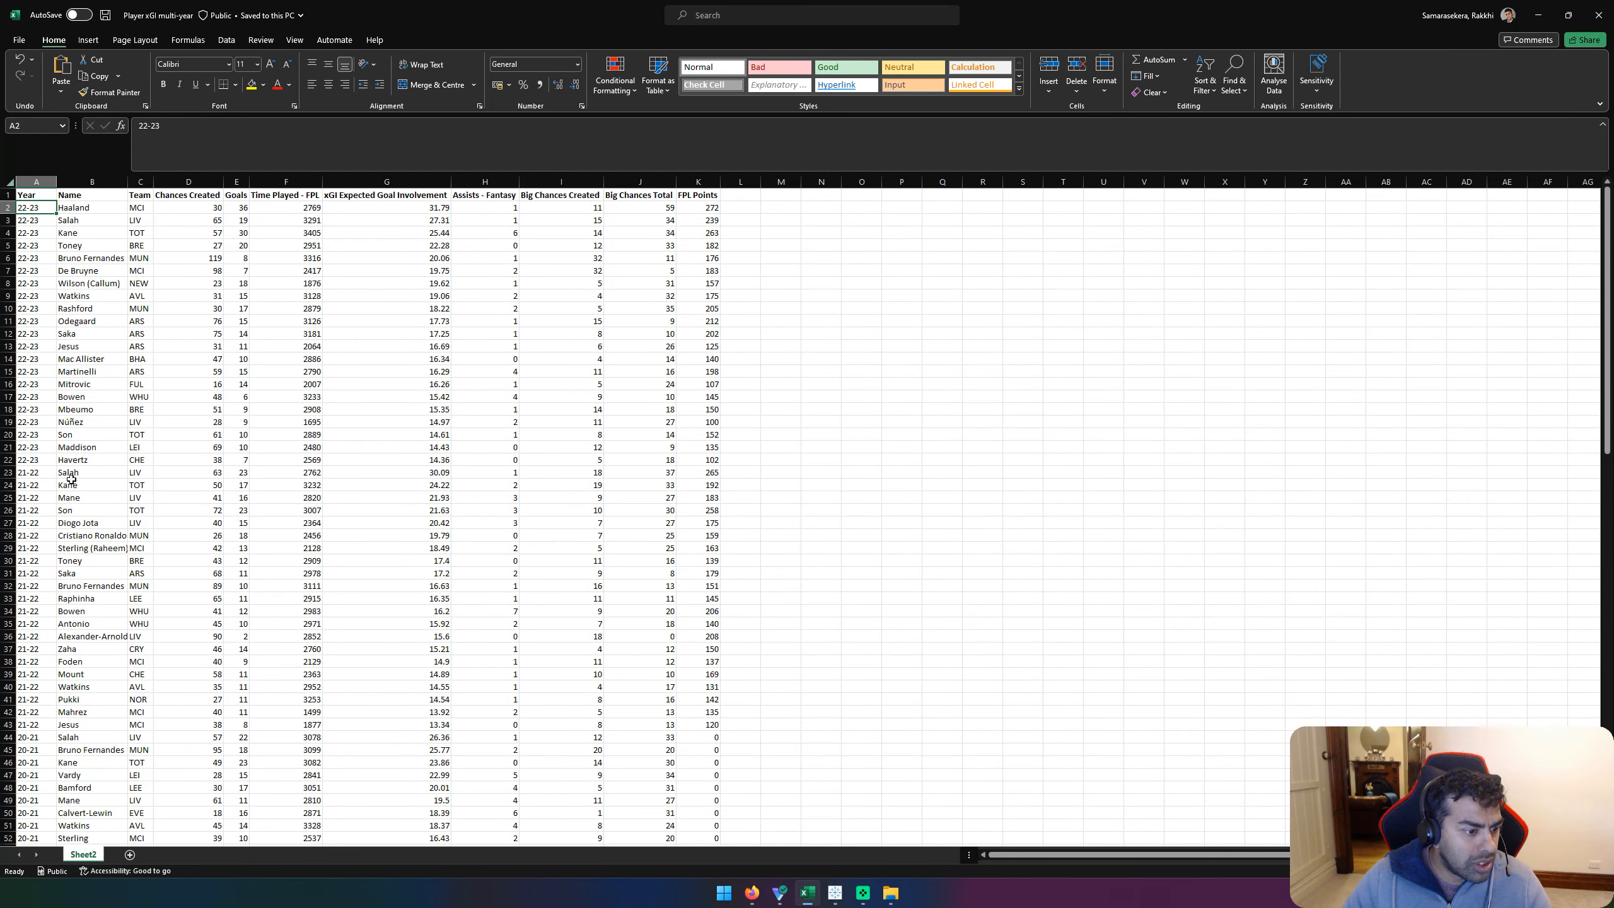
left_click(8, 195)
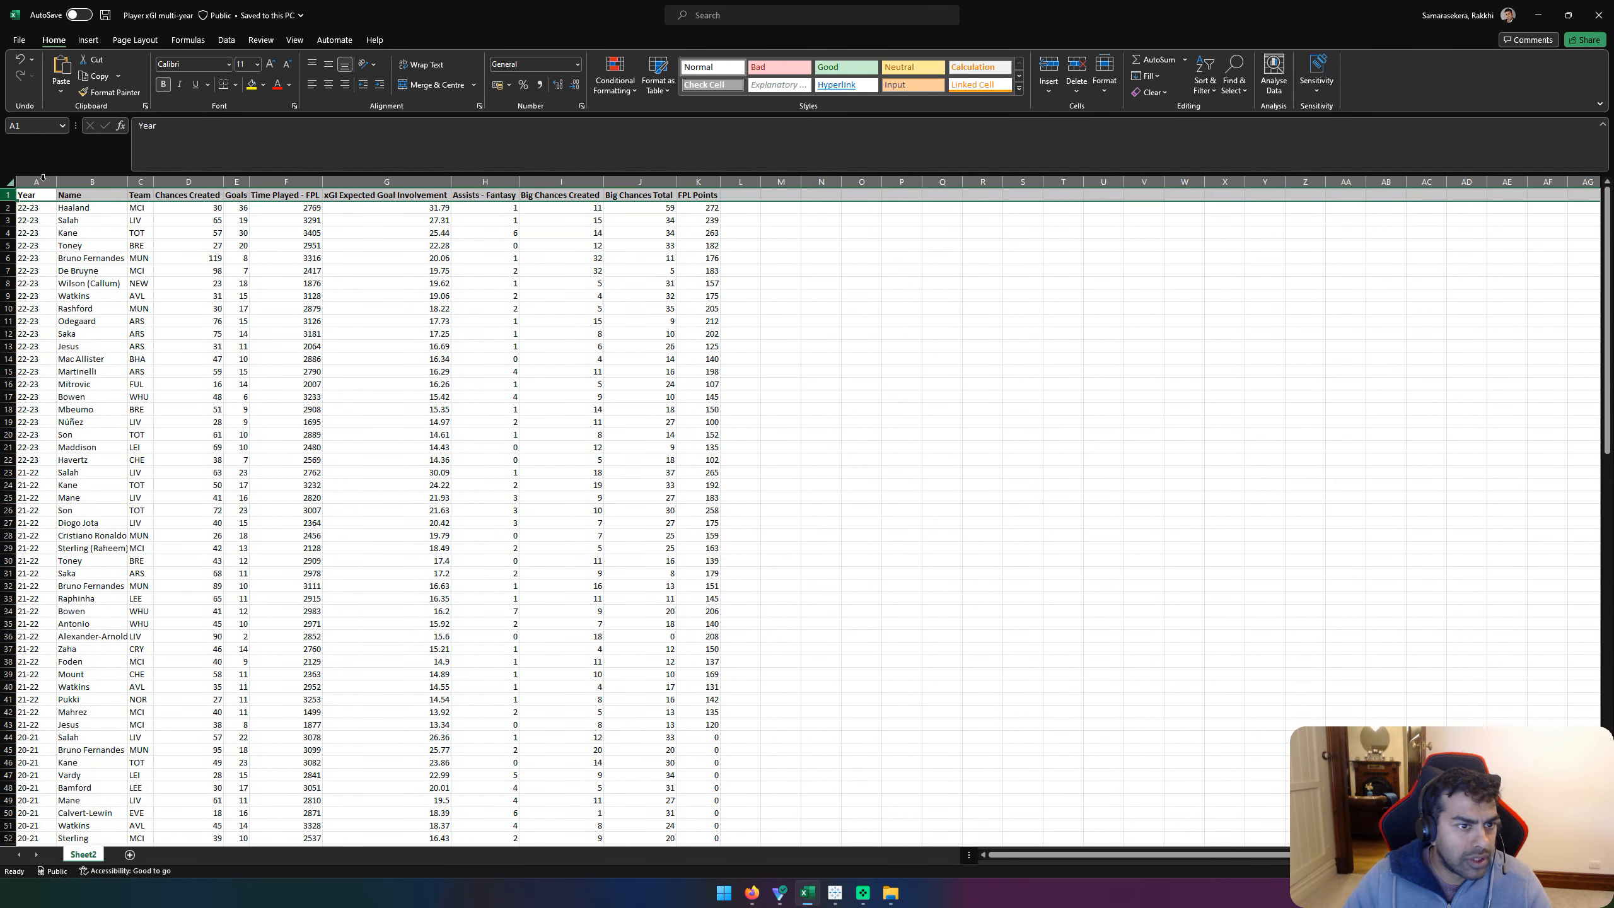
left_click(226, 40)
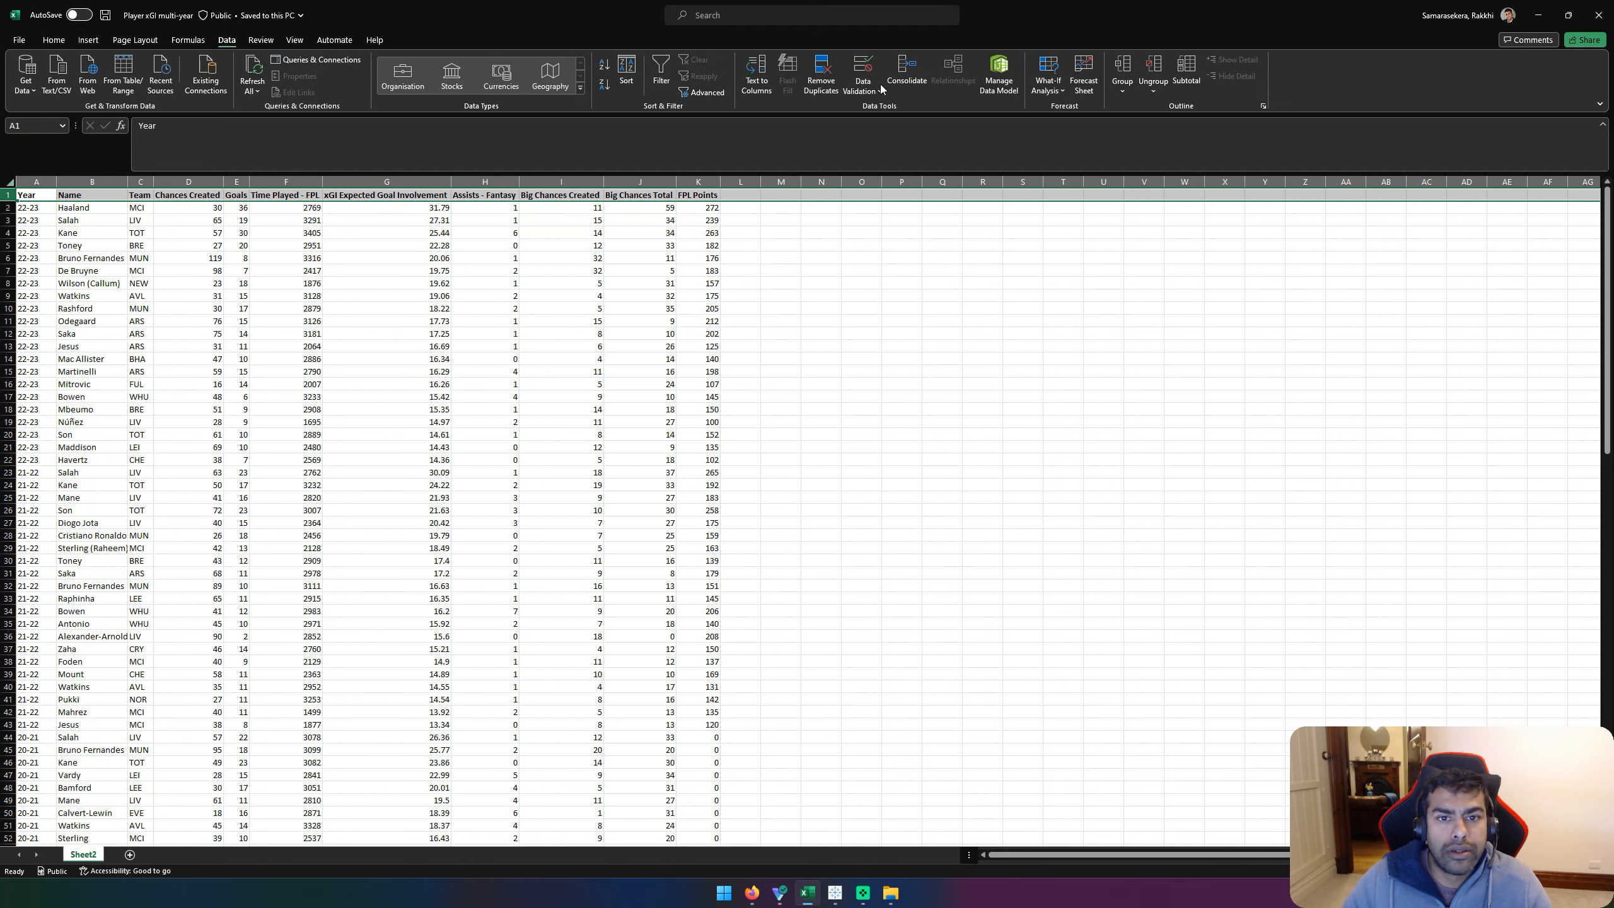
left_click(661, 73)
left_click(168, 331)
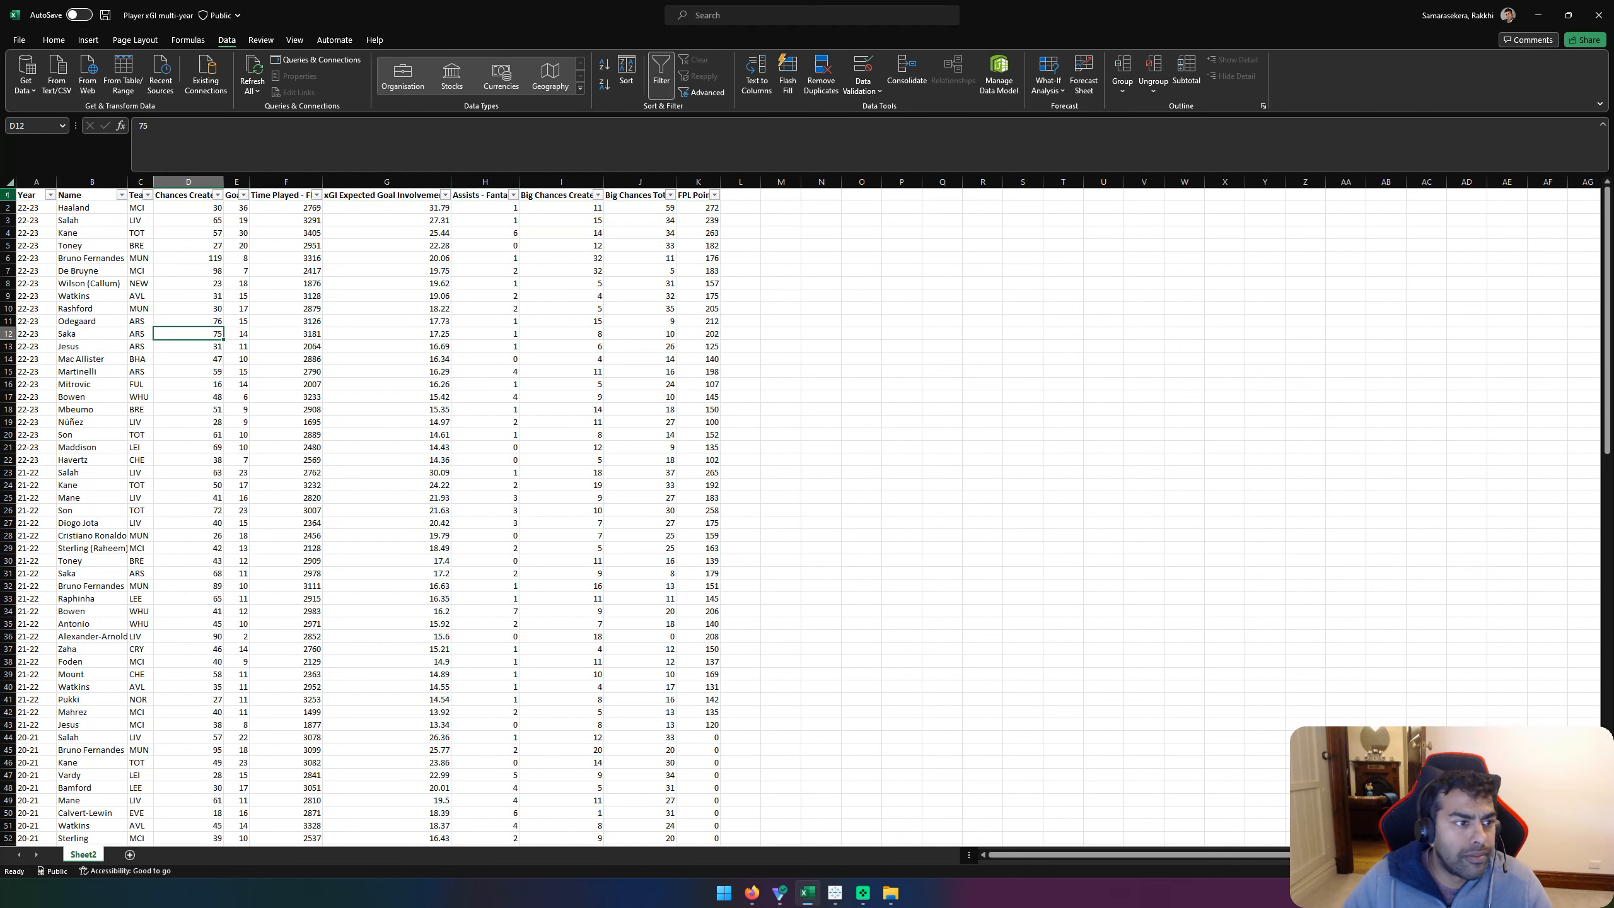
left_click(50, 194)
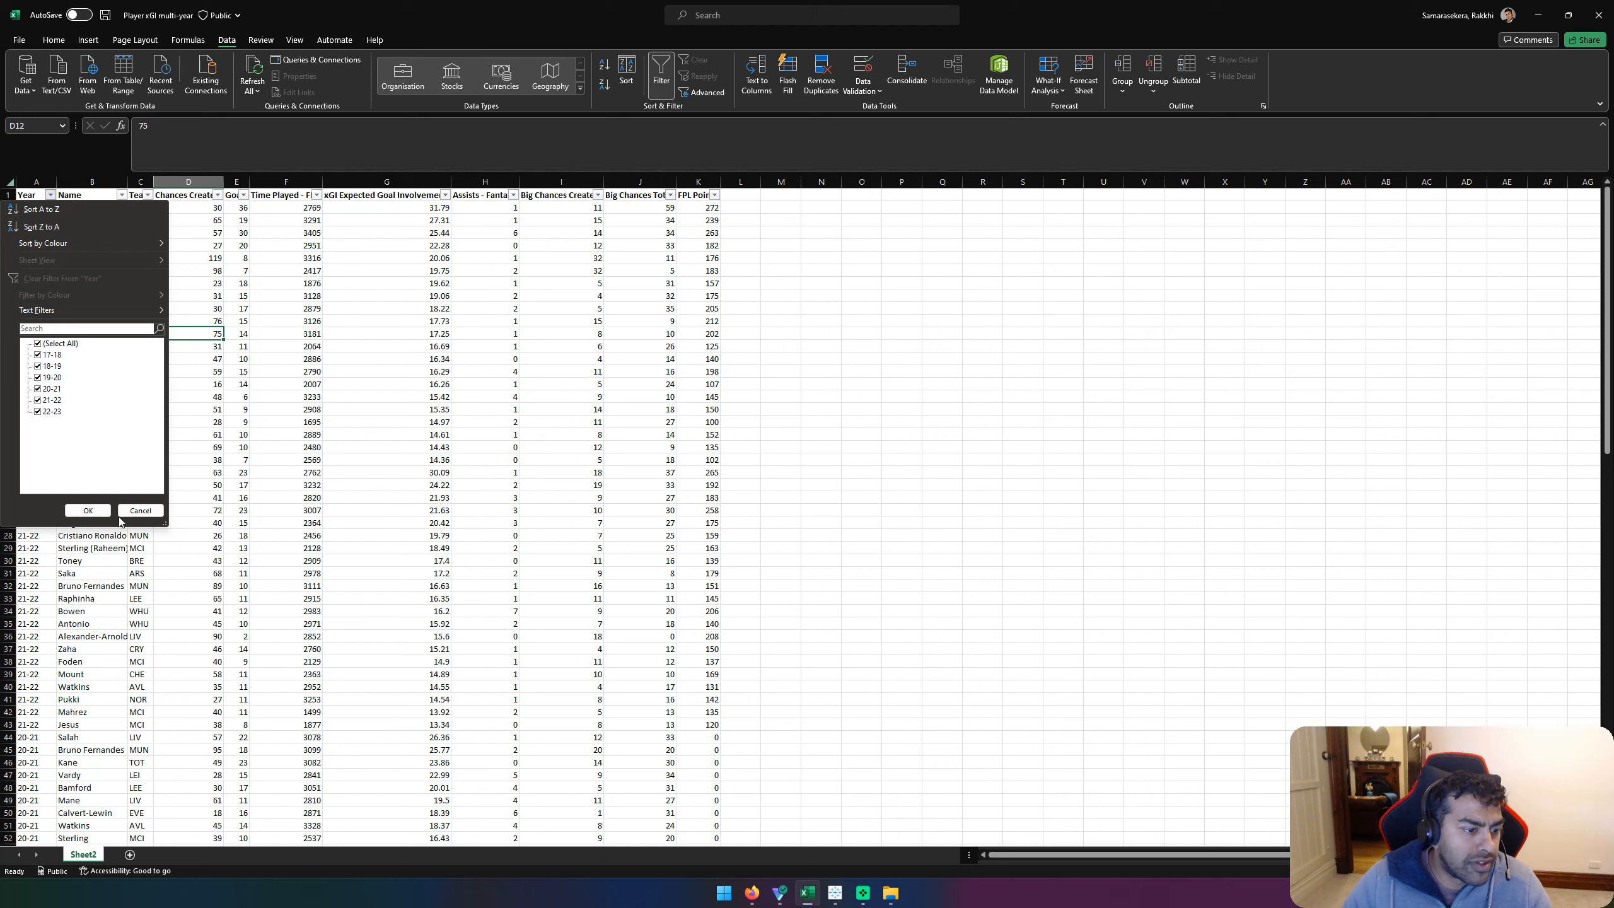
left_click(140, 510)
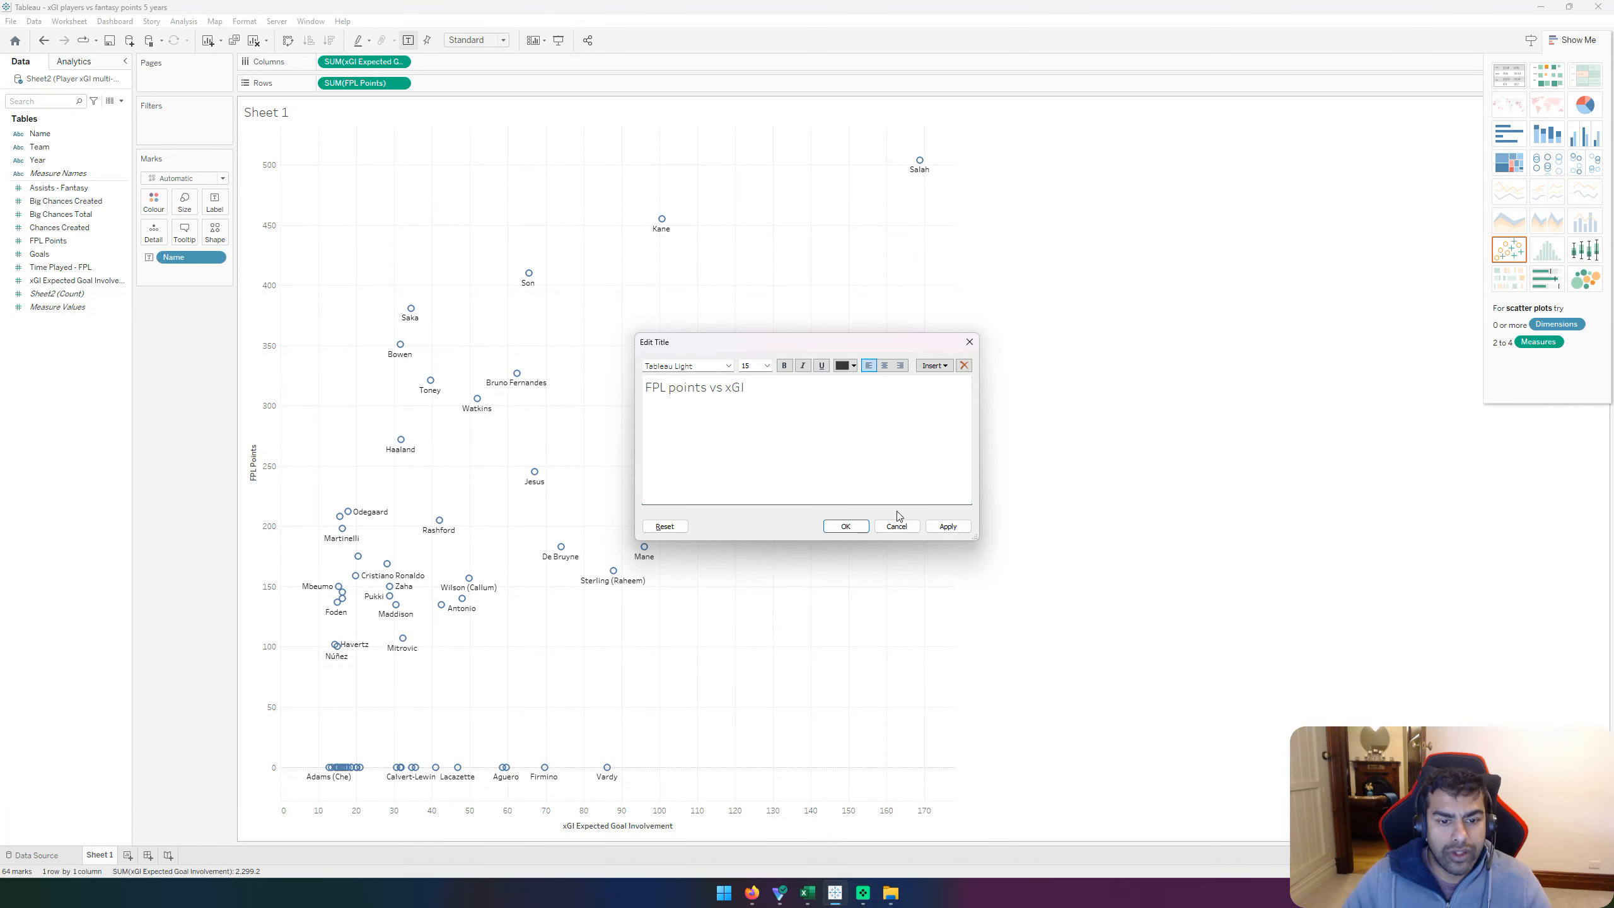
Step: Return to Tableau, complete the chart title as "FPL points vs xGI 6 years data" and apply it
type("years data")
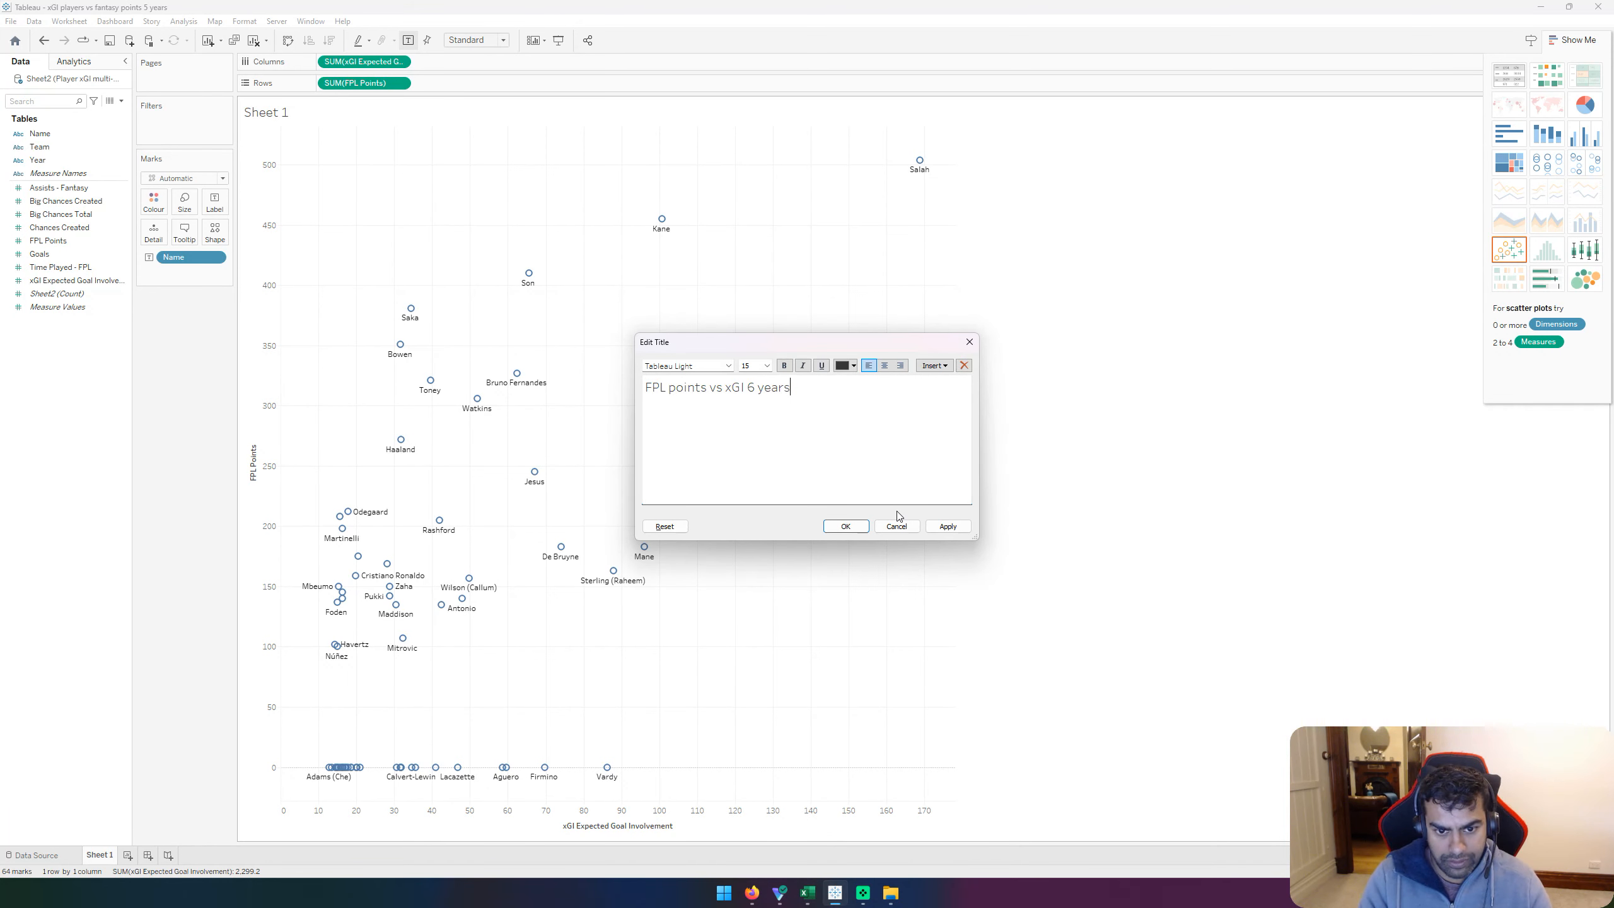
key("Return")
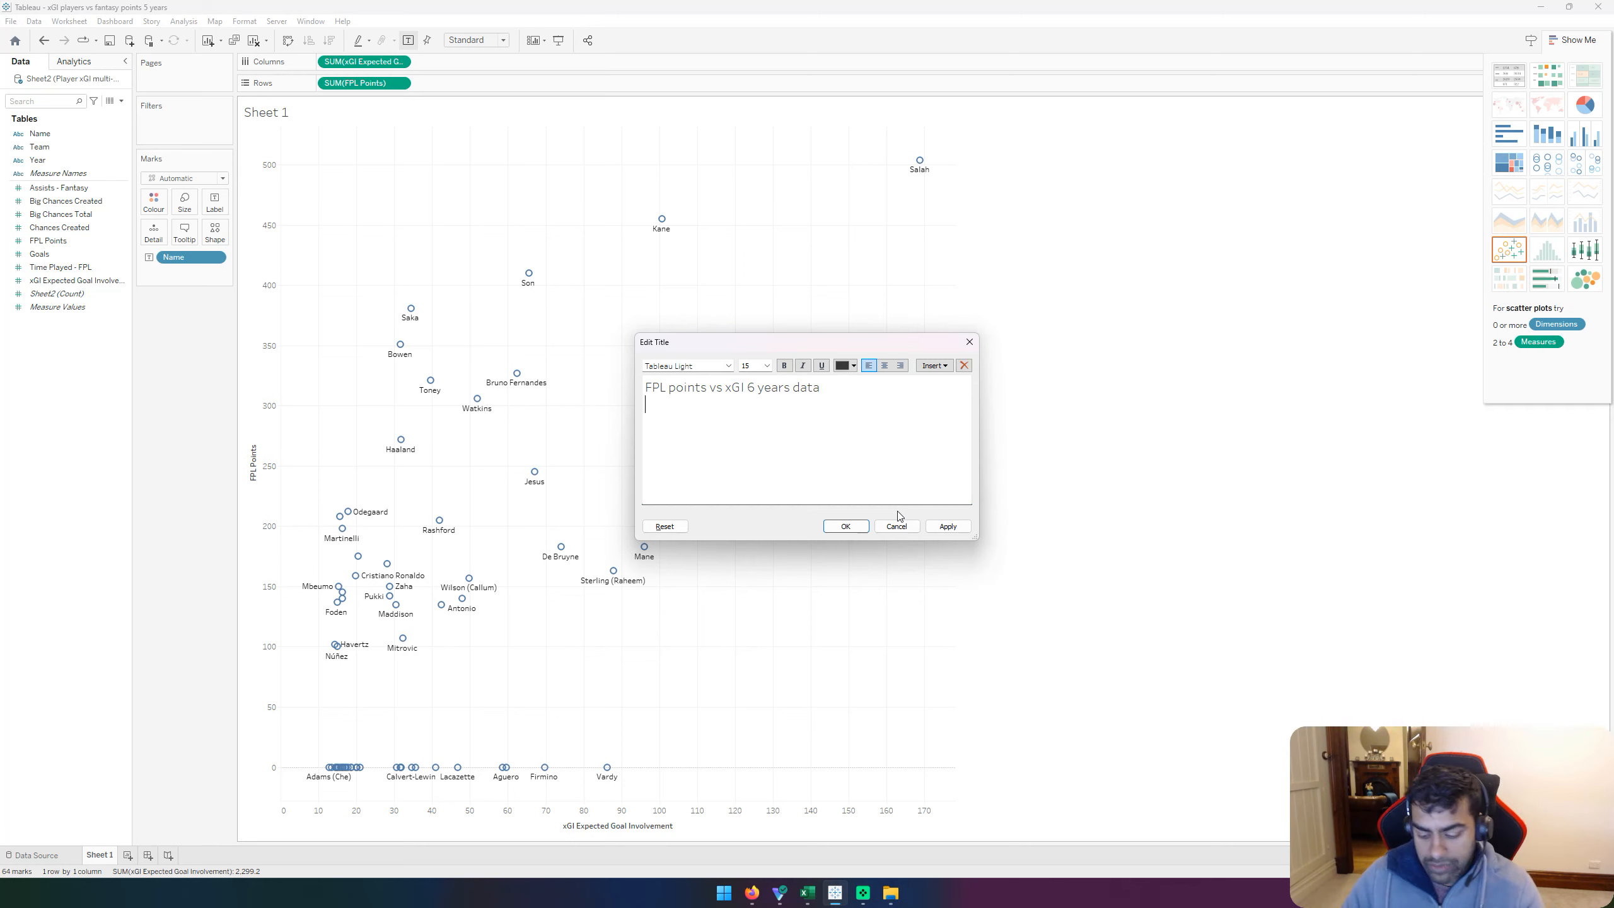
left_click(846, 527)
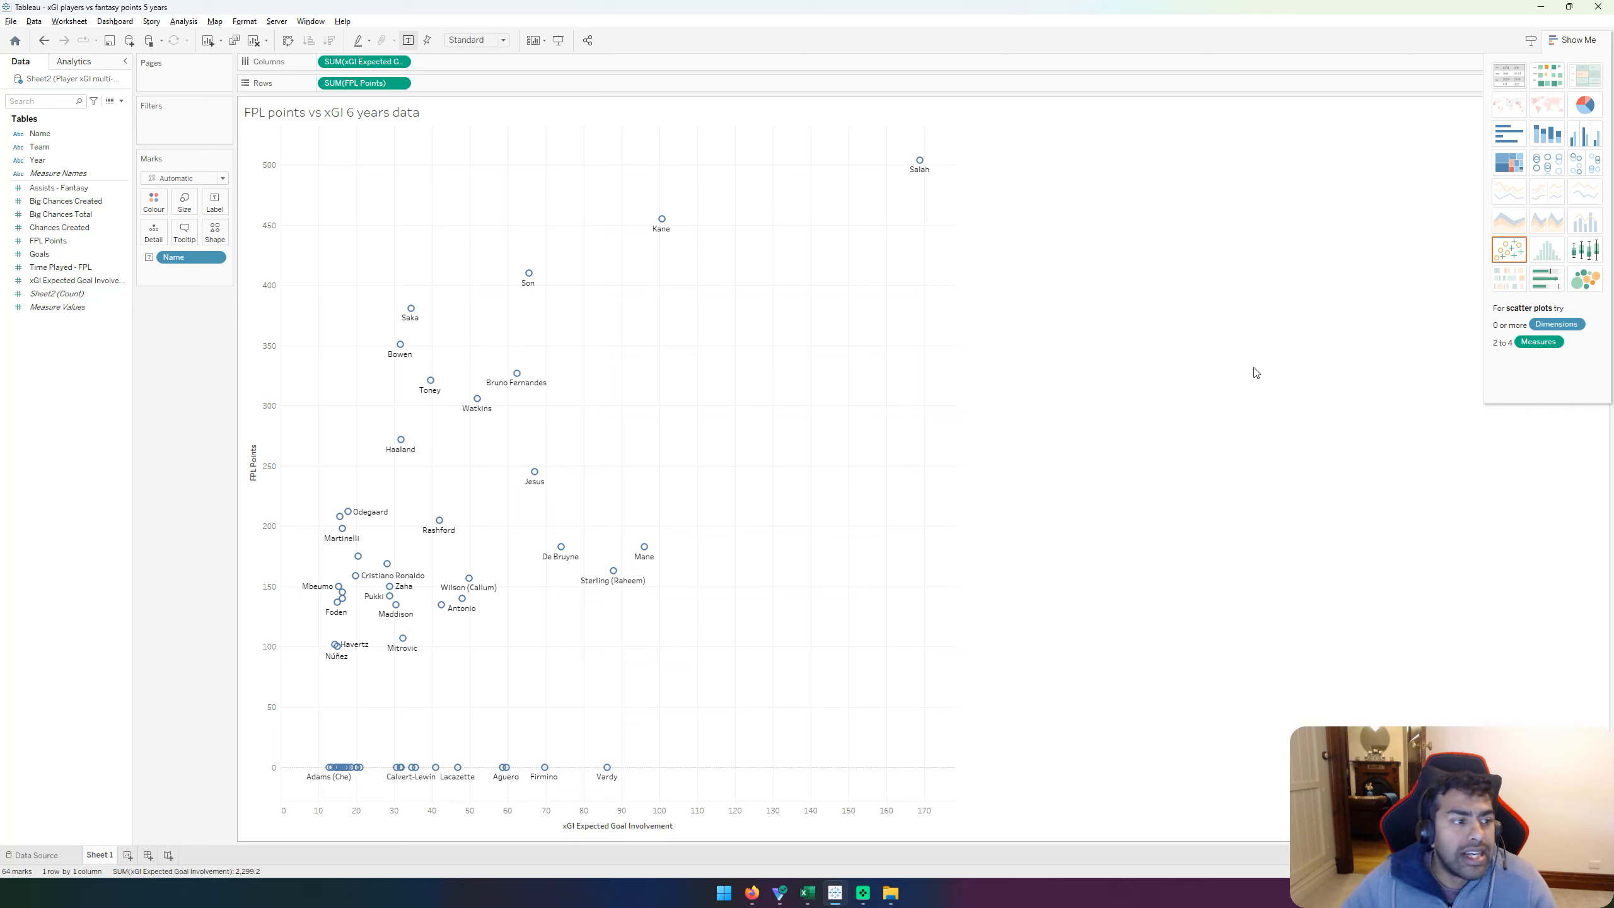
Step: Size the scatter plot marks by the Time Played - FPL field
left_click_drag(59, 267, 184, 202)
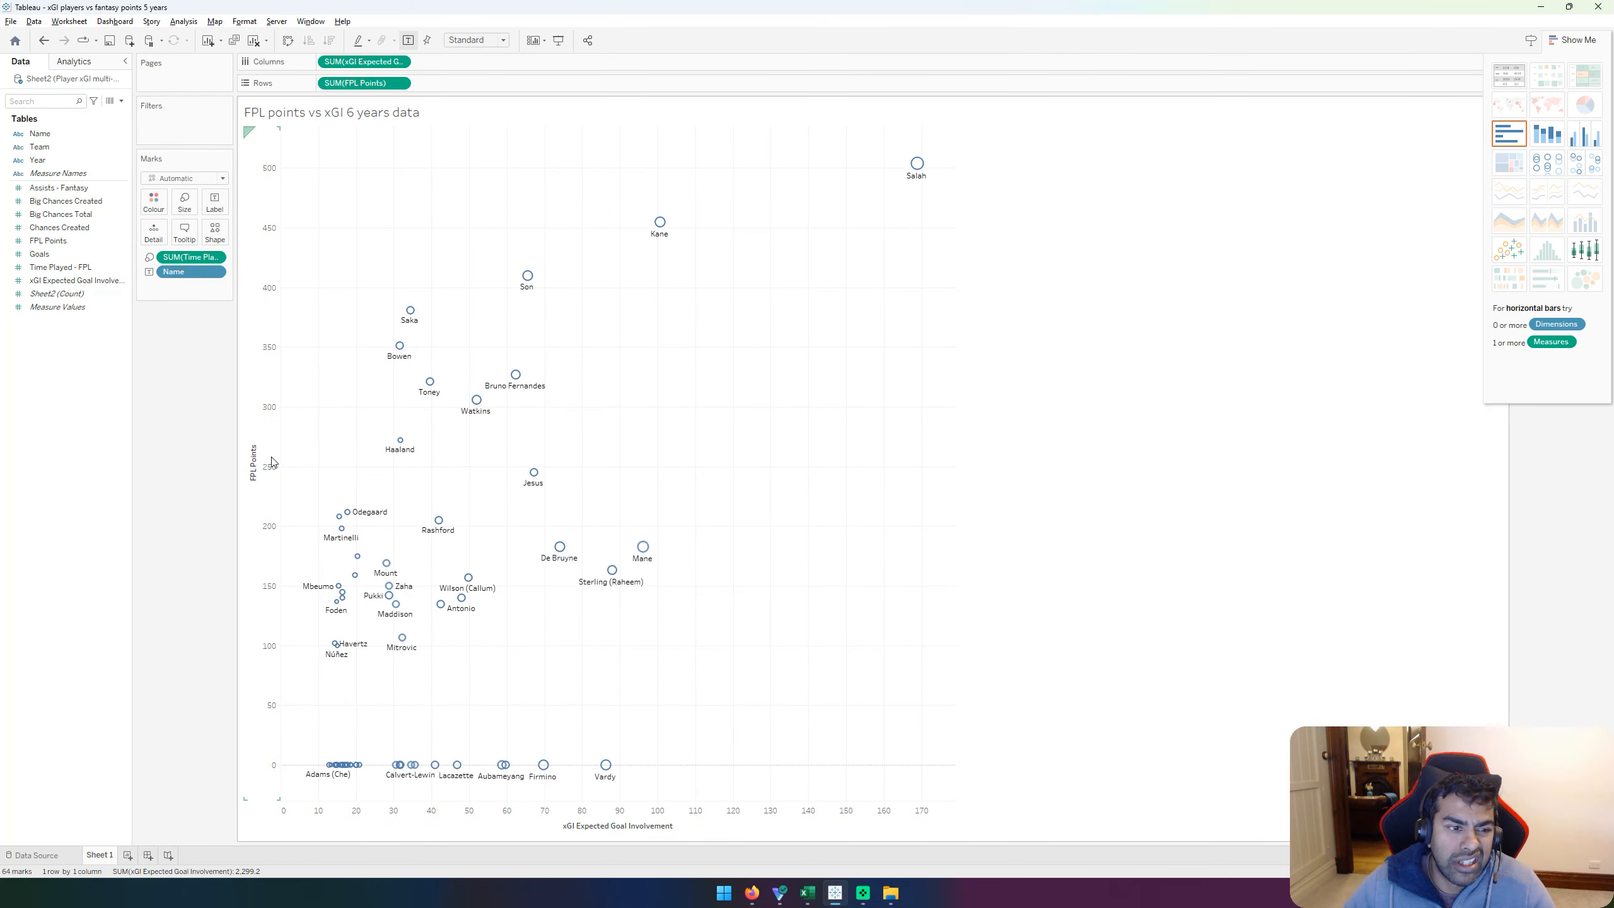
Step: Undo the sizing of the scatter plot marks by time played
key("ctrl+z")
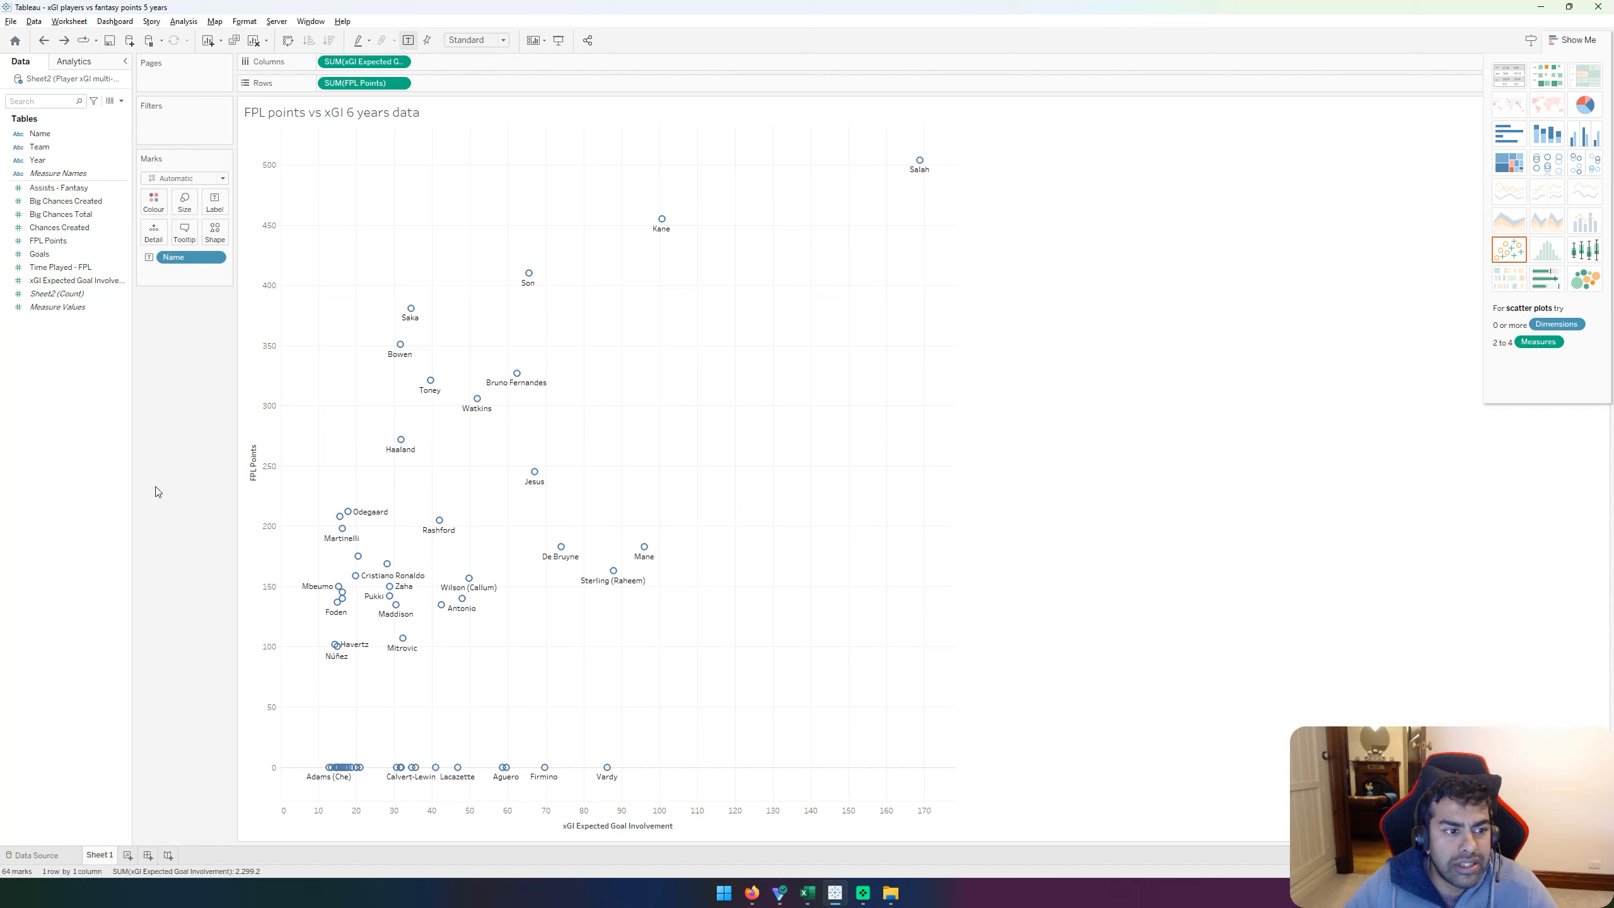
left_click(72, 308)
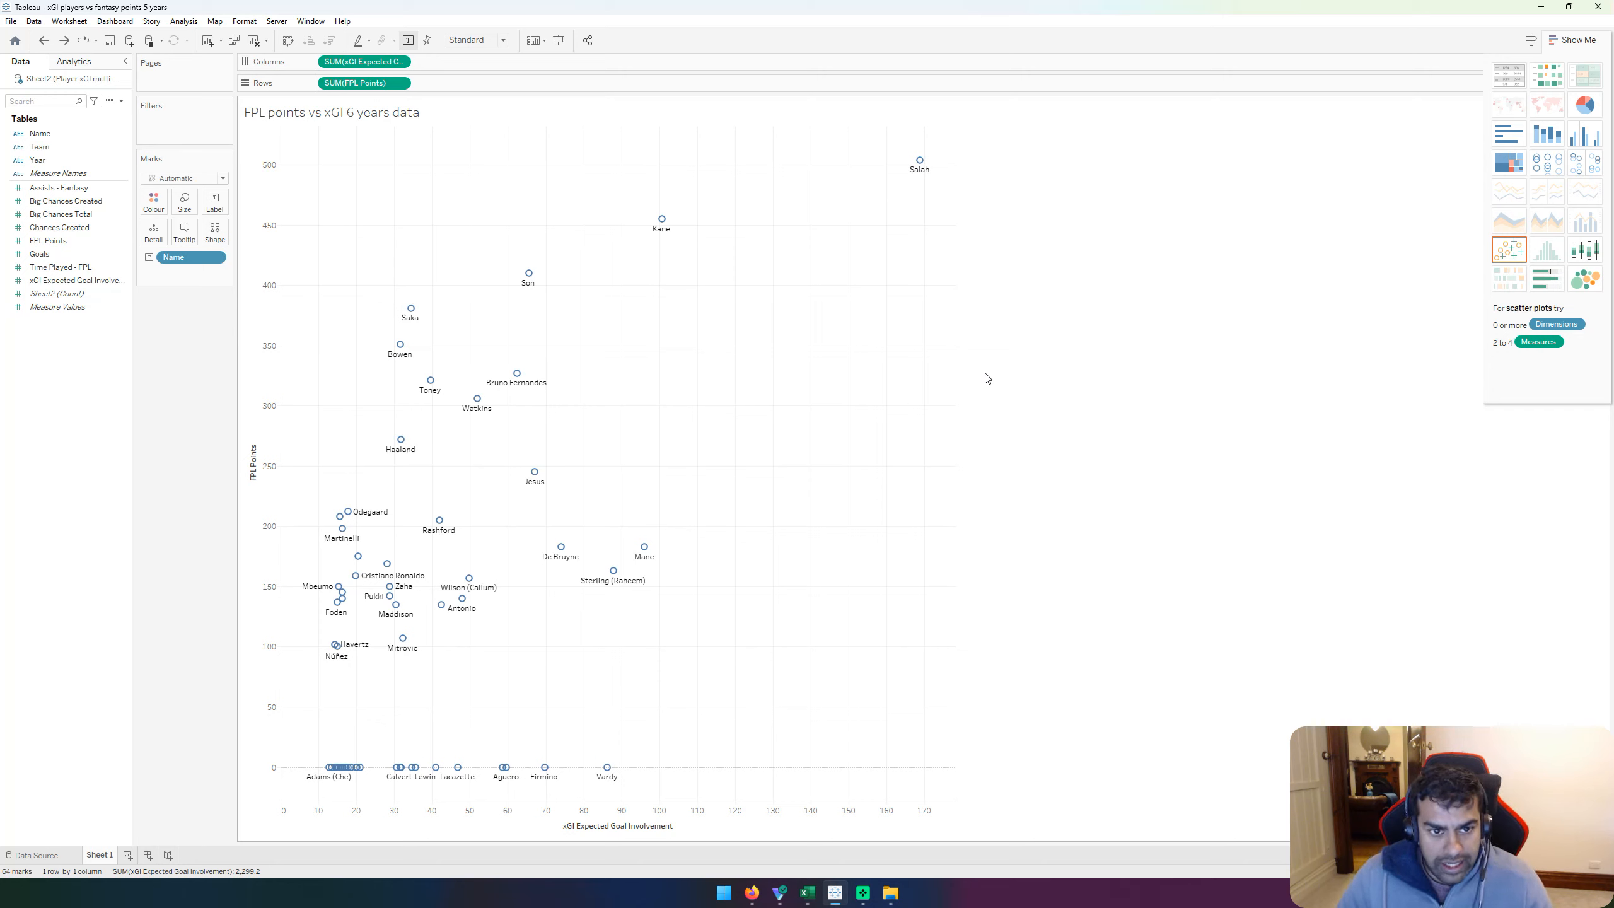
Step: Export only the current scatter plot view as a PowerPoint presentation
left_click(11, 21)
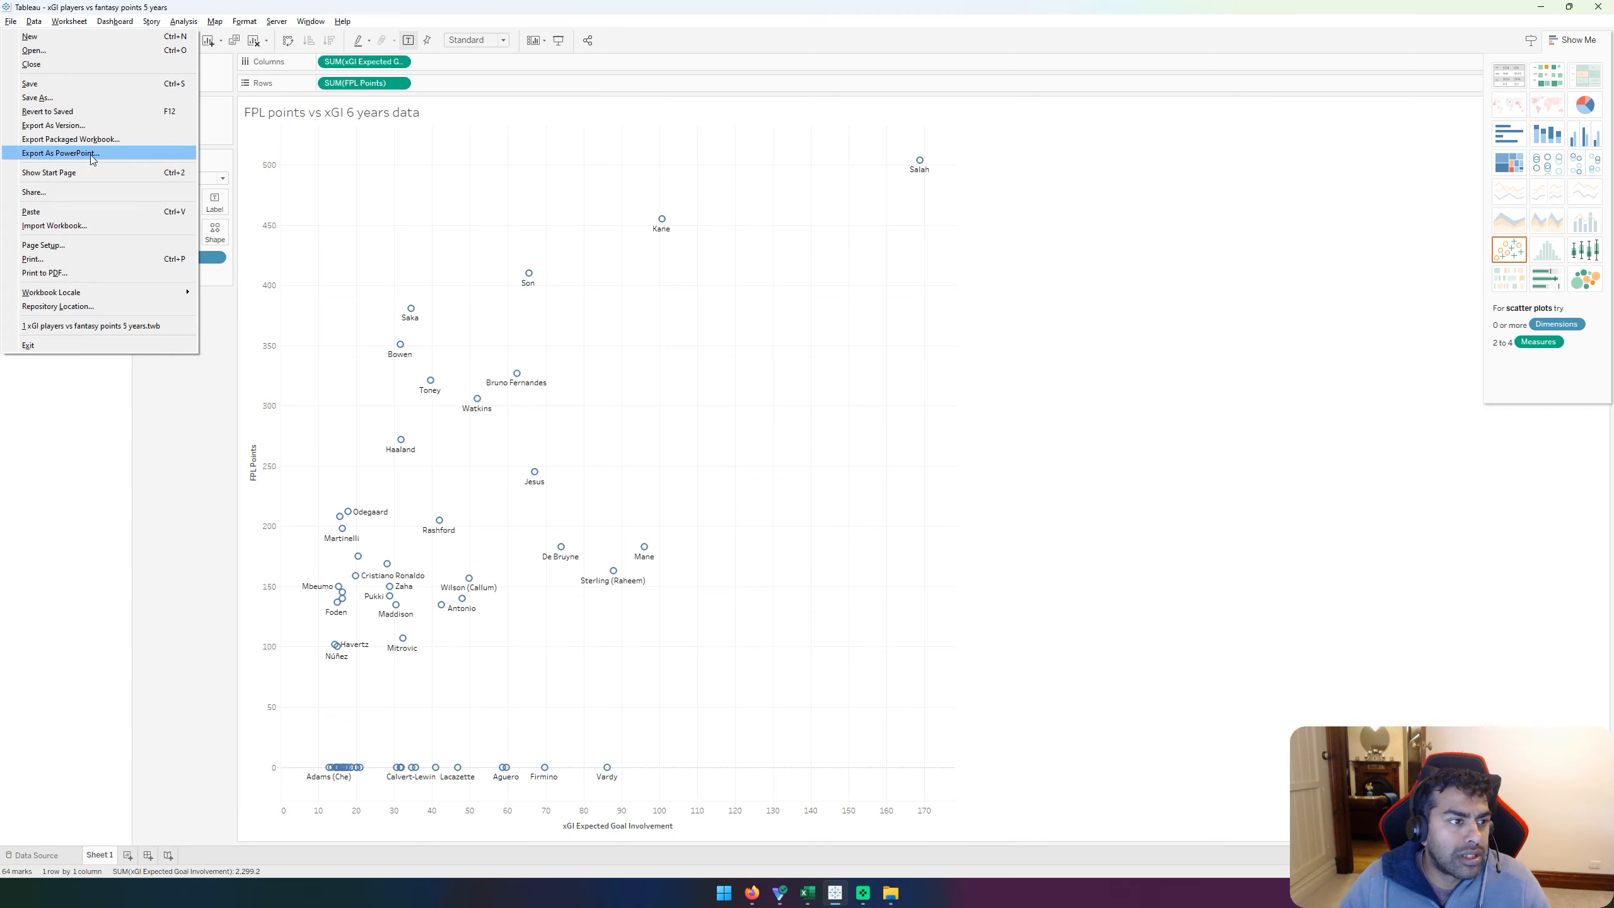
left_click(18, 23)
left_click(17, 23)
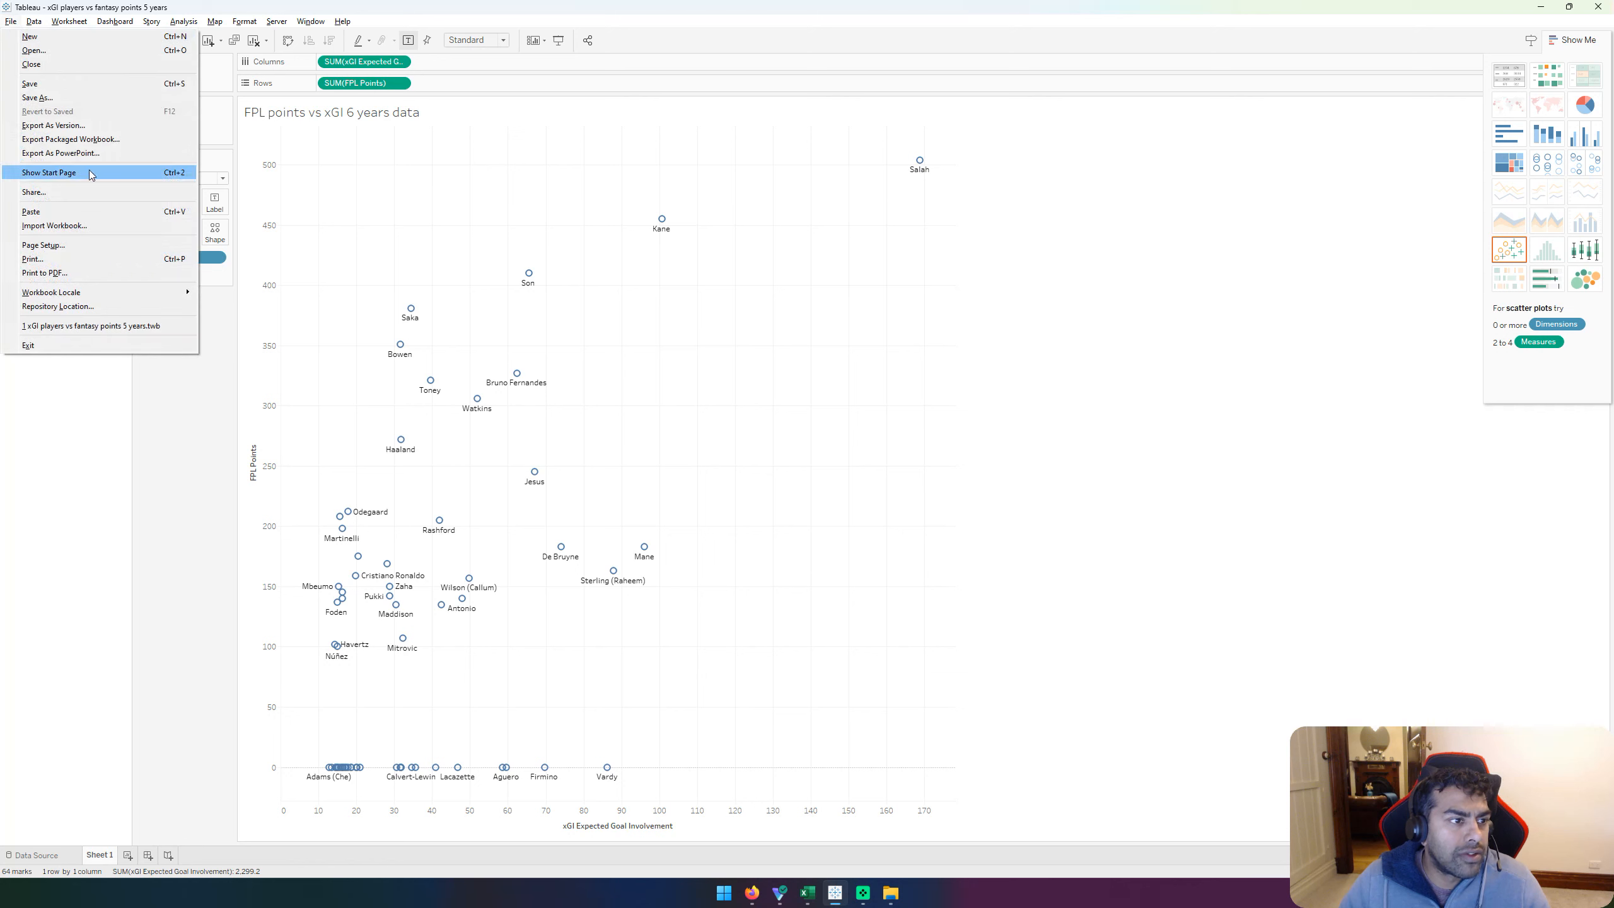
left_click(89, 153)
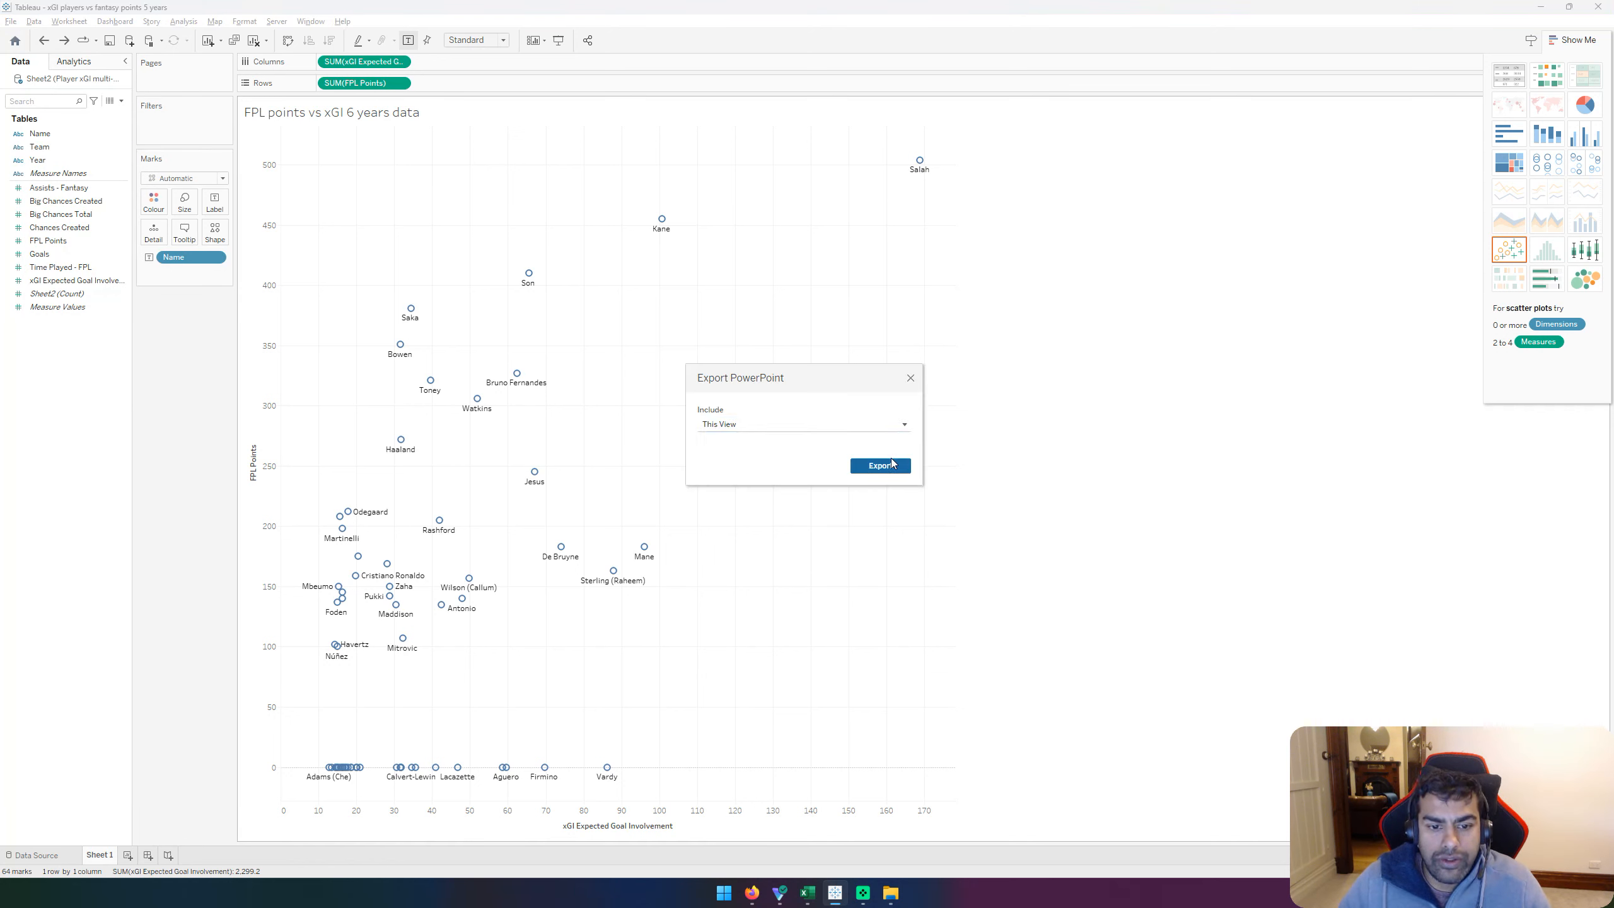
left_click(882, 467)
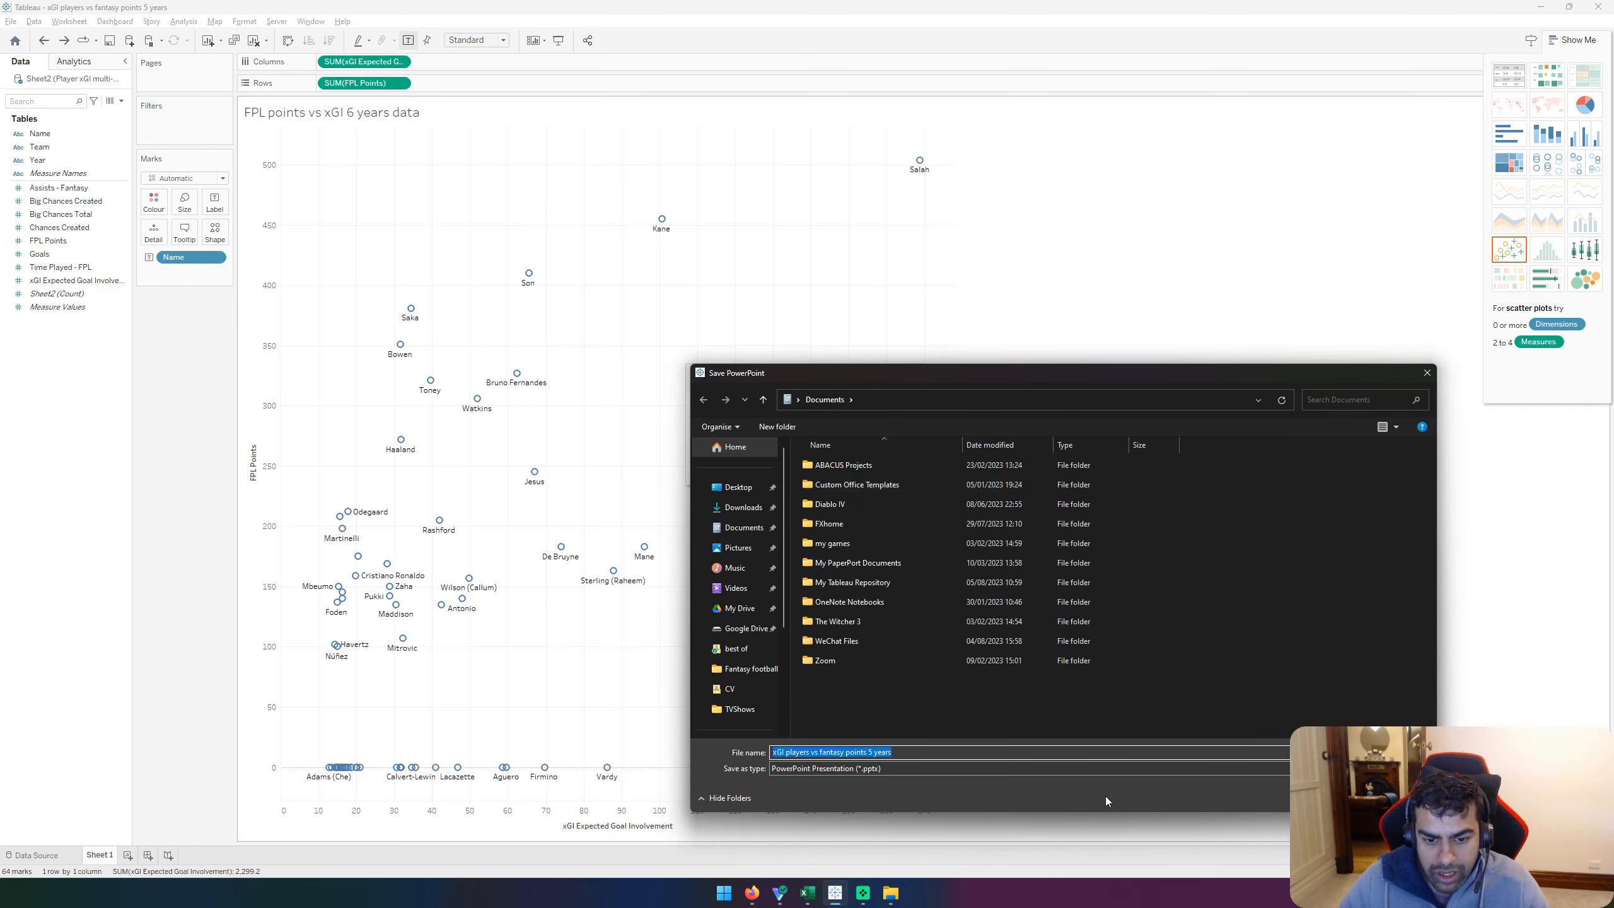
Step: Save the PowerPoint export in the Fantasy football youtube folder on My Drive, keeping the suggested file name
left_click(739, 609)
scroll(890, 571, "down", 3)
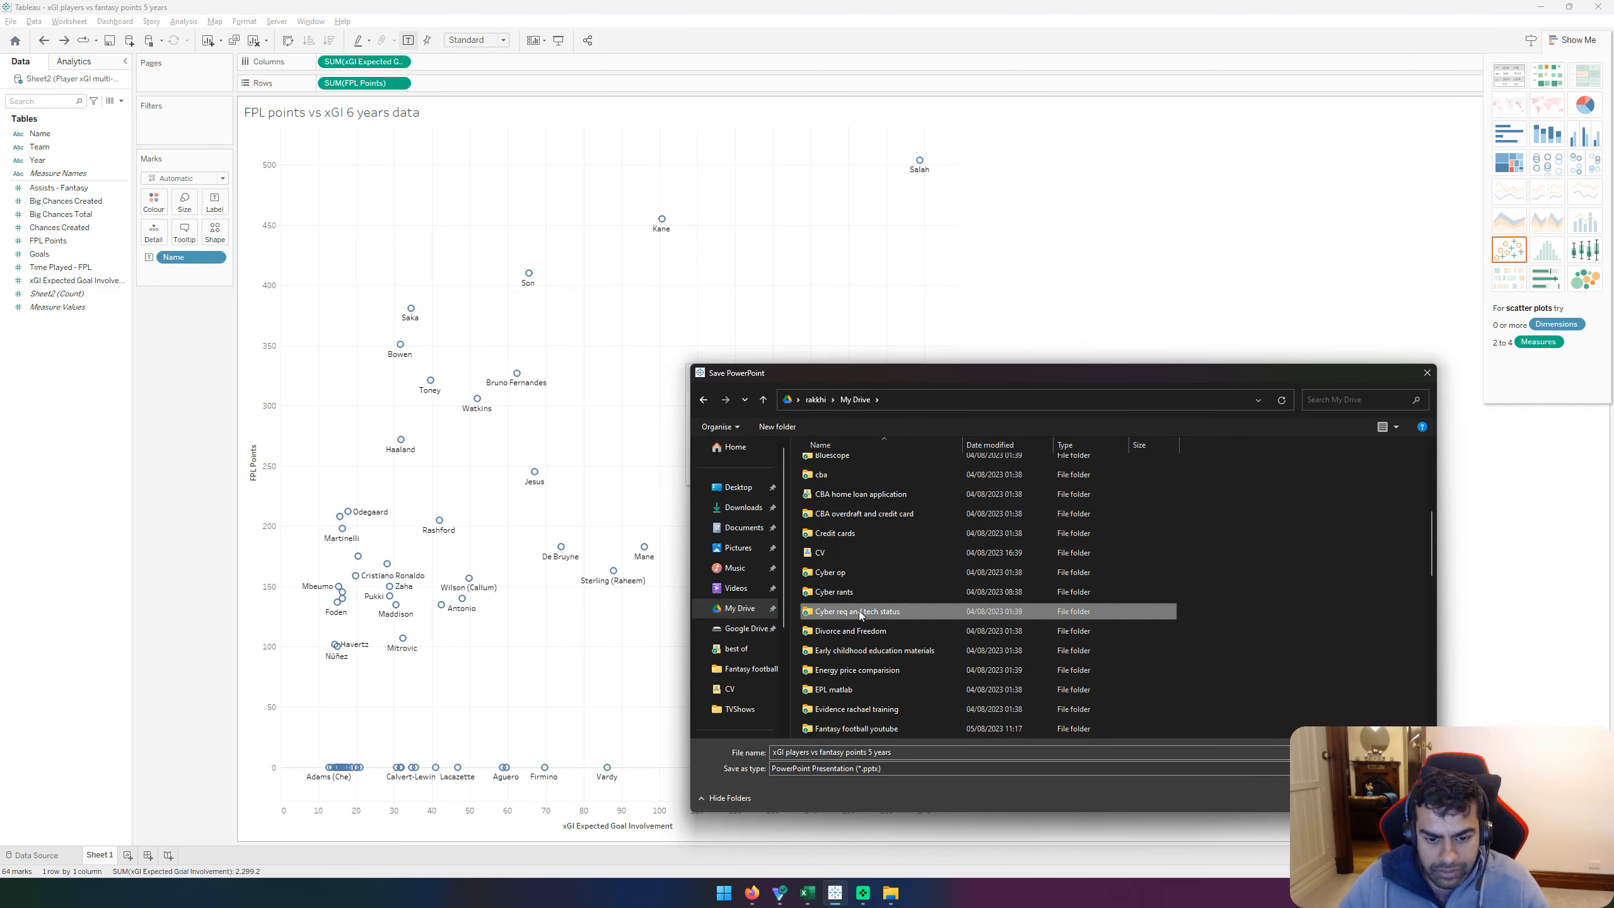
scroll(845, 699, "down", 1)
double_click(841, 674)
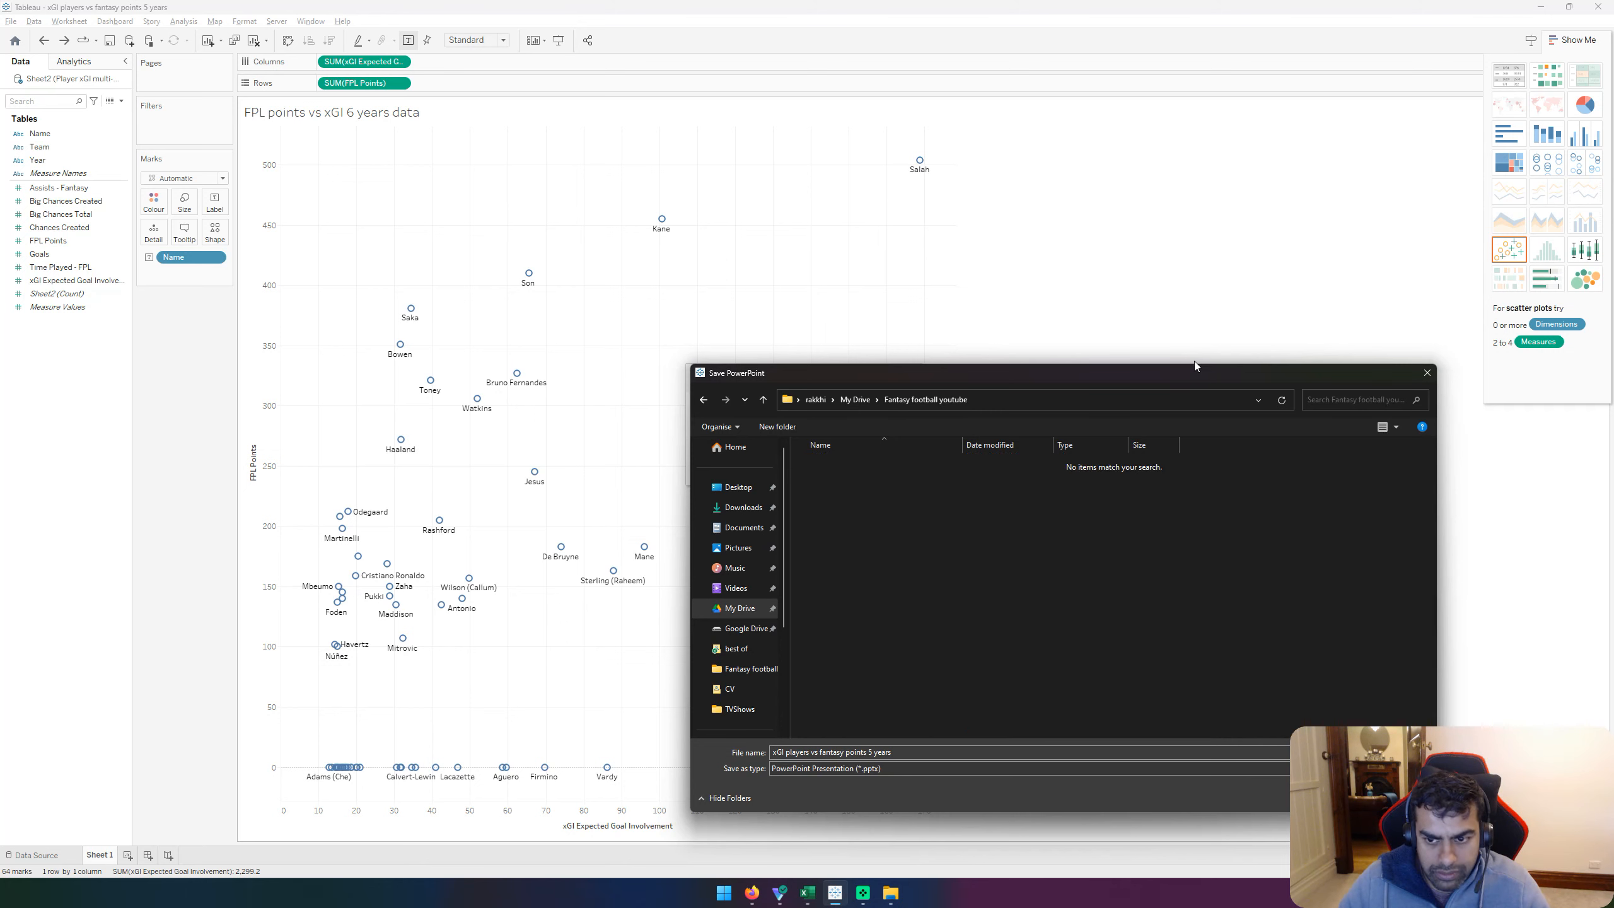
left_click_drag(1195, 372, 746, 153)
left_click(896, 570)
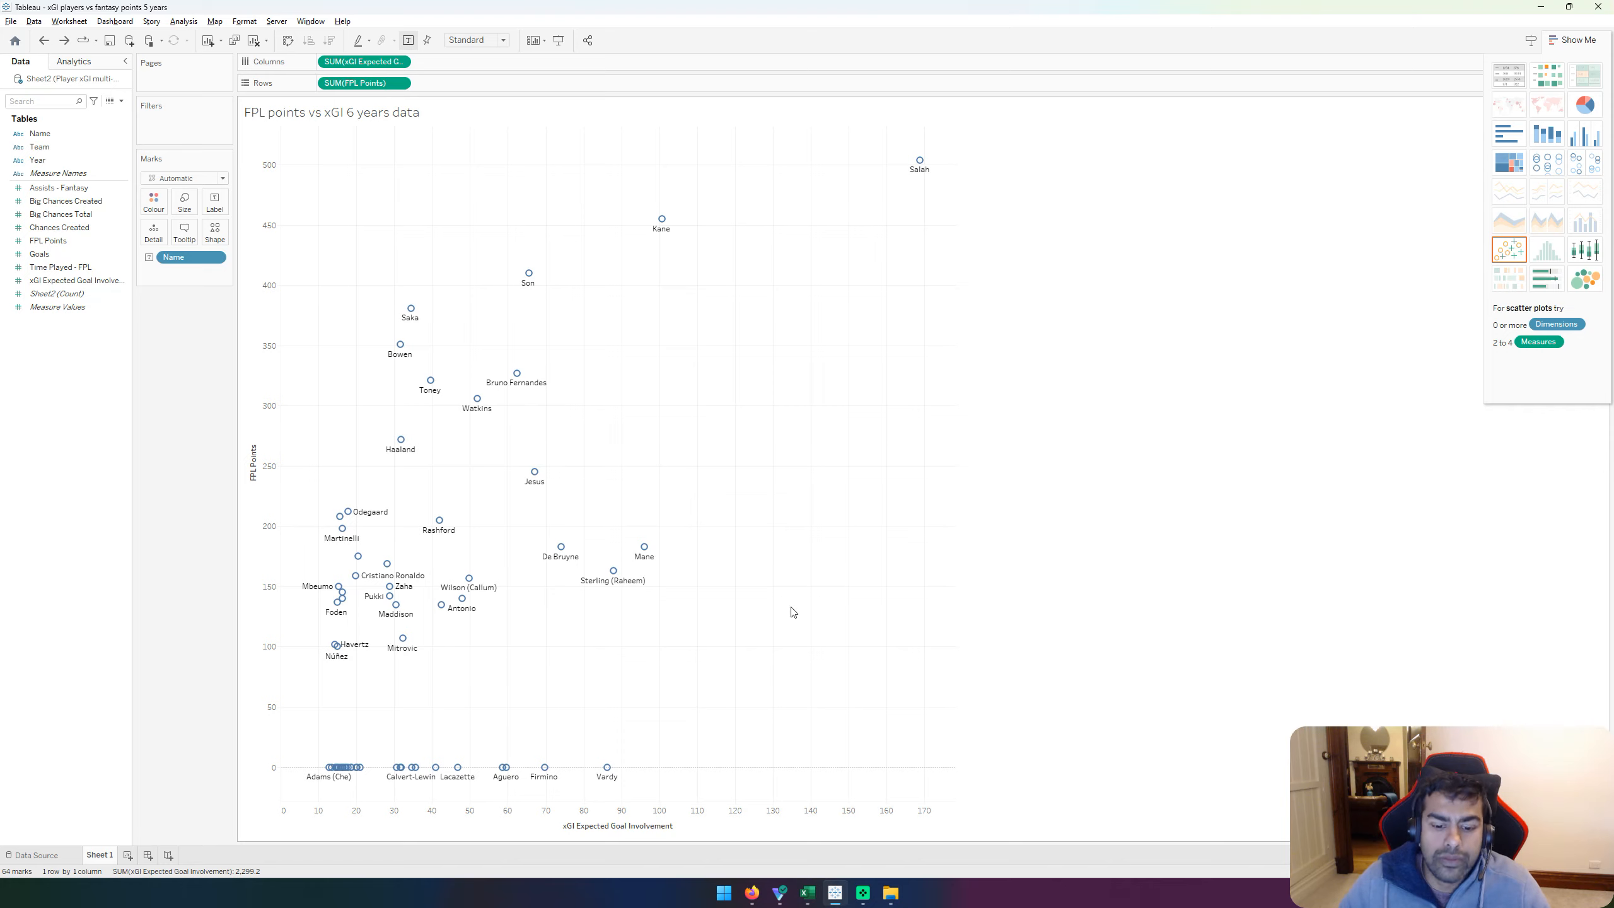
Step: Open the exported "xGI players vs fantasy points 5 years" presentation from the Fantasy football youtube folder in File Explorer
left_click(890, 892)
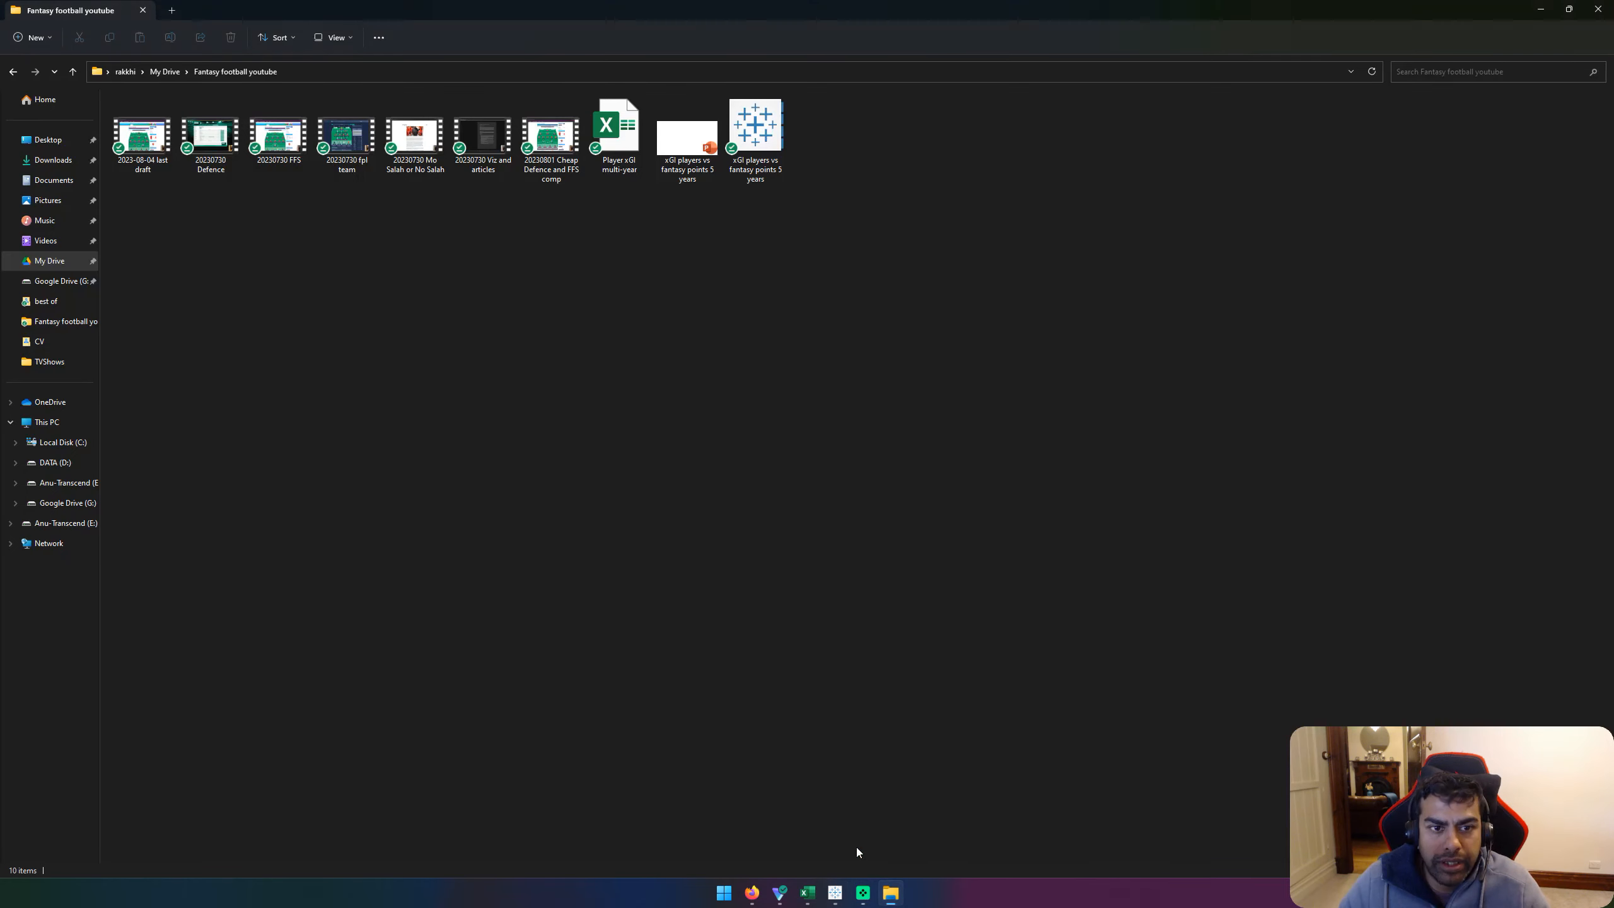
left_click(695, 146)
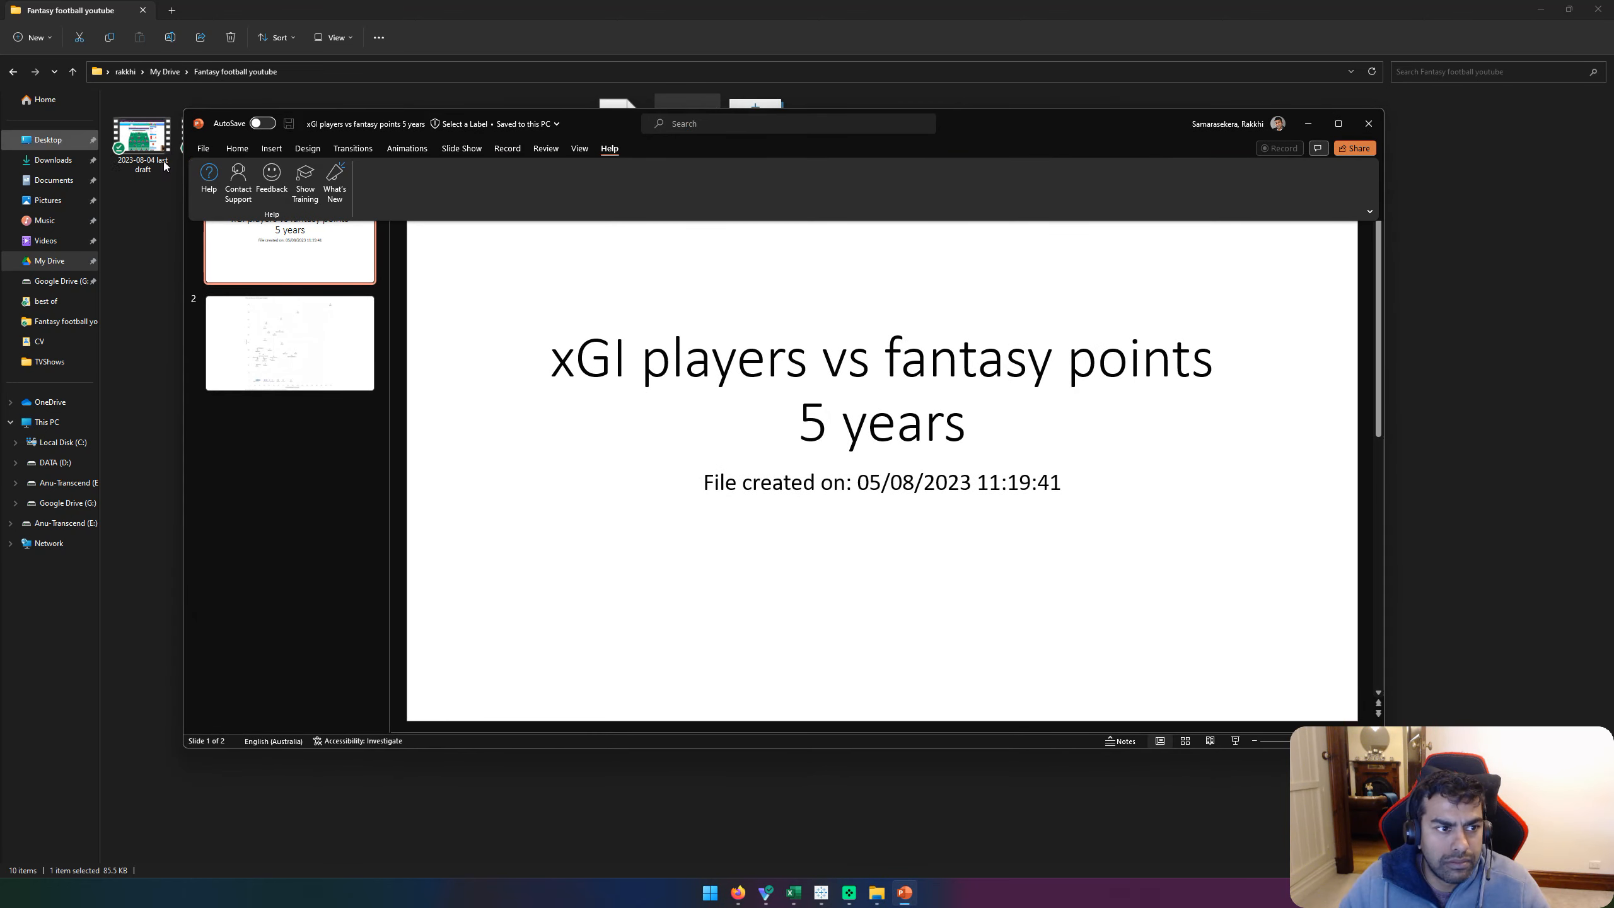
left_click(205, 148)
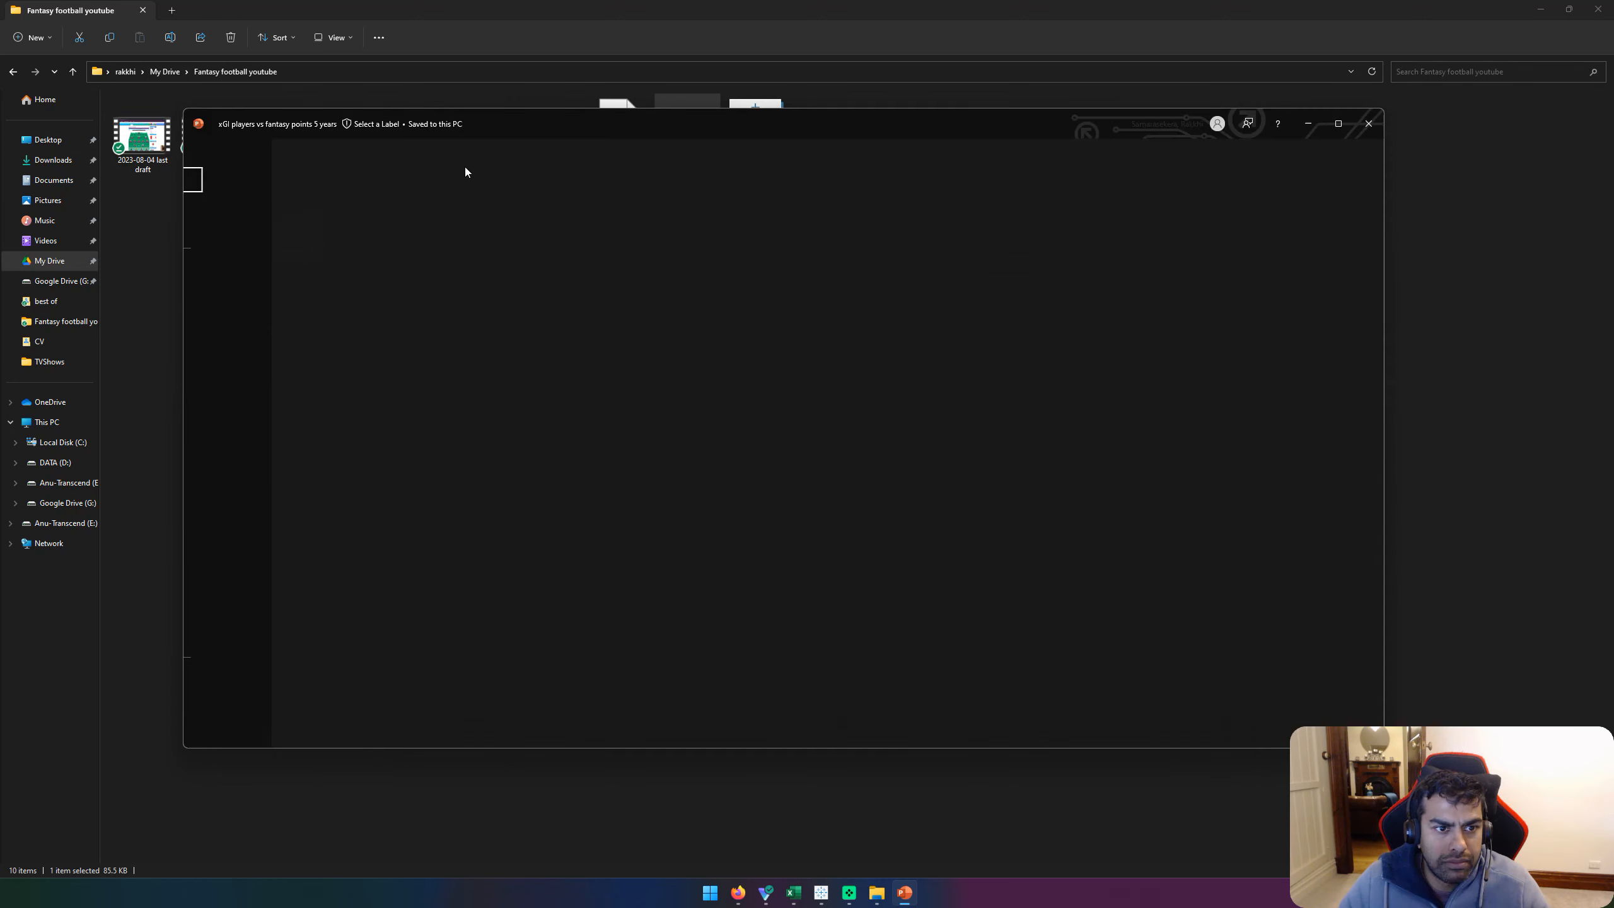
left_click(202, 152)
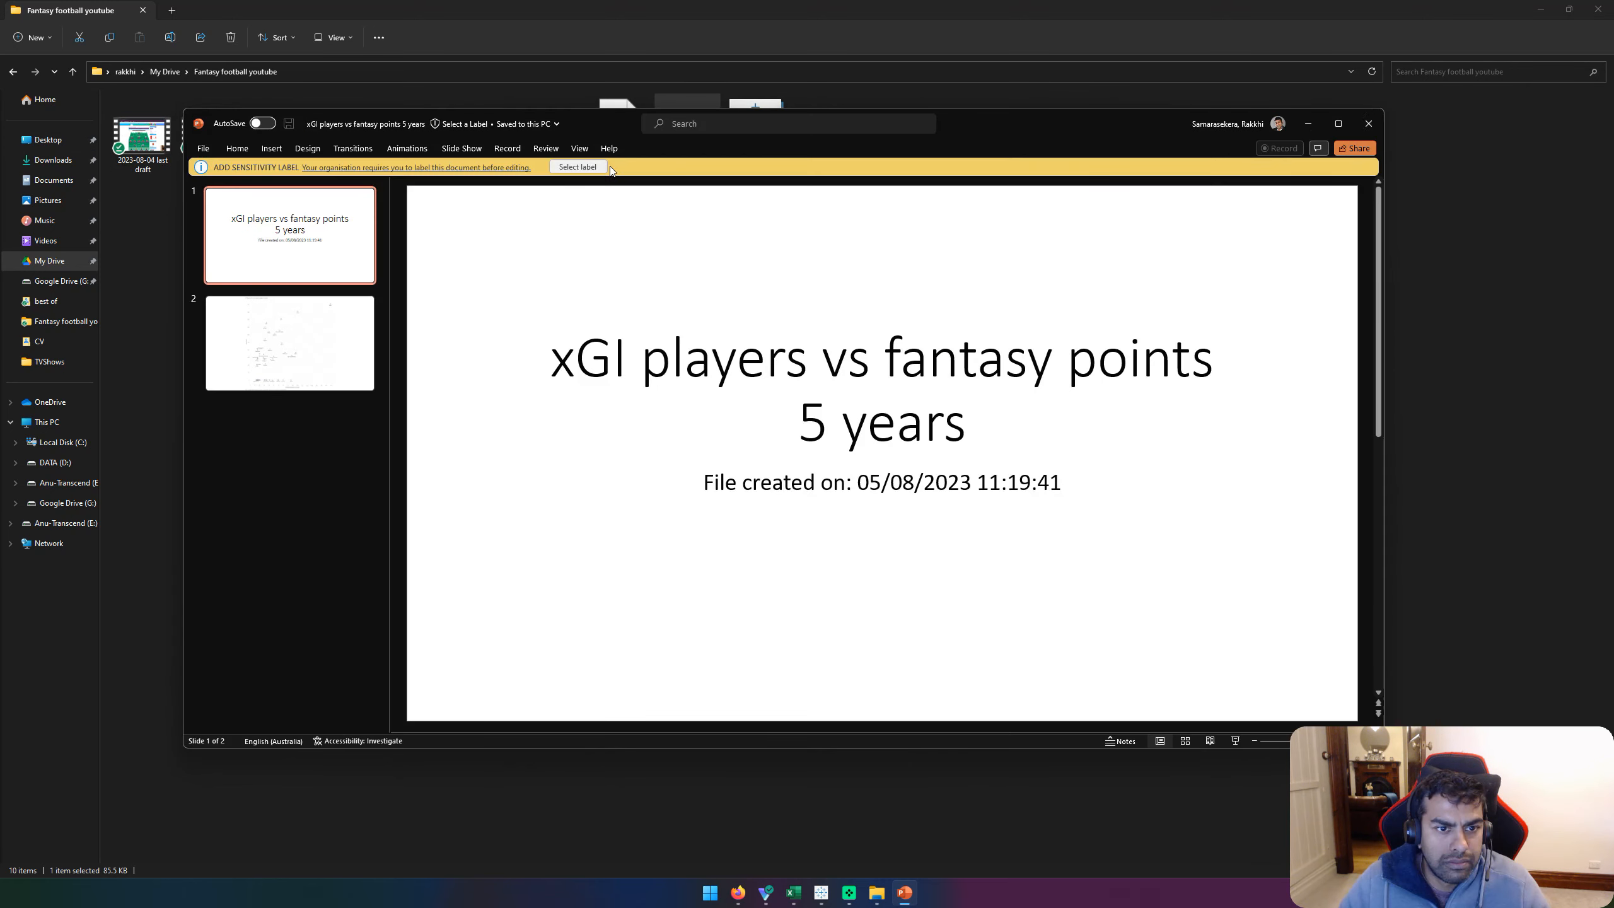
Step: Assign the Public sensitivity label to the presentation so it can be edited
left_click(573, 167)
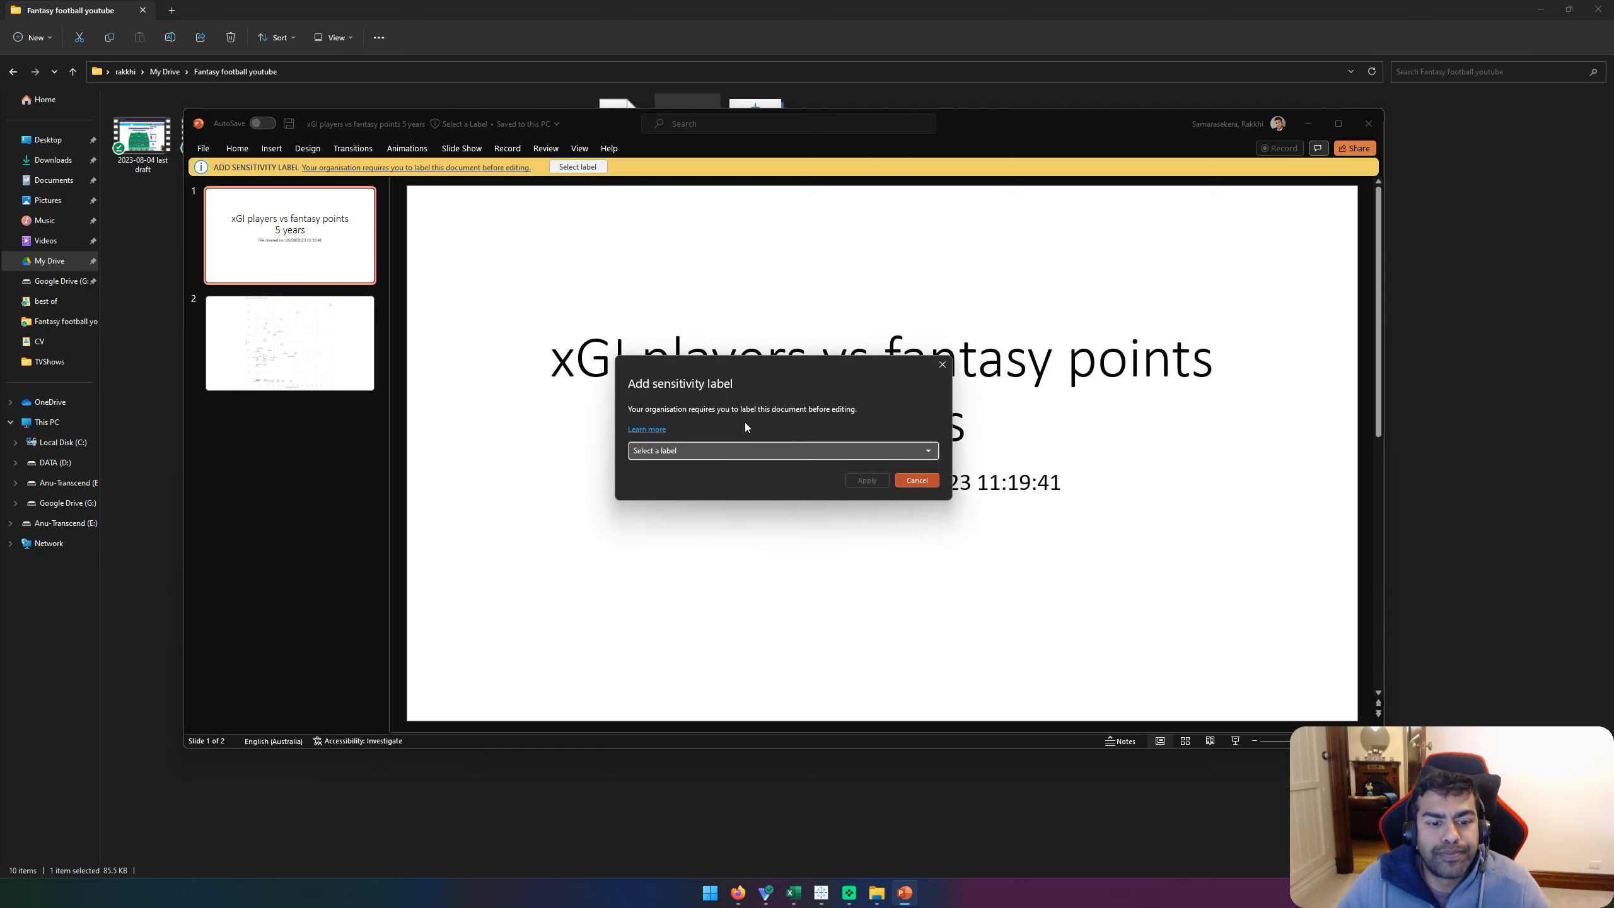
left_click(705, 450)
left_click(844, 470)
left_click(915, 479)
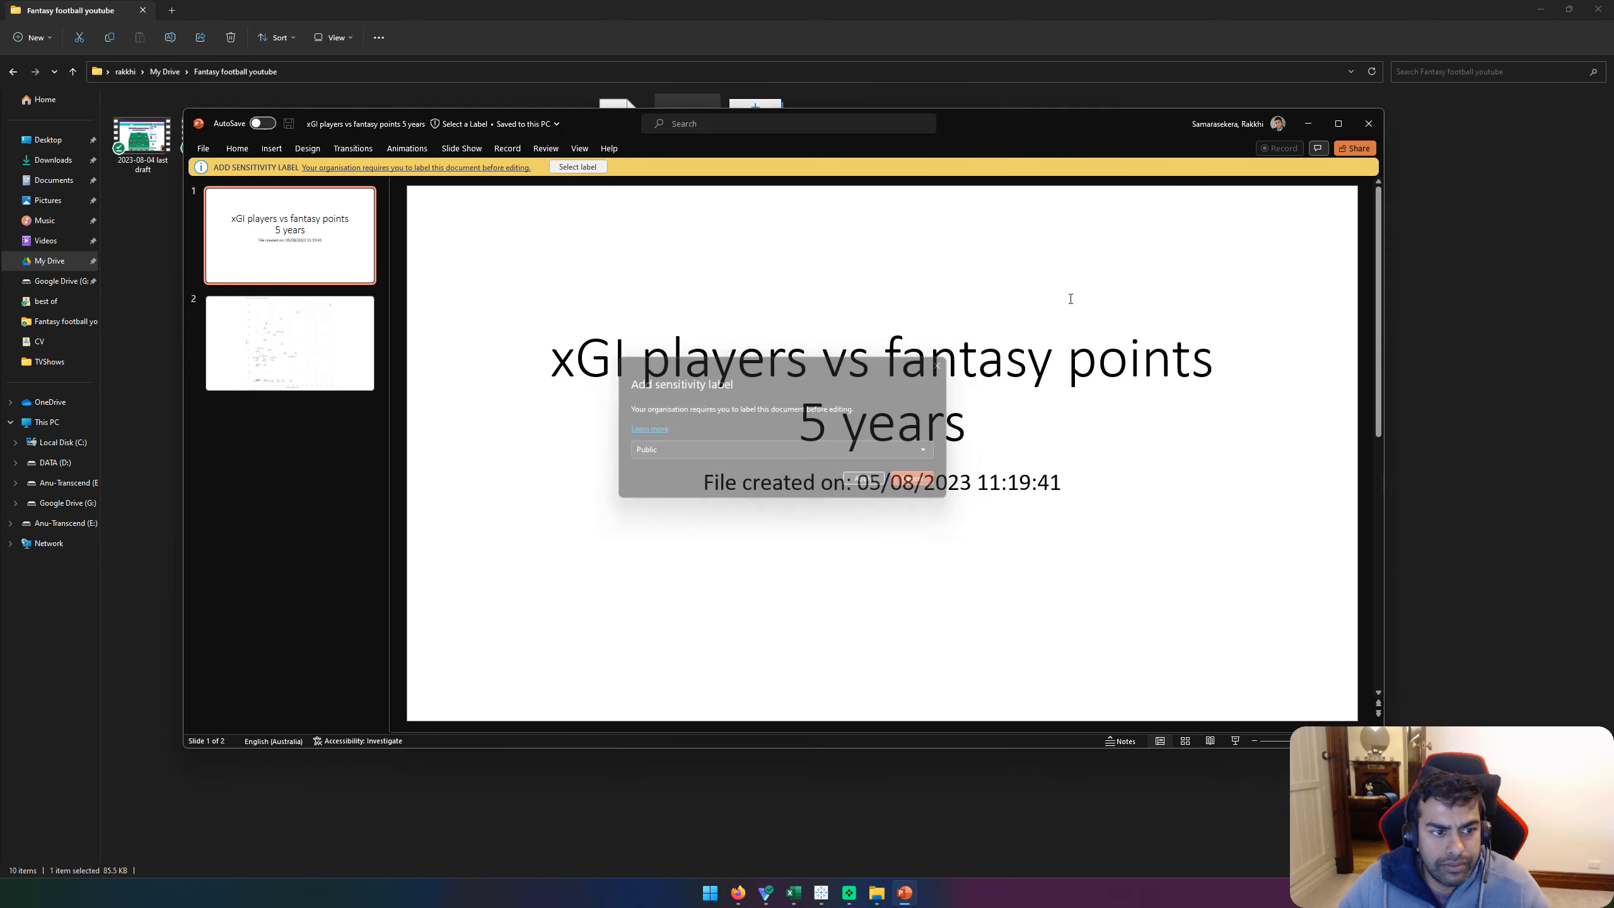
Step: Maximise PowerPoint, shrink the scatter plot picture on slide 2 and centre it on the slide
double_click(1205, 146)
left_click(134, 346)
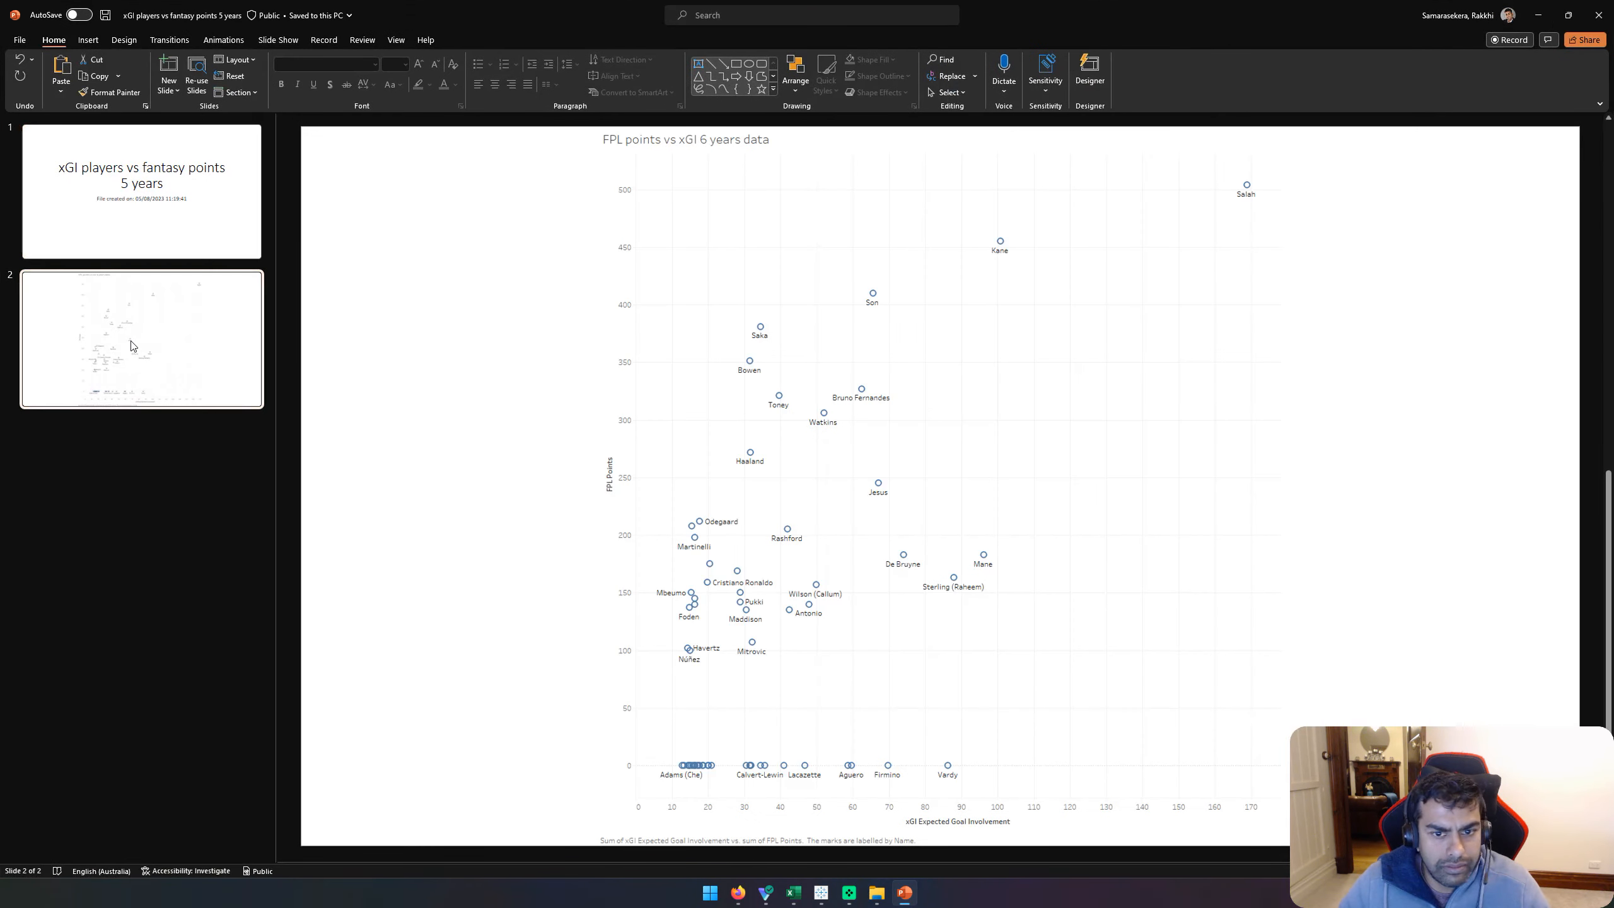
left_click(926, 348)
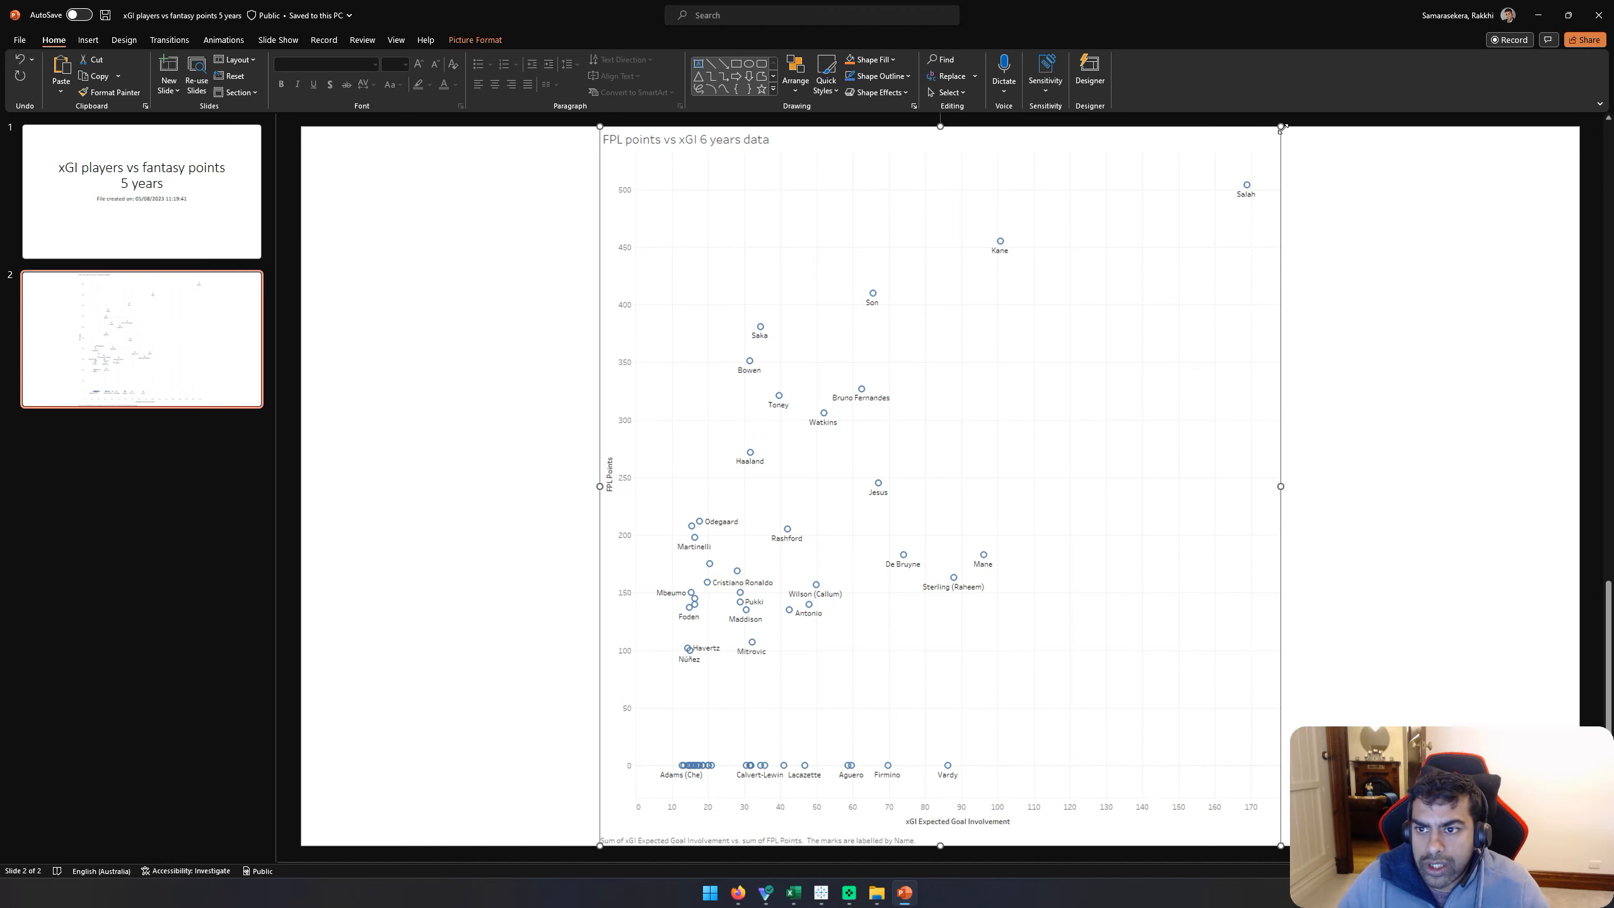
left_click_drag(1281, 126, 1179, 234)
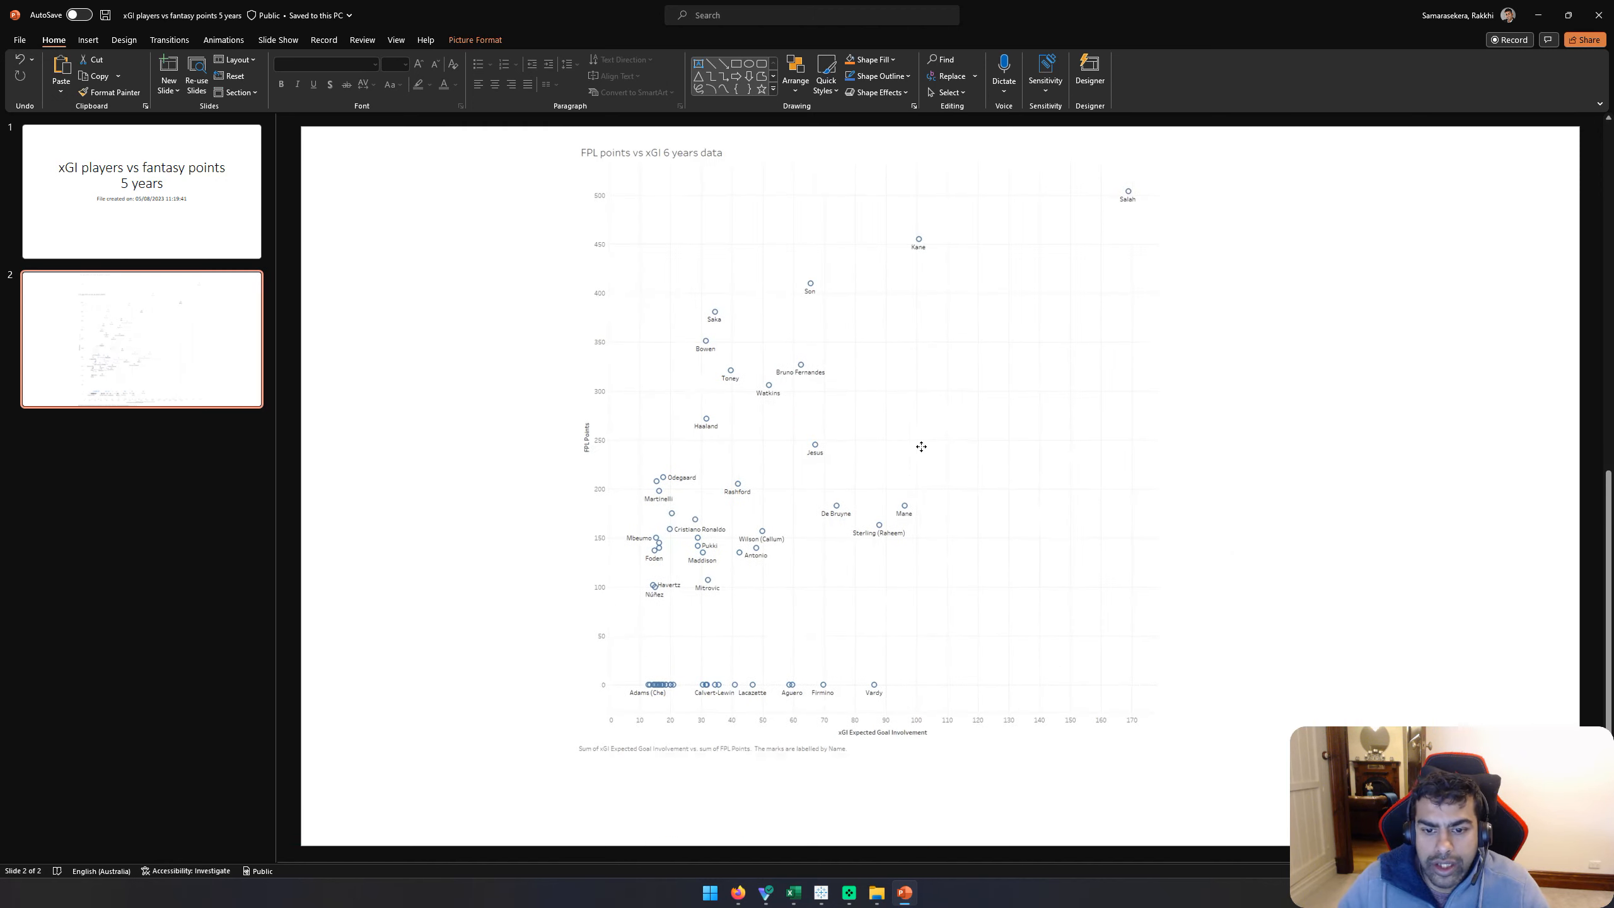
left_click_drag(919, 447, 934, 386)
left_click(1359, 507)
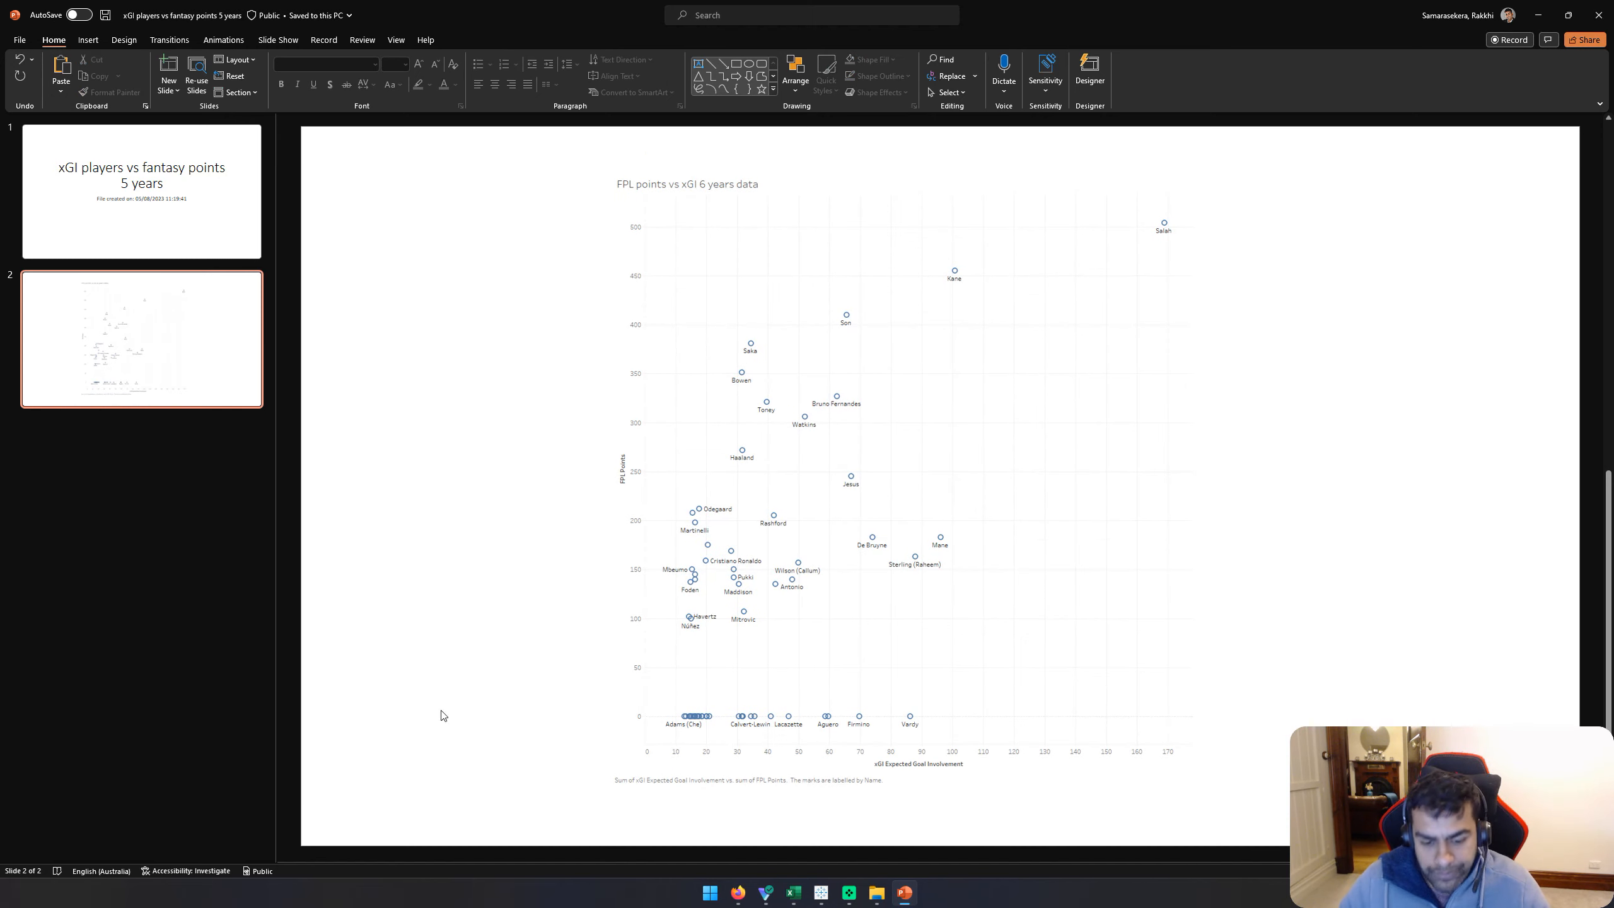
Step: Return to Tableau and rename the Sheet 1 worksheet as "FPL points vs xGI"
left_click(821, 893)
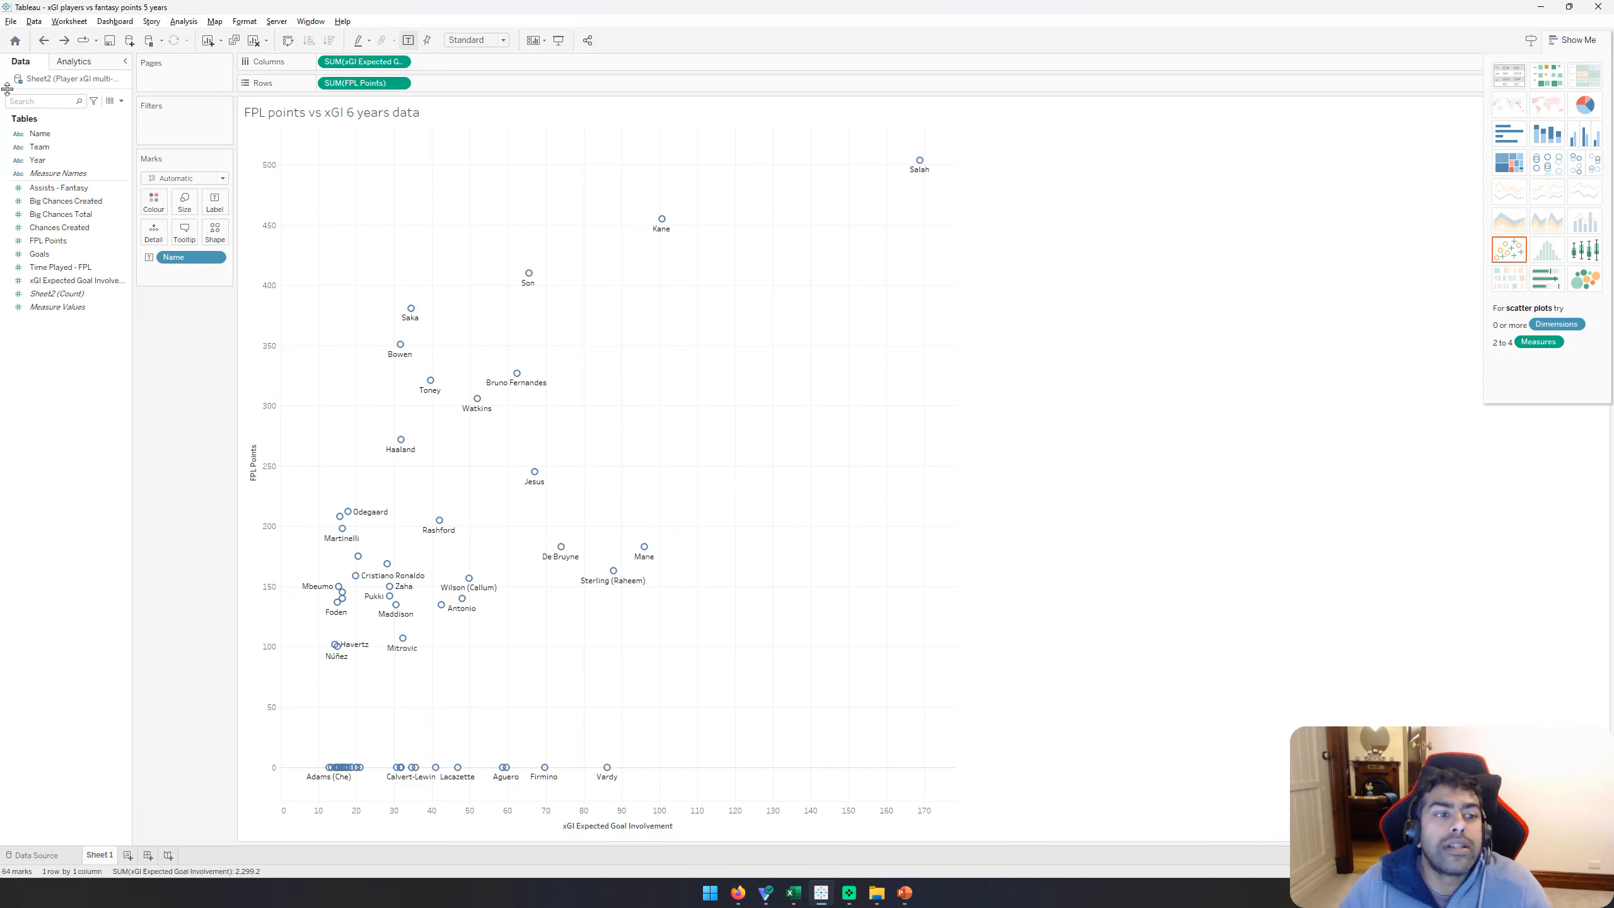
double_click(101, 855)
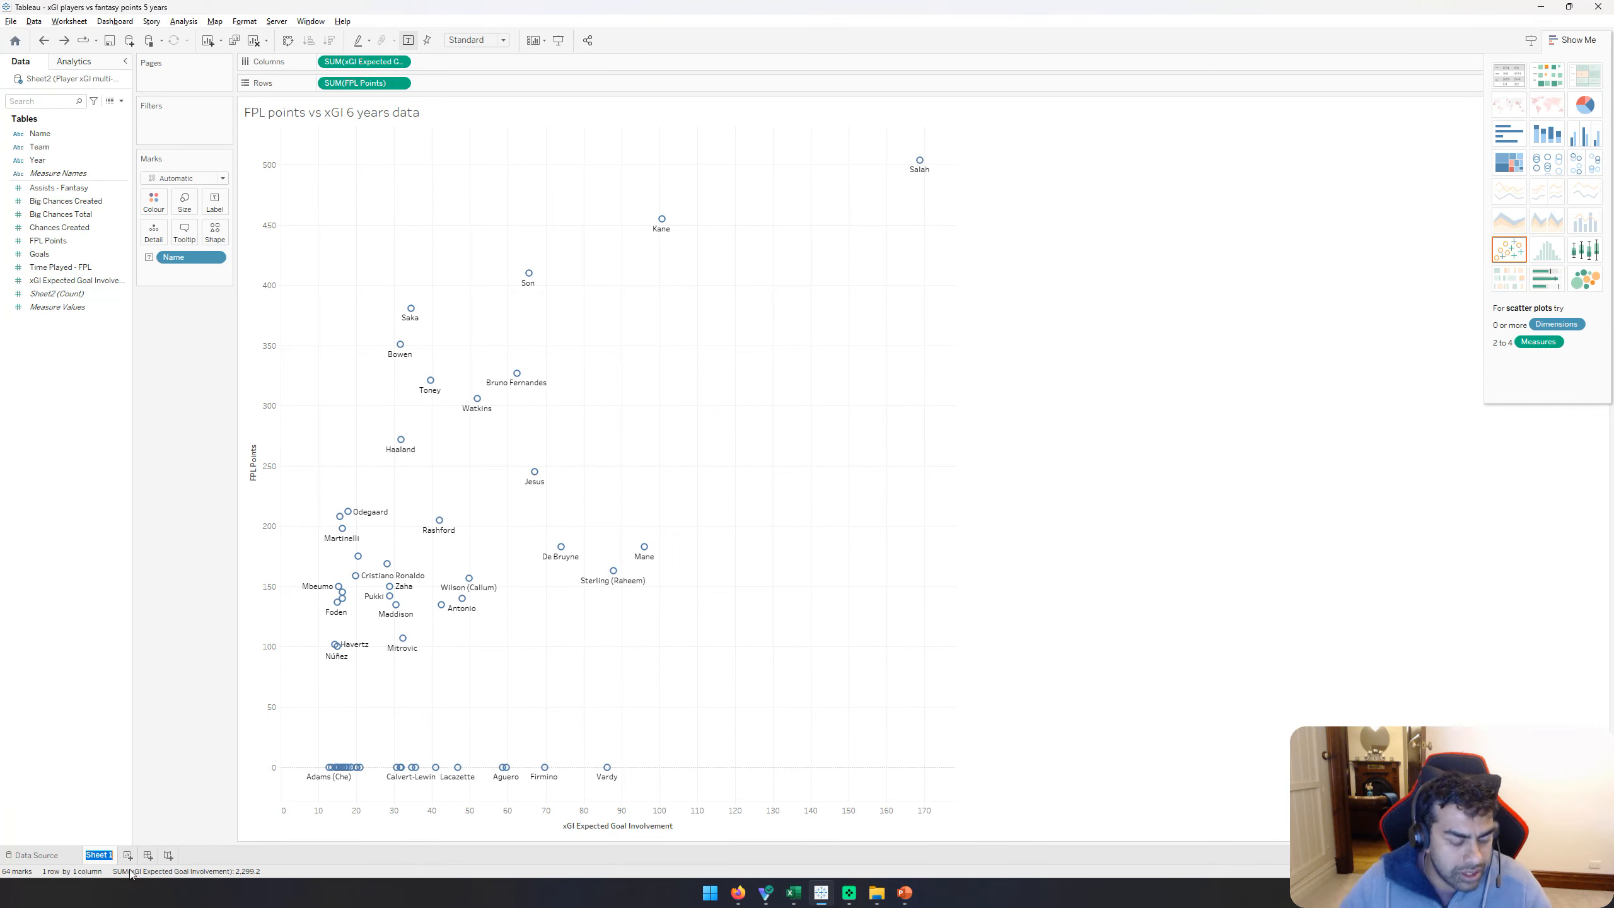
type("FP")
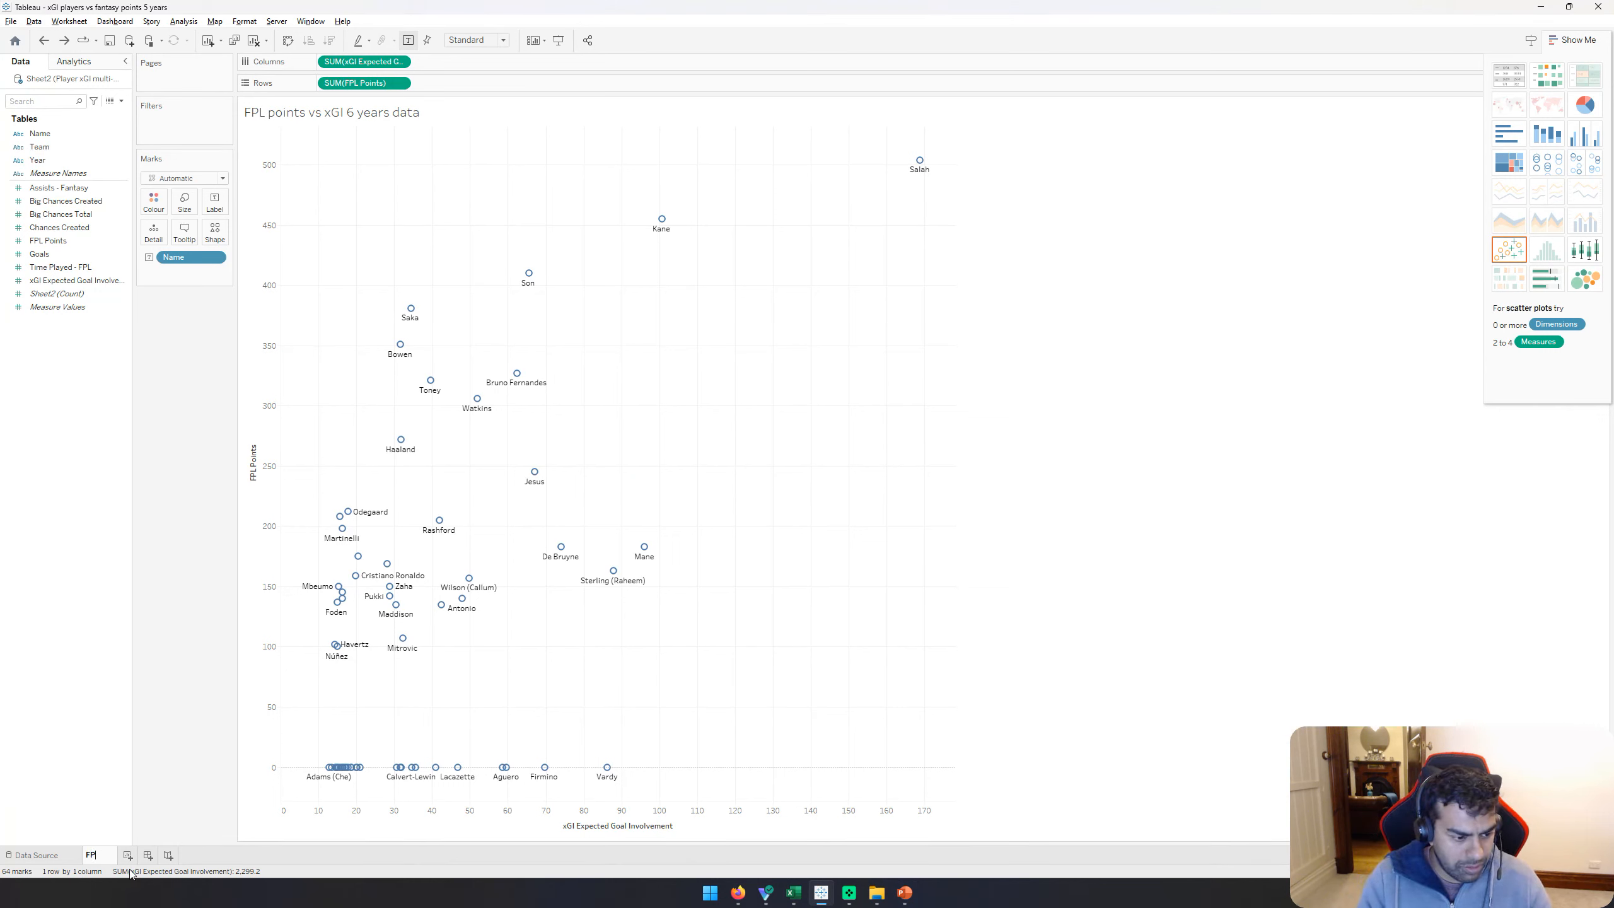
type("P po")
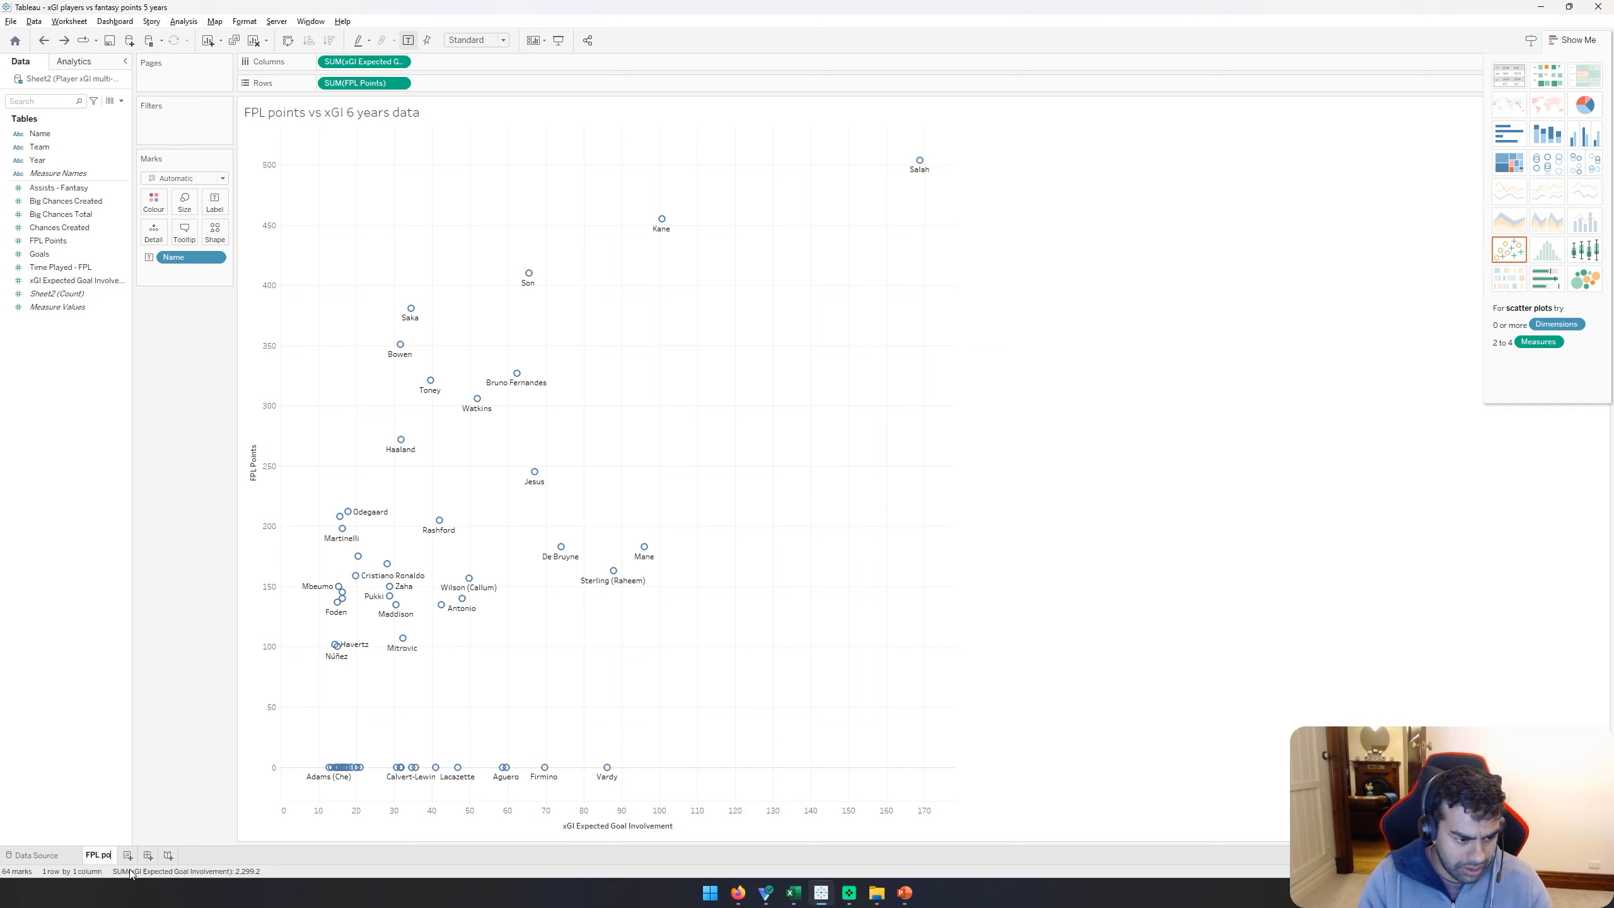
type("ints vs xGI")
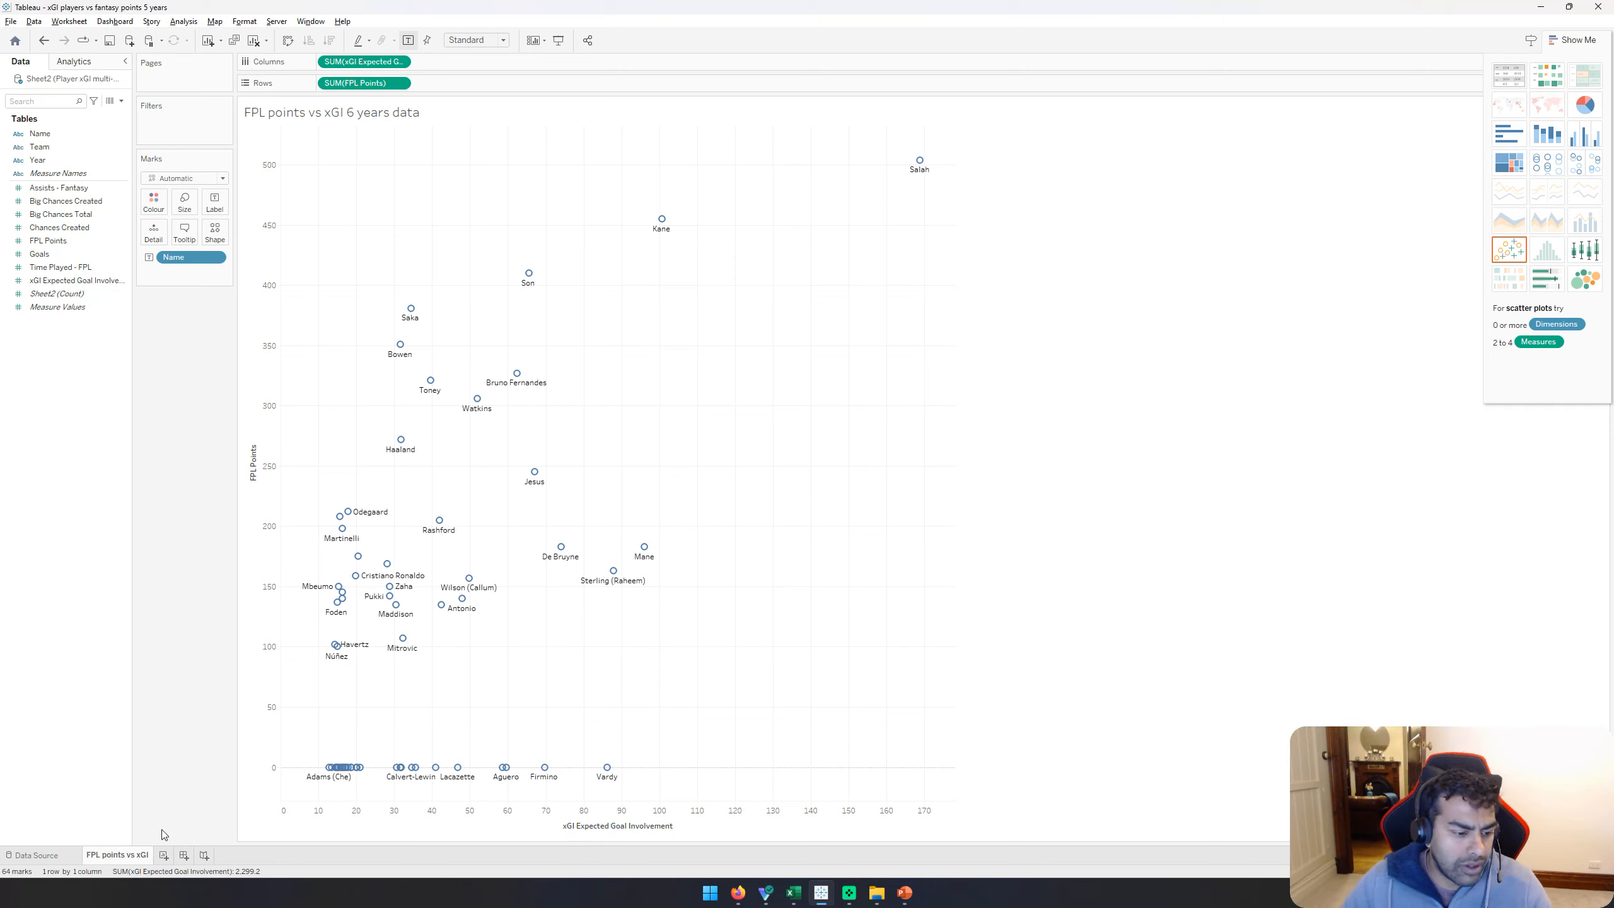
Step: Add a second worksheet, look over its available fields and go back to the FPL points vs xGI scatter plot
left_click(164, 855)
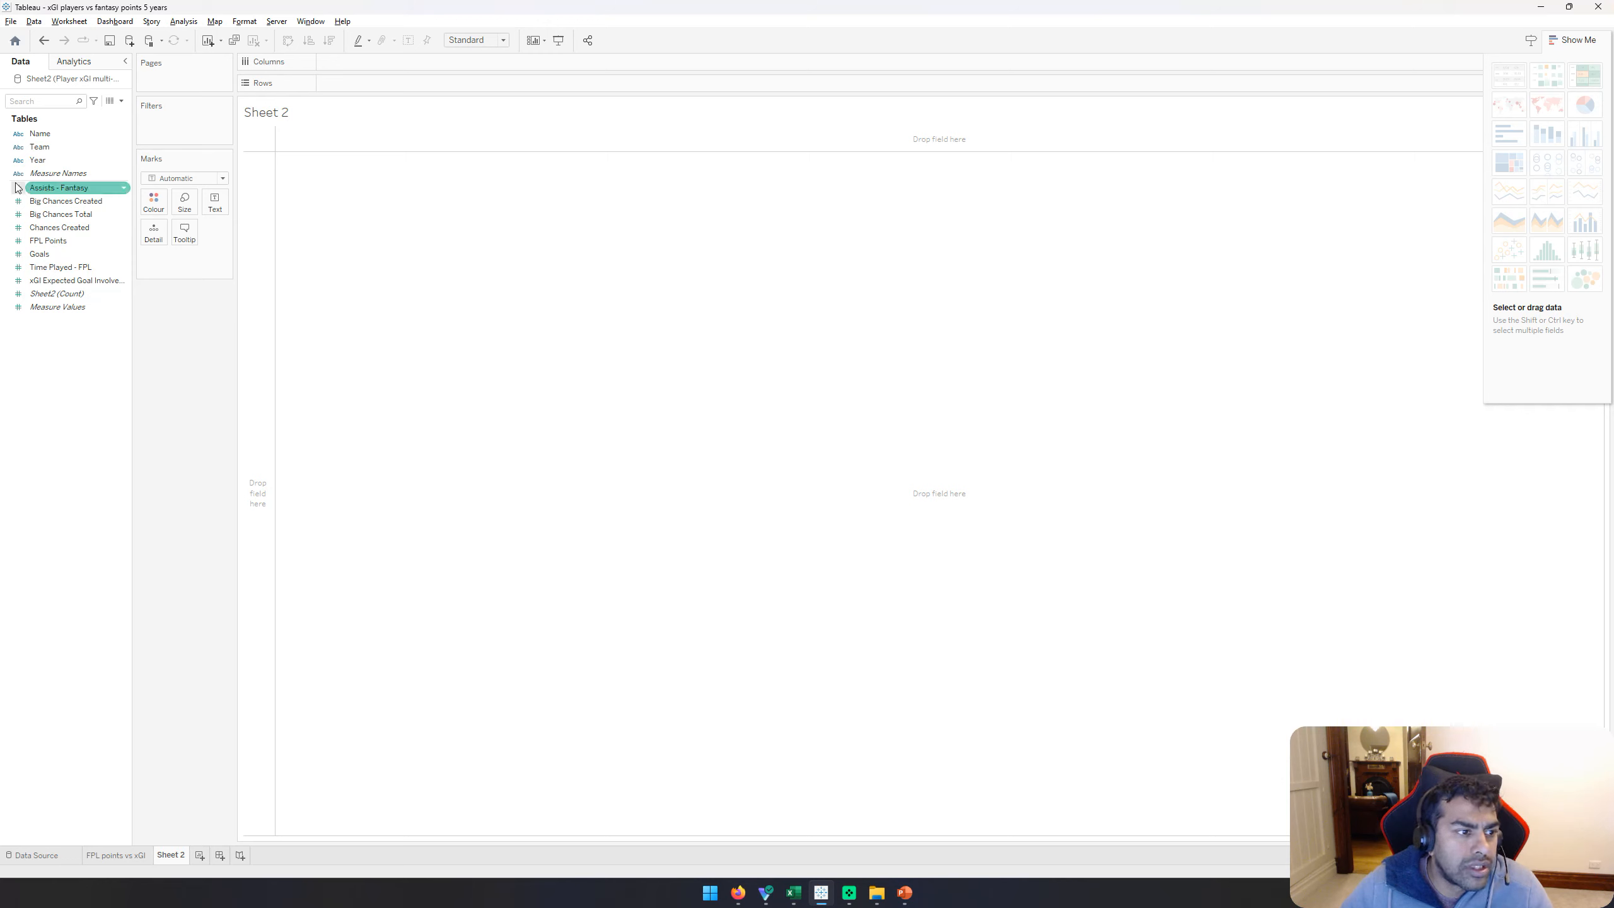
left_click(35, 255)
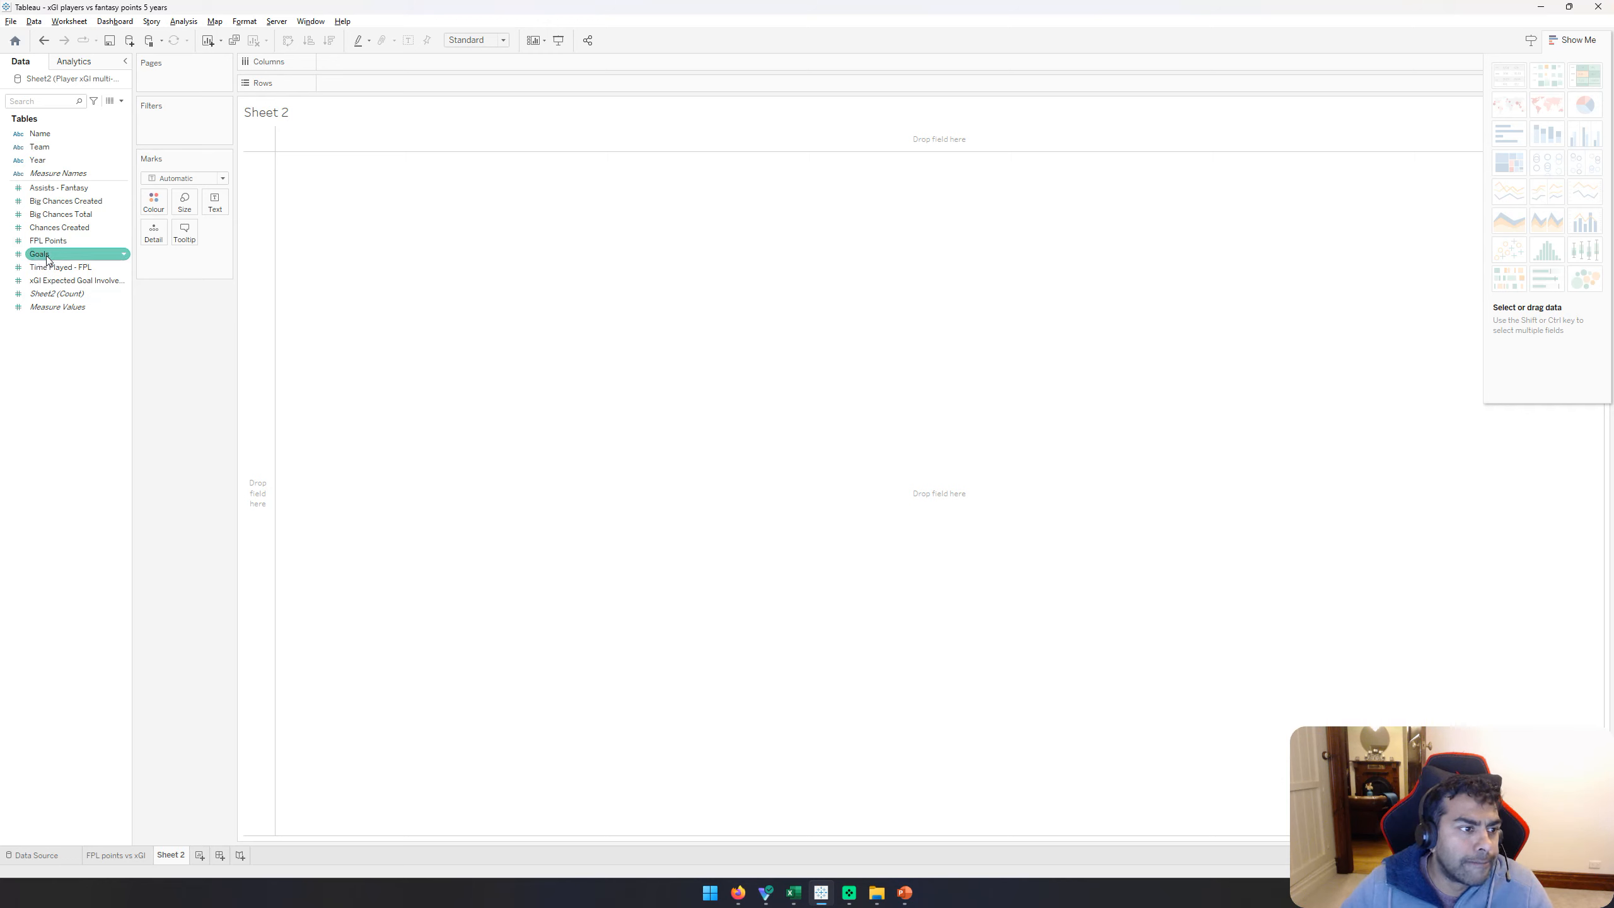
left_click(118, 327)
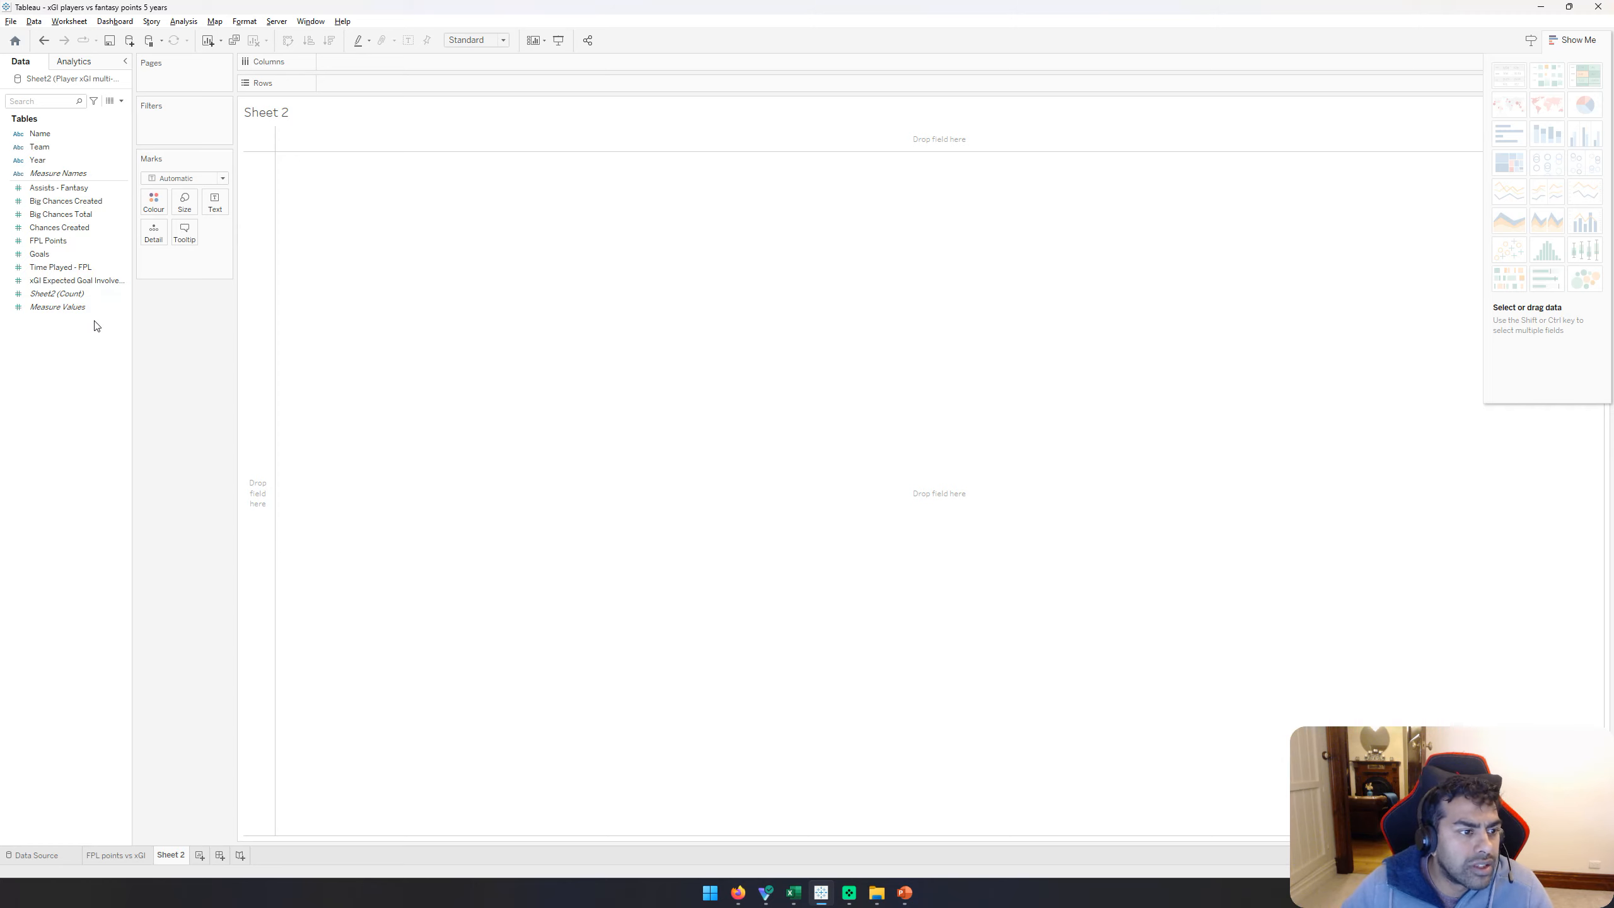
left_click(55, 282)
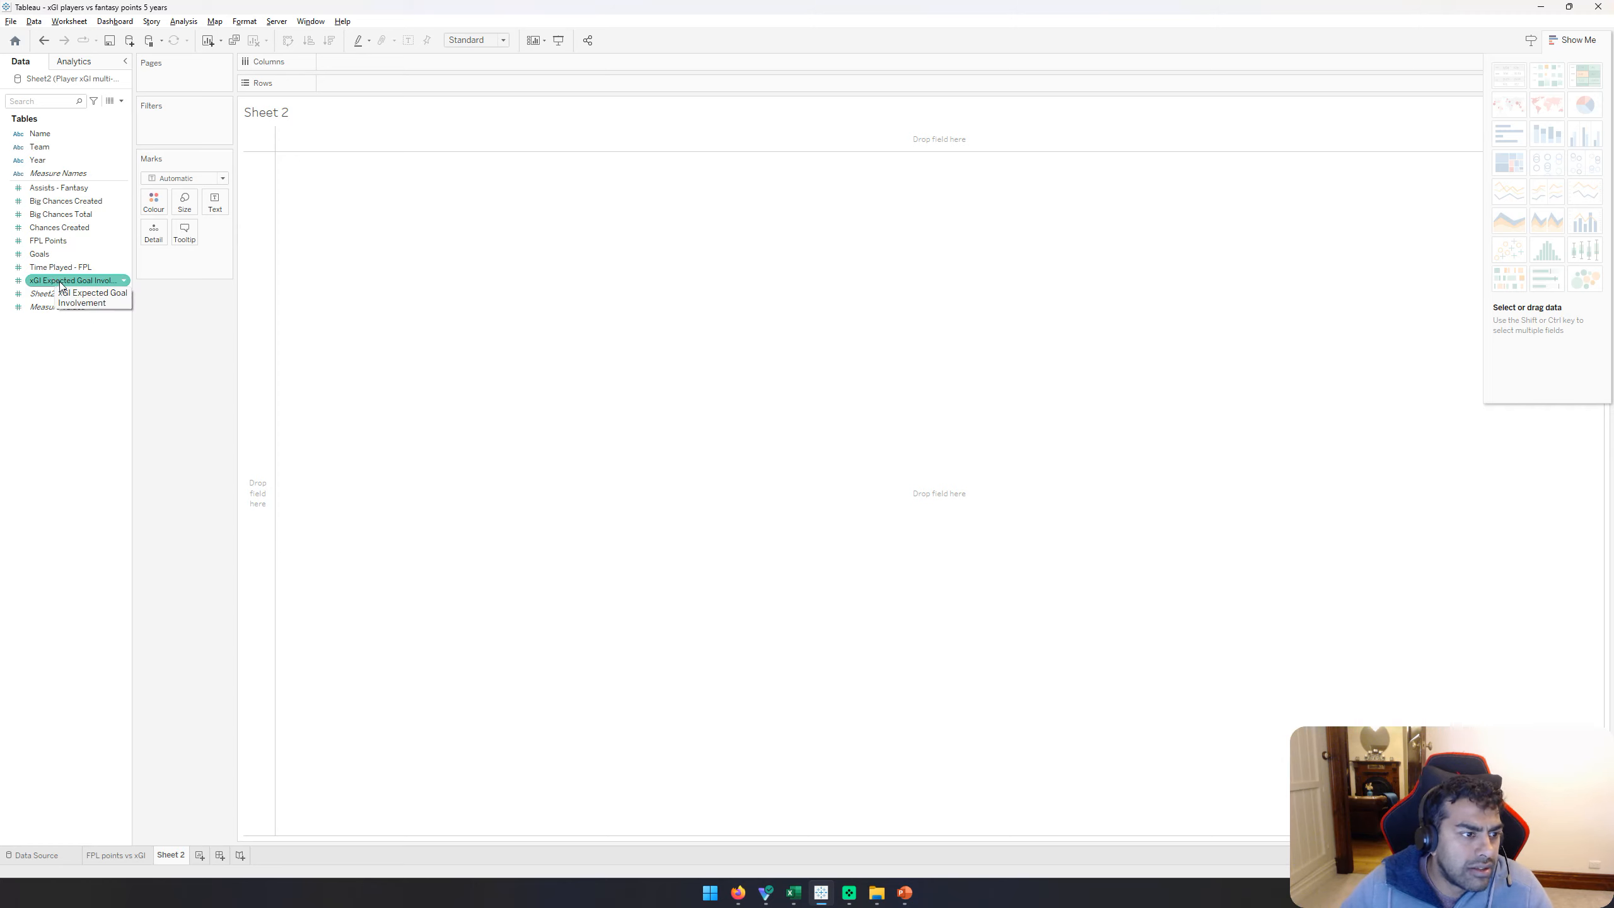
left_click(118, 372)
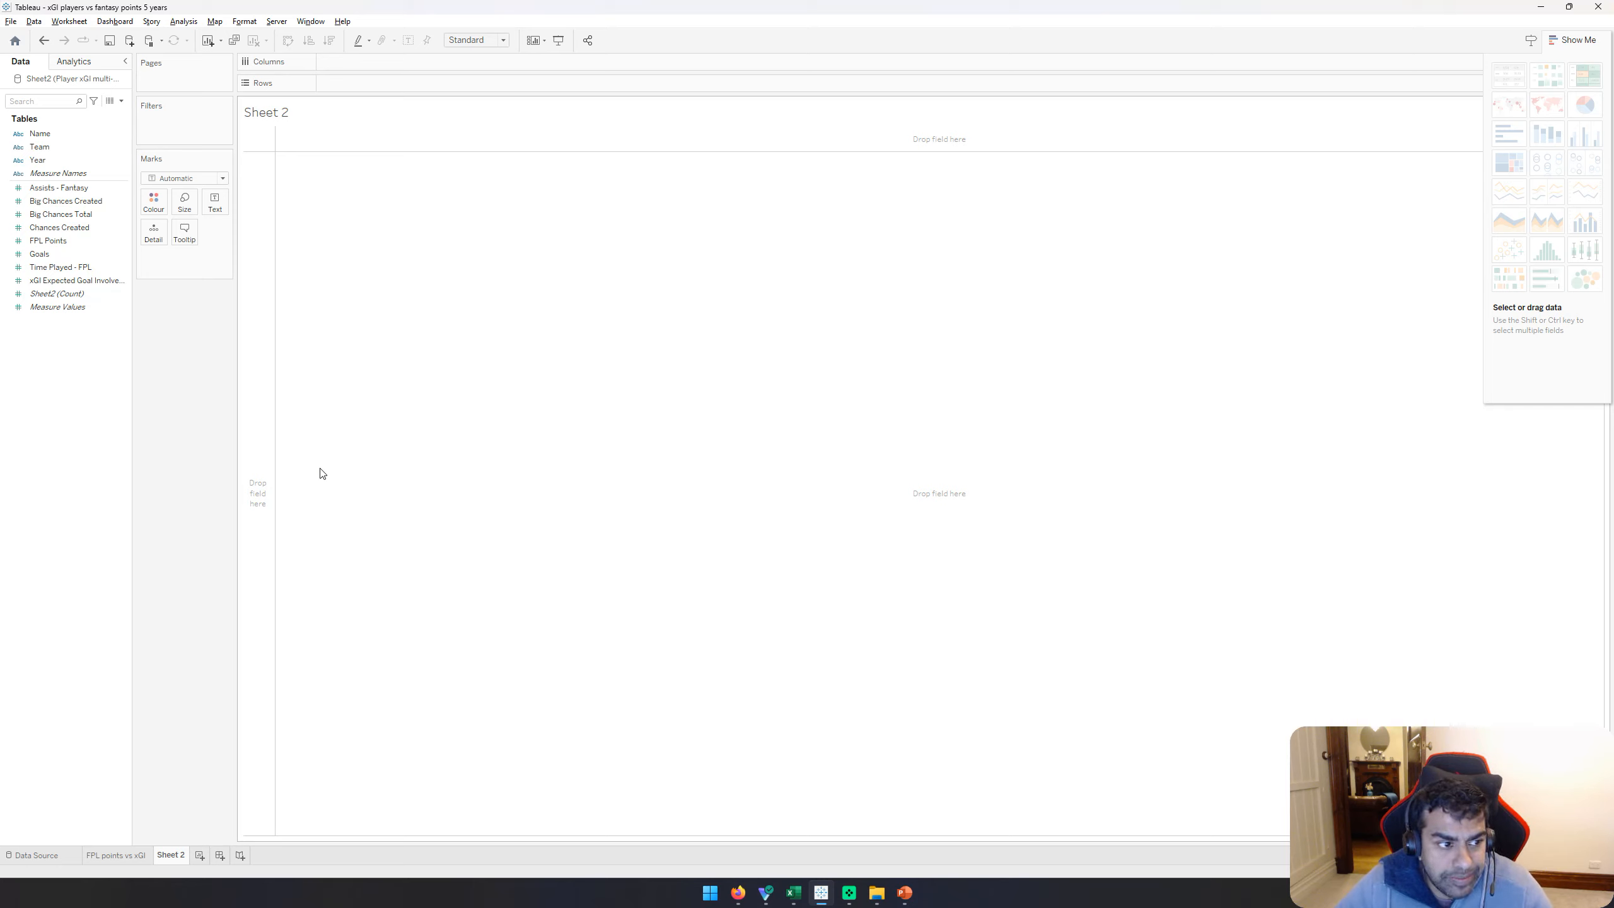
left_click(113, 855)
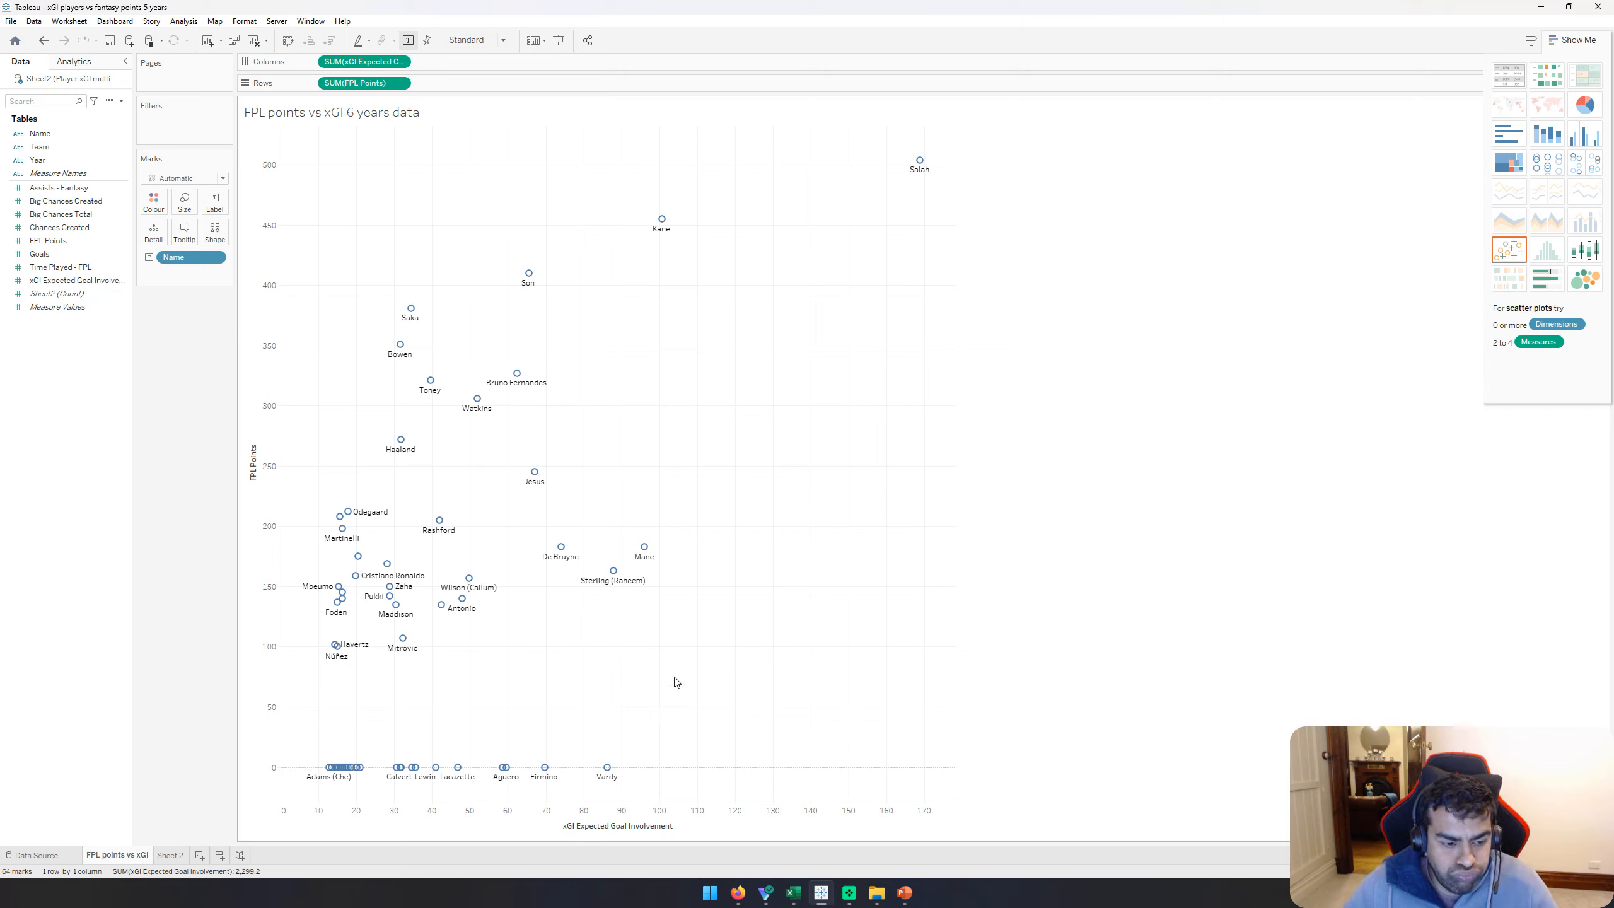
mouse_move(396, 609)
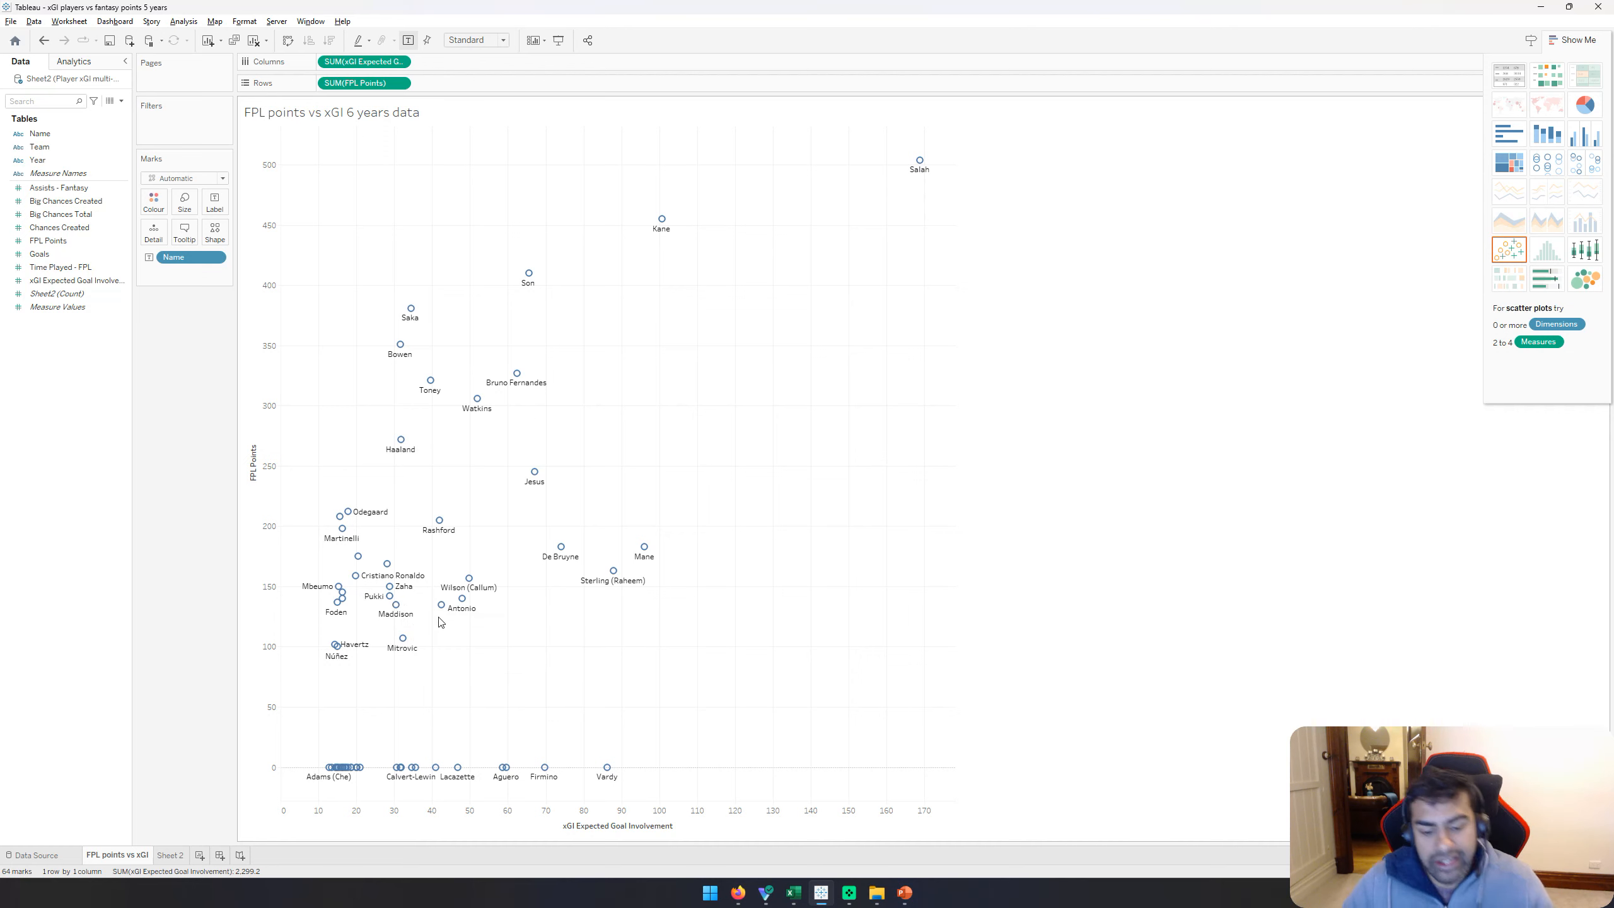
Step: Switch to the Premier League Fantasy transfers page in Firefox and remove Maddison from the squad
mouse_move(738, 893)
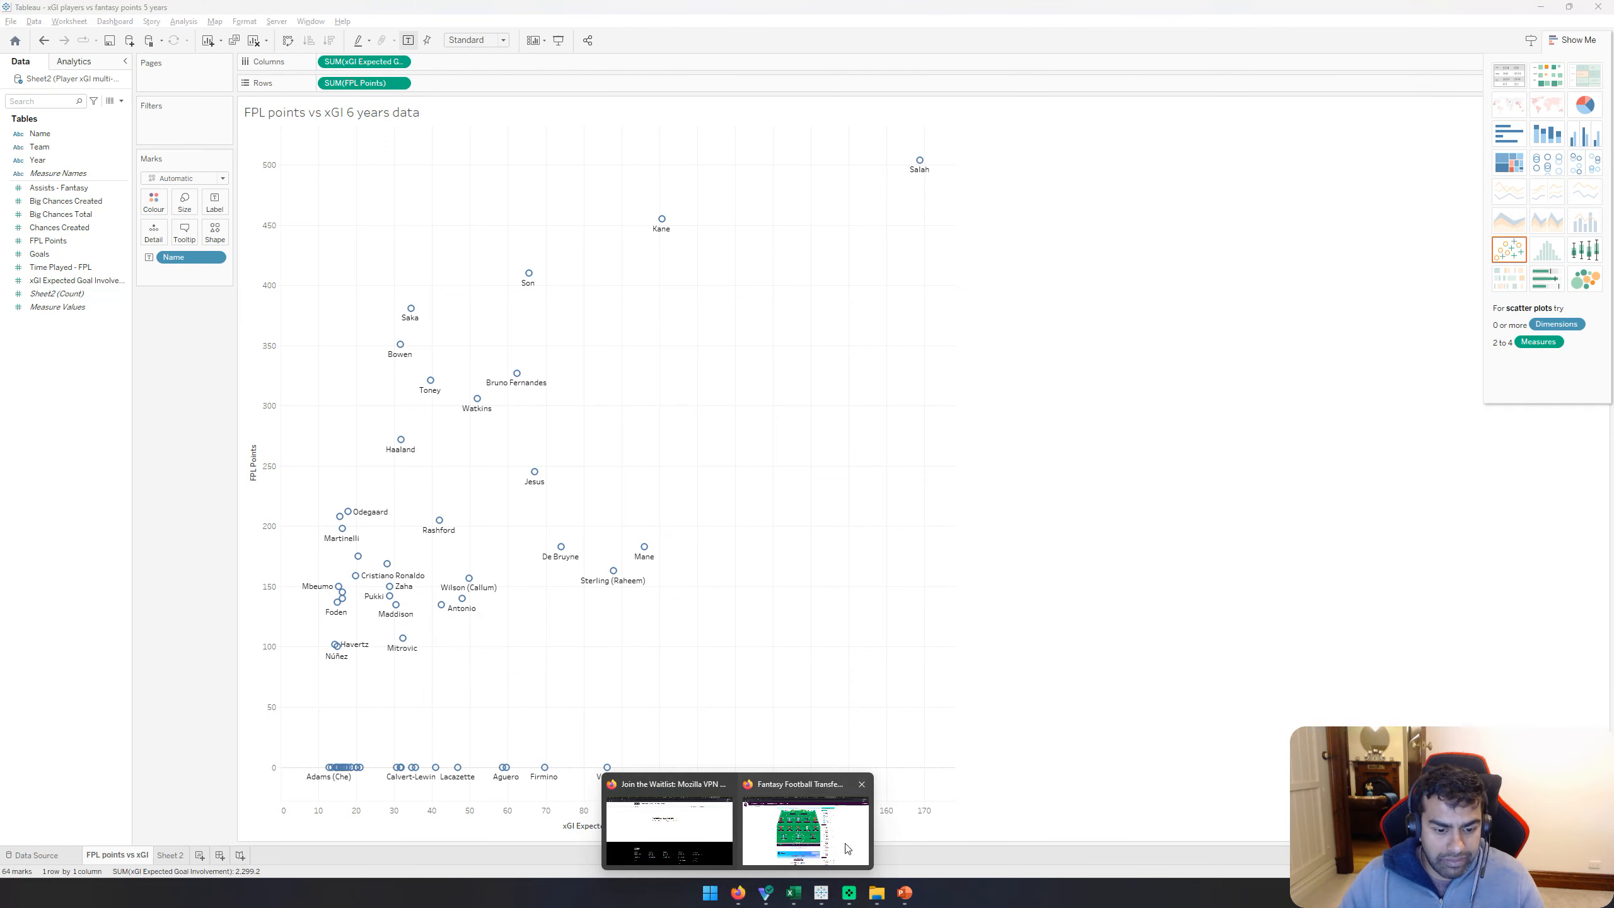
left_click(857, 827)
scroll(594, 255, "up", 6)
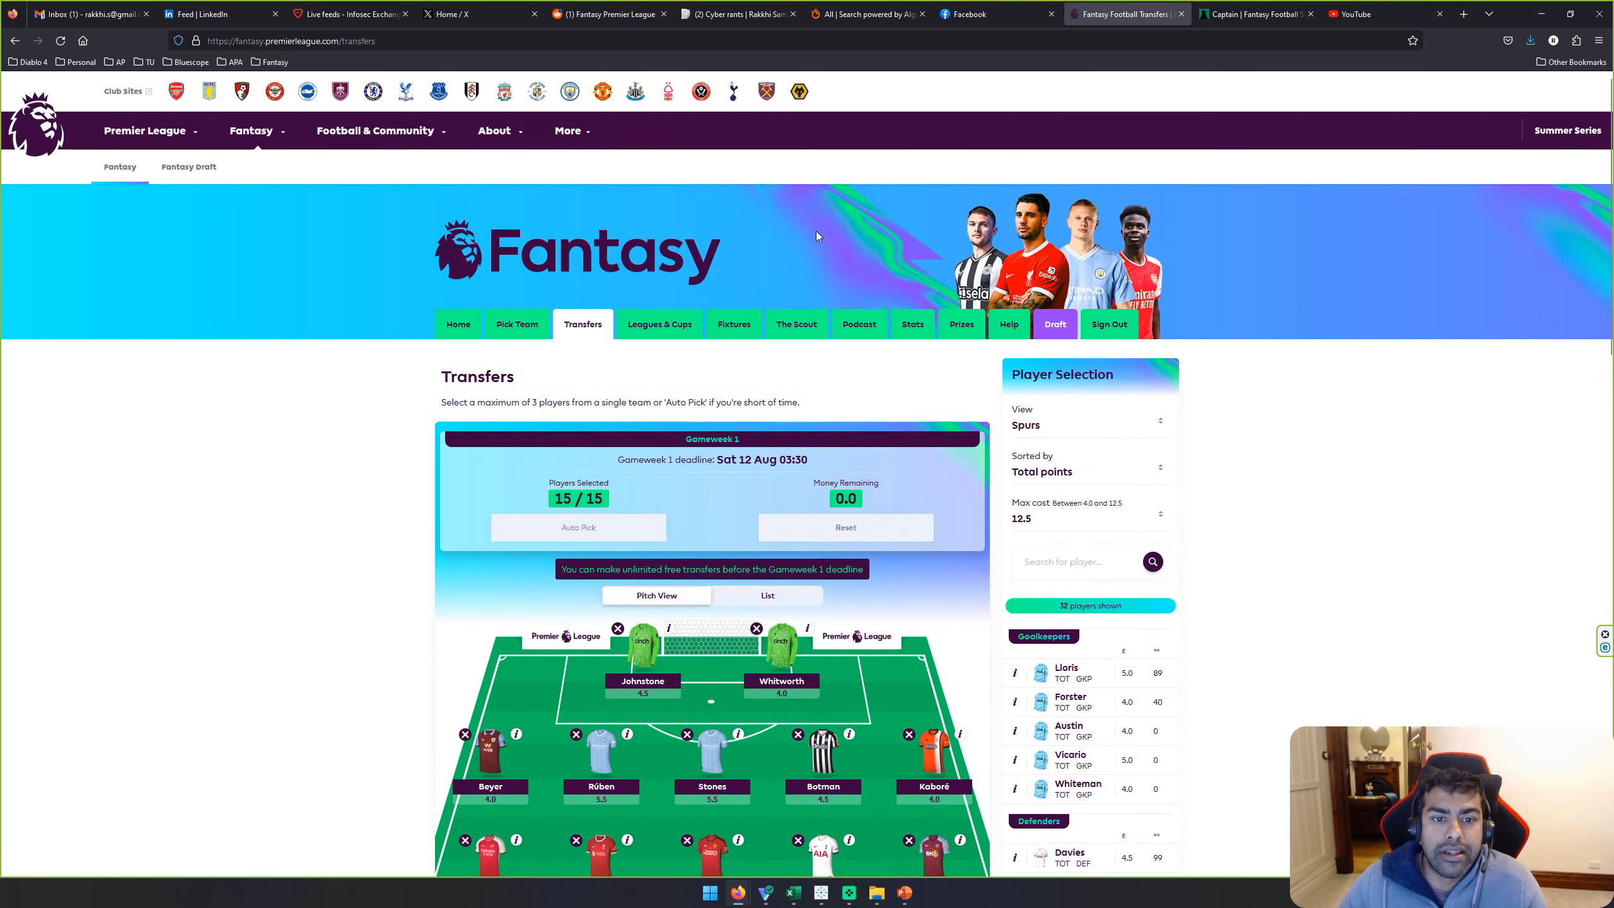
scroll(723, 540, "down", 5)
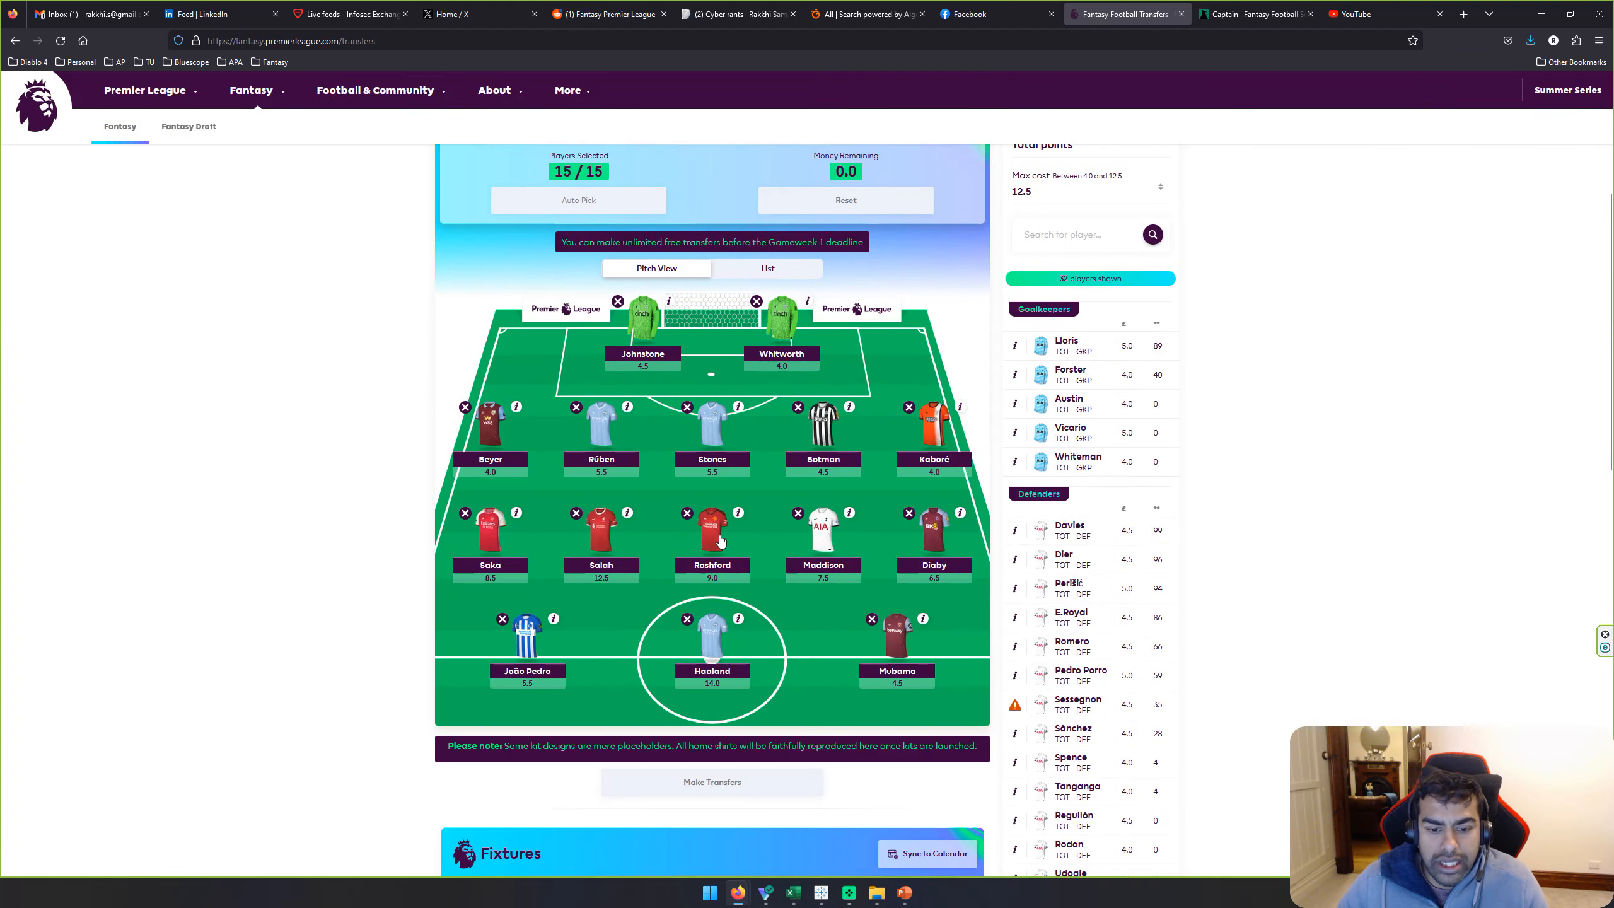
left_click(798, 513)
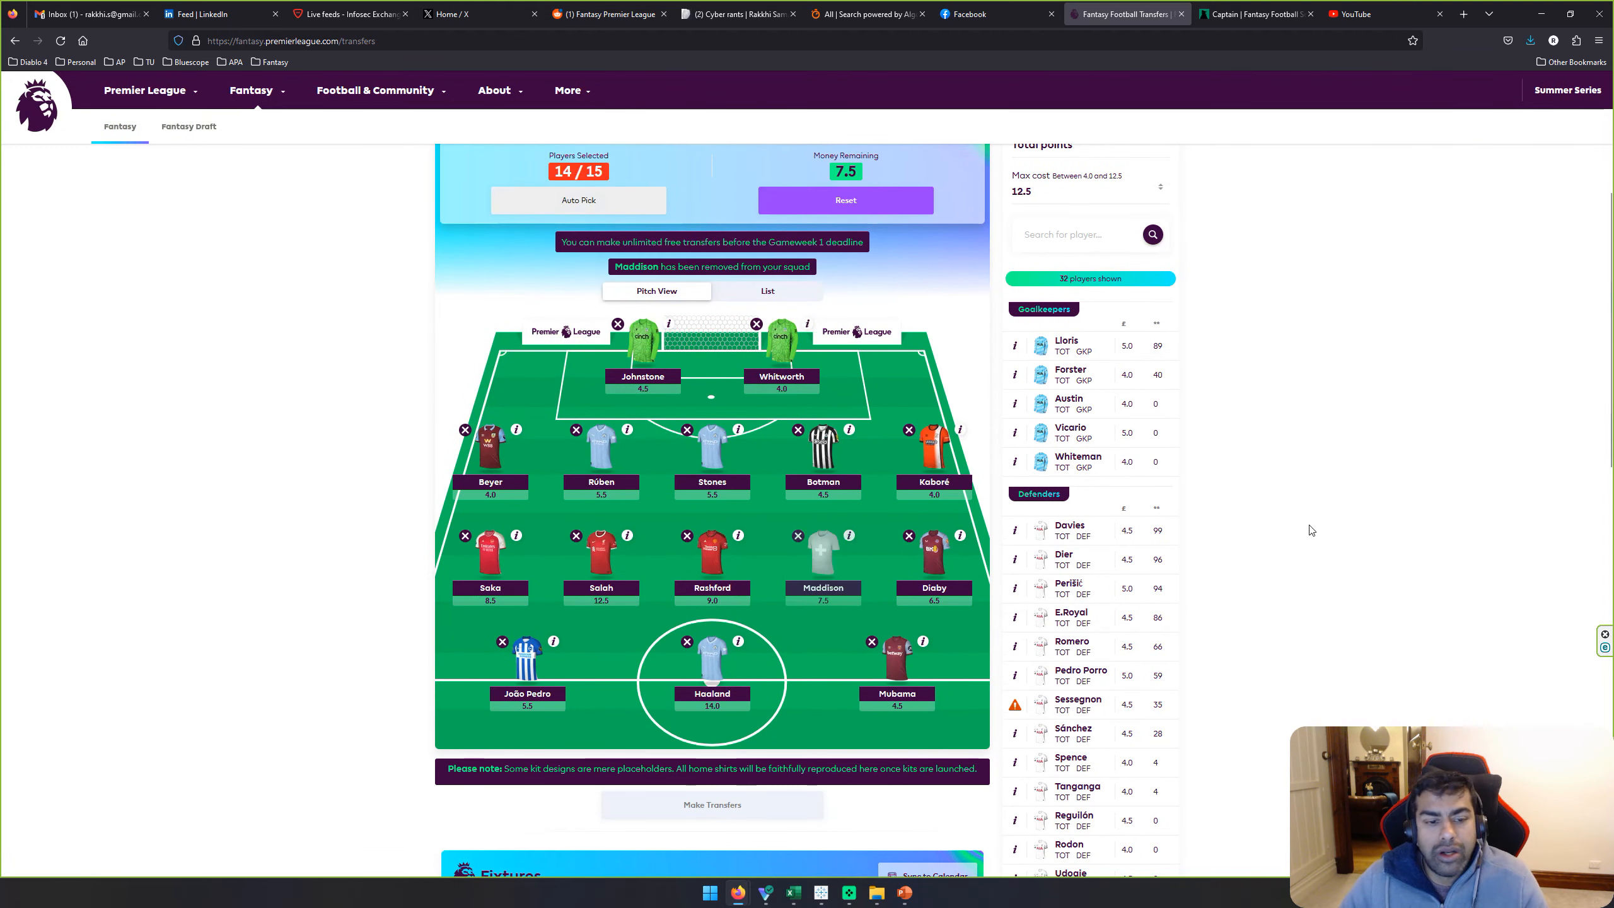
Step: Compare the squad on the fantasy transfers page with the FPL points vs xGI scatter plot in Tableau, inspecting the Martinelli and Bowen marks
key("alt+Tab")
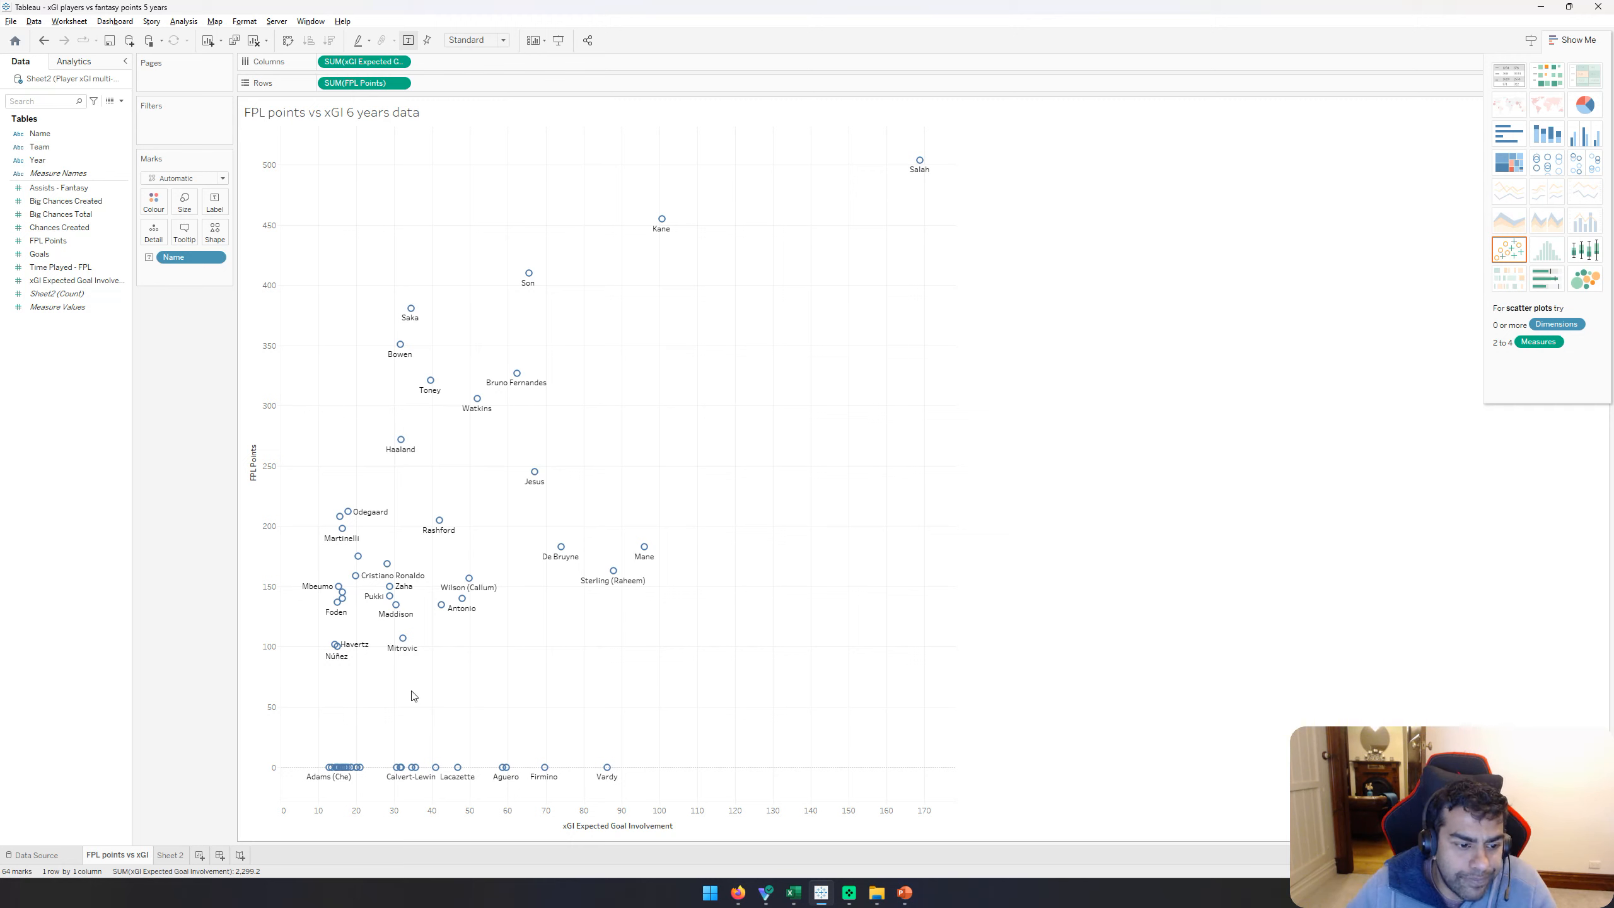
mouse_move(379, 528)
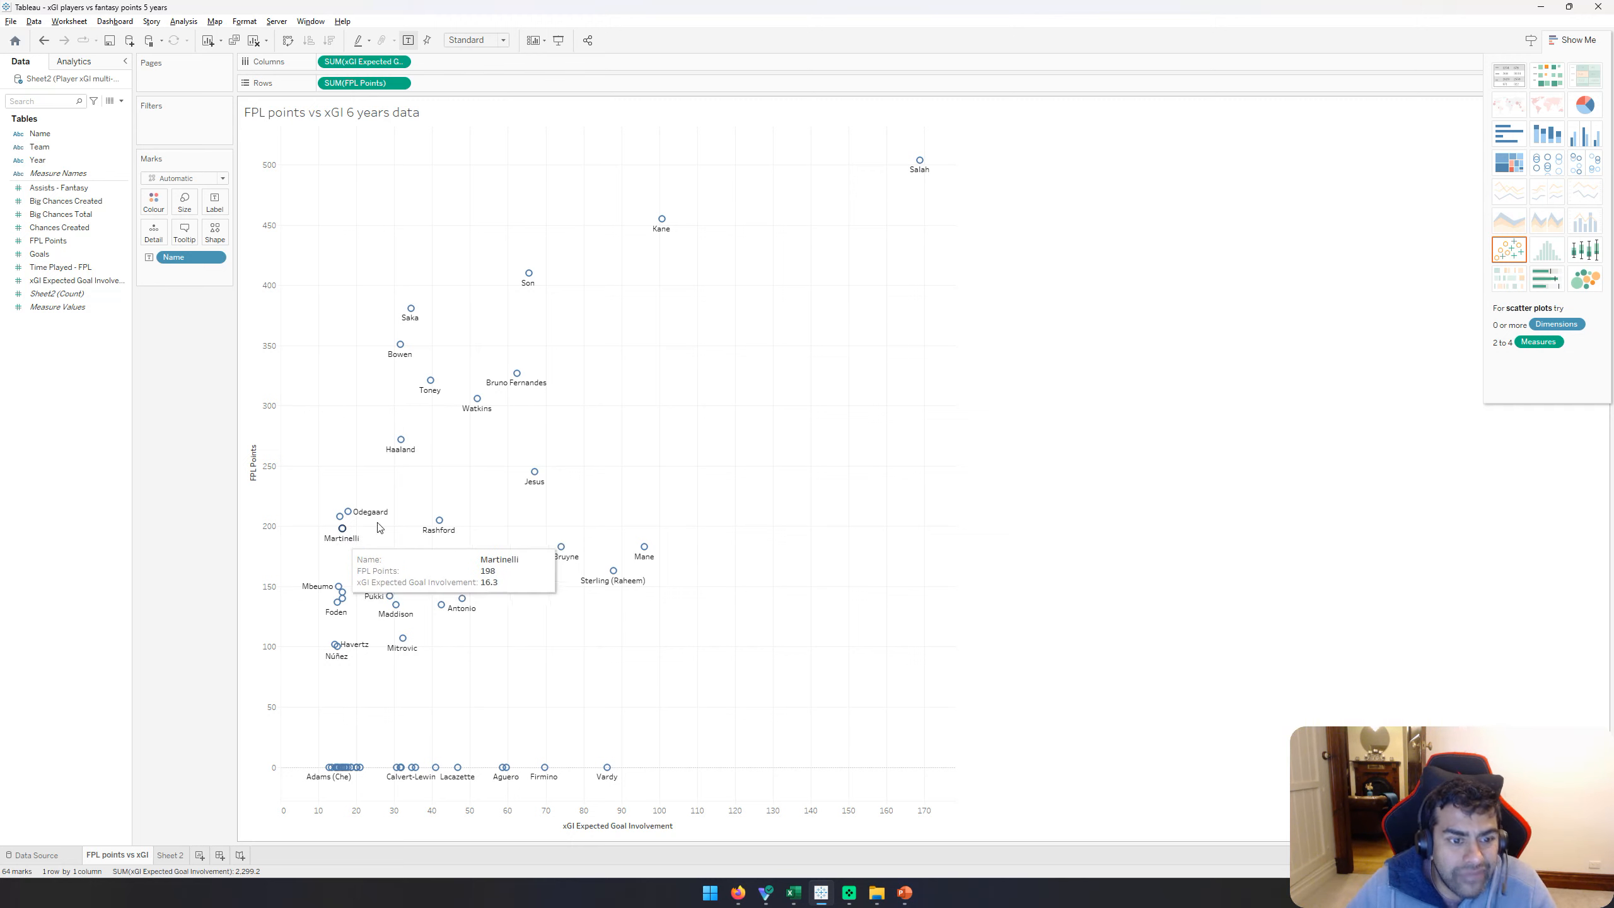
key("alt+Tab")
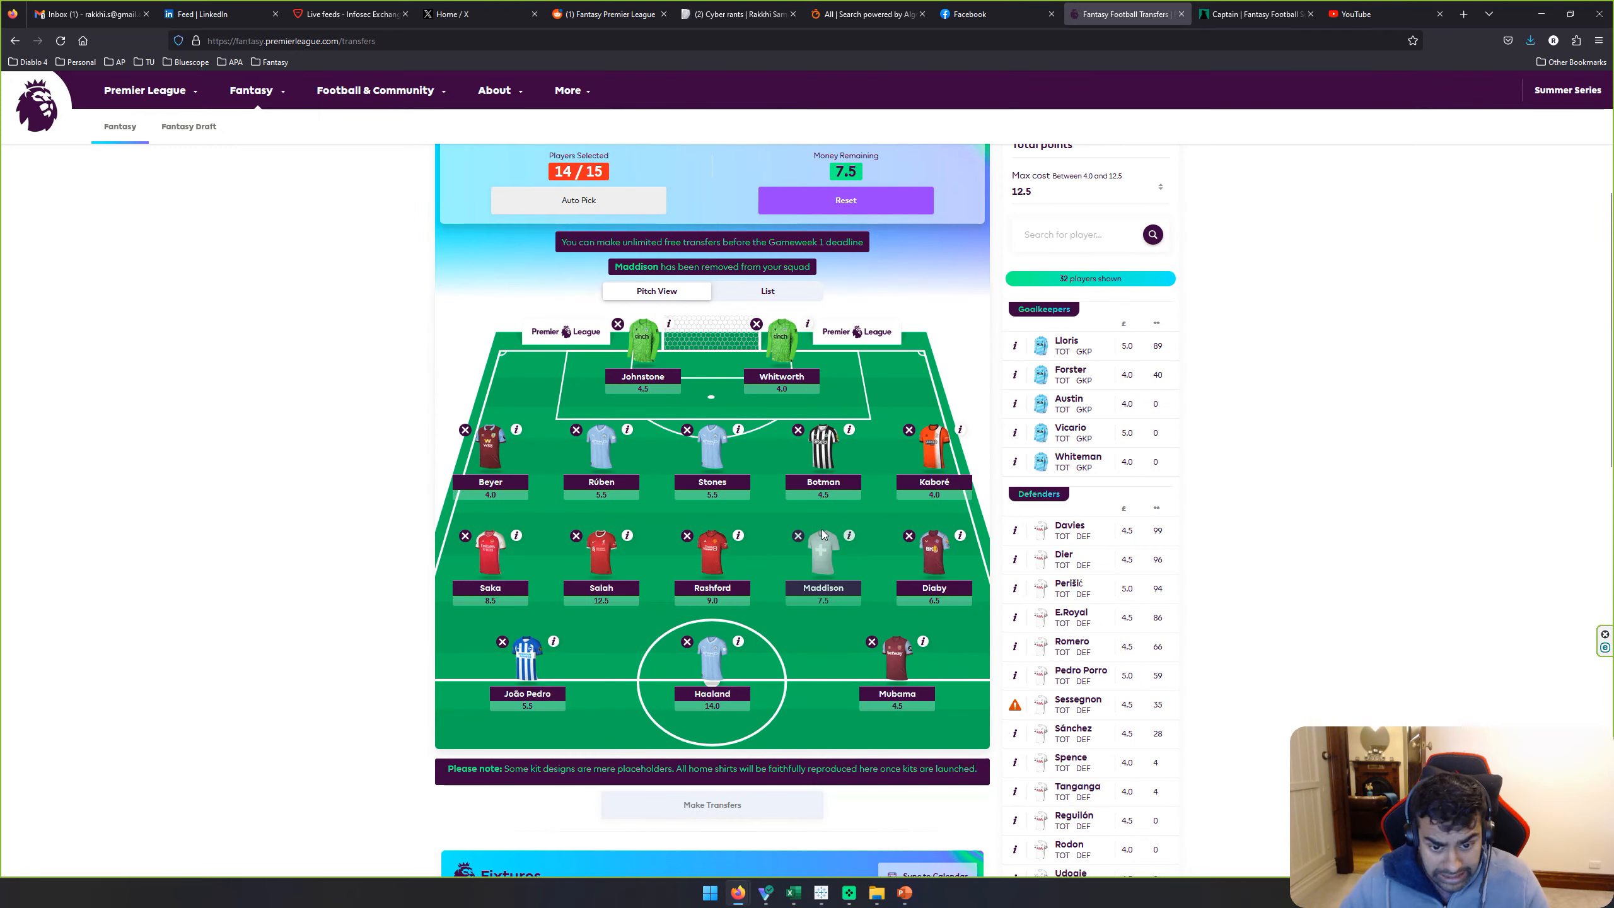
scroll(981, 367, "up", 1)
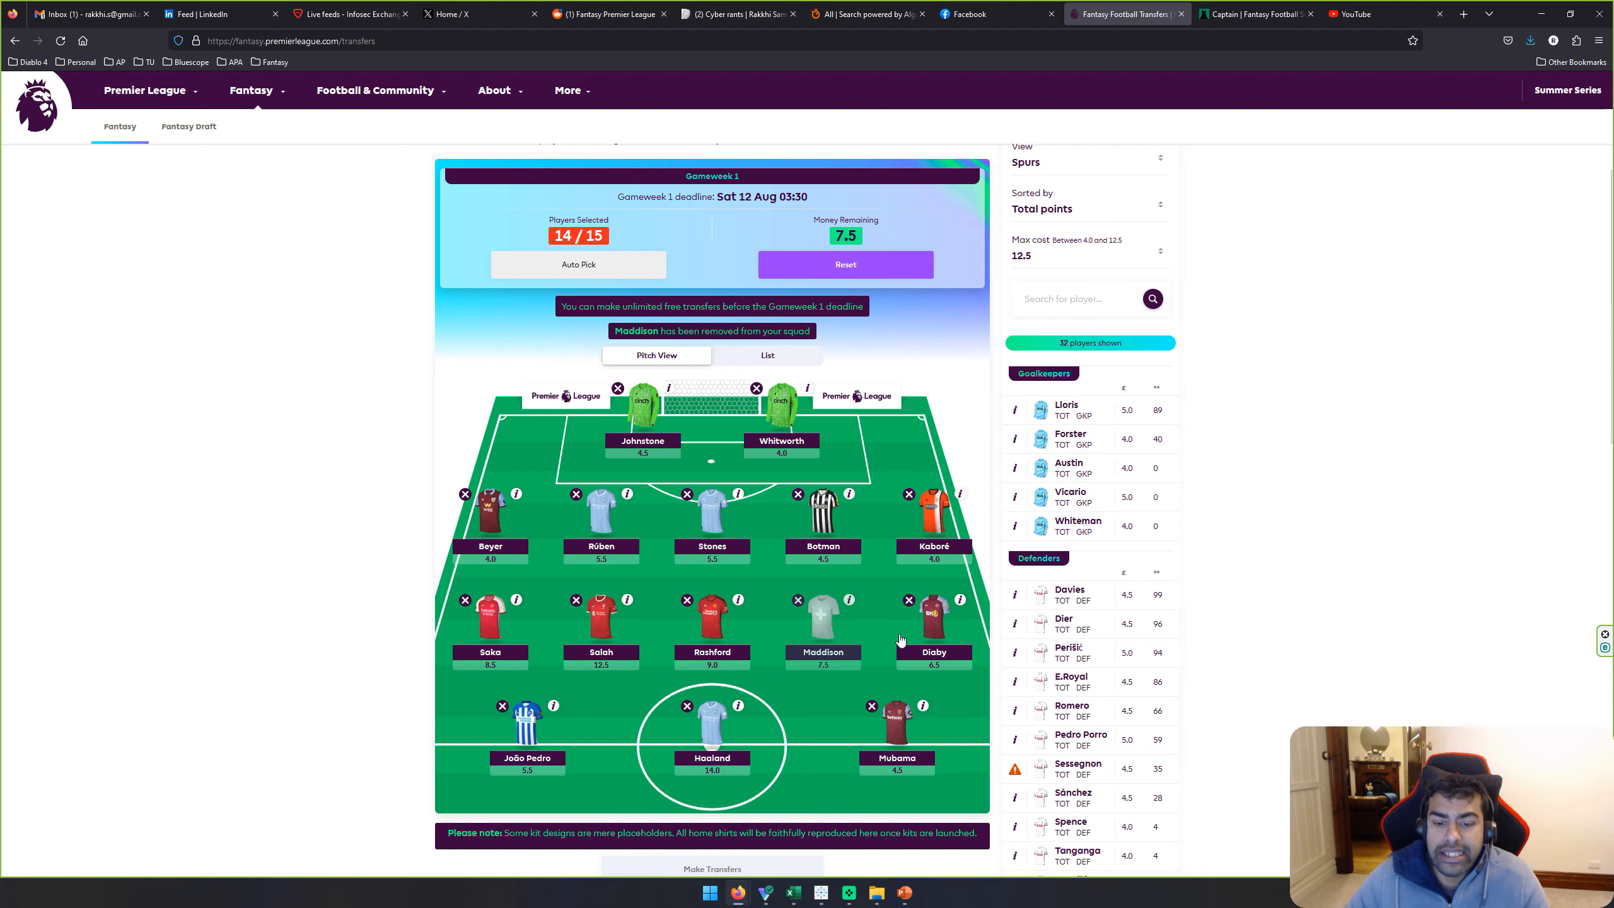
key("alt+Tab")
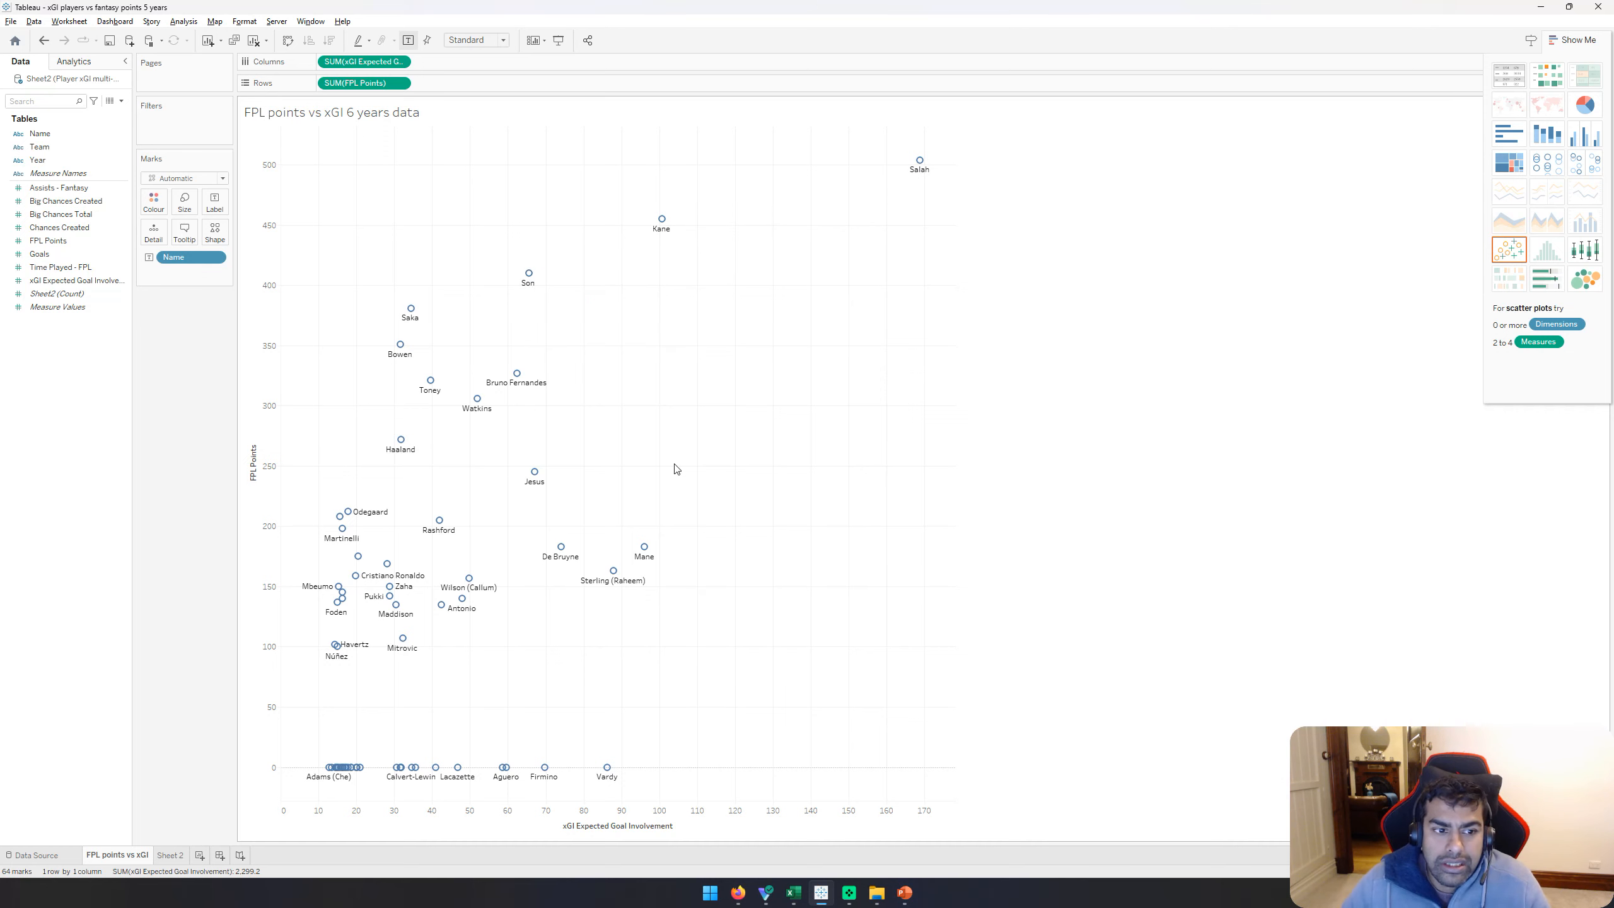
key("alt+Tab")
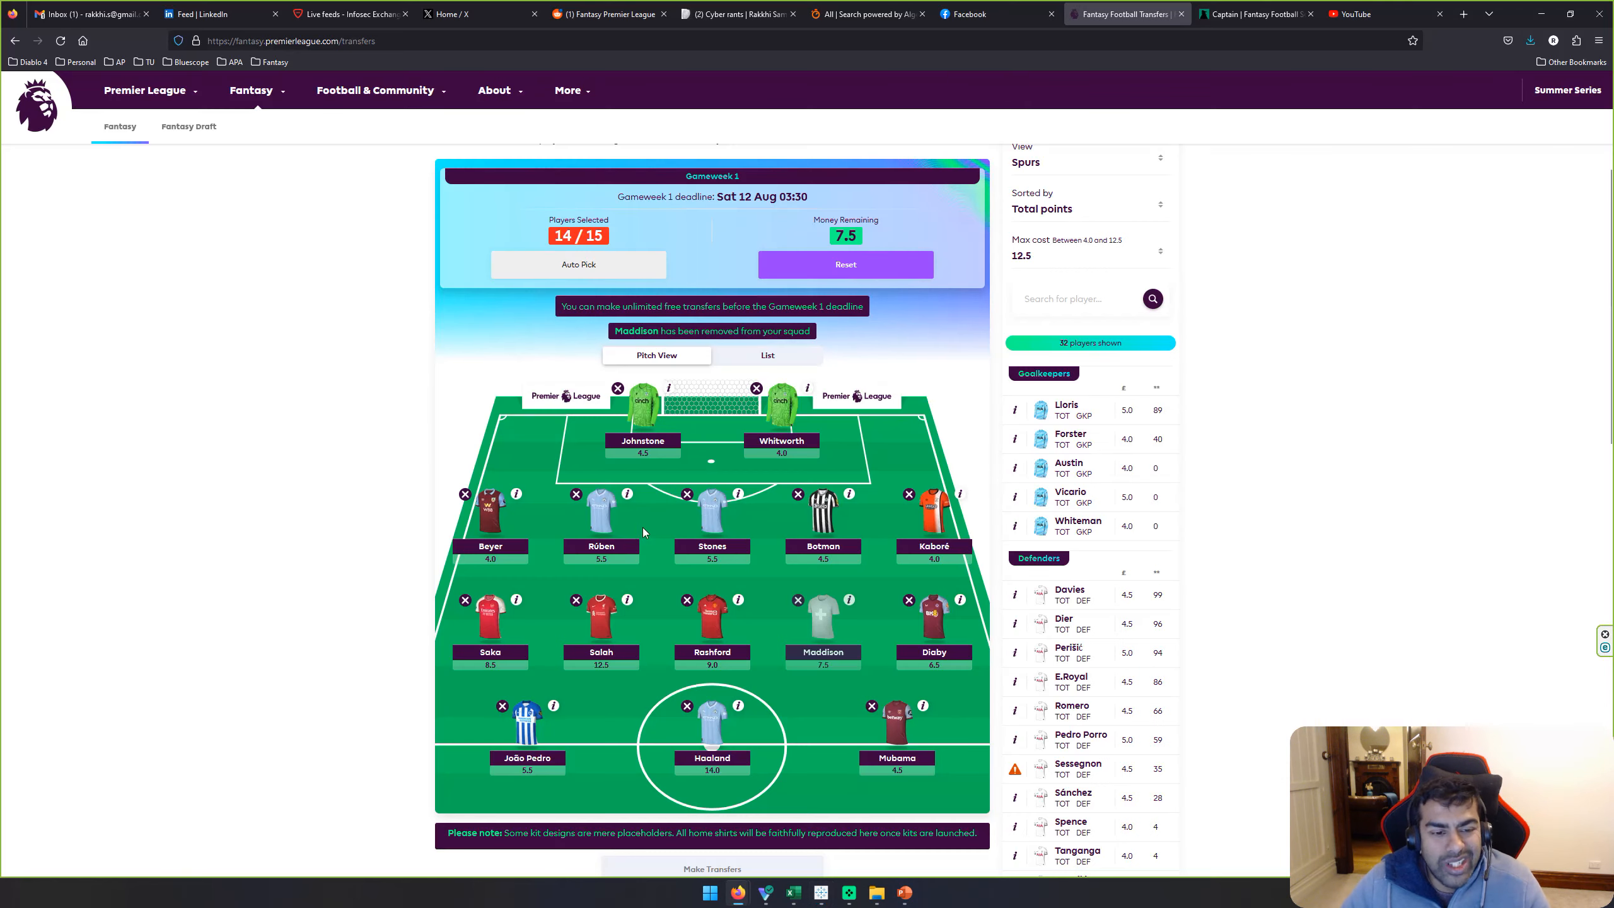
key("alt+Tab")
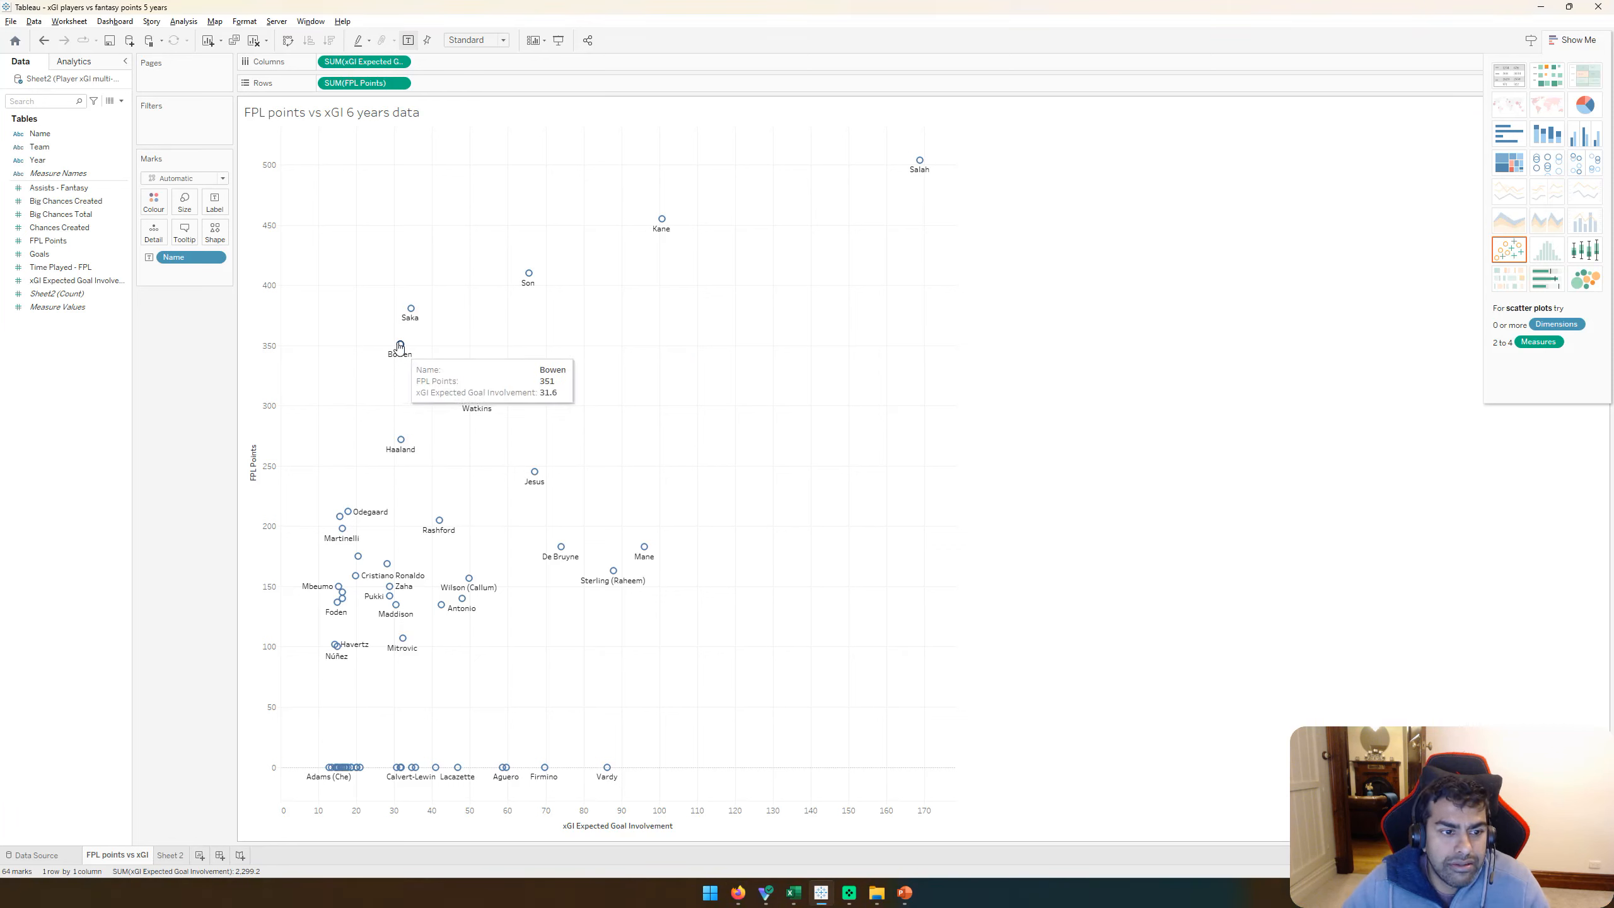
key("alt+Tab")
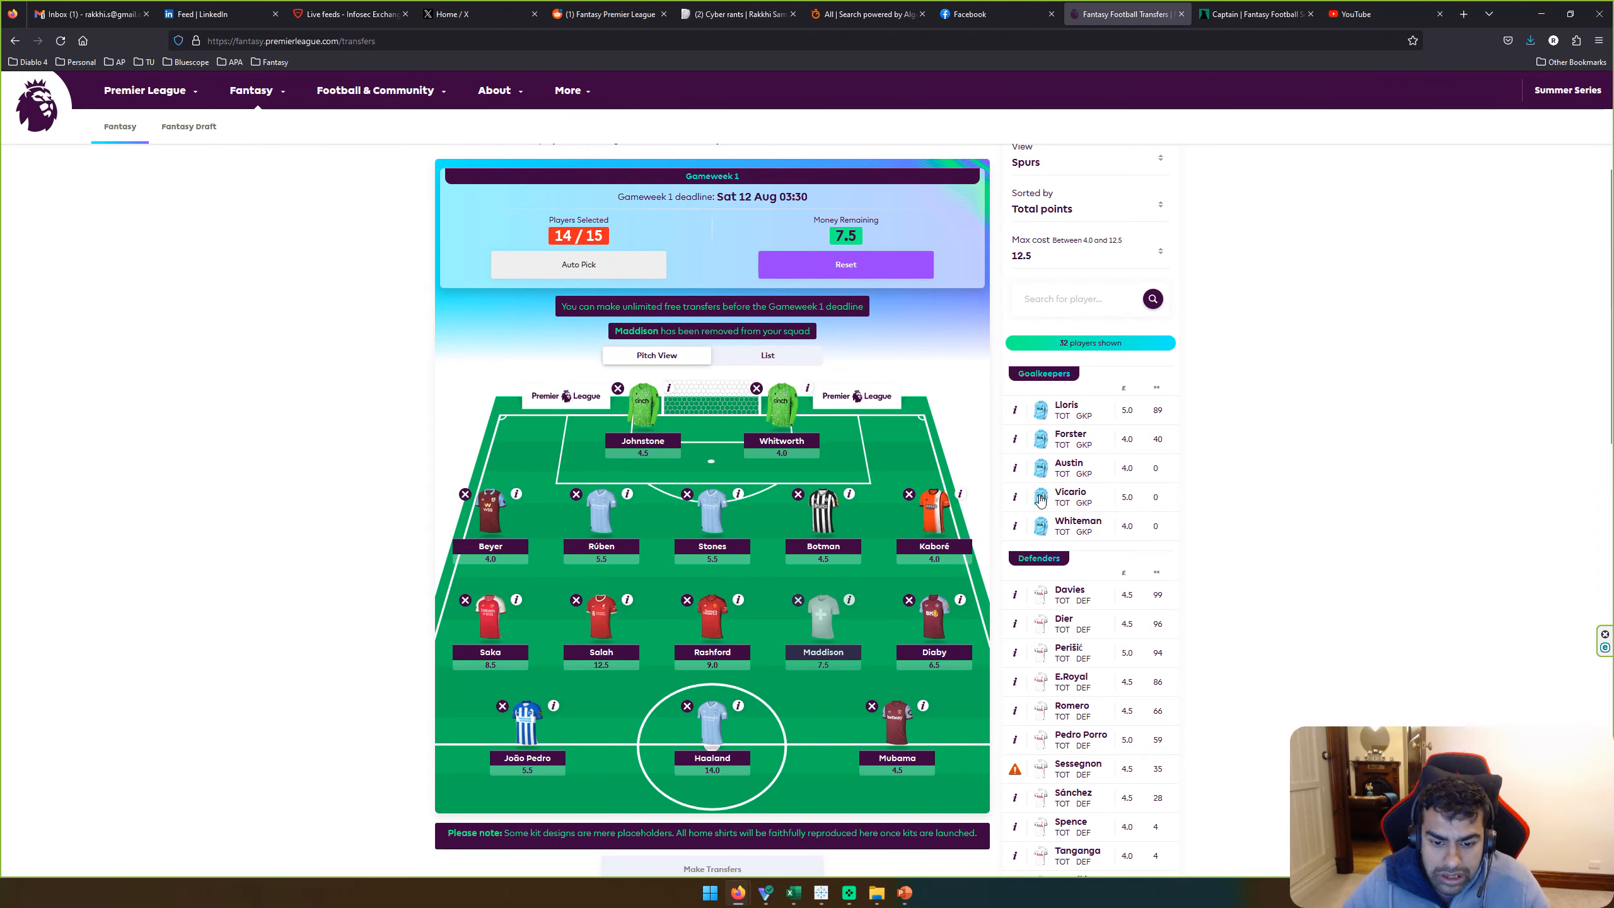
Step: Remove Diaby from the squad and look through the Aston Villa players in the player selection
left_click(908, 601)
scroll(1106, 505, "up", 2)
left_click(1110, 290)
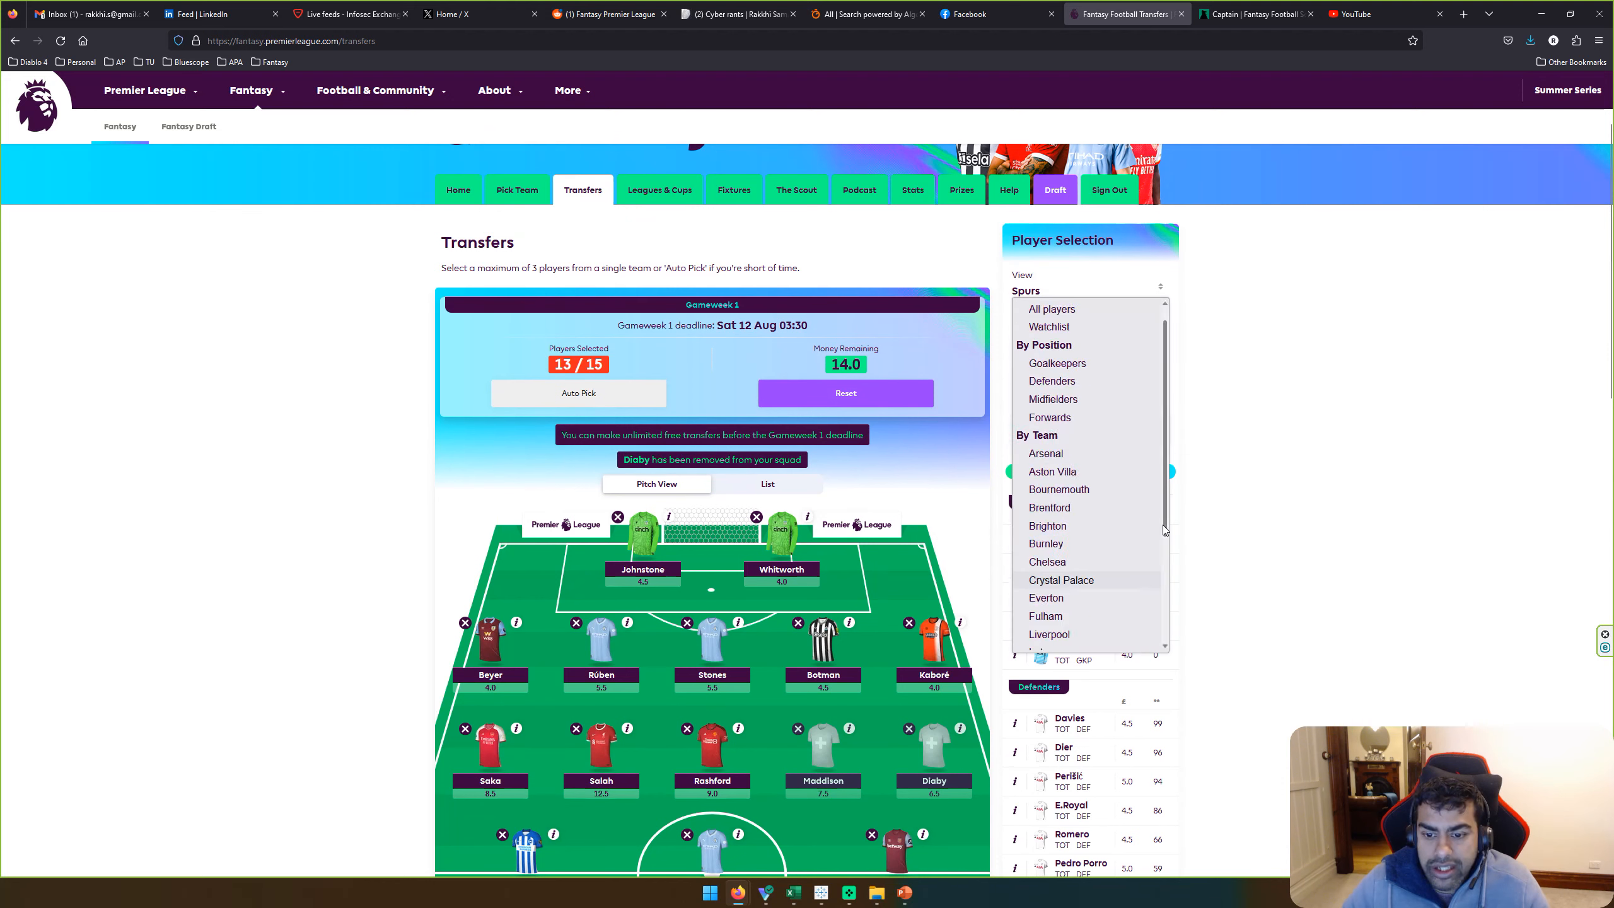
scroll(1099, 529, "down", 3)
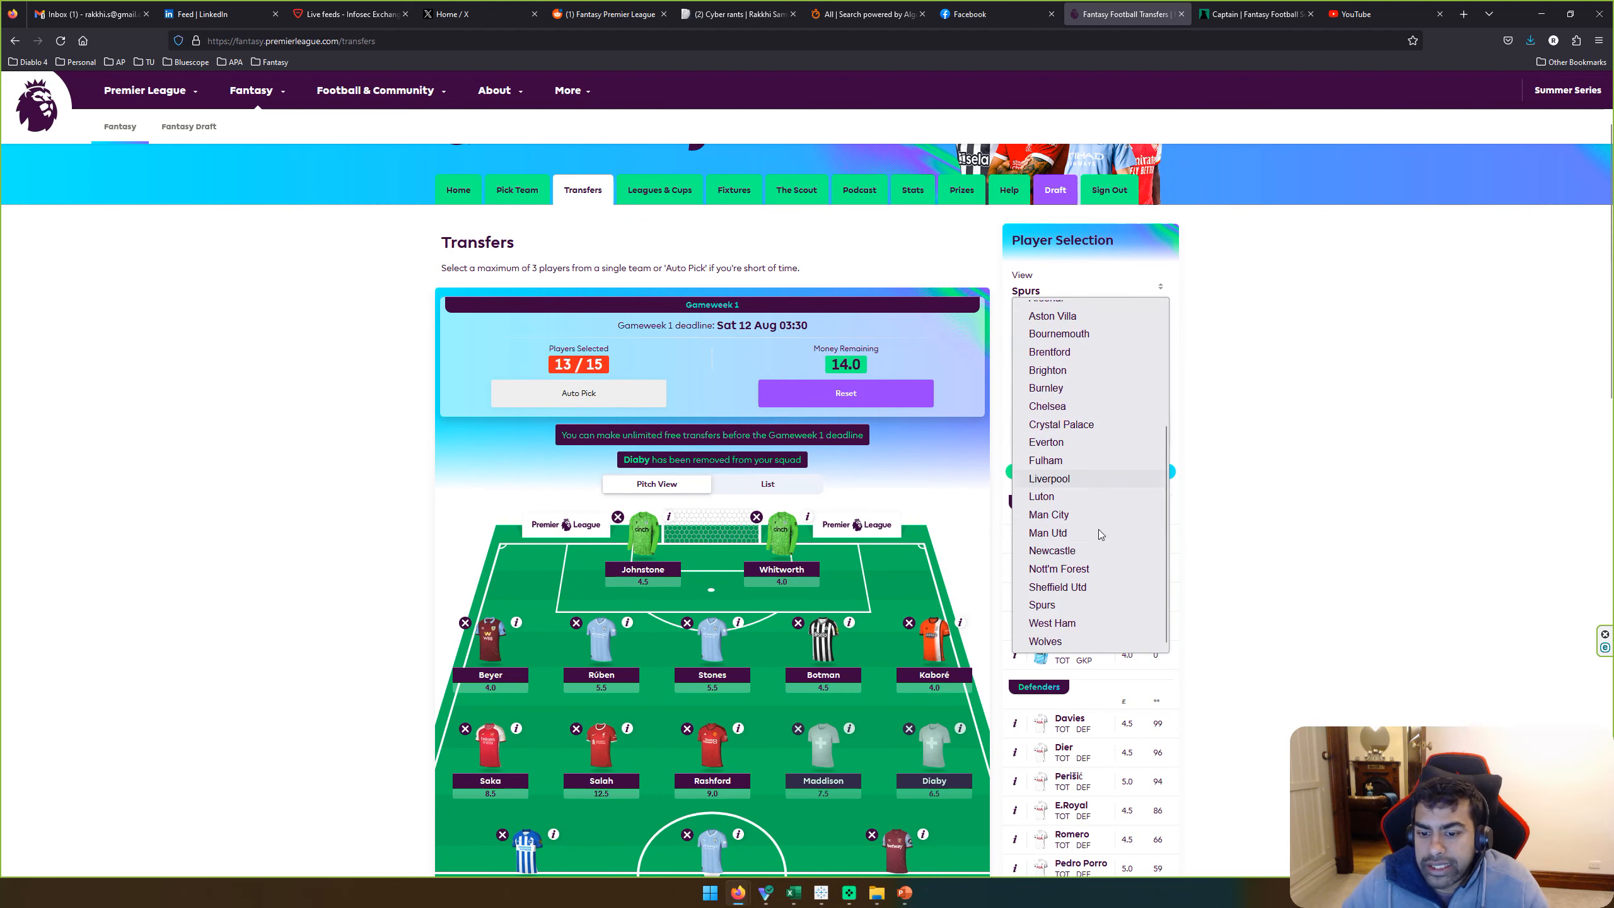
left_click(1097, 317)
scroll(1236, 642, "down", 5)
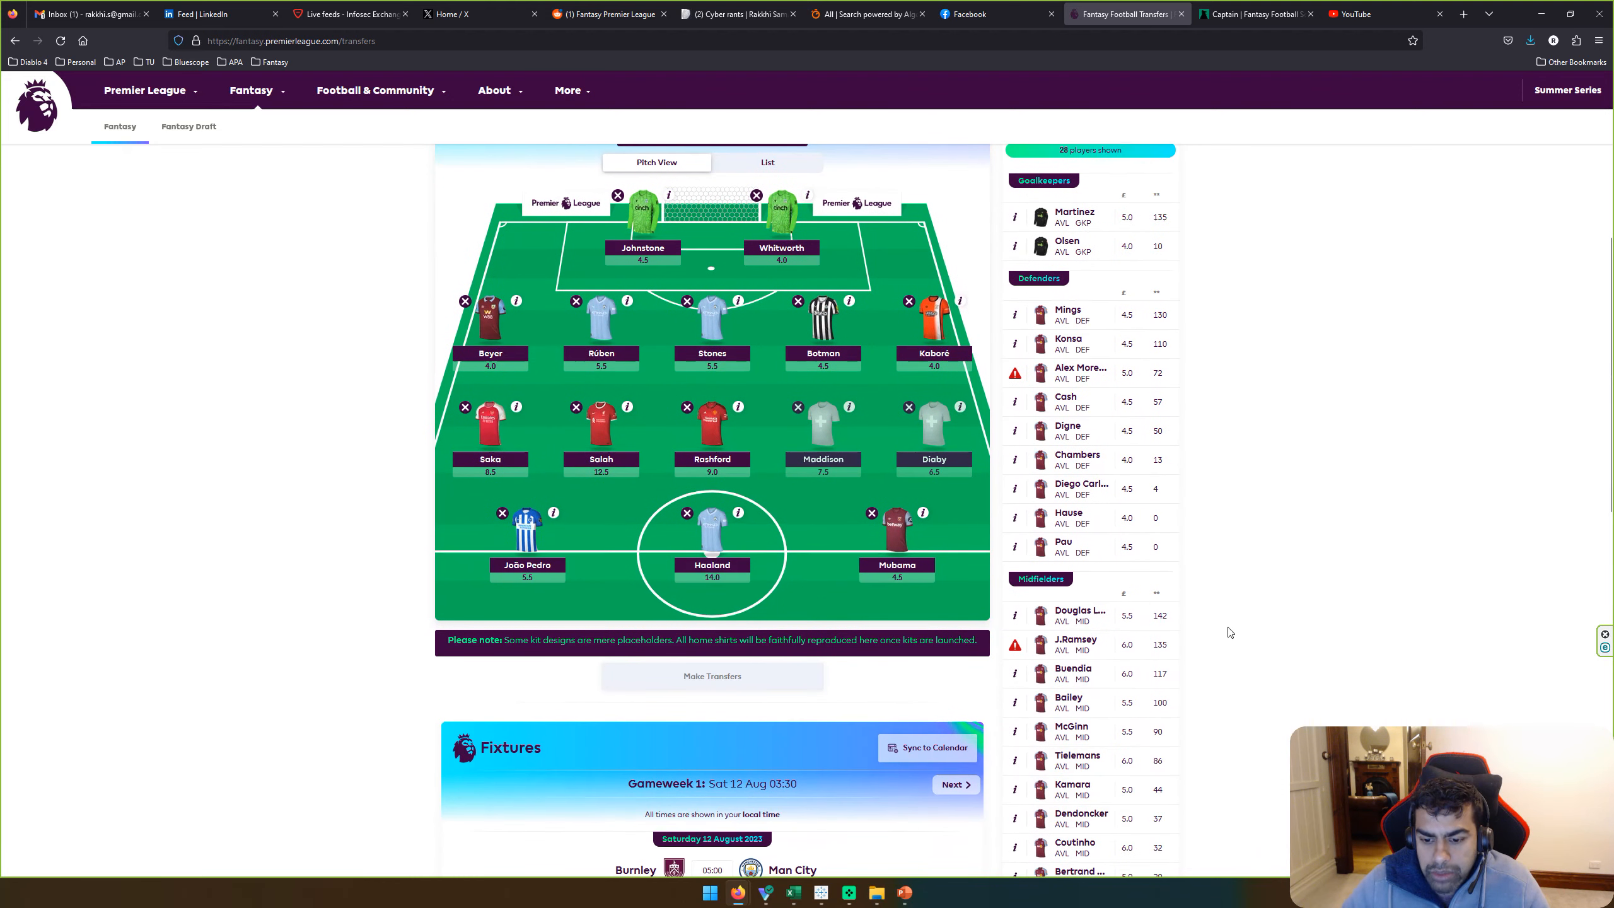
scroll(1228, 632, "down", 2)
scroll(1225, 631, "down", 3)
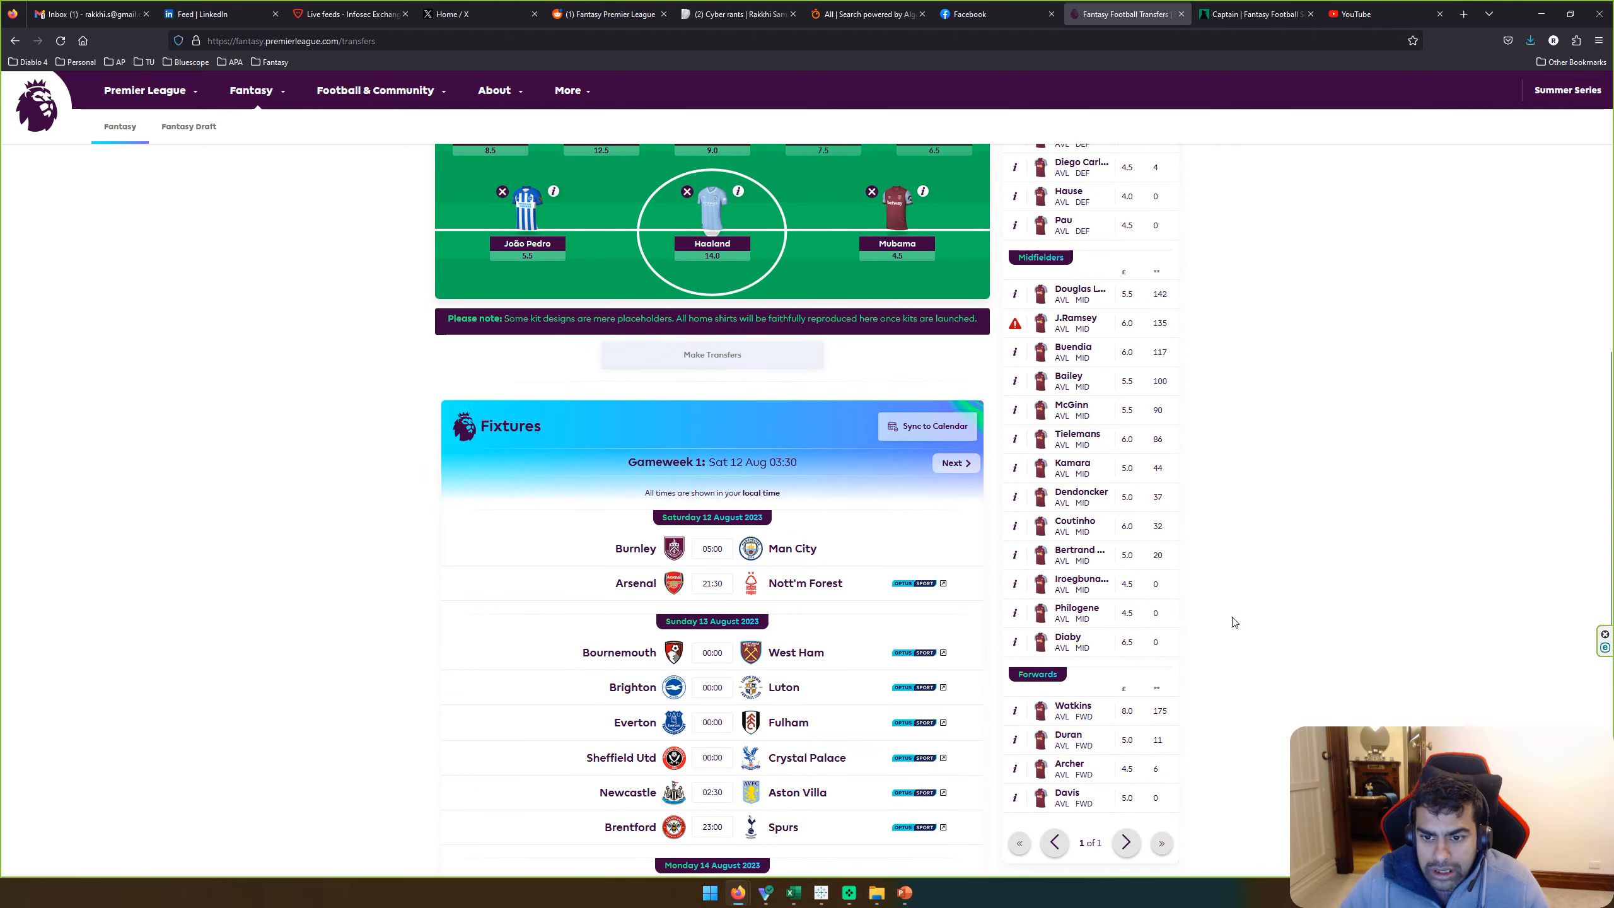
scroll(1226, 612, "up", 6)
scroll(1038, 241, "up", 4)
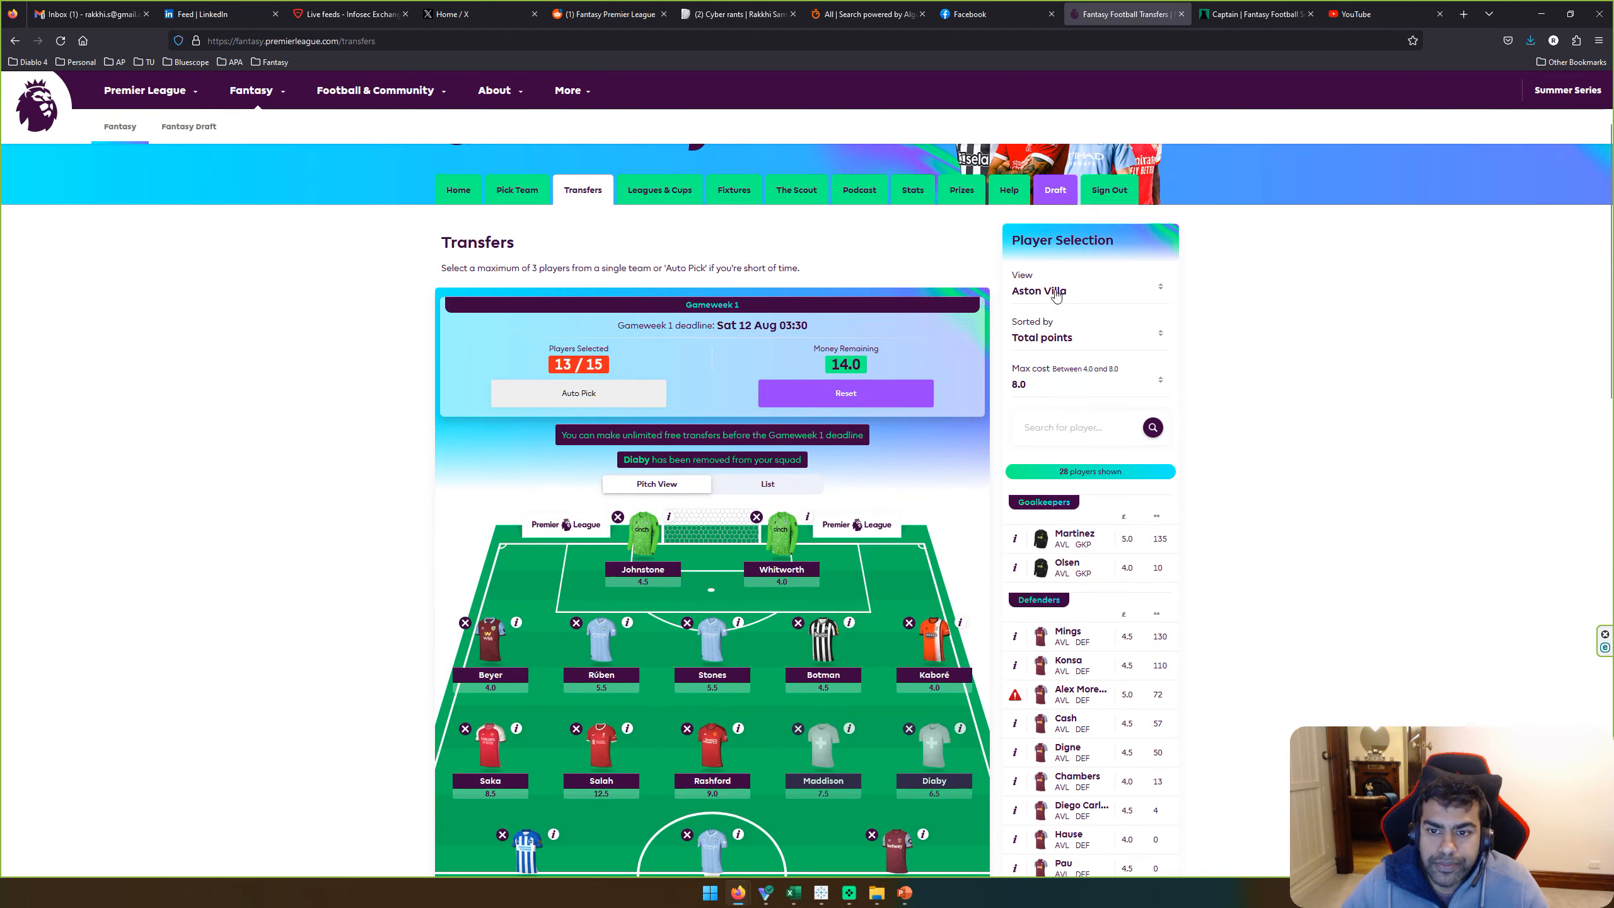
Step: Filter the player selection to West Ham and add the midfielder Bowen to the squad
left_click(1080, 289)
scroll(1109, 565, "down", 3)
left_click(1052, 623)
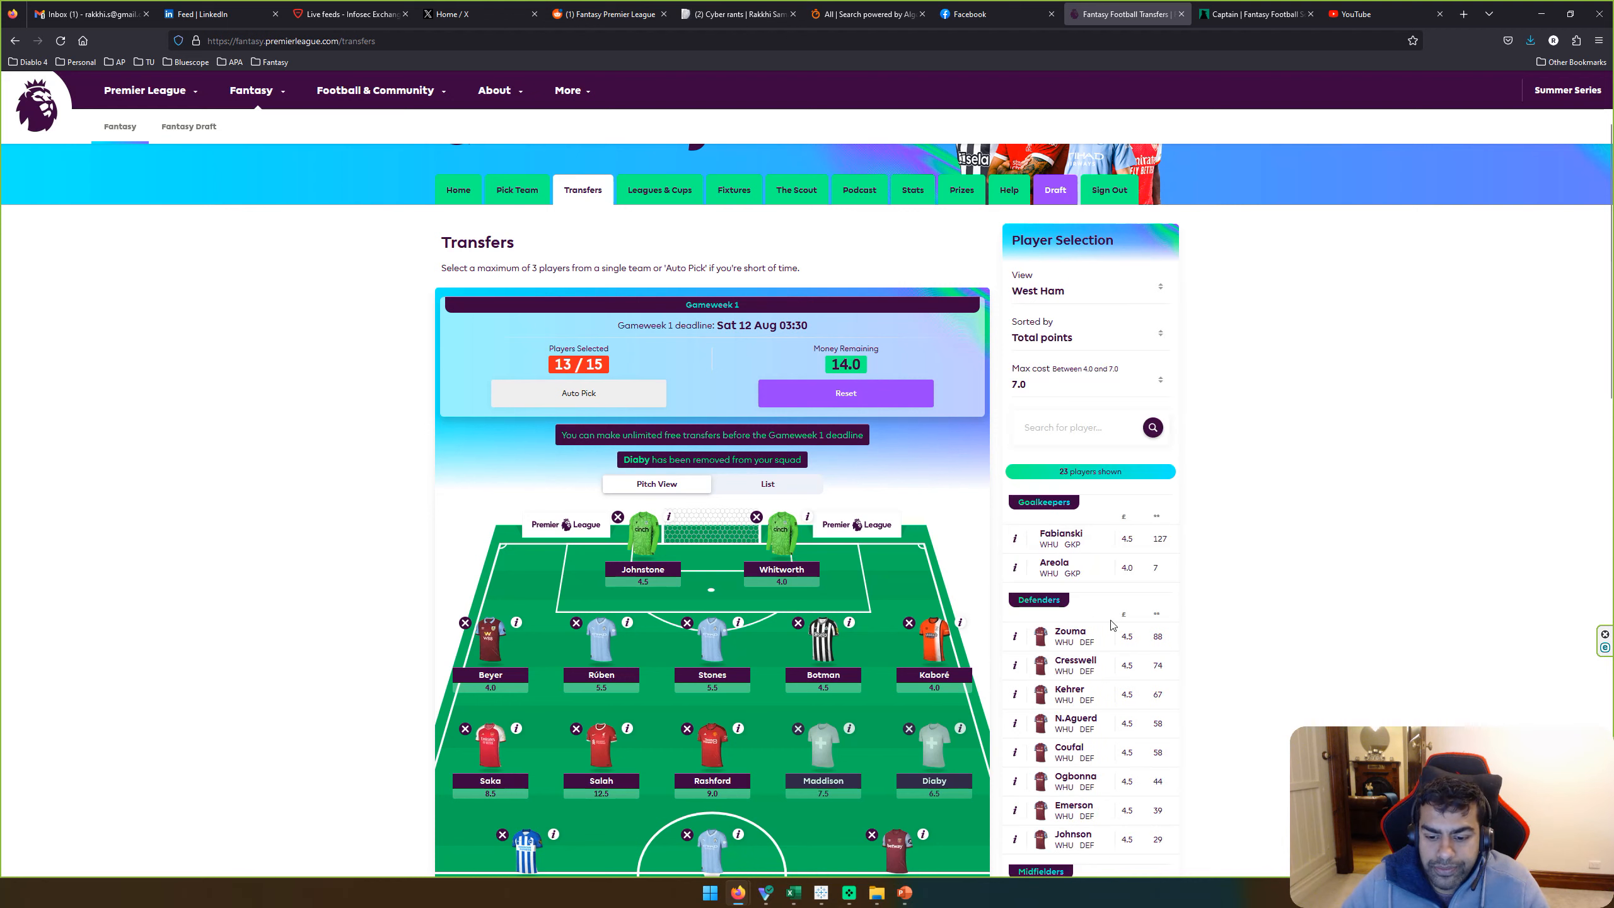
scroll(1065, 610, "down", 5)
left_click(1065, 588)
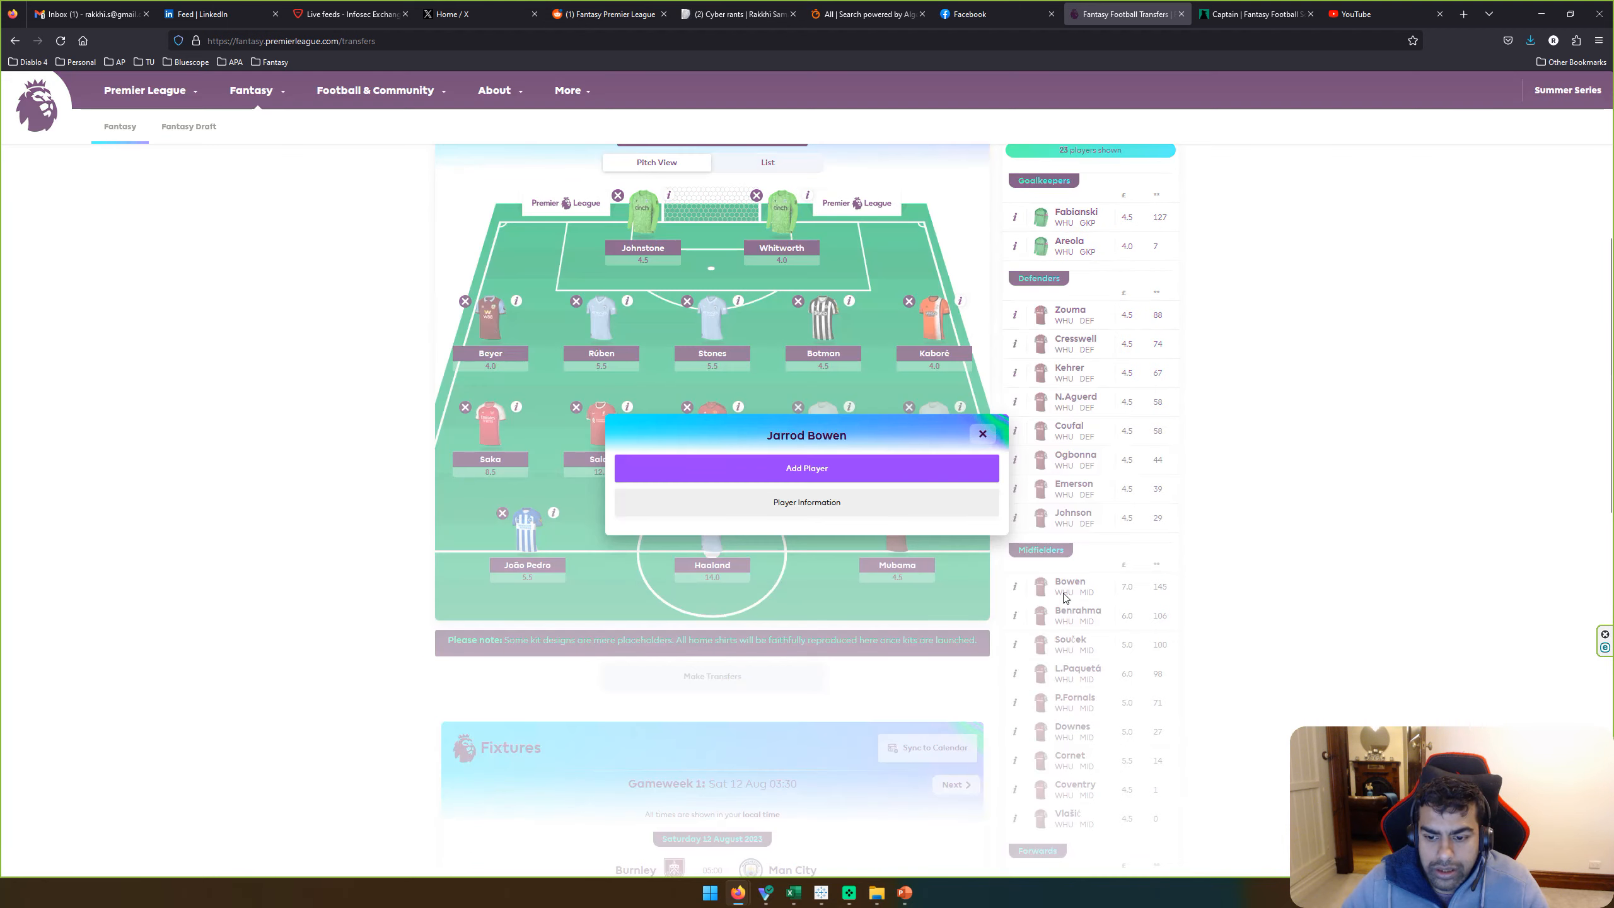
left_click(832, 467)
scroll(1327, 483, "up", 2)
scroll(1323, 445, "up", 2)
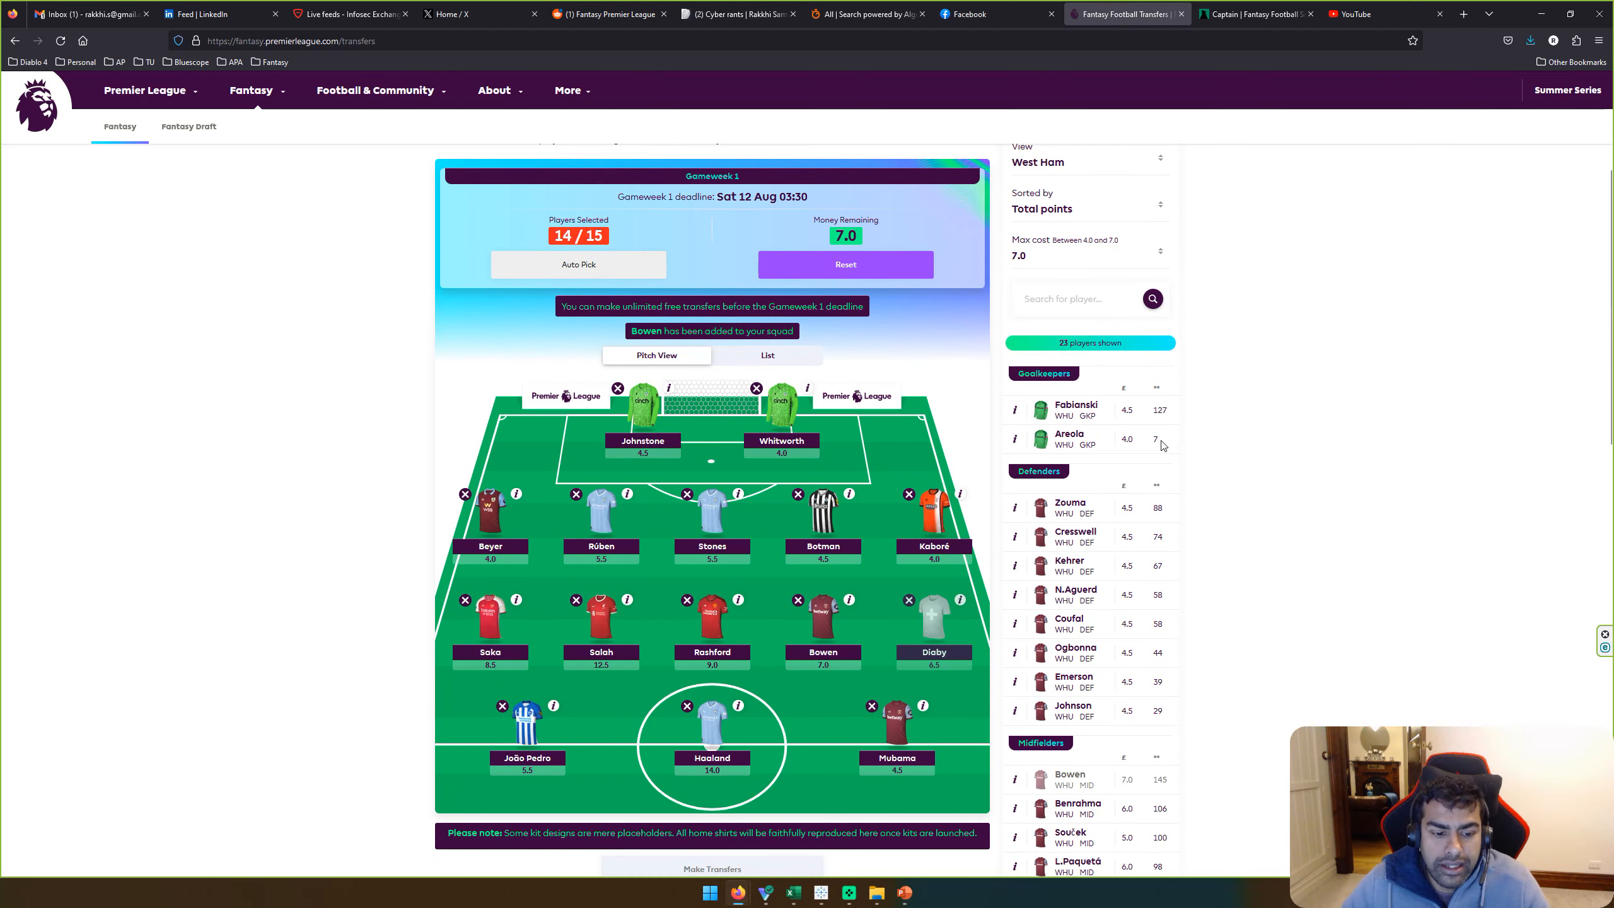
Step: Check Bruno Fernandes in the Tableau scatter plot, return to the transfers page and add B.Fernandes from the Man Utd players
key("alt+Tab")
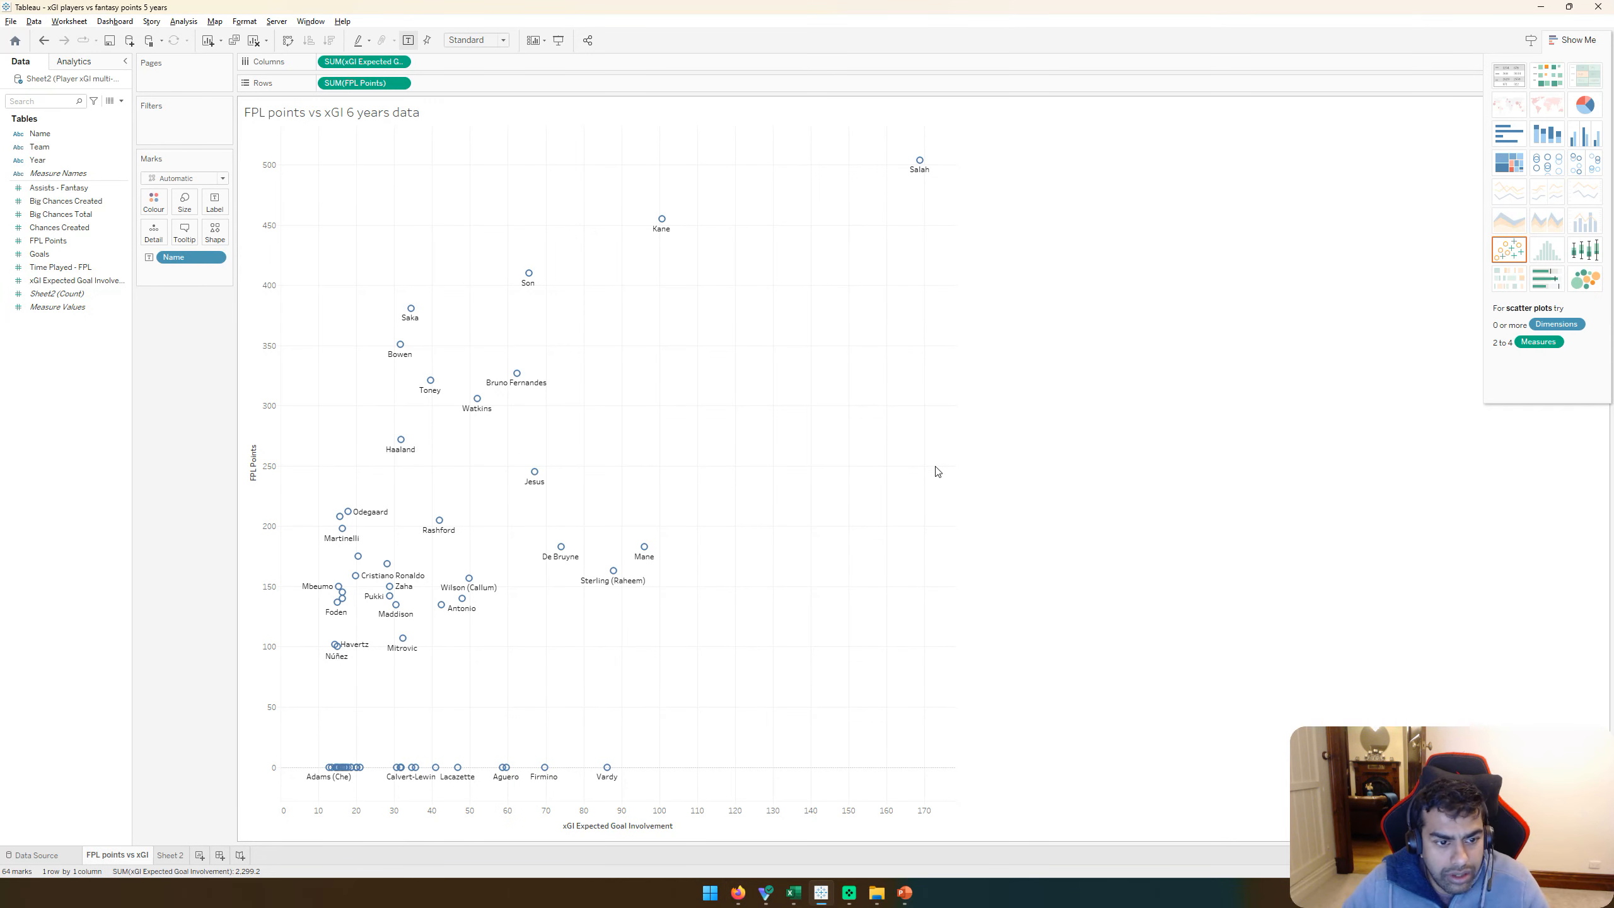
mouse_move(430, 385)
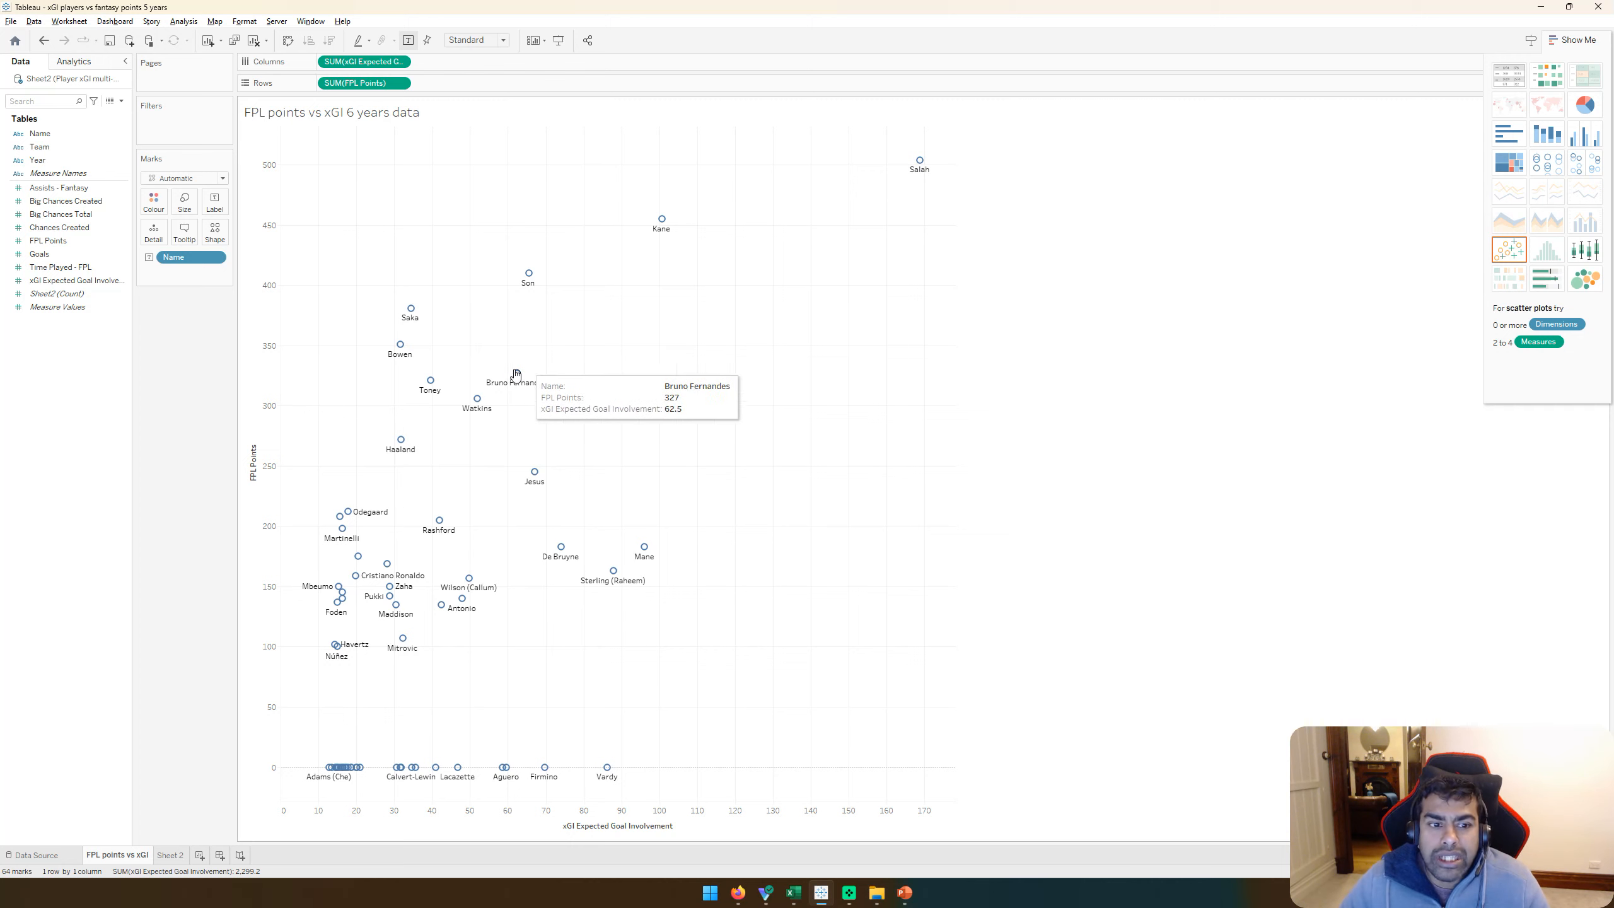
key("alt+Tab")
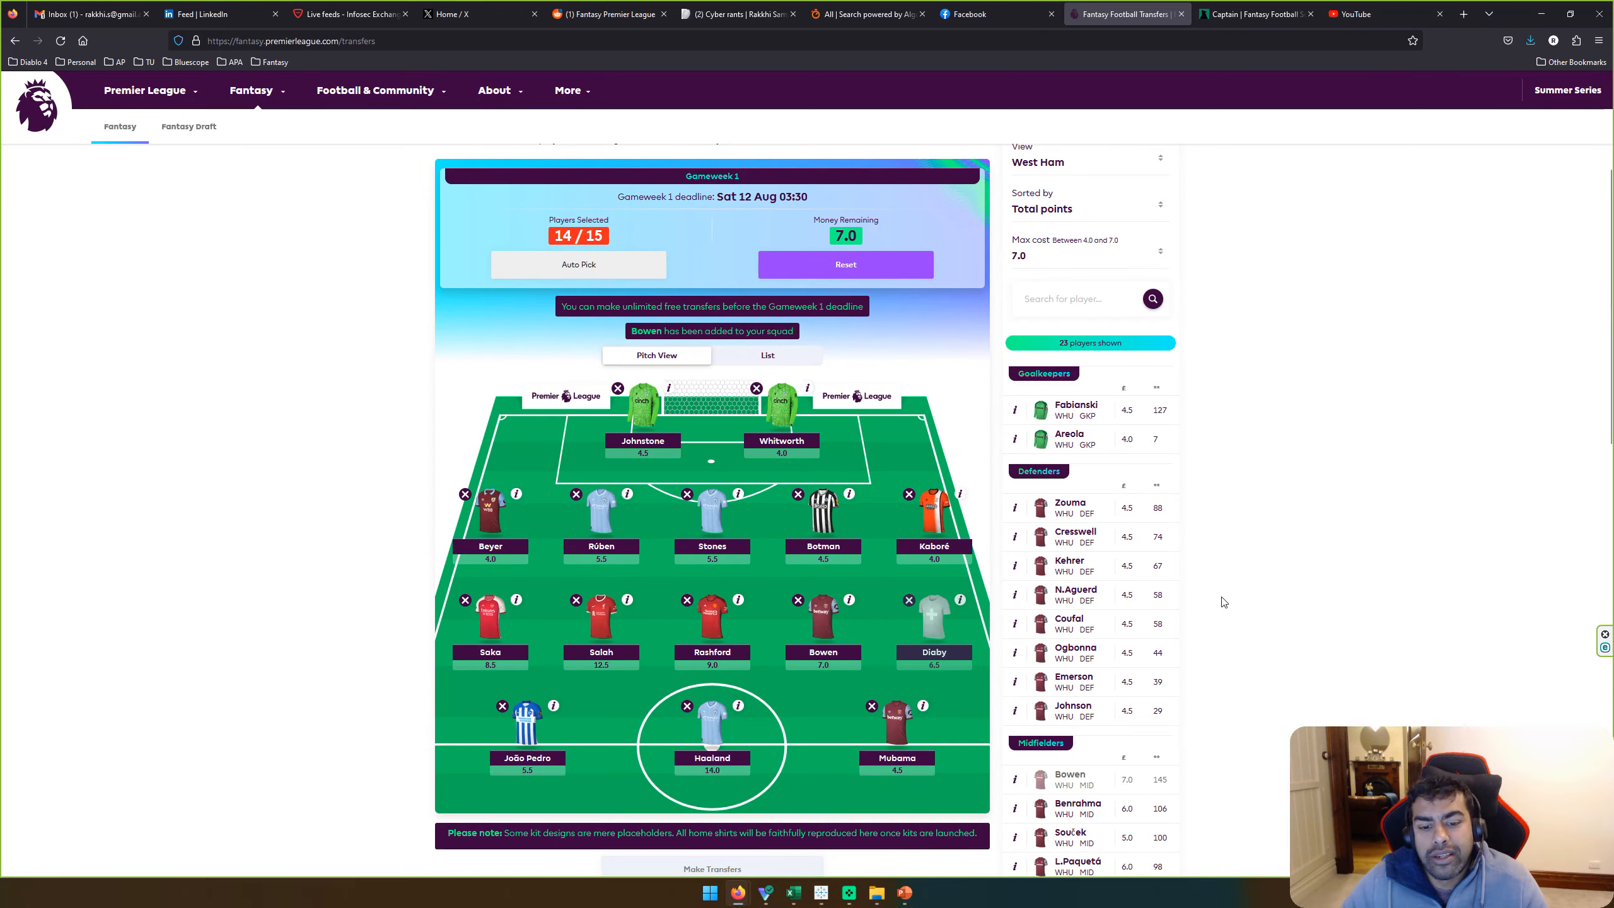
scroll(1207, 586, "up", 3)
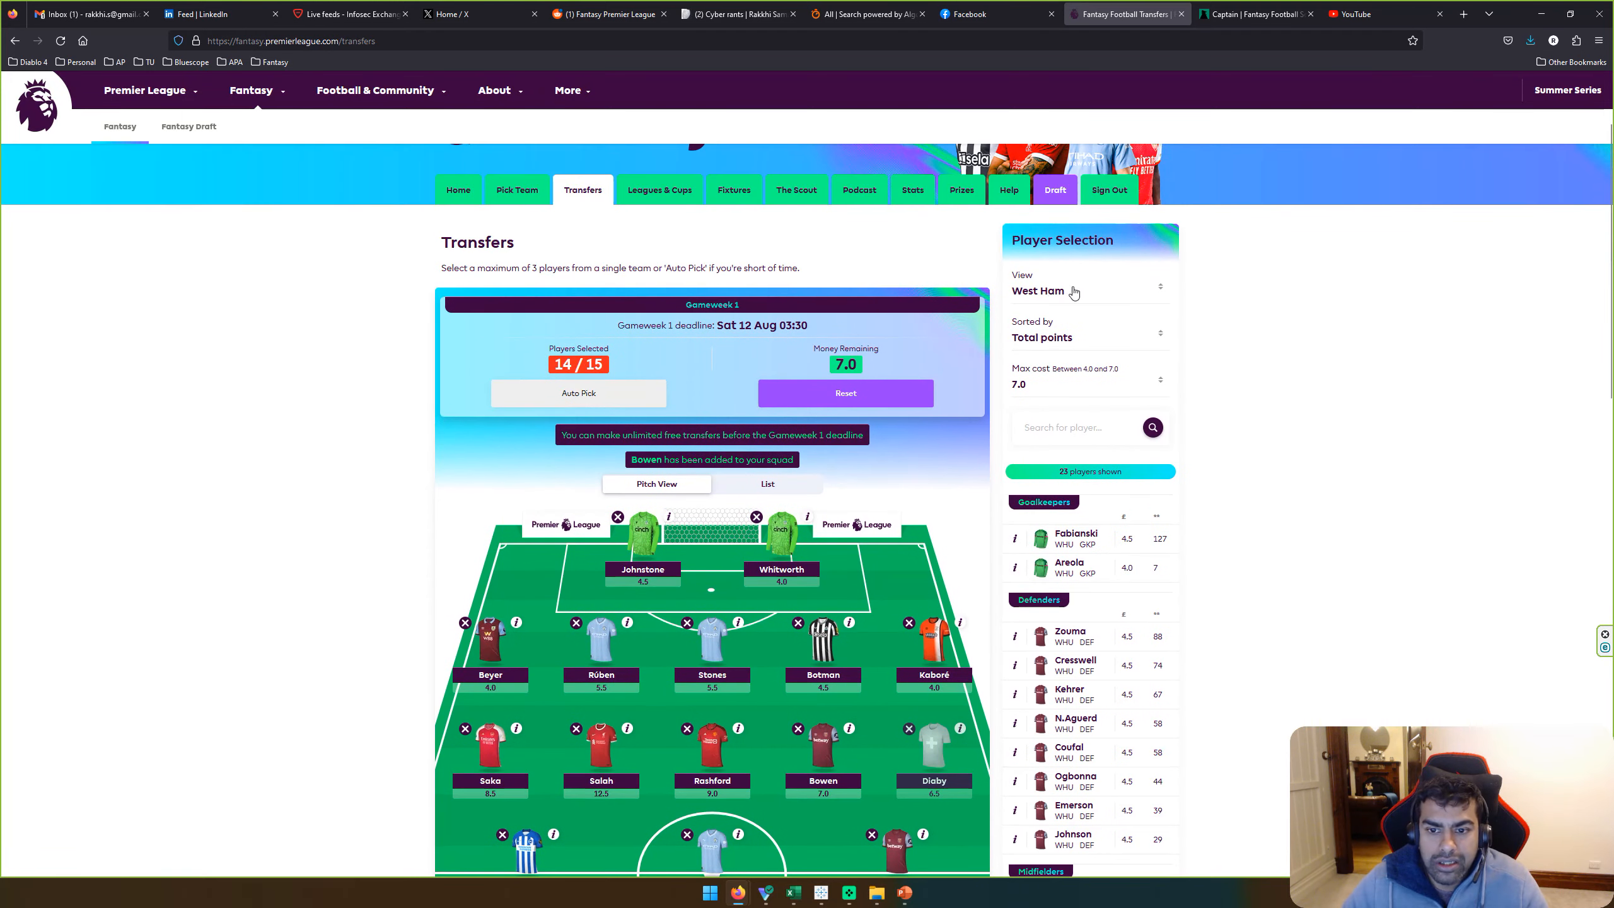
left_click(1074, 292)
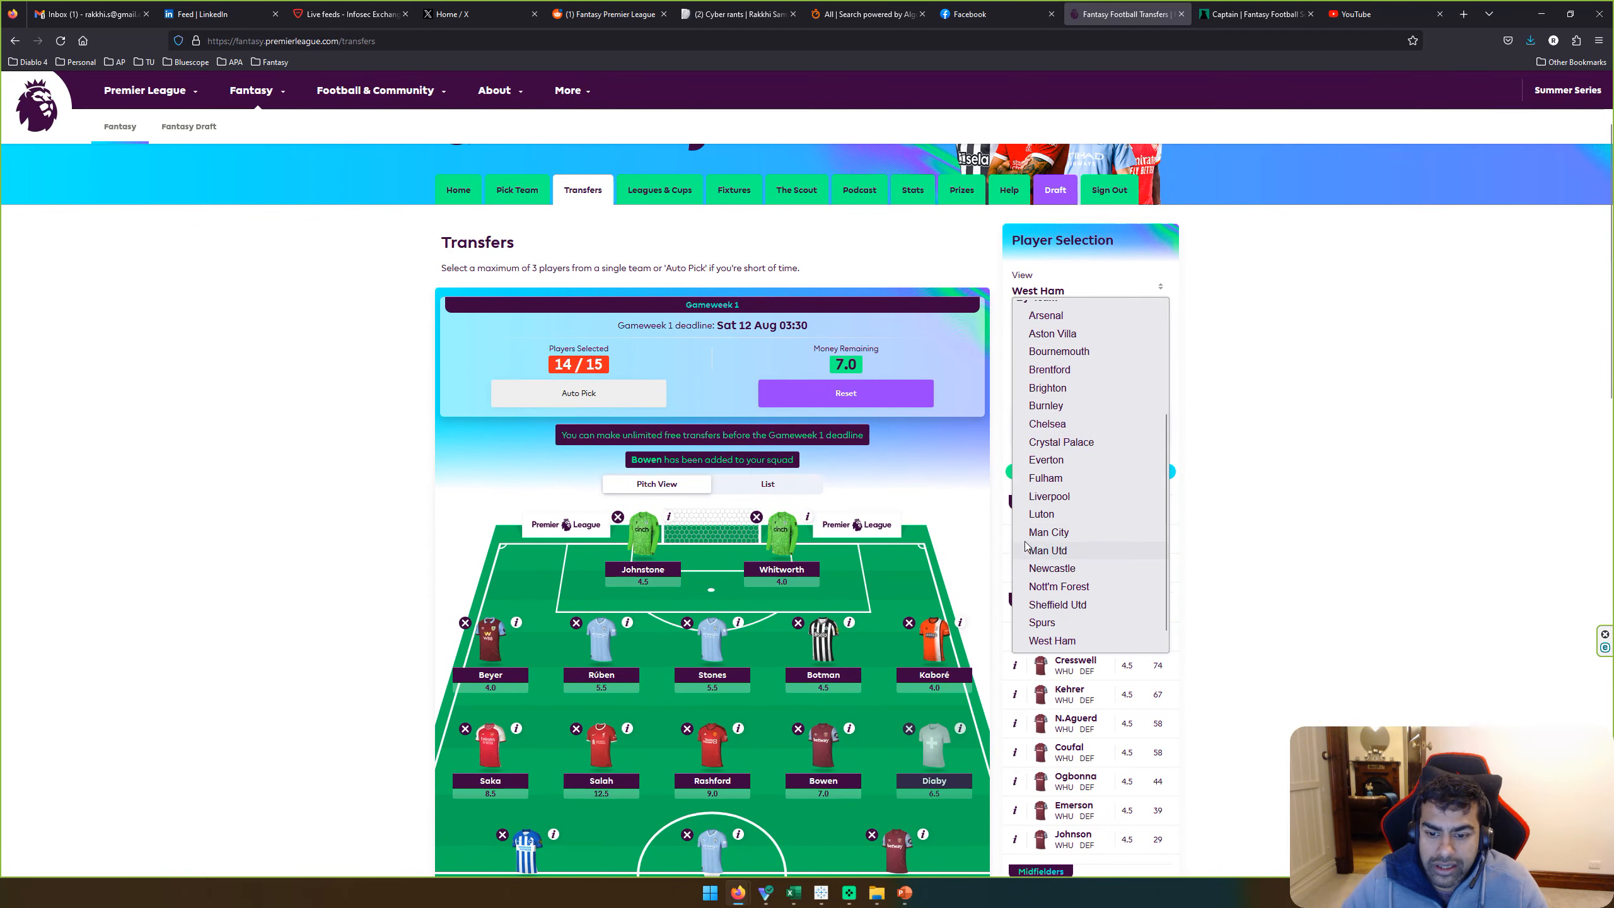
left_click(1046, 552)
scroll(1125, 558, "down", 3)
scroll(1126, 558, "down", 4)
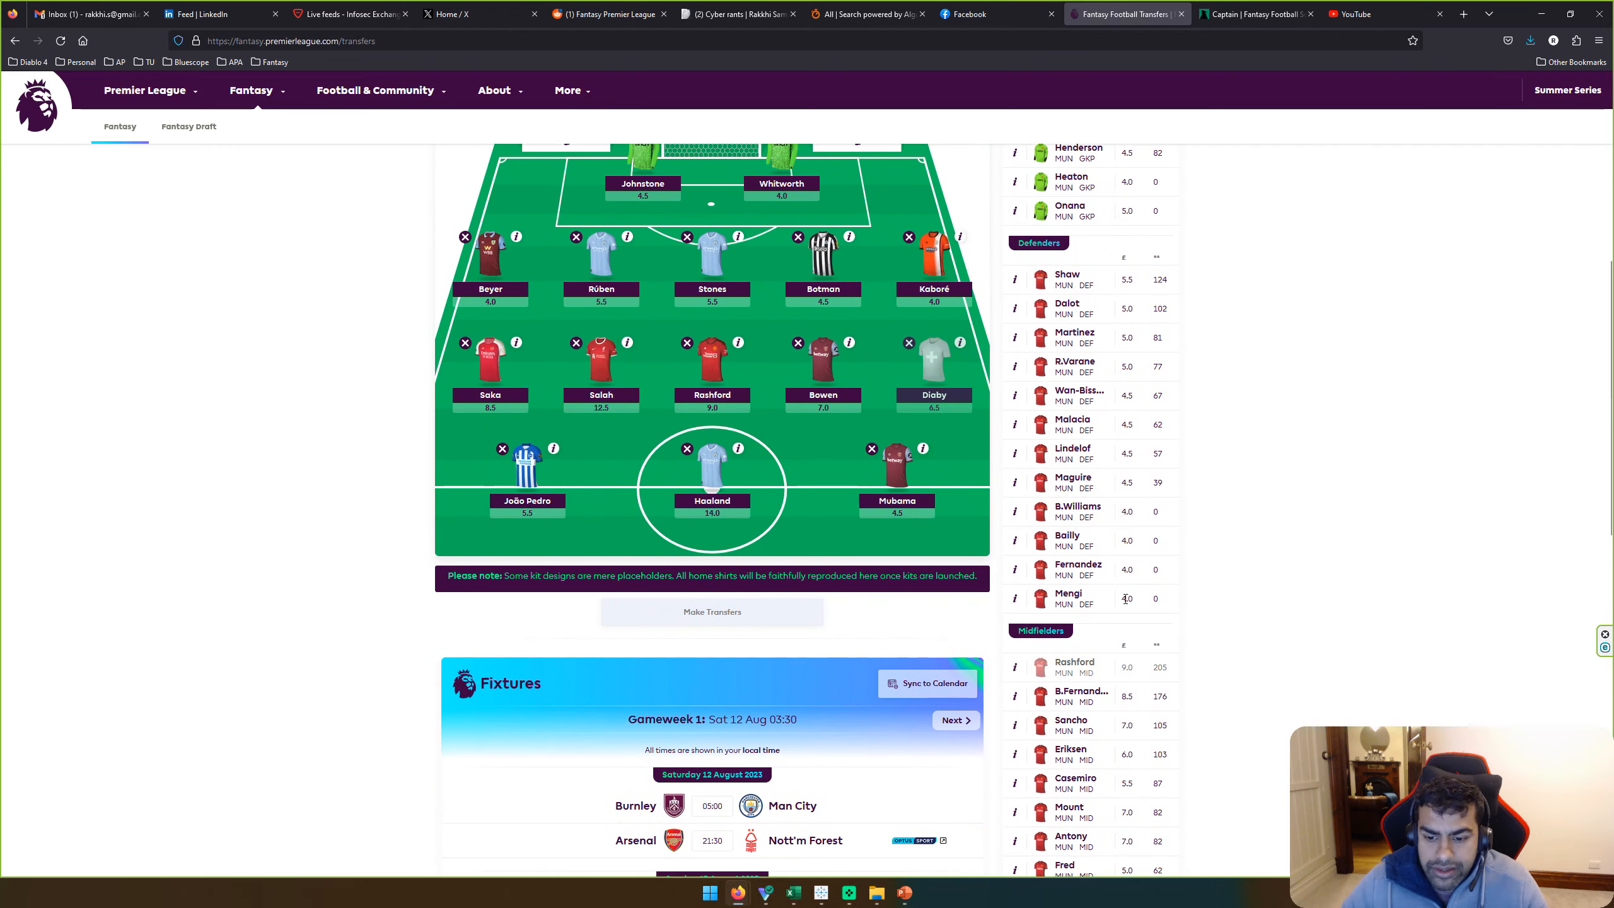
left_click(1074, 696)
left_click(816, 468)
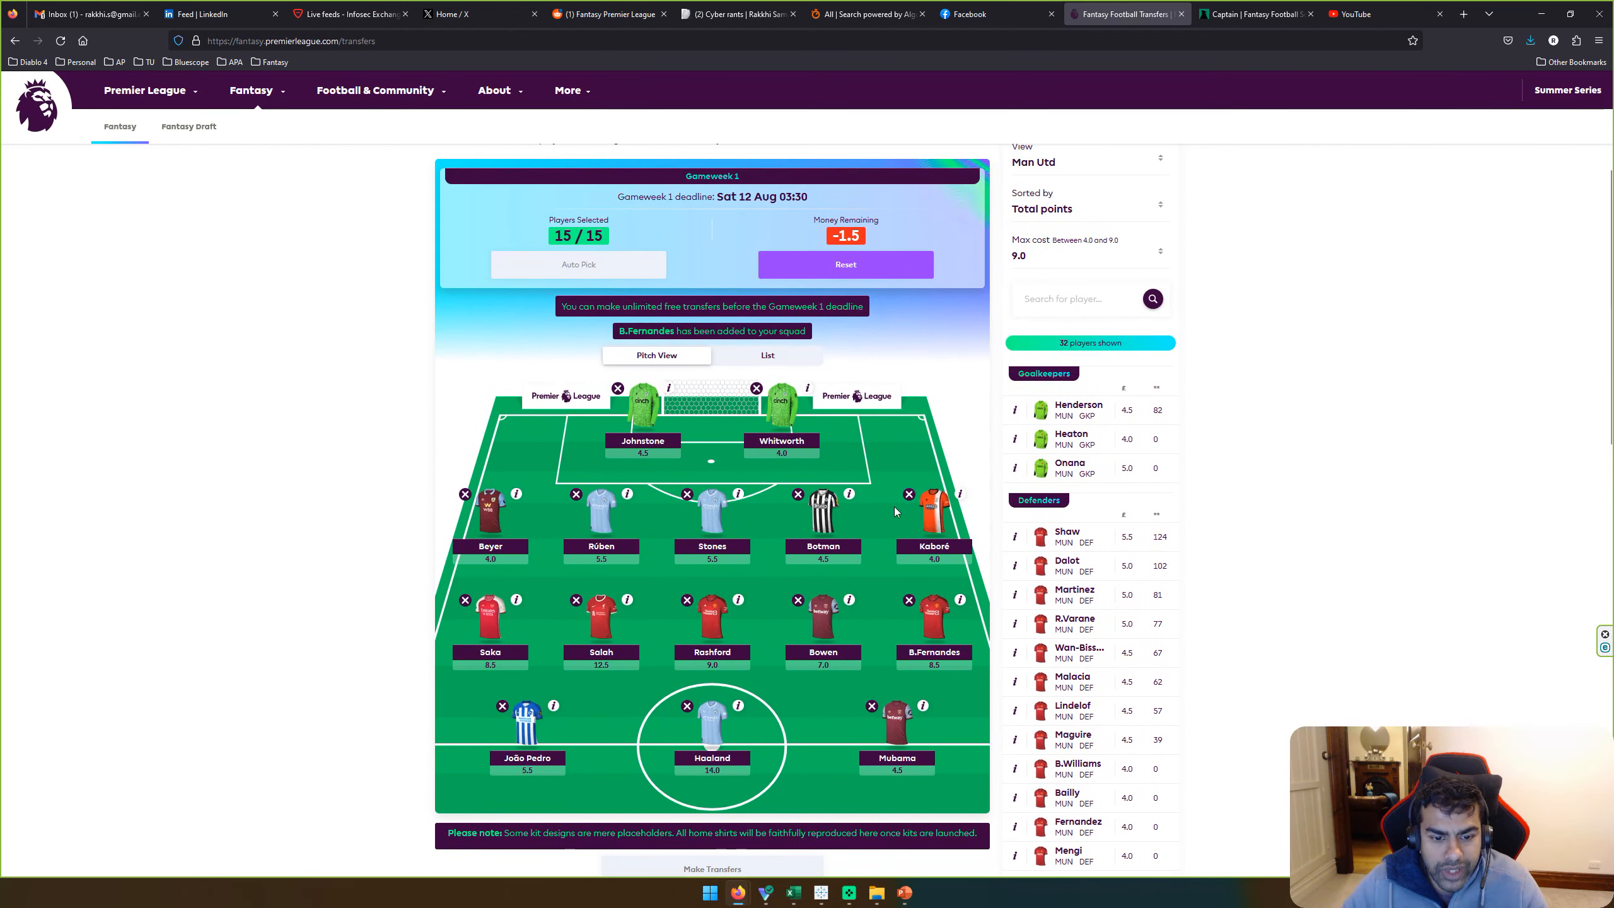
Step: Remove the defenders Stones and Rúben from the squad
left_click(685, 502)
left_click(894, 474)
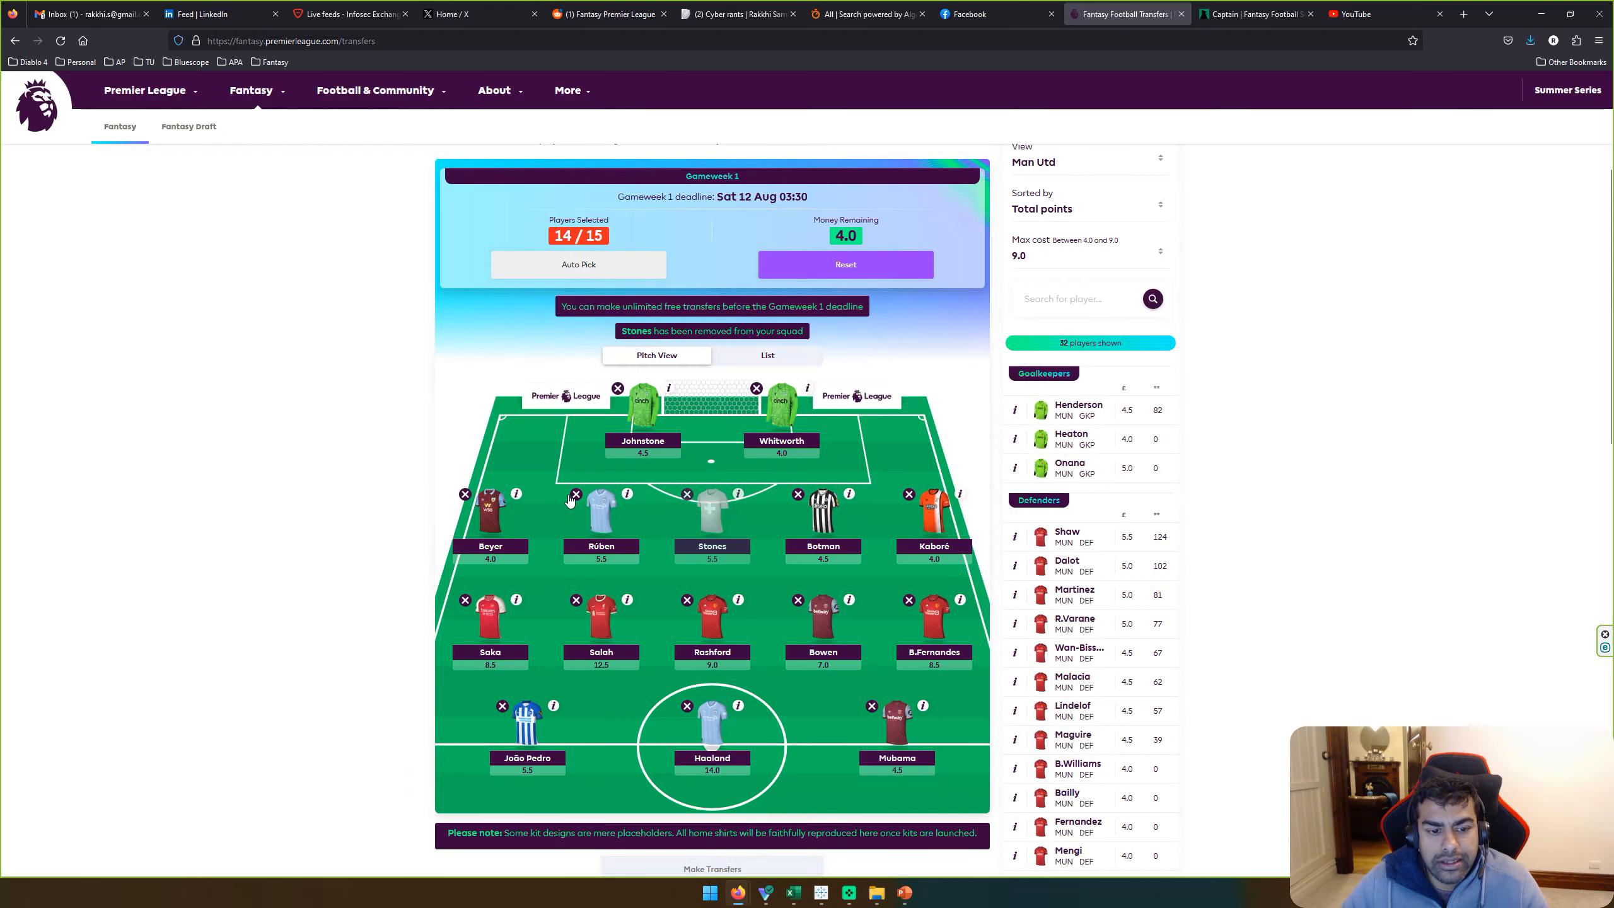
left_click(575, 496)
left_click(731, 468)
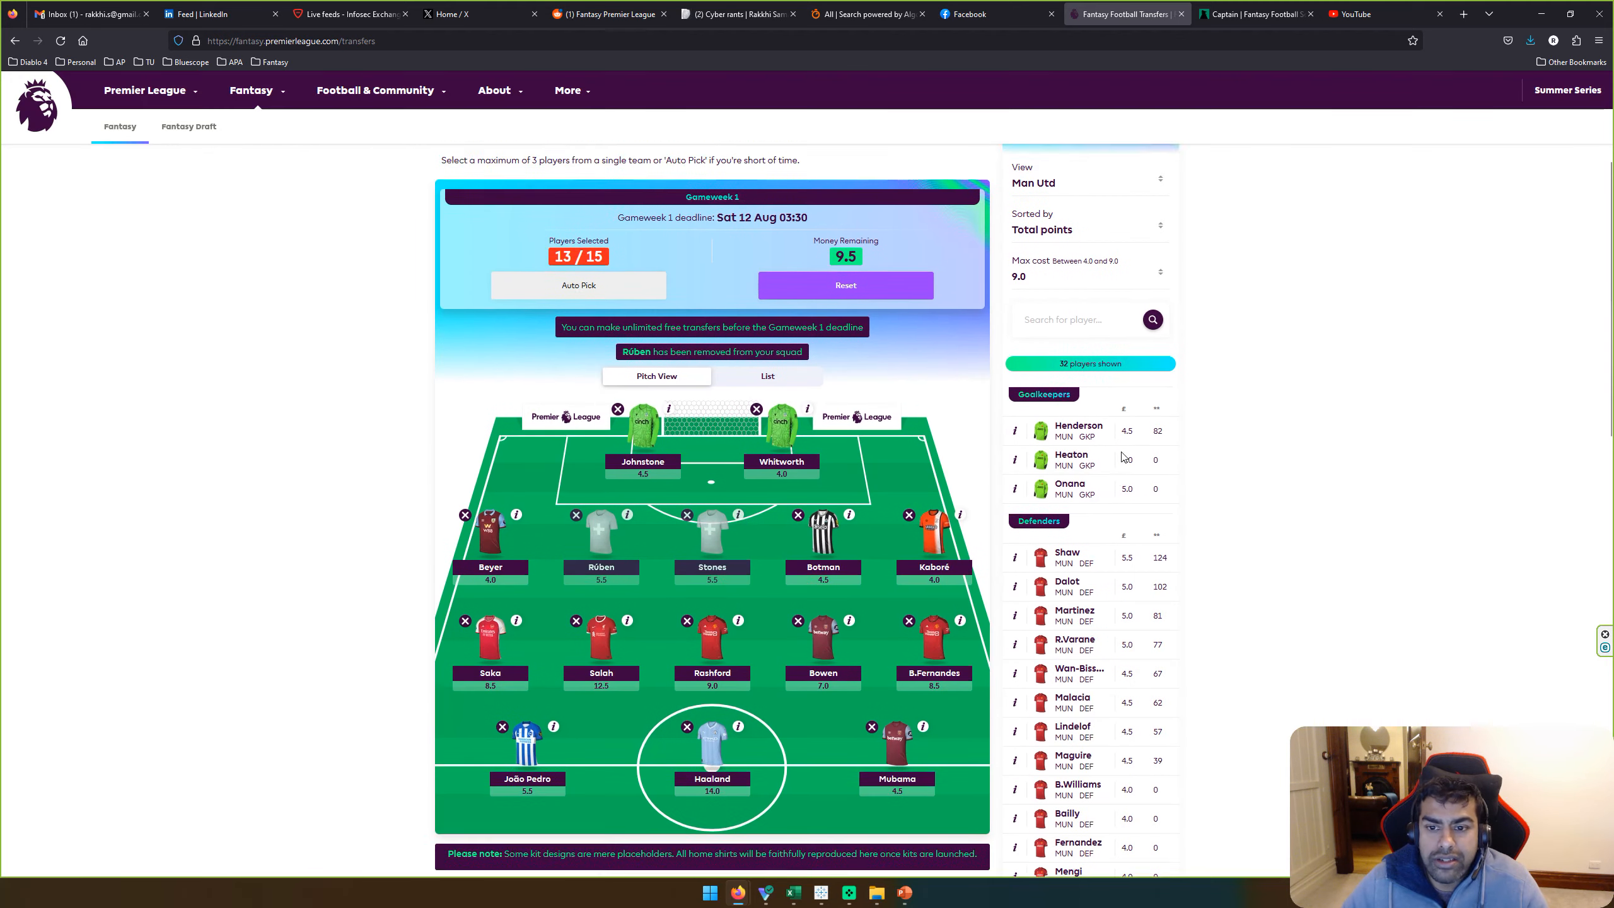
Step: Filter the player selection to Arsenal and add the defender Gabriel to the squad
scroll(1121, 456, "up", 2)
left_click(1115, 291)
scroll(1084, 351, "up", 2)
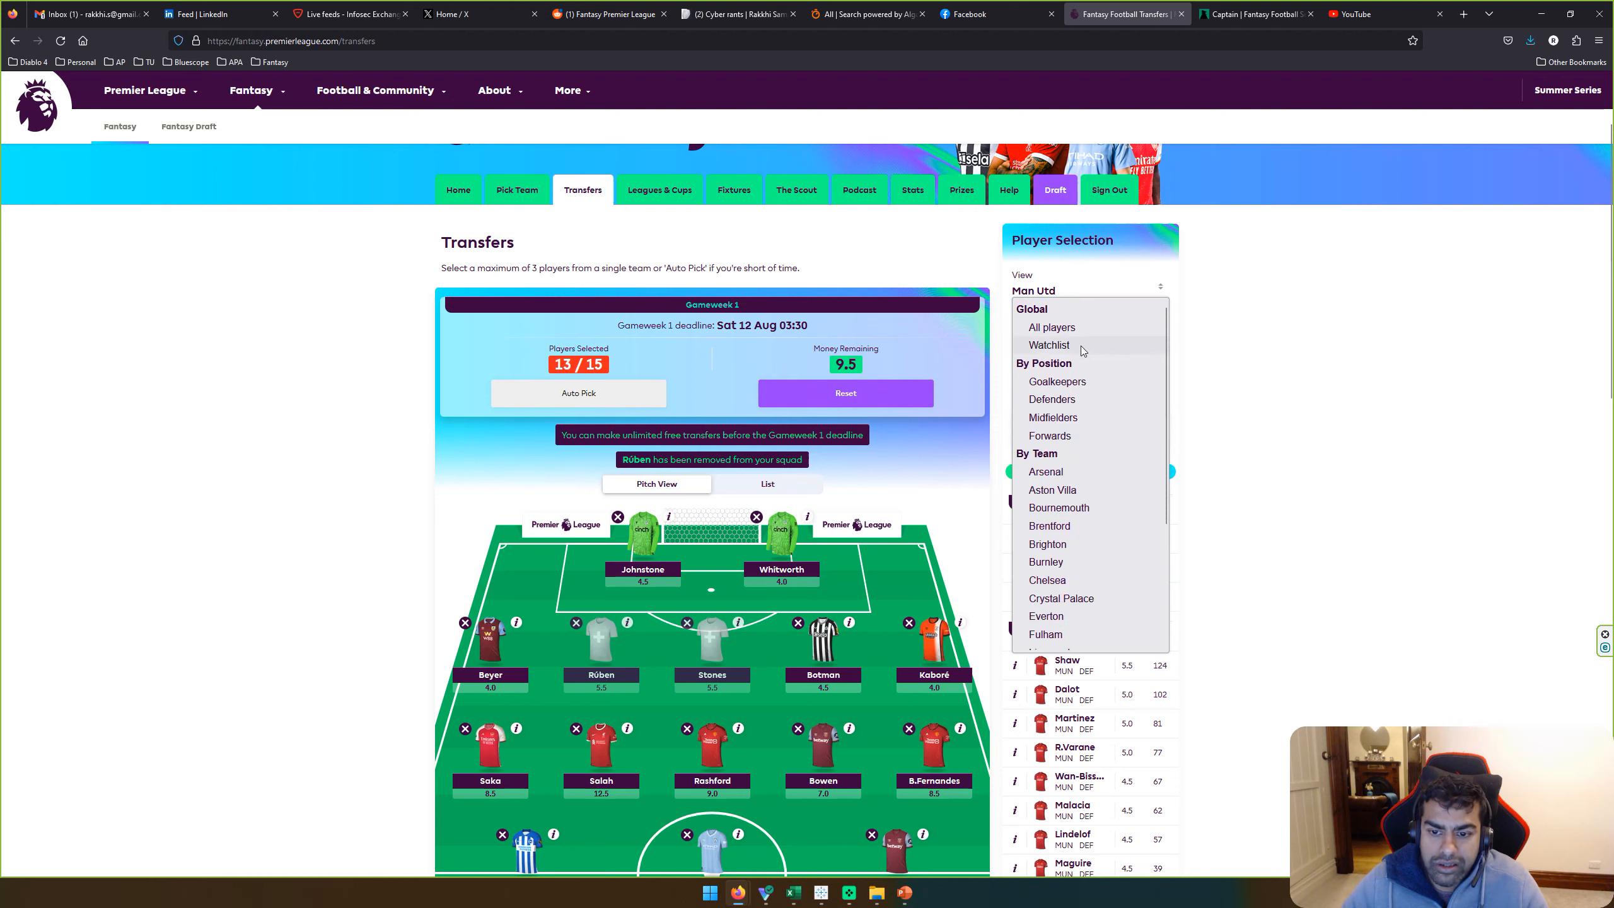
left_click(1065, 473)
scroll(1112, 565, "down", 2)
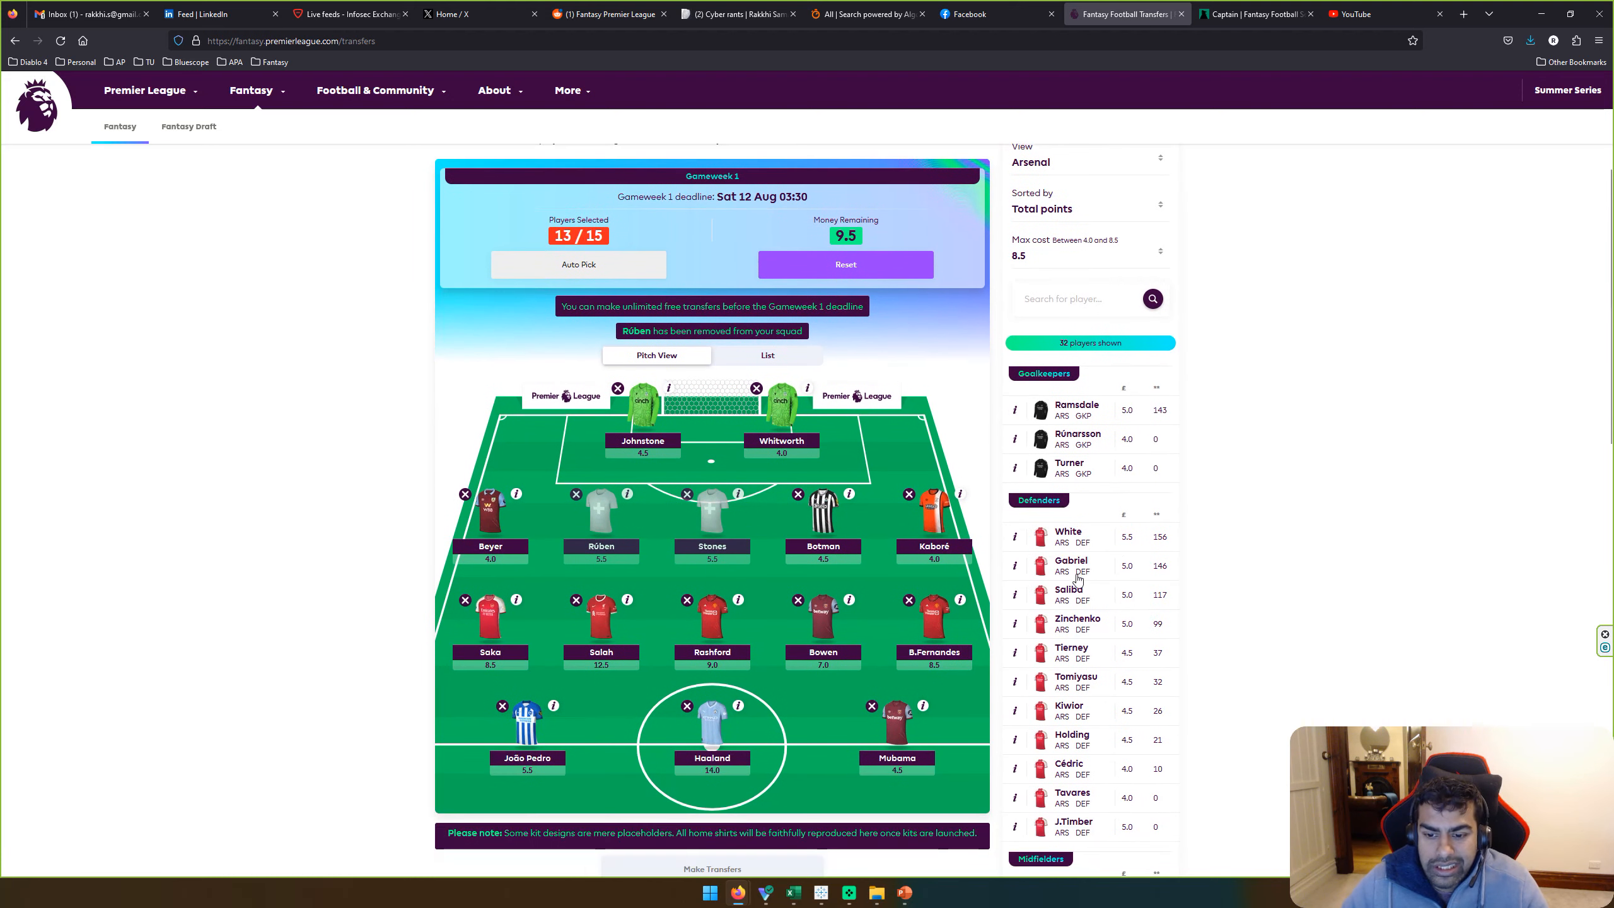
left_click(1074, 569)
left_click(719, 477)
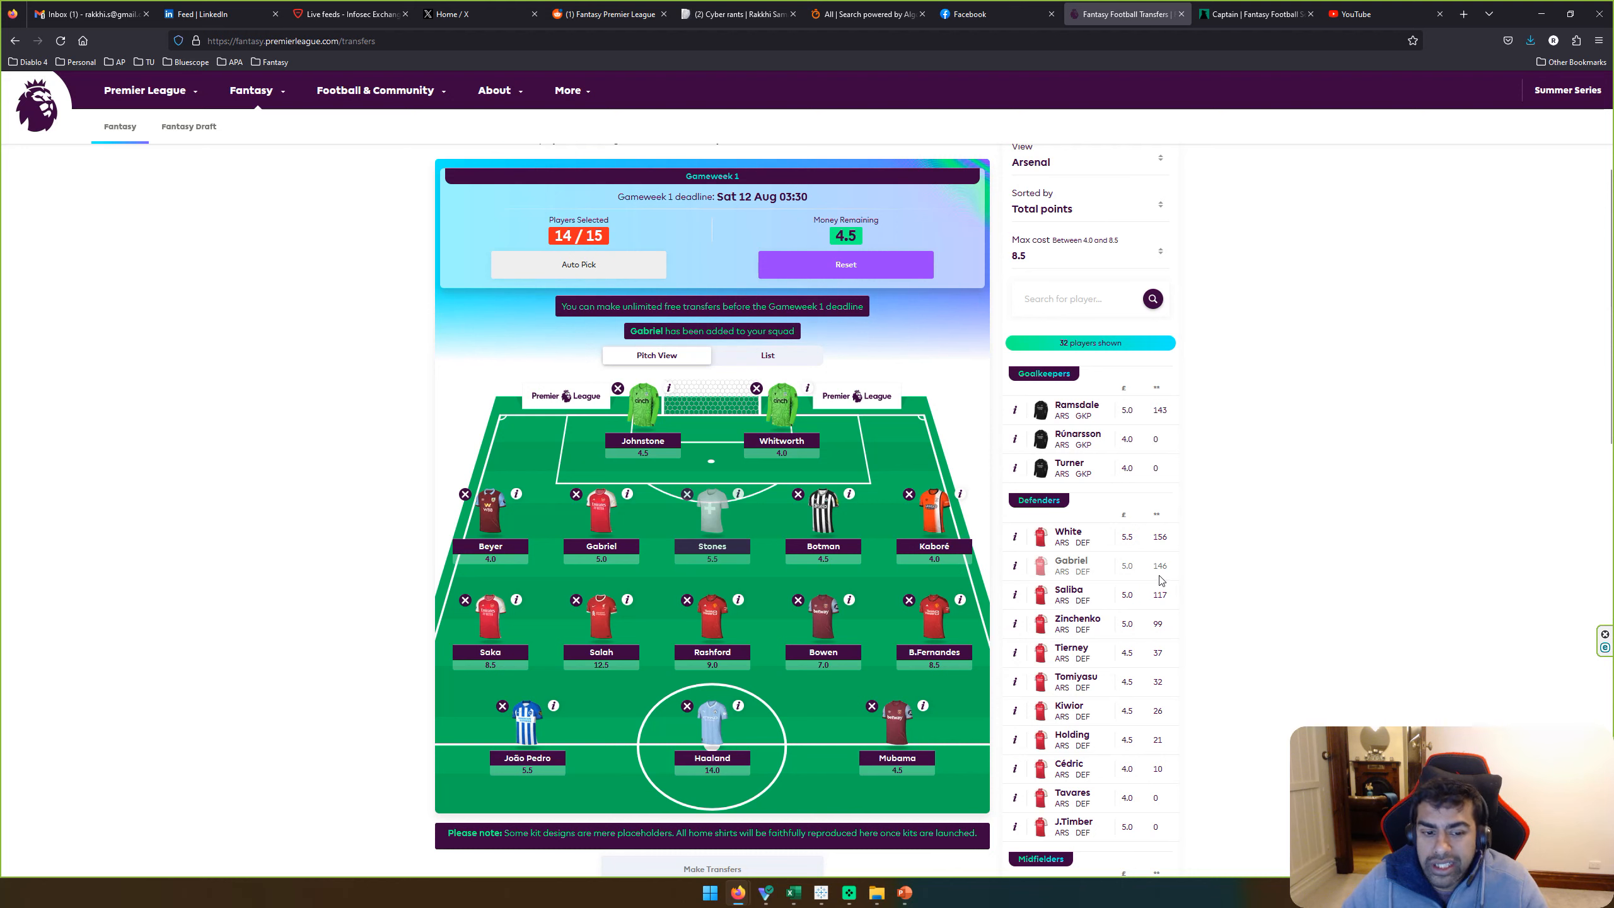
Step: Filter the player selection to Aston Villa and add the defender Pau to the squad
scroll(1161, 580, "up", 3)
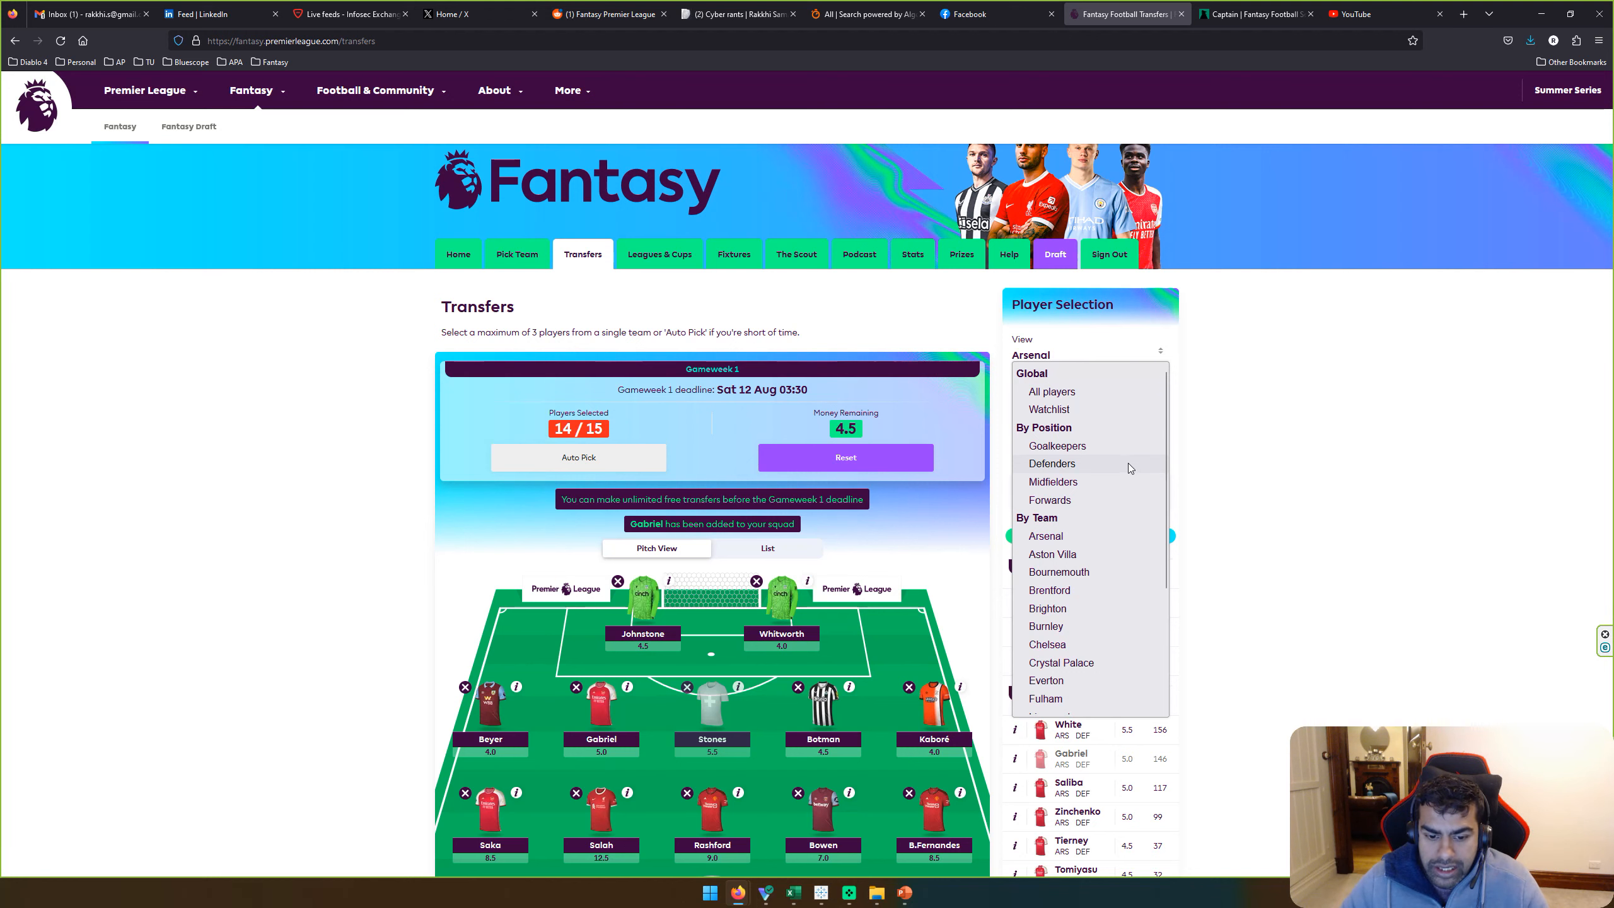
left_click(1092, 552)
scroll(1093, 546, "down", 2)
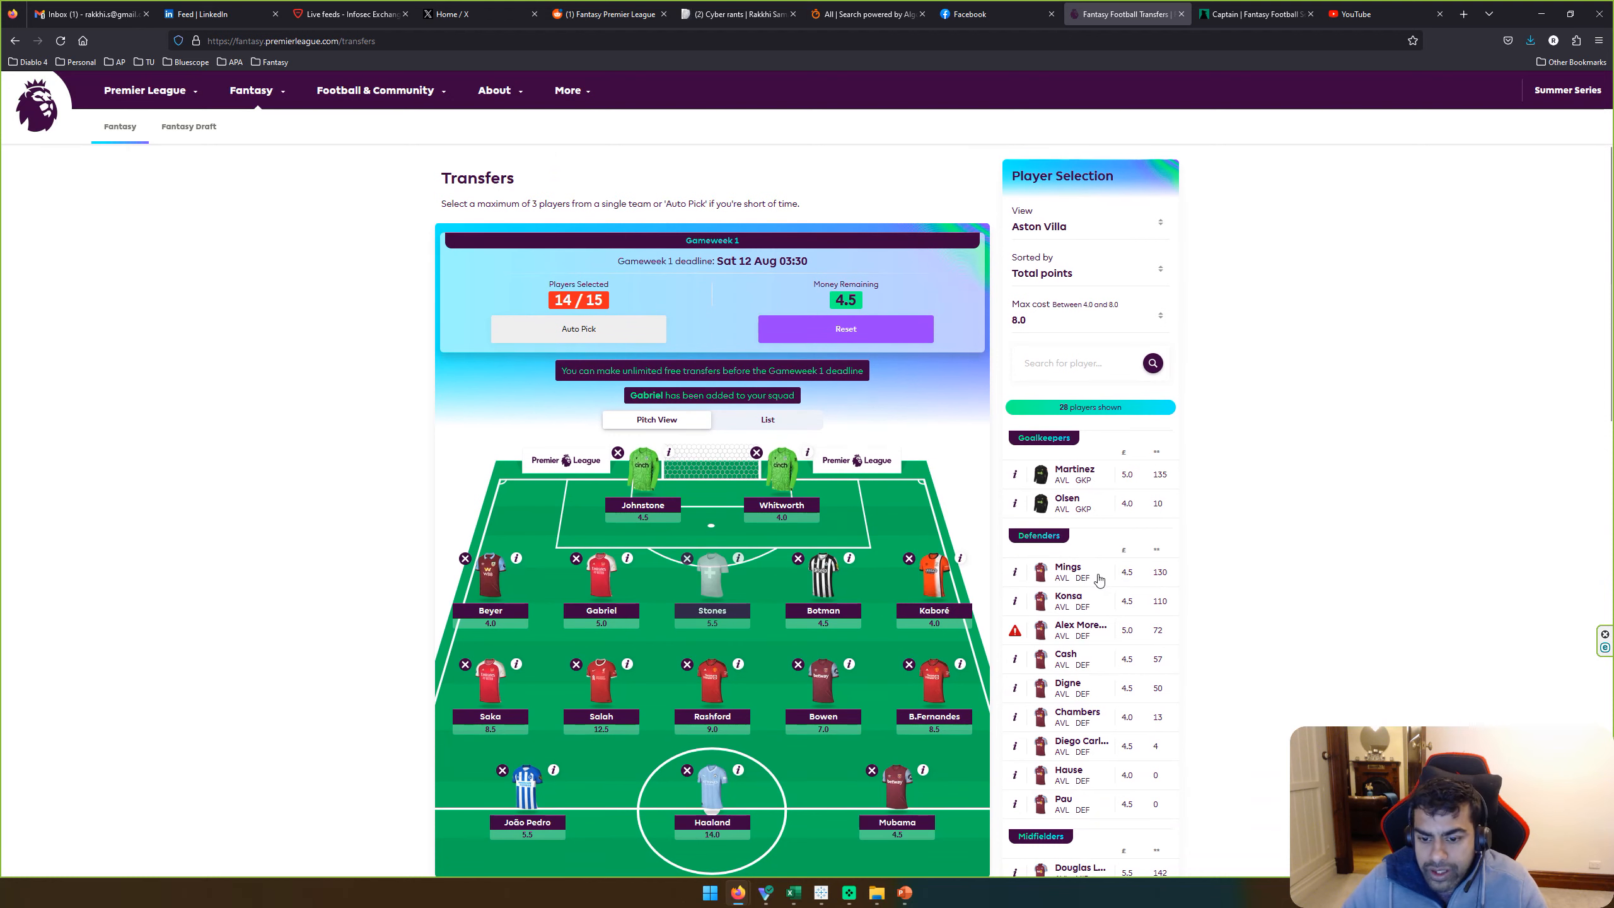
scroll(1199, 617, "down", 1)
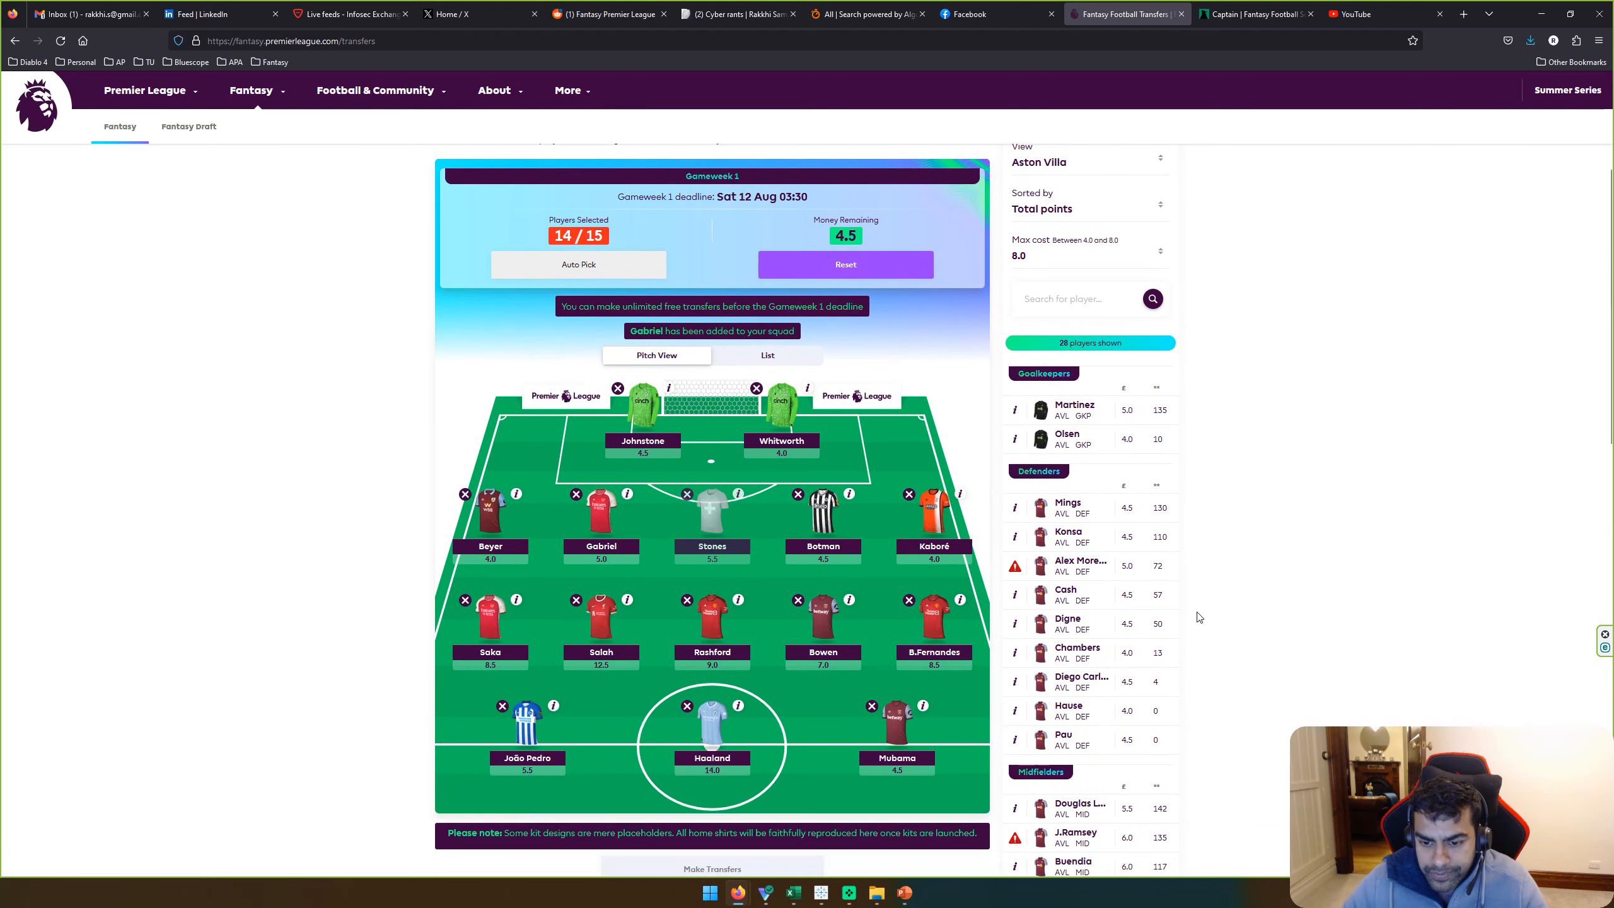
left_click(1065, 738)
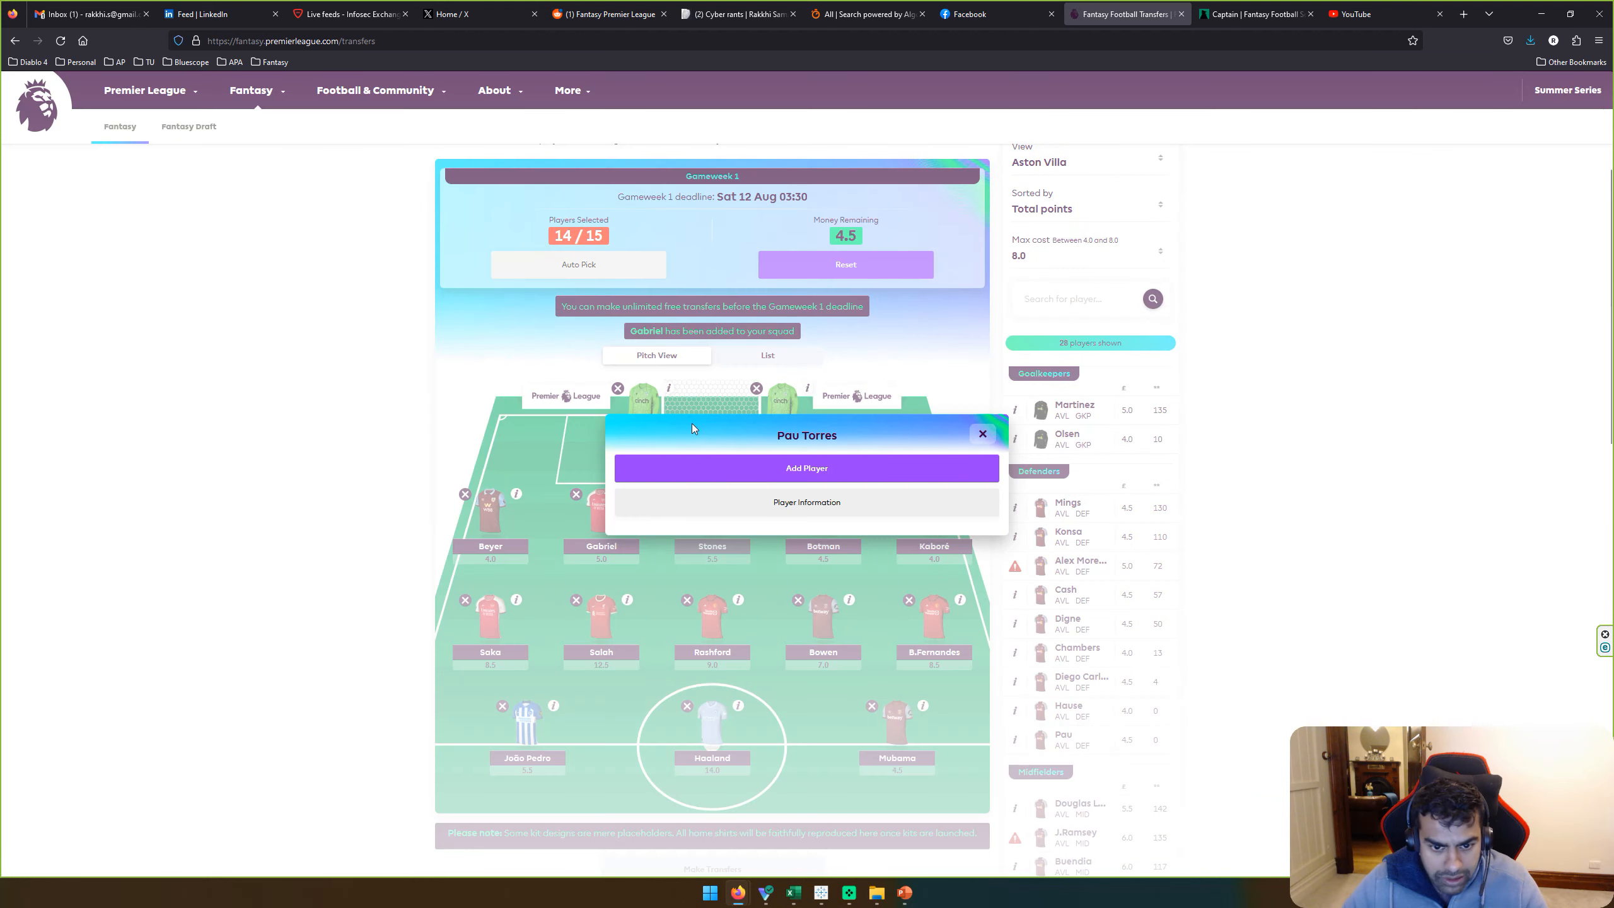
left_click(716, 468)
Step: Submit and confirm the four squad transfers for Gameweek 1
scroll(1016, 476, "down", 1)
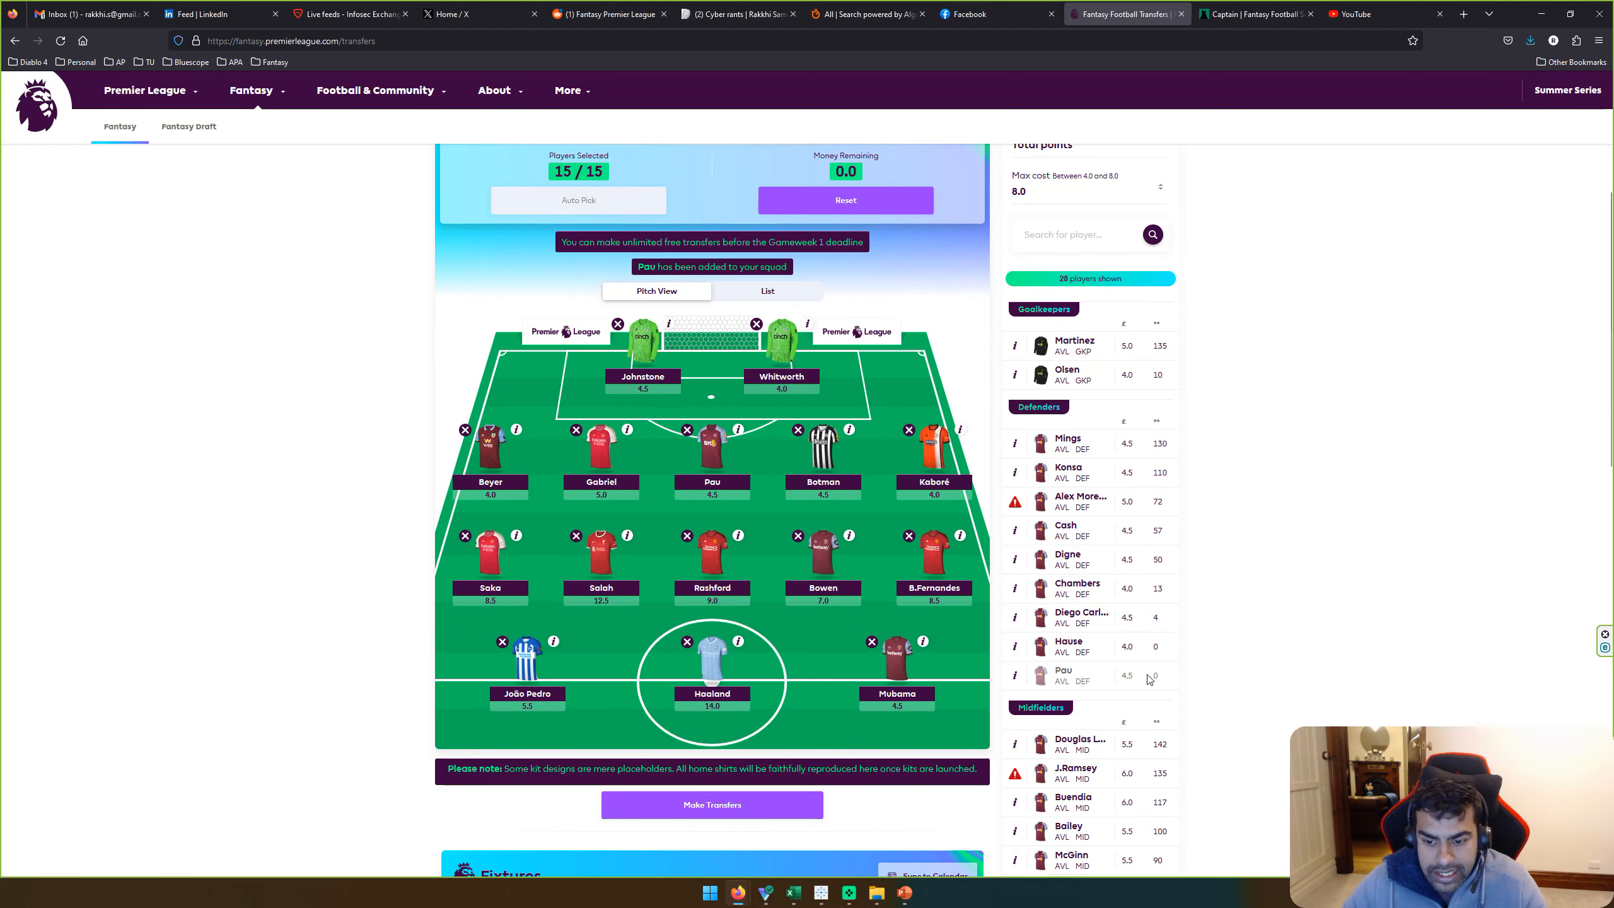
left_click(719, 808)
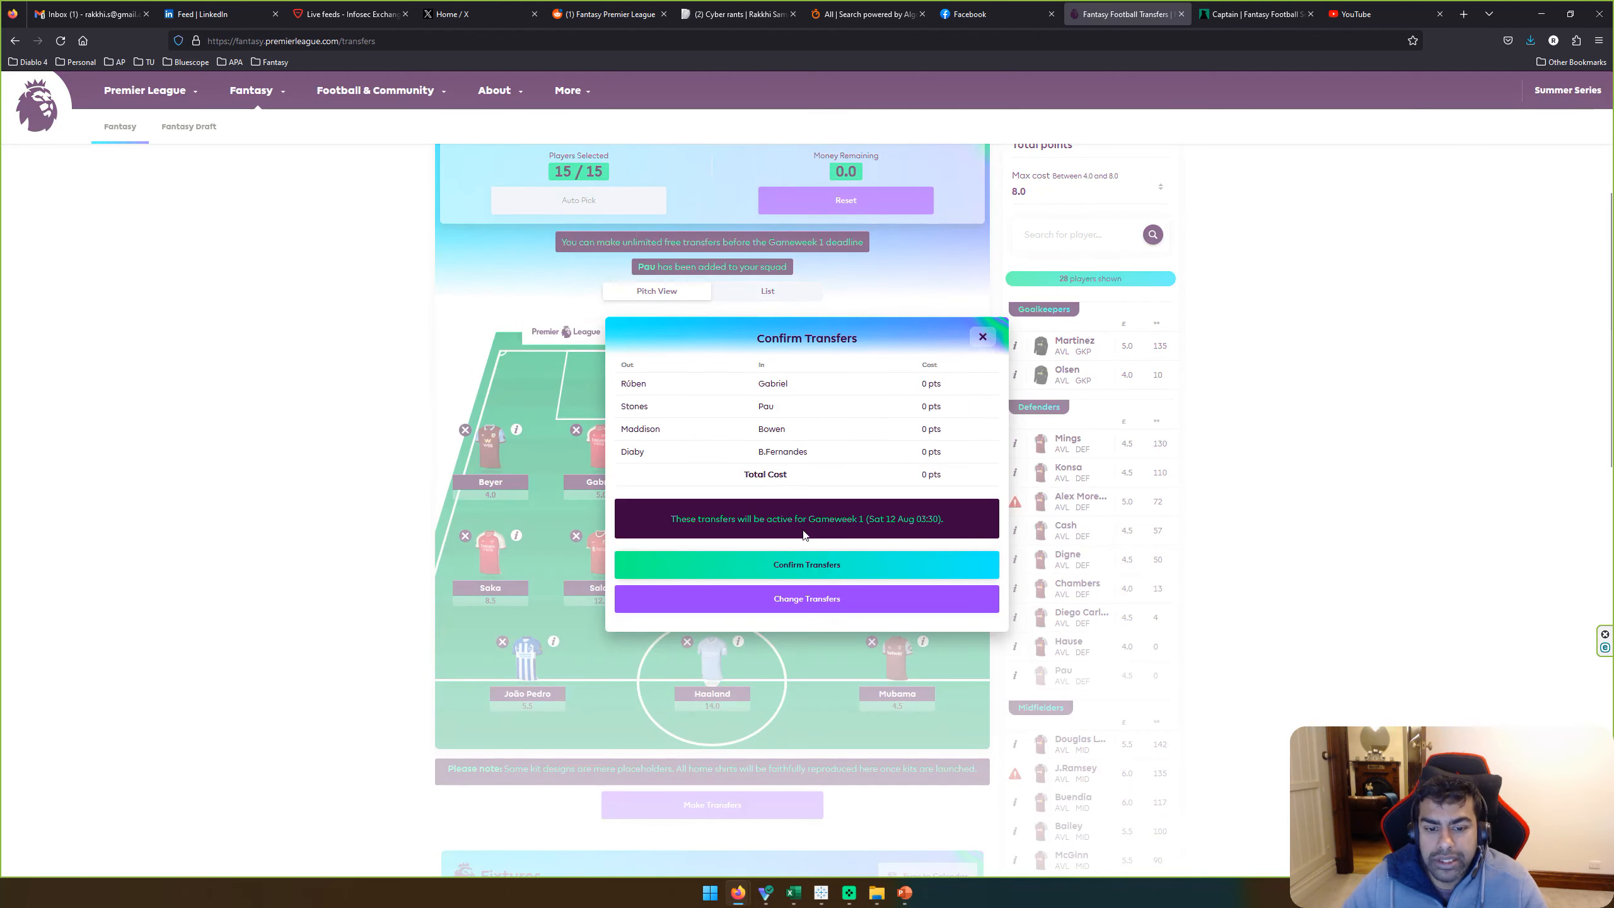
left_click(807, 563)
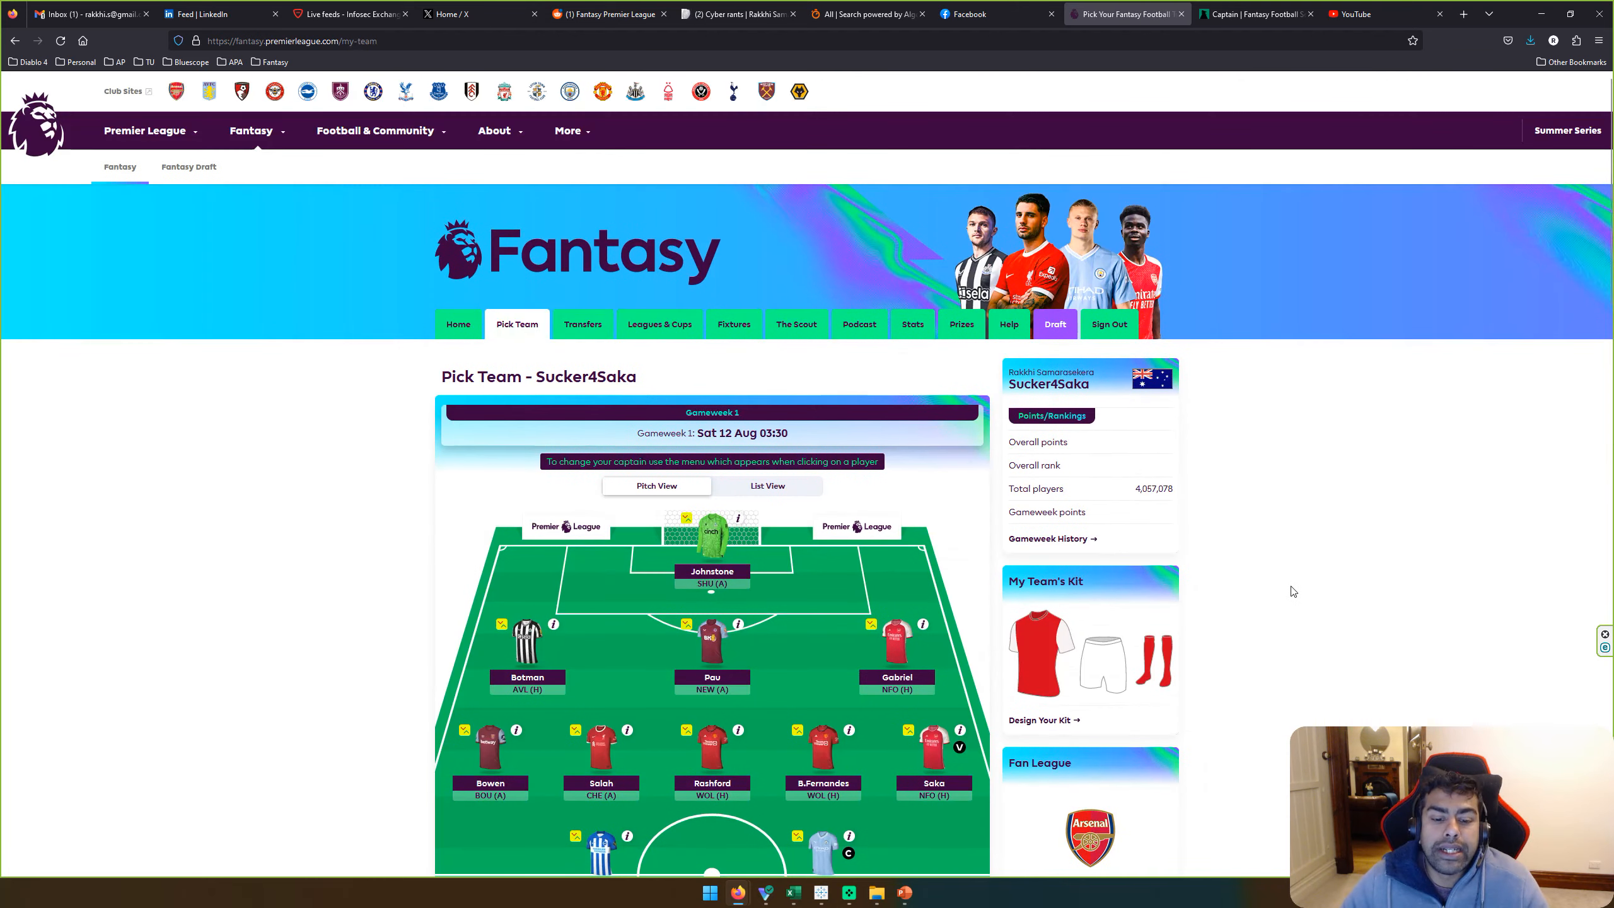
Step: Review the Gameweek 1 squad and check Kane's and Son's values in Tableau's FPL points vs xGI plot
scroll(1277, 591, "down", 3)
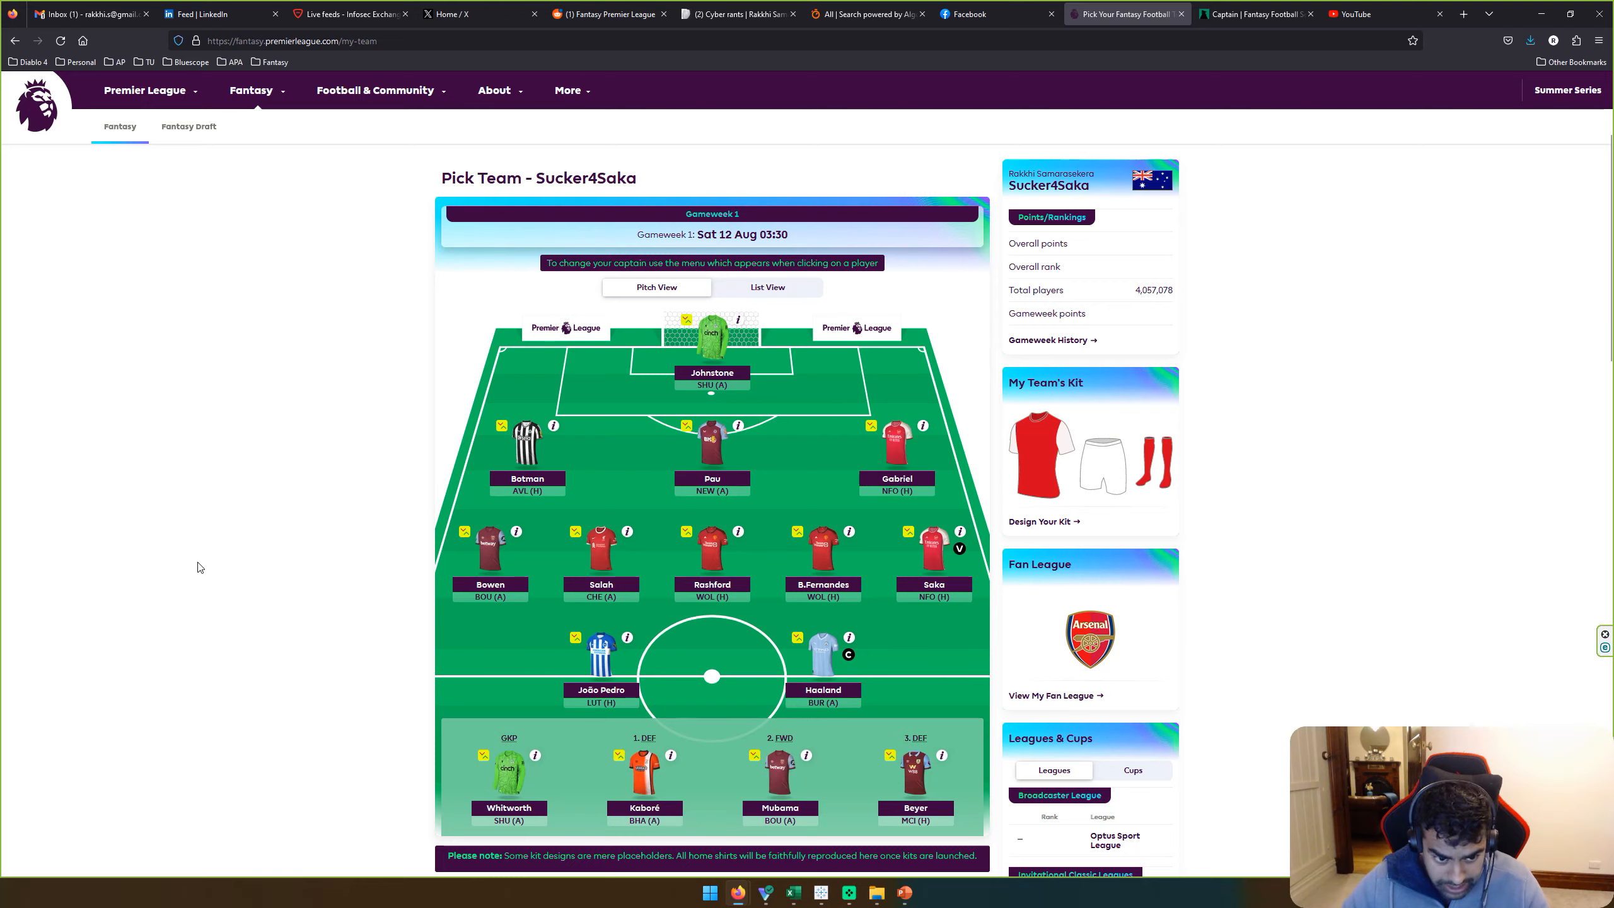
key("alt+Tab")
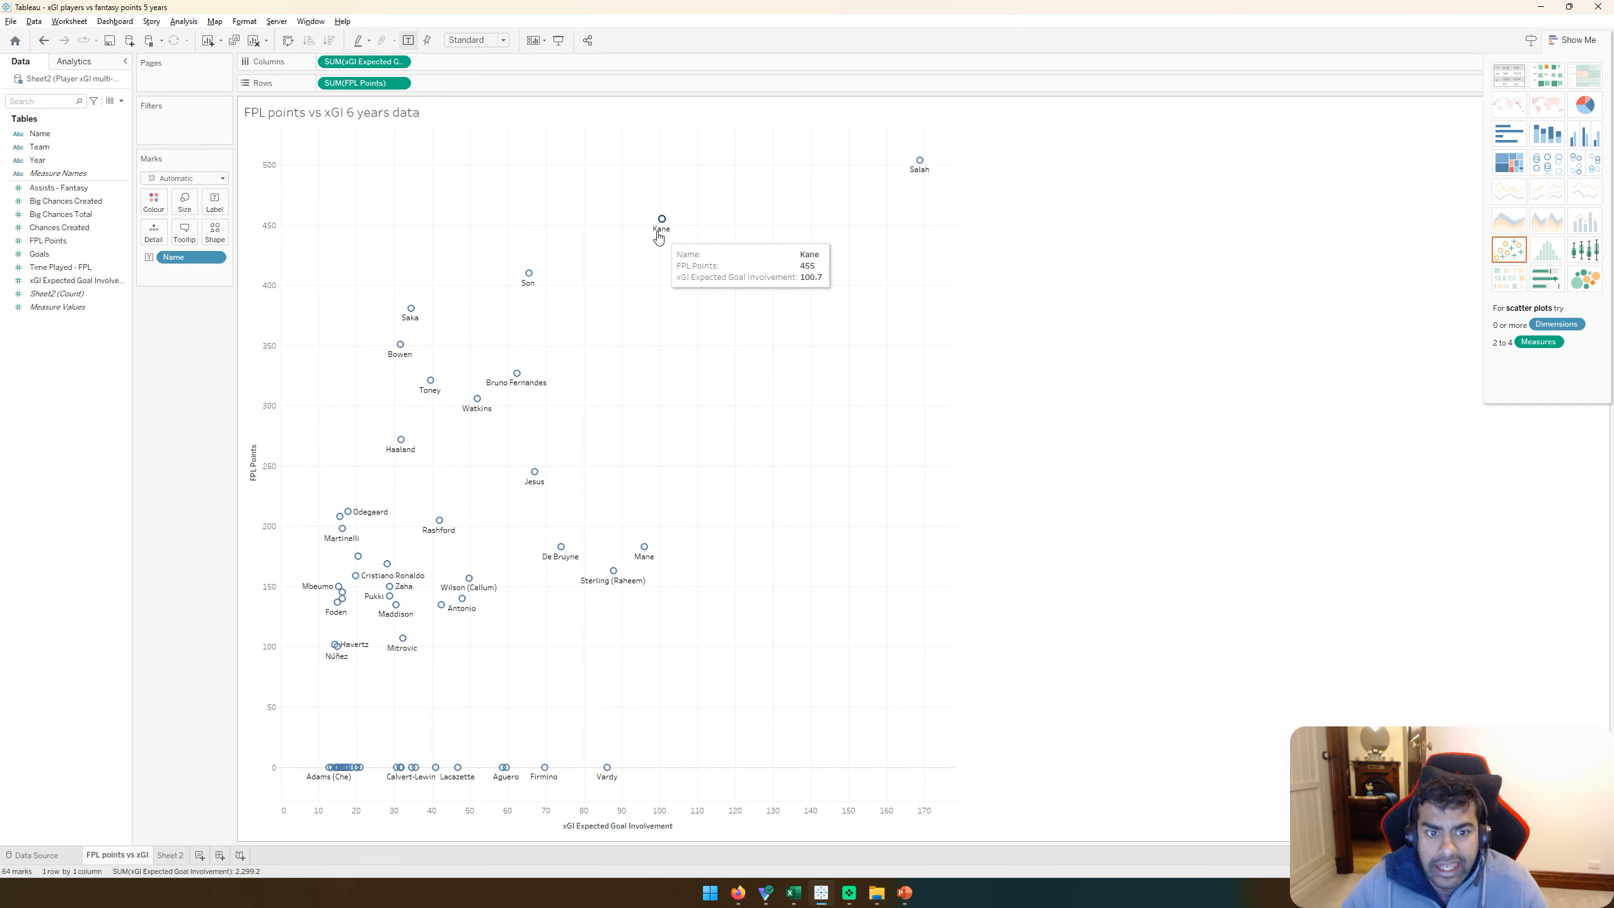
mouse_move(528, 282)
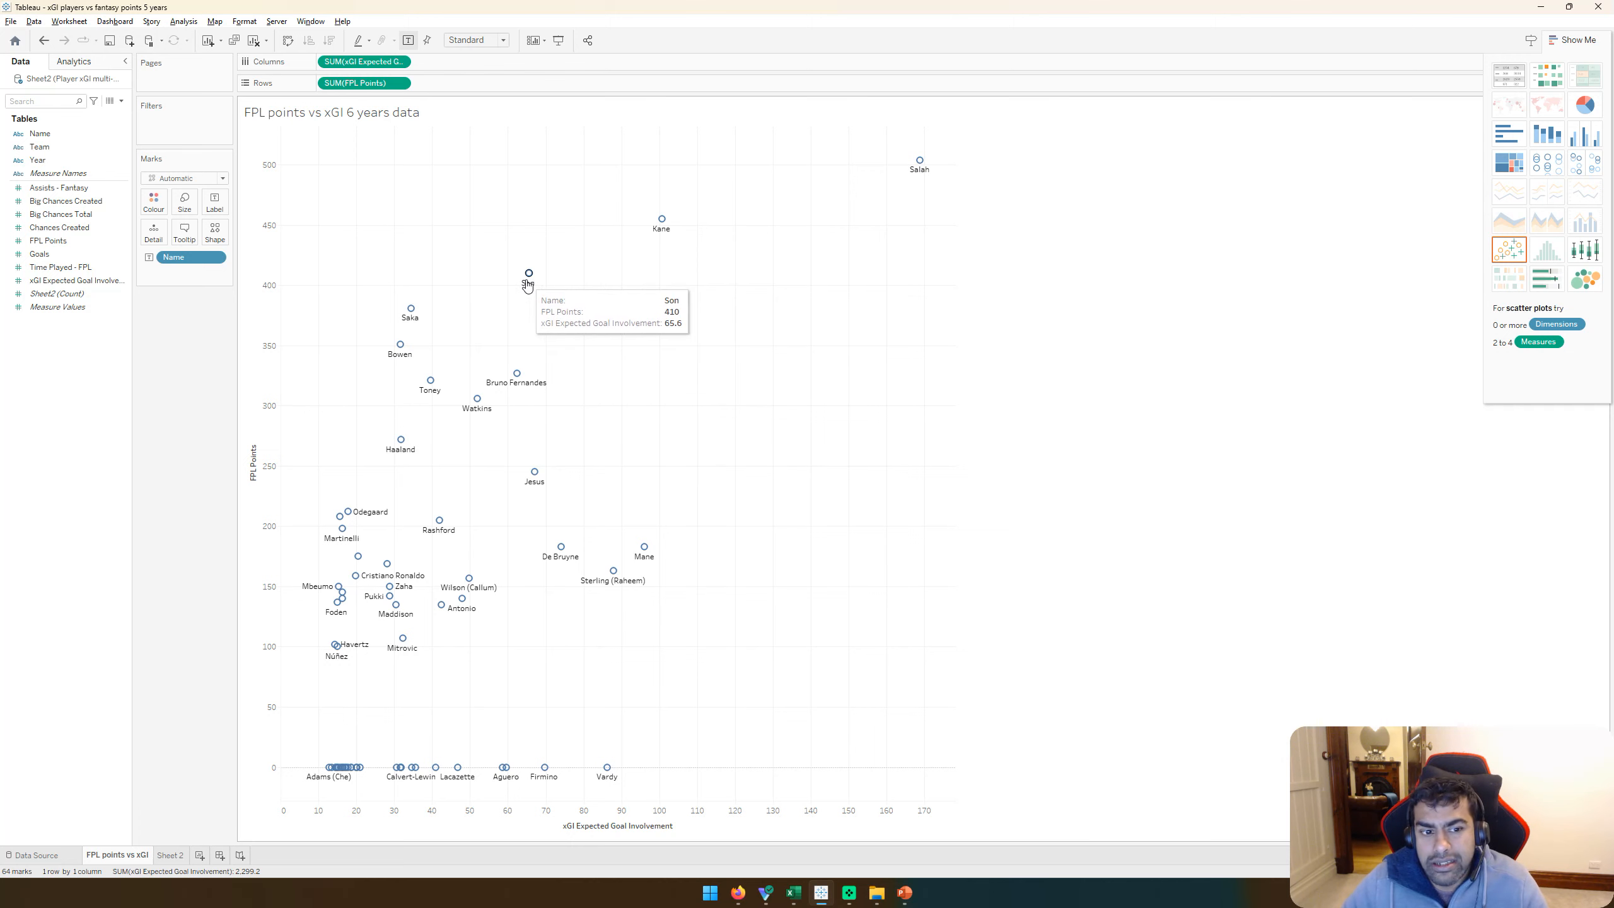
key("alt+Tab")
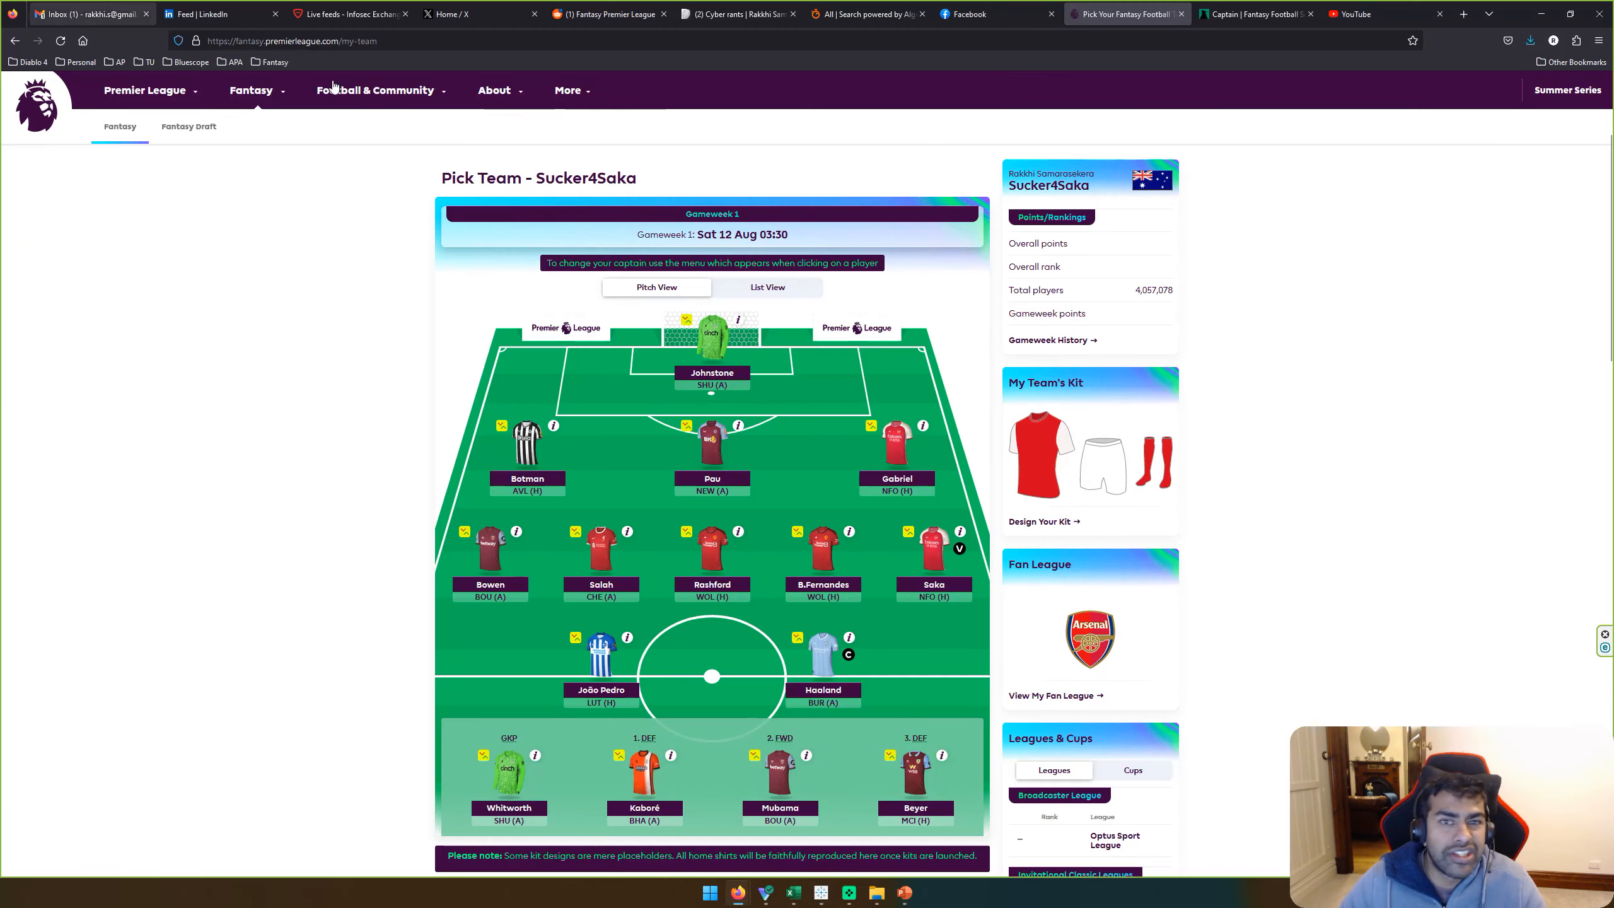
Step: Open Fantasy Football Scout's Season Ticker in a new browser tab and switch to it
left_click(1252, 13)
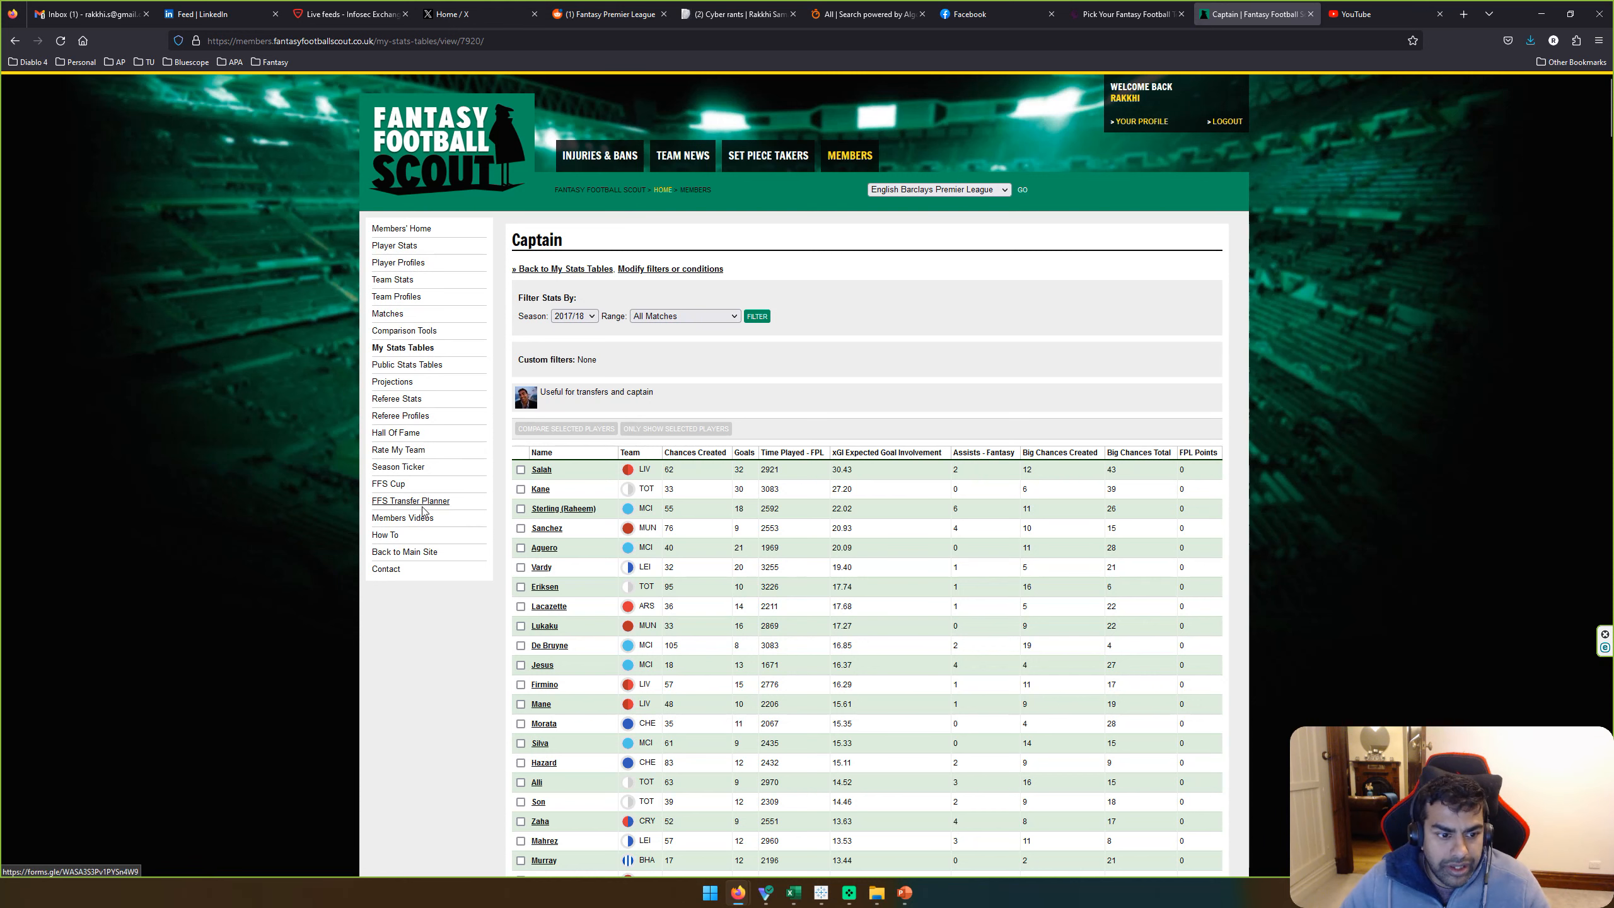
right_click(403, 467)
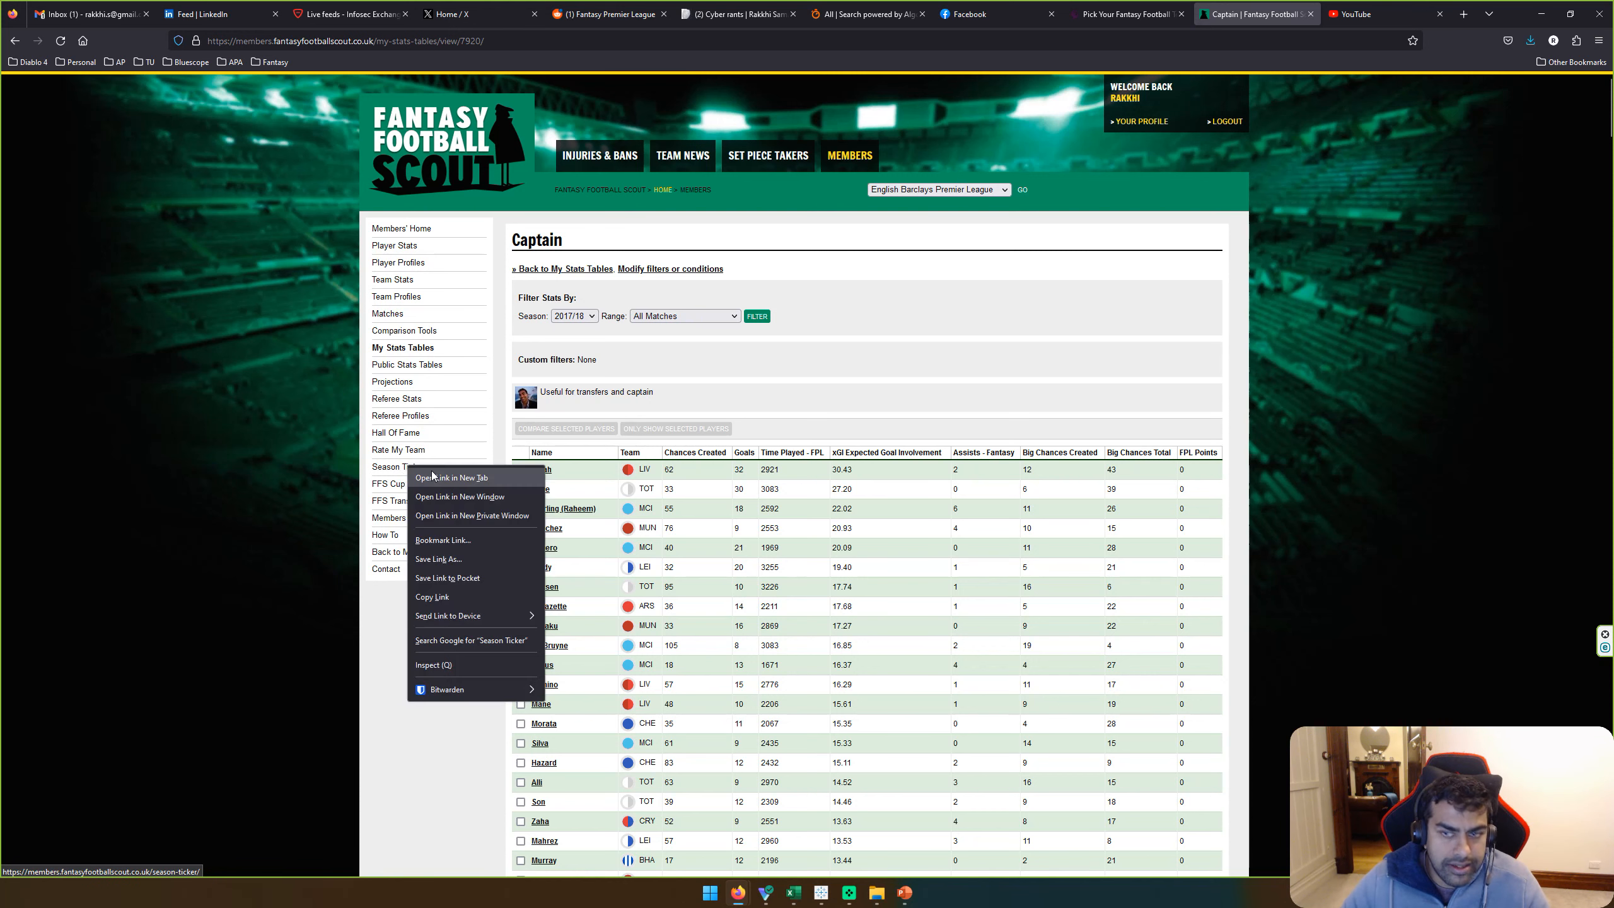
left_click(445, 475)
left_click(1271, 13)
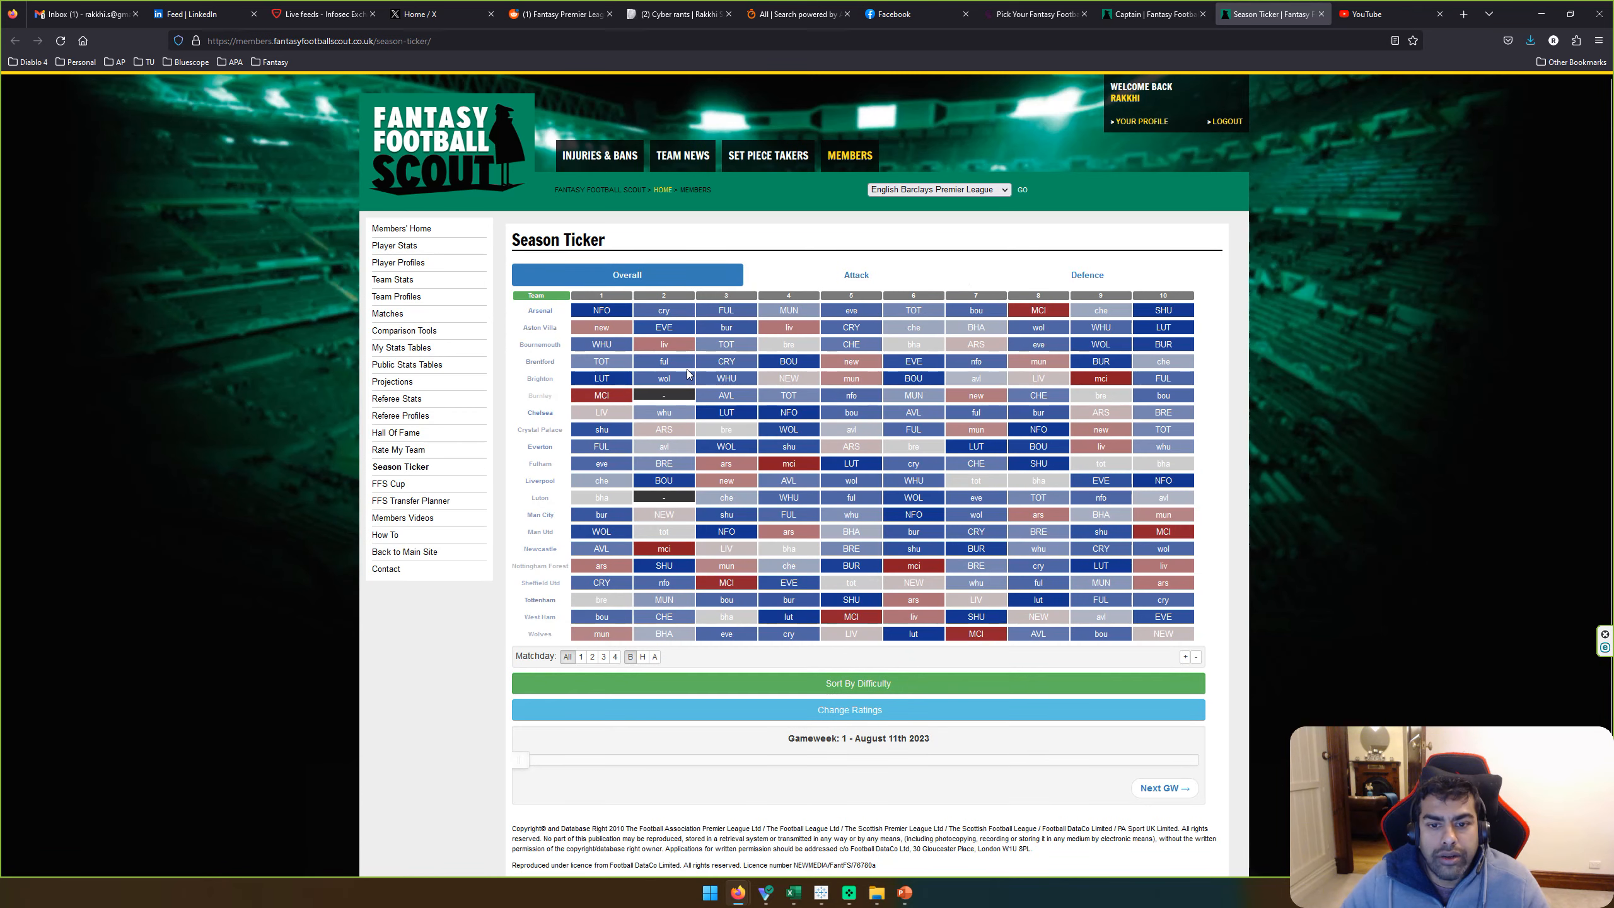
Step: Show the Season Ticker's Attack fixture difficulty and reduce the range to gameweeks 1 to 6
left_click(882, 268)
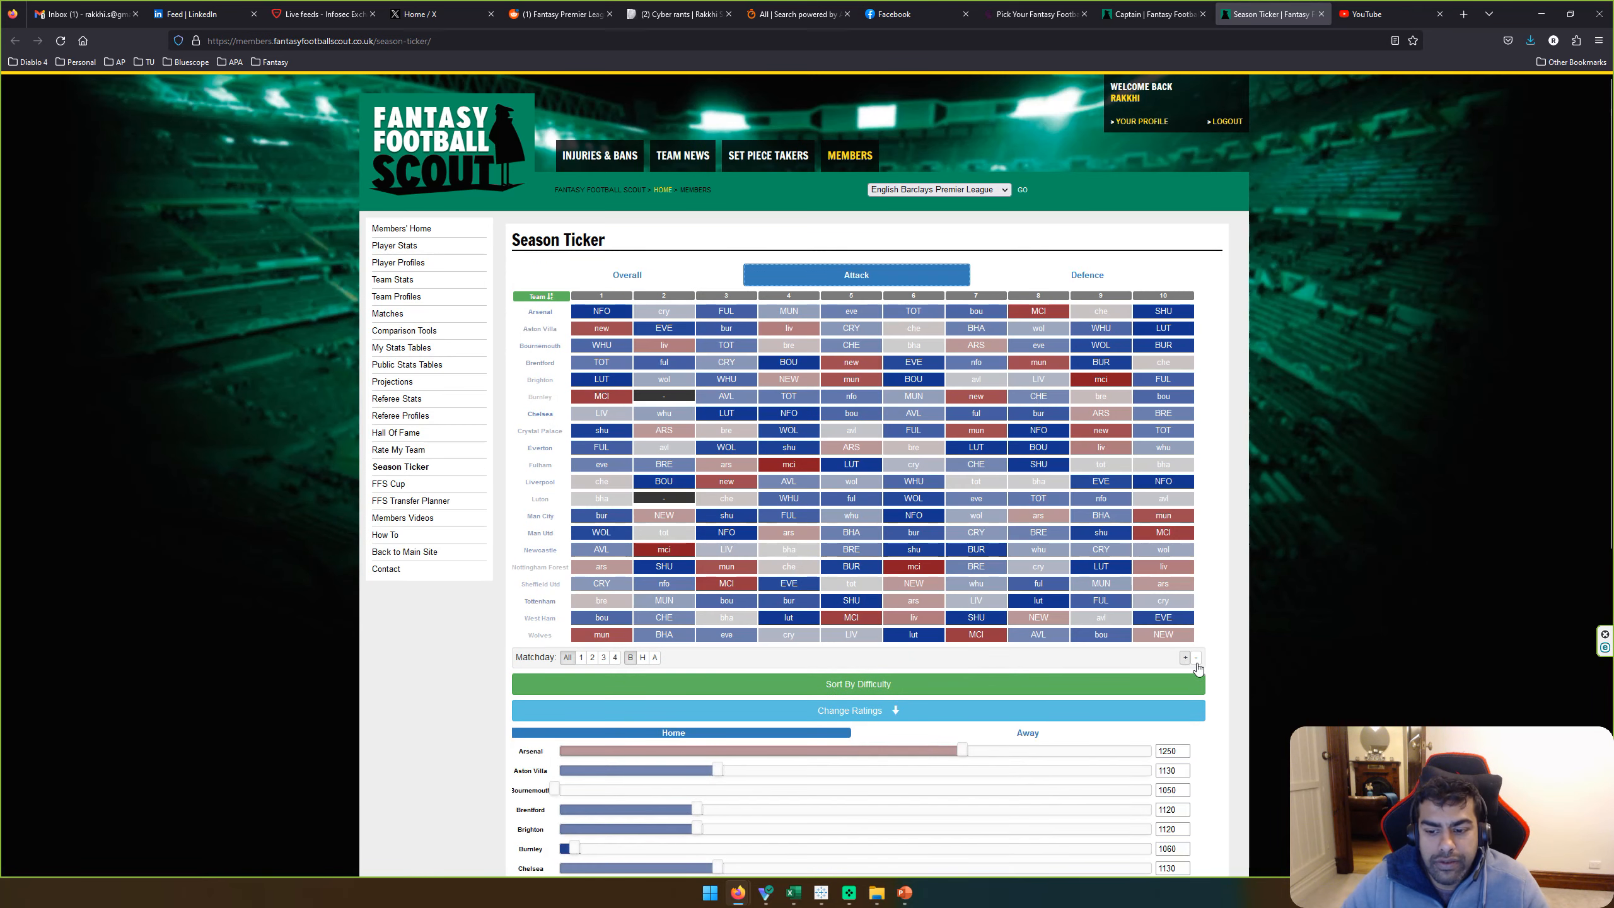
left_click(1196, 658)
left_click(1196, 659)
left_click(1196, 659)
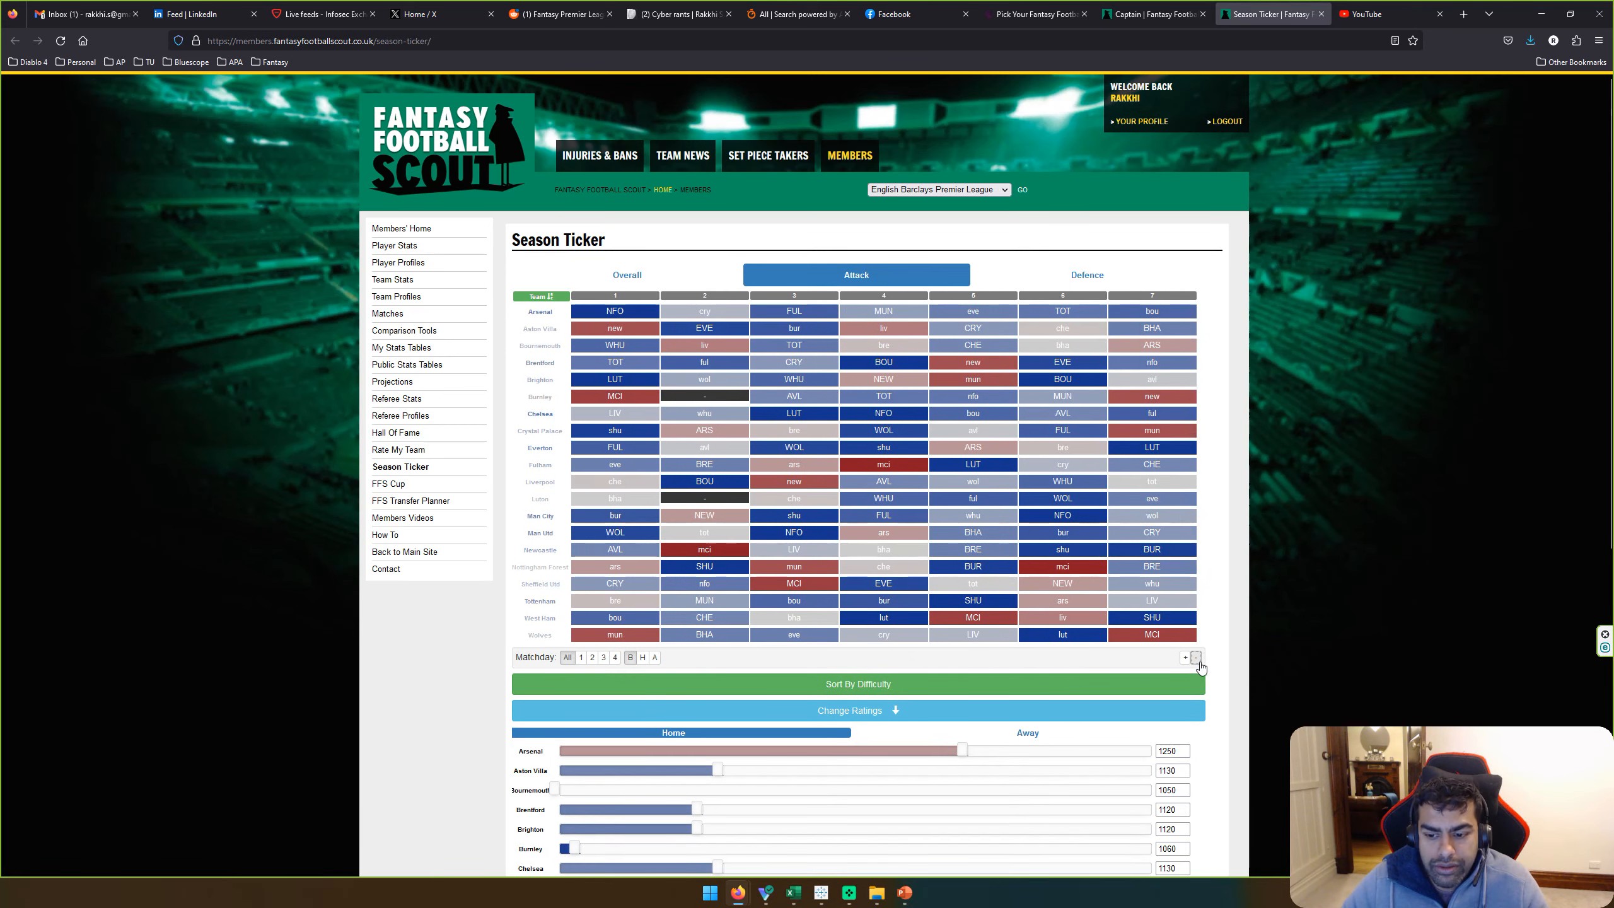
left_click(1196, 658)
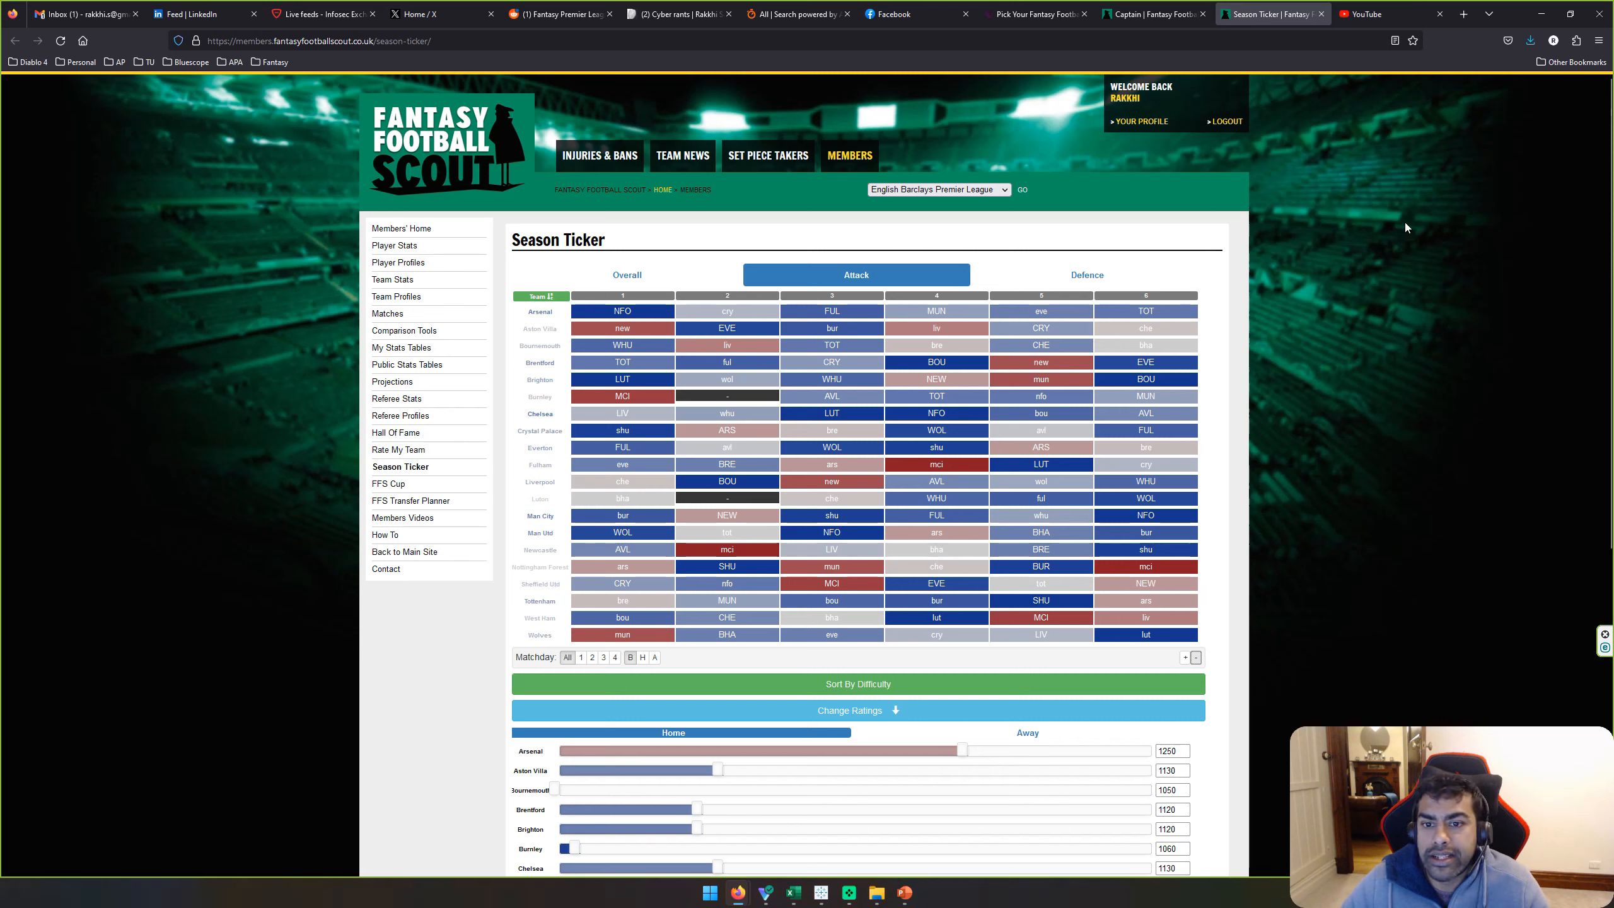
Step: Compare the picked fantasy squad with the player marks in Tableau's FPL points vs xGI plot, including Mane
key("alt+Tab")
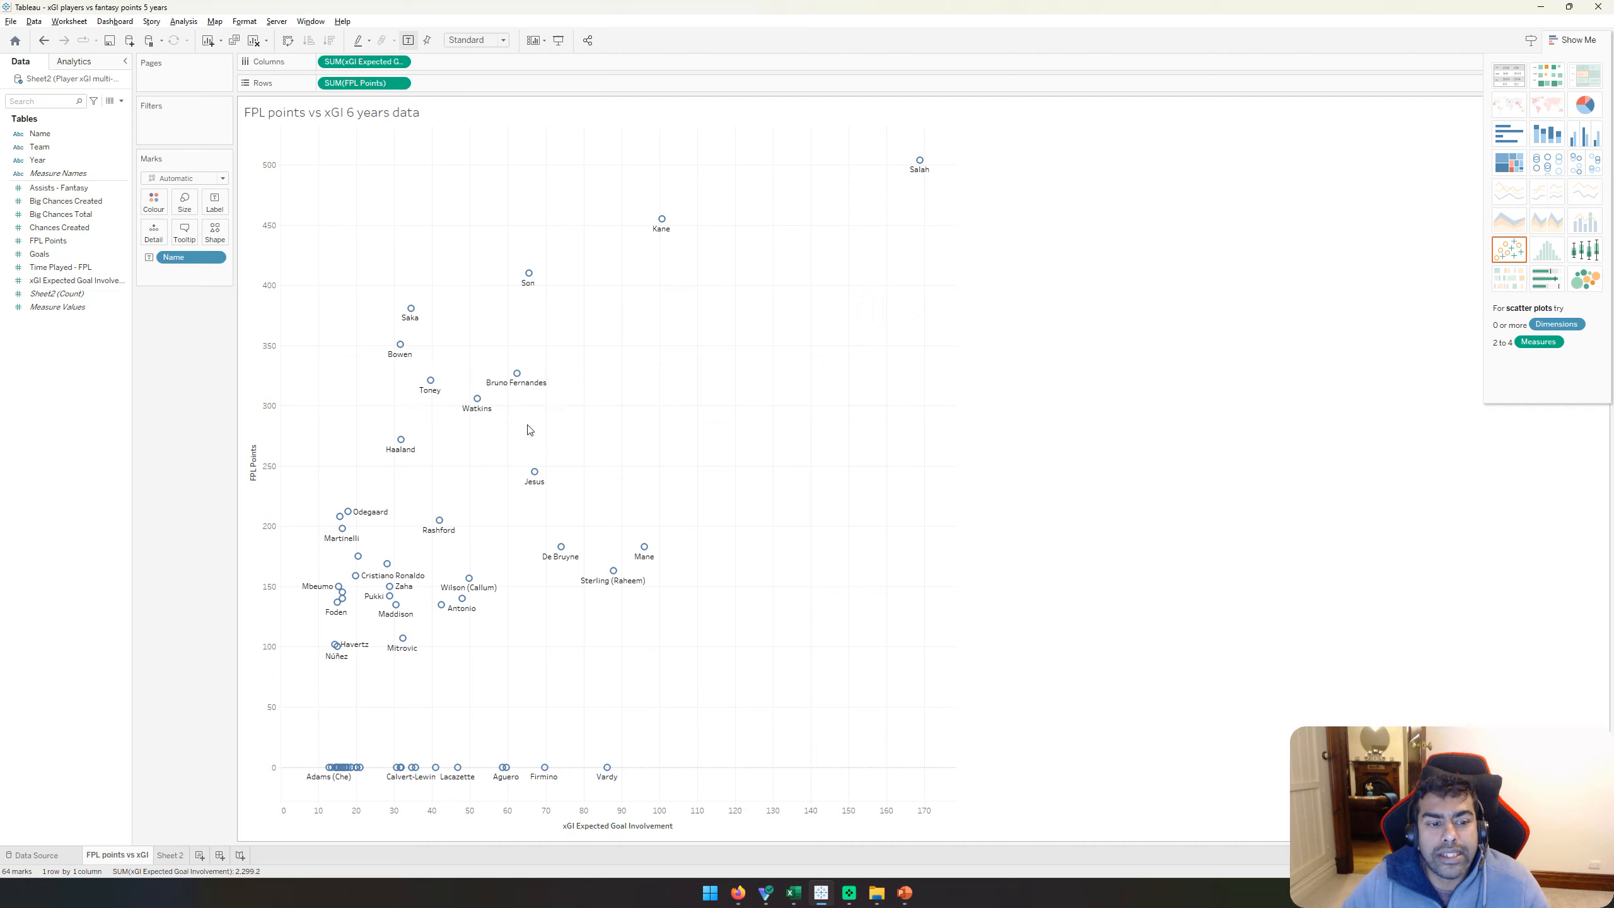
key("alt+Tab")
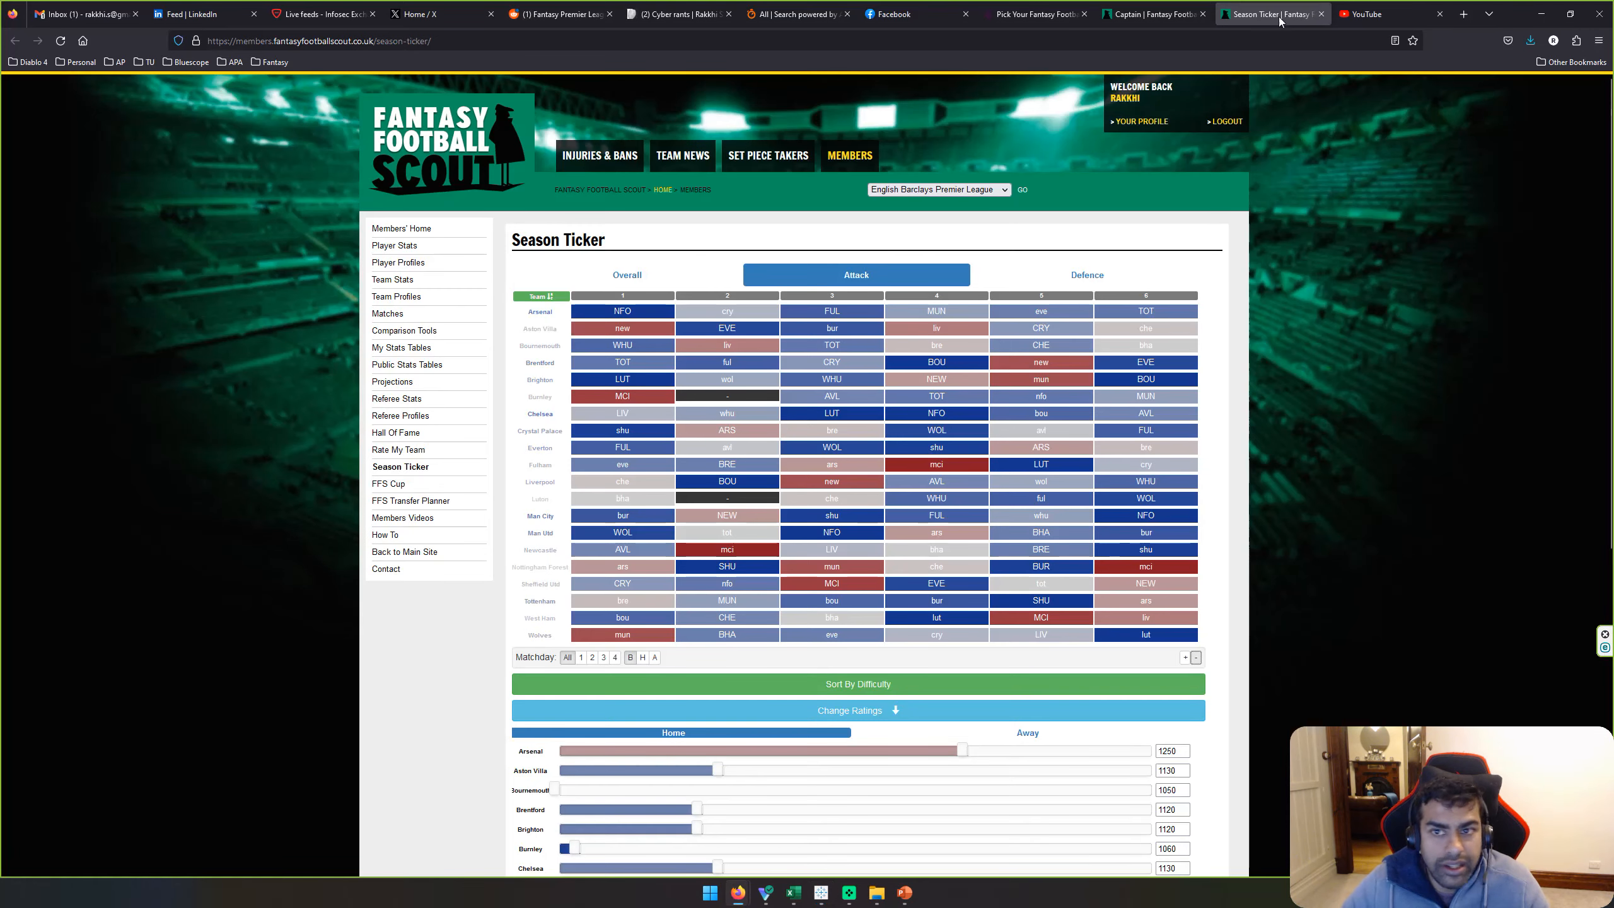
left_click(1034, 14)
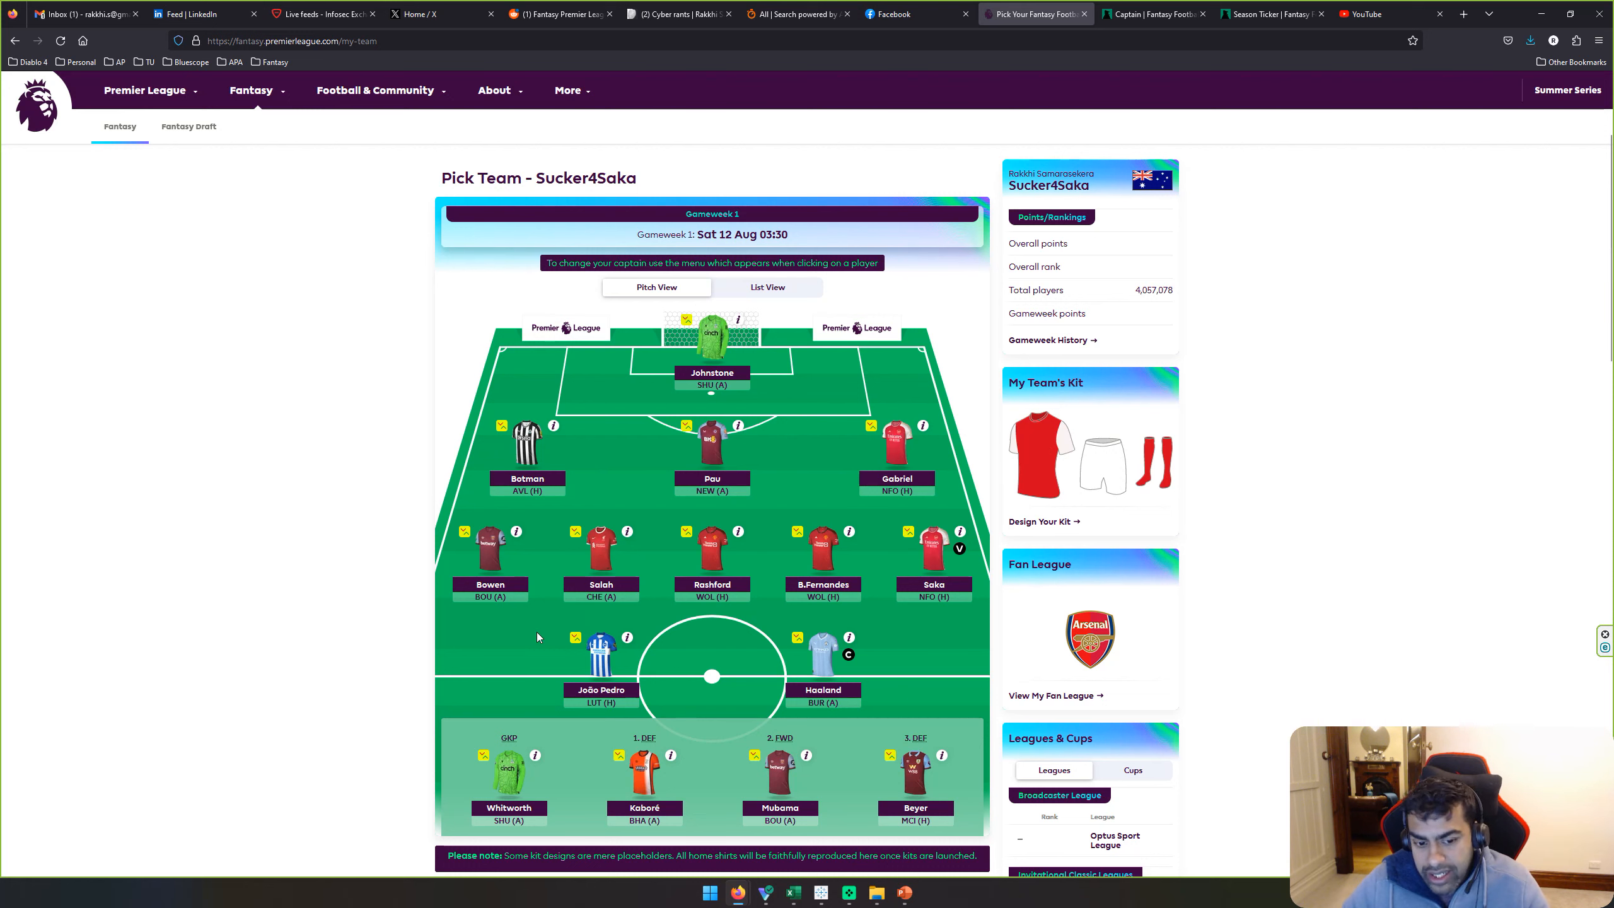
key("alt+Tab")
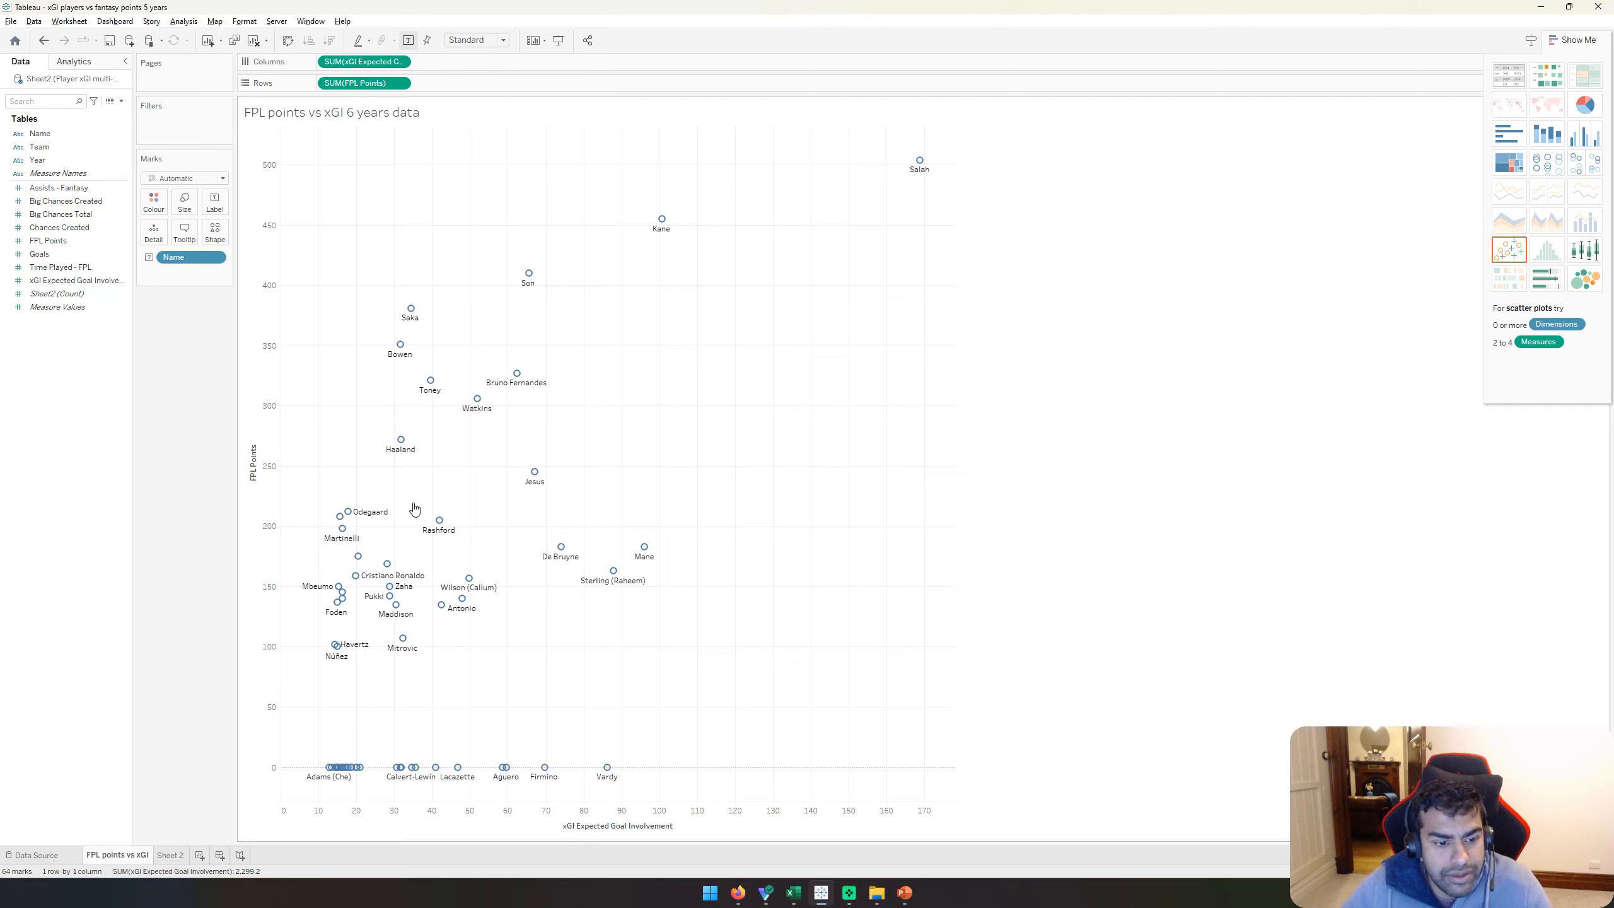
mouse_move(481, 411)
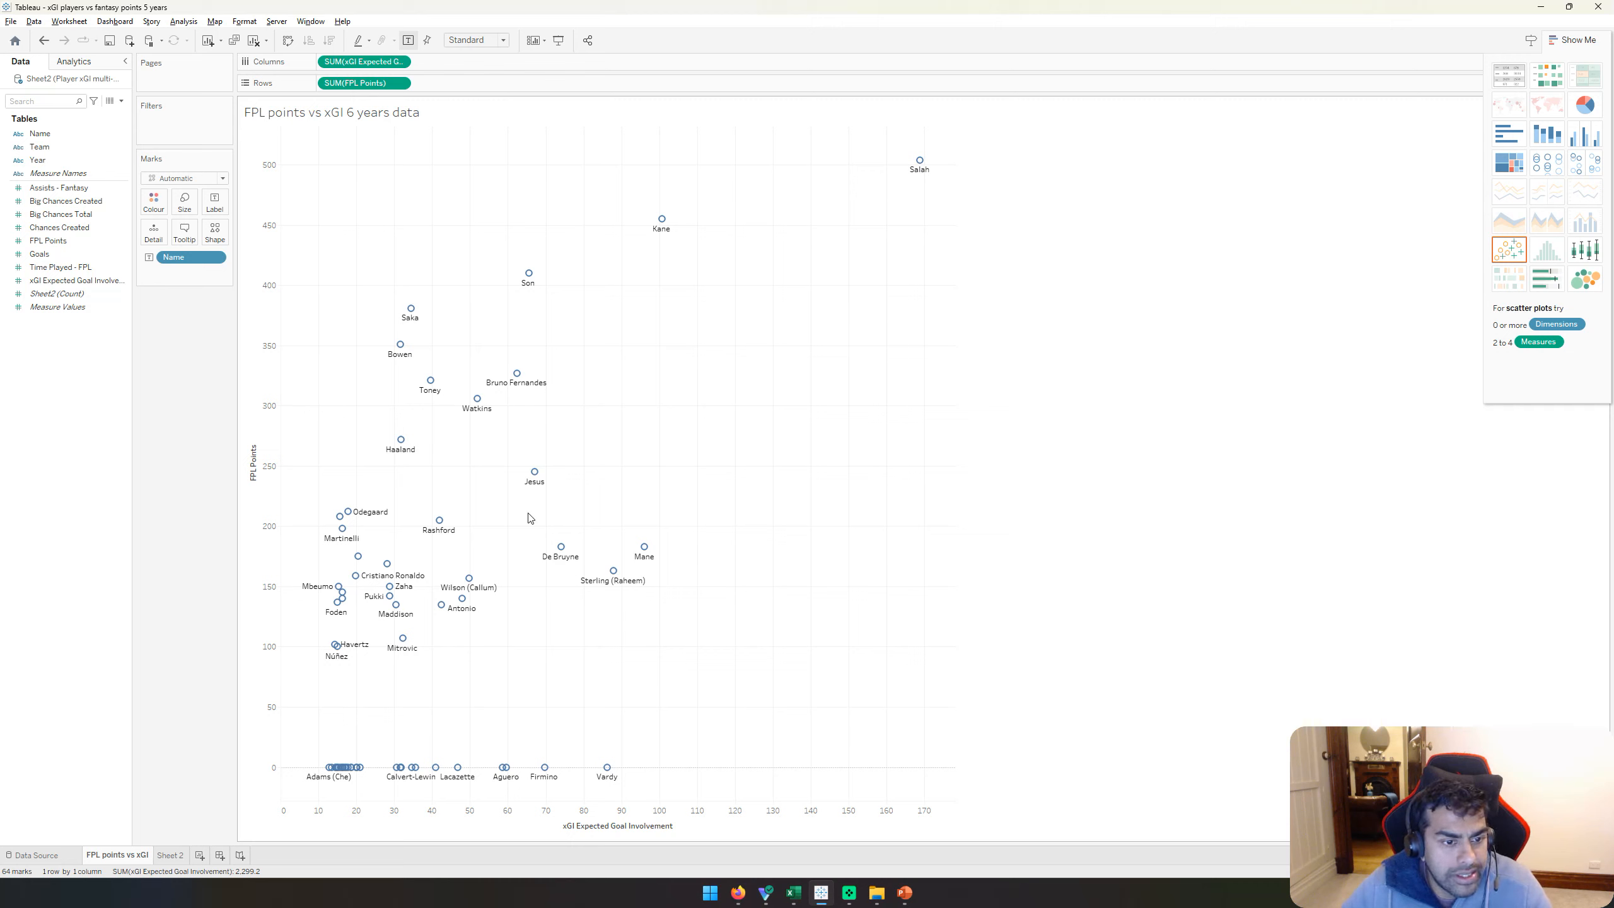
mouse_move(360, 522)
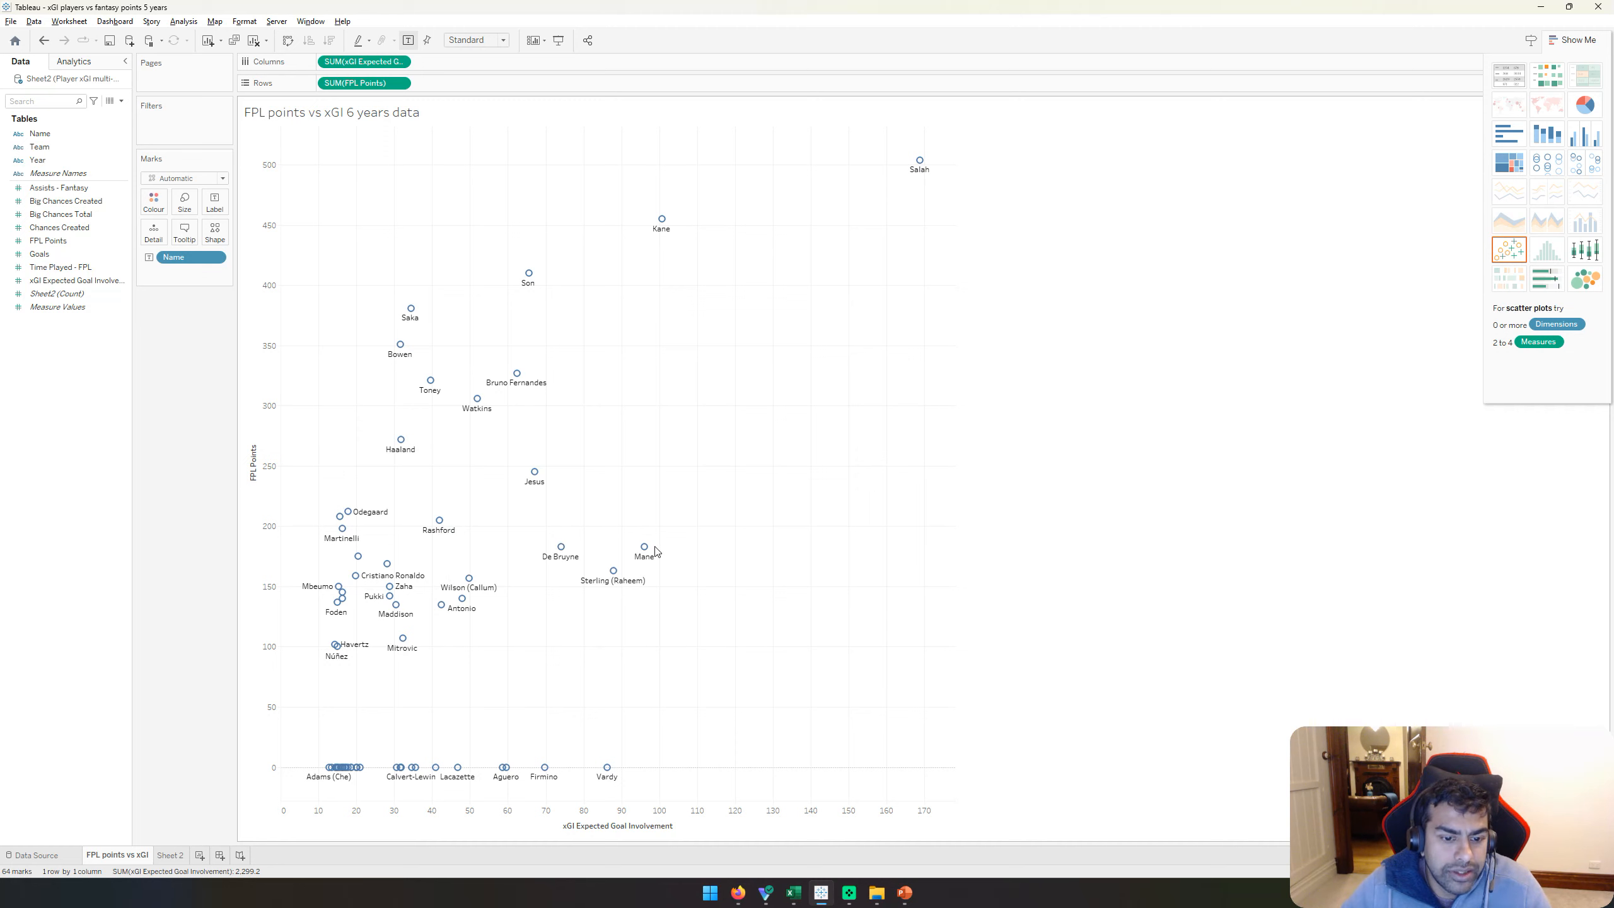
mouse_move(655, 547)
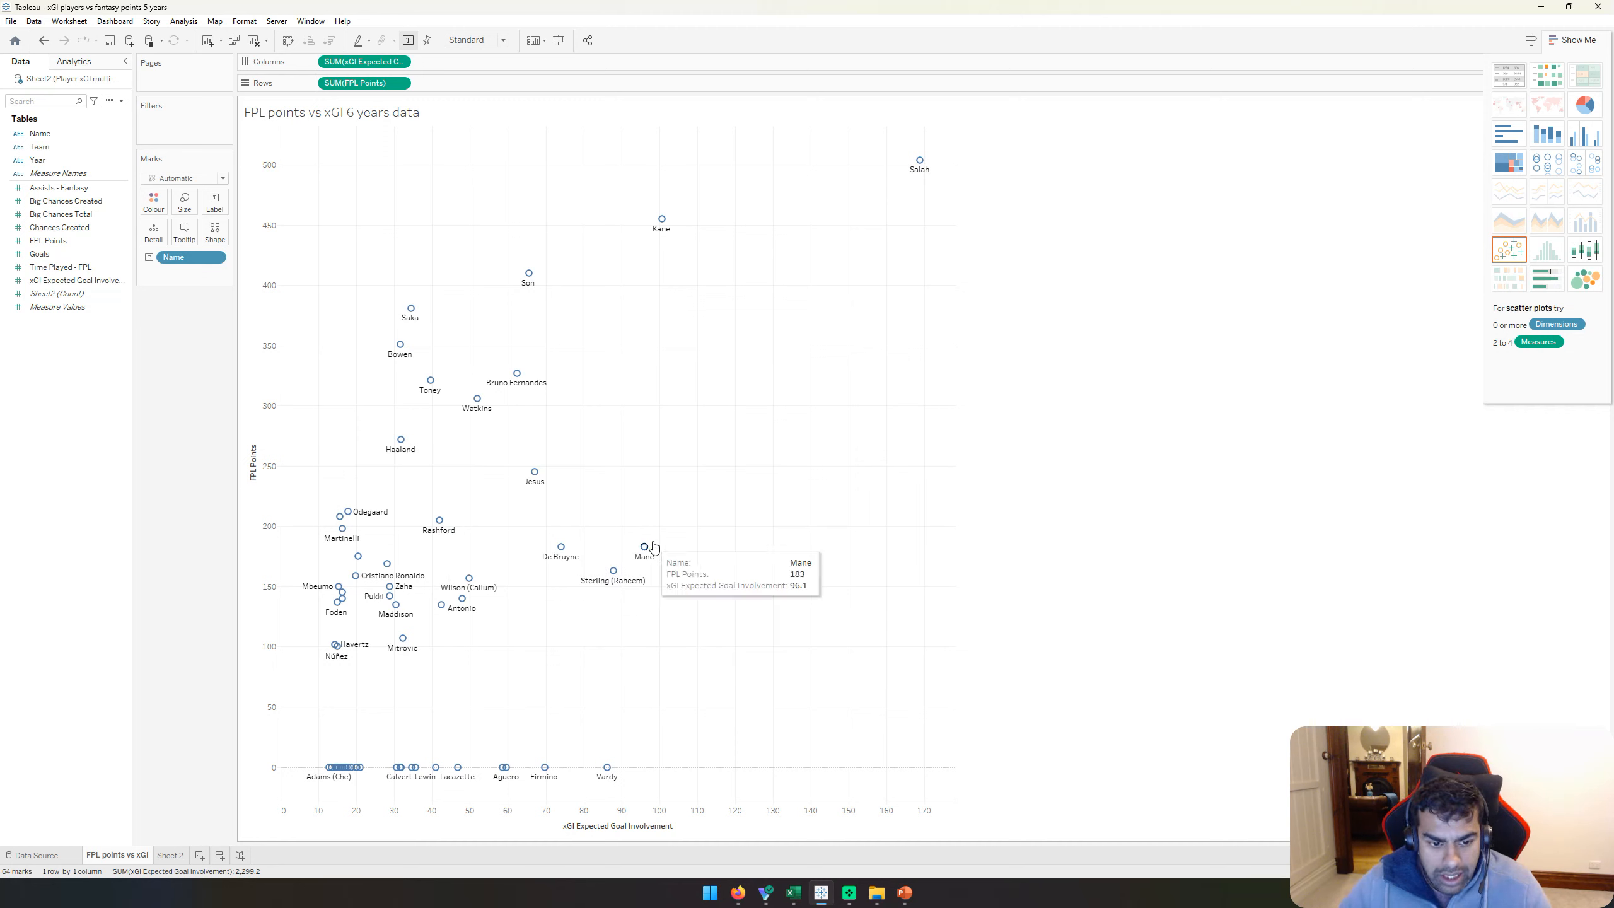
mouse_move(604, 585)
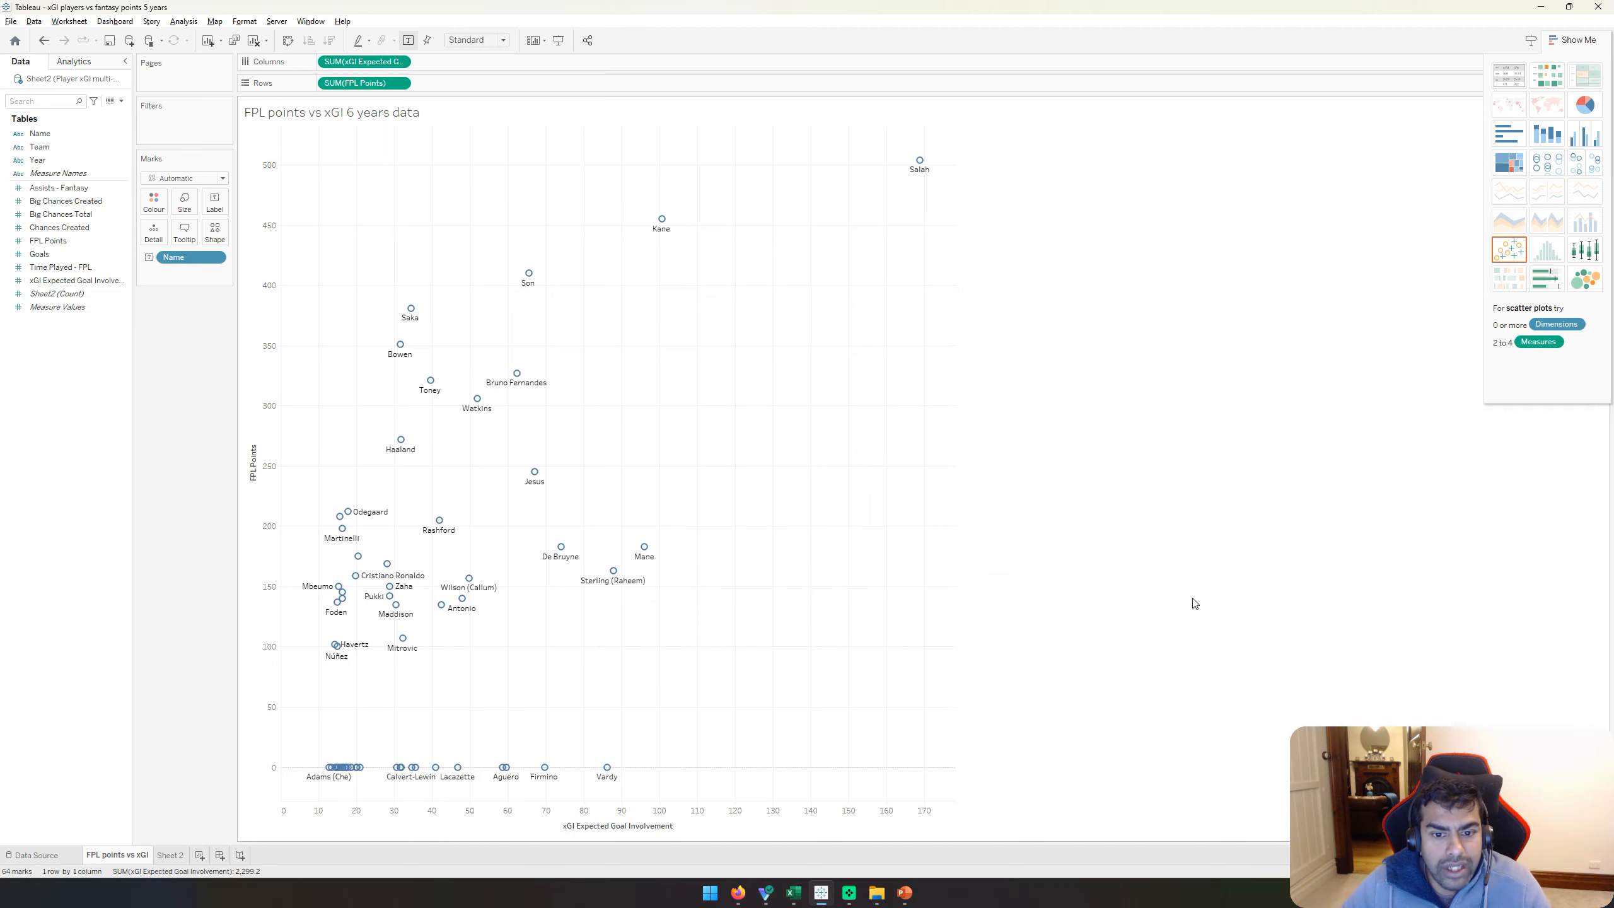
key("alt+Tab")
key("alt+Tab")
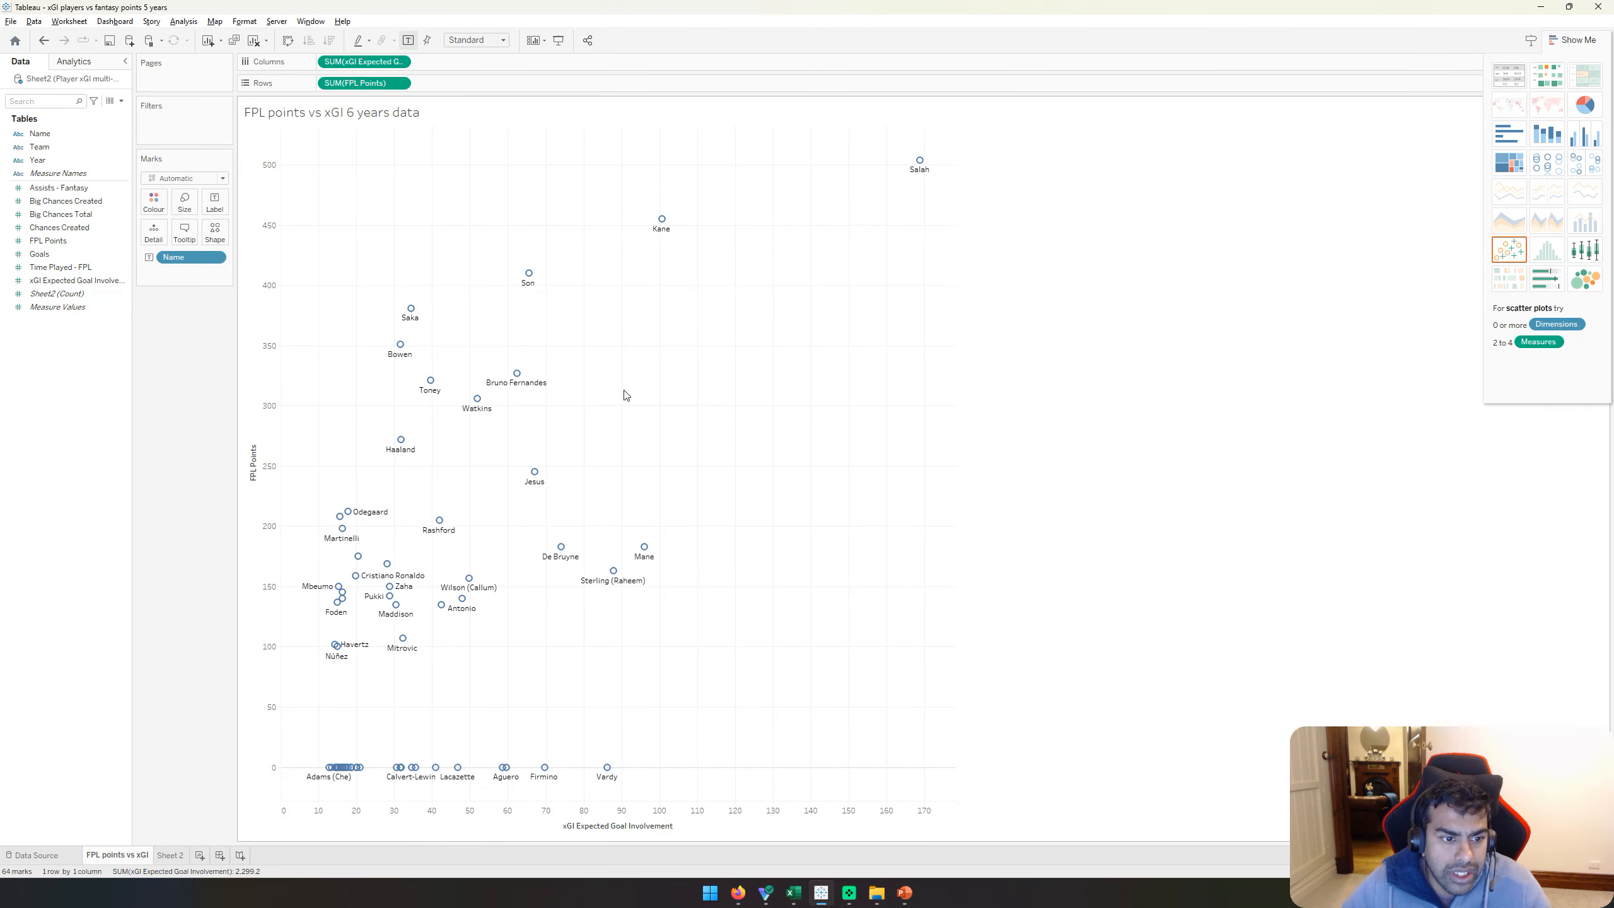
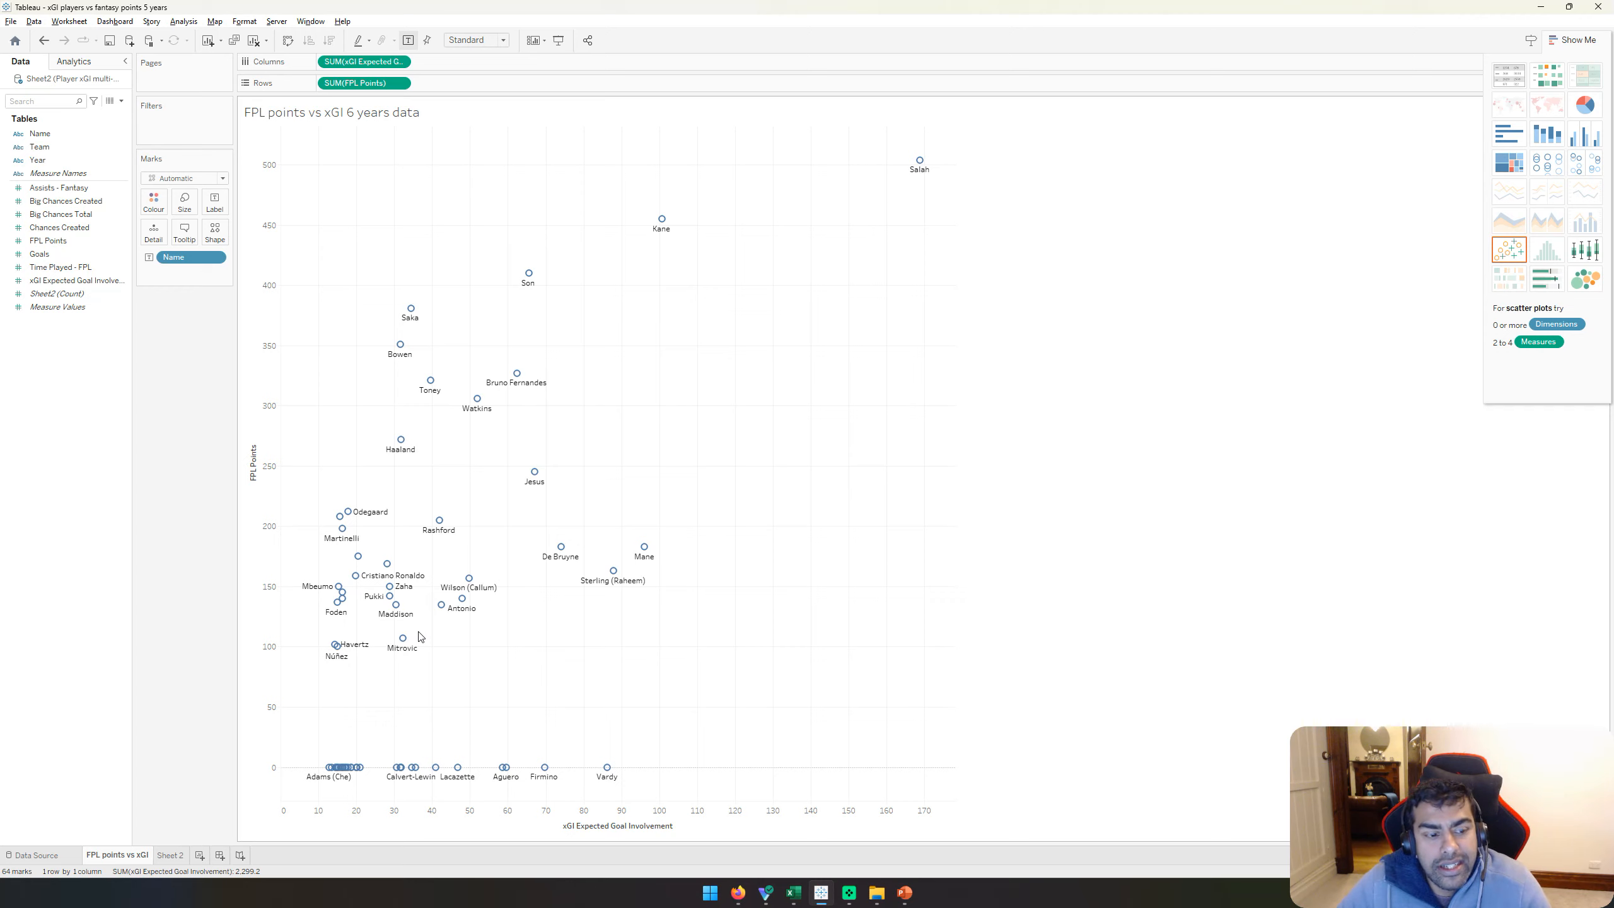
Step: On the empty Sheet 2, create a calculated field named "xGI div time" without a formula
left_click(180, 854)
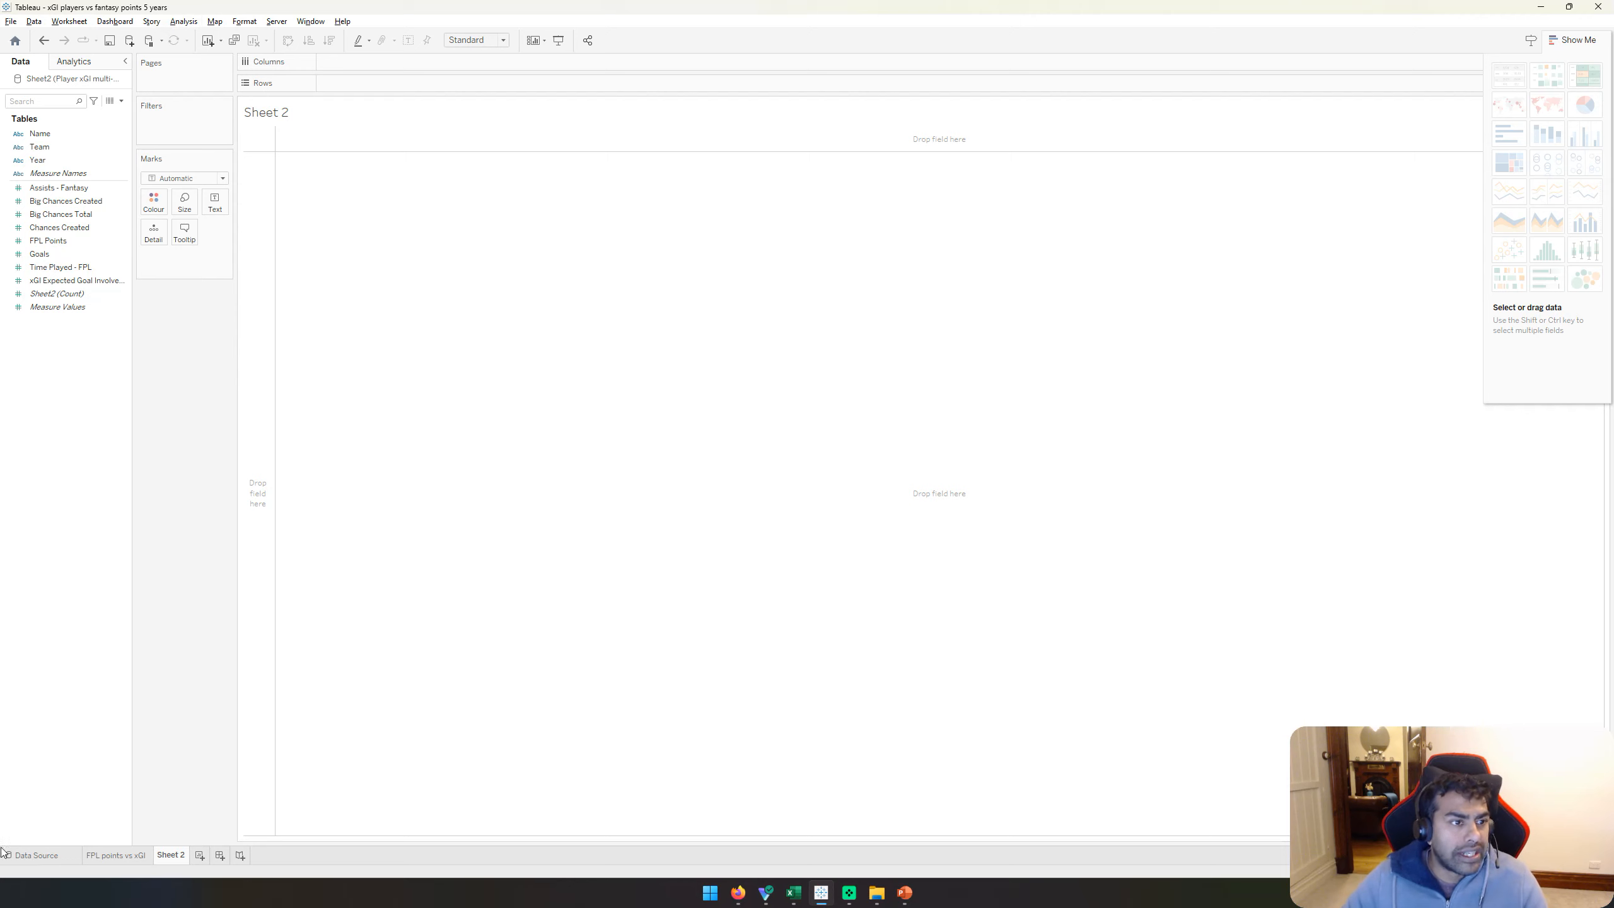
right_click(59, 357)
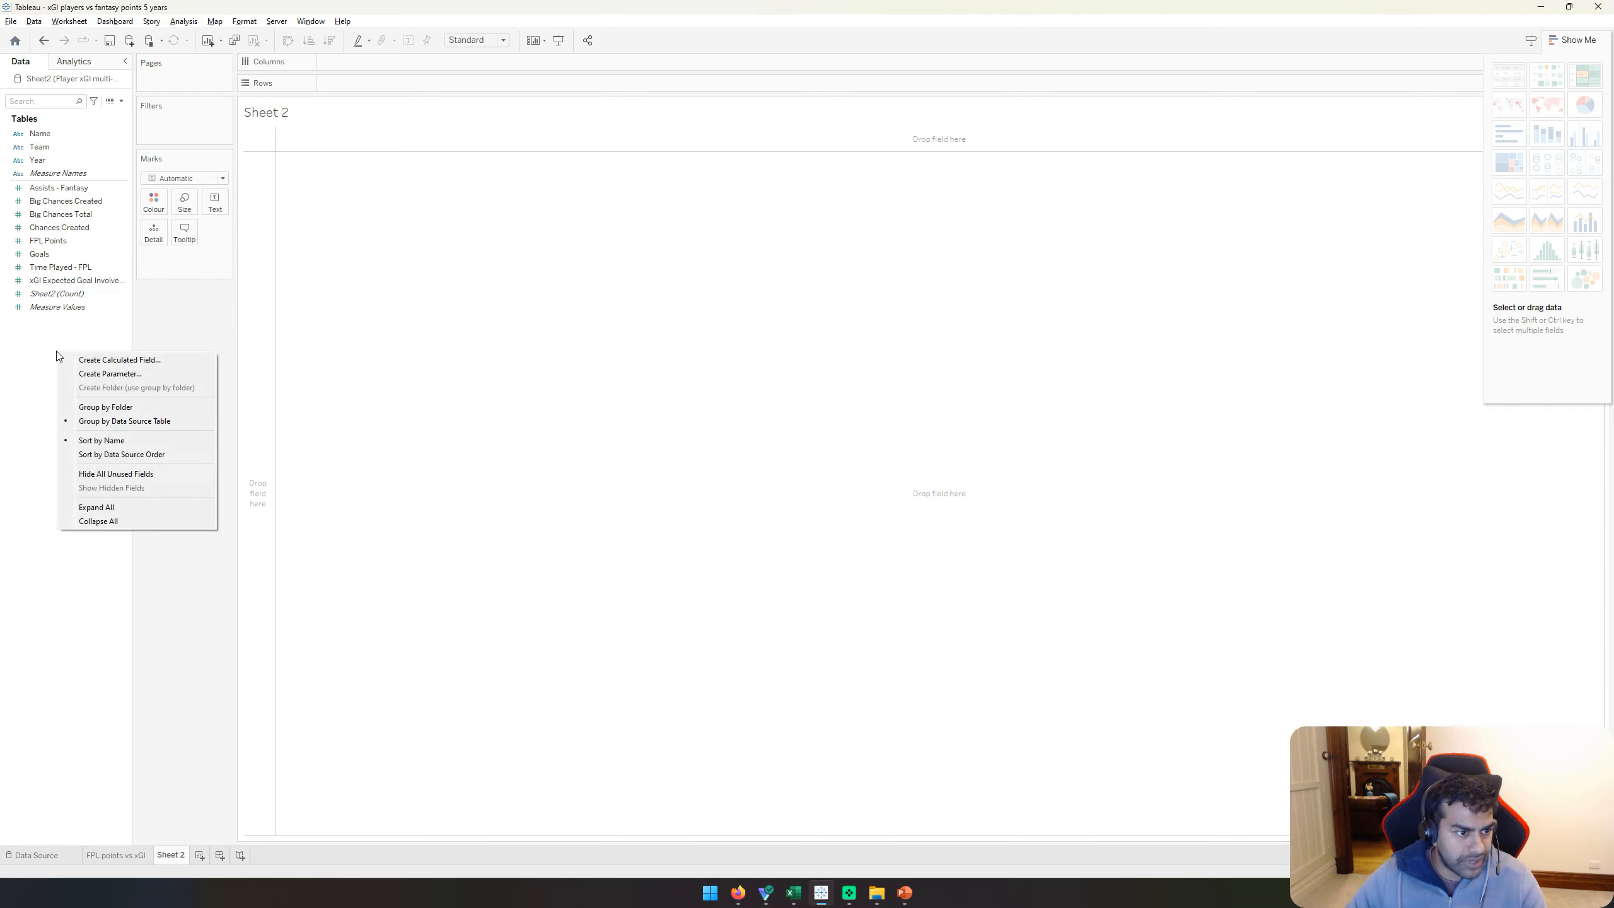
left_click(114, 361)
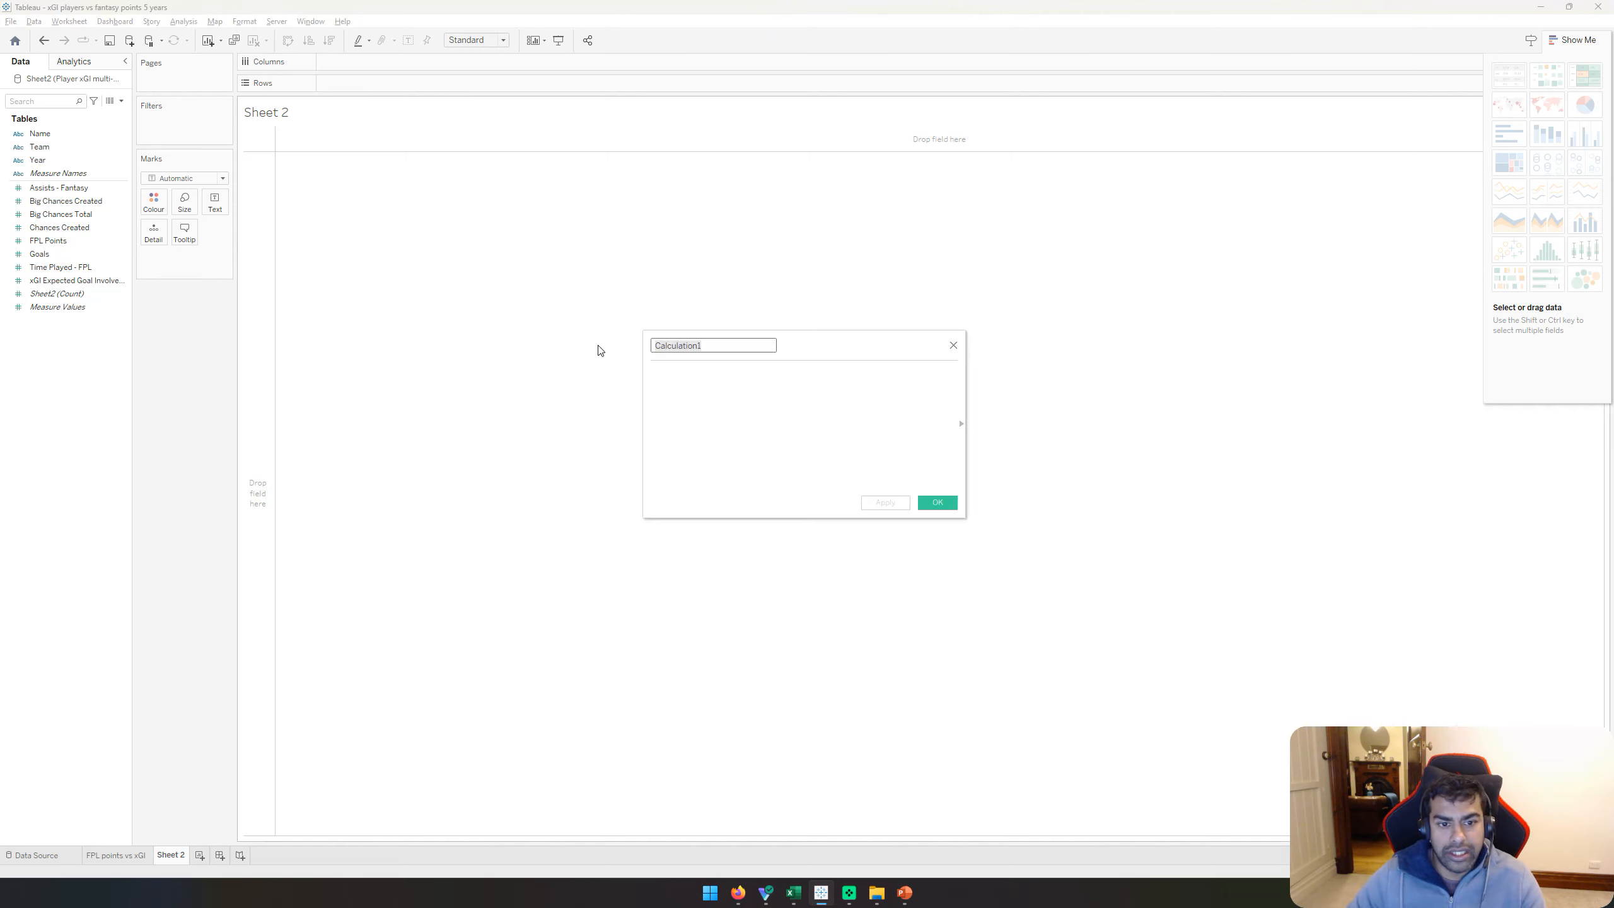
type("xGI div time")
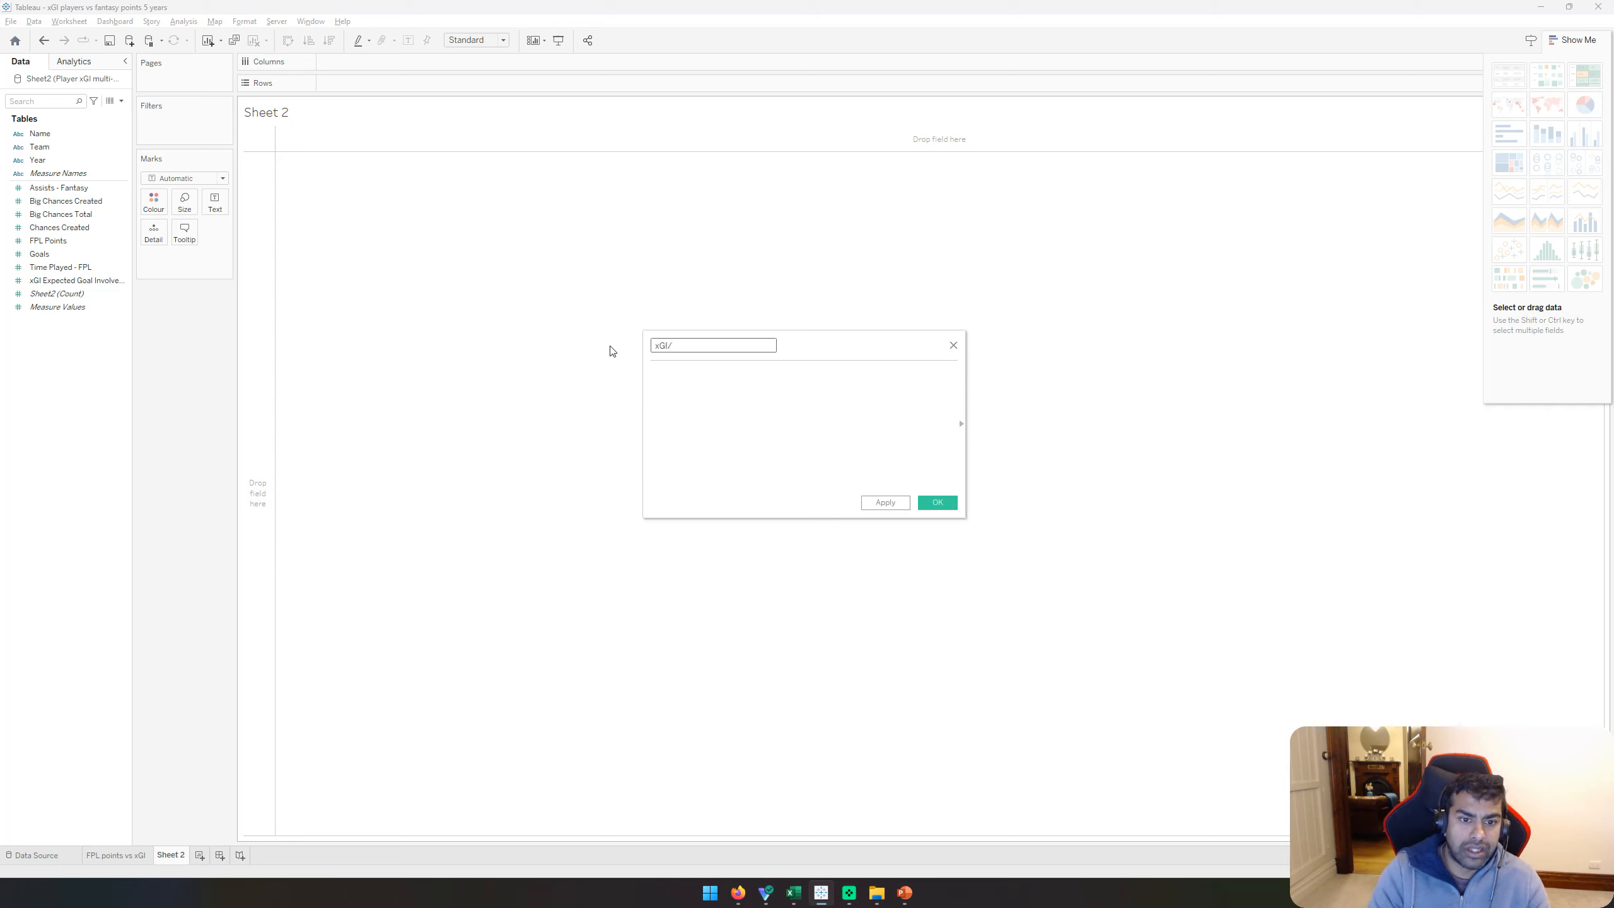
left_click(938, 503)
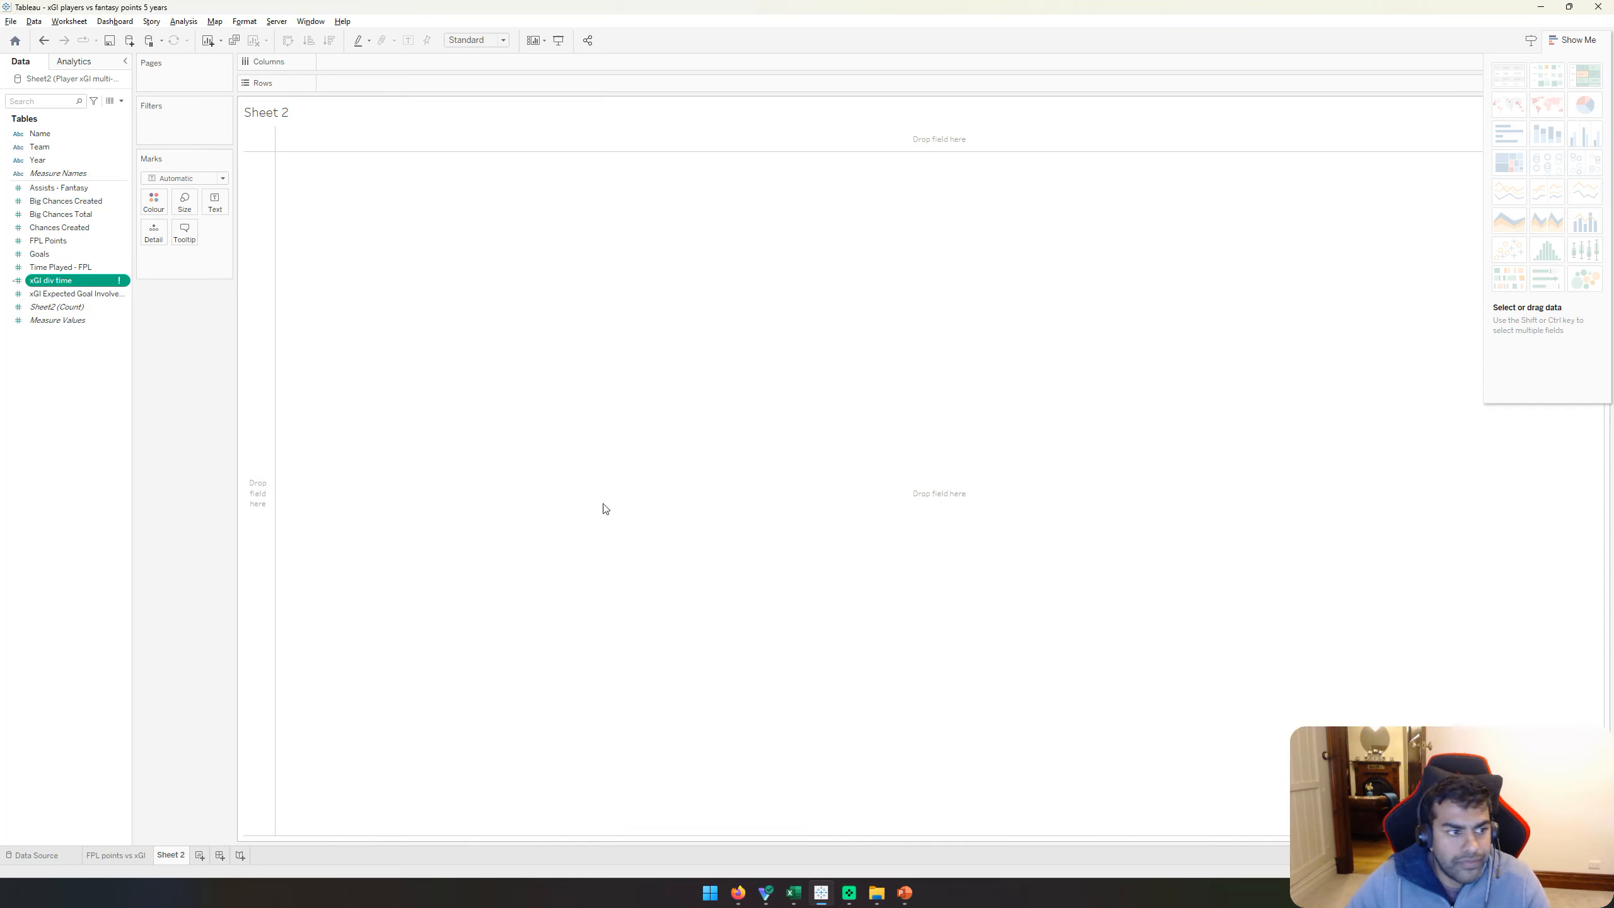
Step: Set the formula of "xGI div time" to xGI Expected Goal Involvement divided by Time Played - FPL
right_click(59, 280)
left_click(151, 321)
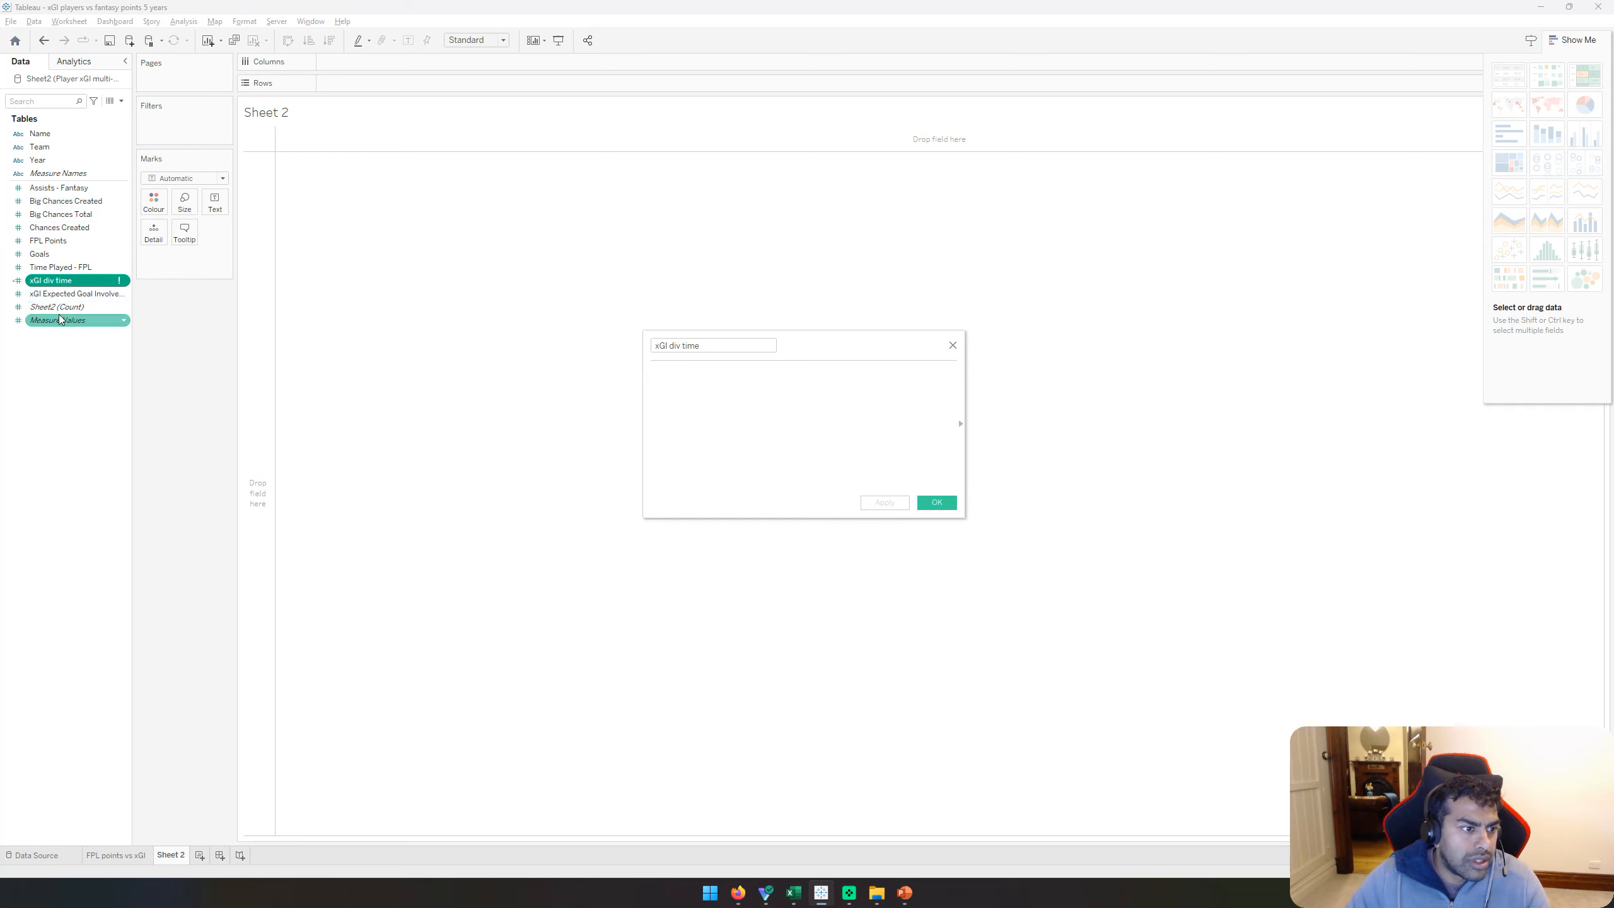
left_click_drag(70, 294, 724, 389)
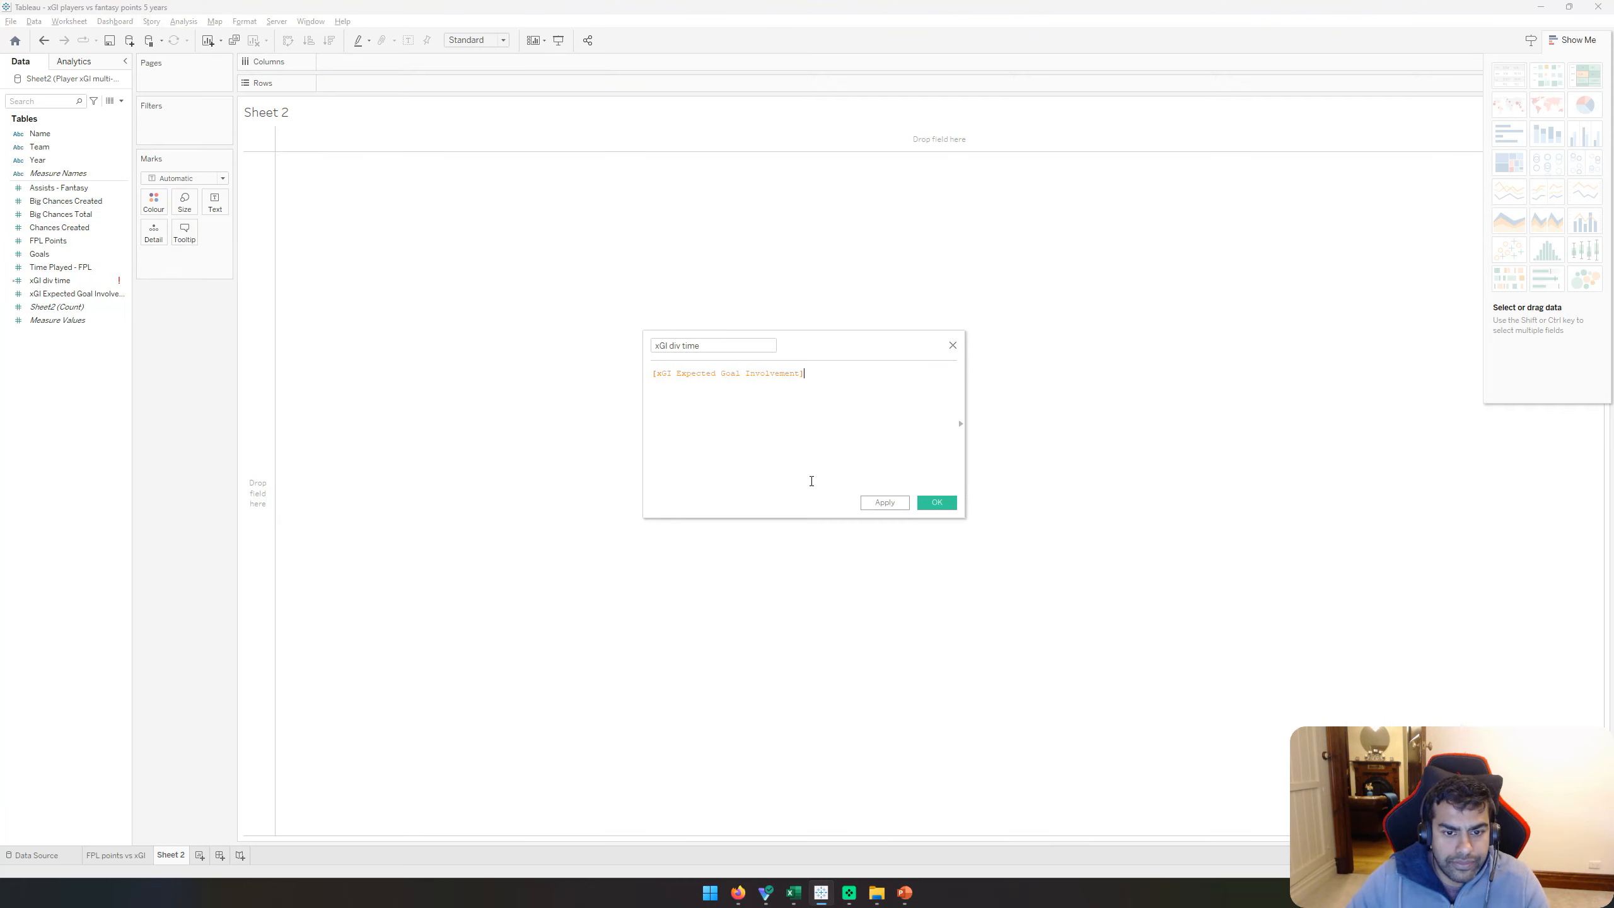
type("/")
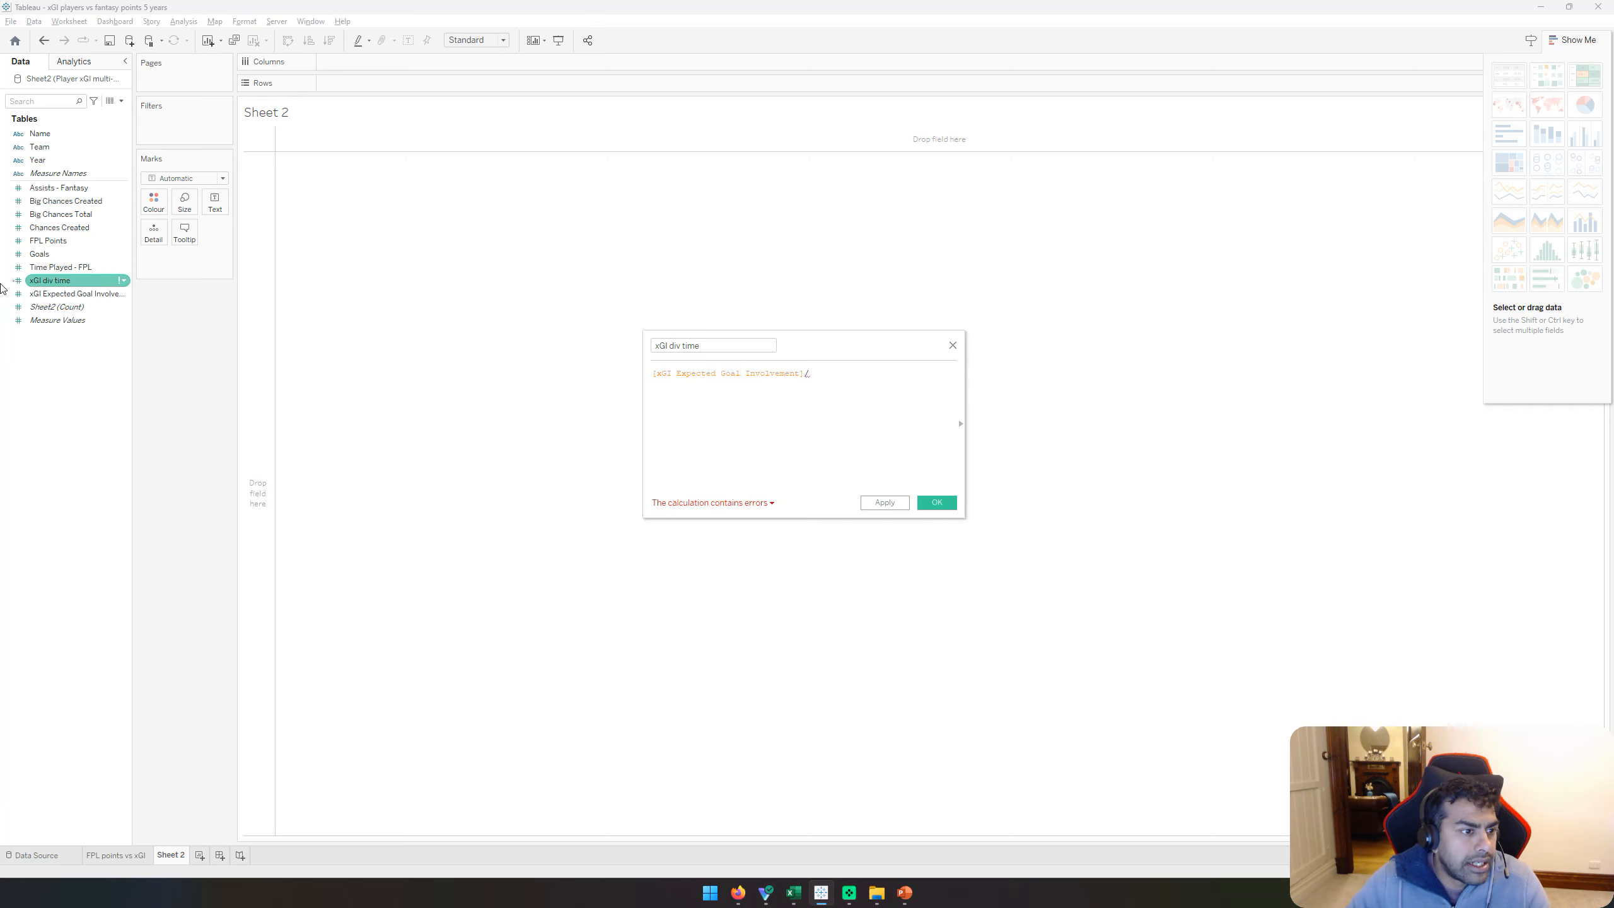
left_click_drag(60, 267, 880, 382)
left_click(941, 504)
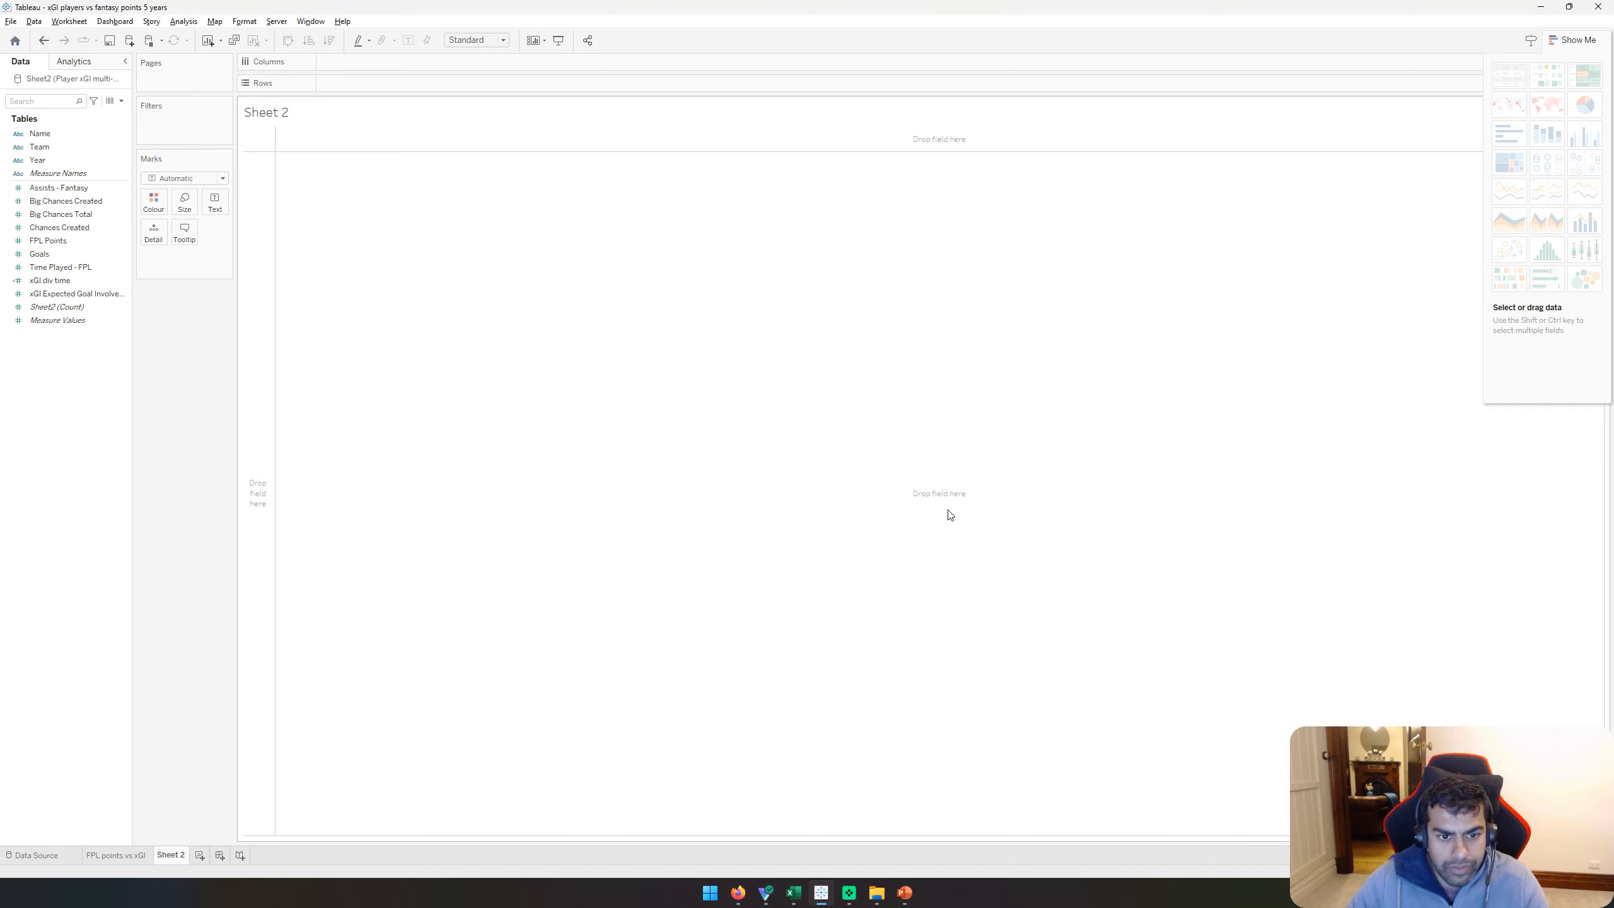
Step: Place the "xGI div time" field on the vertical axis of Sheet 2
left_click(87, 295)
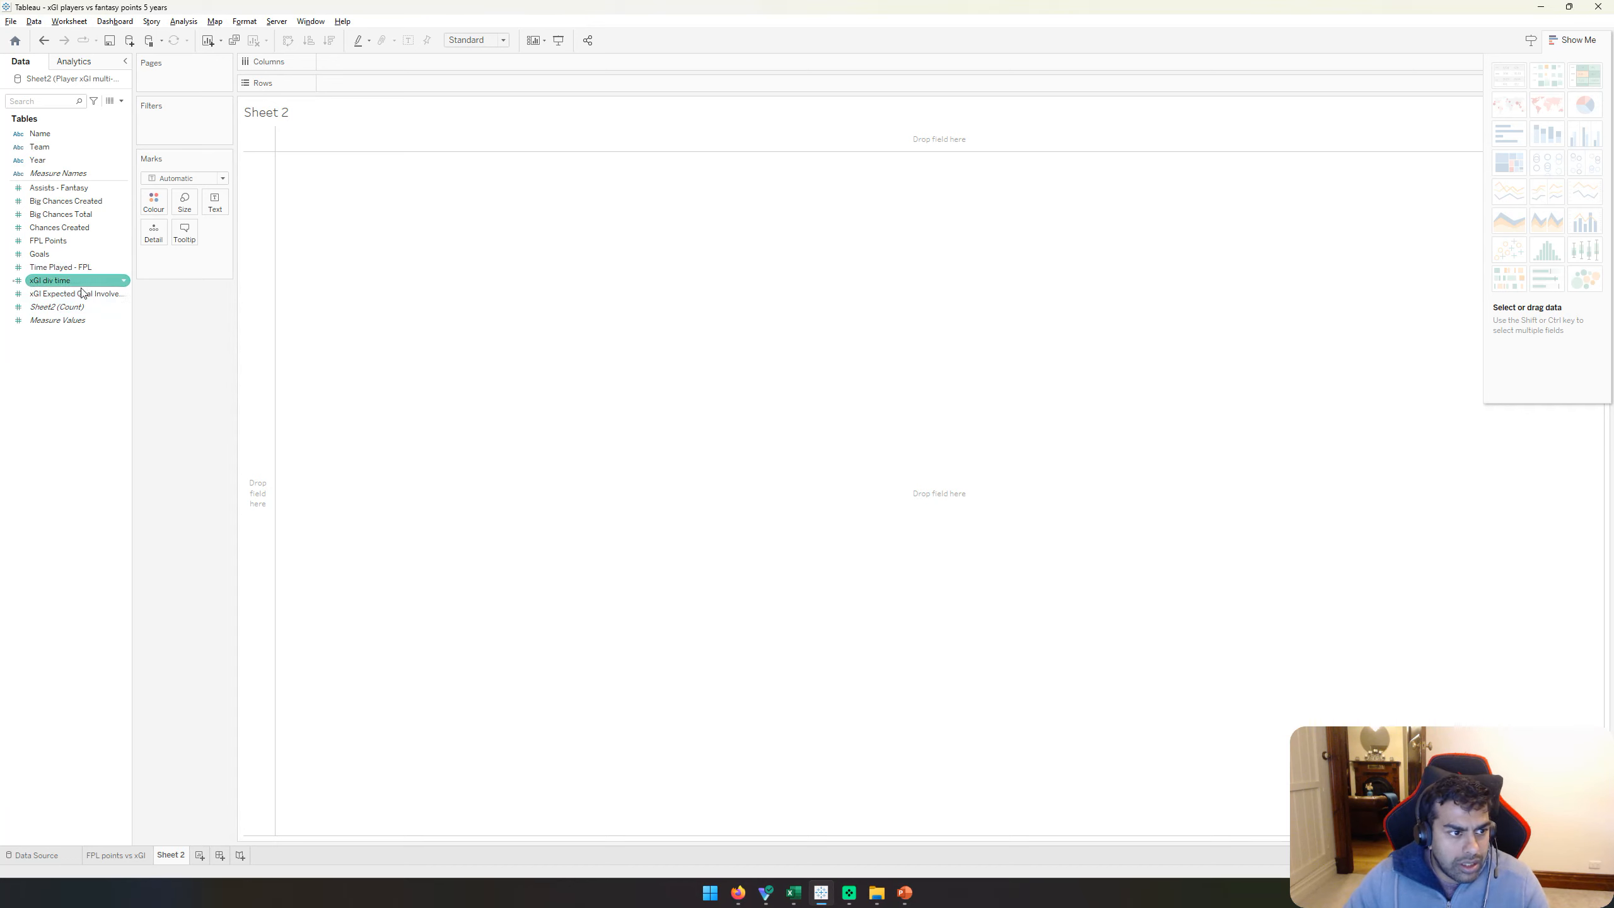
left_click(61, 268)
left_click(51, 280)
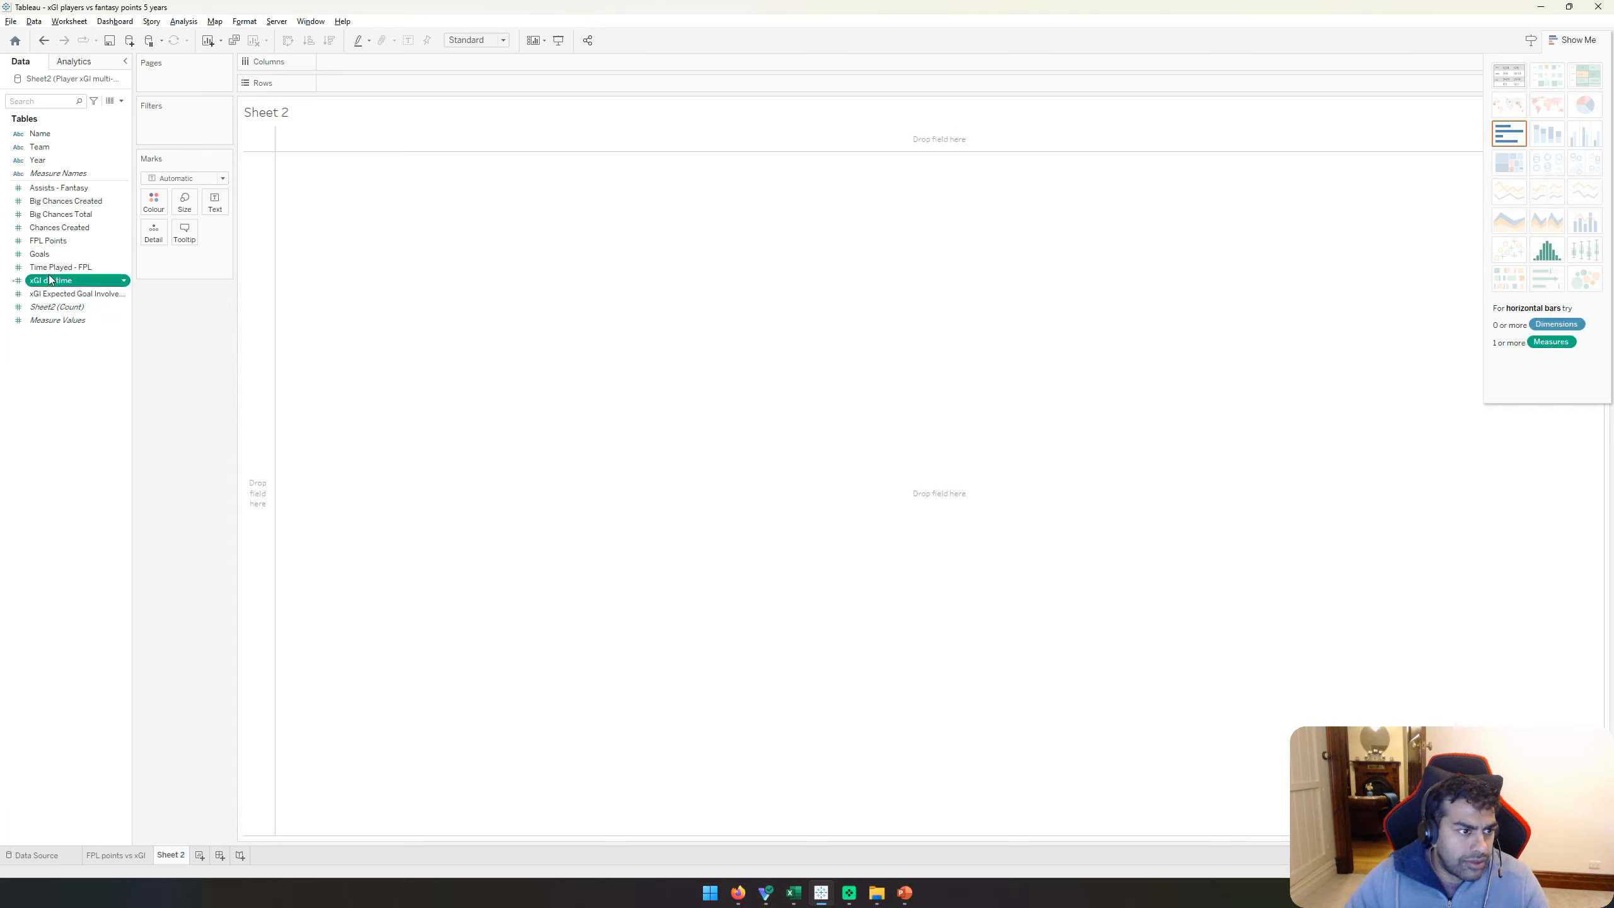
left_click_drag(55, 282, 257, 440)
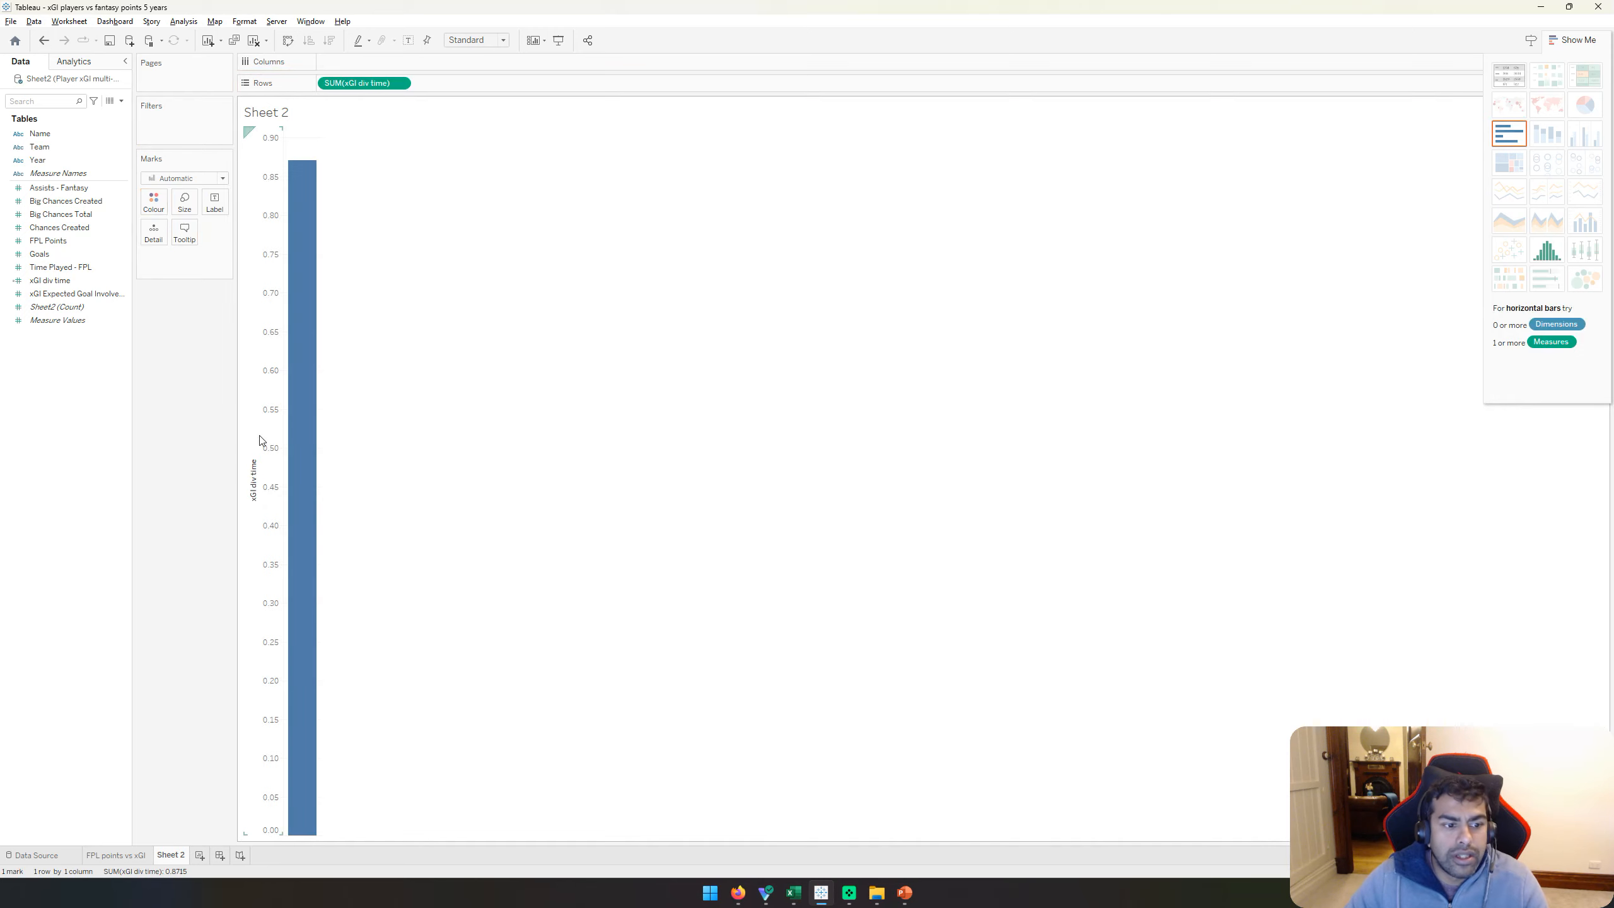
Step: Create a calculated field named "FPL points div time" that divides FPL Points by Time Played - FPL
right_click(56, 346)
left_click(136, 349)
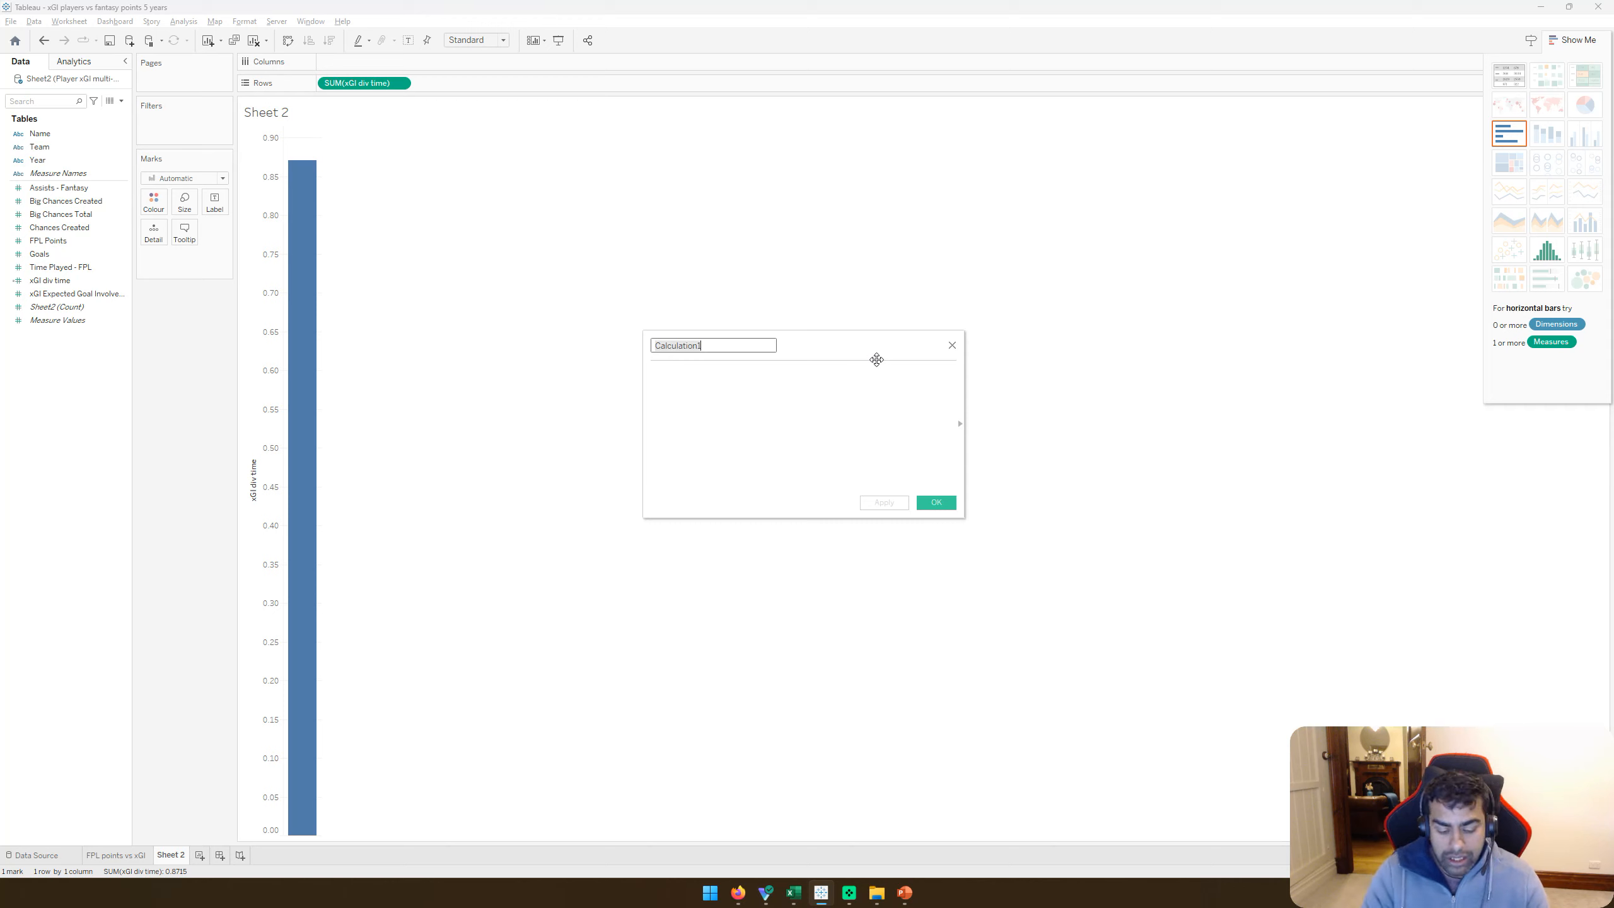
type("FP")
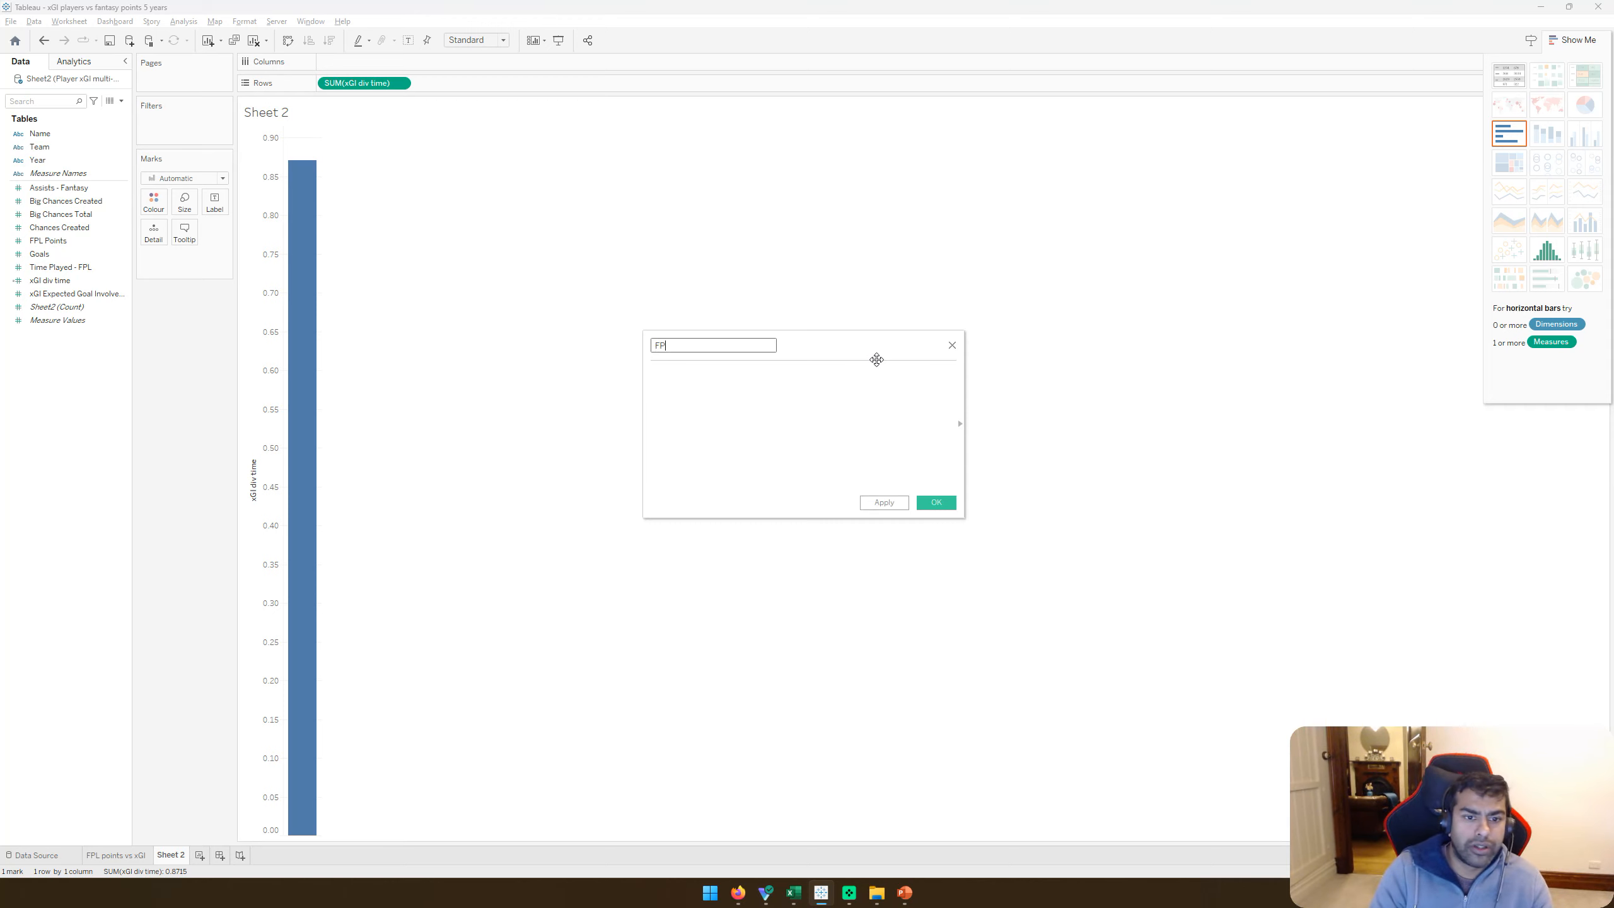
type("T")
key("BackSpace")
key("BackSpace")
type("P(")
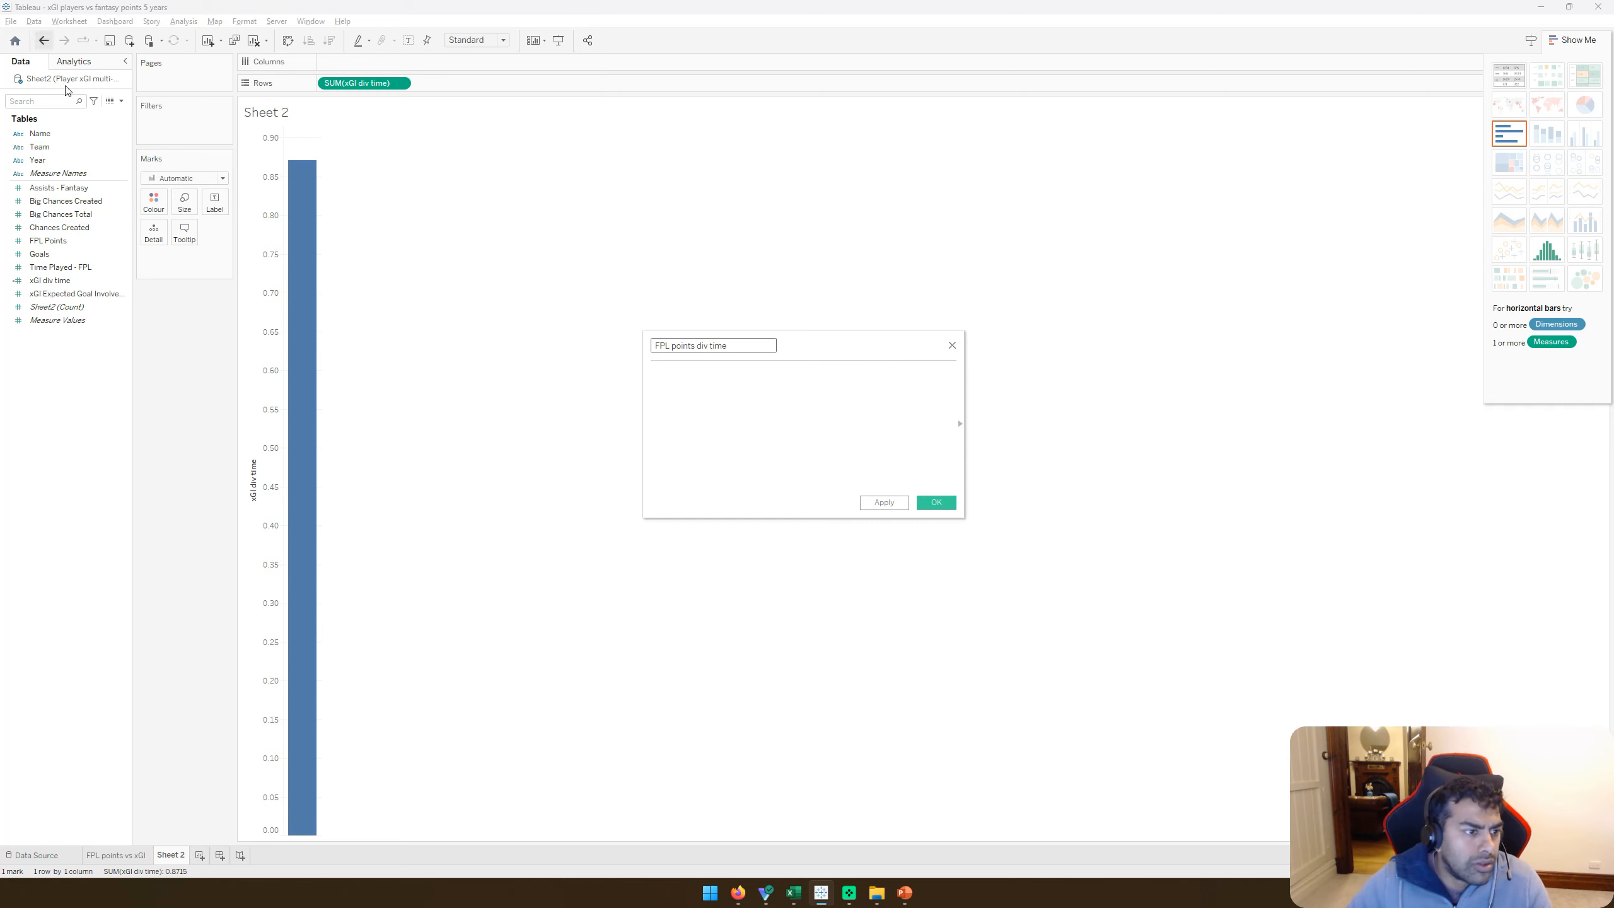
left_click_drag(48, 240, 758, 399)
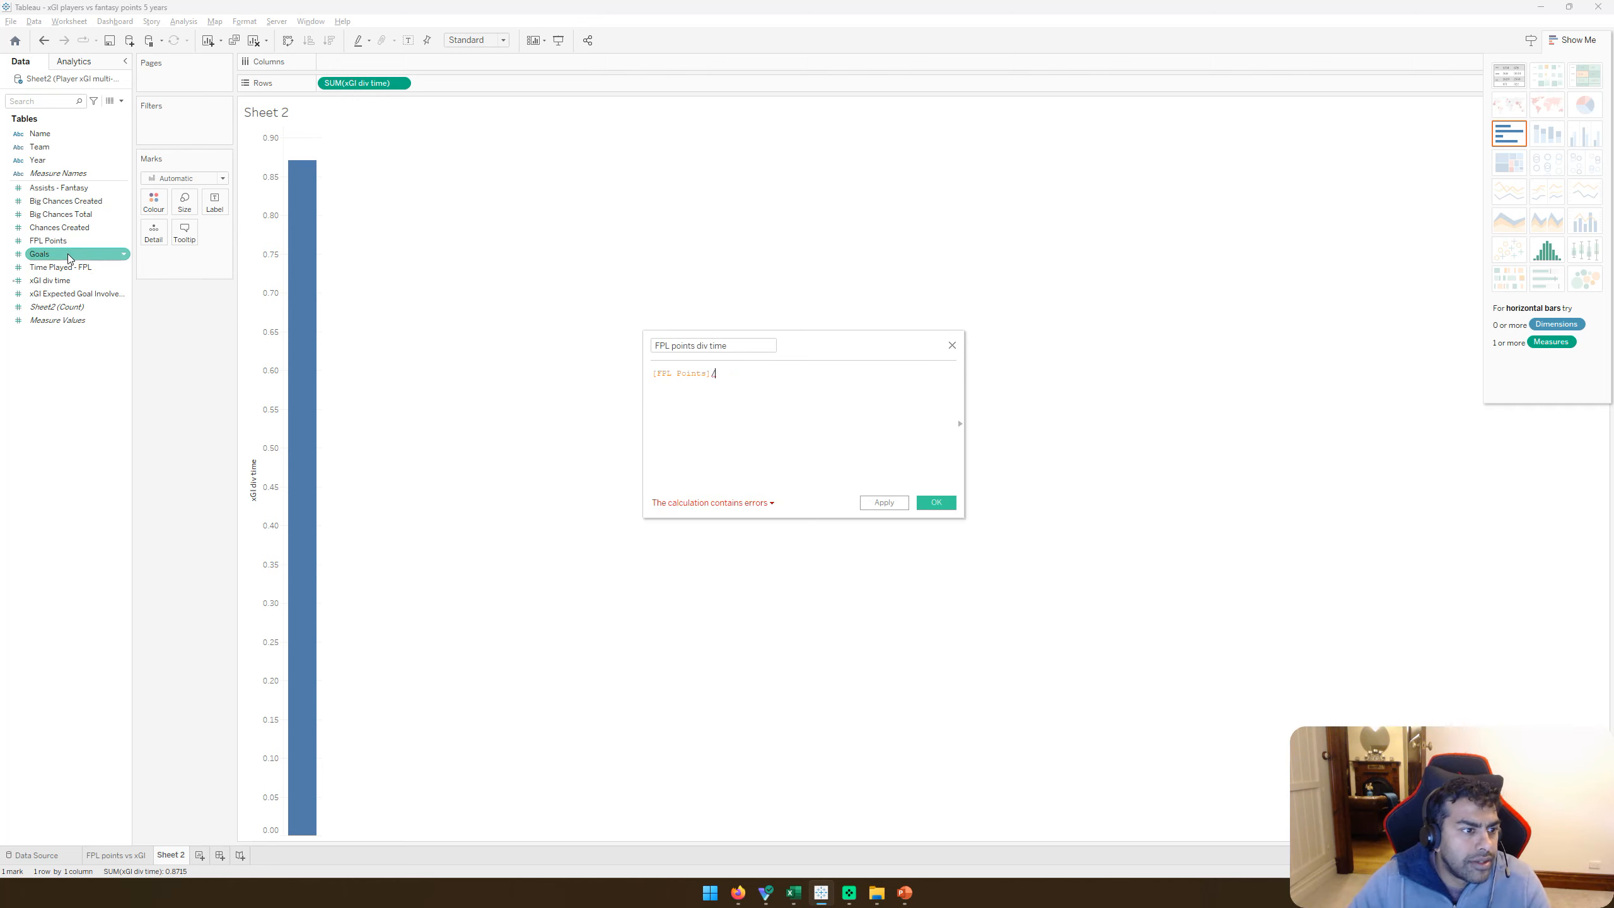
left_click_drag(60, 267, 850, 389)
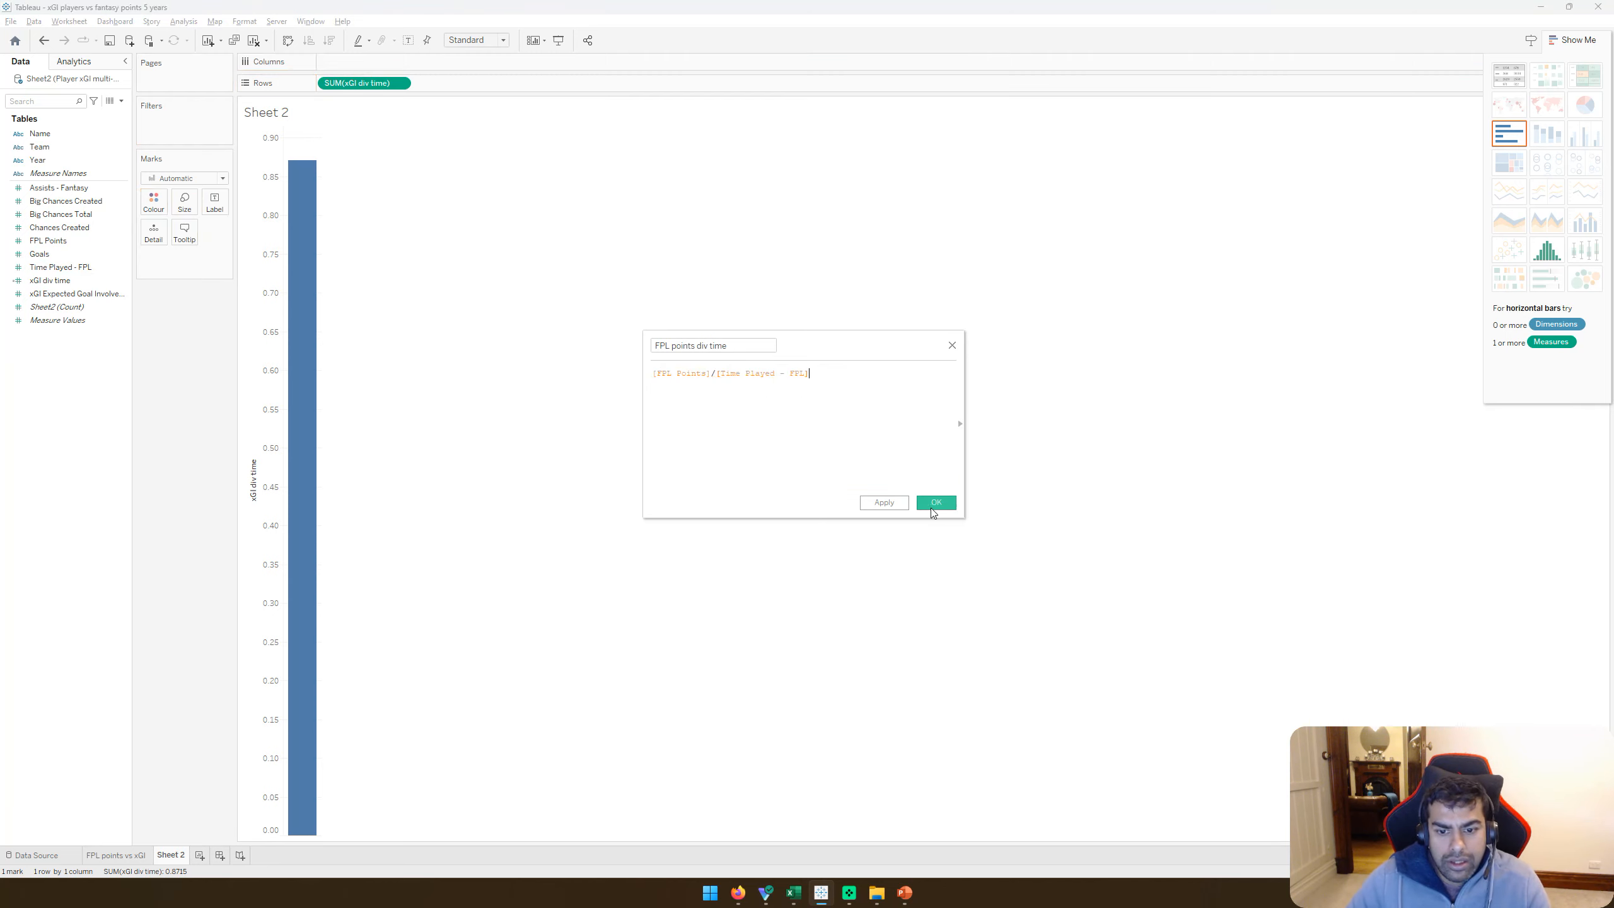
left_click(935, 503)
Step: Plot "FPL points div time" vertically against "xGI div time" horizontally on Sheet 2, with the marks labelled by Name
left_click(2, 294, "ctrl")
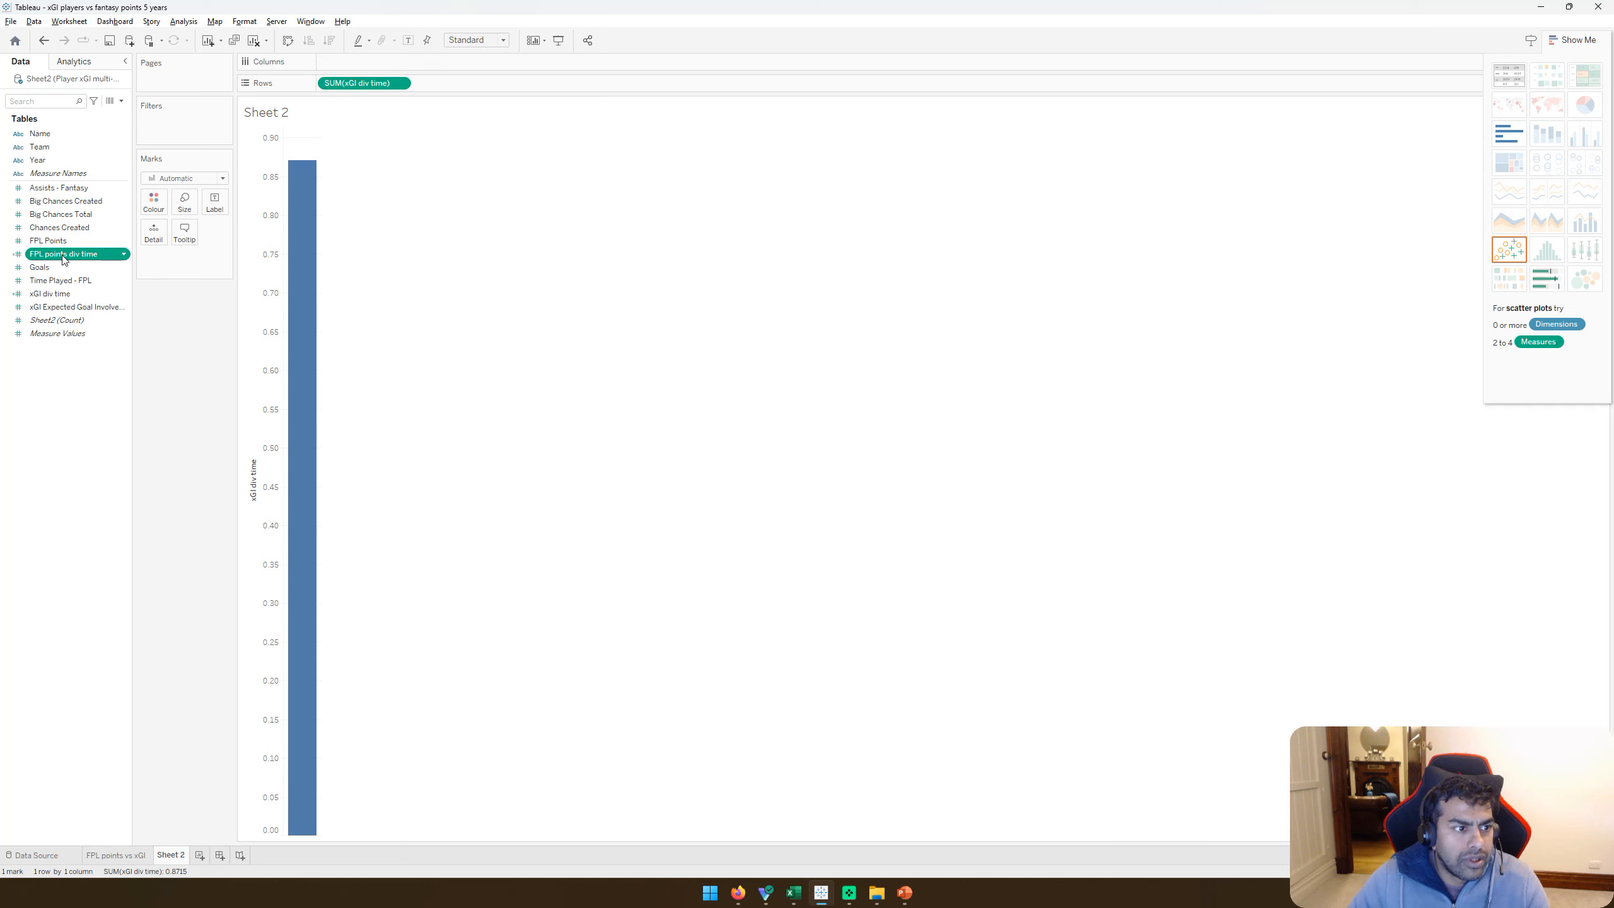
left_click_drag(64, 258, 390, 63)
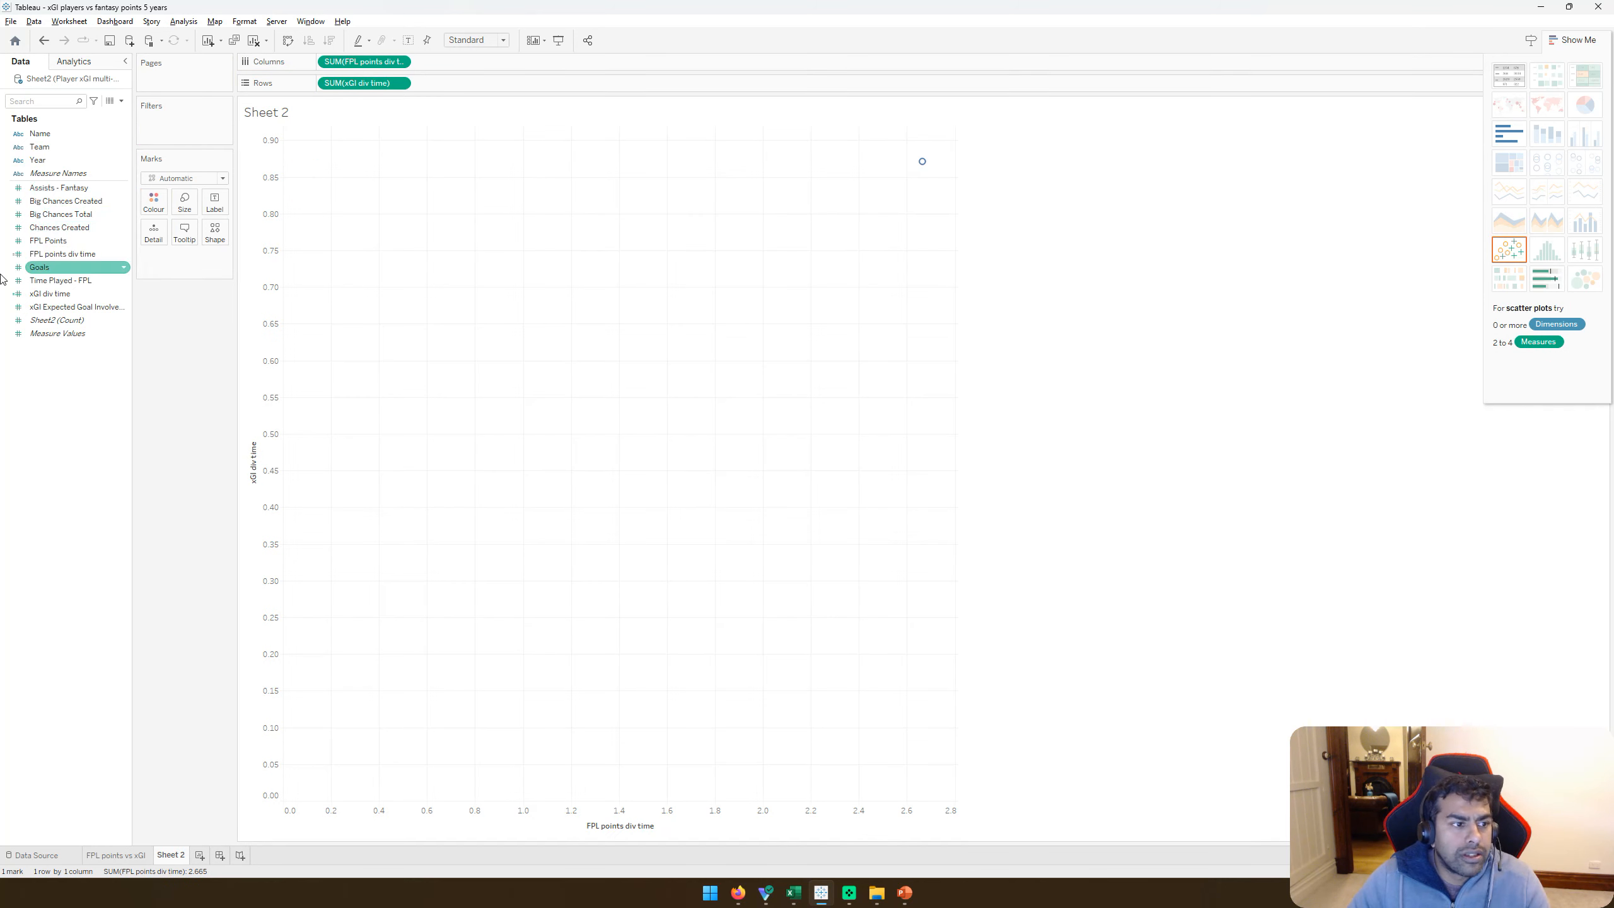
left_click_drag(40, 134, 215, 202)
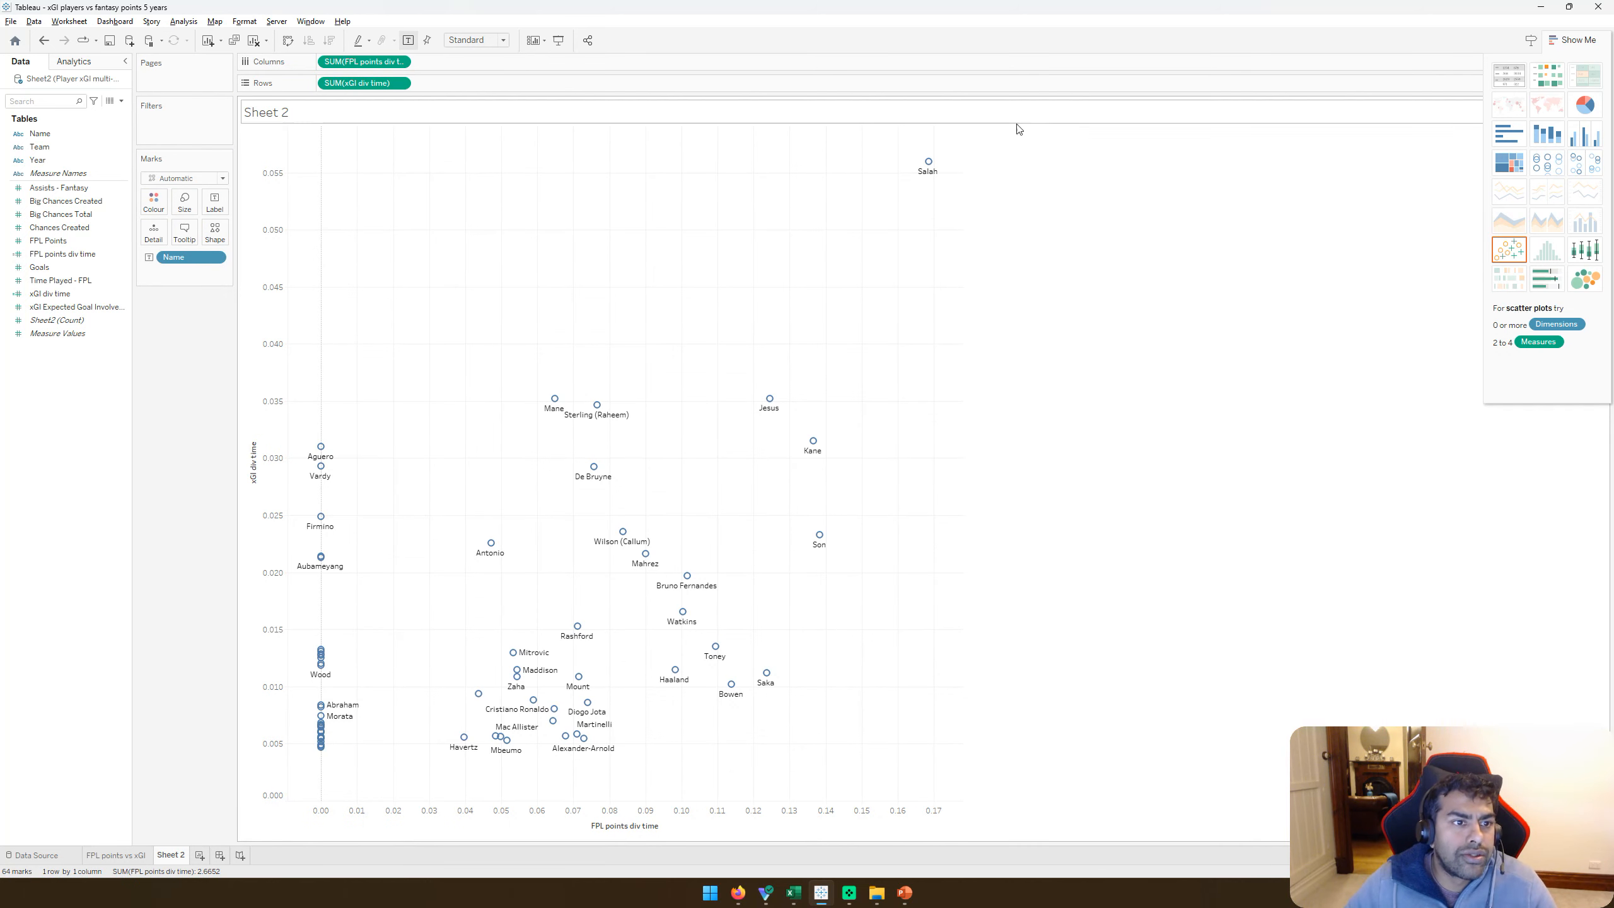
mouse_move(378, 62)
left_mouse_down()
mouse_move(502, 102)
mouse_move(493, 83)
mouse_move(365, 63)
left_mouse_up()
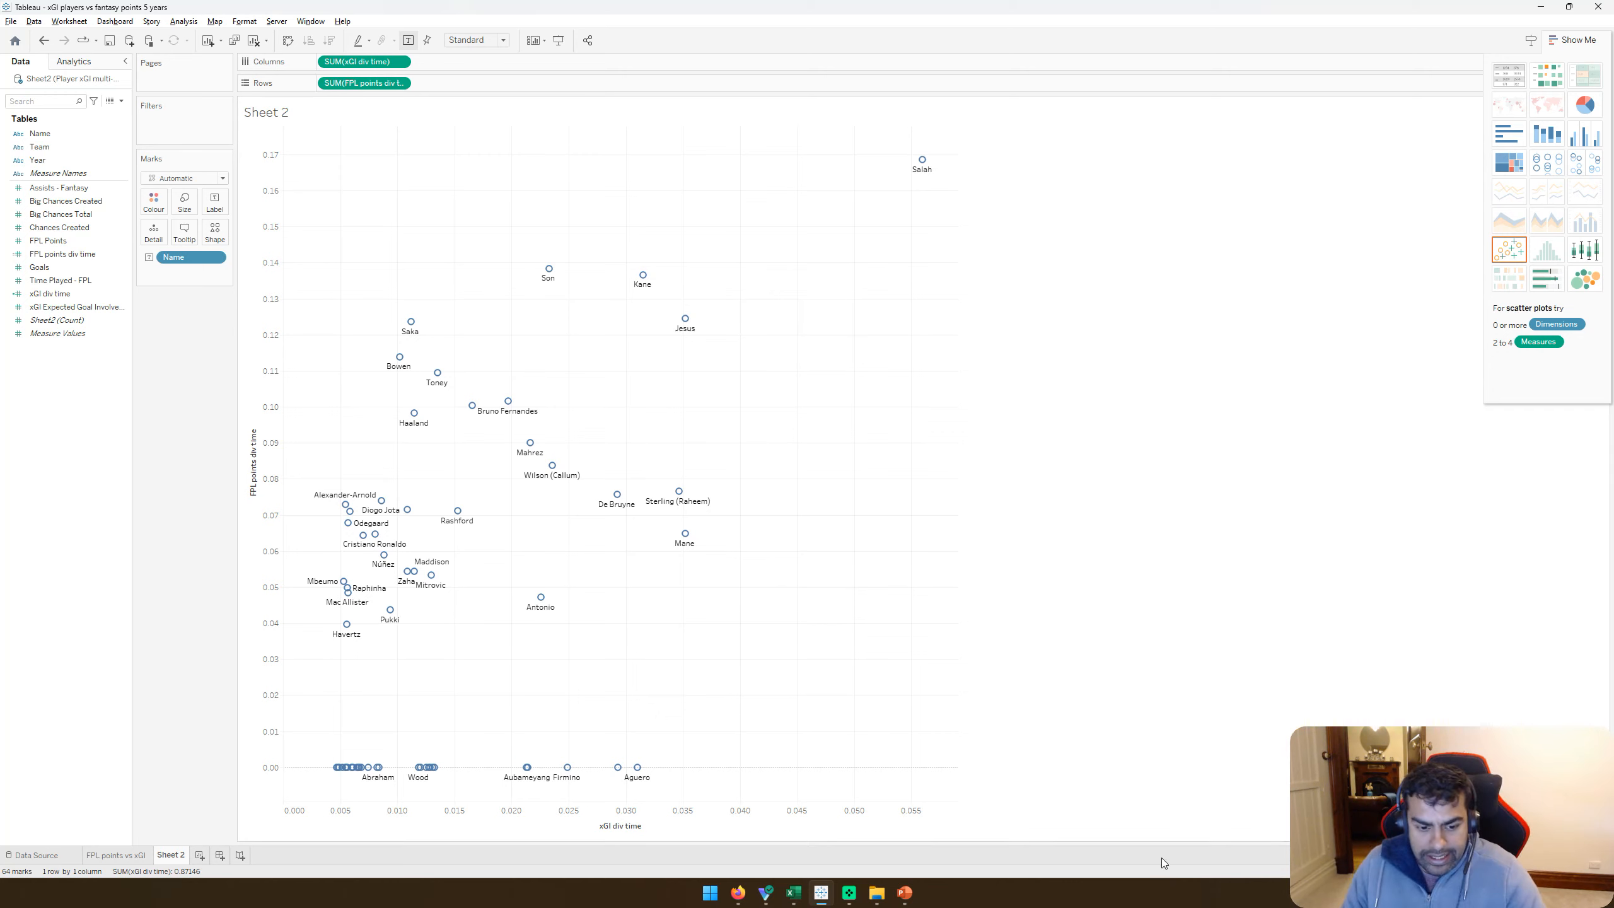
Step: Set the title of the horizontal axis to "xGI / Time played"
double_click(633, 830)
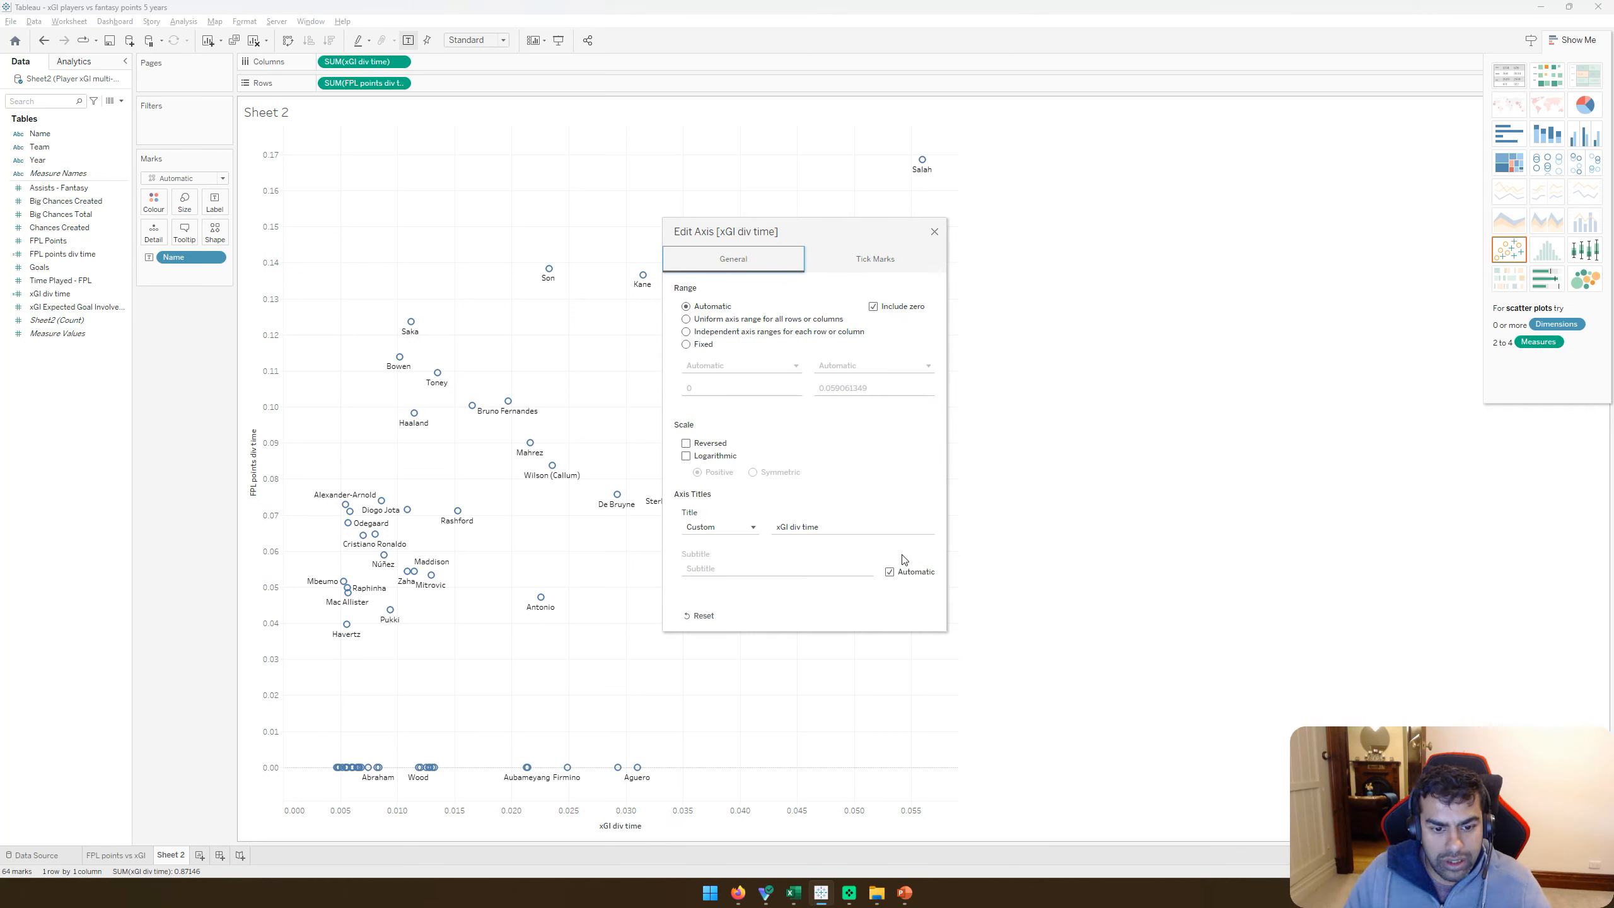
left_click(843, 526)
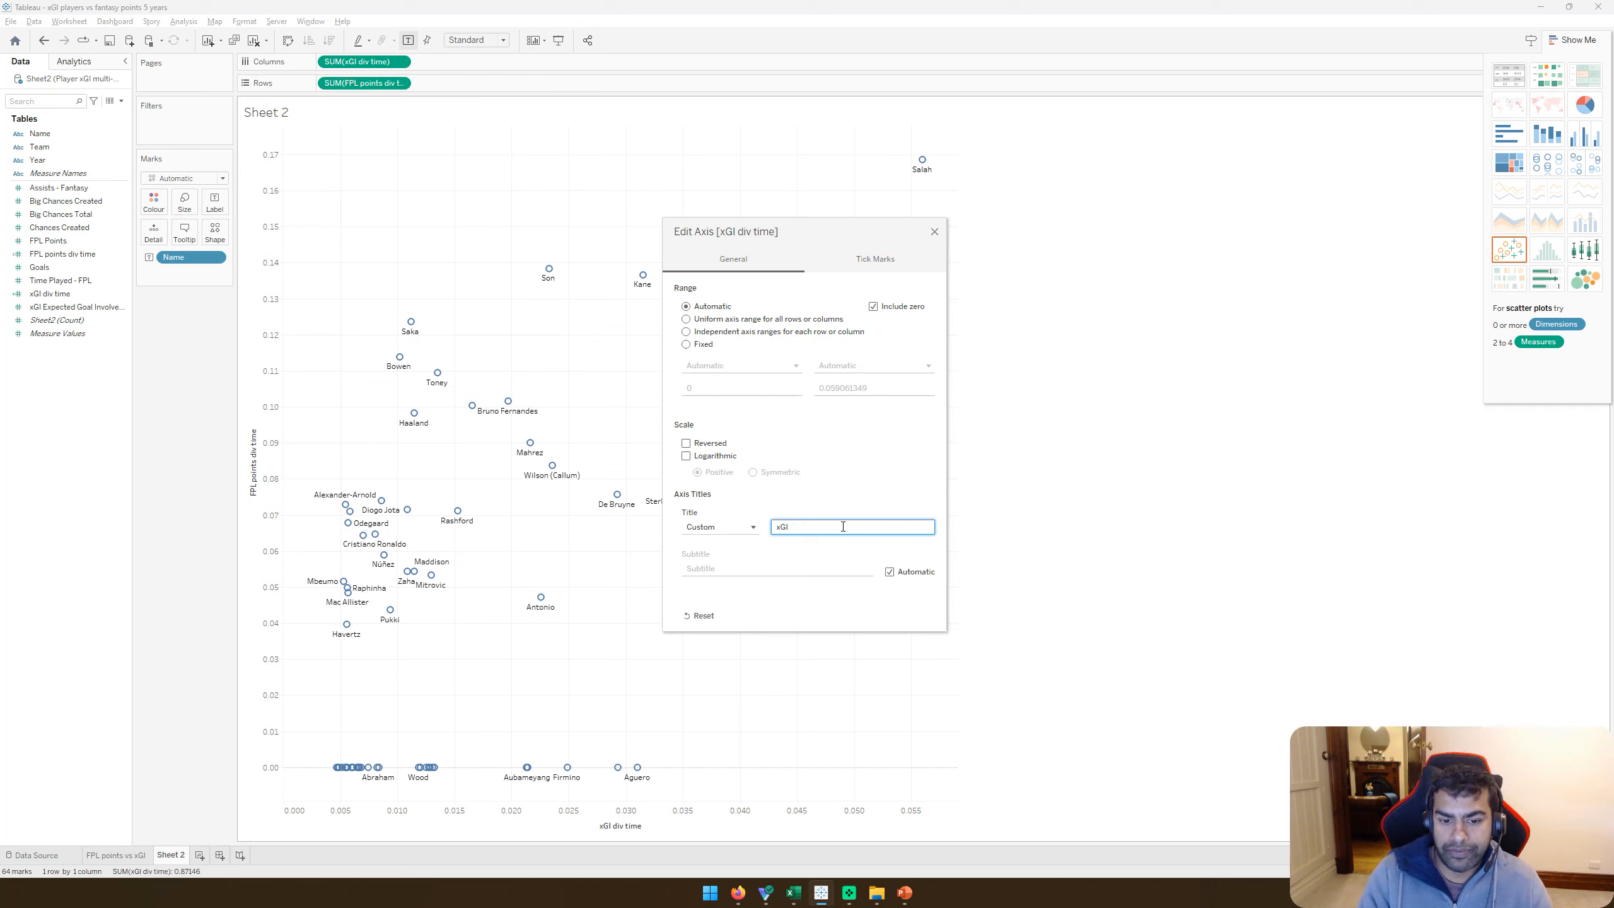
type("played")
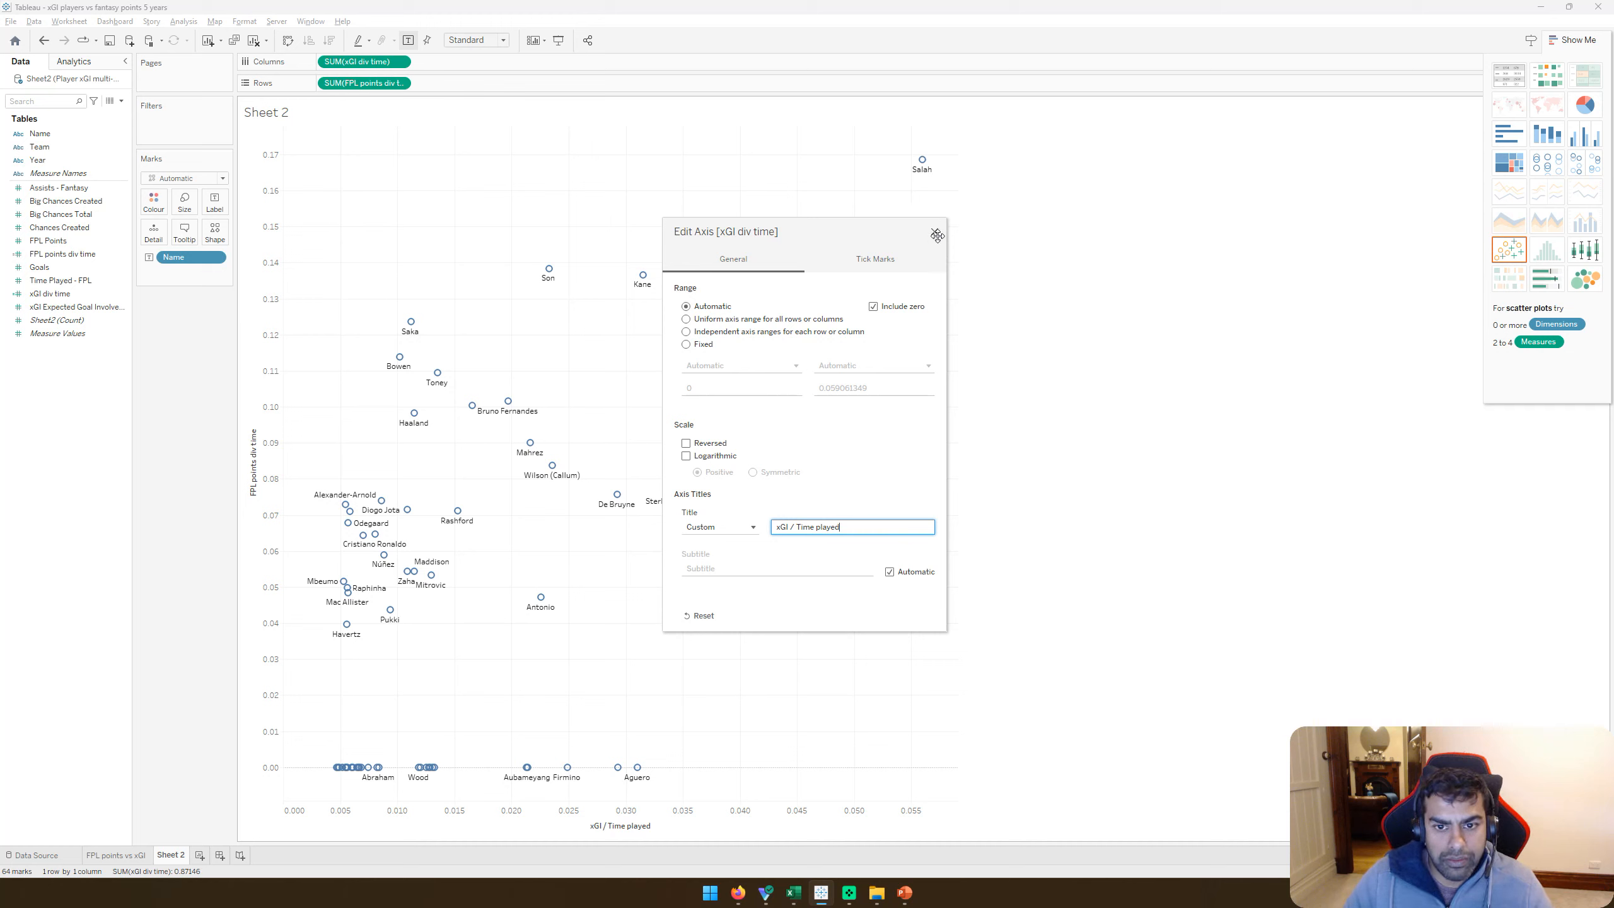
left_click(935, 233)
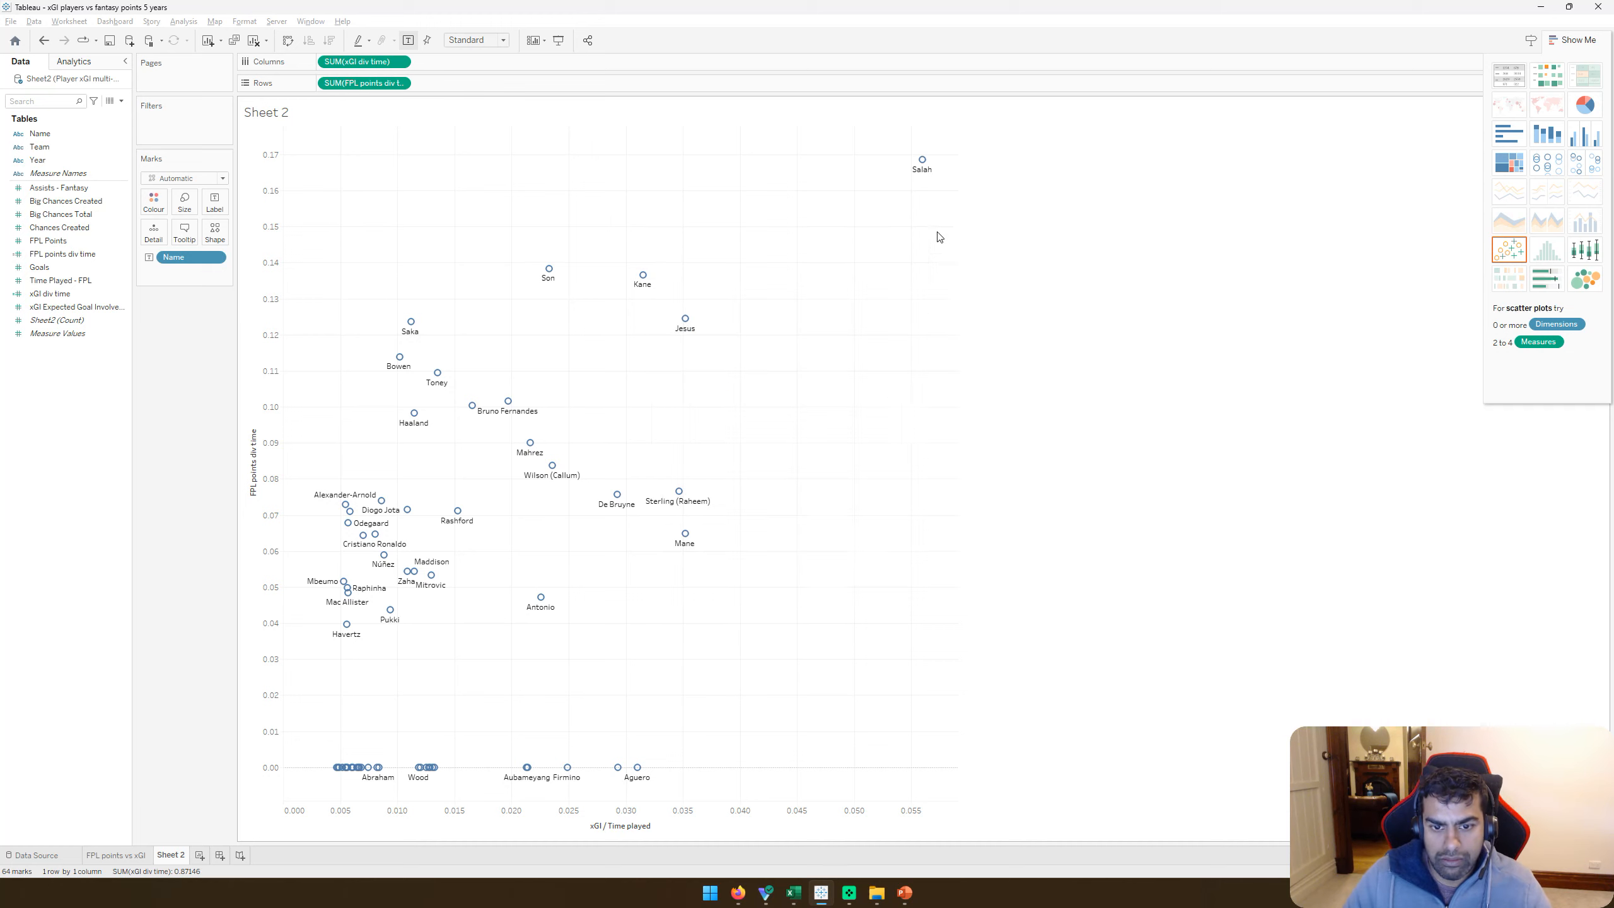
Step: Set the title of the vertical axis to "FPL points divided by time played"
double_click(254, 487)
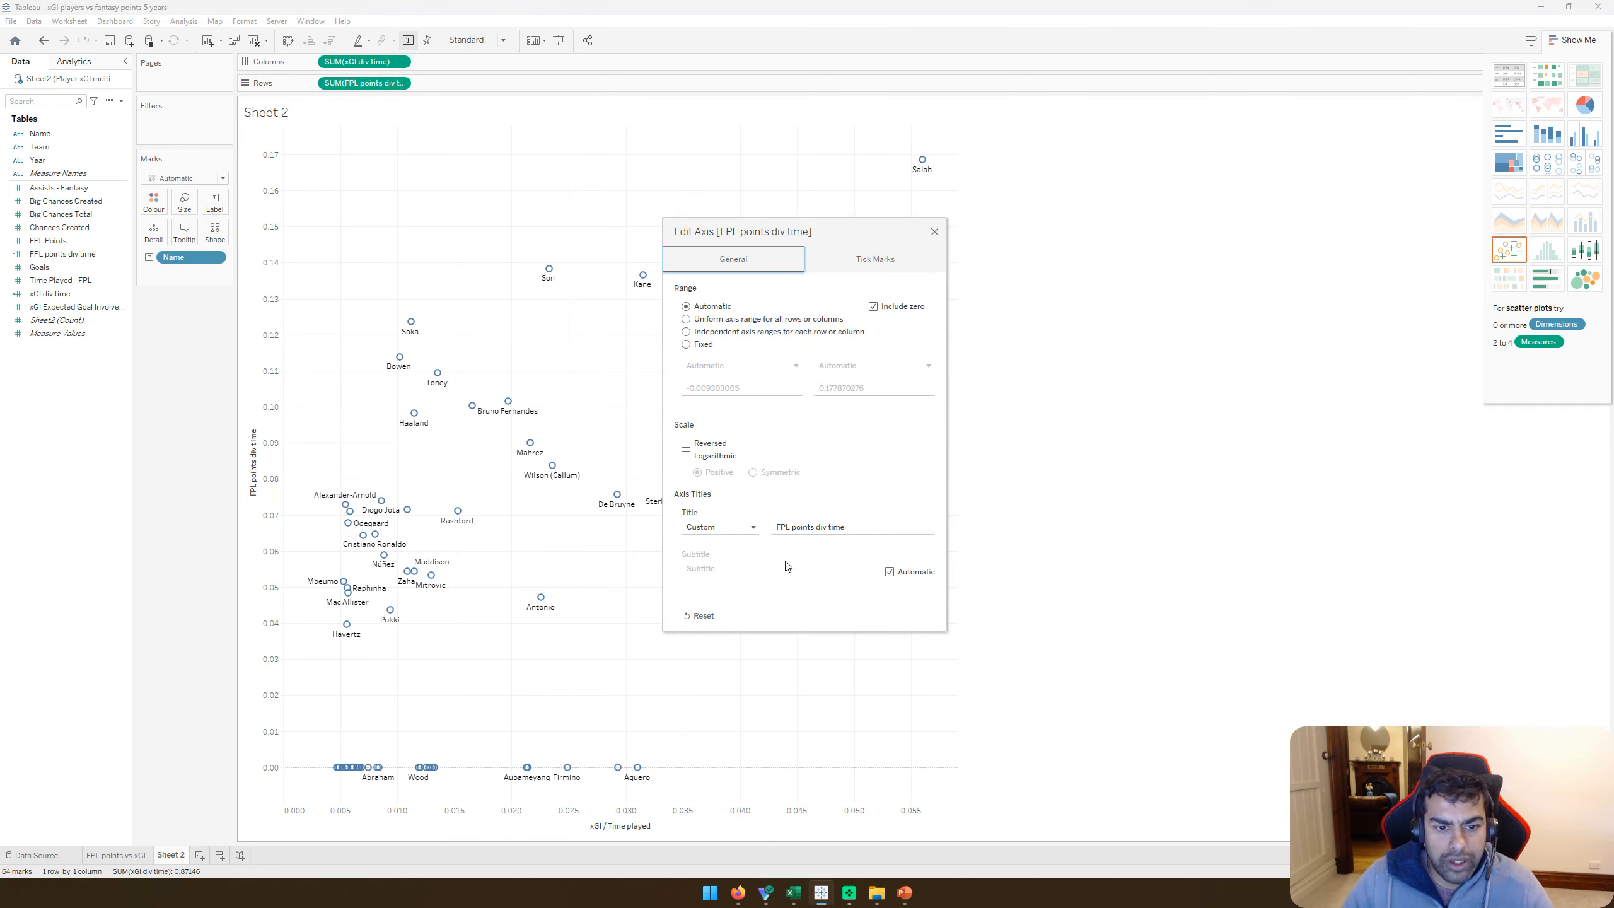
left_click(865, 529)
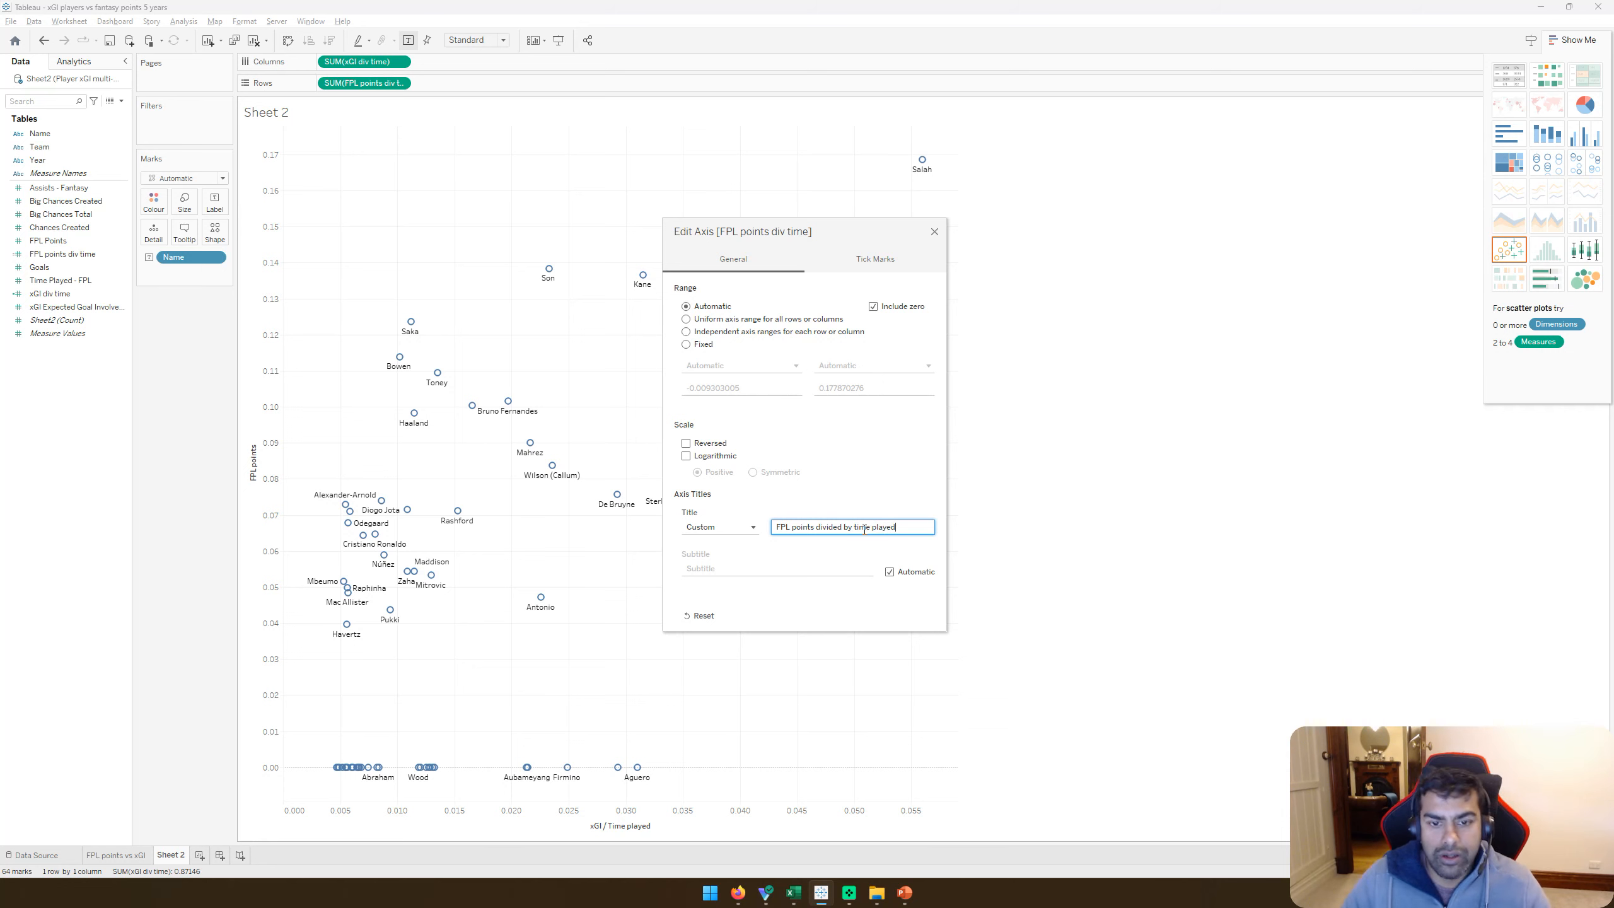
left_click(934, 231)
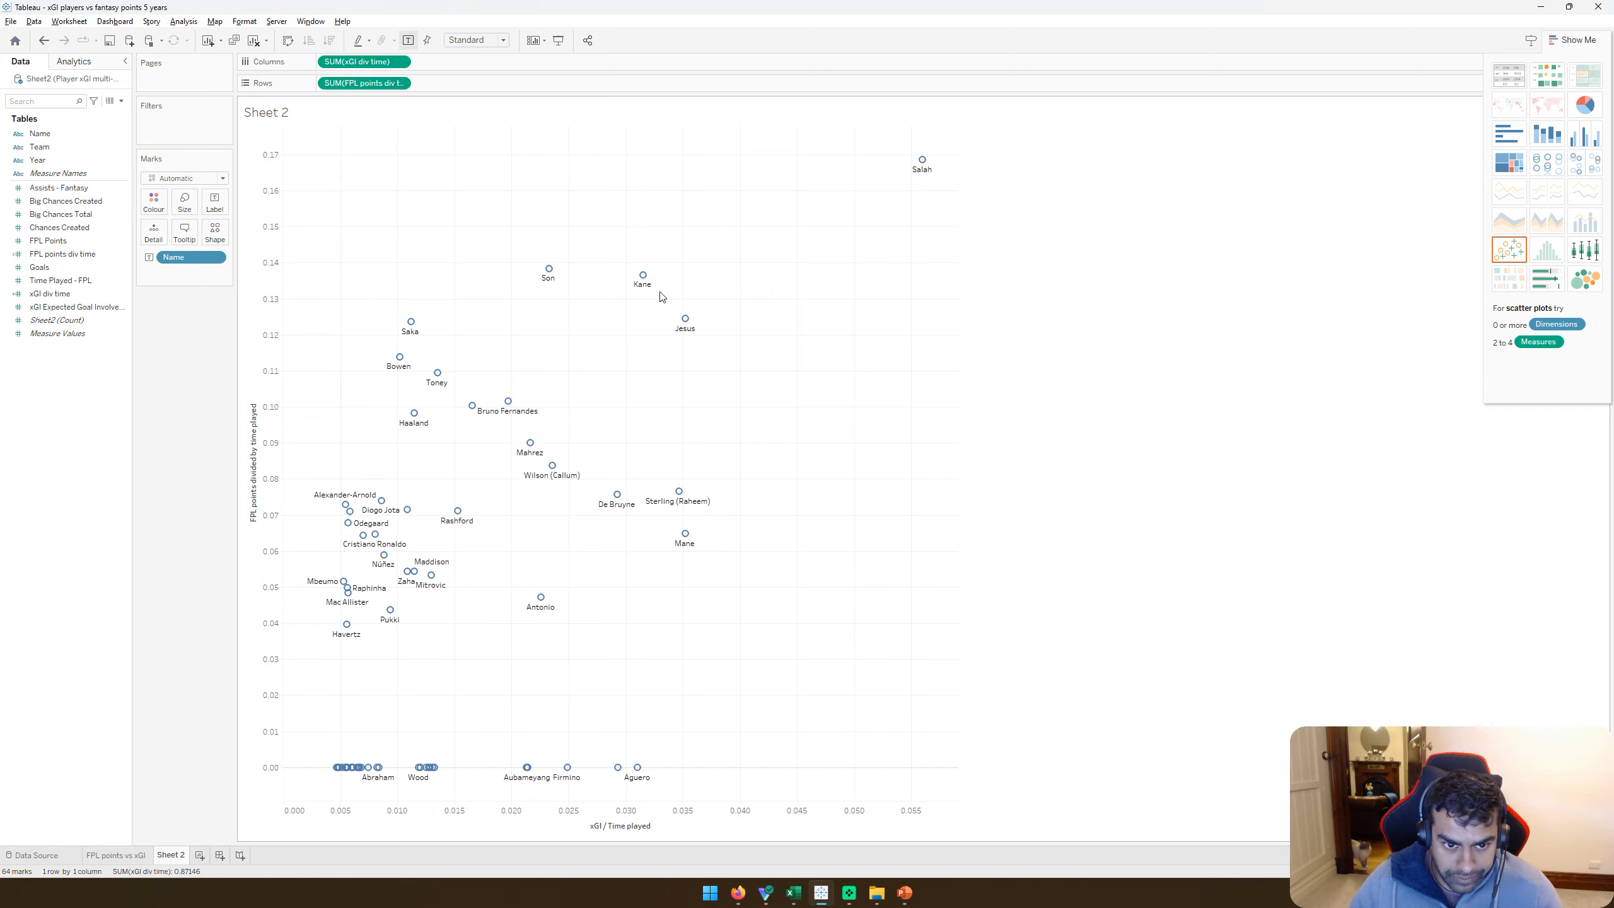
Step: Open the squad's Transfers page on the Fantasy Premier League site in Firefox and check Rashford's mark in the Tableau plot
mouse_move(675, 315)
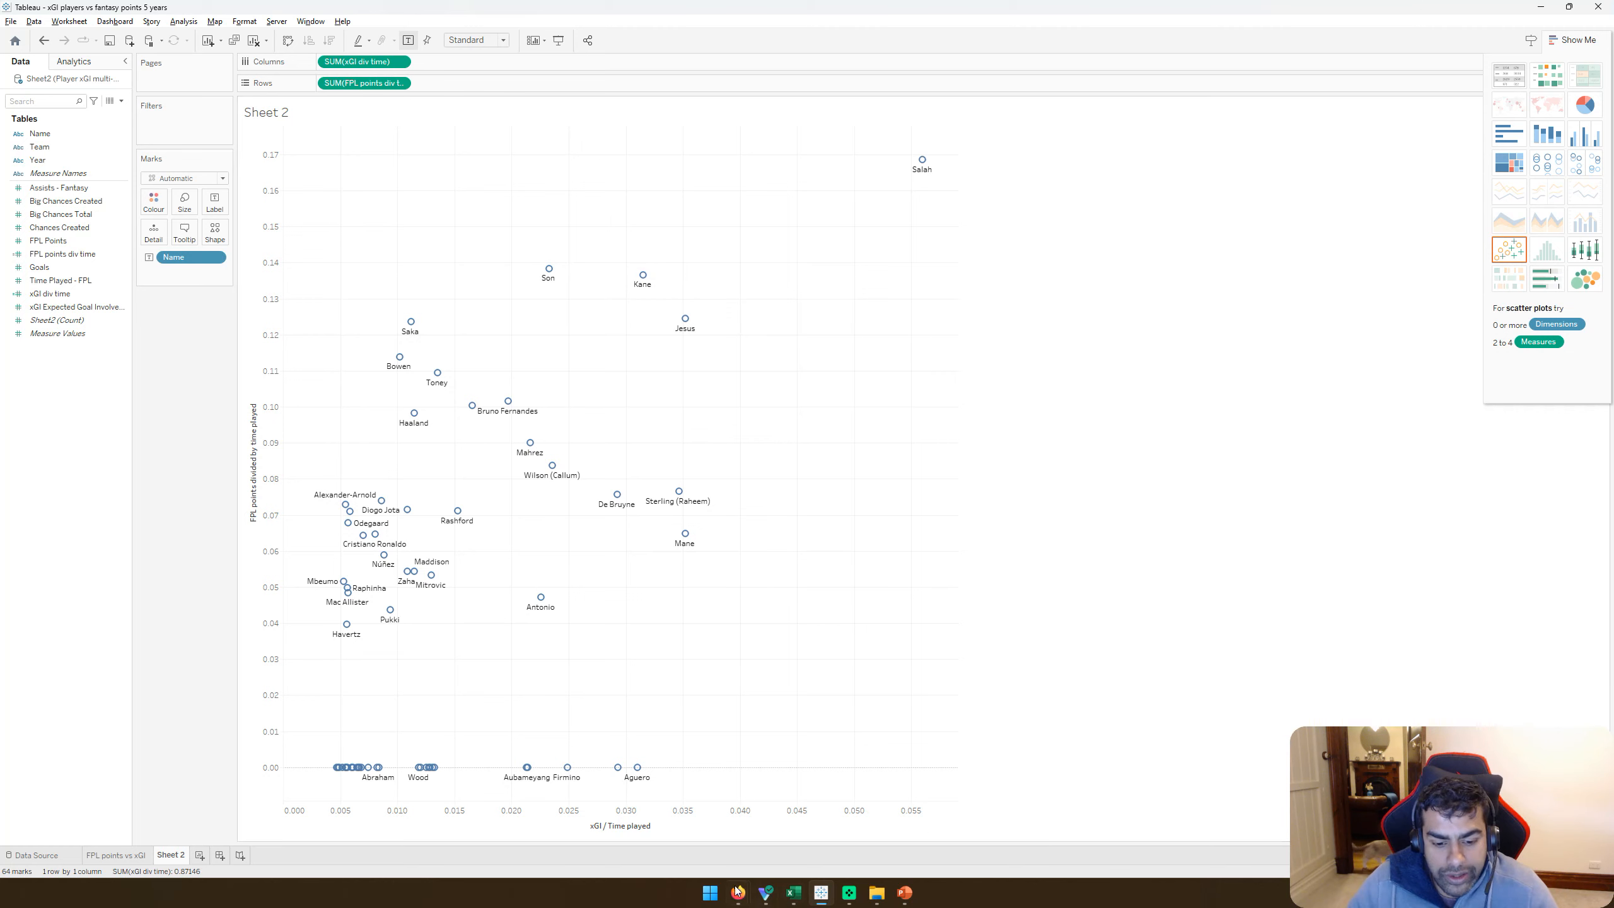
mouse_move(738, 893)
left_click(834, 835)
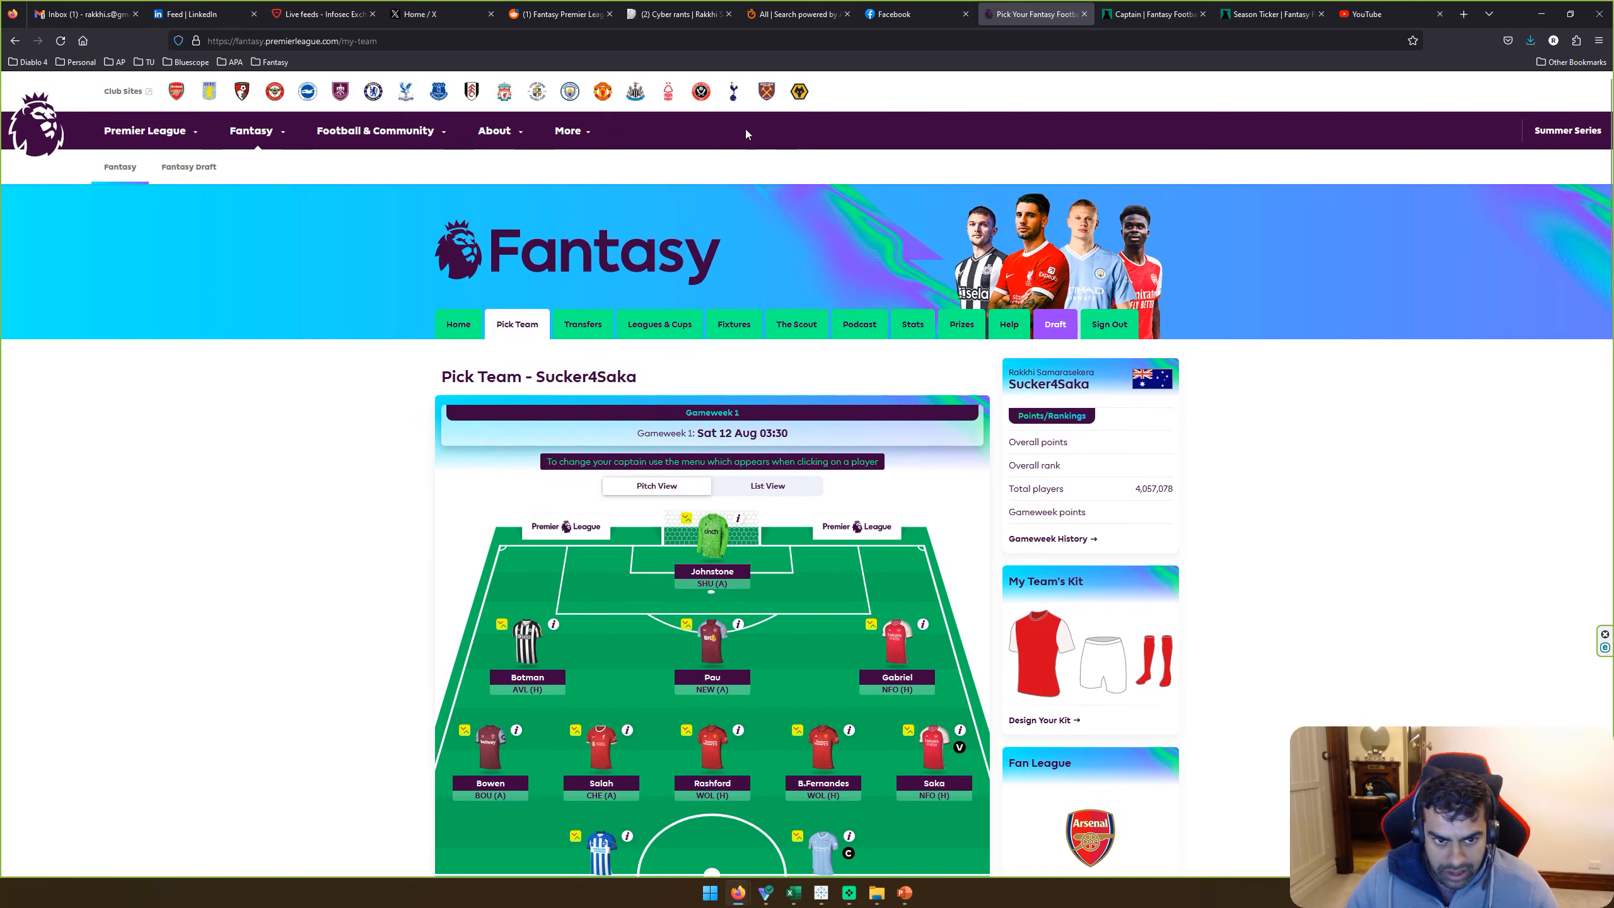
left_click(581, 326)
scroll(786, 498, "down", 3)
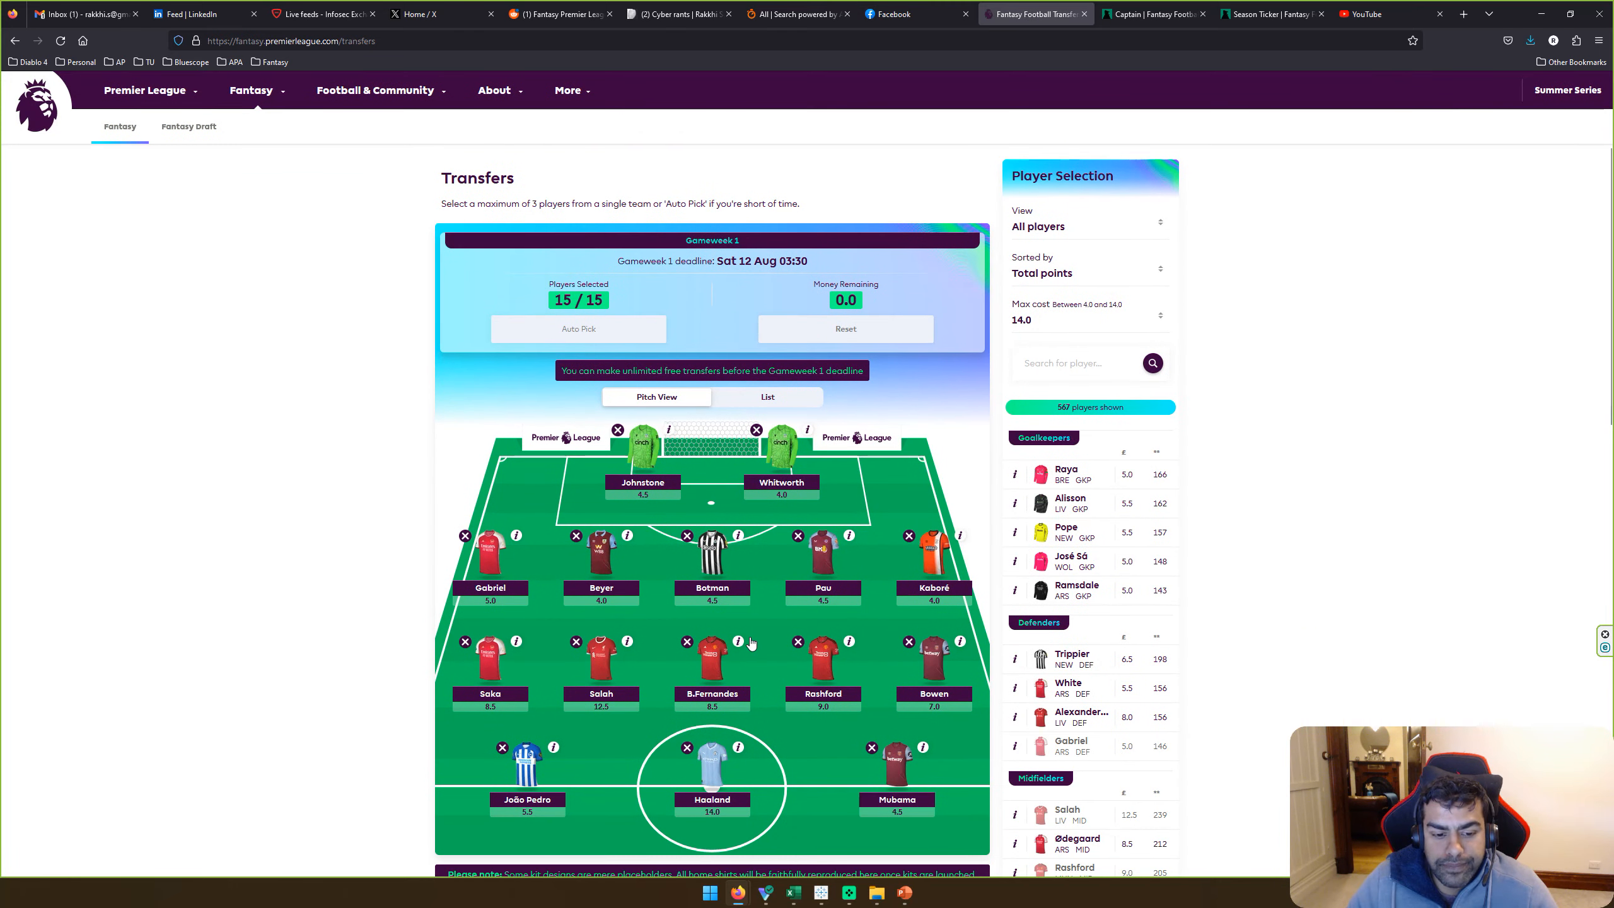
key("alt+Tab")
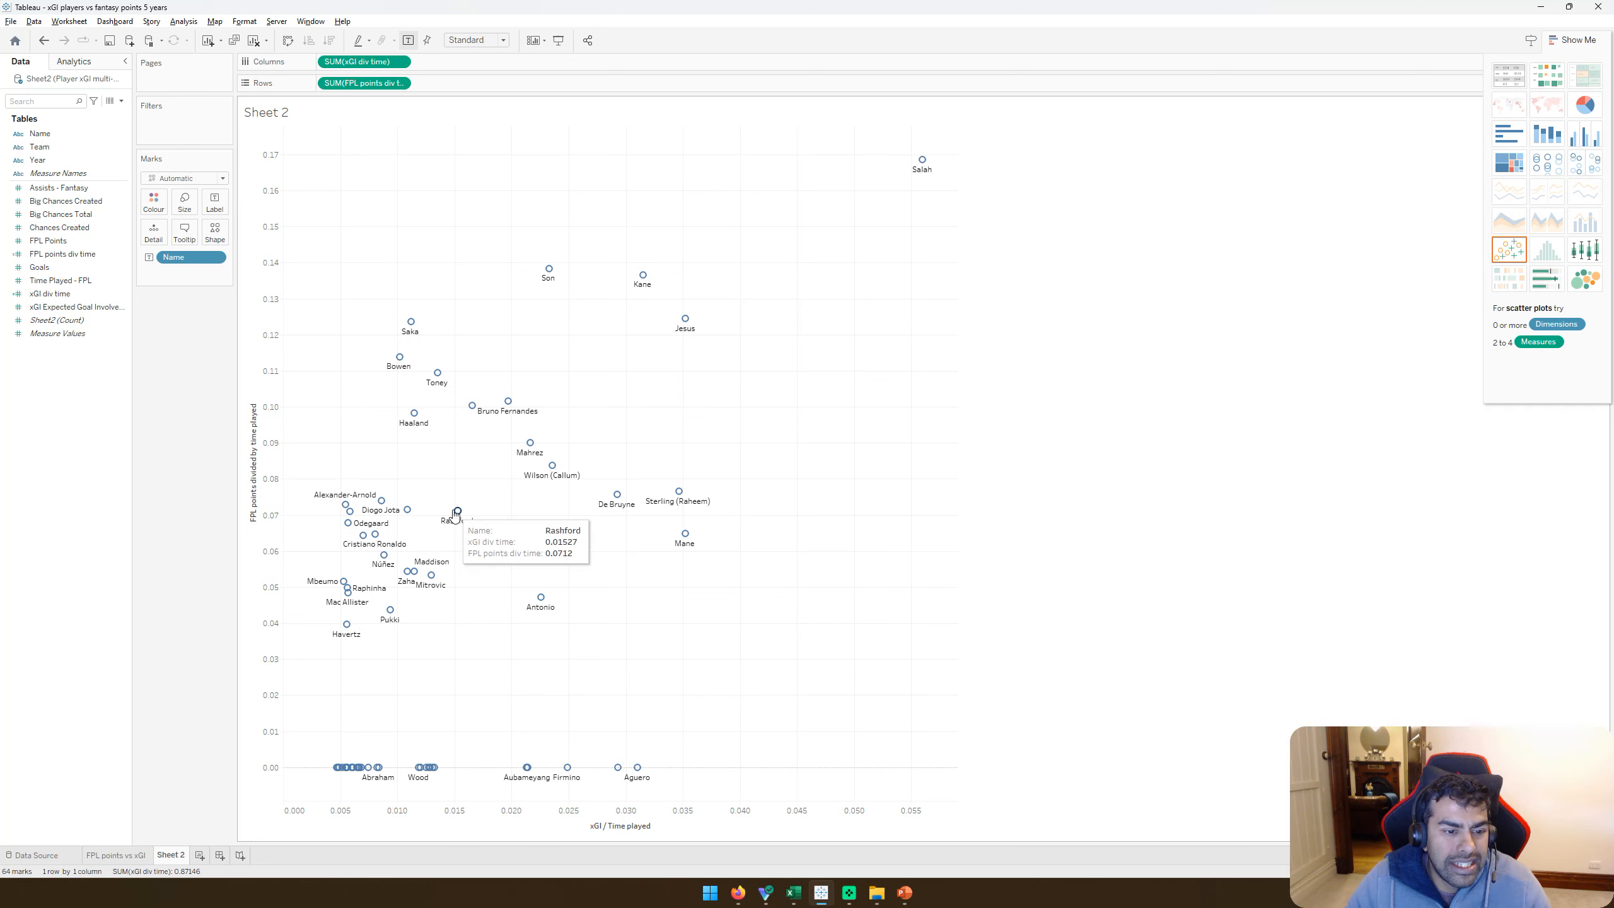
key("alt+Tab")
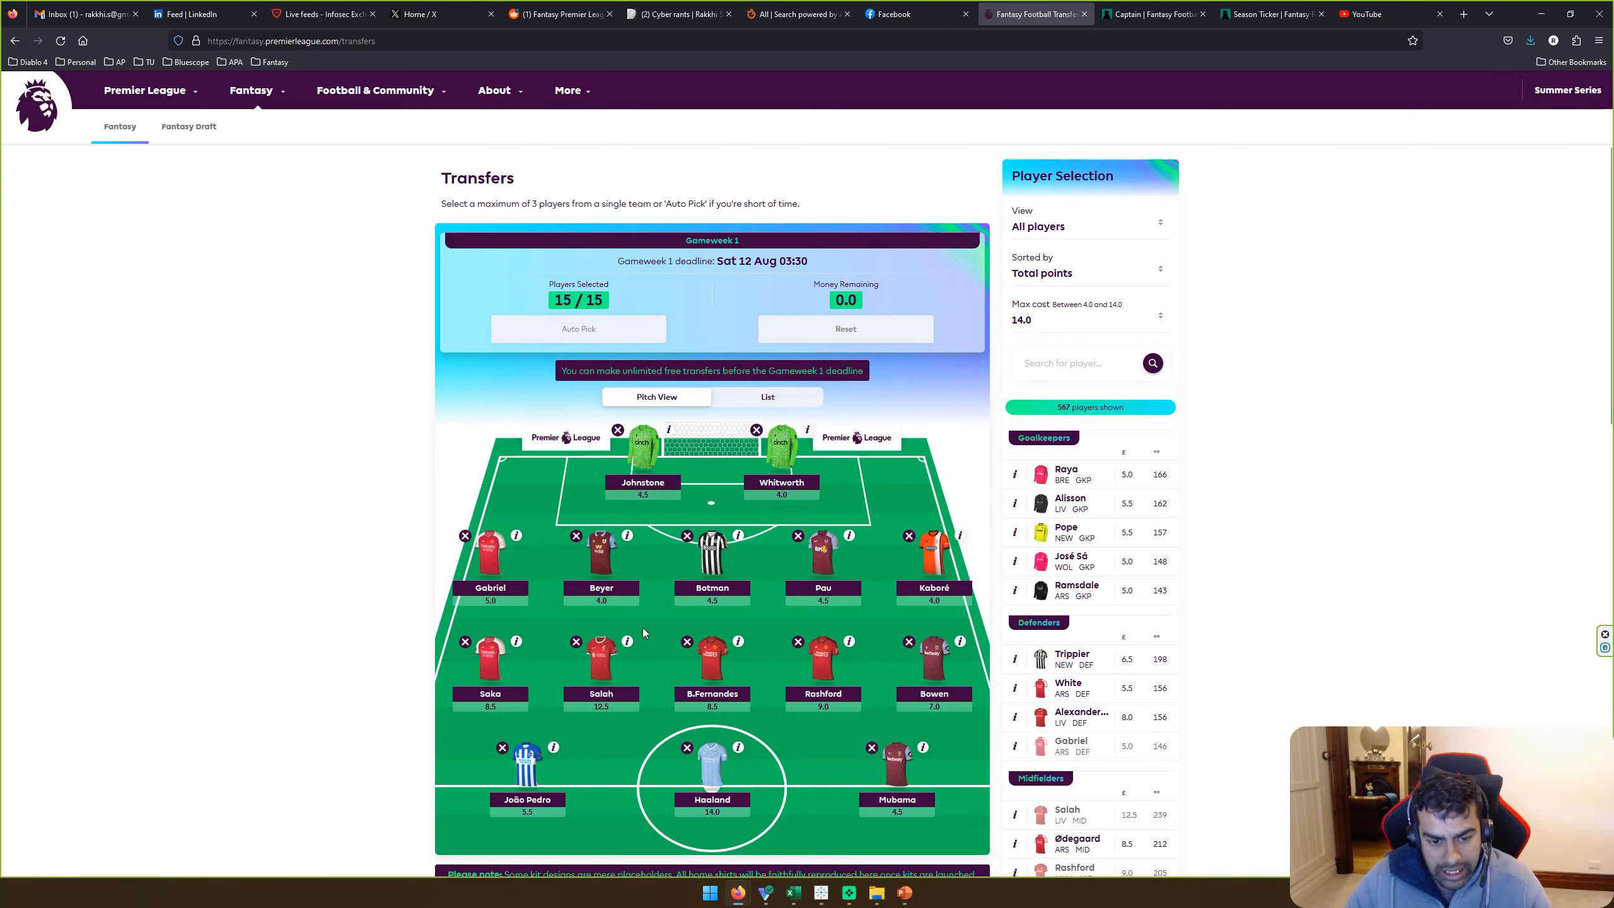
Step: Replace Rashford with the Spurs midfielder Son in the fantasy squad and confirm the transfer
left_click(798, 642)
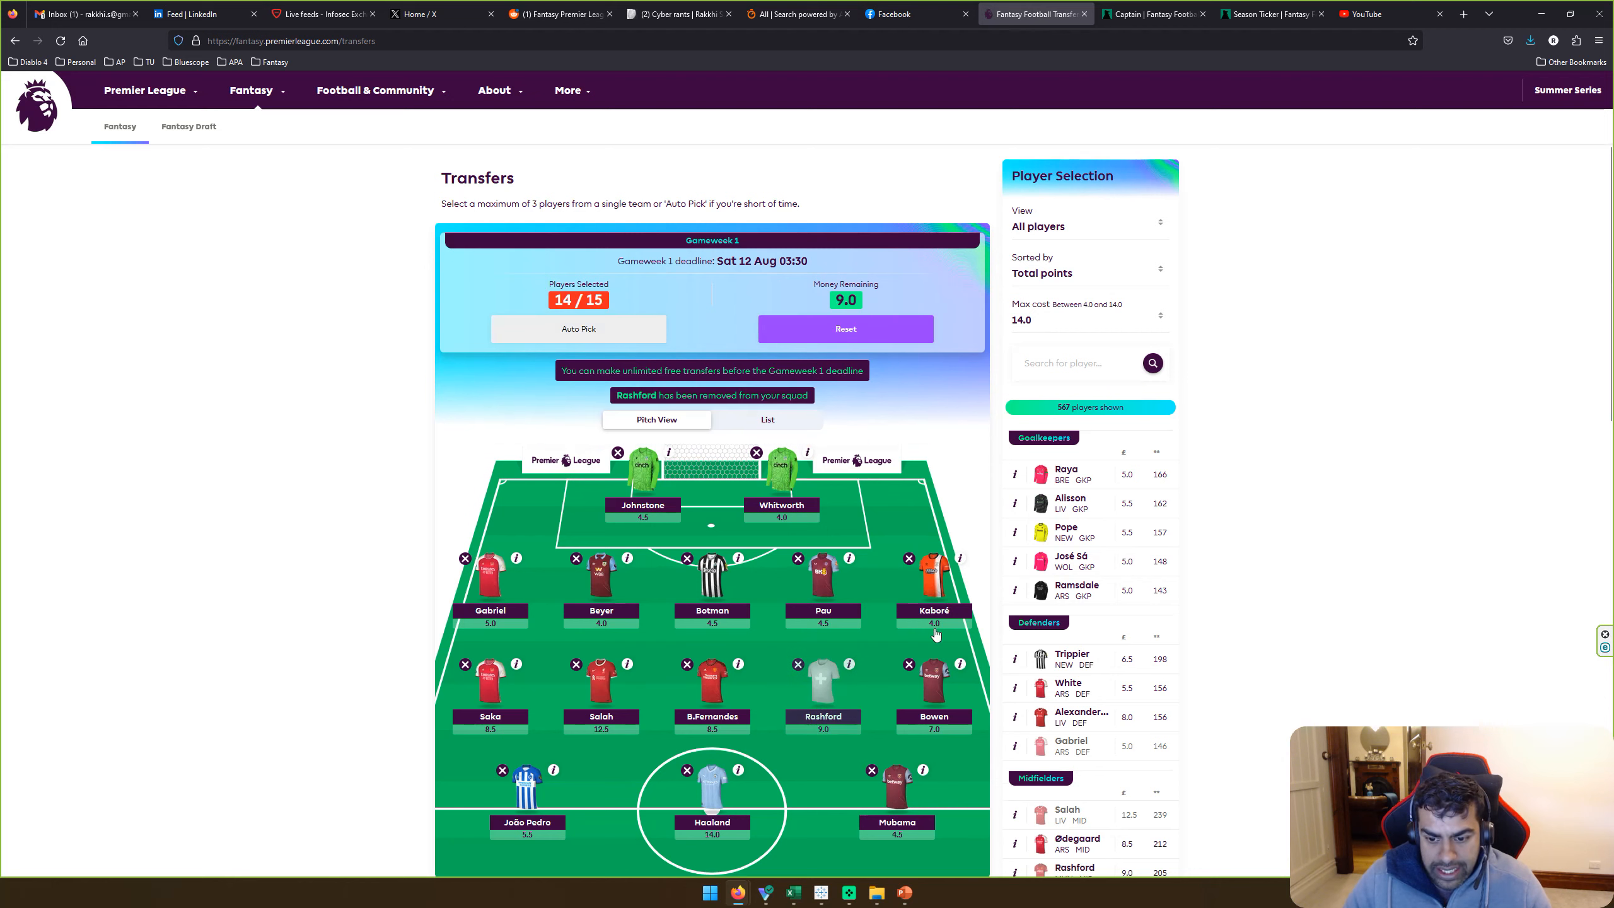
left_click(1094, 229)
scroll(1137, 486, "down", 3)
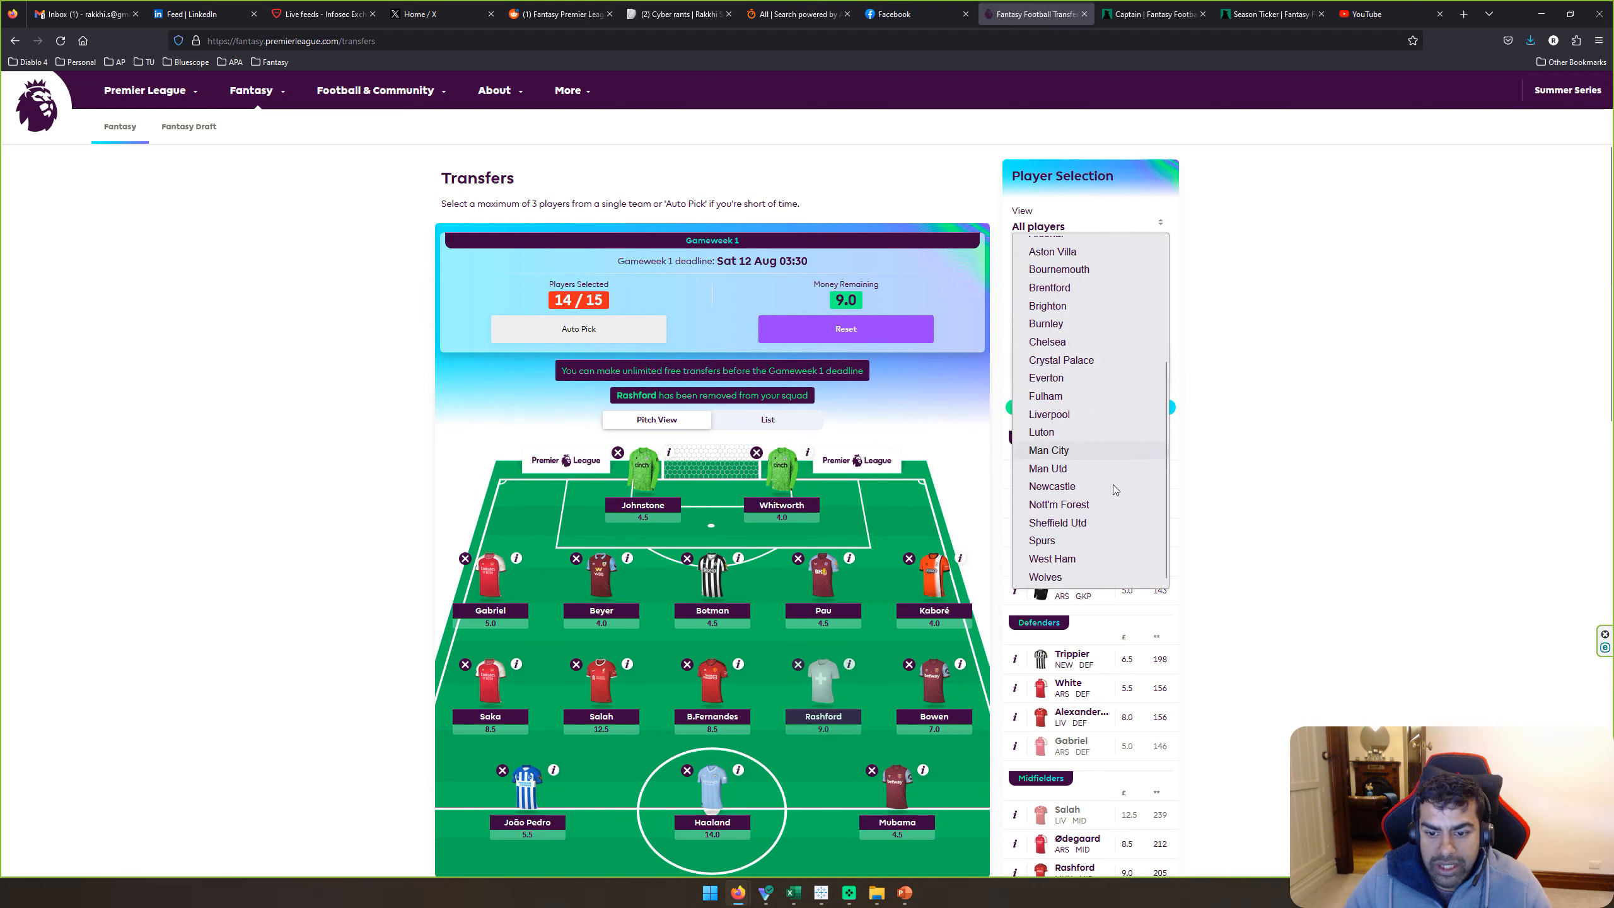
left_click(1042, 540)
scroll(1093, 572, "down", 3)
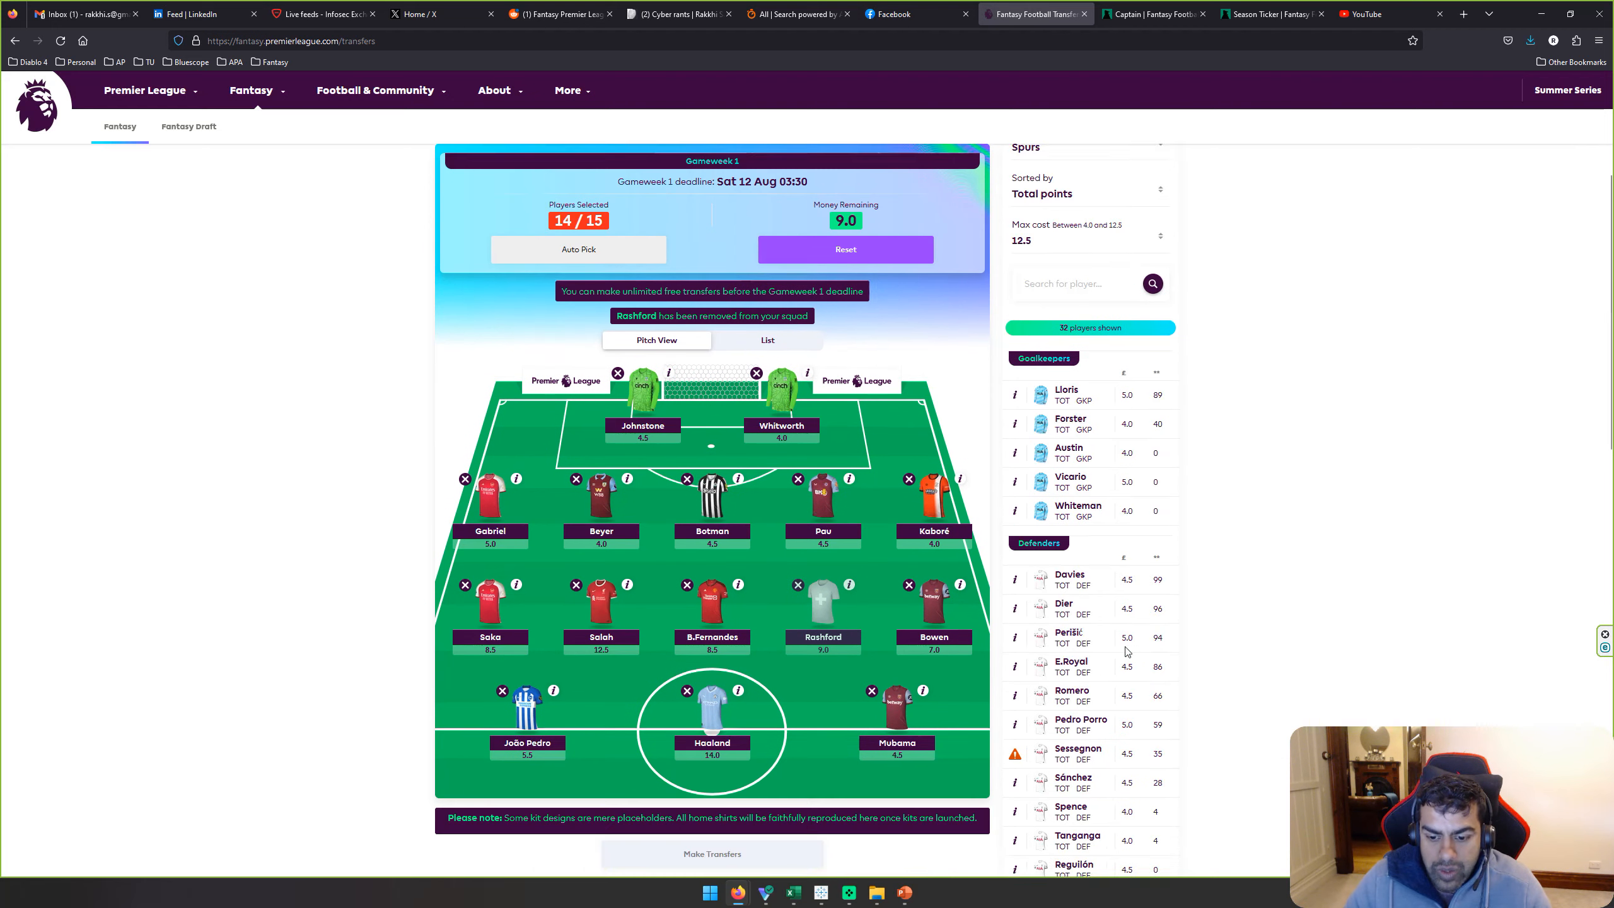
scroll(1113, 619, "down", 4)
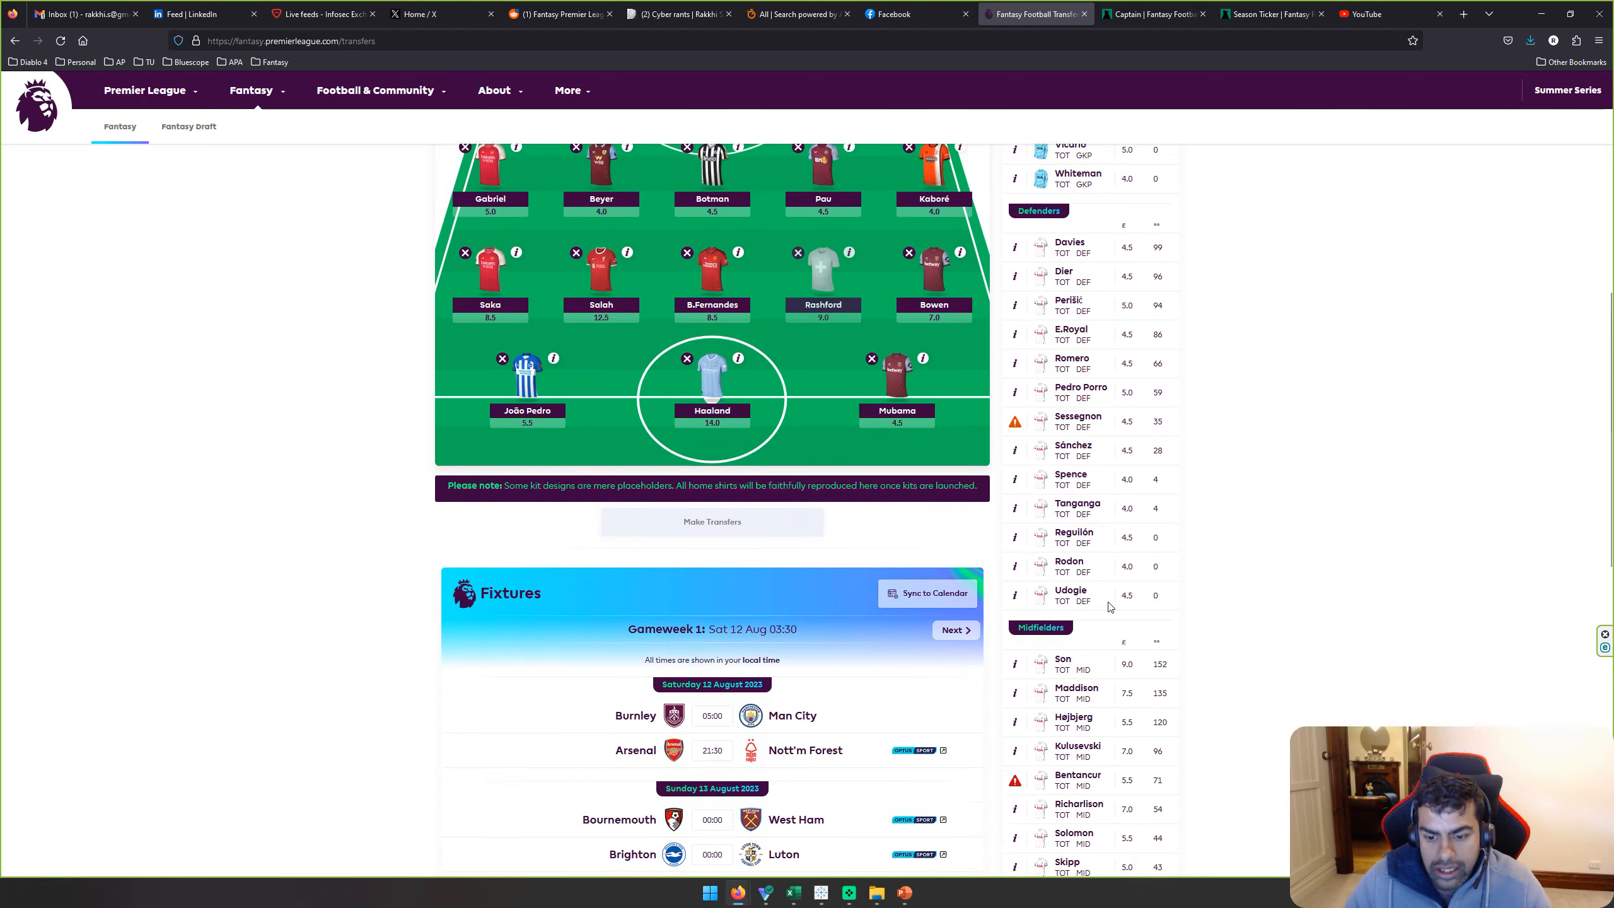
left_click(1066, 626)
left_click(724, 469)
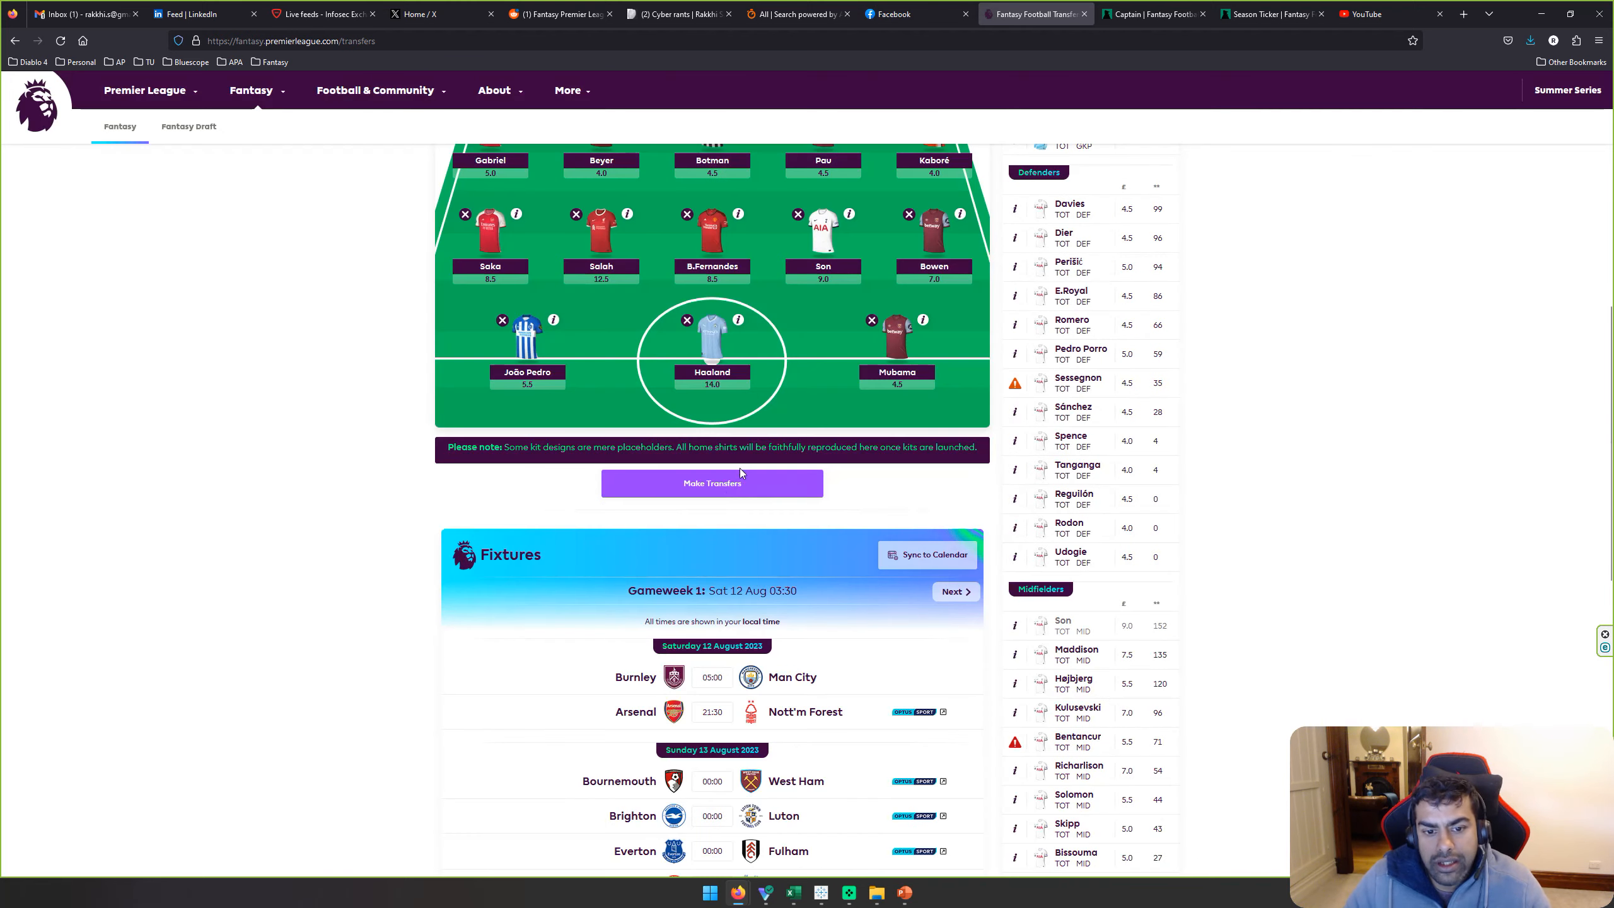
left_click(730, 486)
left_click(807, 531)
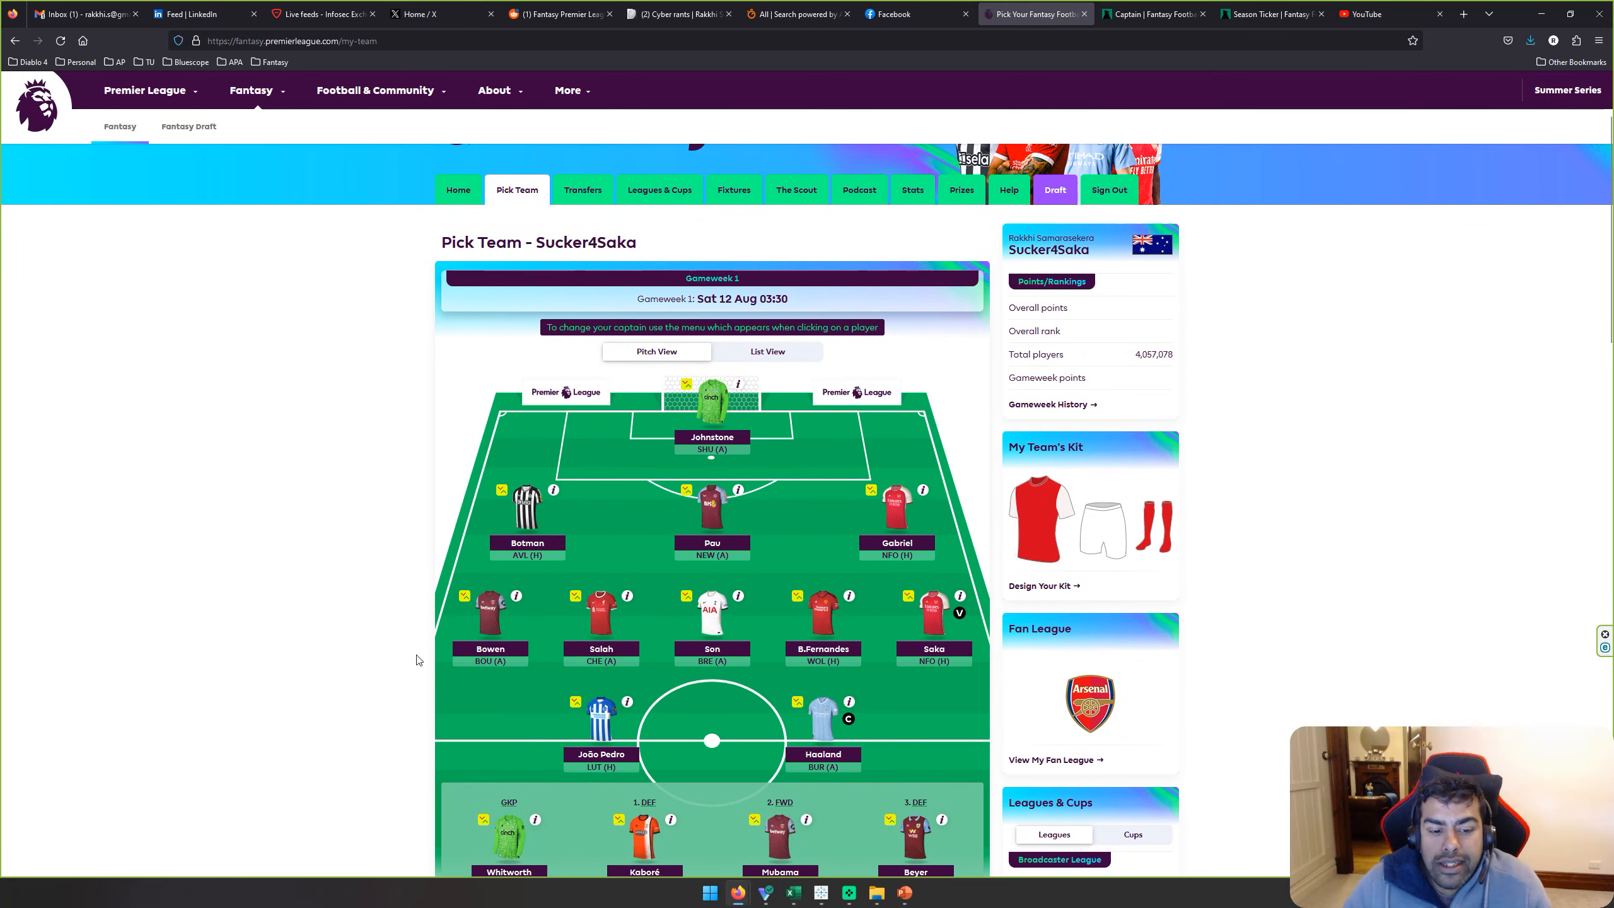
Step: Examine Kane's and Sterling's marks in the Tableau plot and reopen the fantasy squad's Transfers page in Firefox
left_click(820, 893)
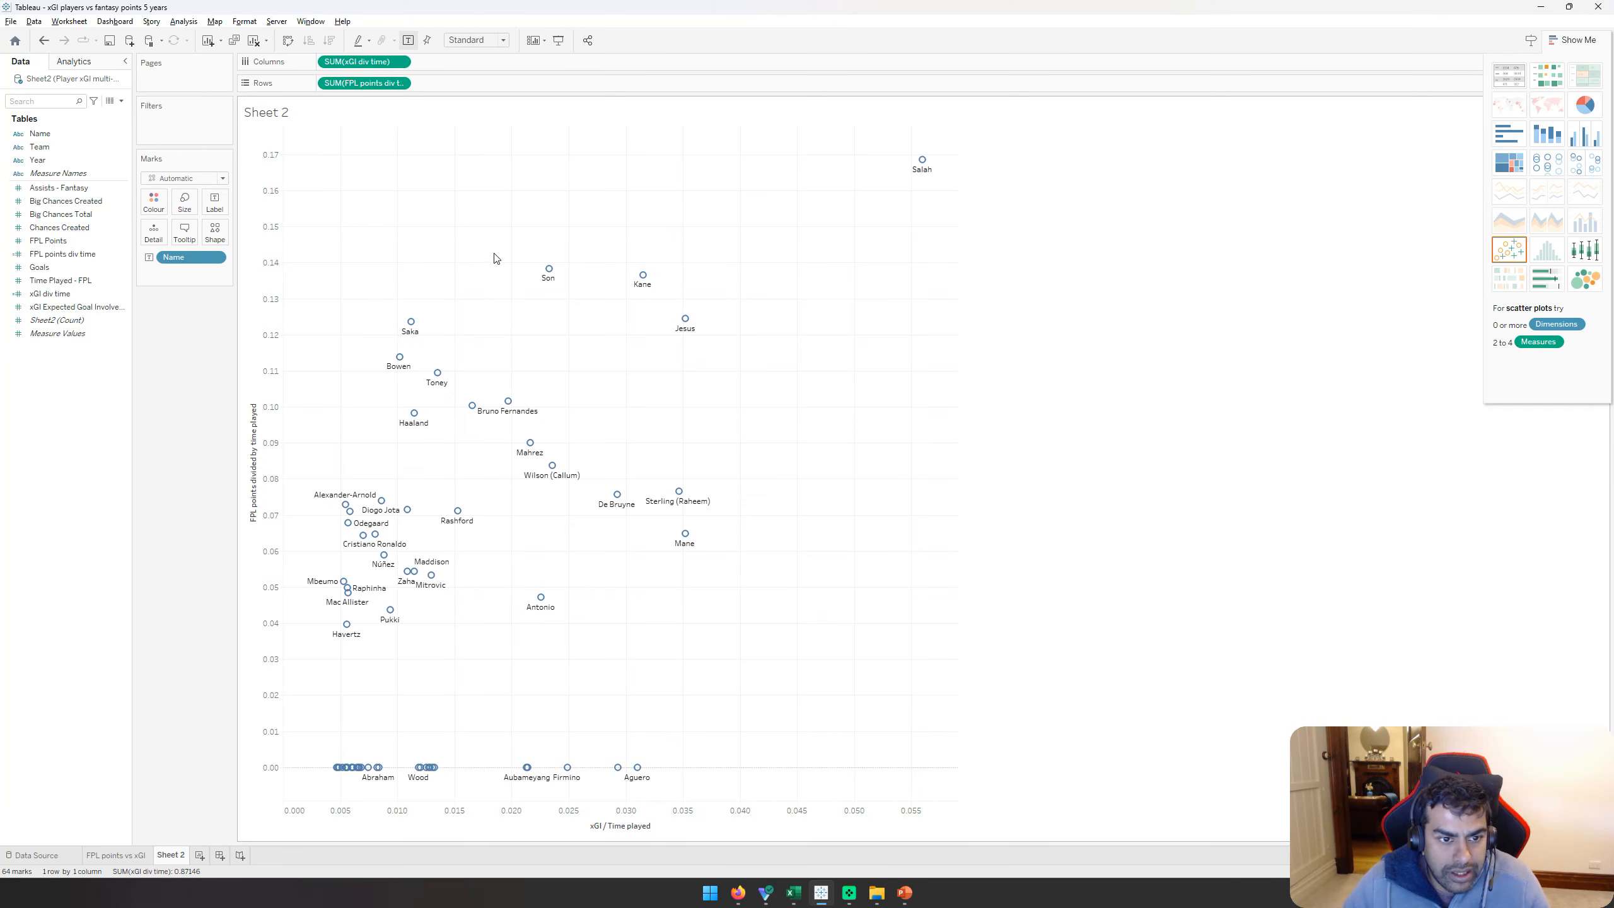
mouse_move(641, 281)
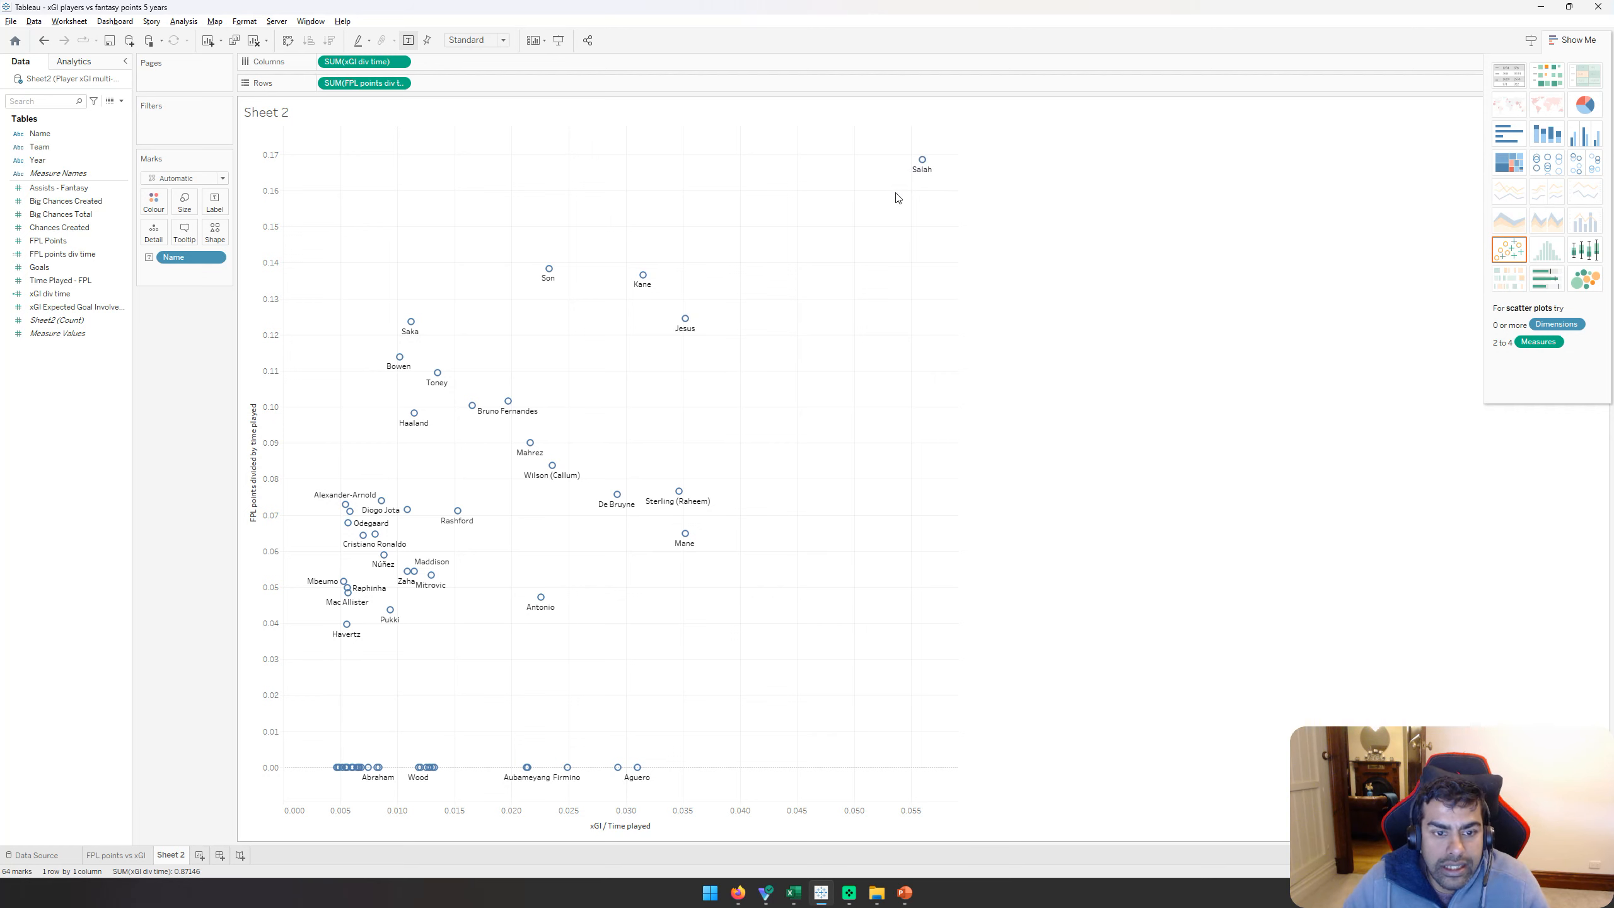
mouse_move(679, 496)
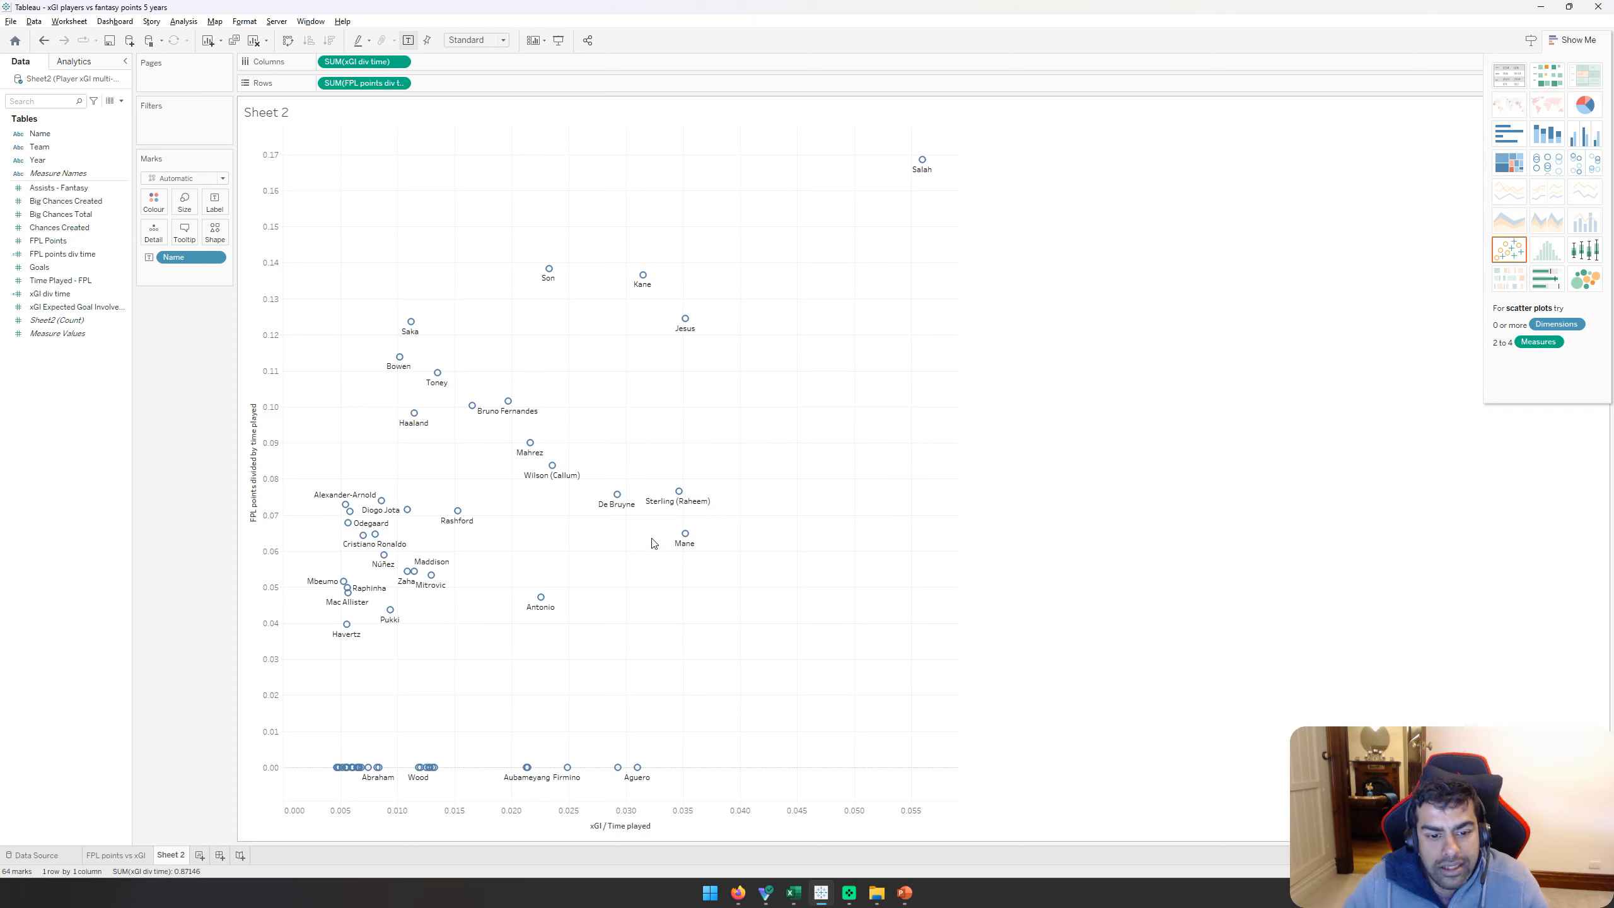
key("alt+Tab")
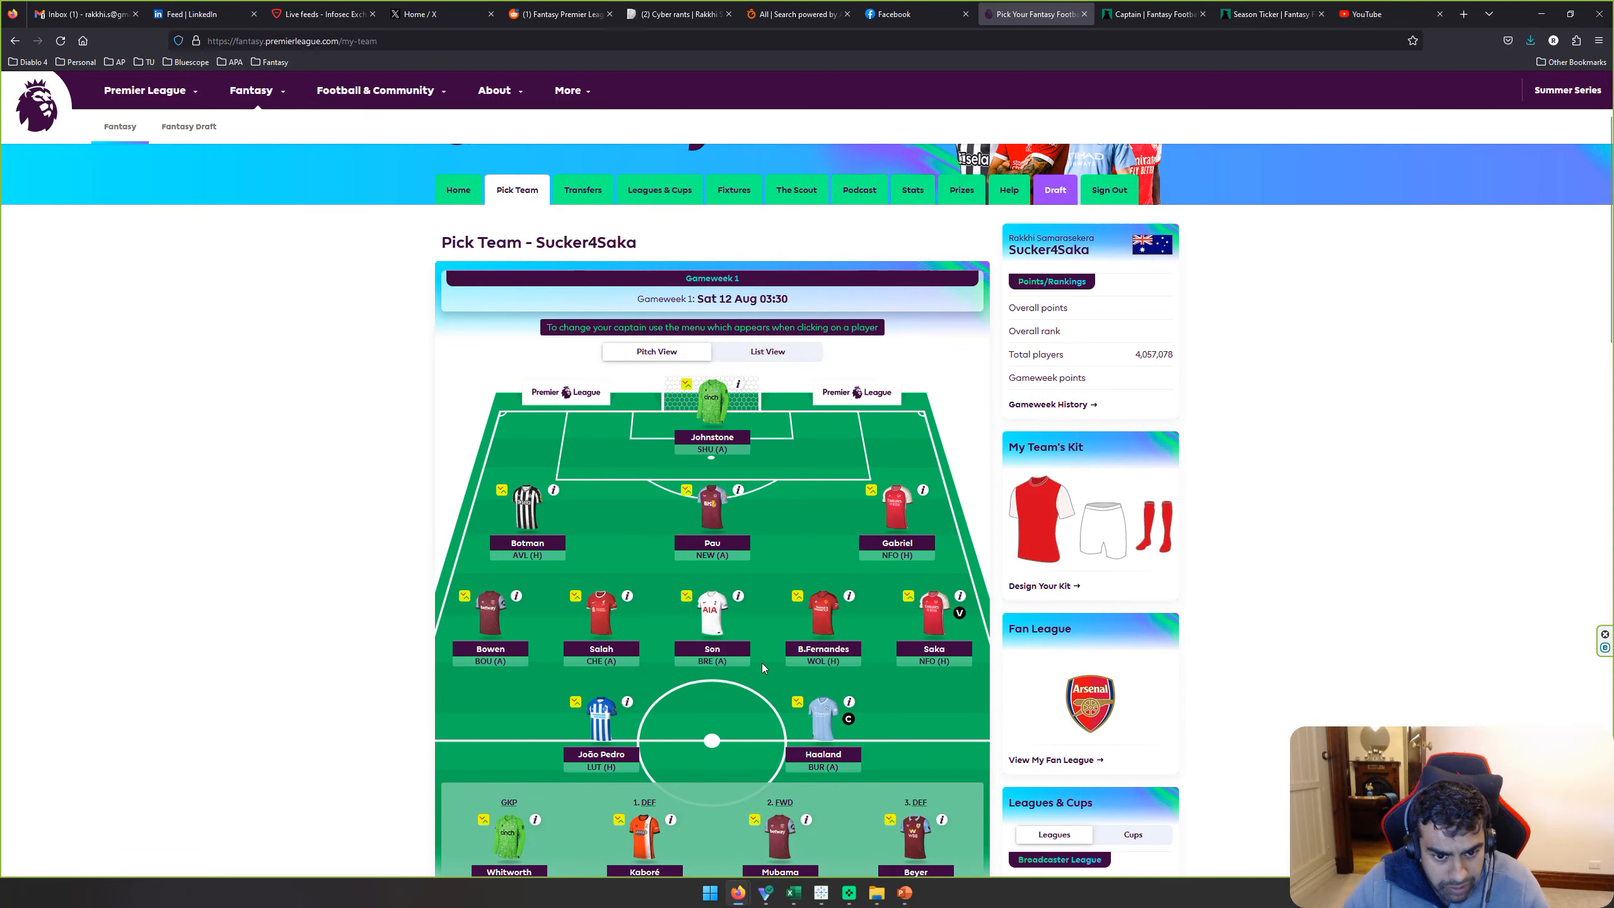
scroll(759, 638, "up", 3)
left_click(595, 328)
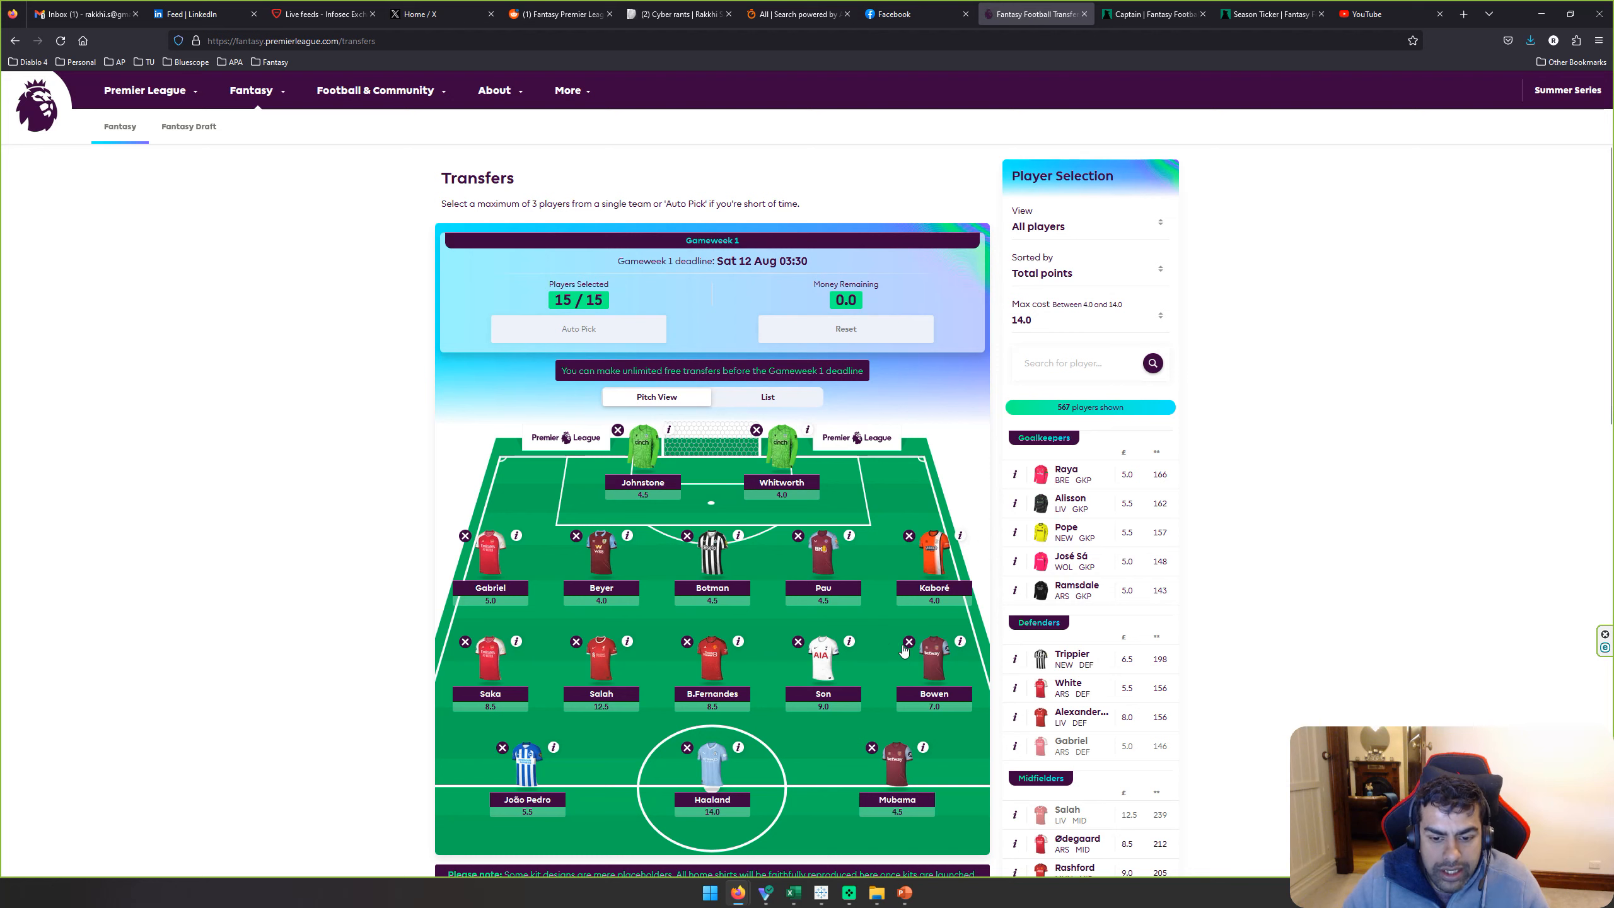
Step: Replace Bowen with the Chelsea midfielder Sterling in the fantasy squad and confirm the transfer
left_click(908, 642)
left_click(1070, 225)
scroll(1086, 409, "down", 2)
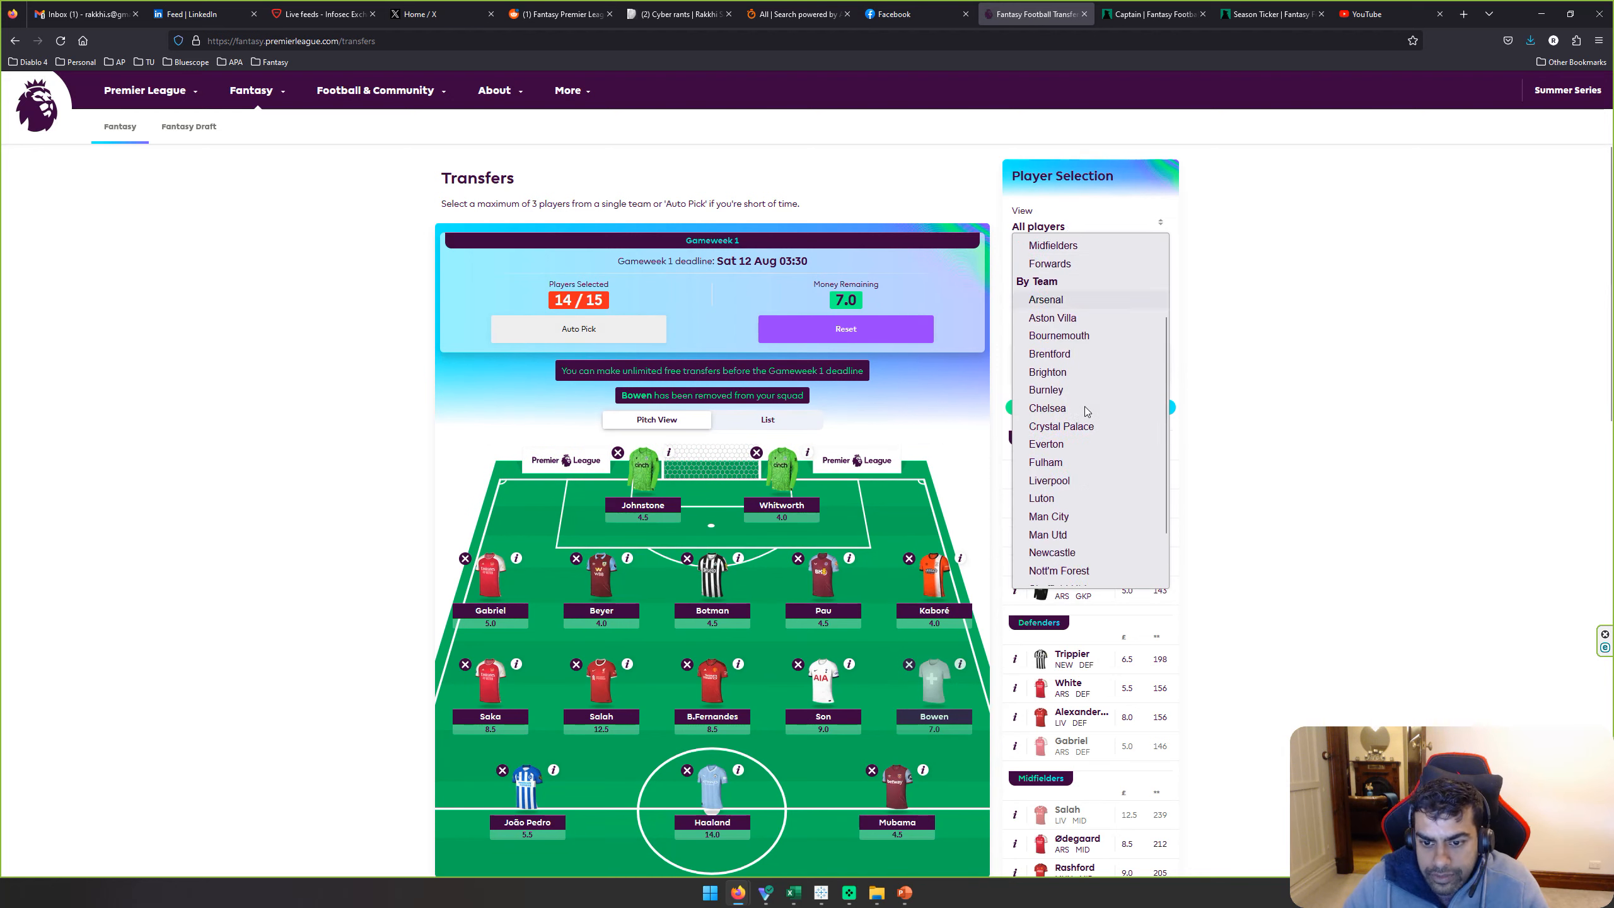
scroll(1086, 410, "down", 2)
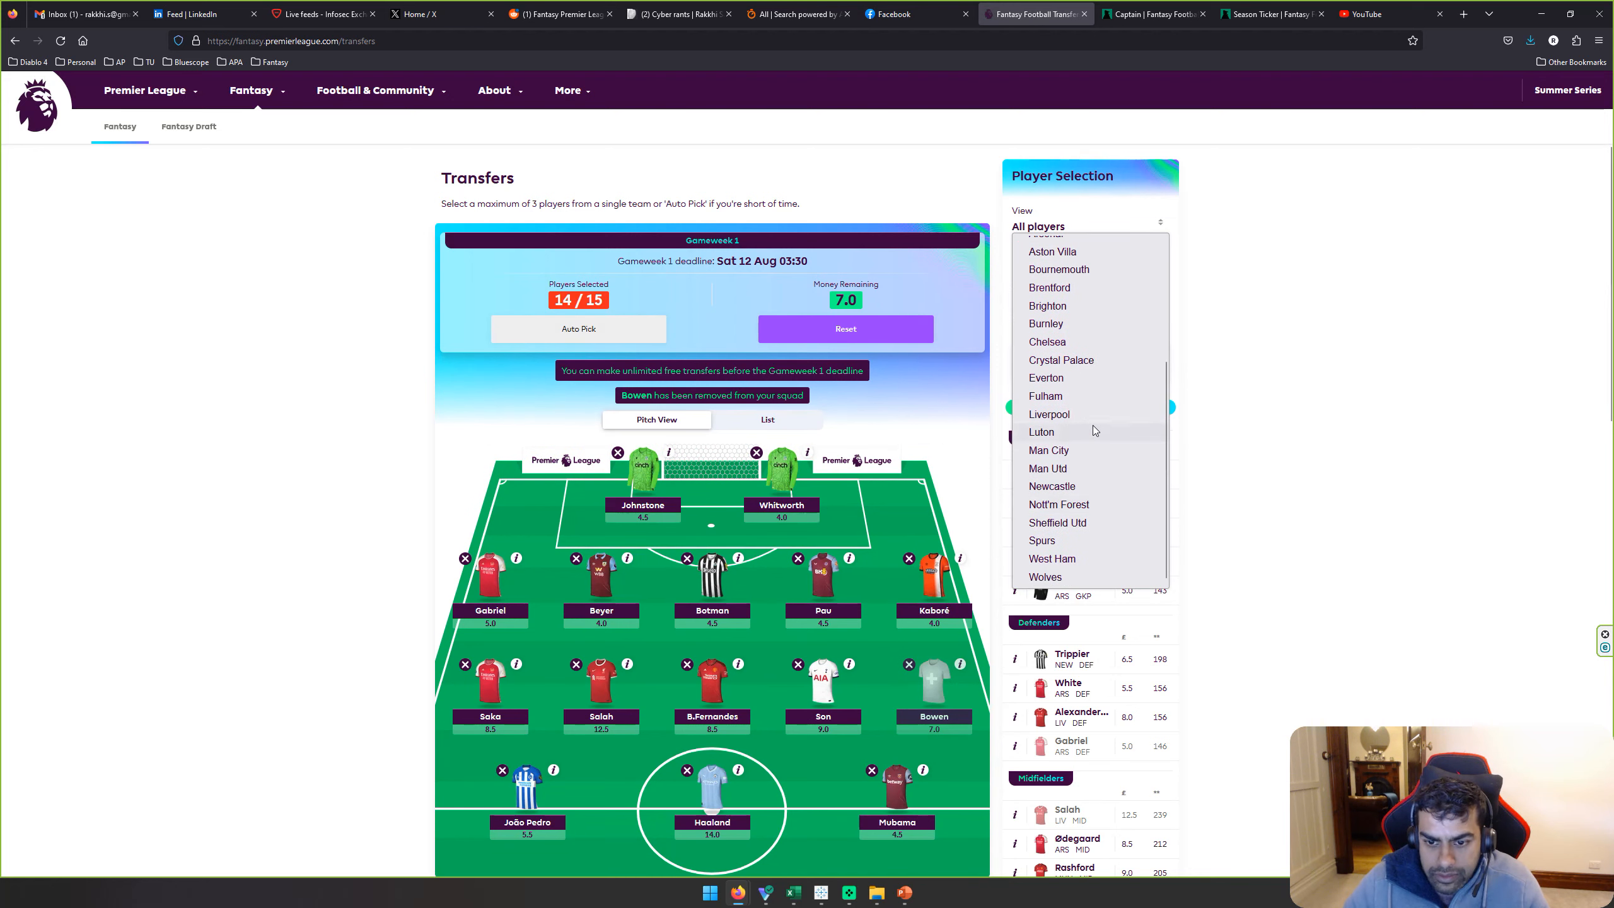
left_click(1055, 342)
scroll(1061, 572, "down", 5)
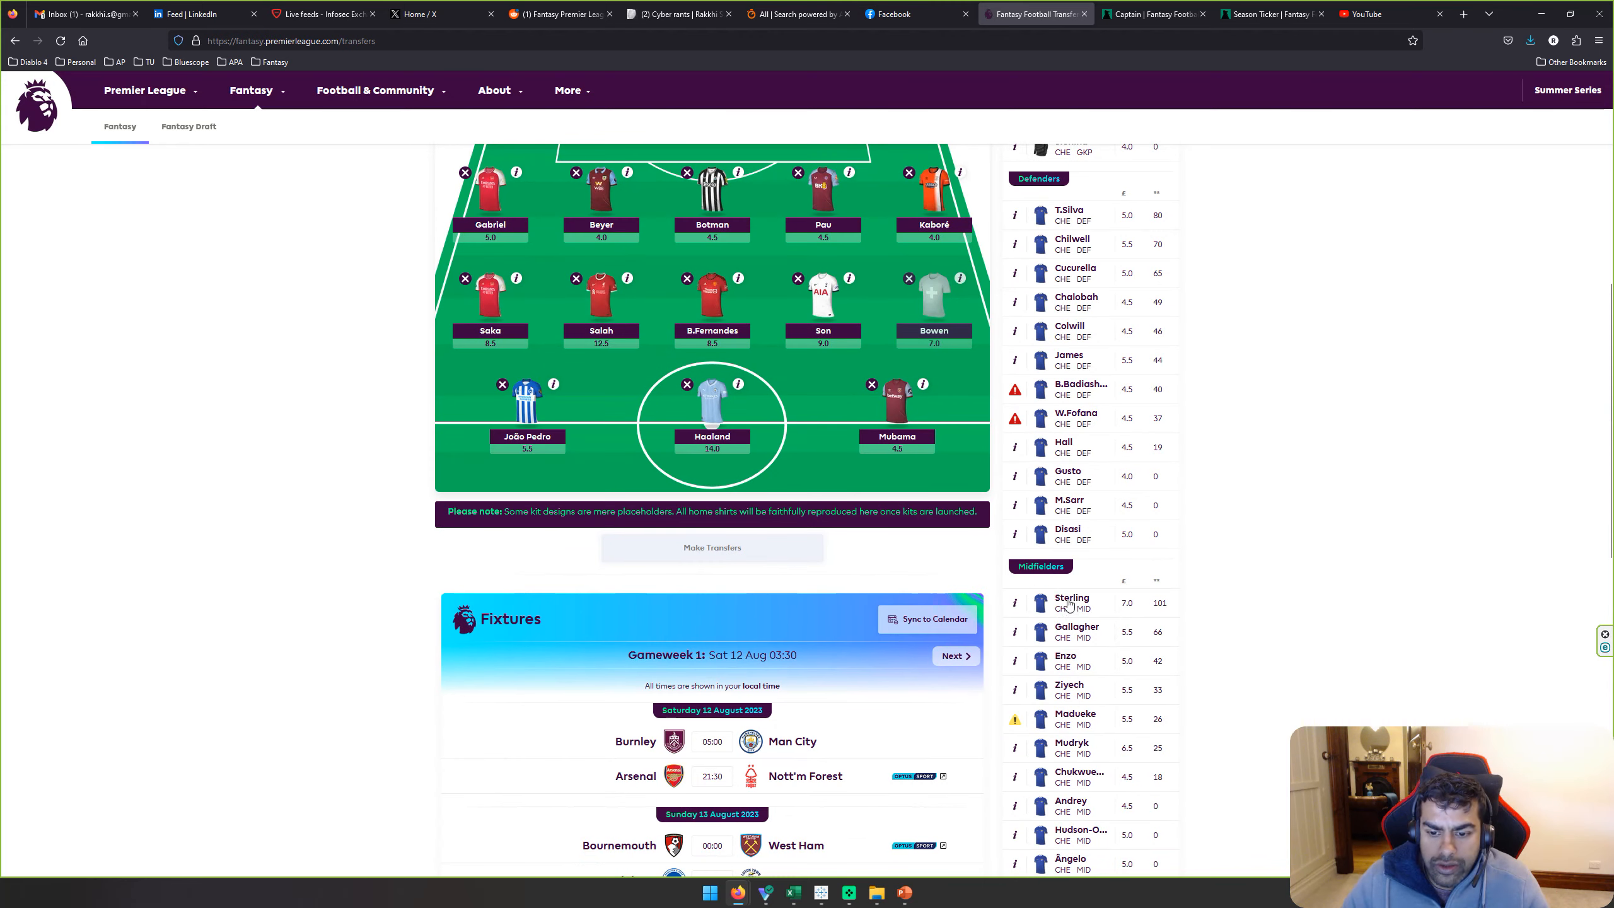
left_click(1068, 607)
left_click(832, 470)
left_click(724, 557)
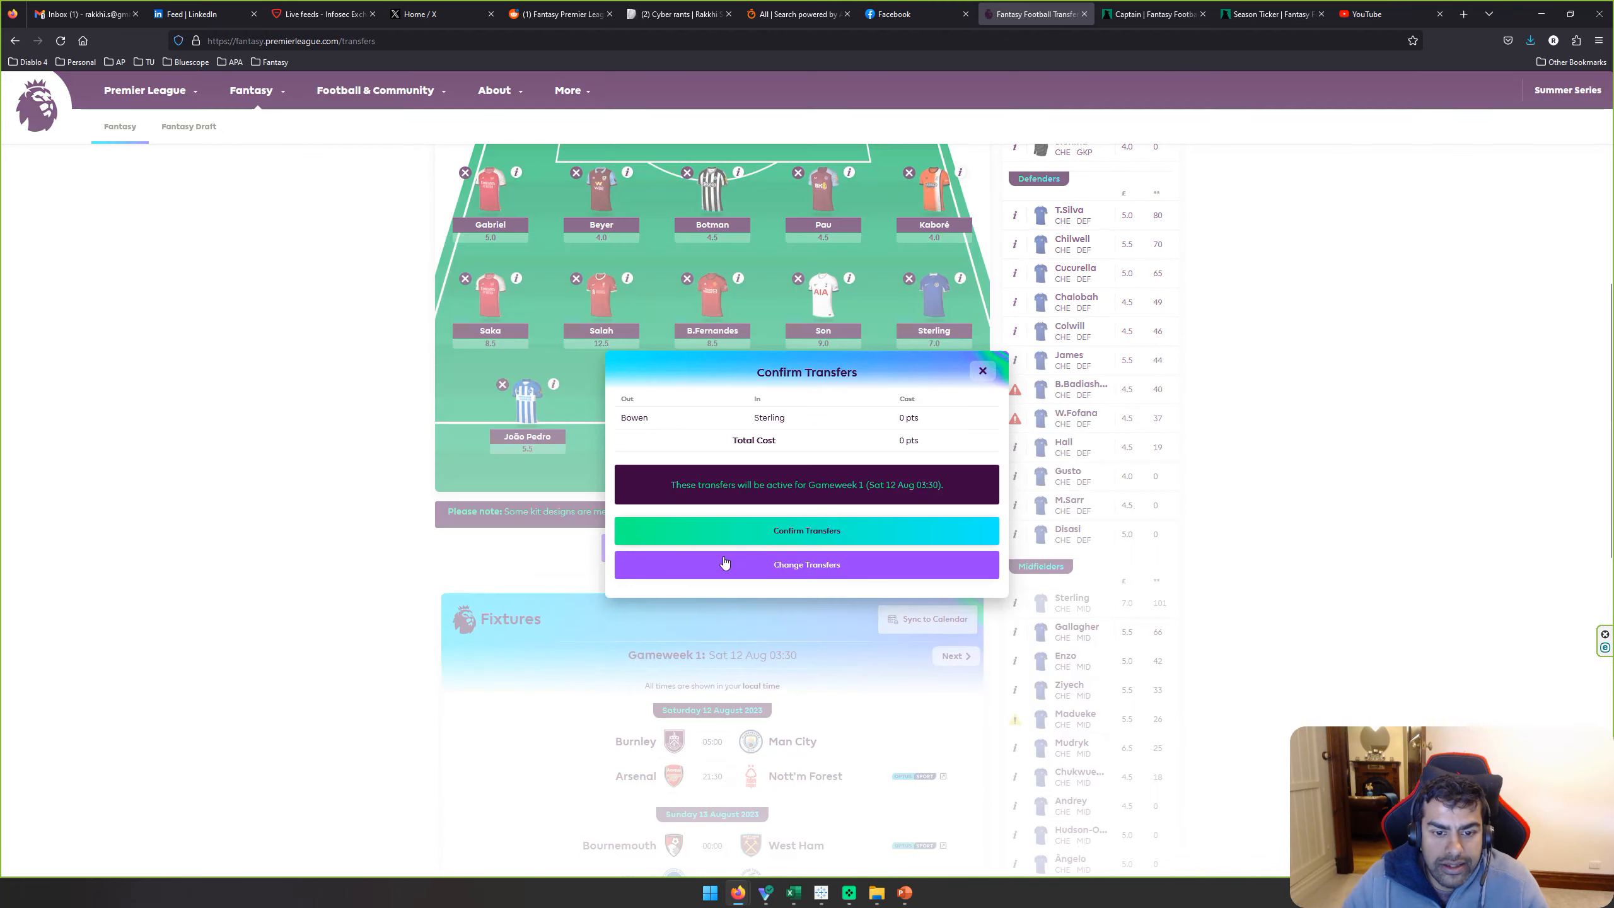
left_click(820, 532)
scroll(819, 503, "down", 3)
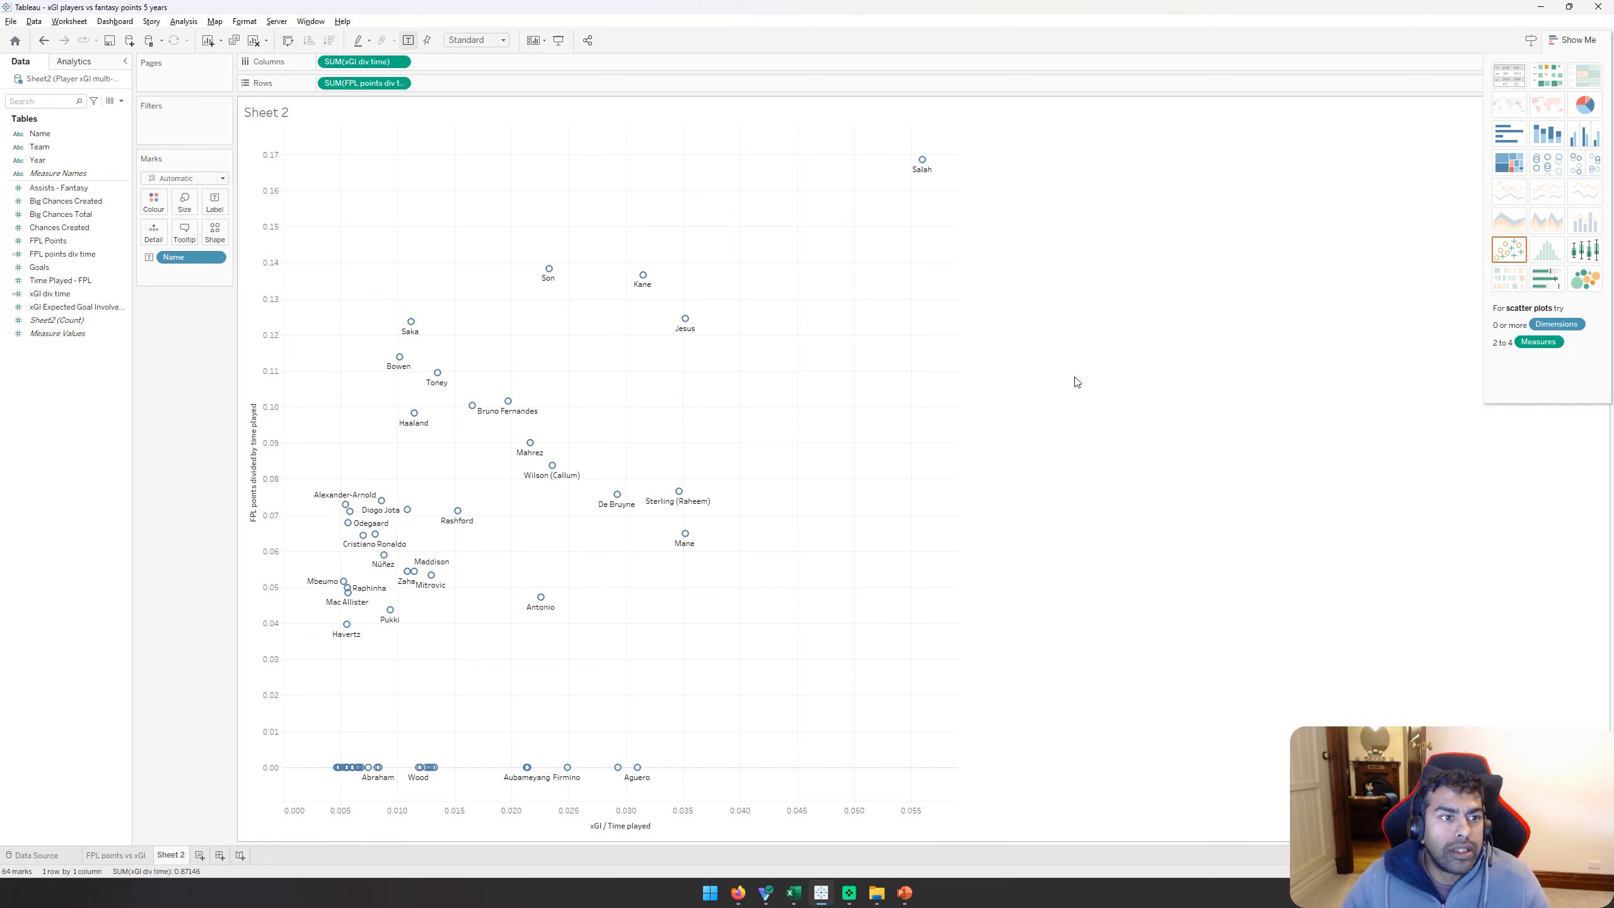
Step: Switch to Tableau and rename Sheet 2 as "FPL points vs xGI time played"
double_click(177, 856)
type("F")
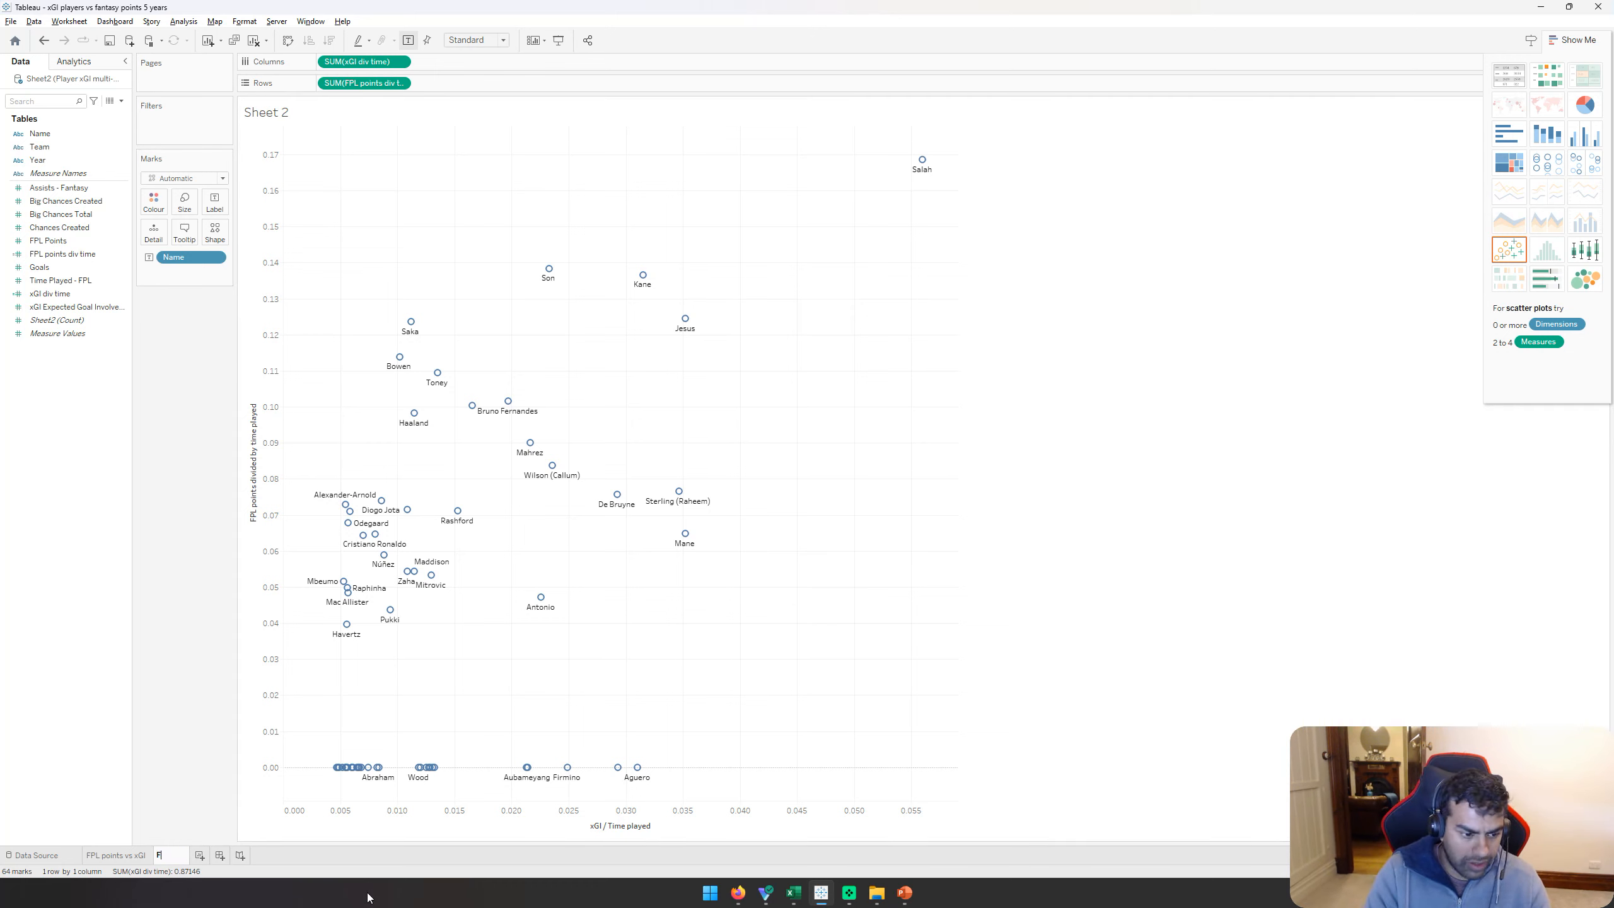
type("PL points v")
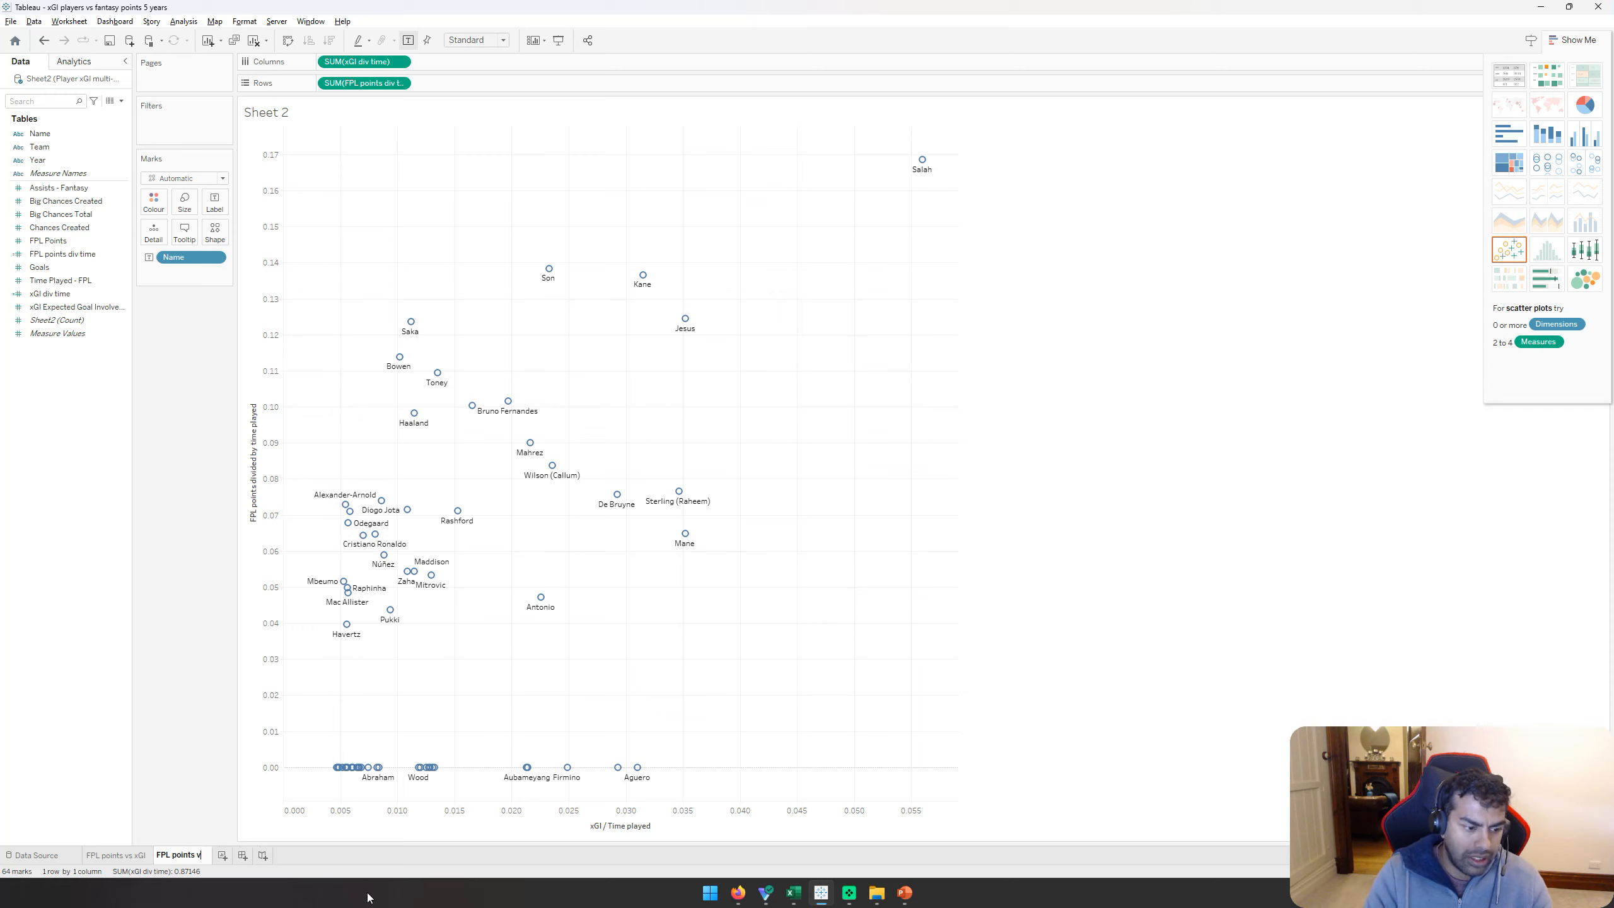
type("s xGI")
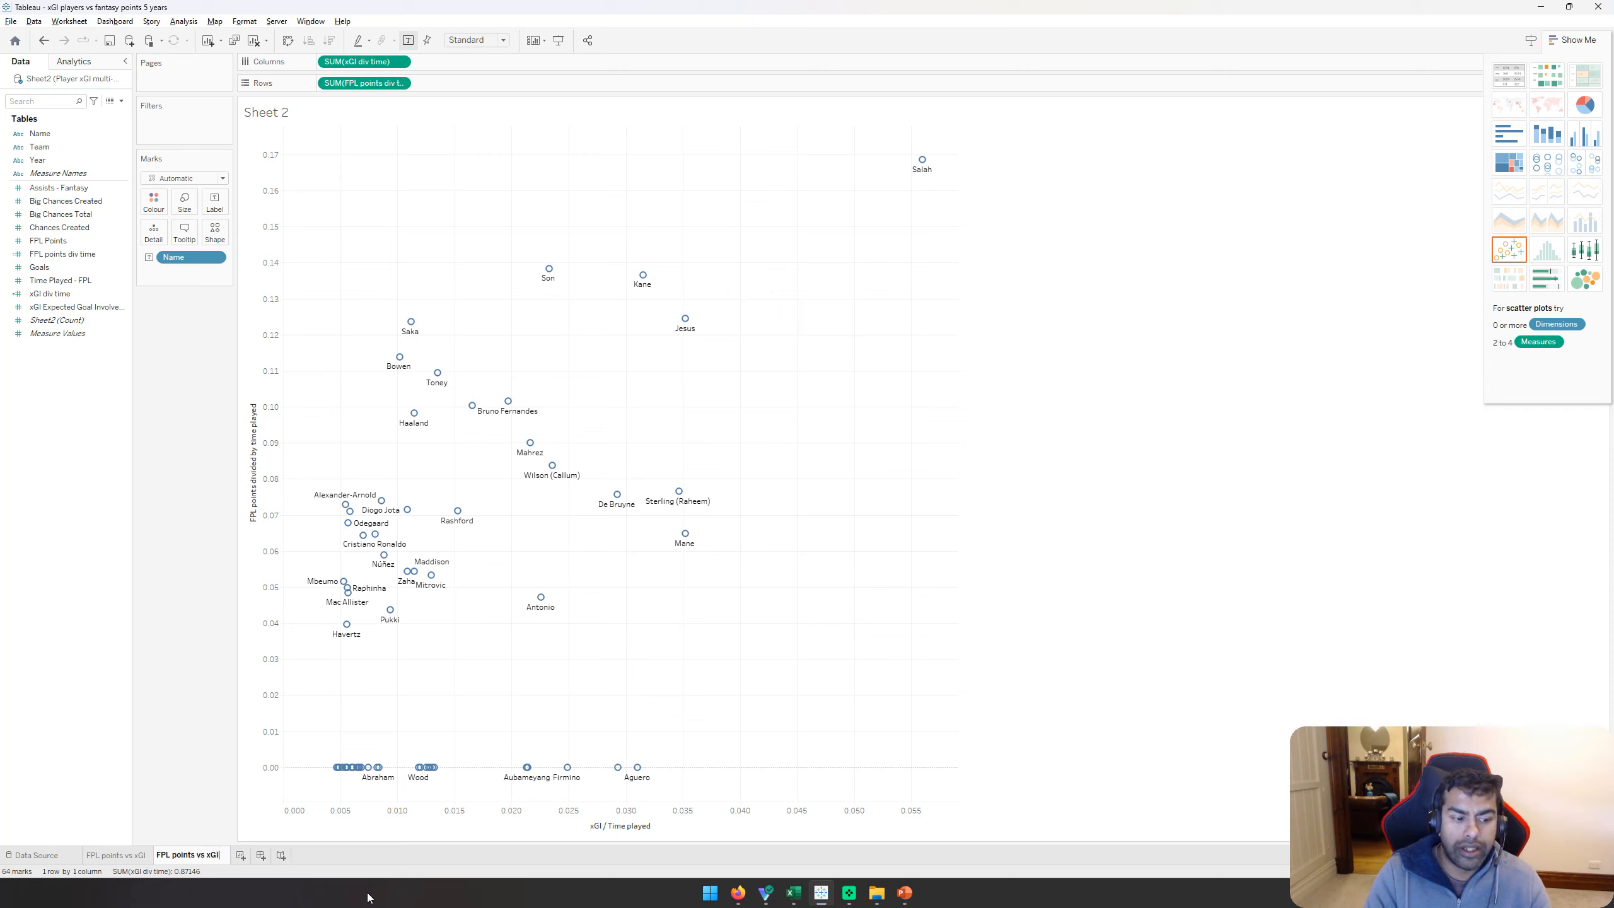
type(" time played")
key("Return")
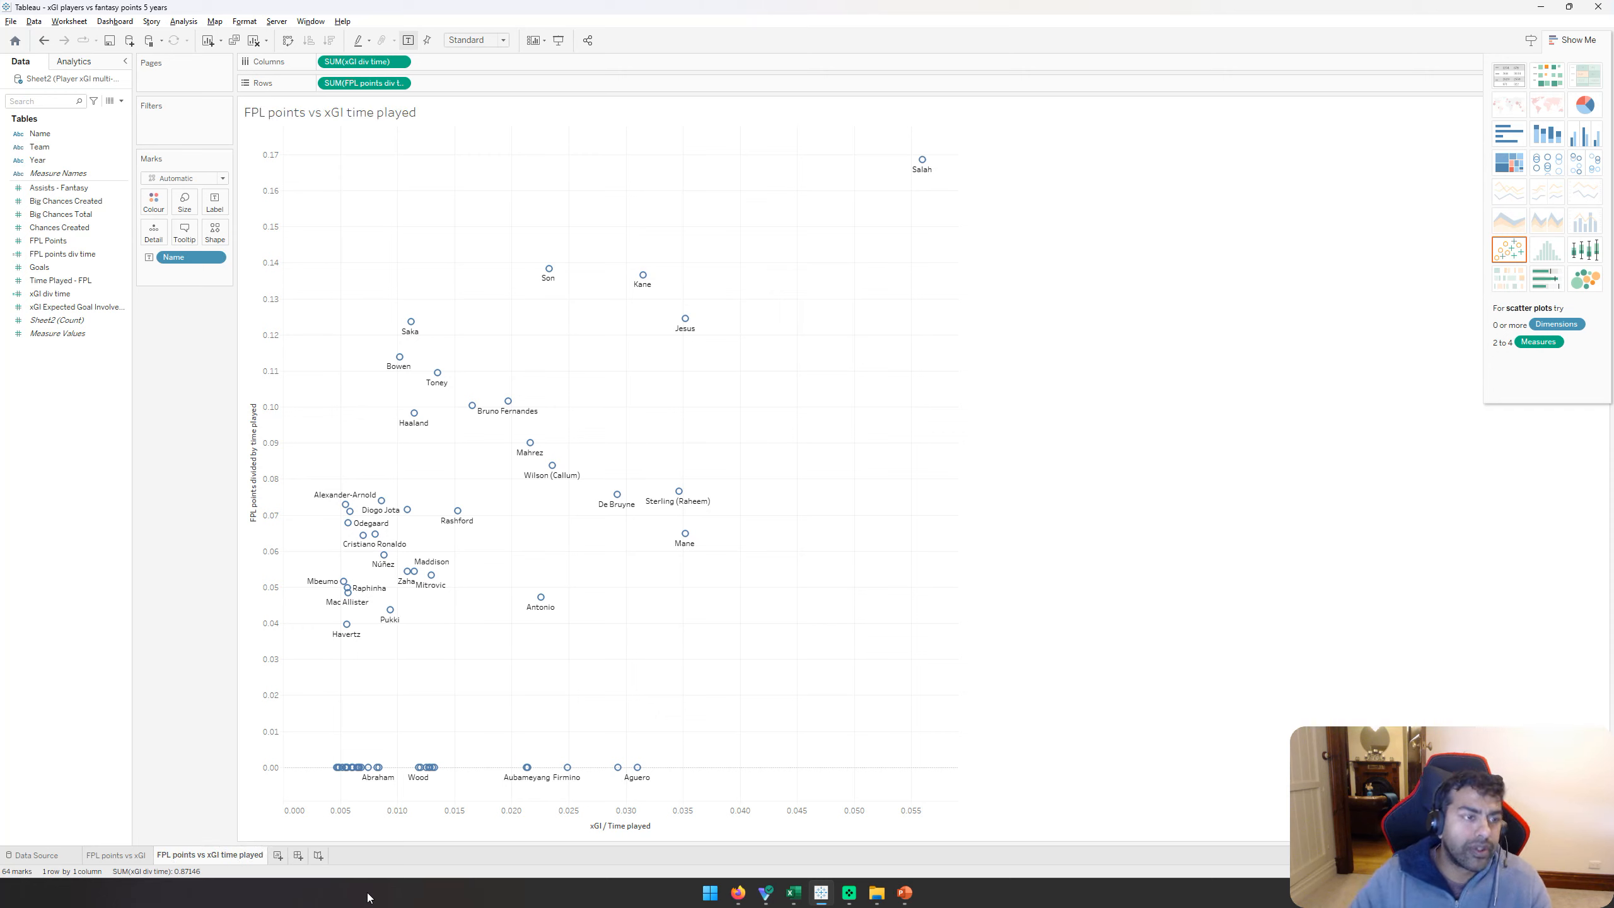
Step: Export this view as a PowerPoint presentation named "xGI players vs fantasy points time played 6 years" in the Fantasy football youtube folder
left_click(11, 21)
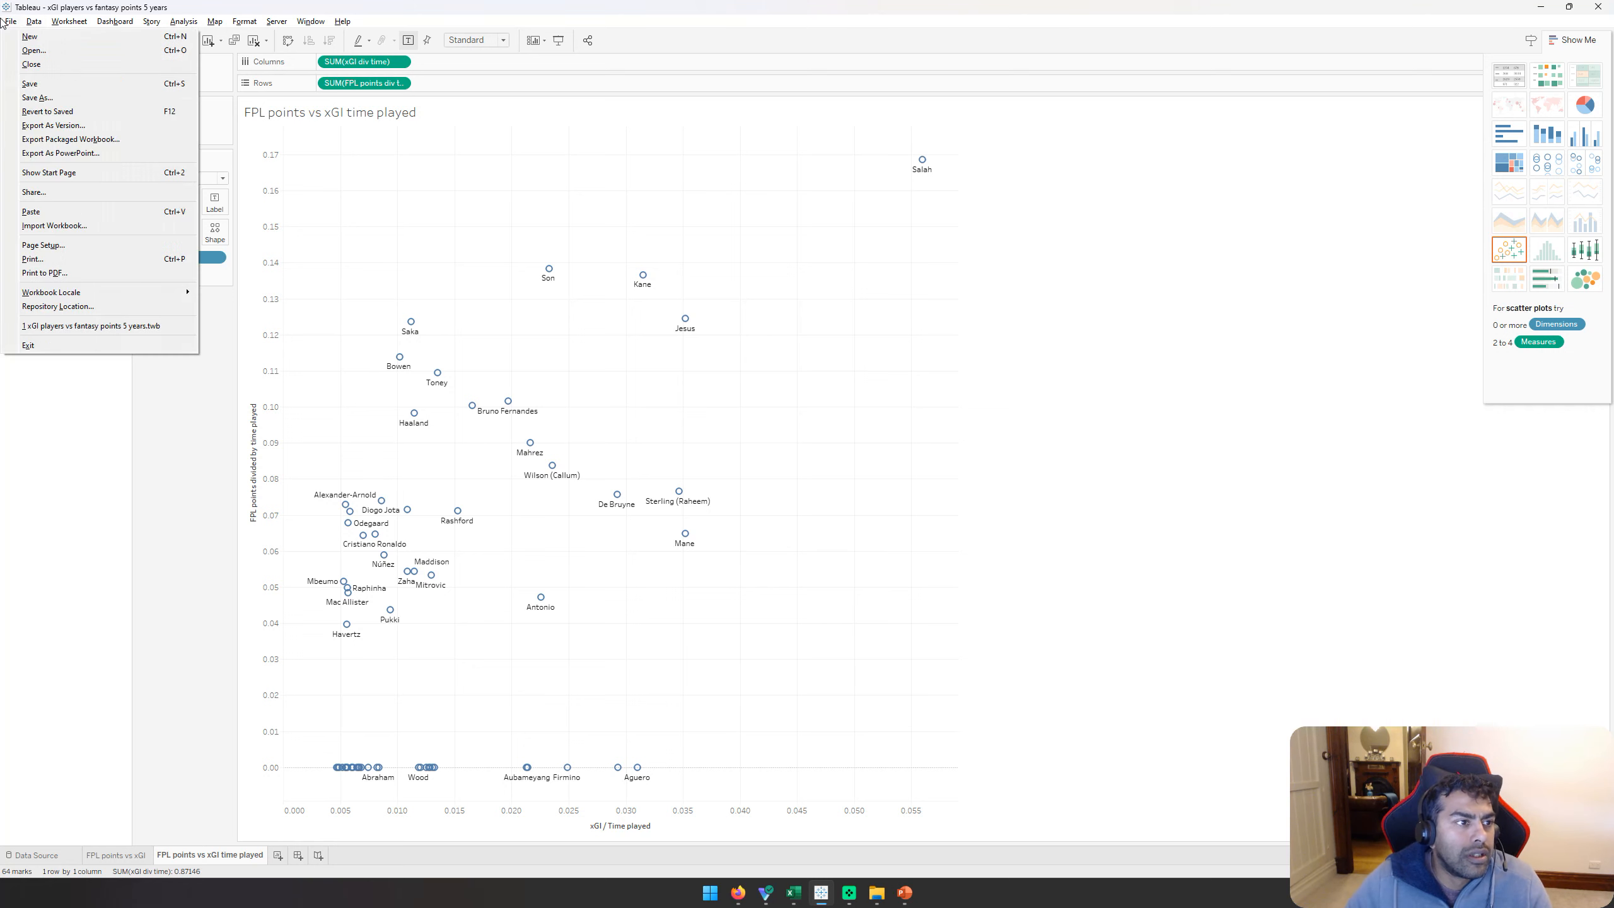
left_click(135, 153)
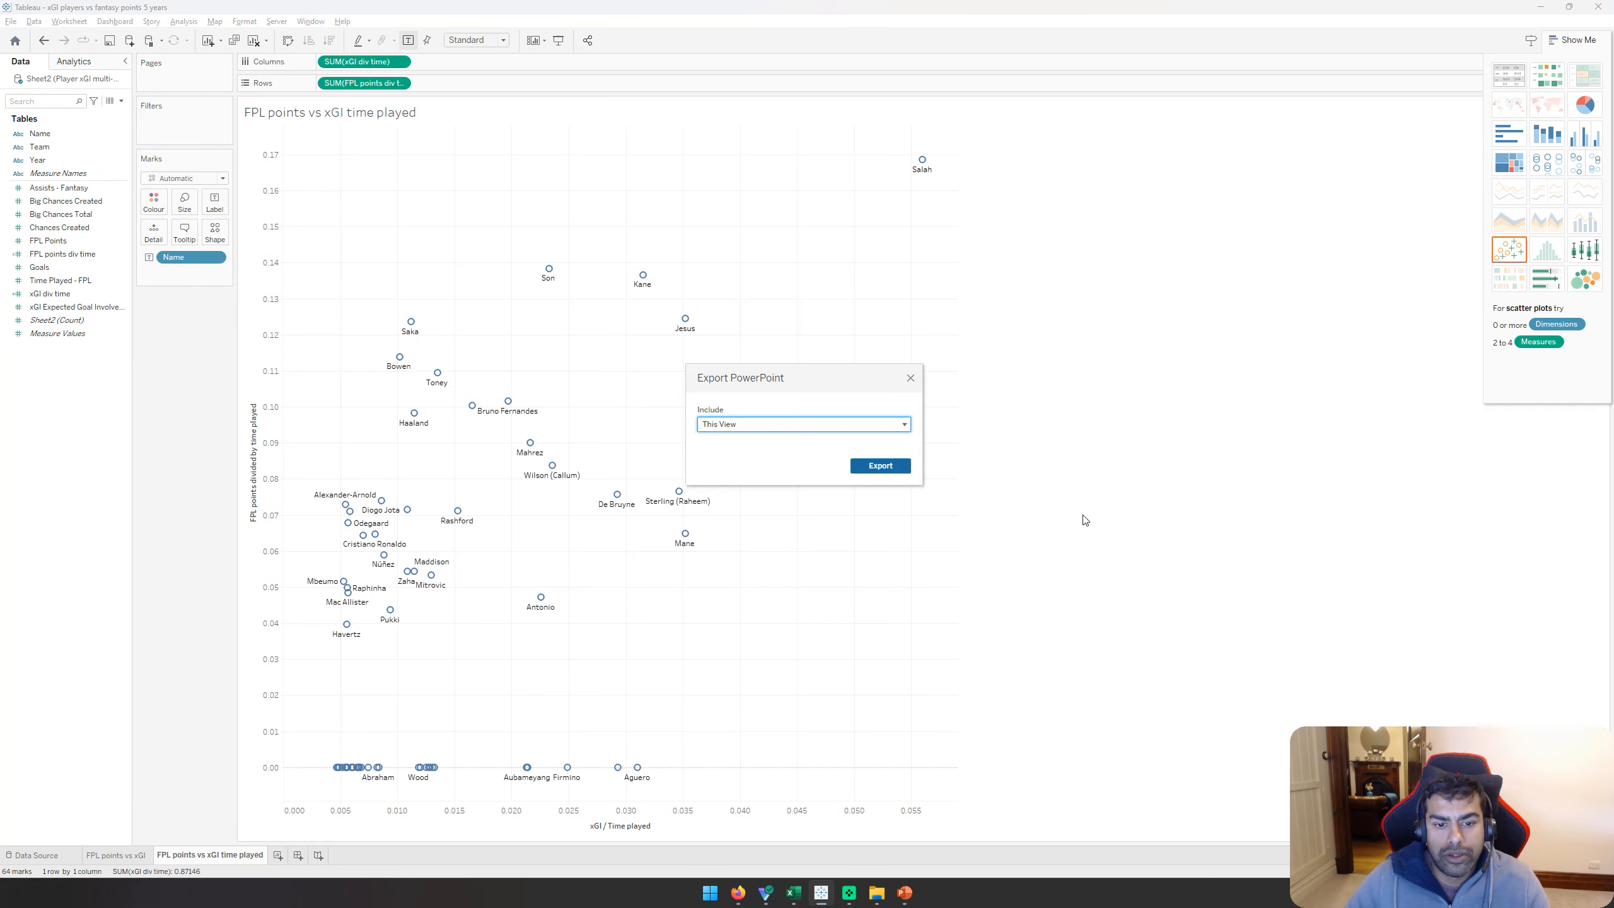
left_click(880, 466)
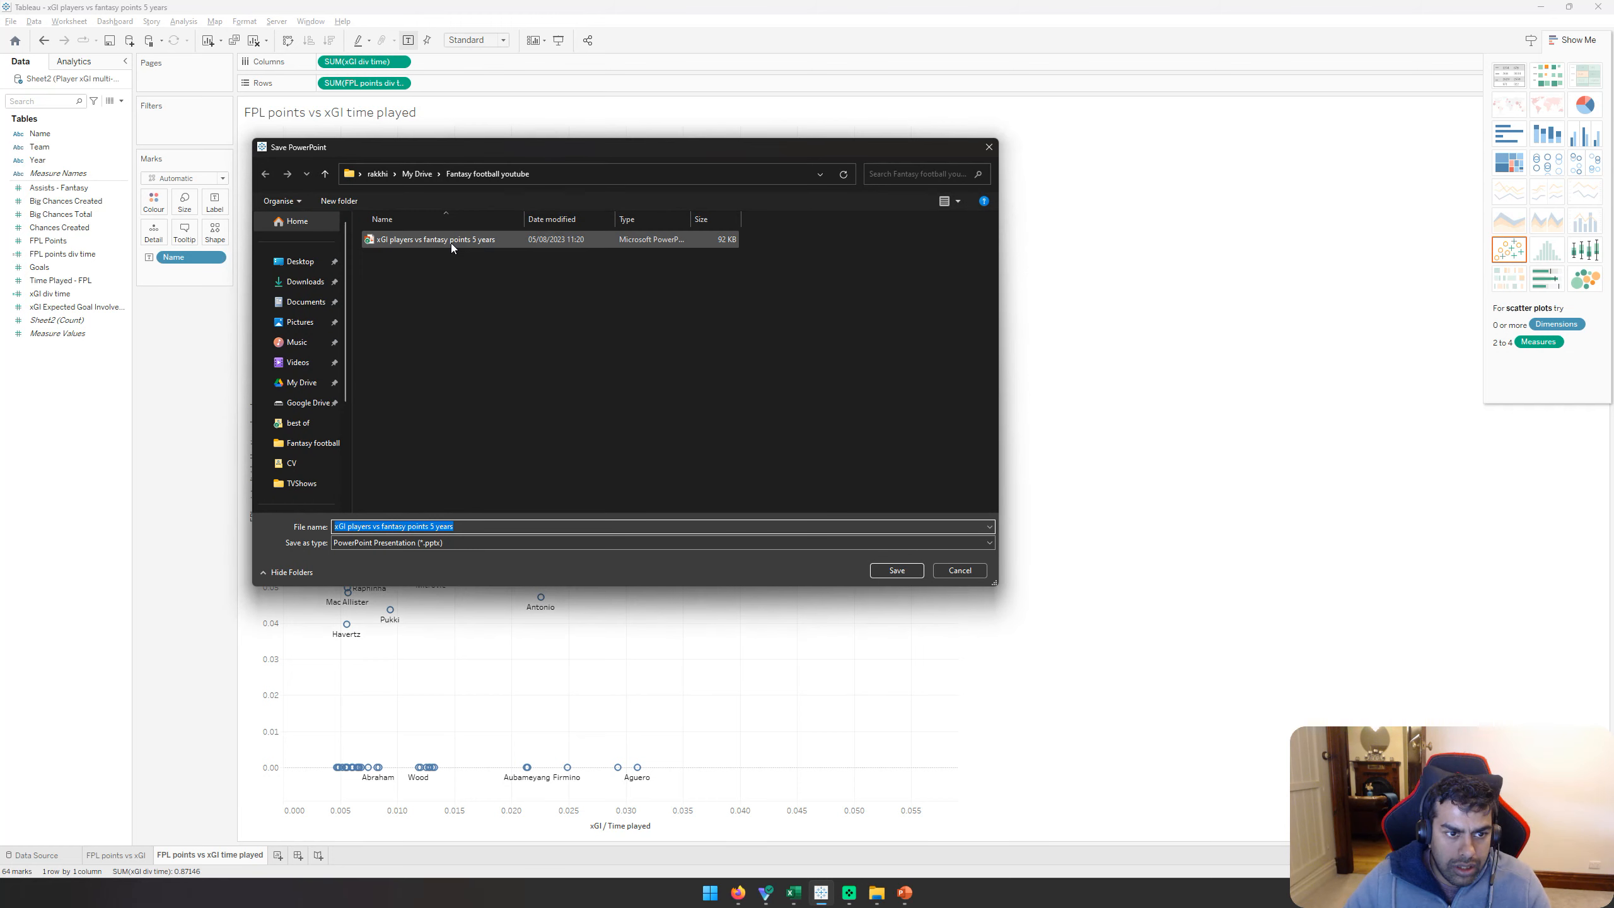
left_click(452, 242)
left_click(417, 527)
left_click(427, 526)
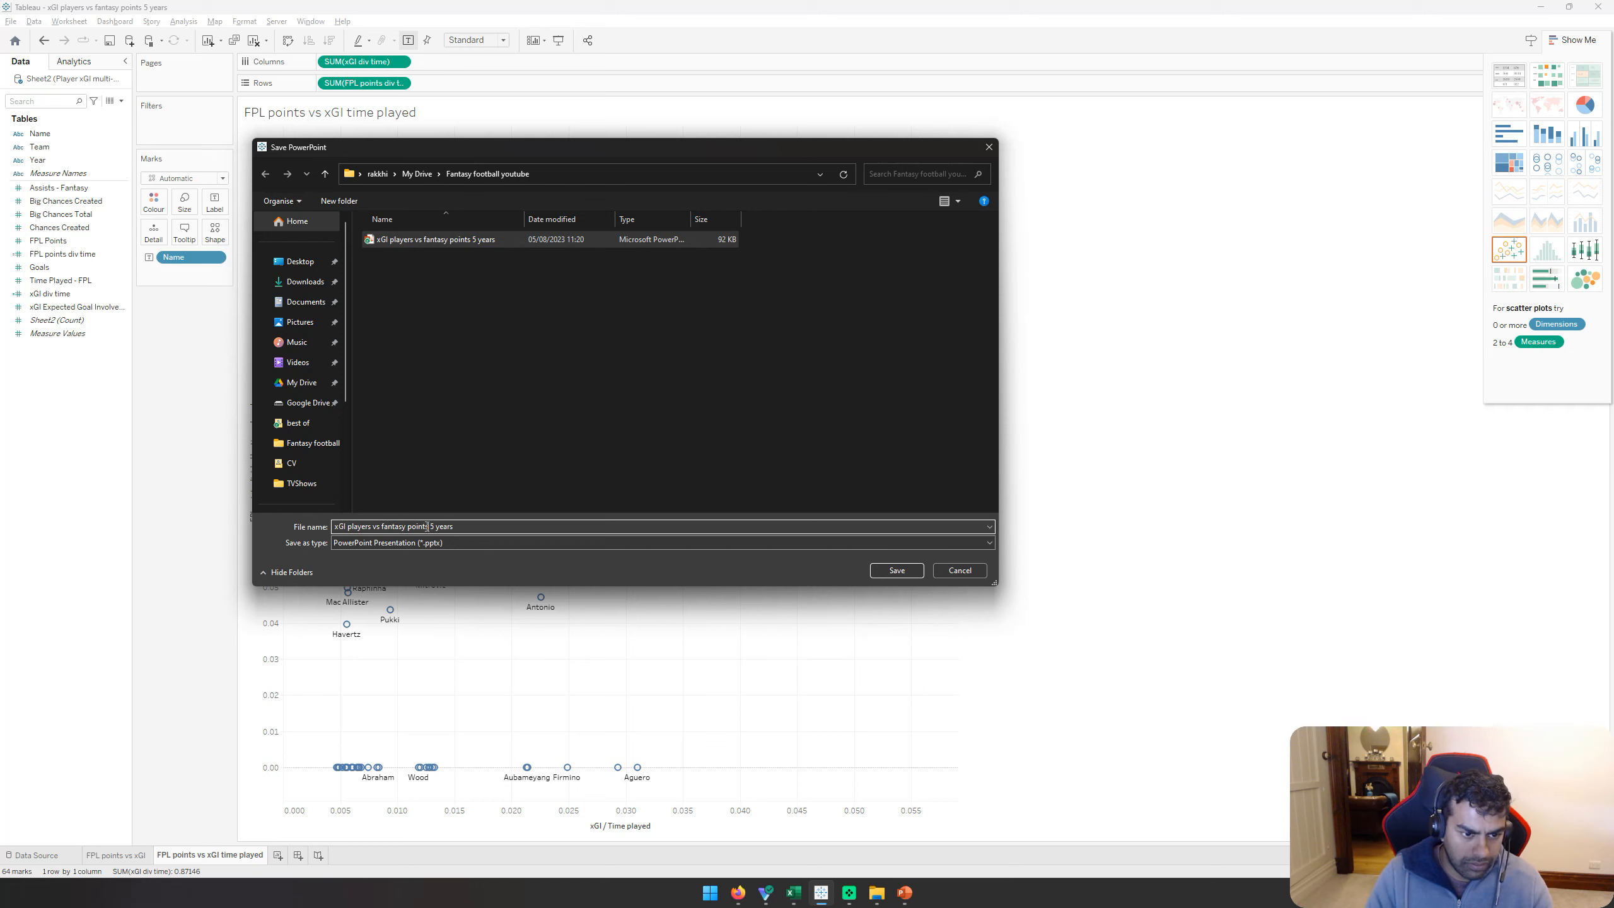
type("time played 6")
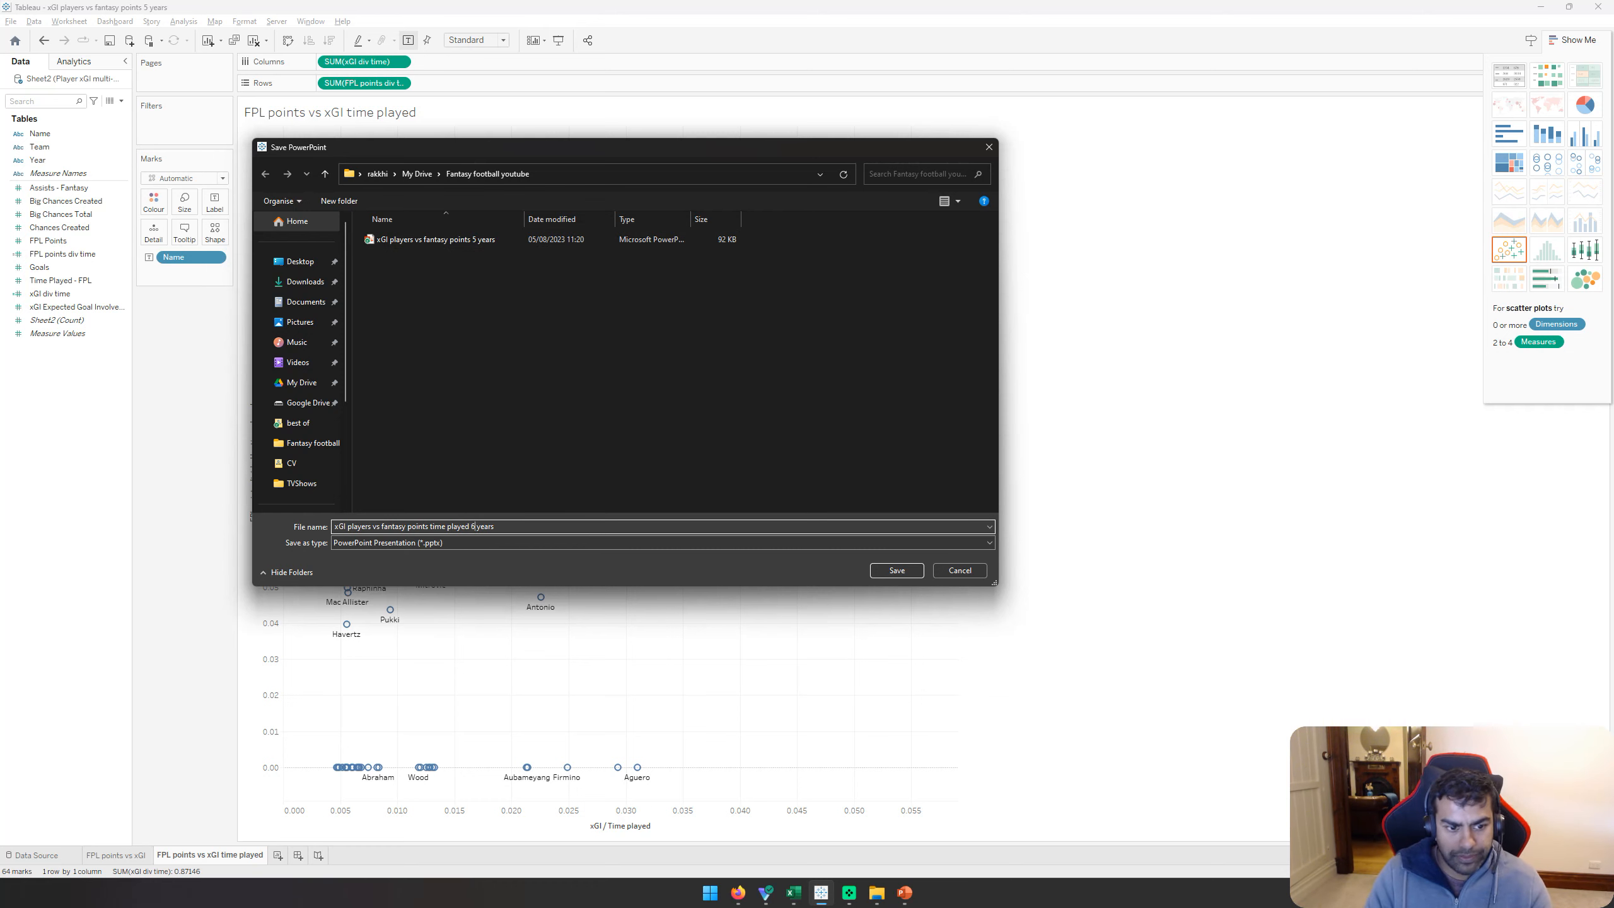
key("Return")
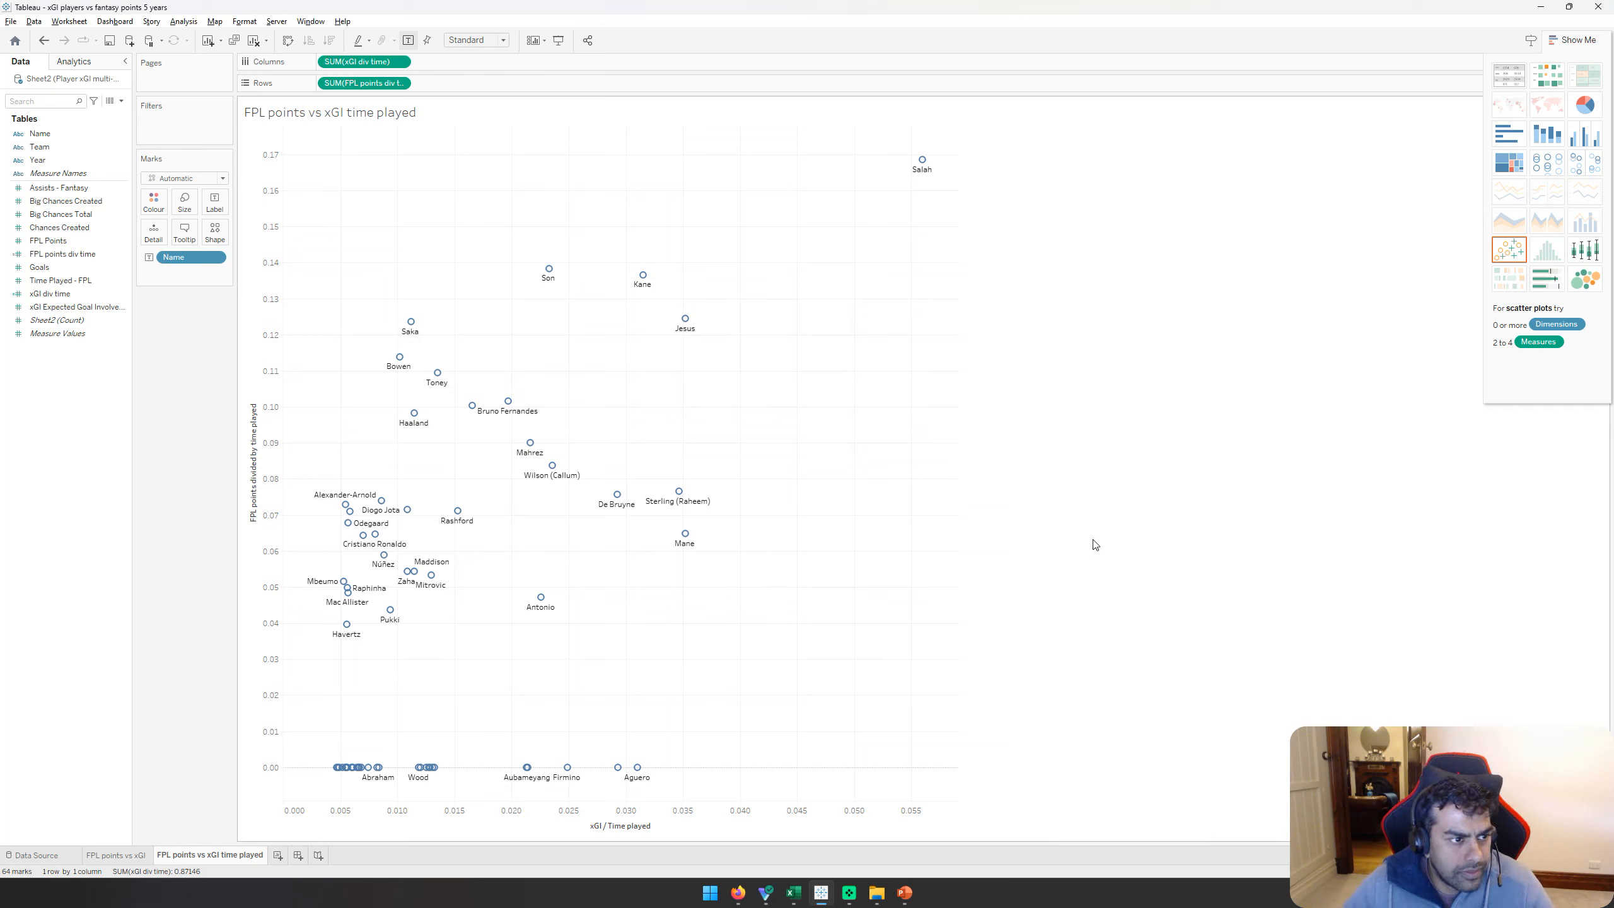
Step: Add a new worksheet to the workbook
left_click(277, 856)
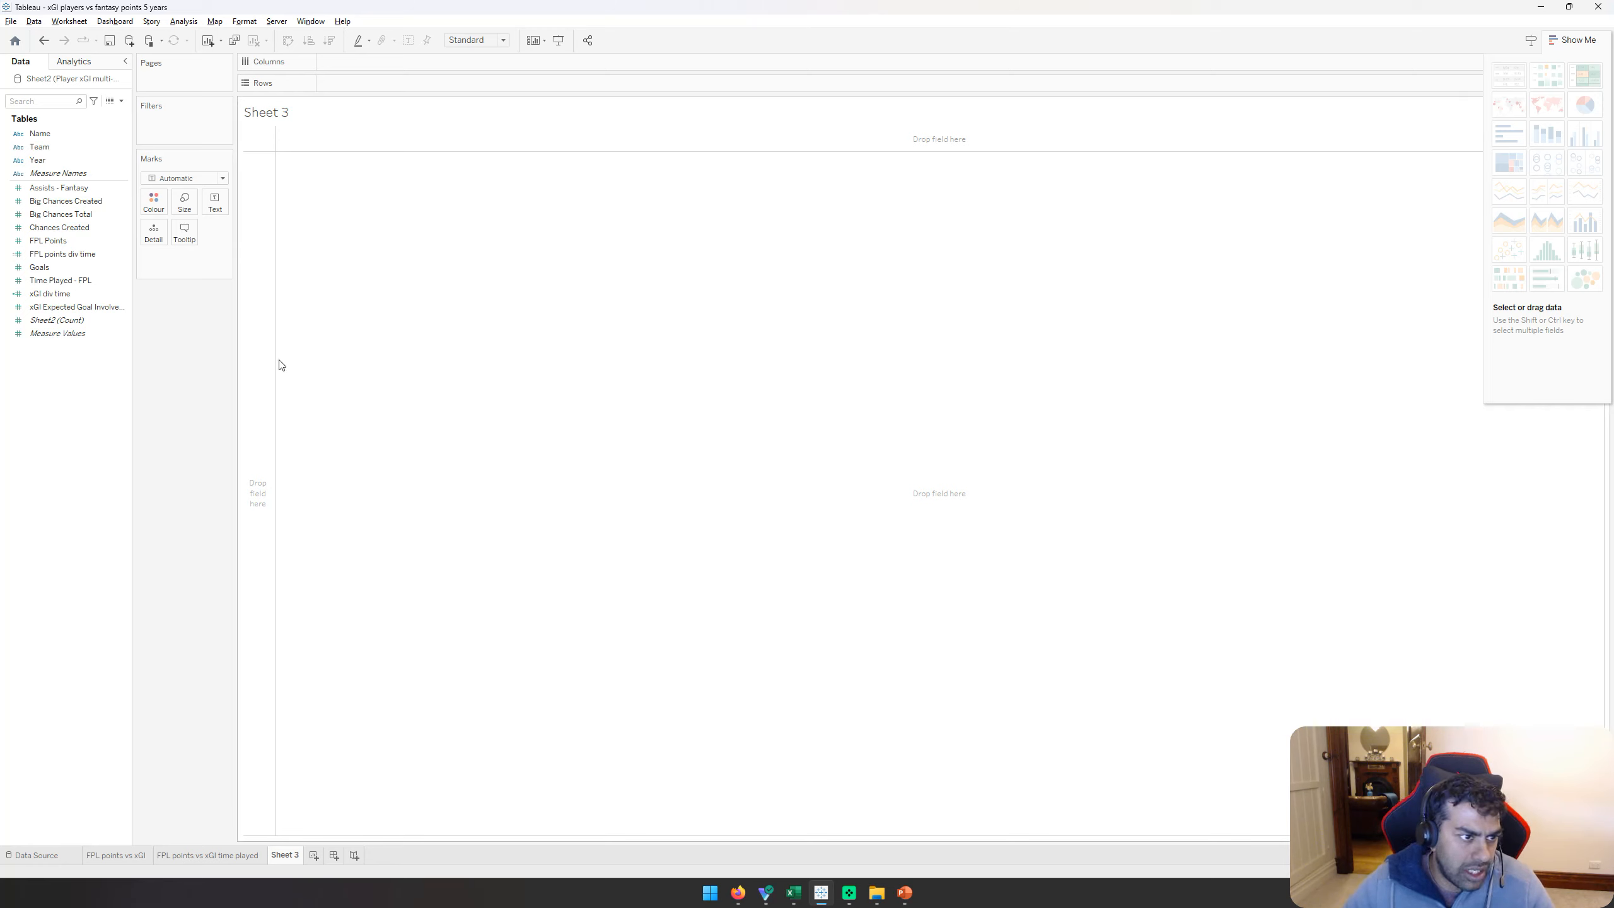
left_click(62, 188)
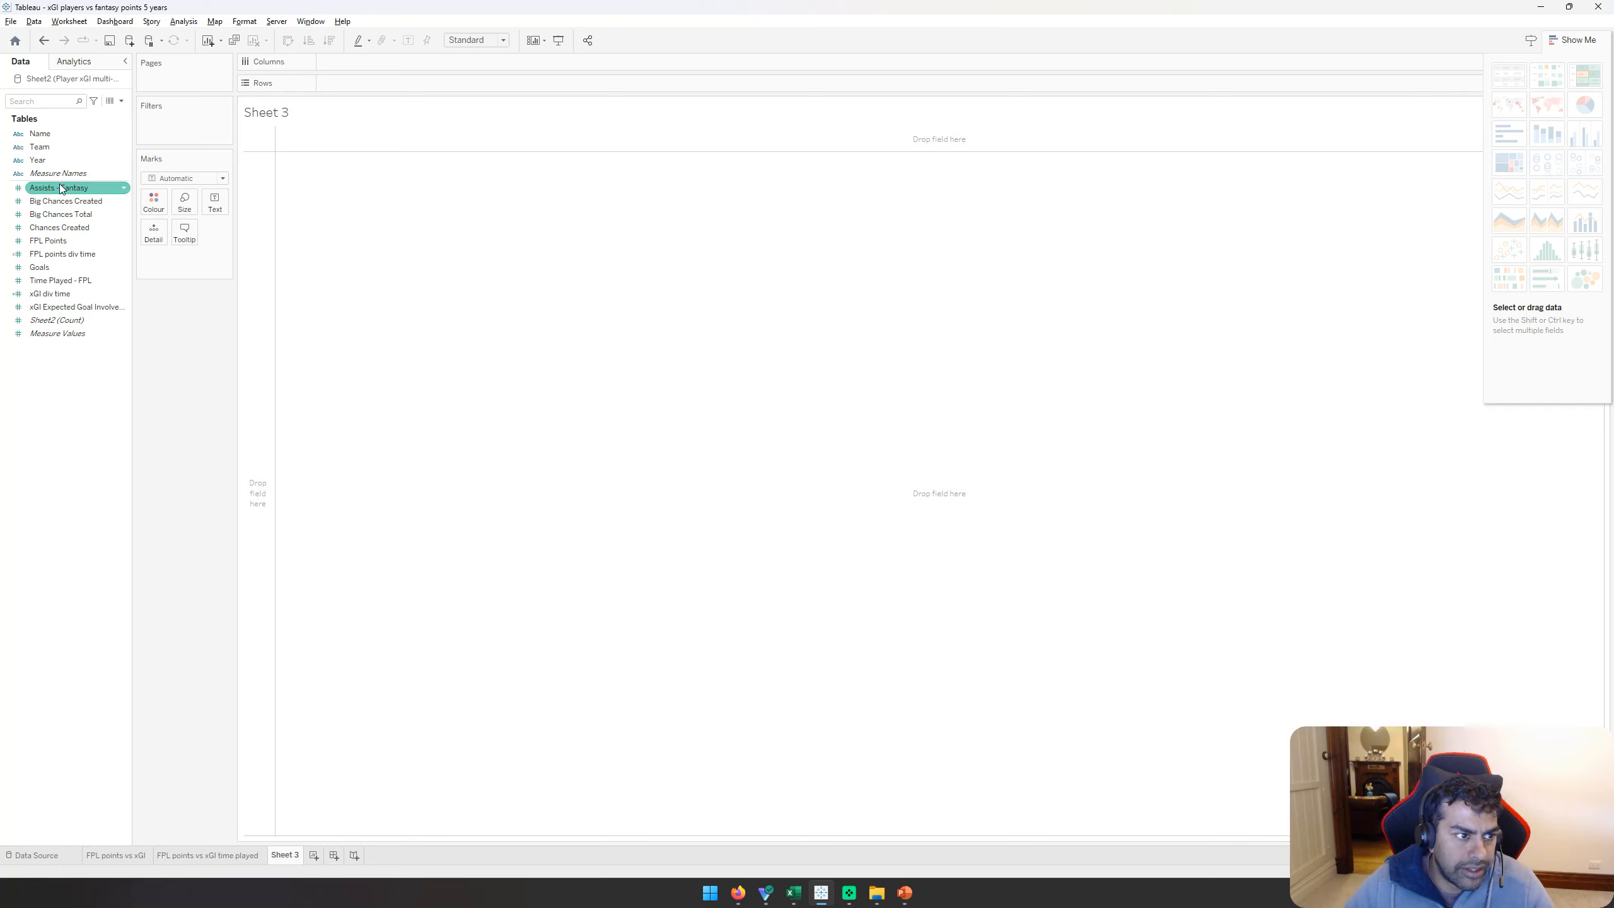
left_click_drag(65, 184, 264, 334)
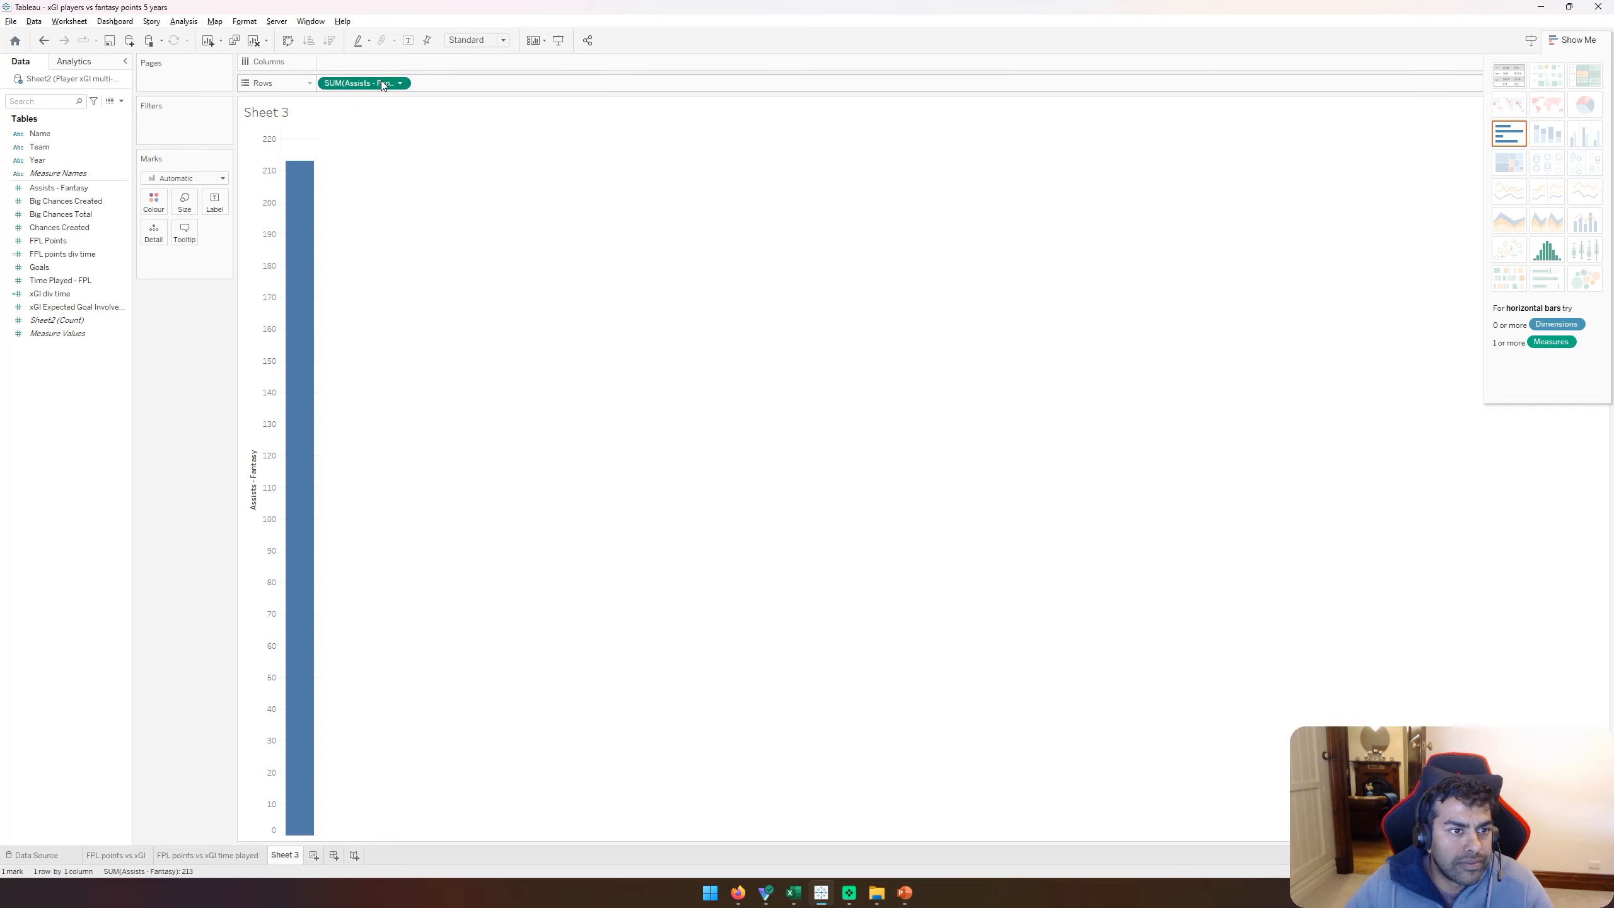
left_click_drag(383, 84, 36, 335)
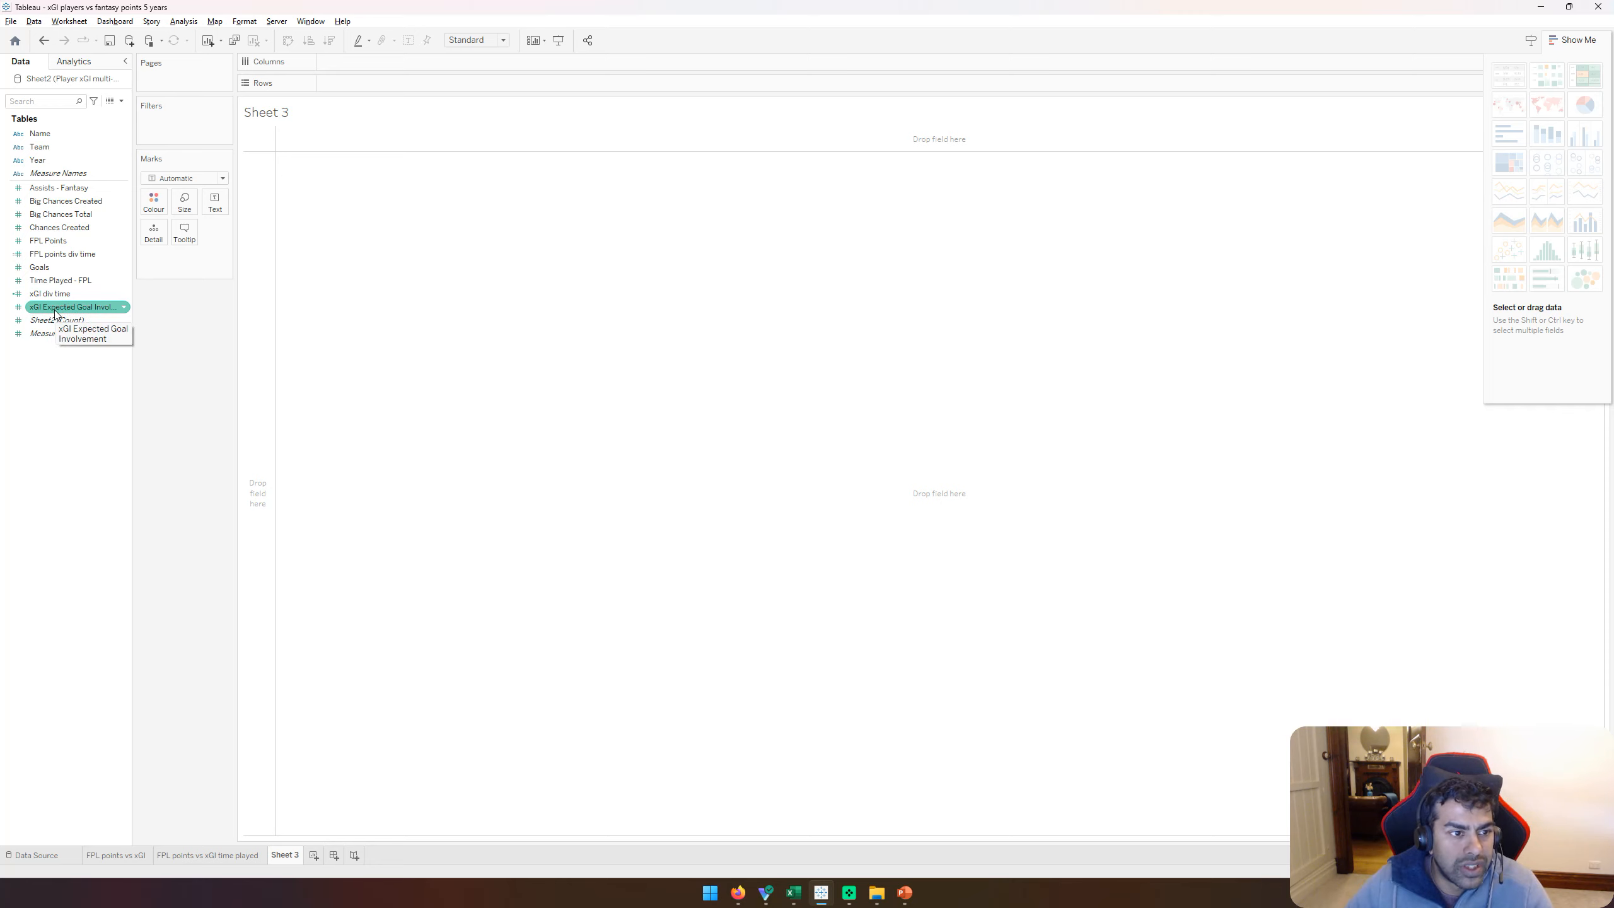
Step: Plot xGI Expected Goal Involvement in columns against Big Chances Created in rows, with Name labelling each mark
mouse_move(54, 310)
left_mouse_down()
mouse_move(450, 99)
mouse_move(424, 142)
left_mouse_up()
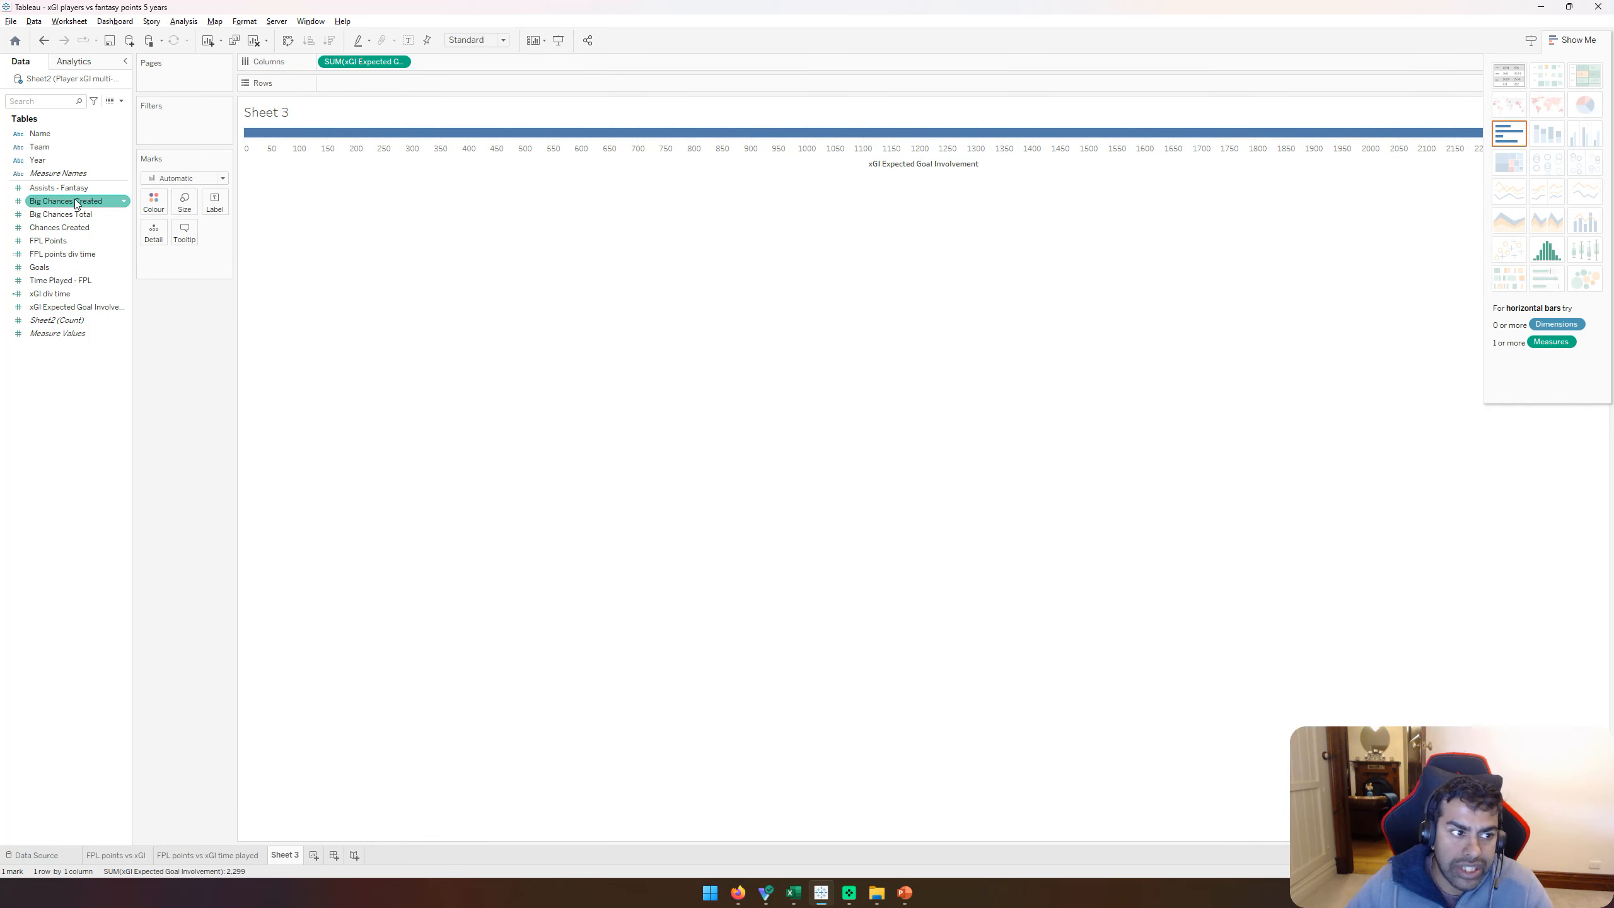
left_click_drag(58, 201, 402, 85)
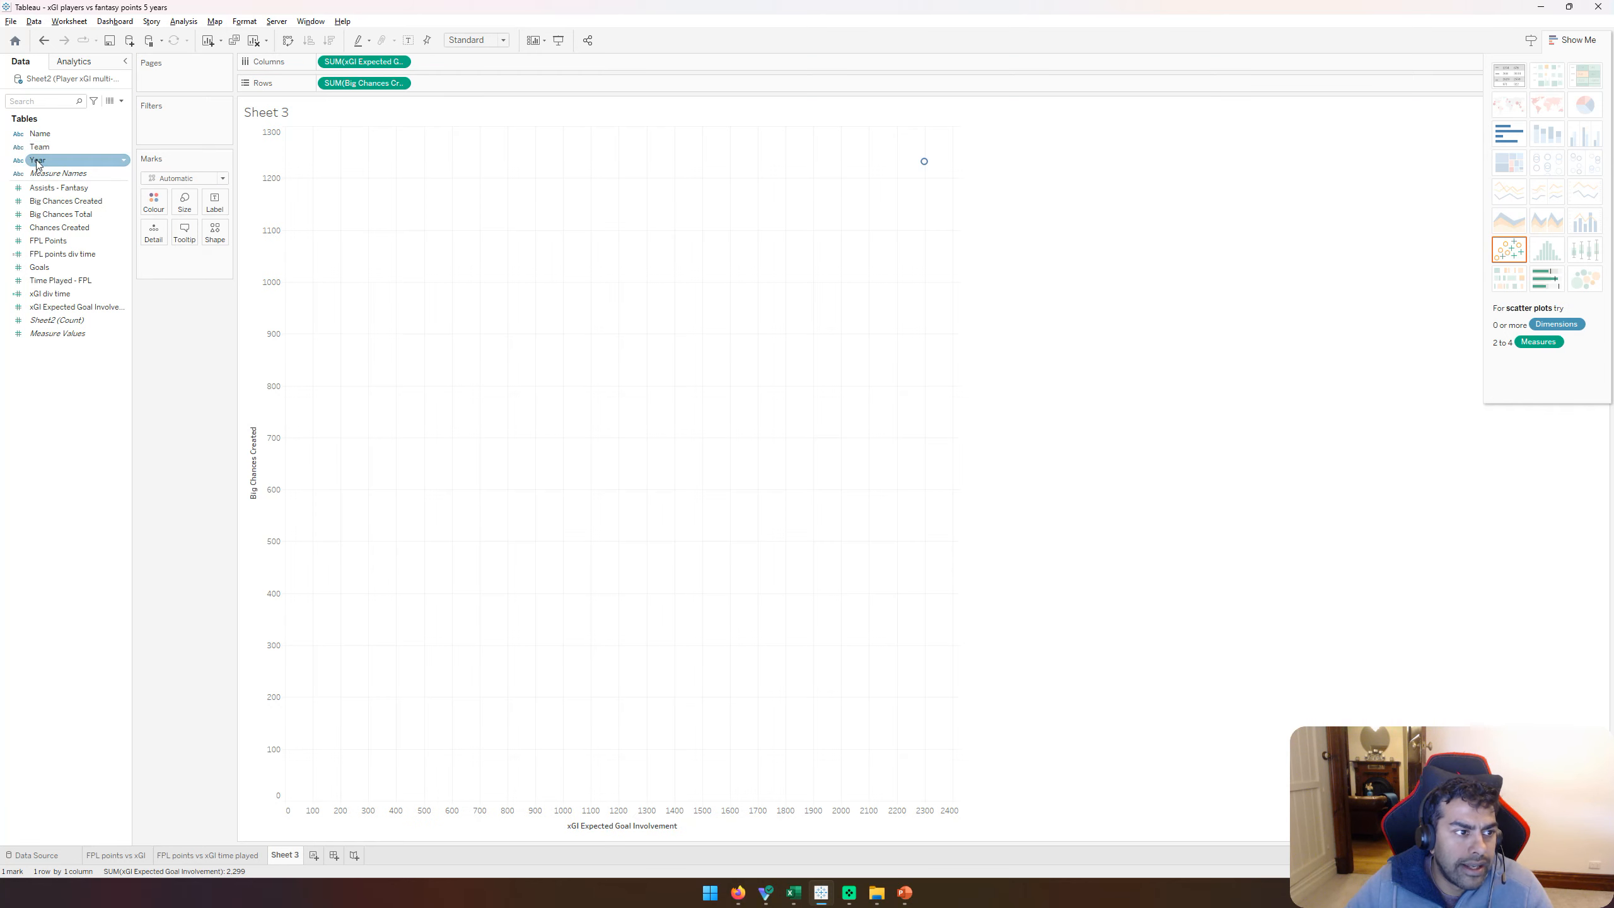
left_click_drag(39, 134, 215, 202)
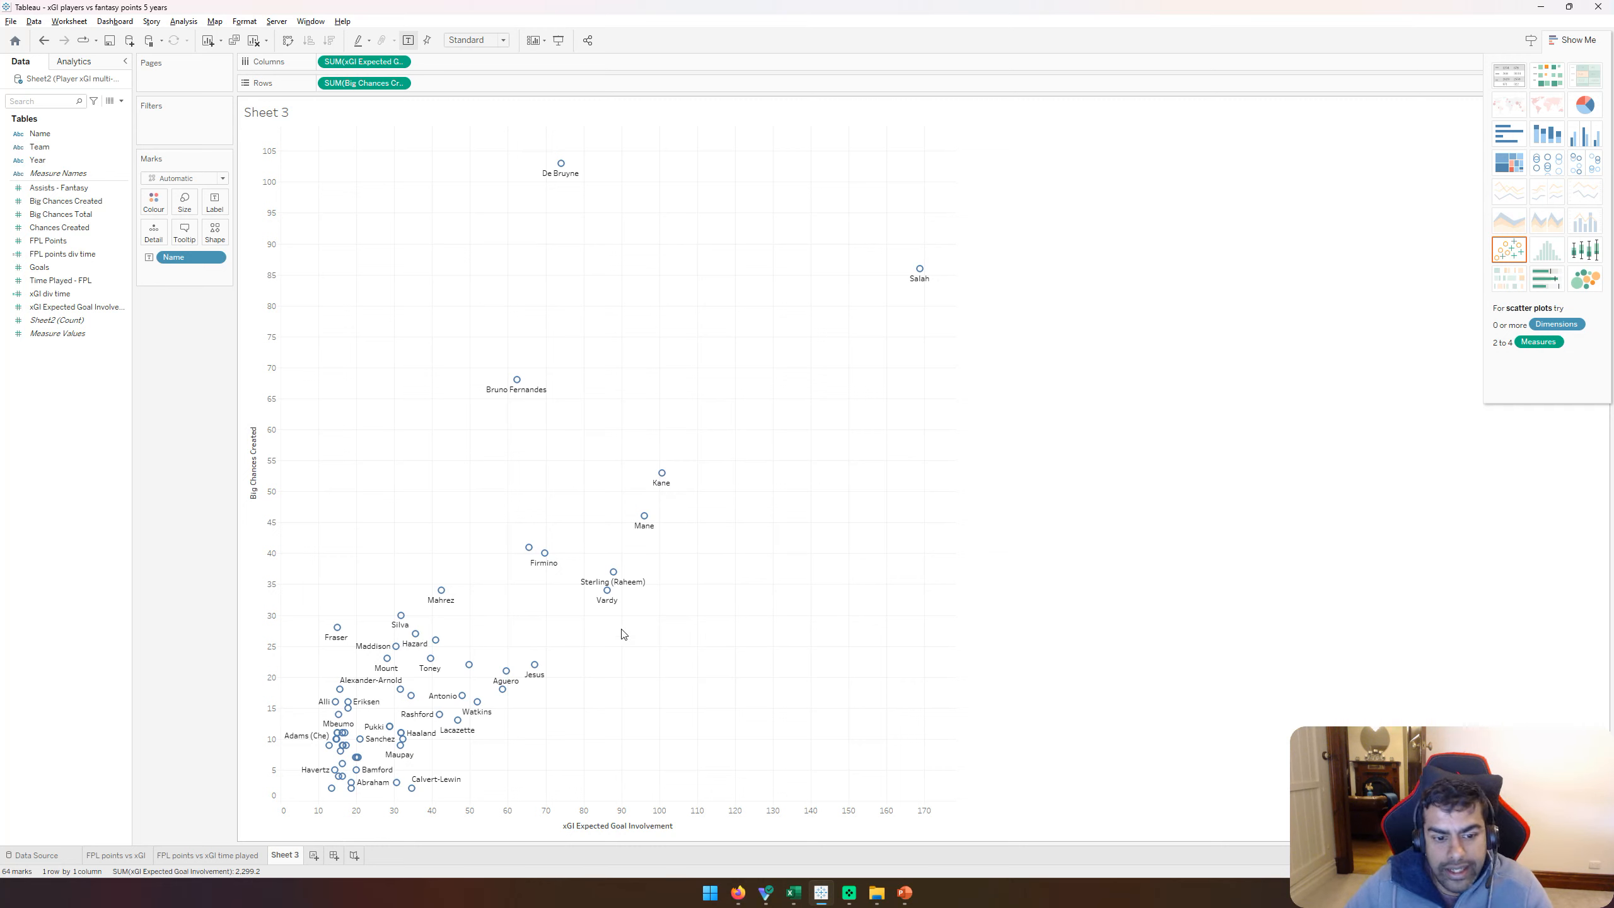
Step: Inspect Son's mark in the plot, try keeping only that mark, and undo the filter
mouse_move(545, 561)
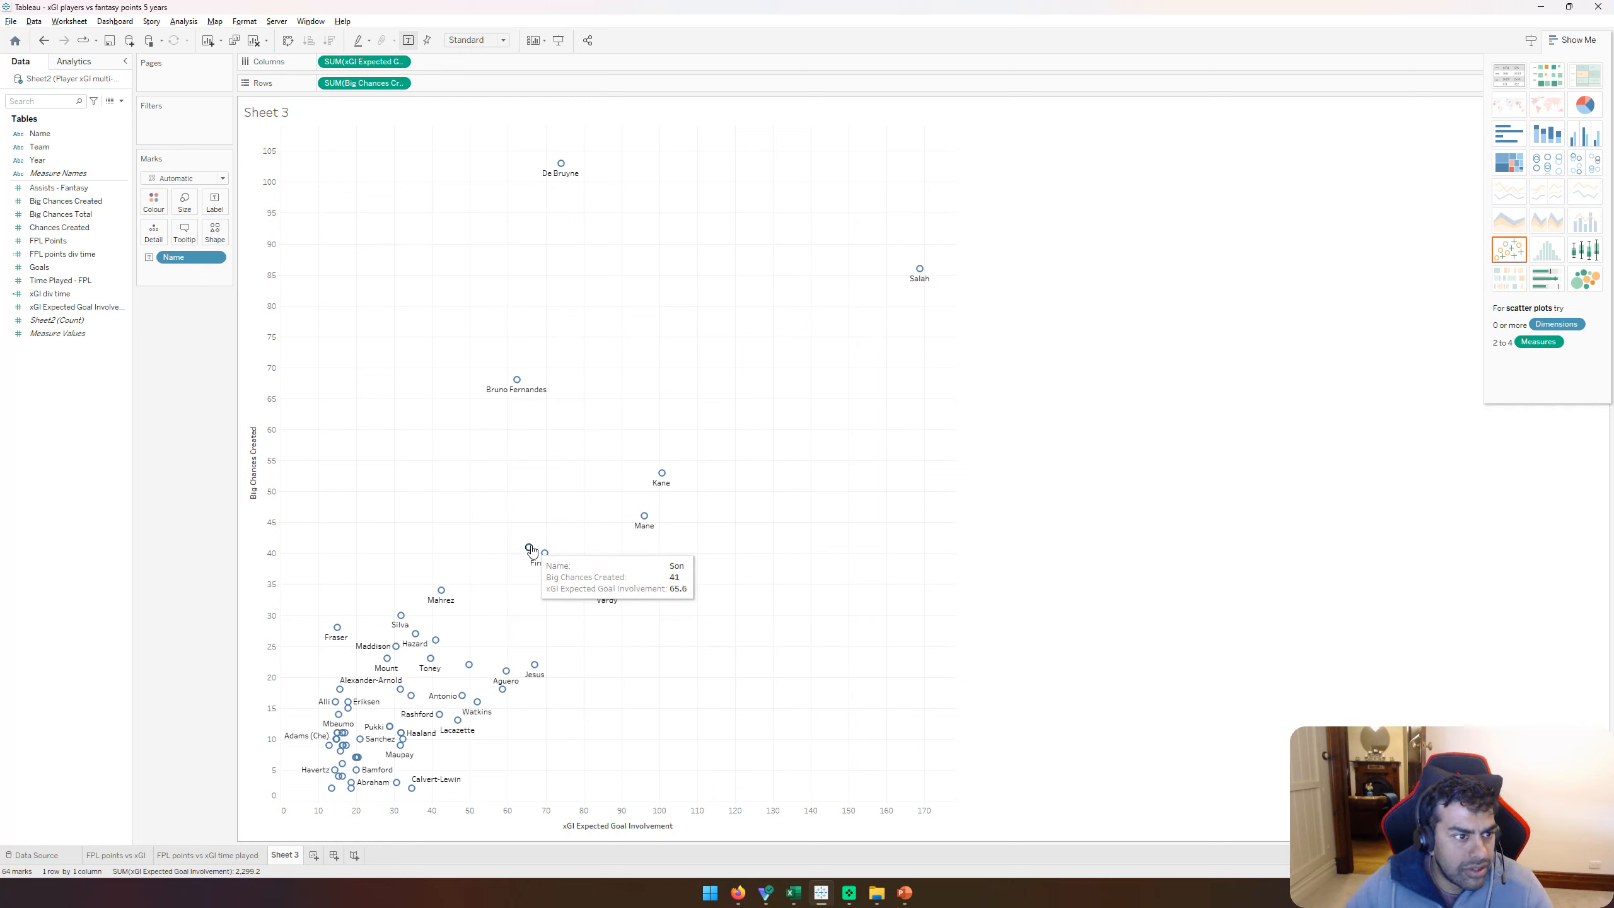
left_click(531, 548)
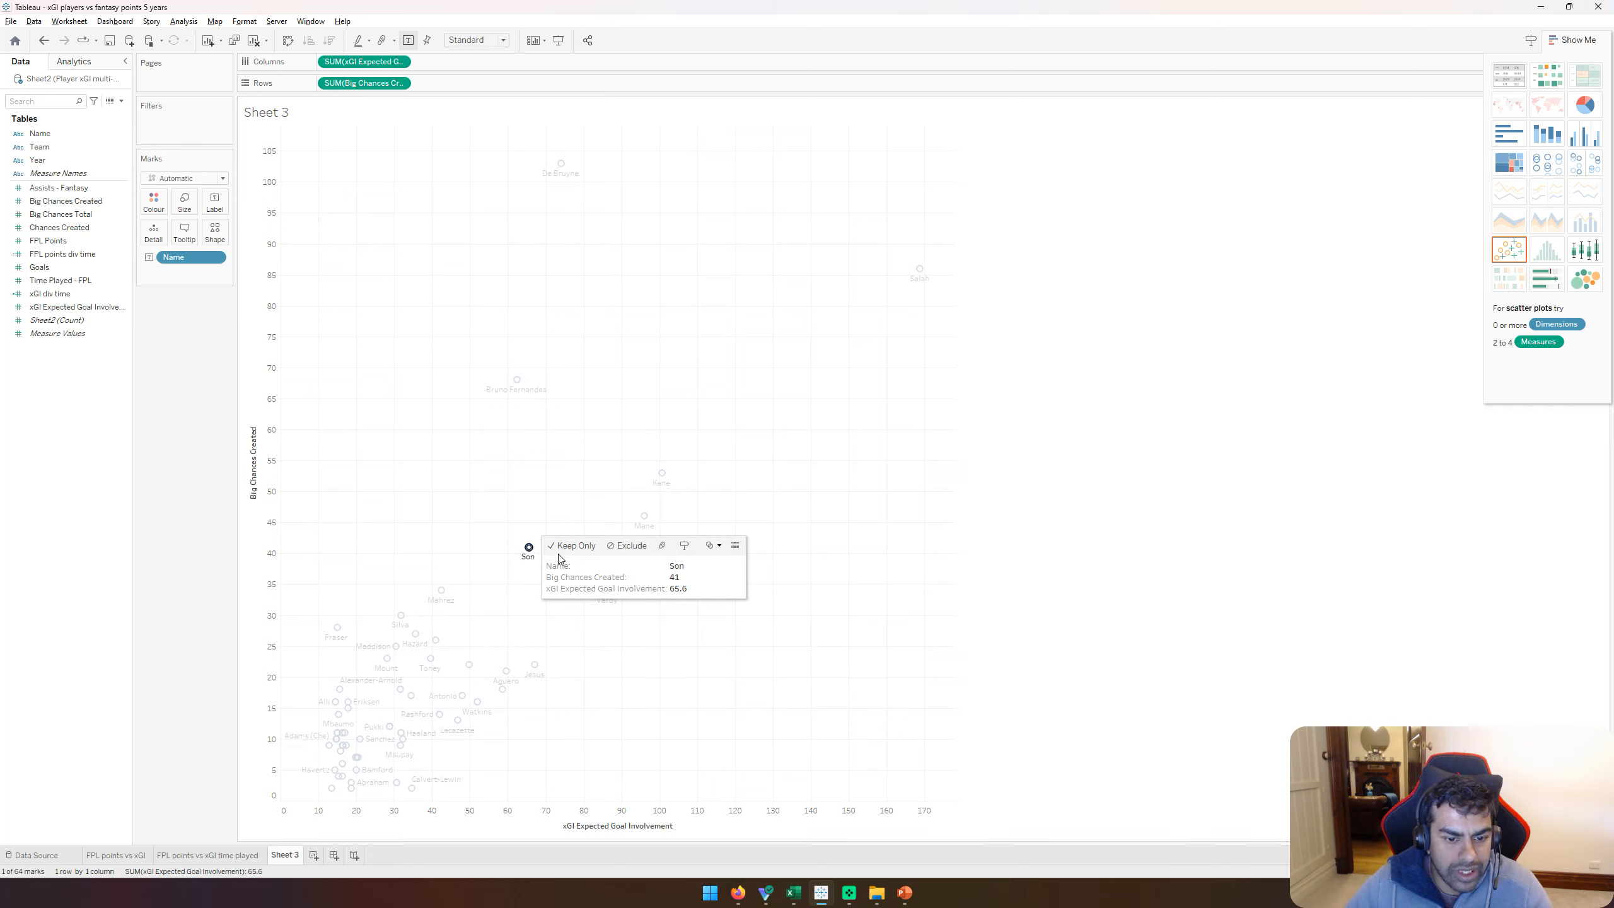
left_click(558, 548)
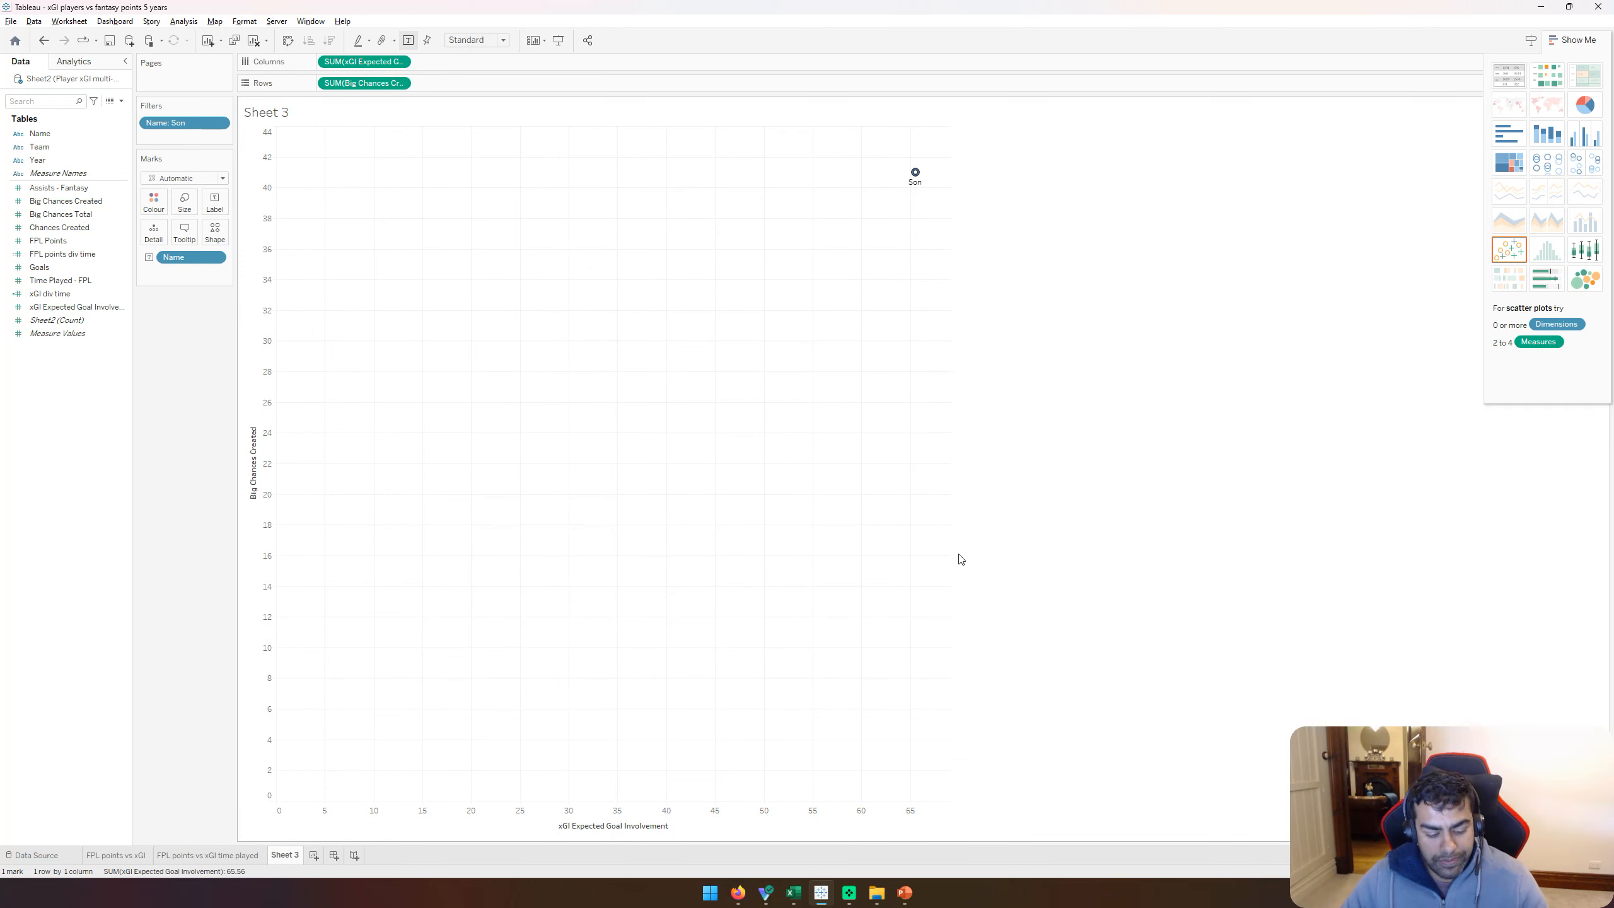
key("ctrl+z")
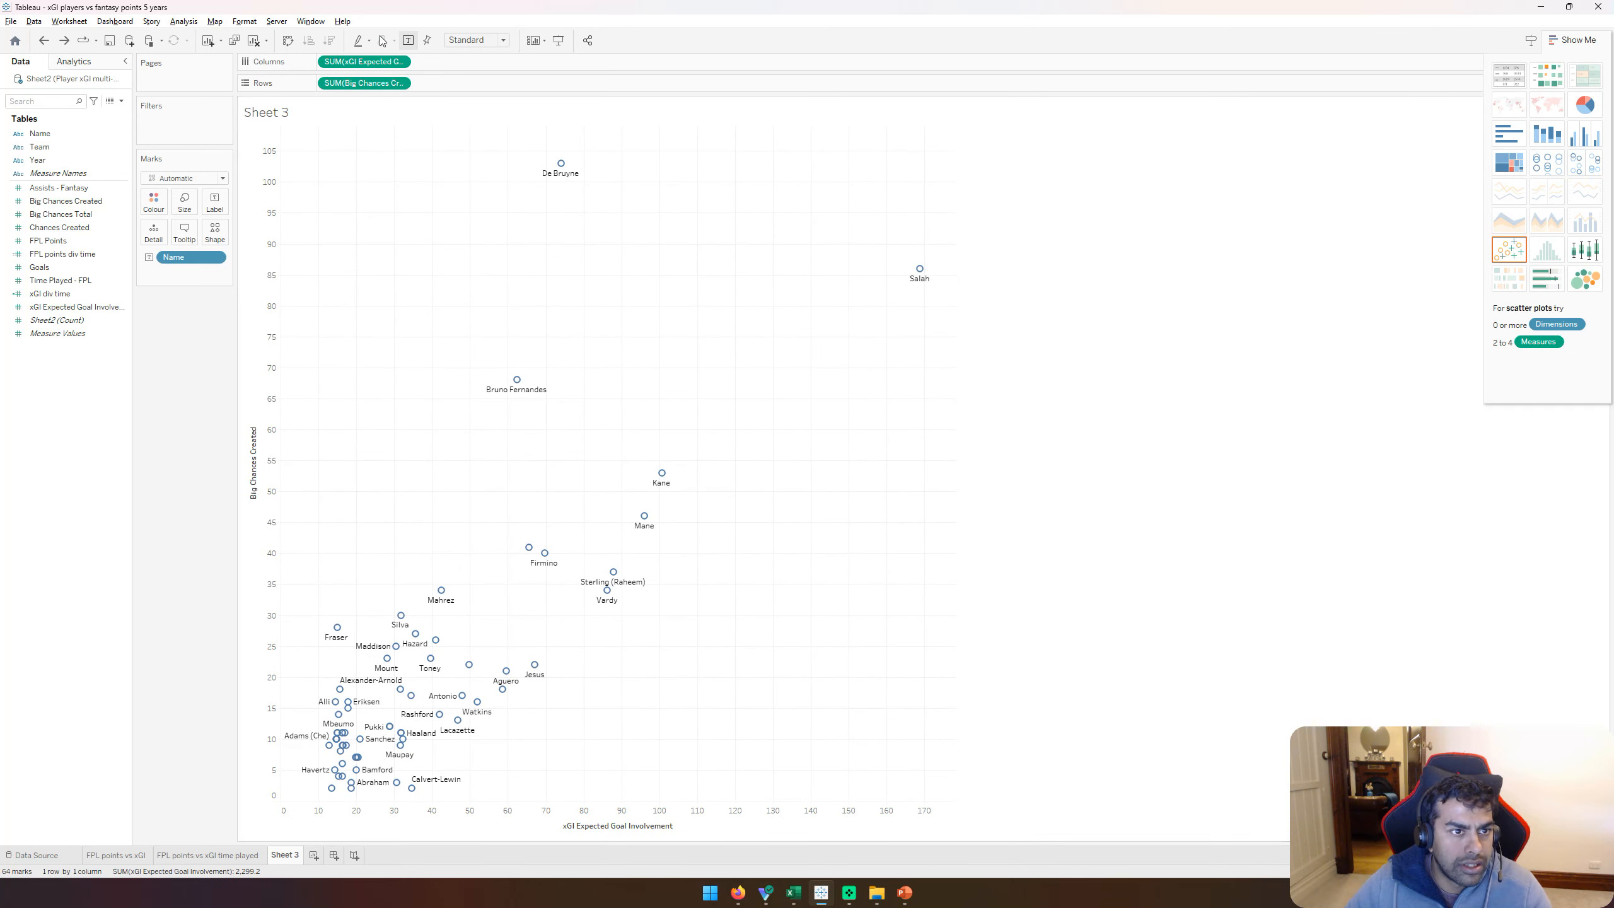
left_click(409, 40)
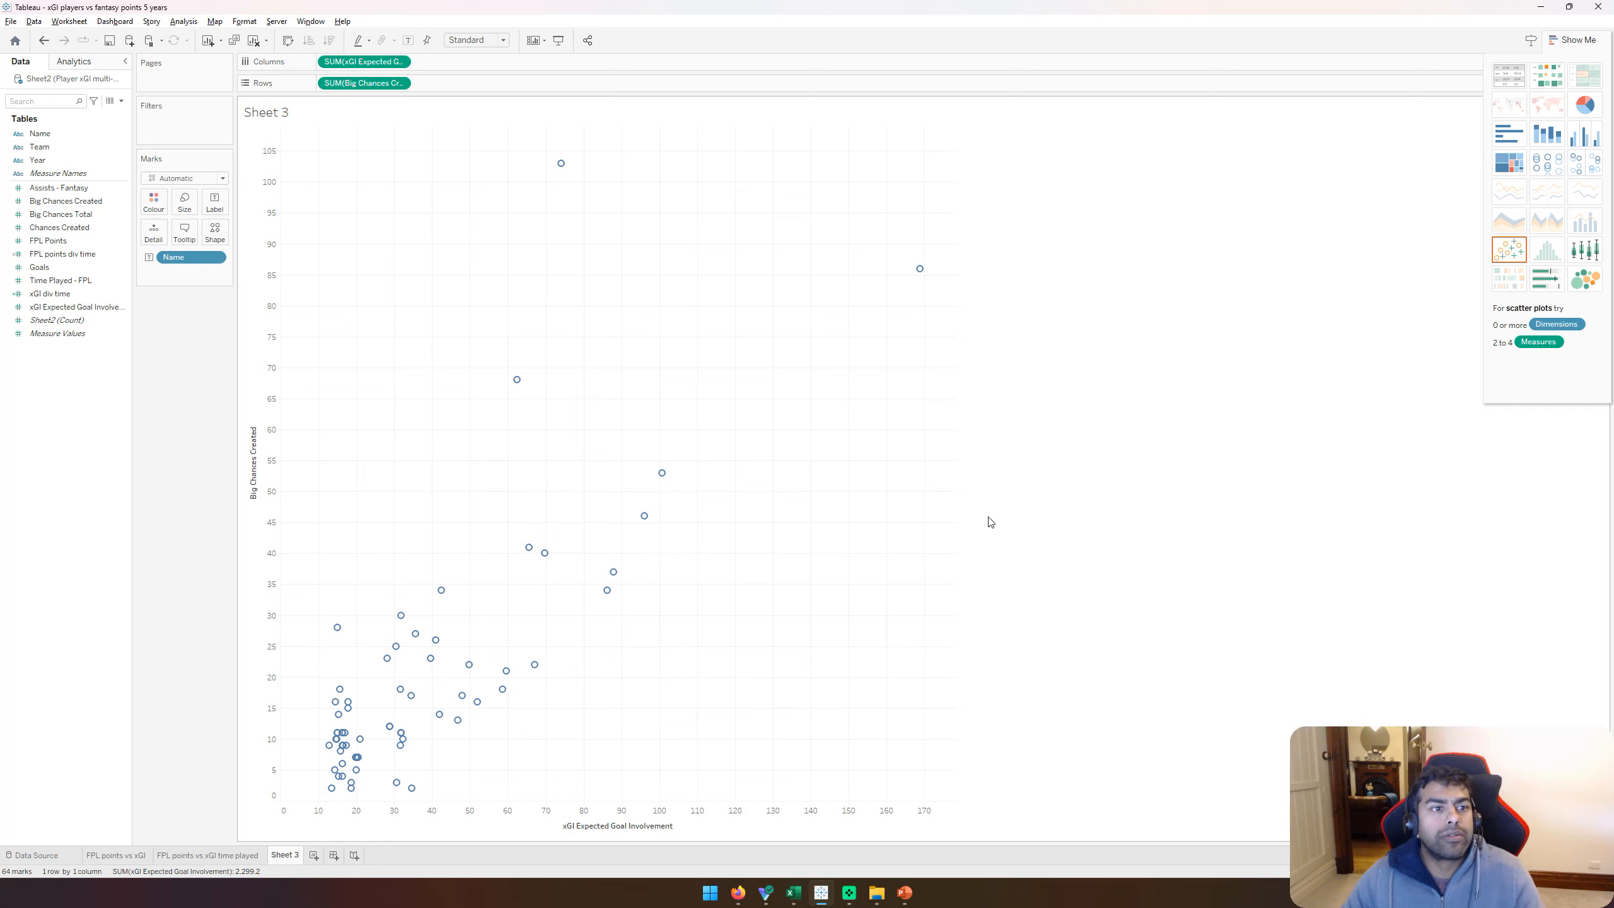
left_click(97, 178)
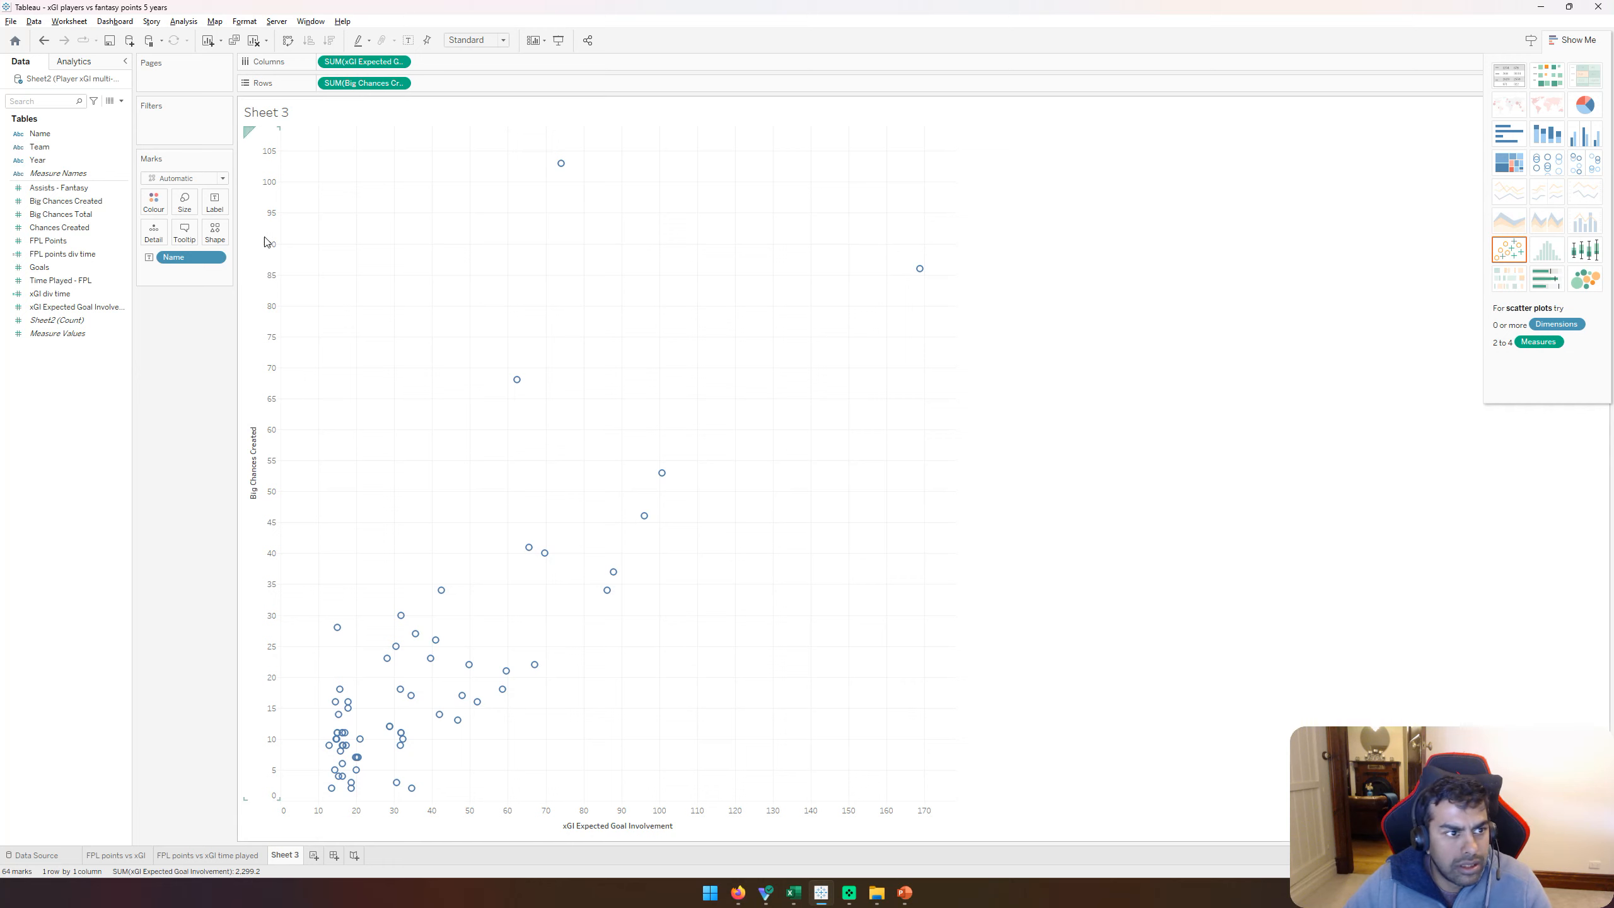
key("ctrl+z")
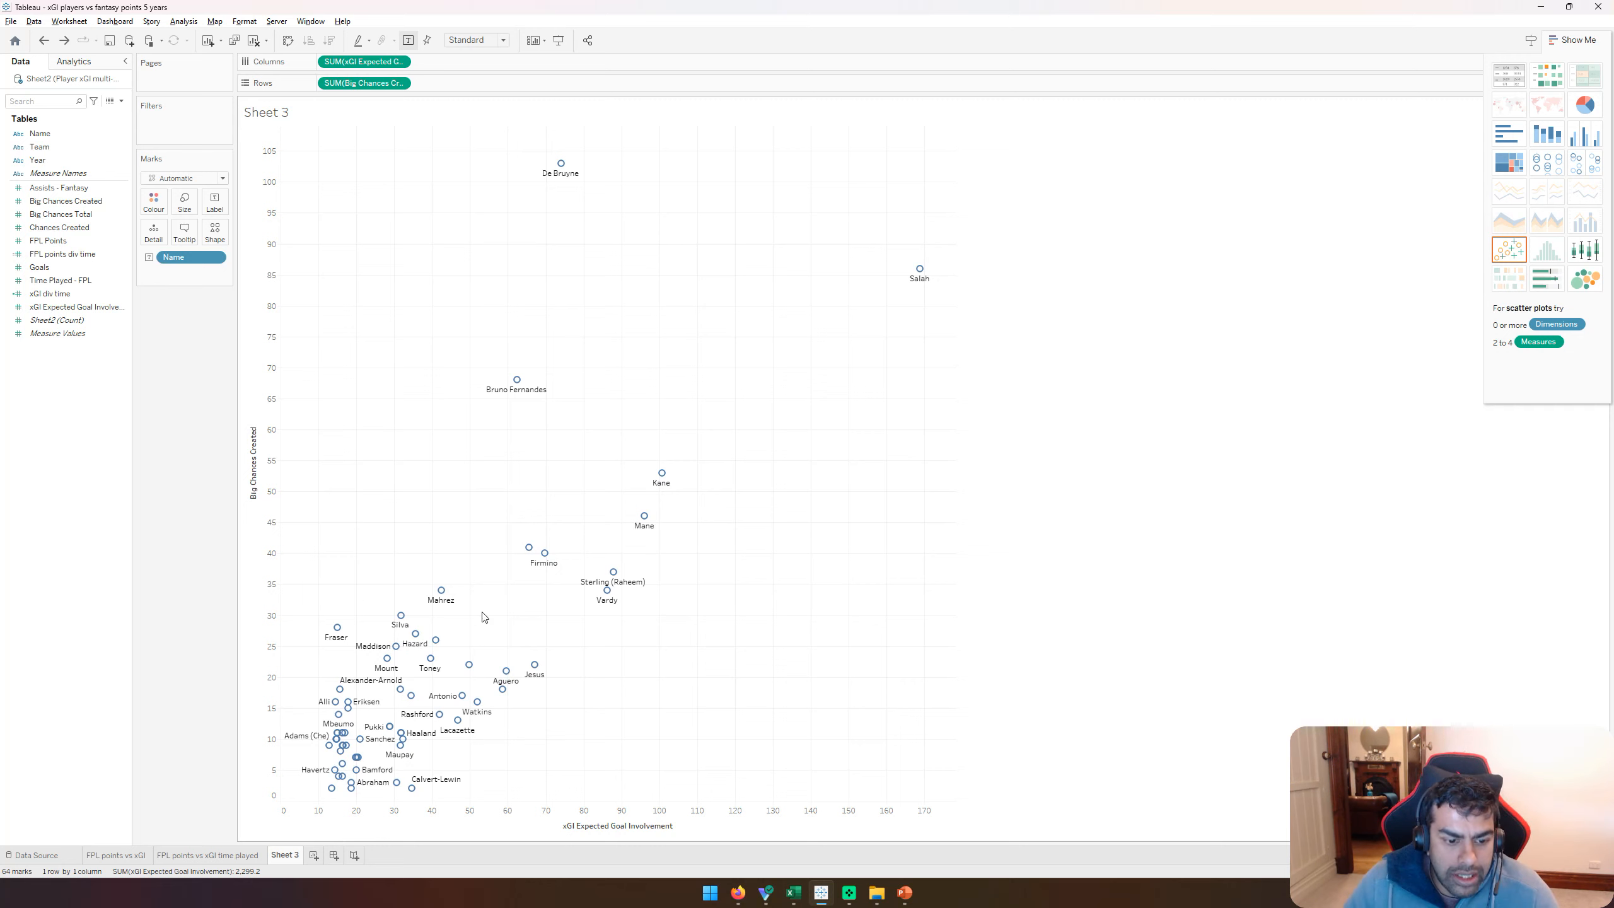
Step: Rename Sheet 3 as "xGI vs Big chances created"
double_click(286, 856)
type("x")
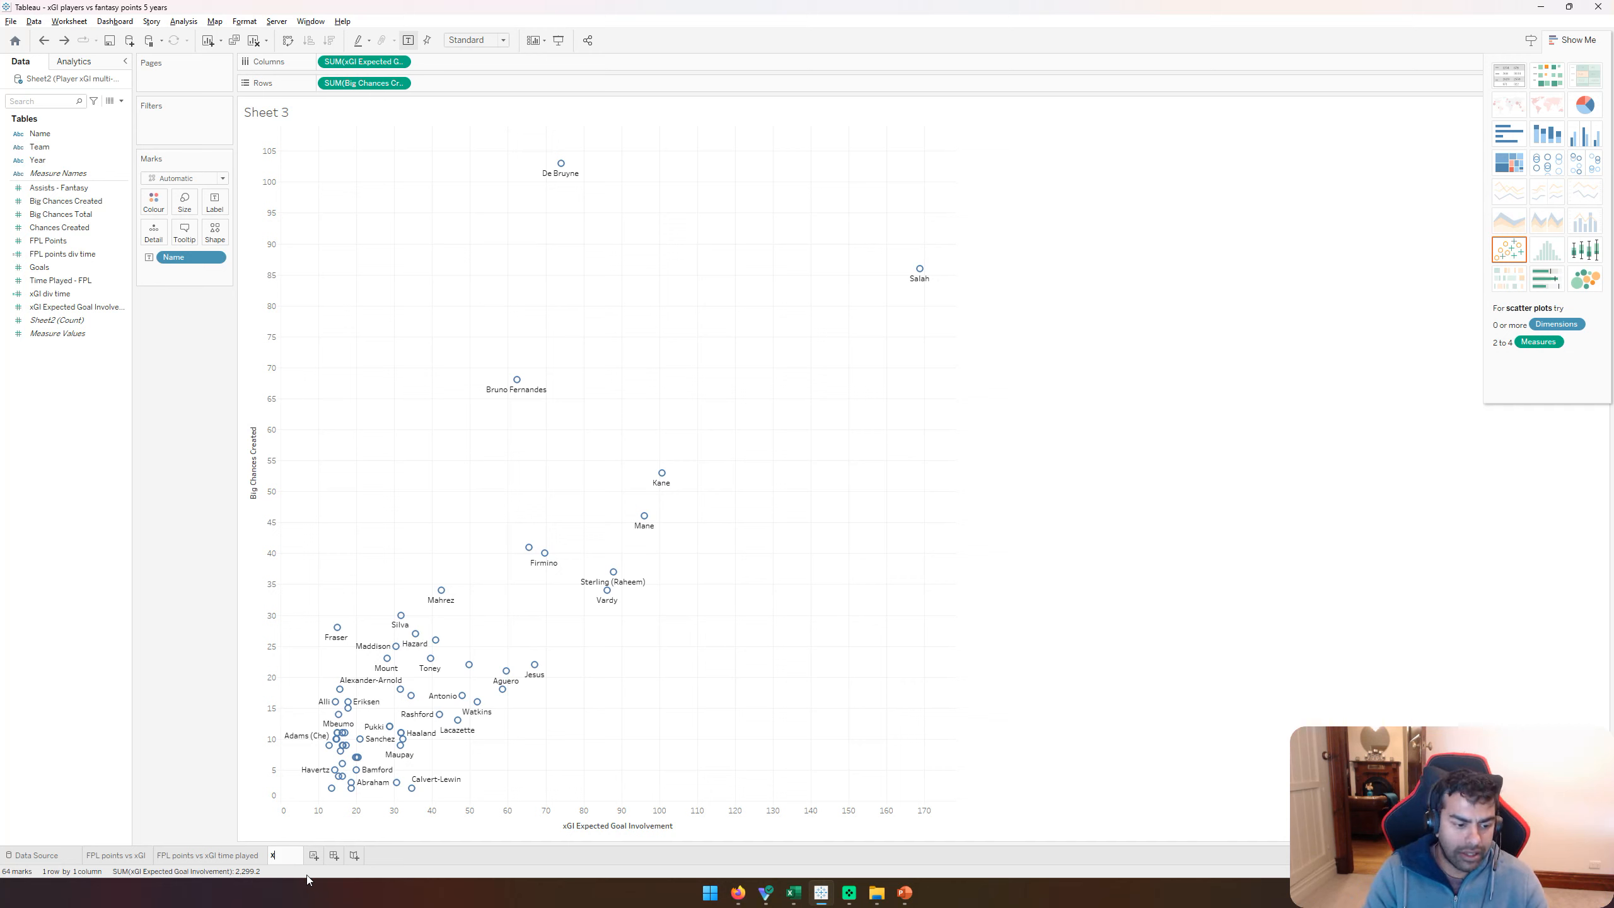
type("GI vs Big")
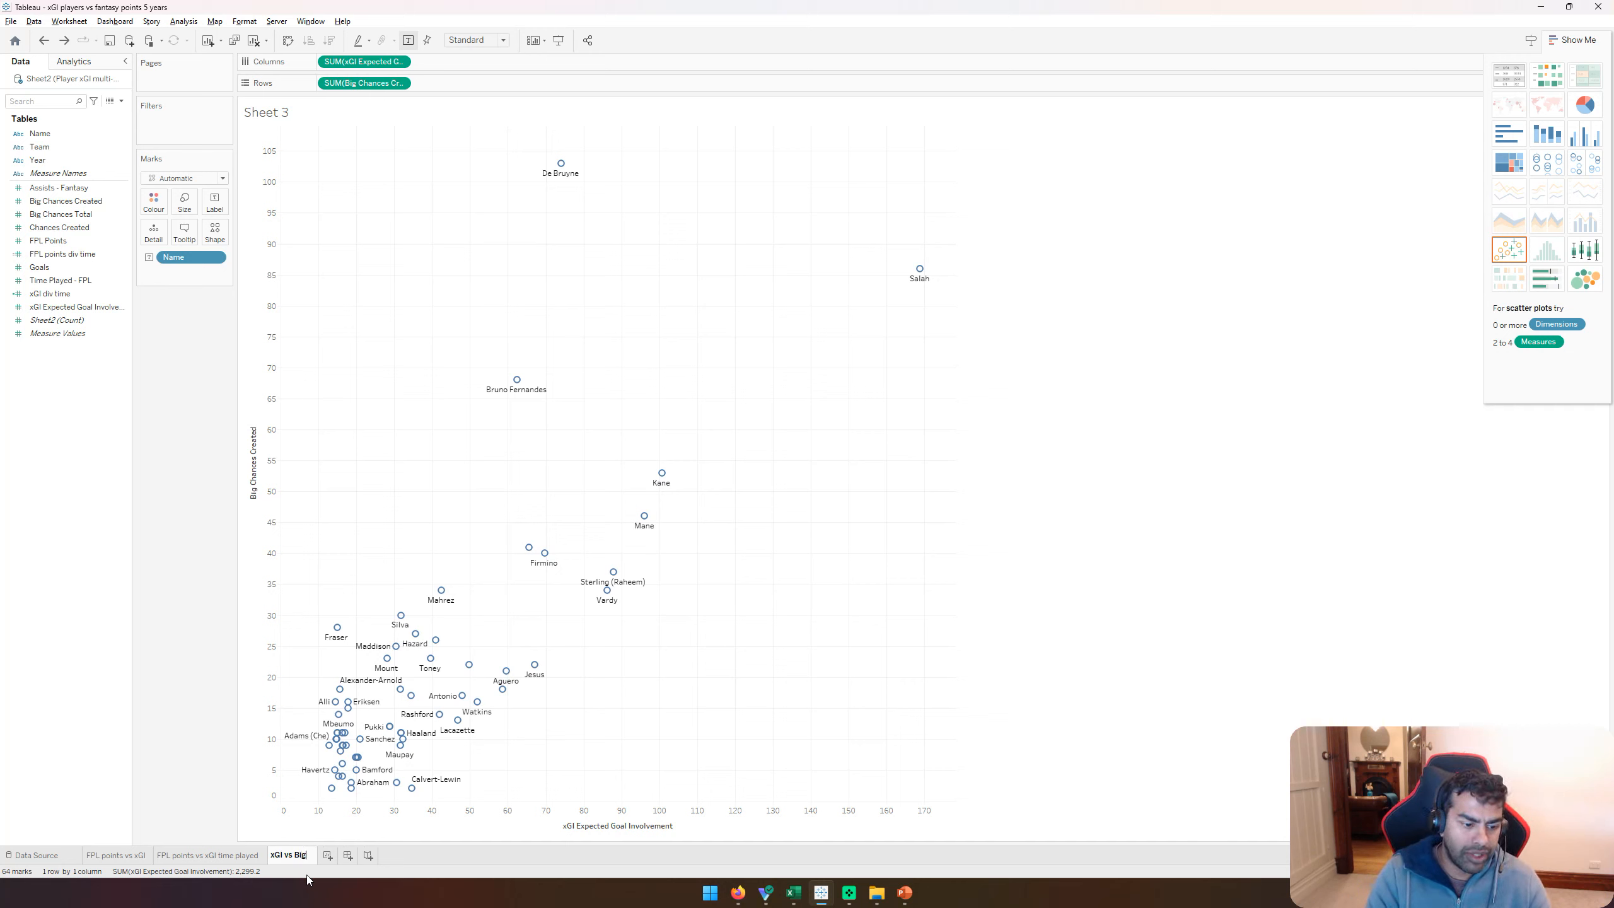
type(" chances cr")
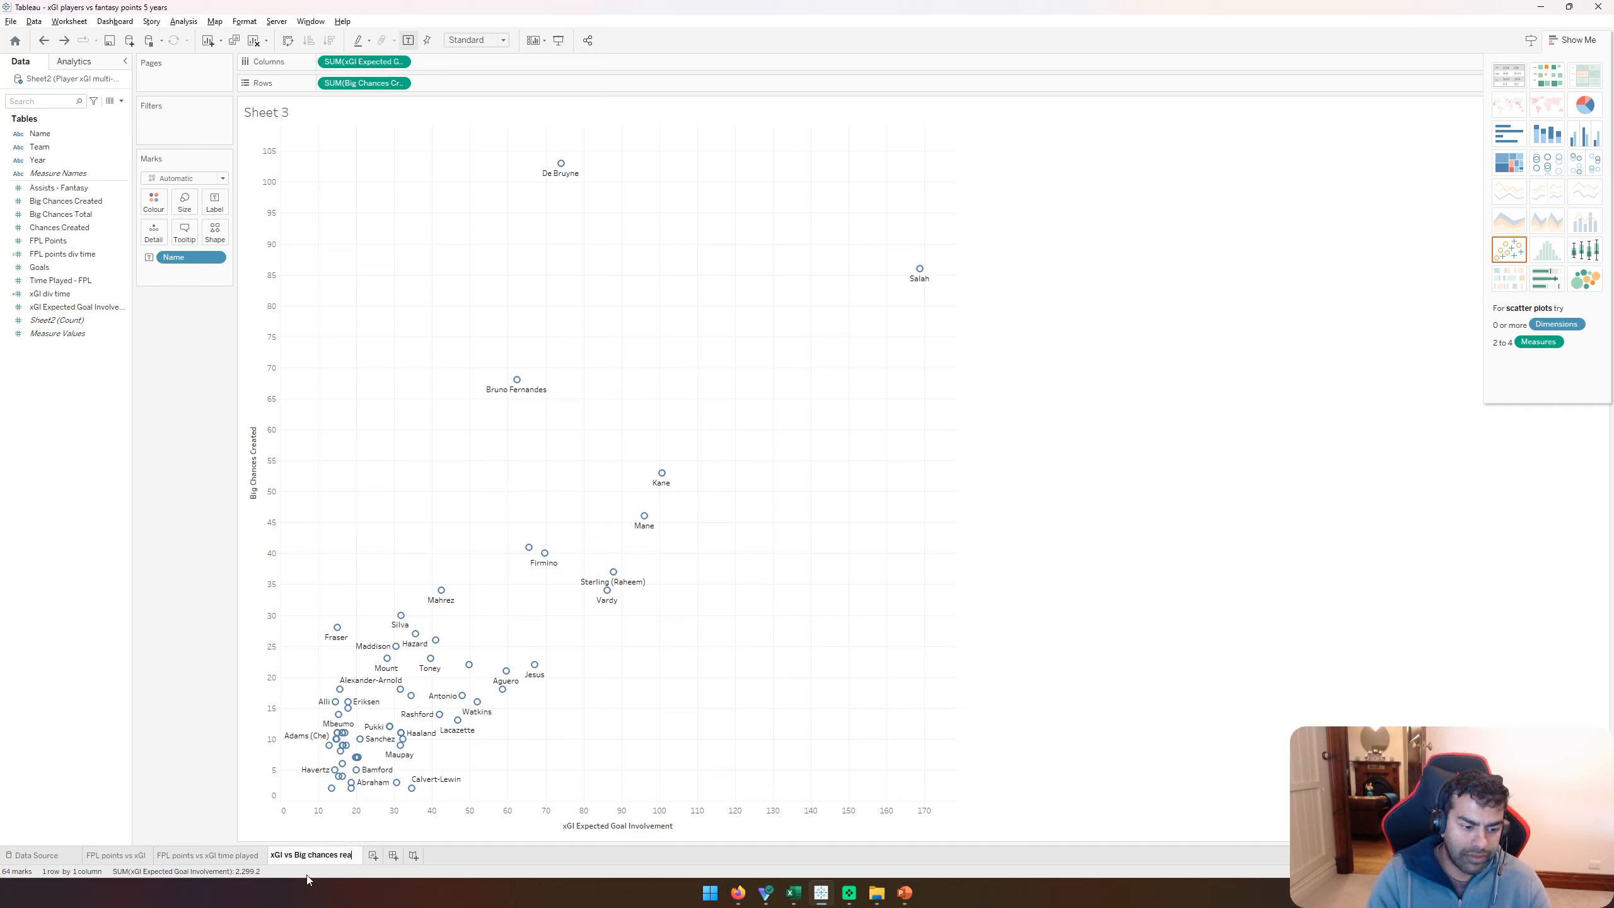
type("eated")
key("Return")
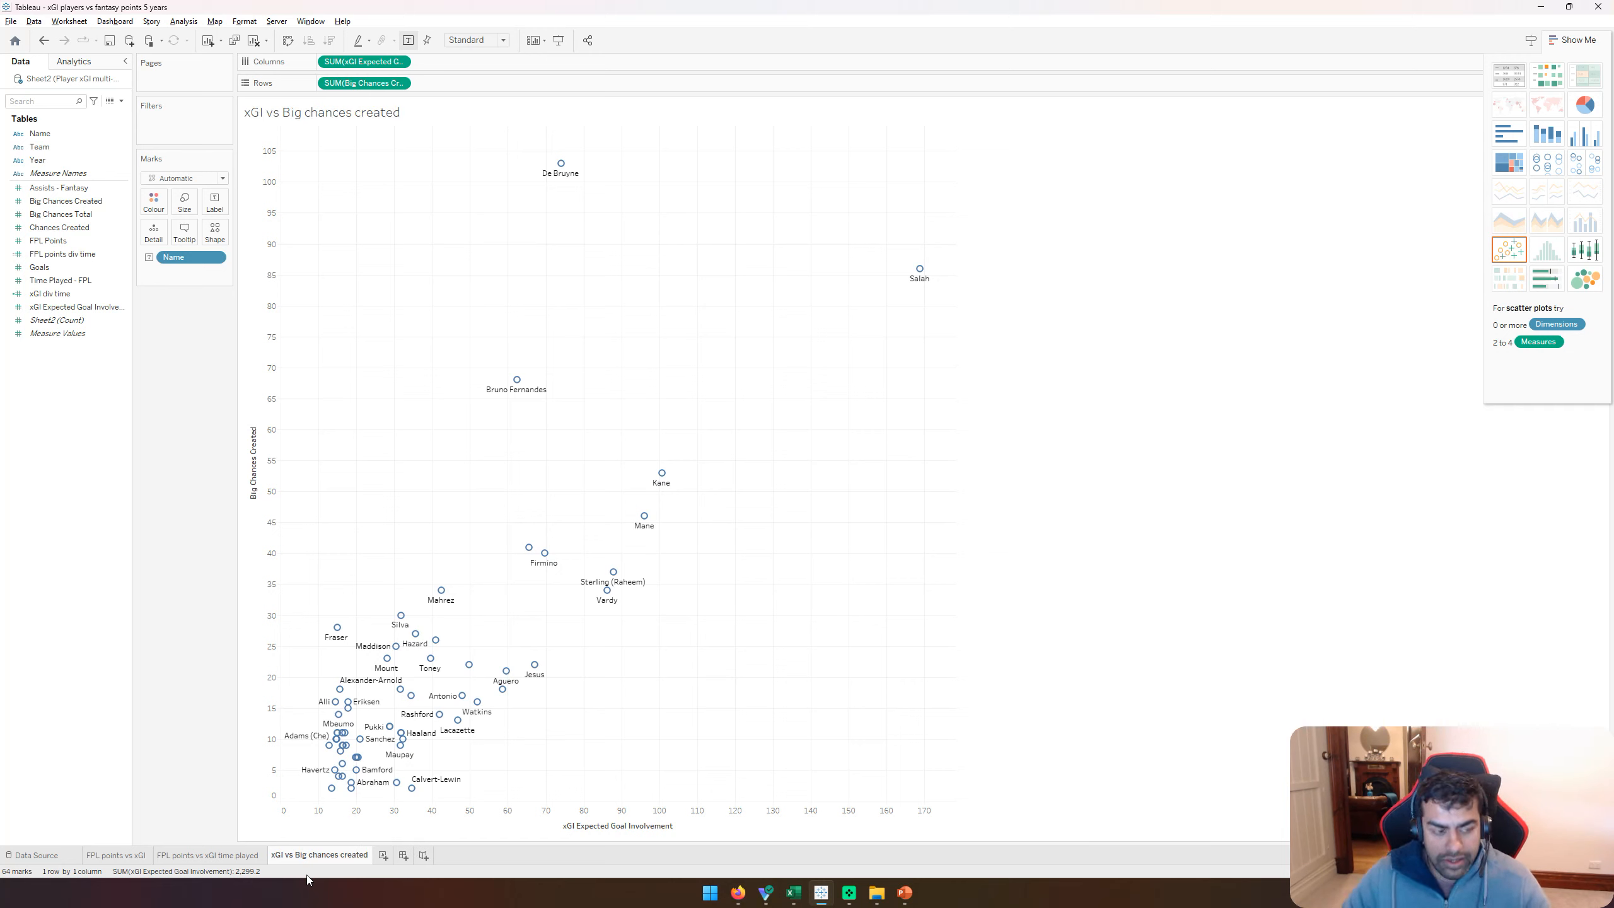
Step: Export this view to PowerPoint, saving it as "xGI players vs big chances created played 6 years"
left_click(10, 21)
left_click(80, 153)
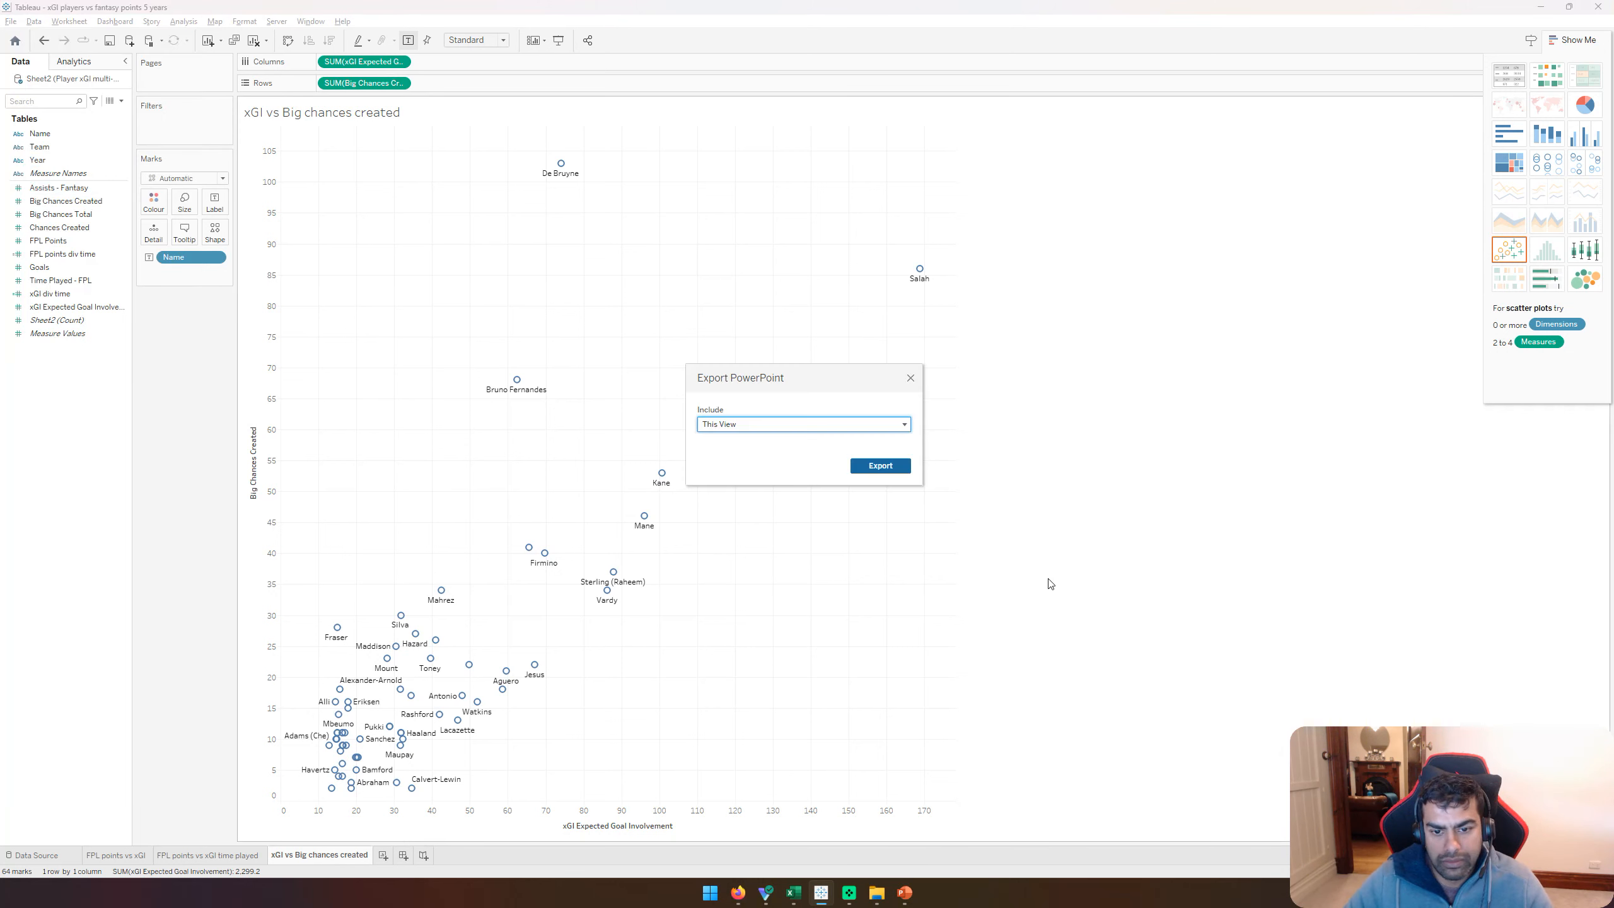
left_click(880, 466)
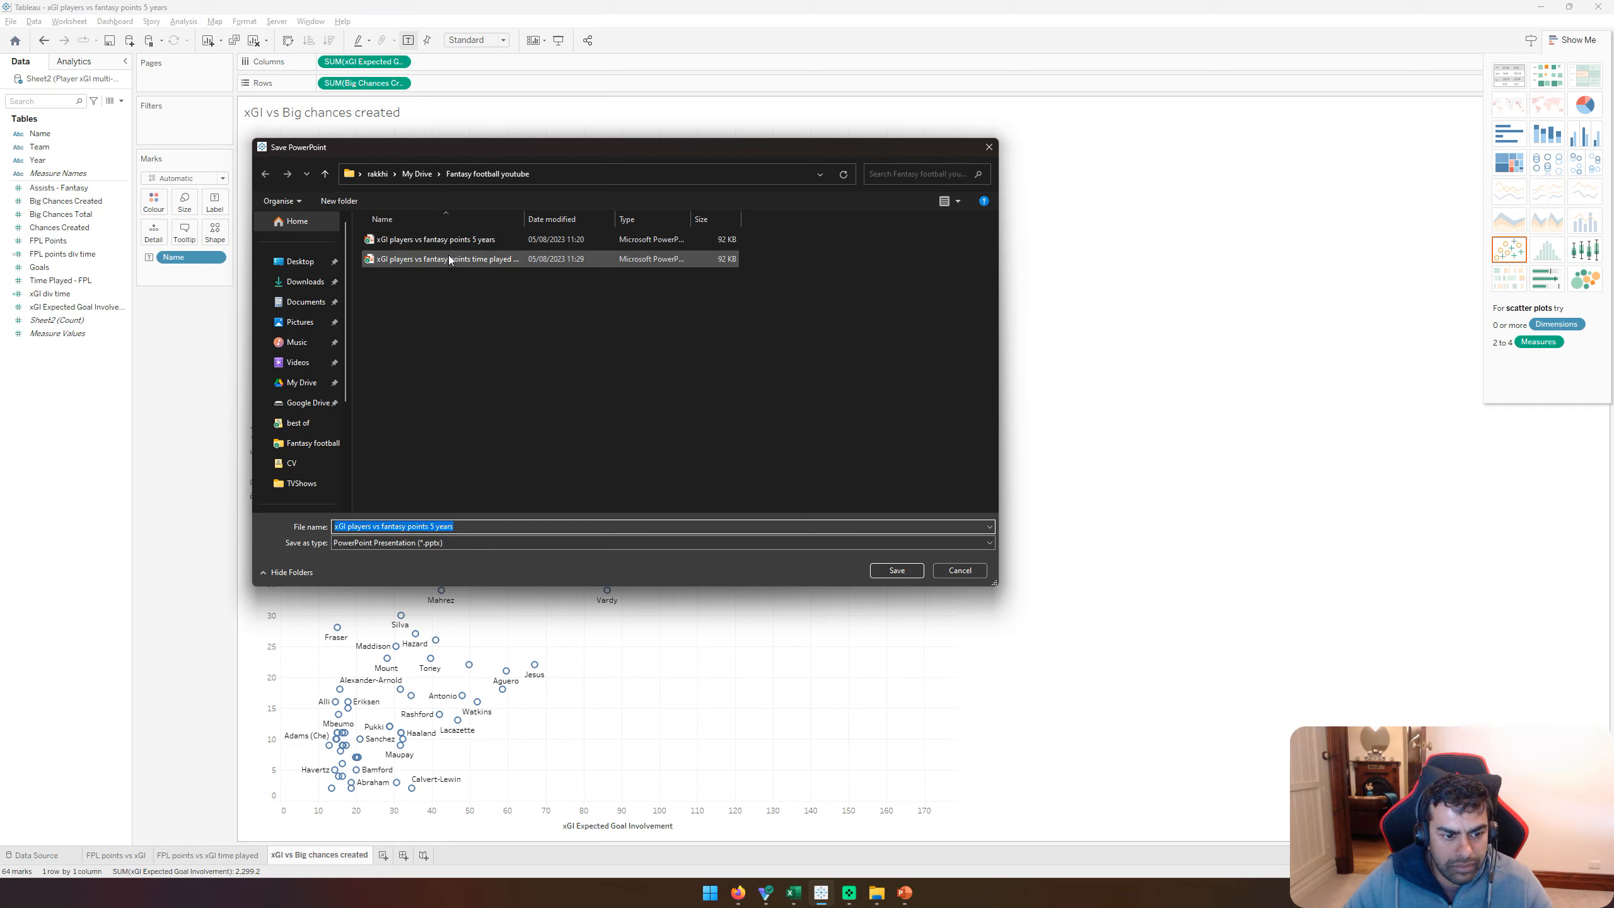
left_click(449, 258)
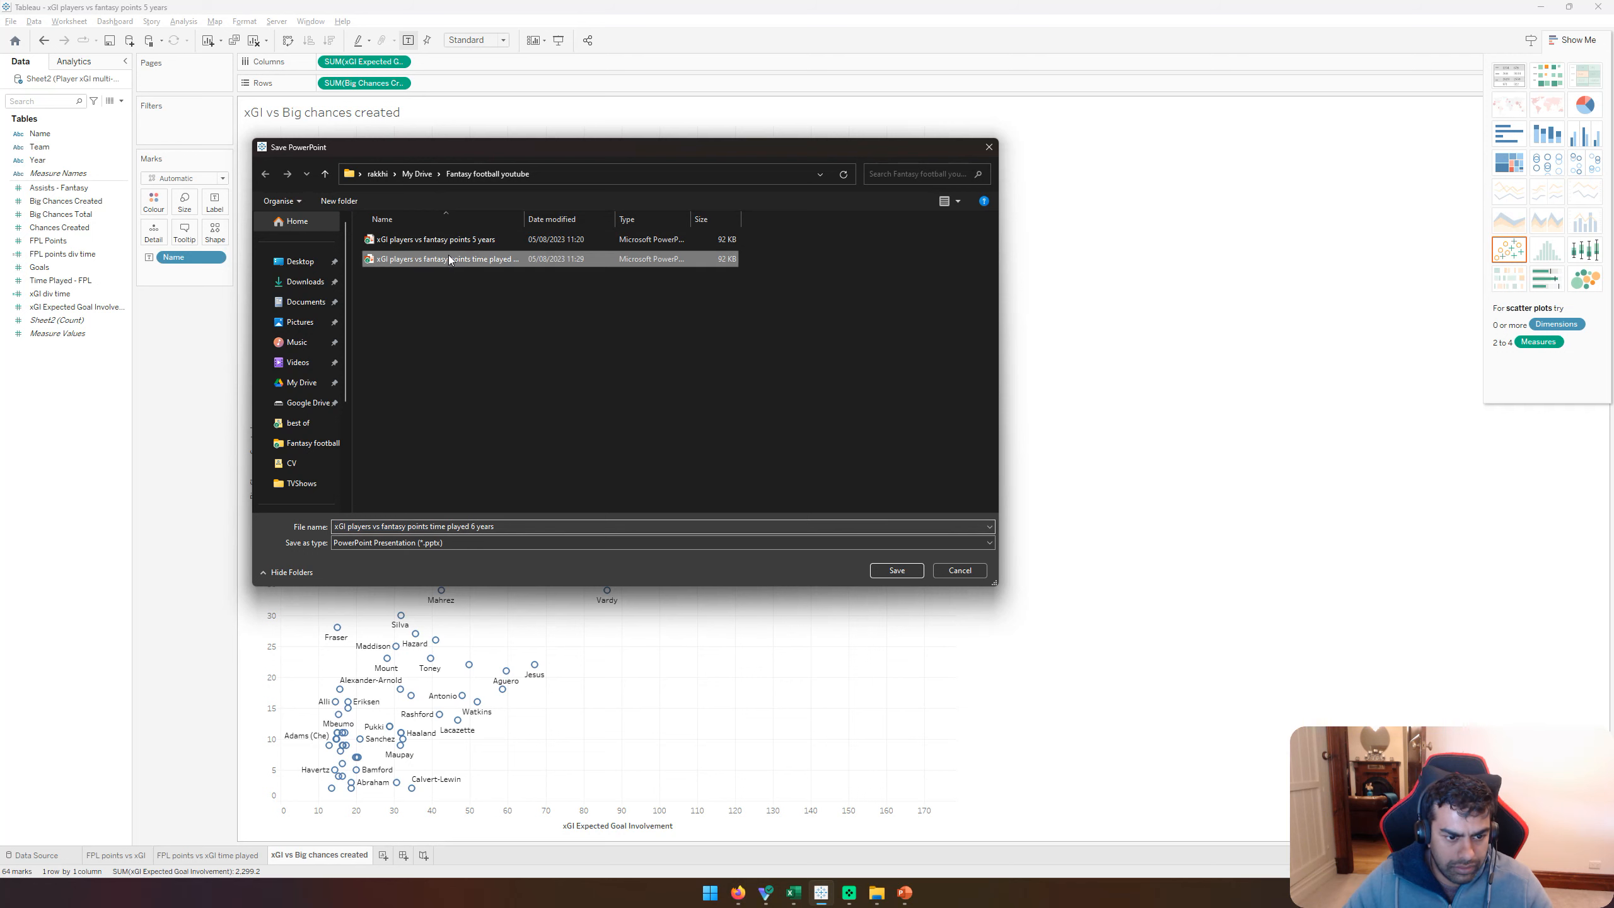
left_click(469, 525)
left_click(382, 526)
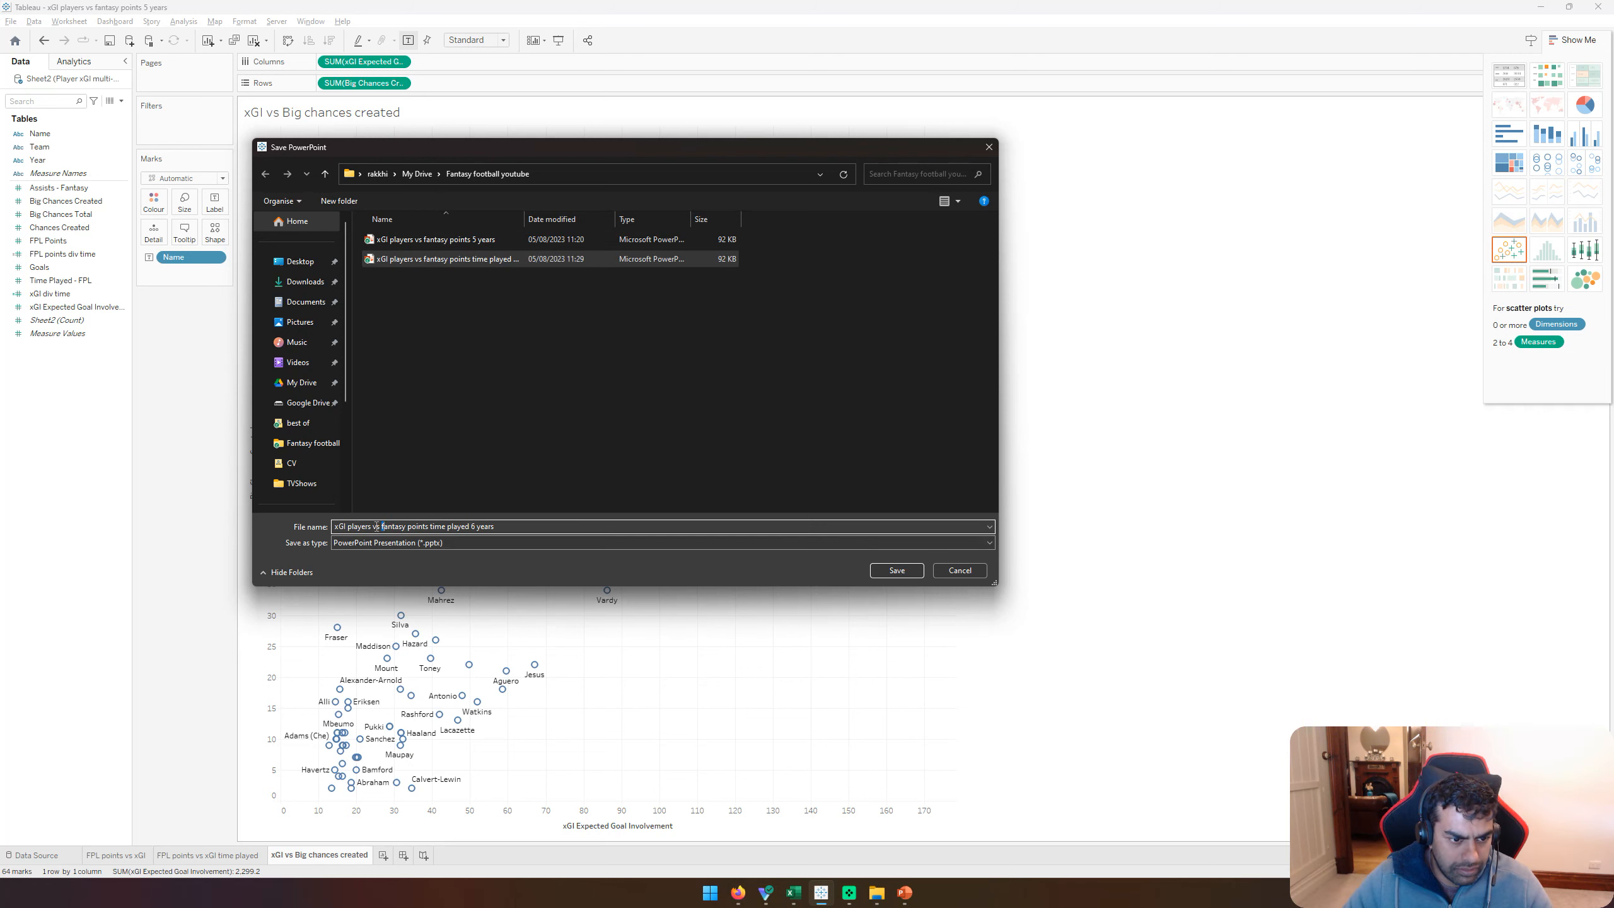
left_click(443, 526, "shift")
type("big chances created")
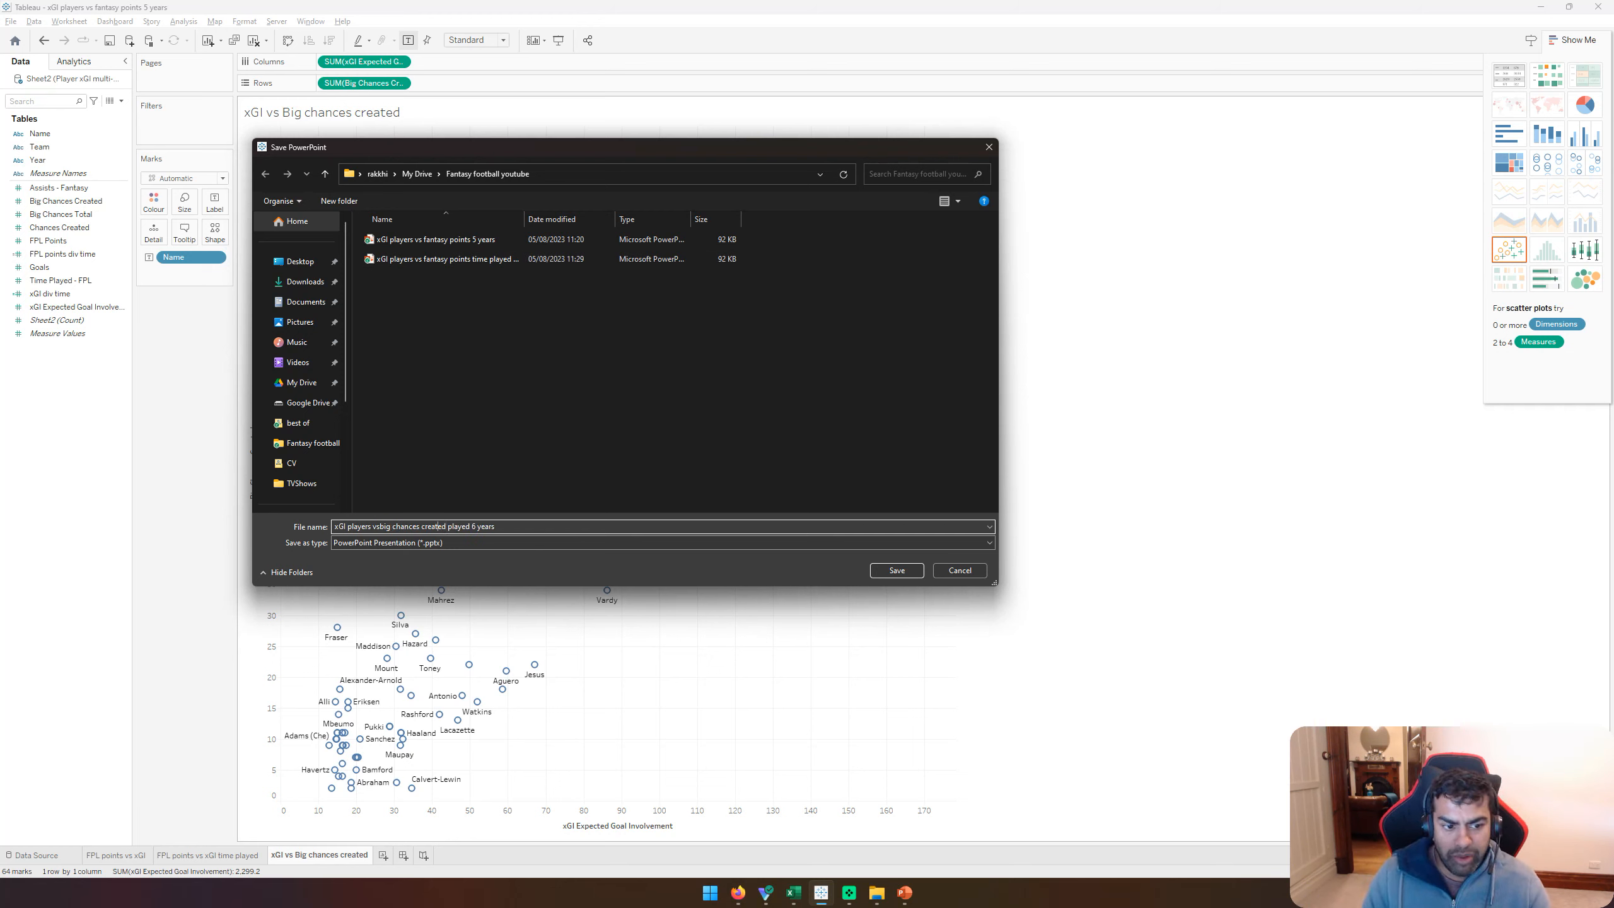
left_click(382, 526)
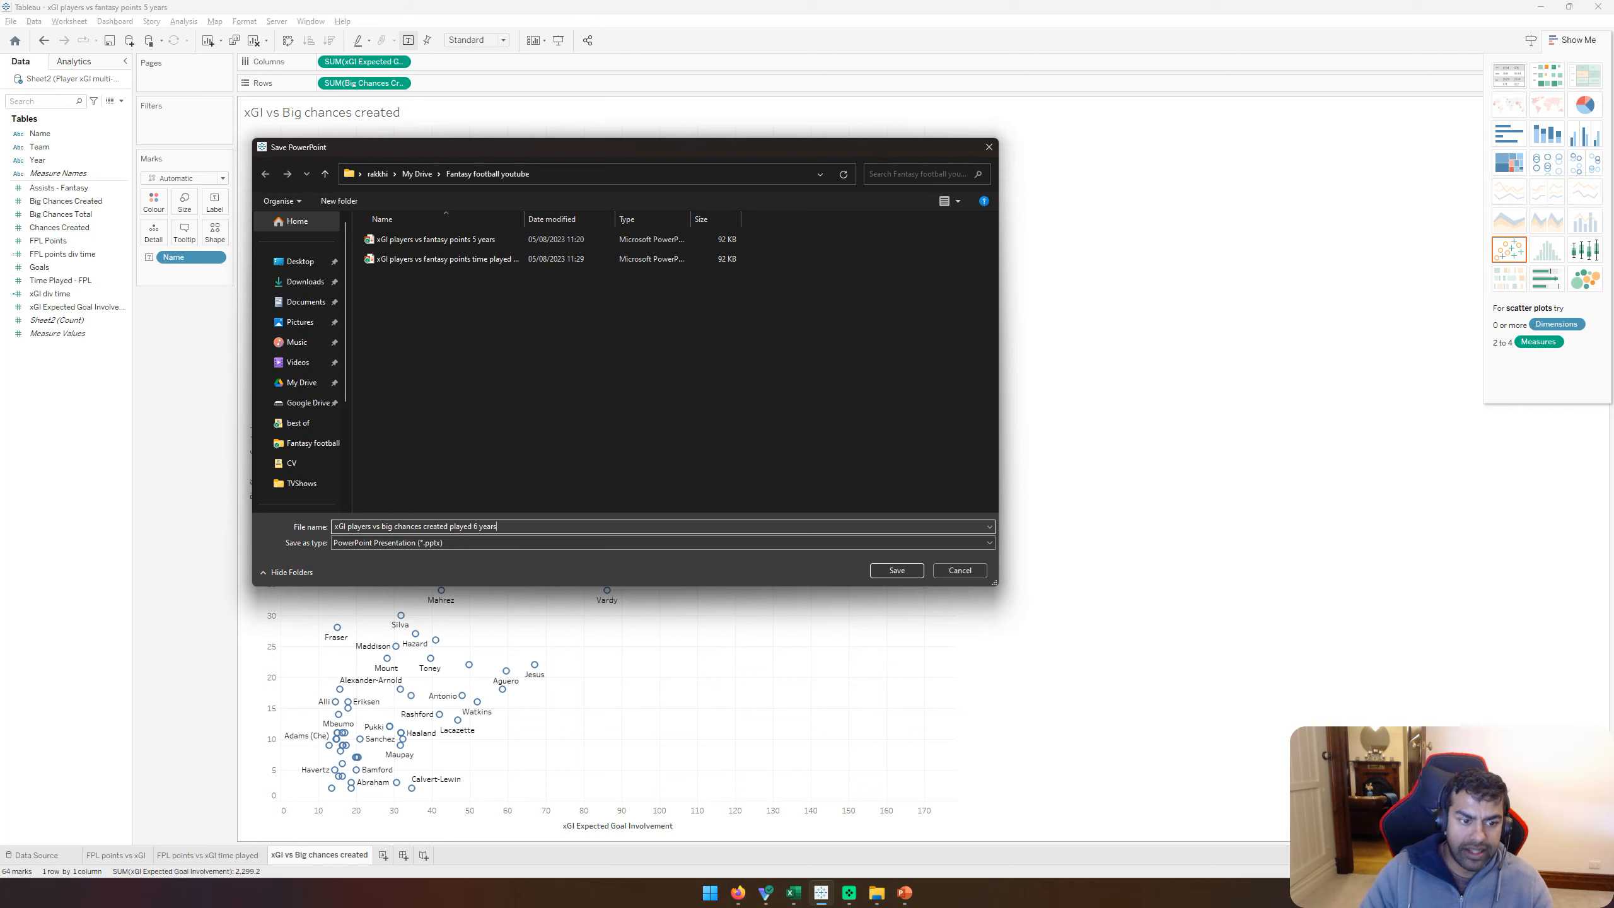
left_click(897, 573)
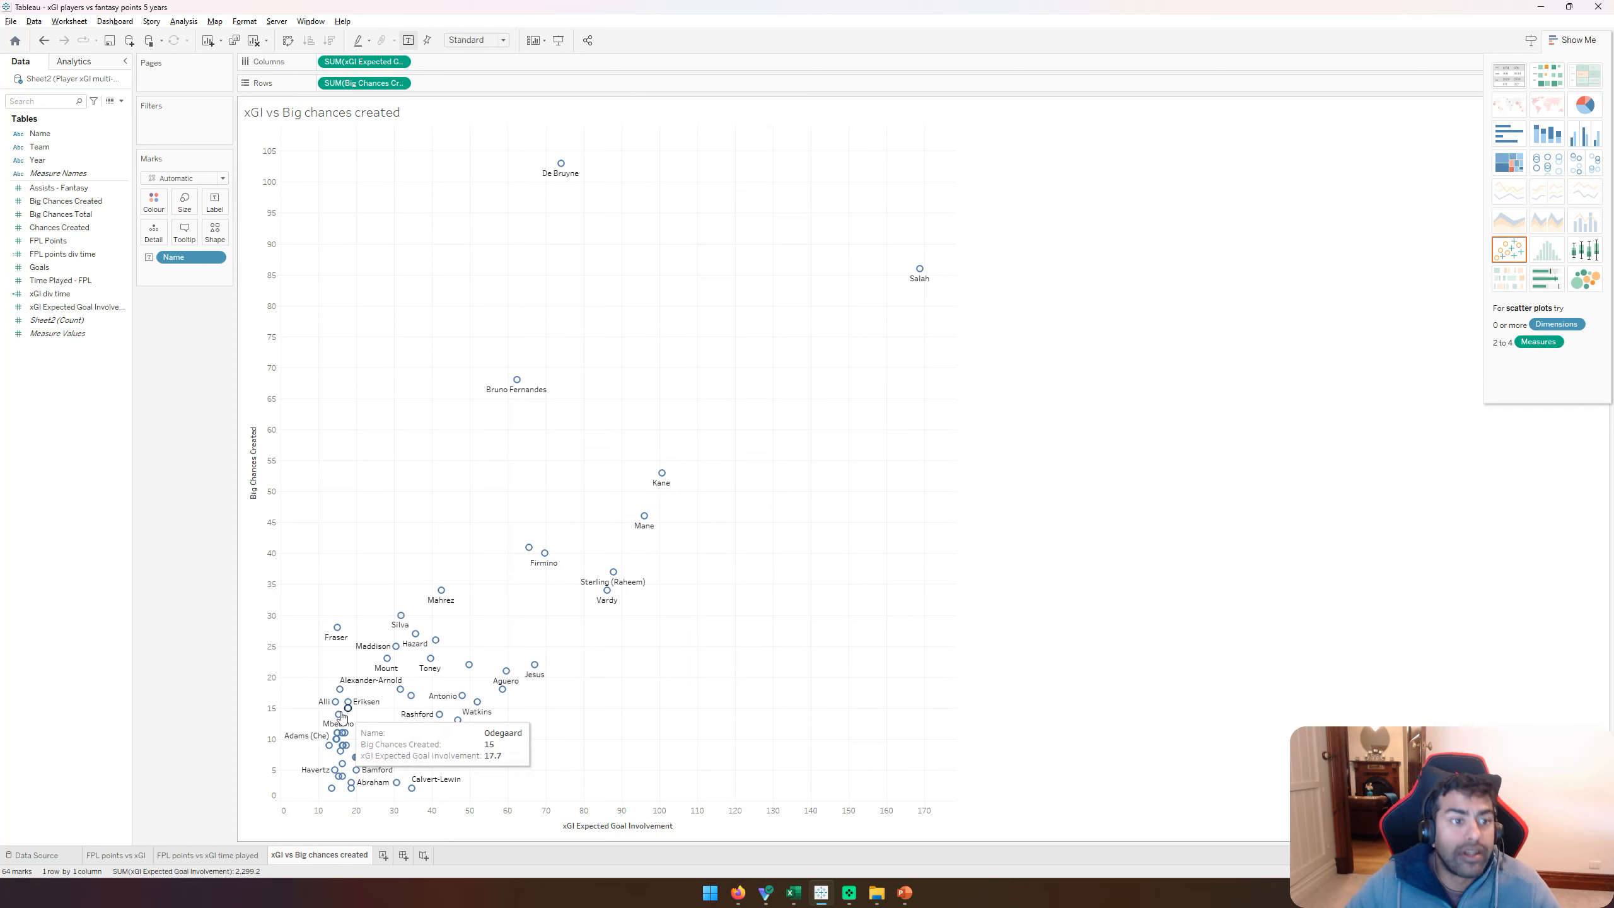
Step: Add a new worksheet plotting xGI Expected Goal Involvement in columns against Goals in rows, with Name labelling each mark
left_click(384, 856)
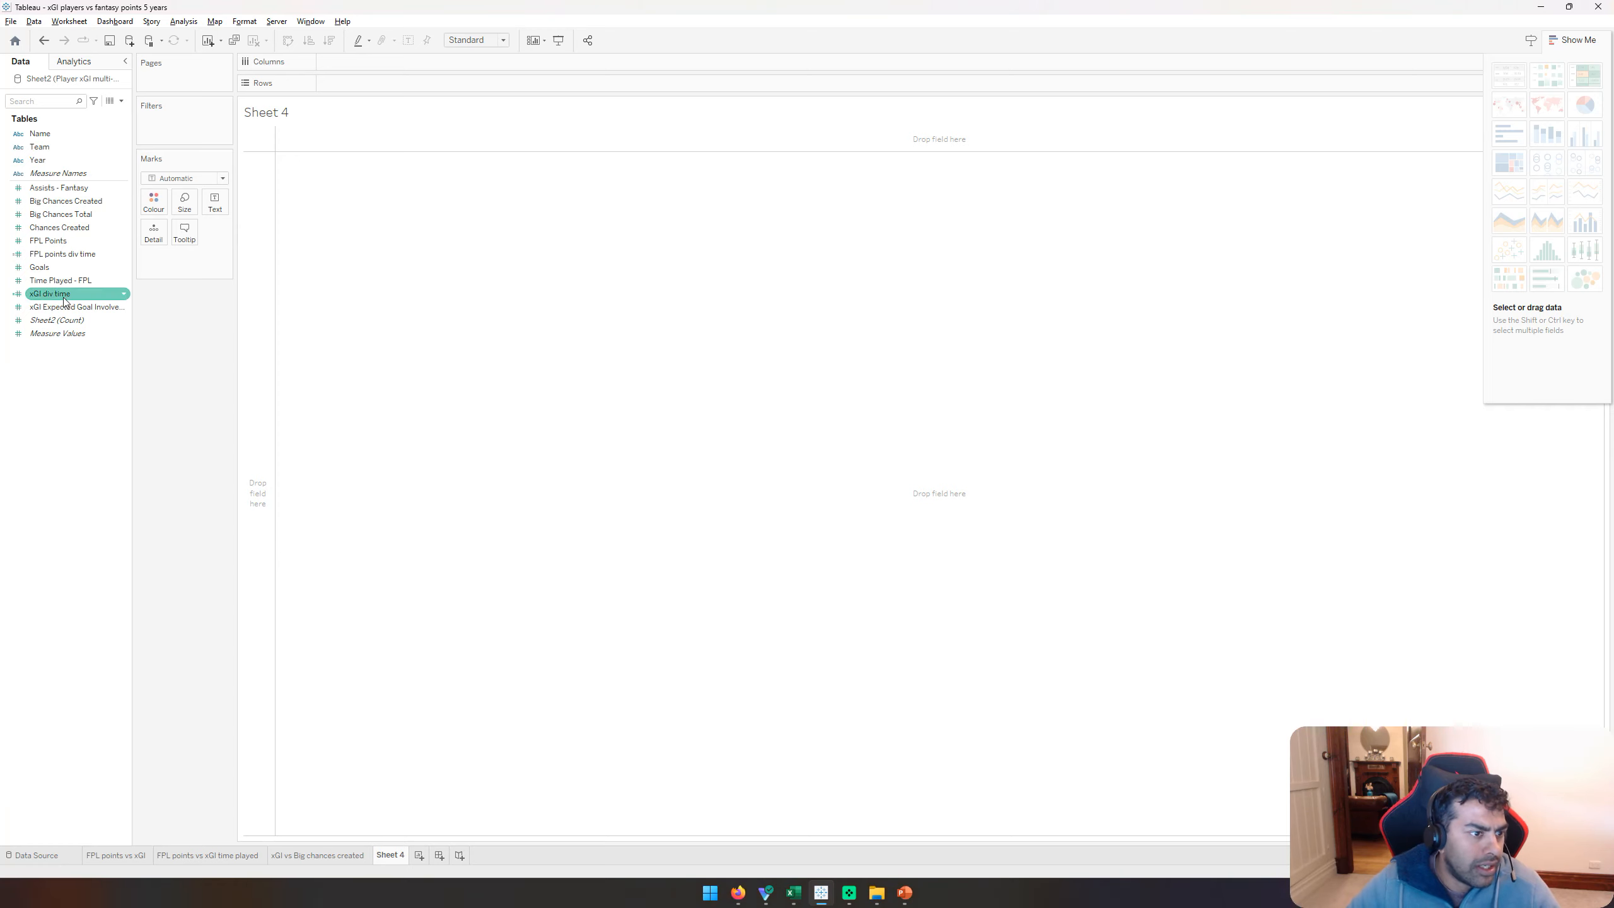
left_click(96, 267)
left_click_drag(99, 256, 249, 308)
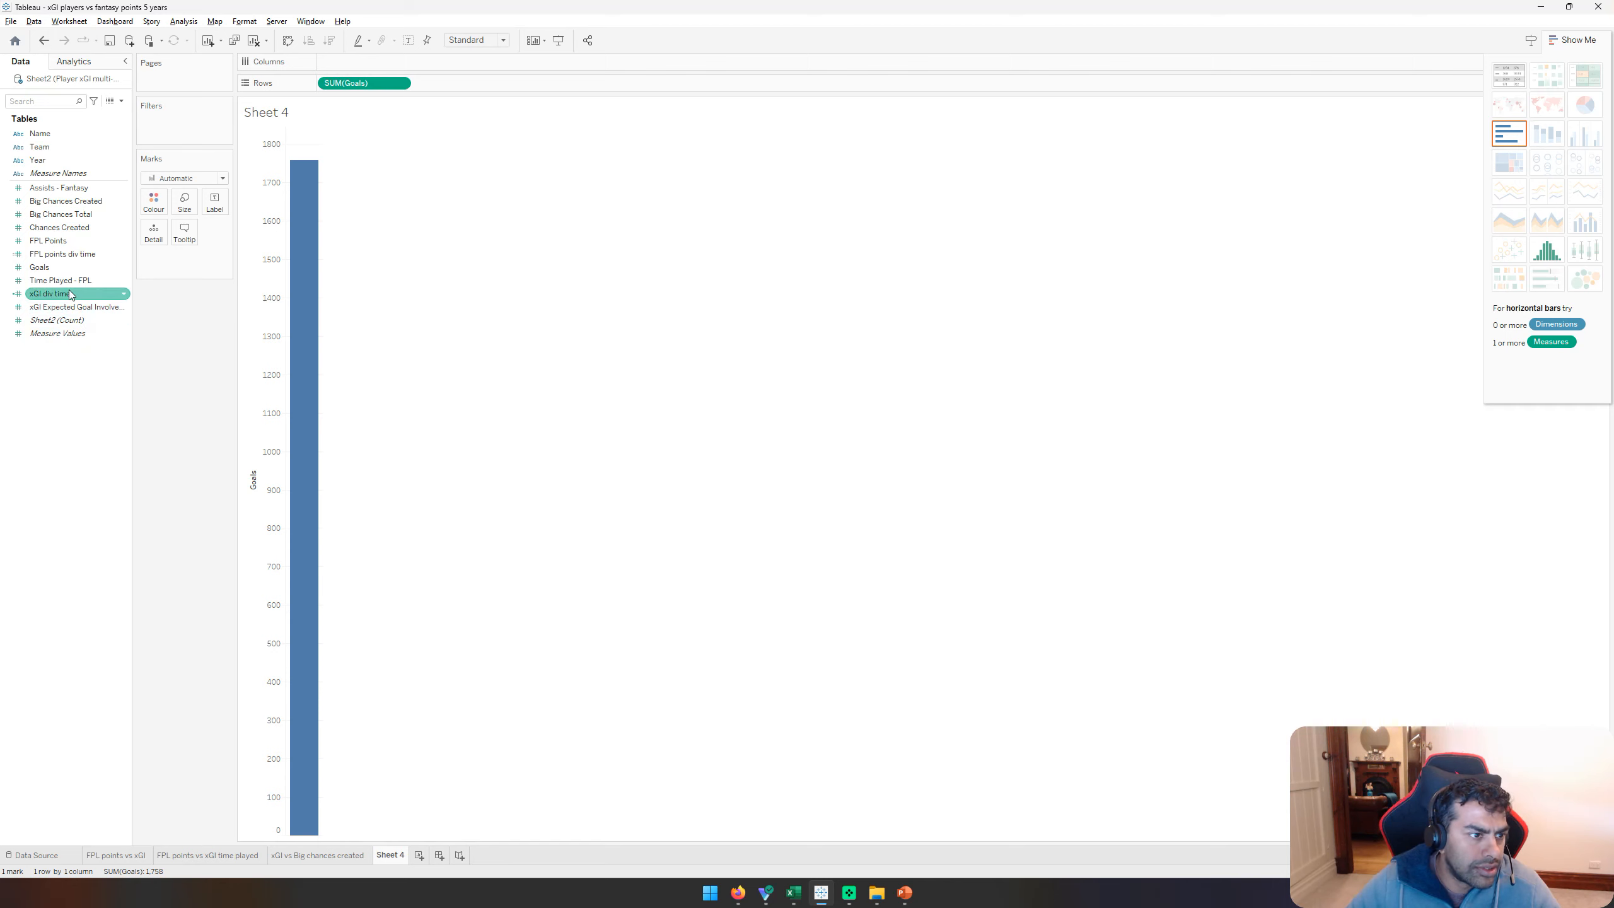
left_click_drag(64, 307, 600, 62)
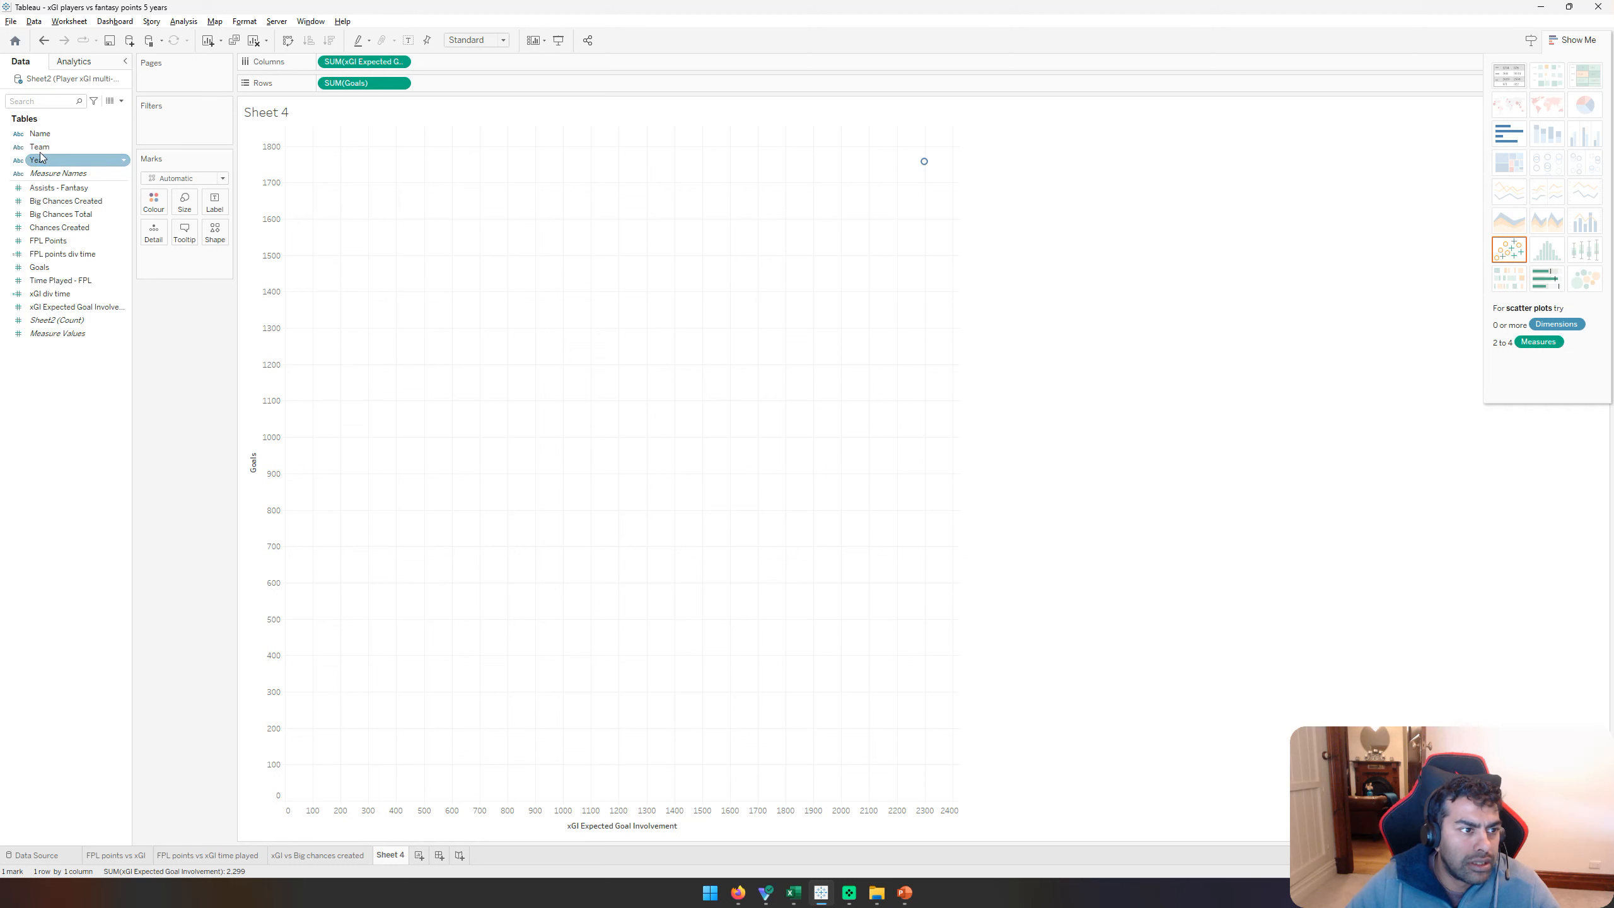
left_click_drag(39, 134, 215, 204)
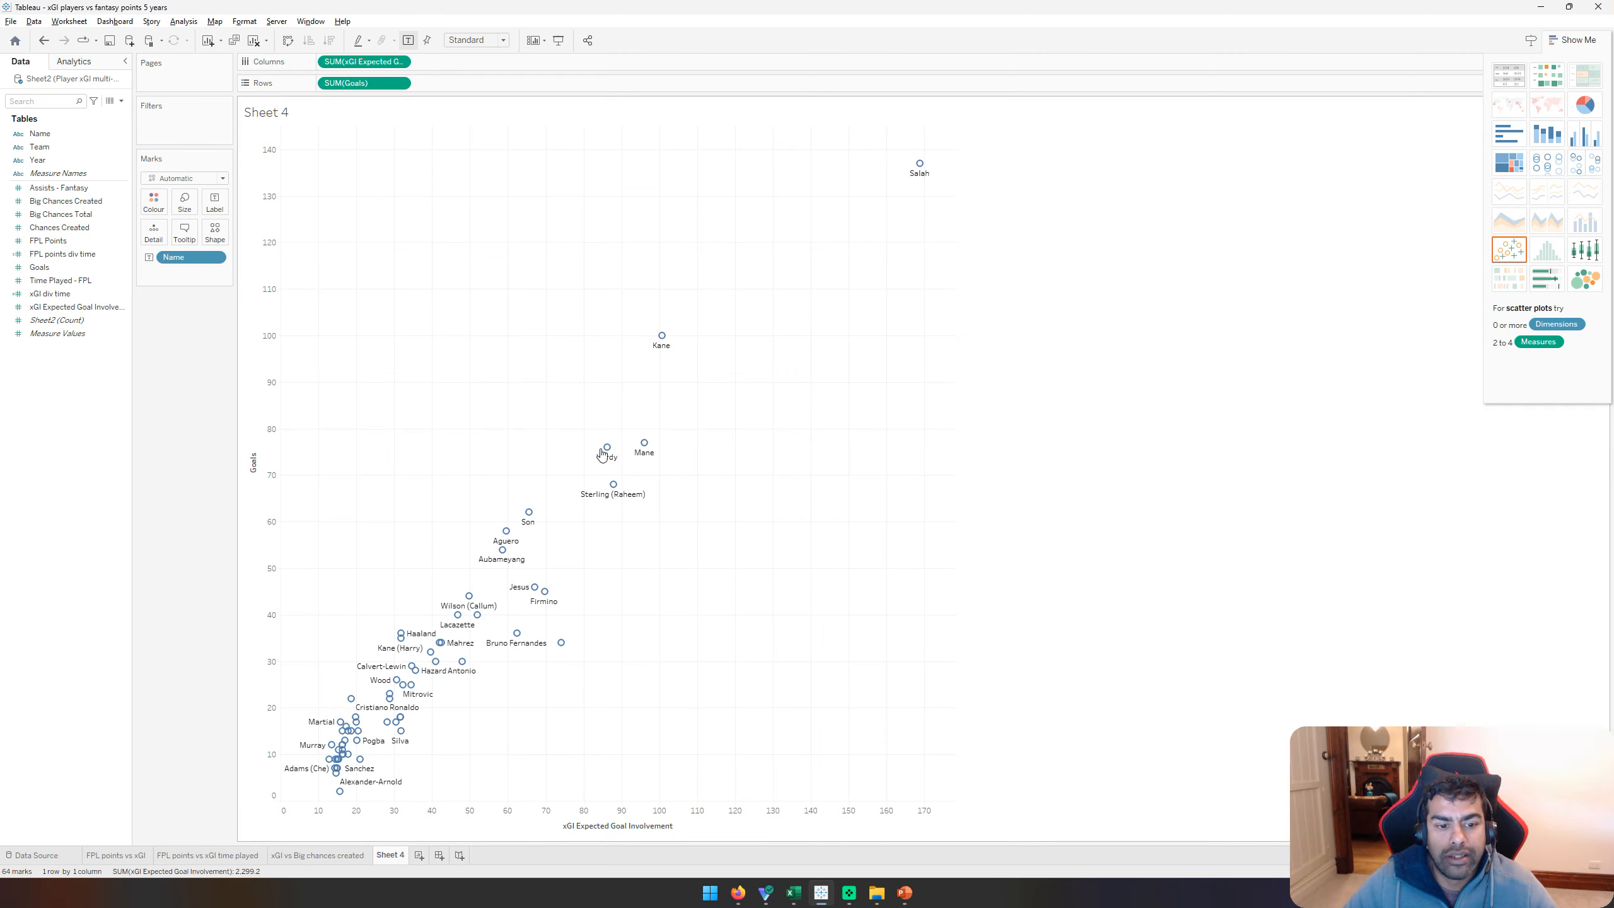
mouse_move(605, 447)
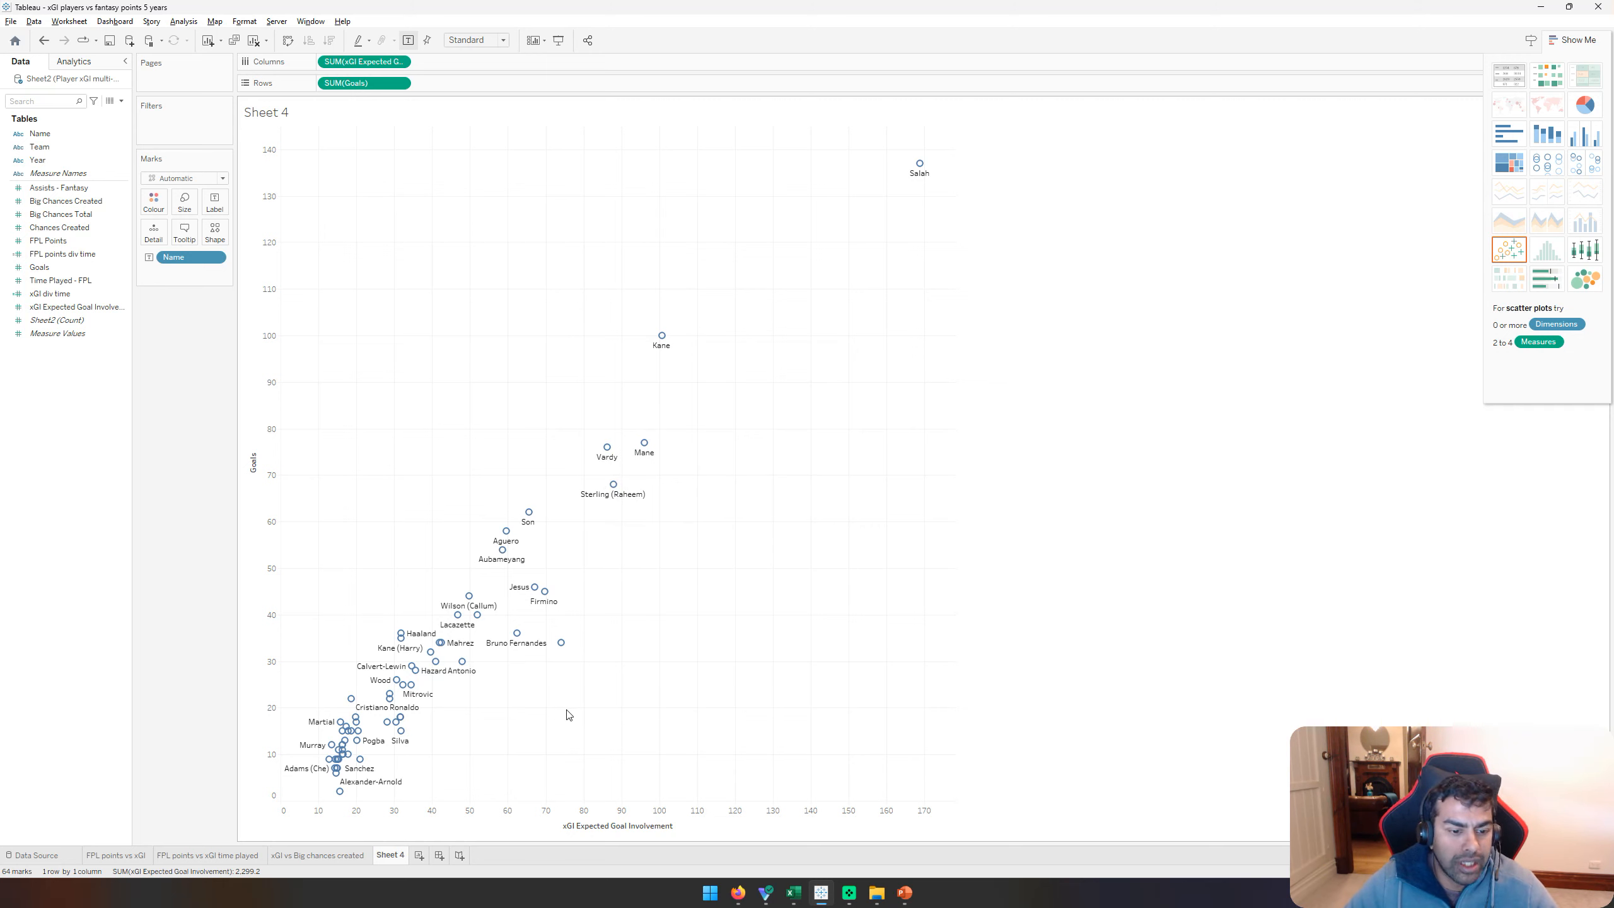
Step: Rename Sheet 4 as "Goals vs xGI"
double_click(395, 856)
type("Goals")
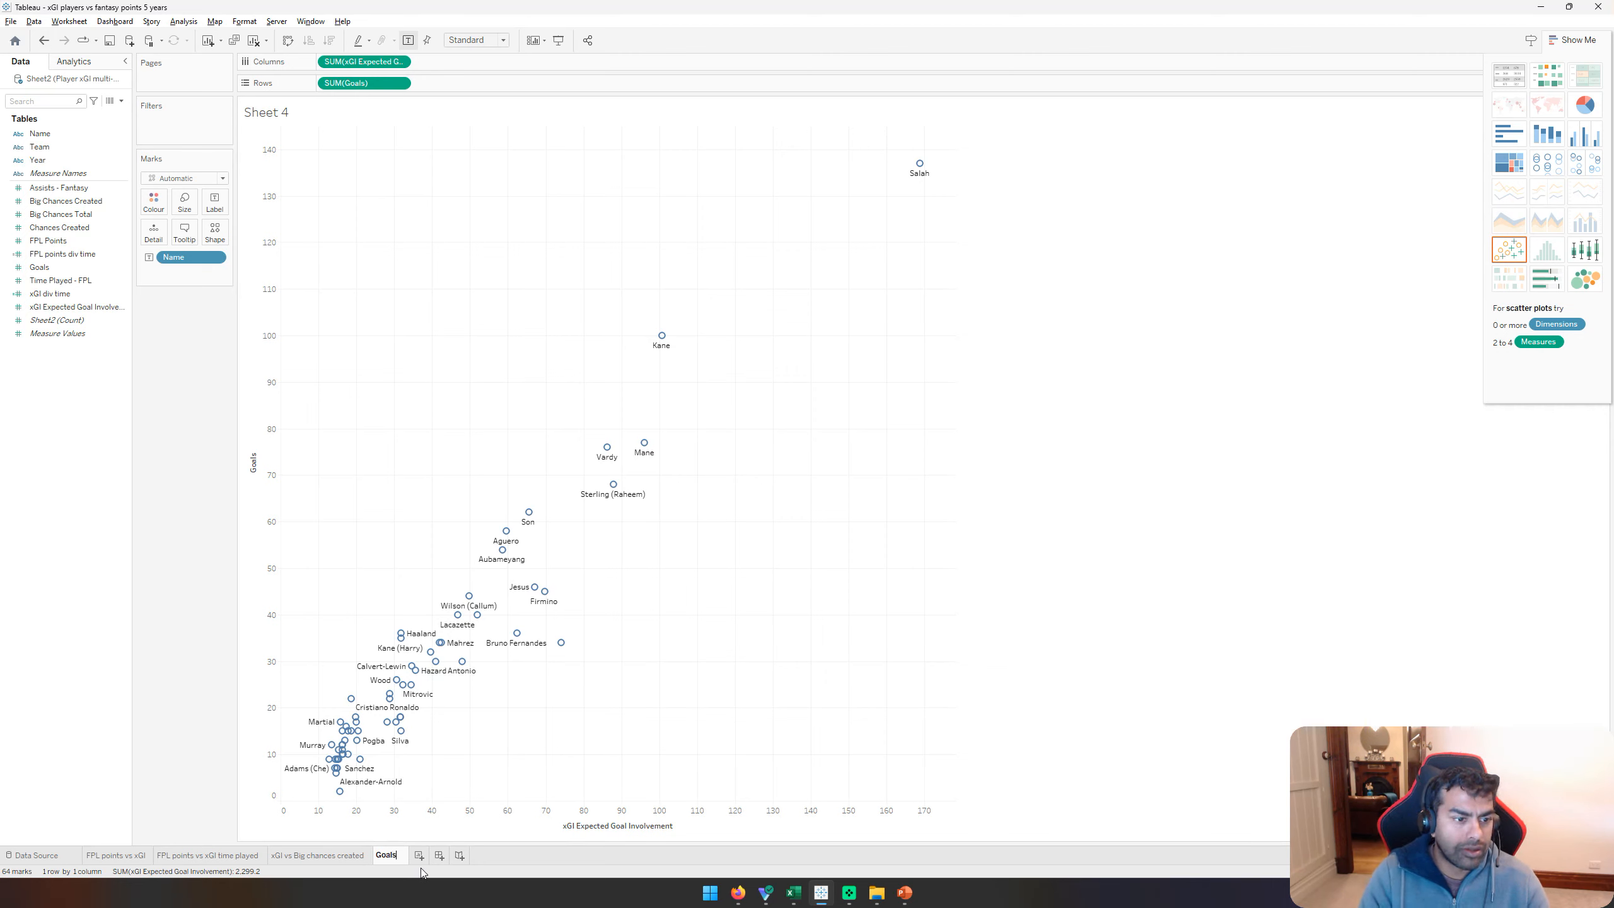
type(" vs xGI")
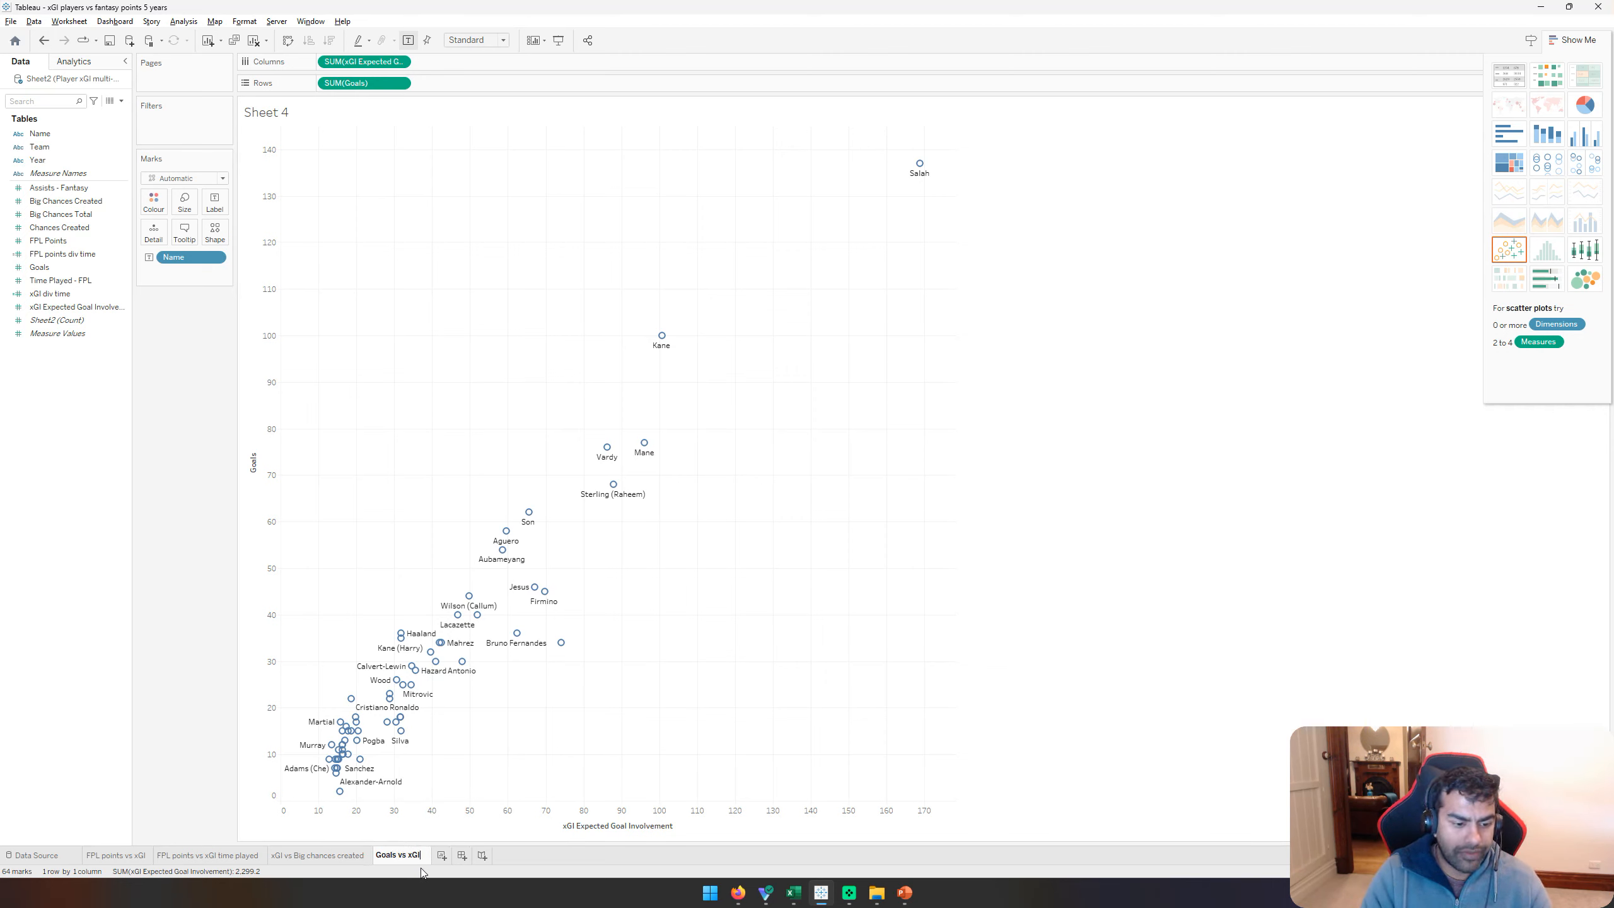
key("Return")
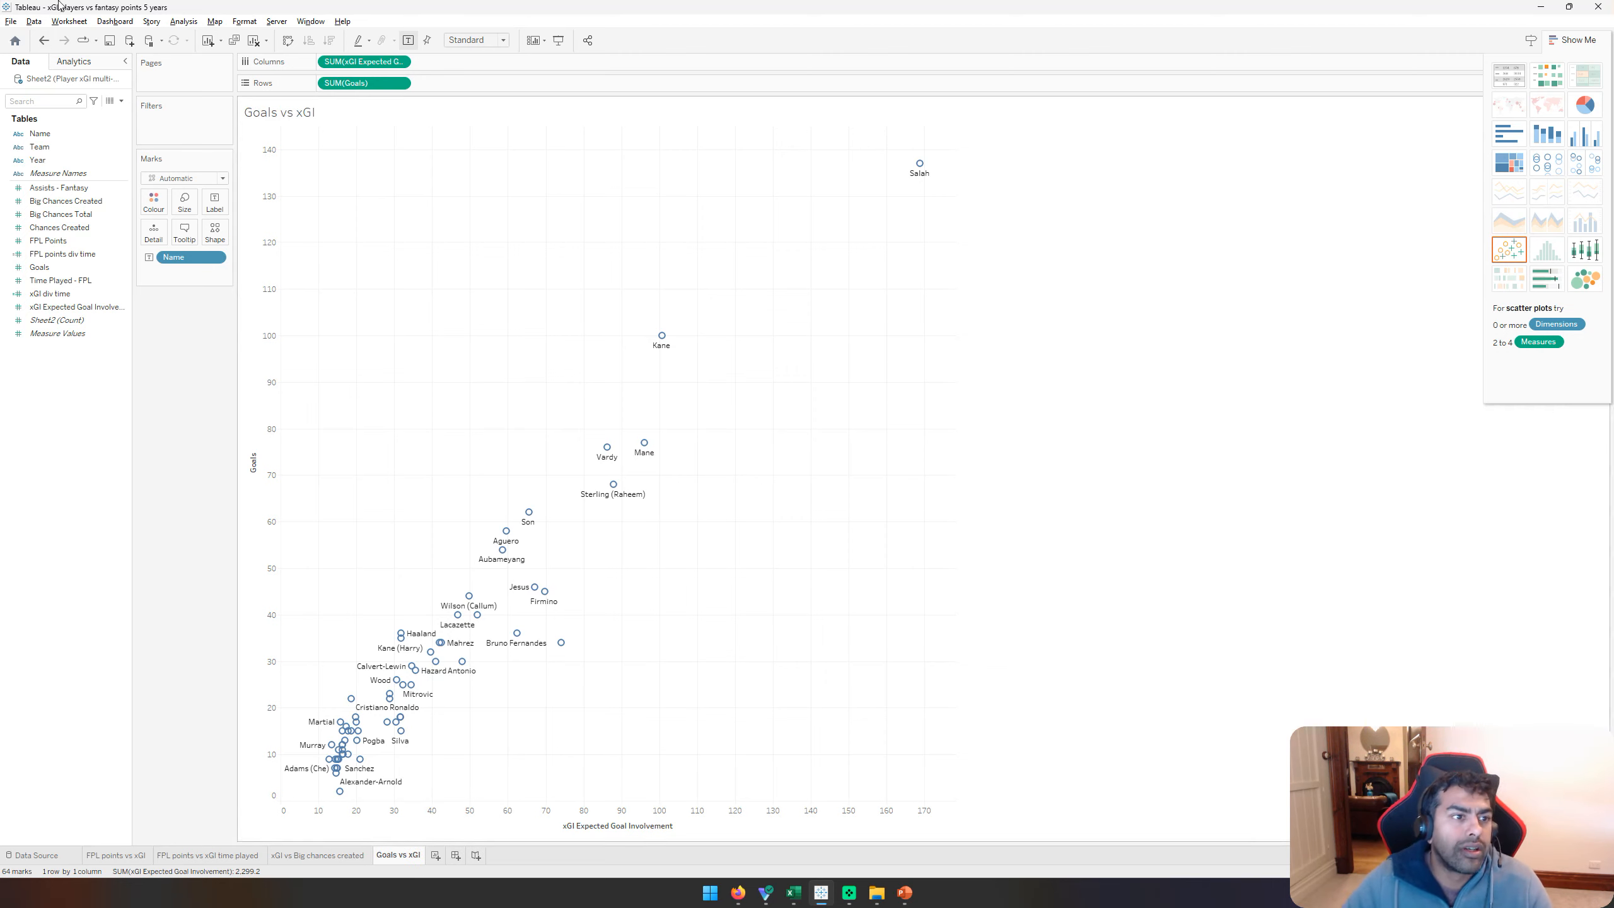
Step: Export the Goals vs xGI view to PowerPoint, saving it as "xGI players vs goals 6 years"
left_click(11, 25)
key("Escape")
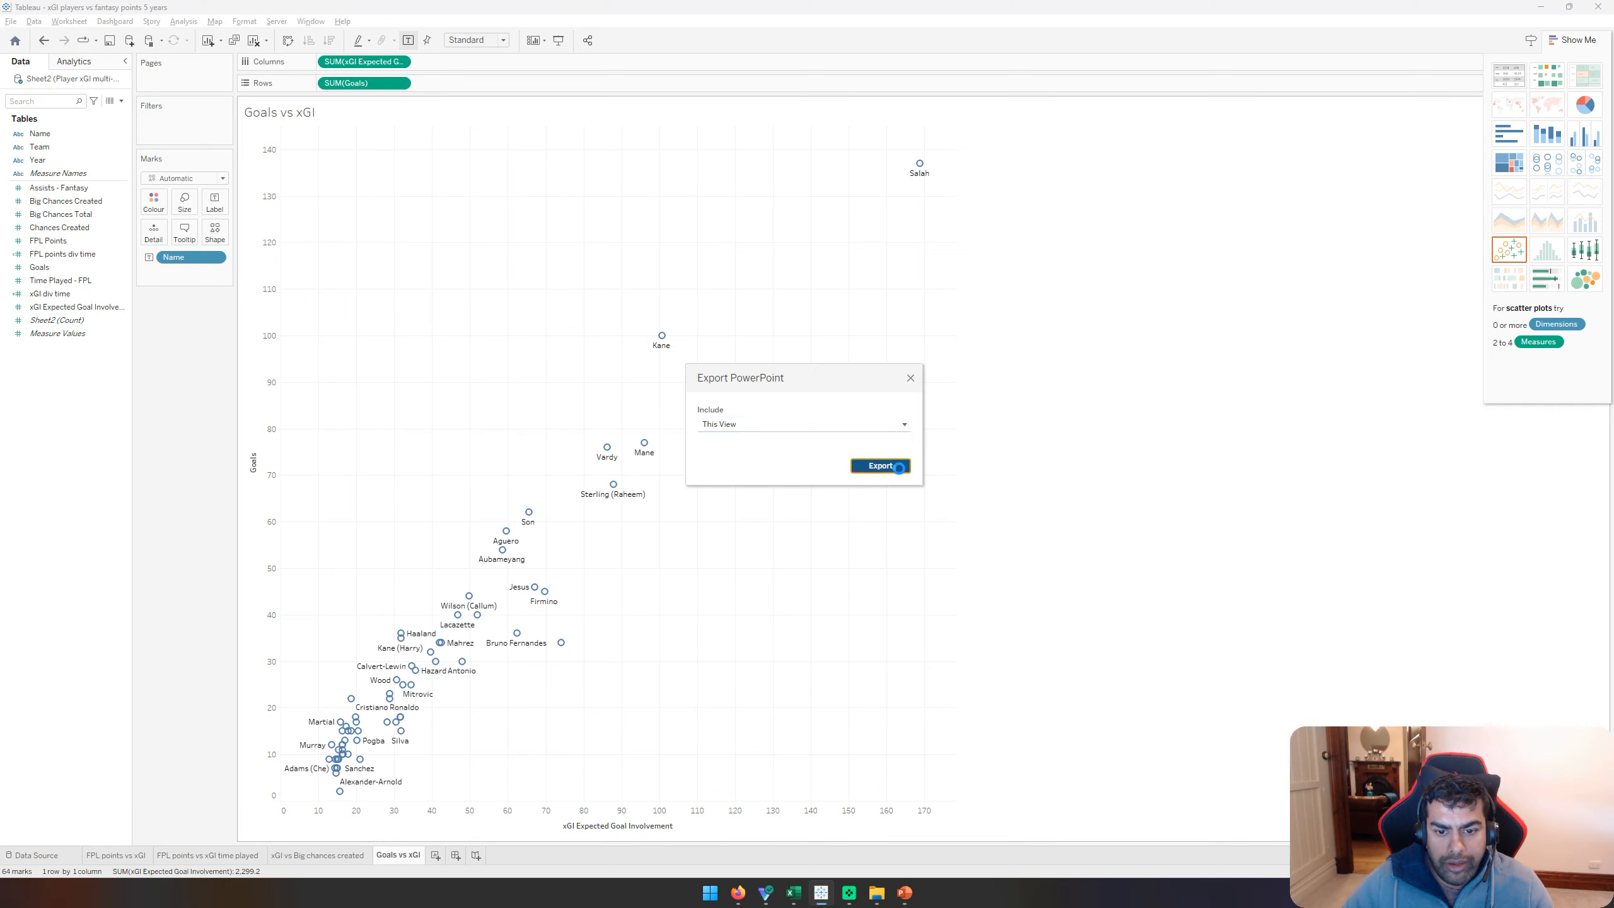
left_click(880, 465)
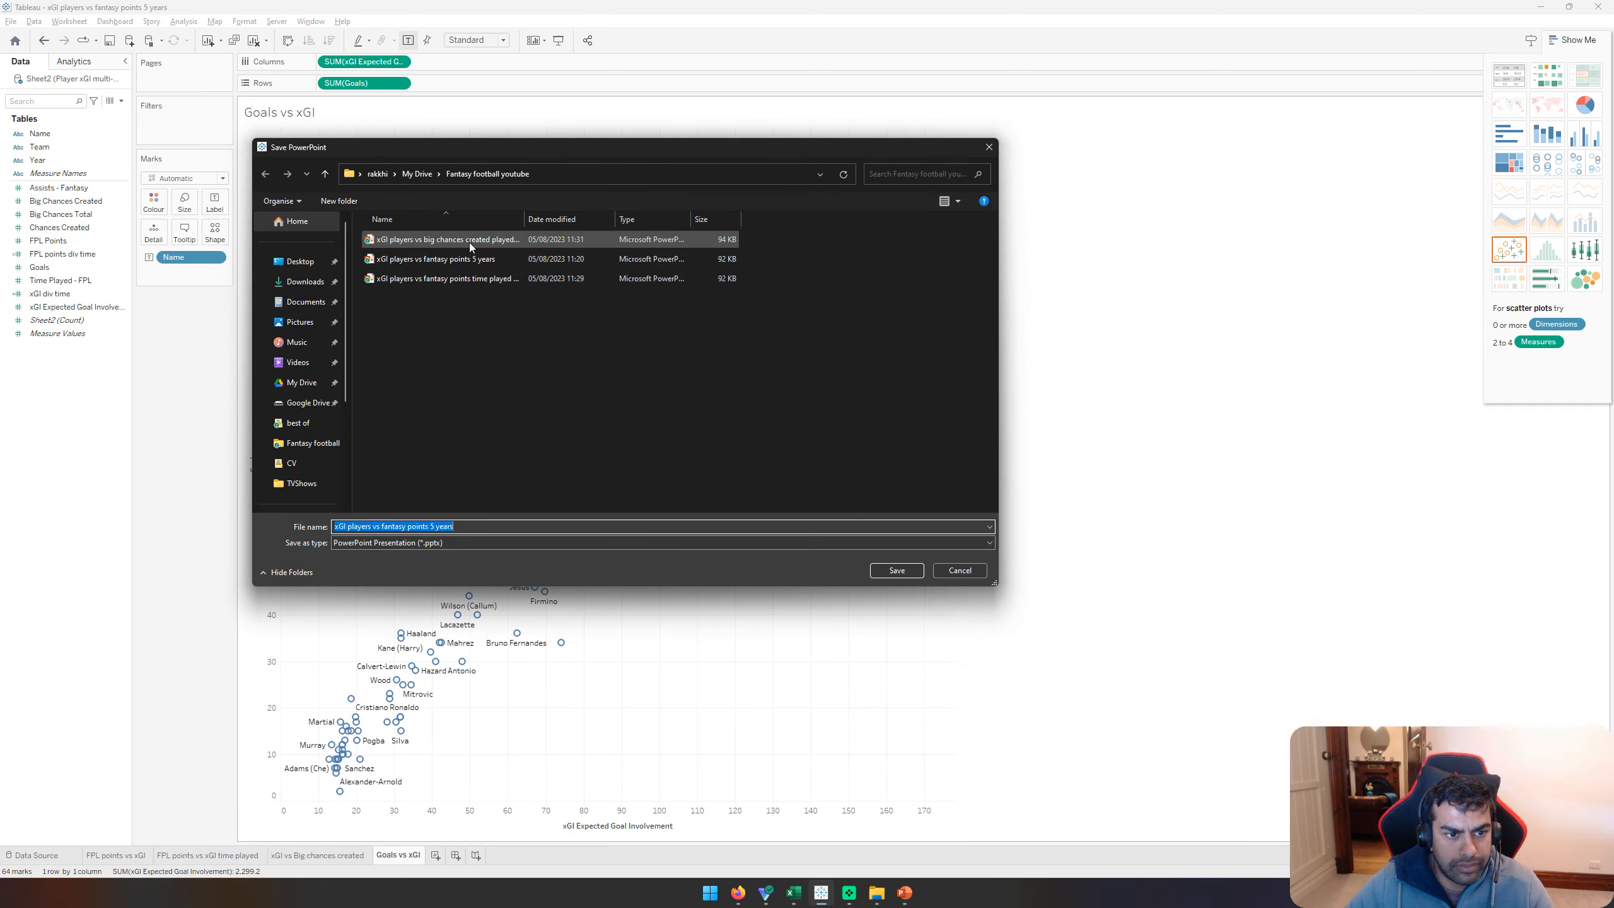
left_click(446, 257)
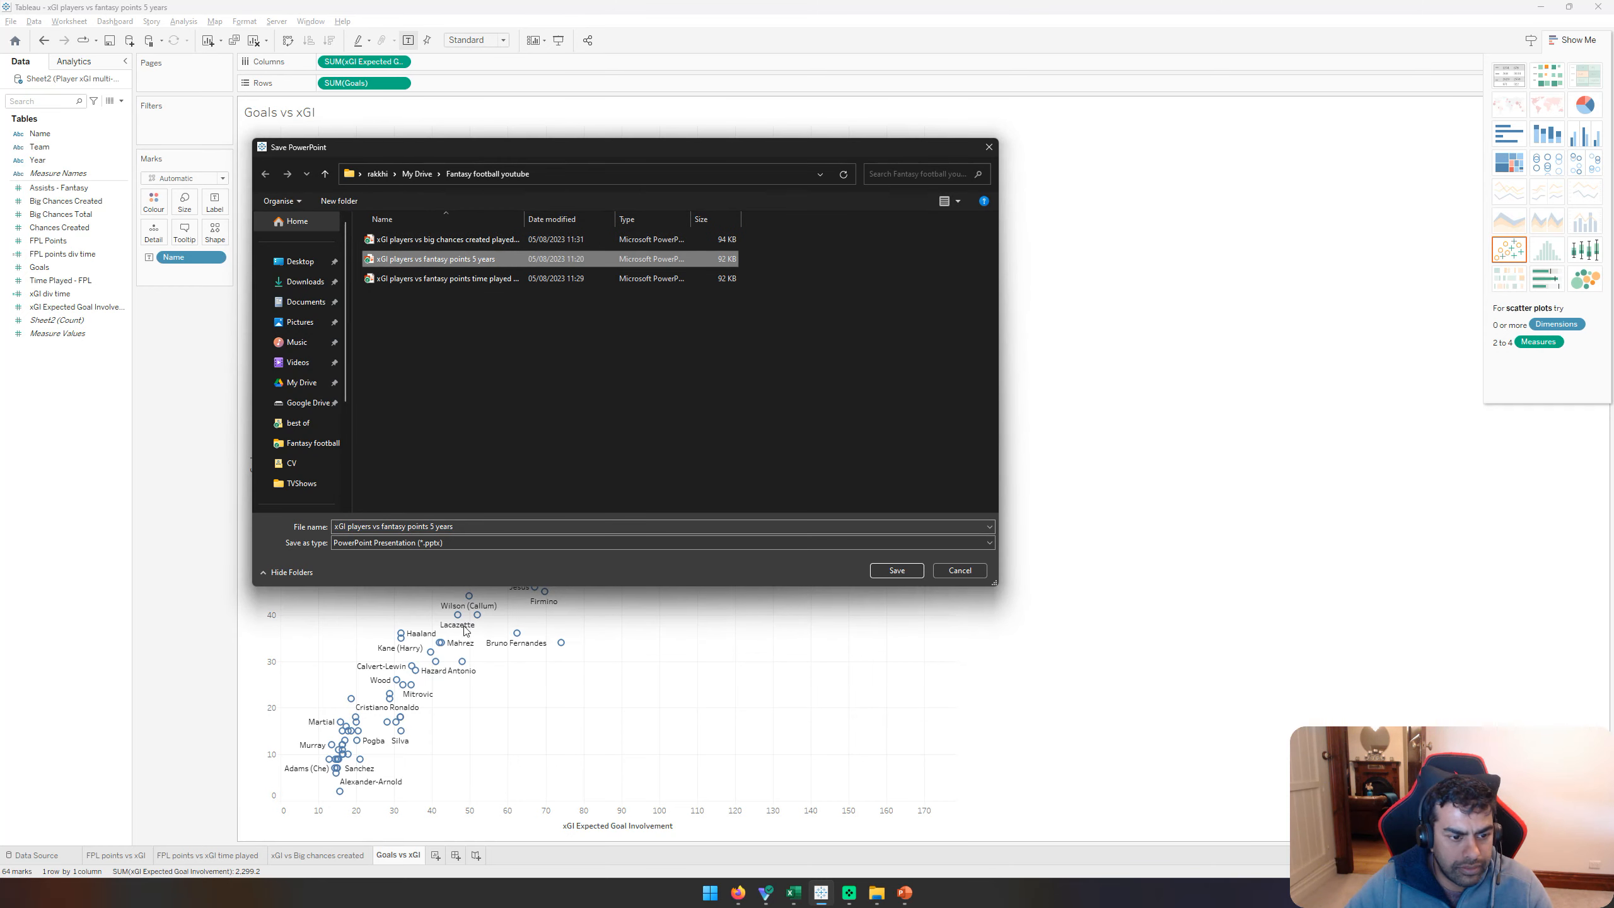
left_click(383, 525)
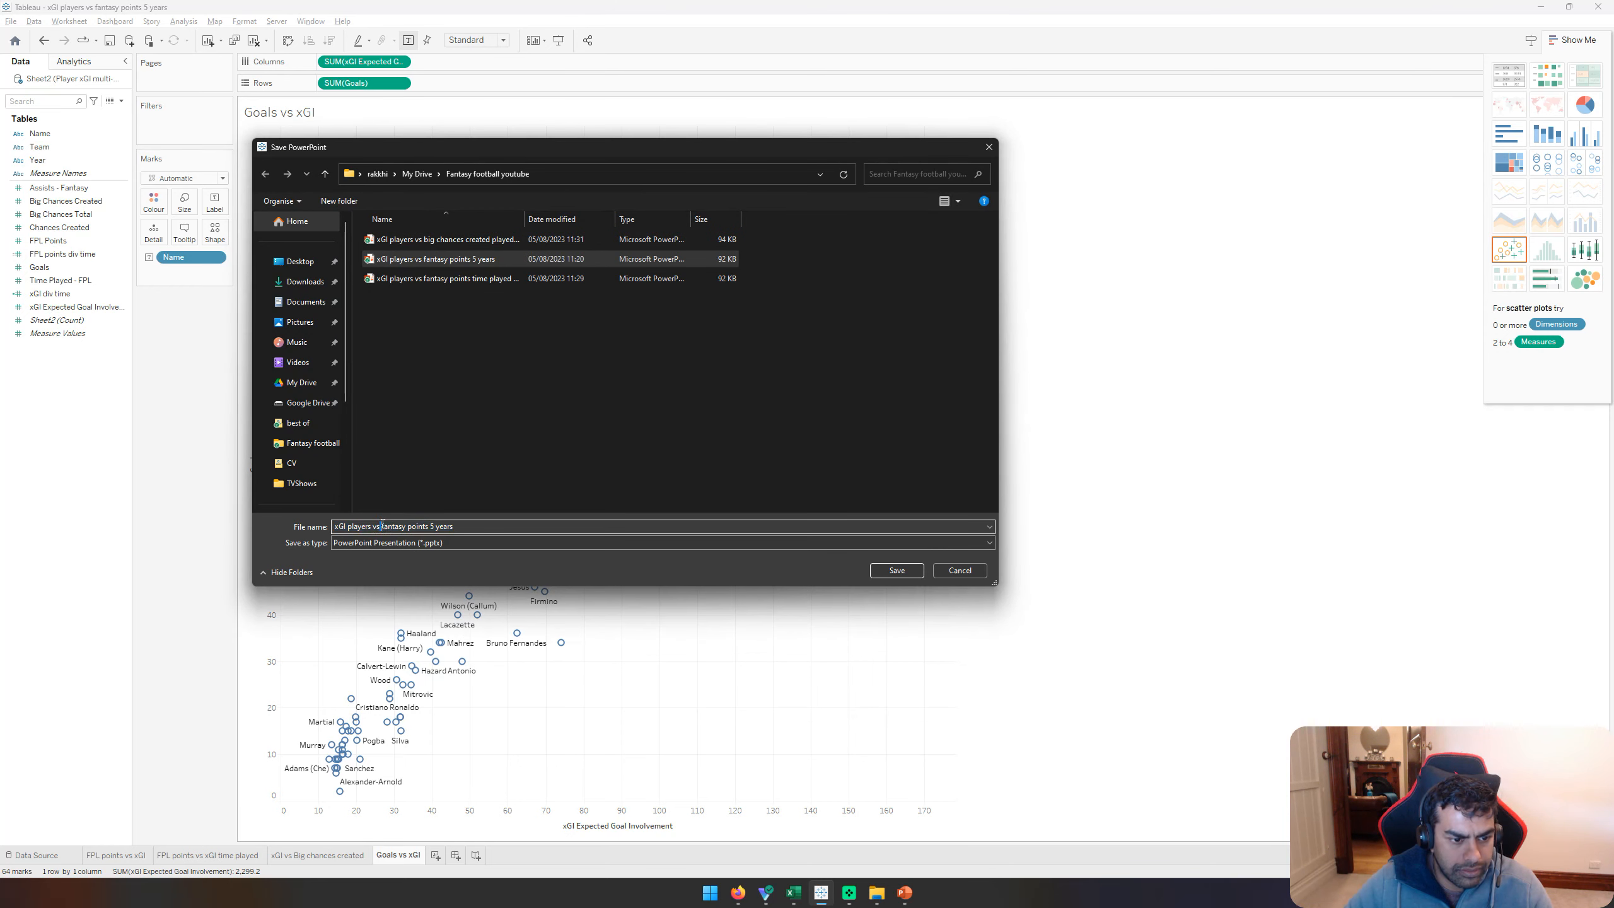
left_click(432, 527, "shift")
type("goals")
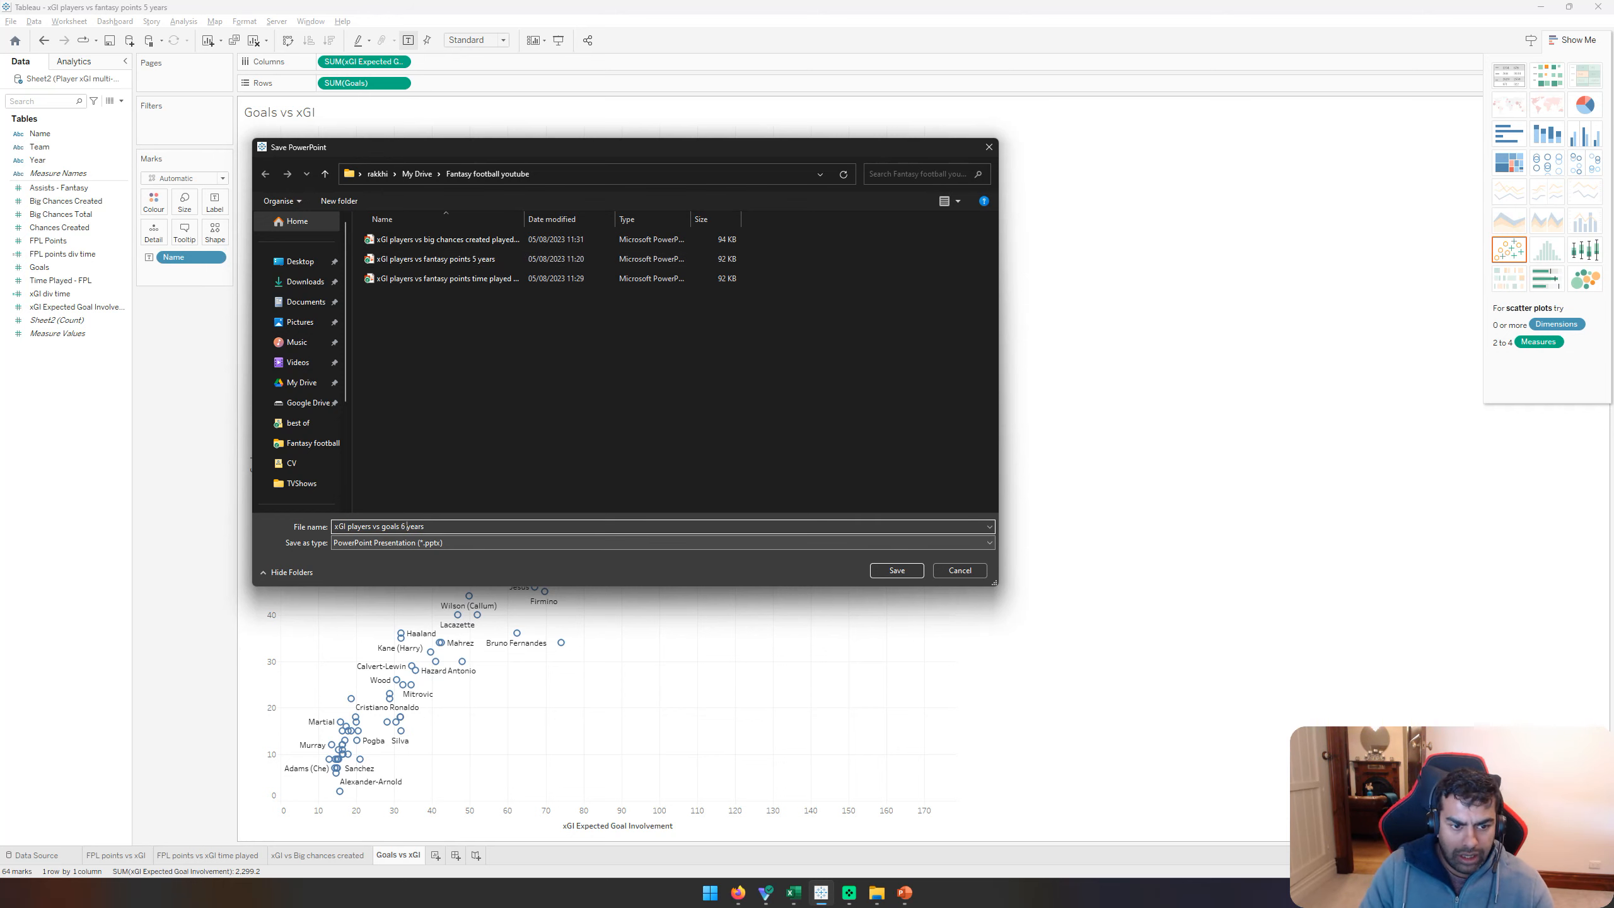
key("Return")
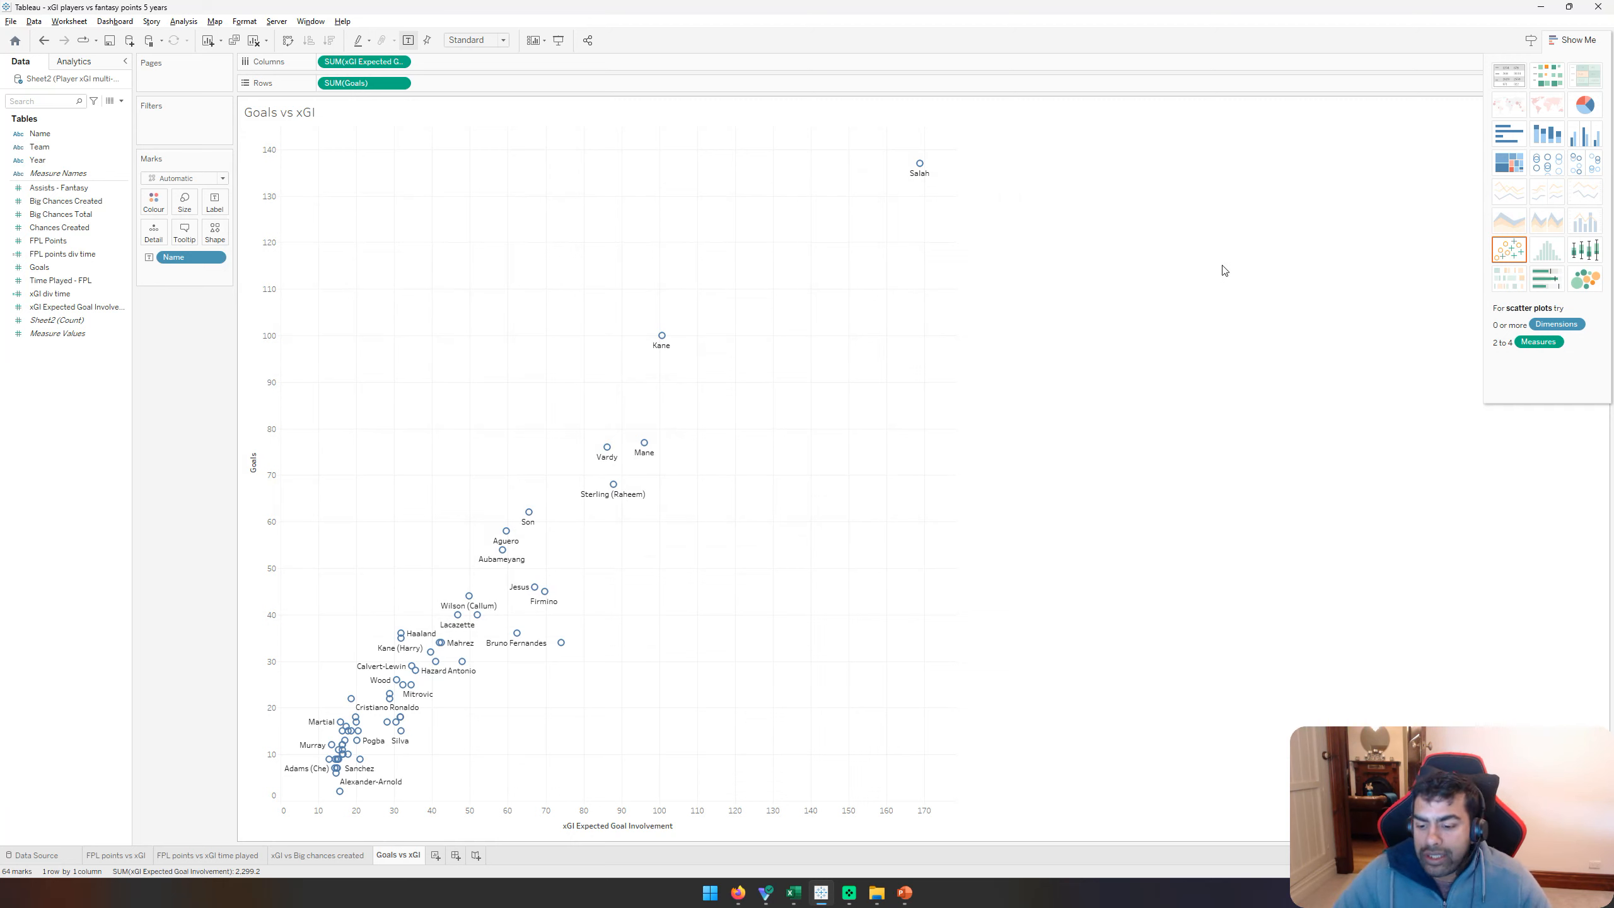